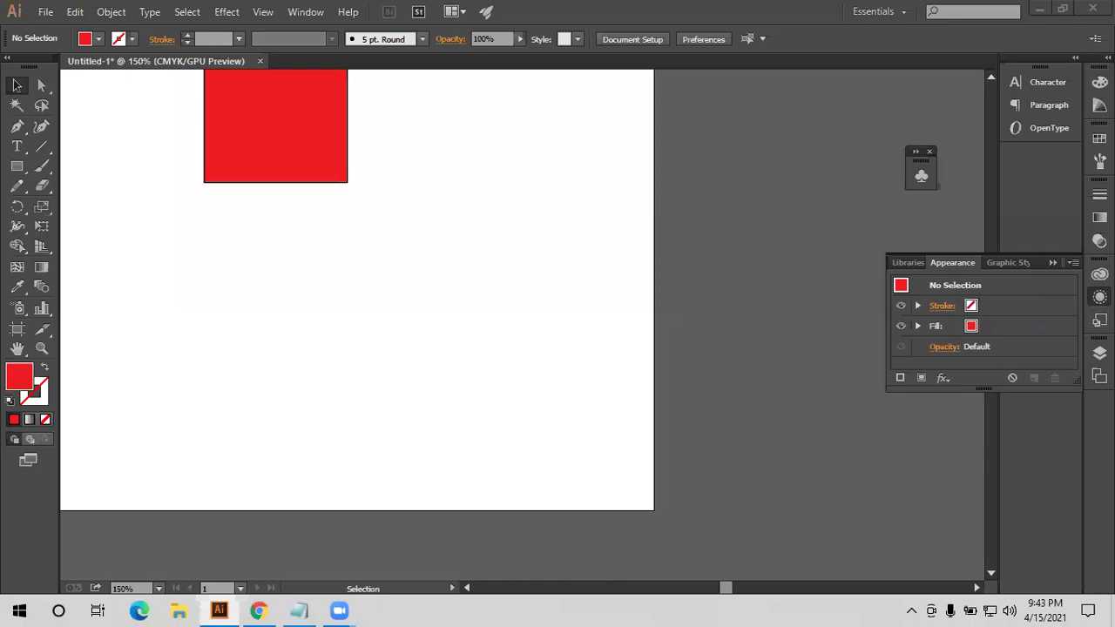
Zoom out, then select and delete the red square to leave the artboard empty
key(ctrl+minus)
drag(363, 194, 501, 298)
key(Delete)
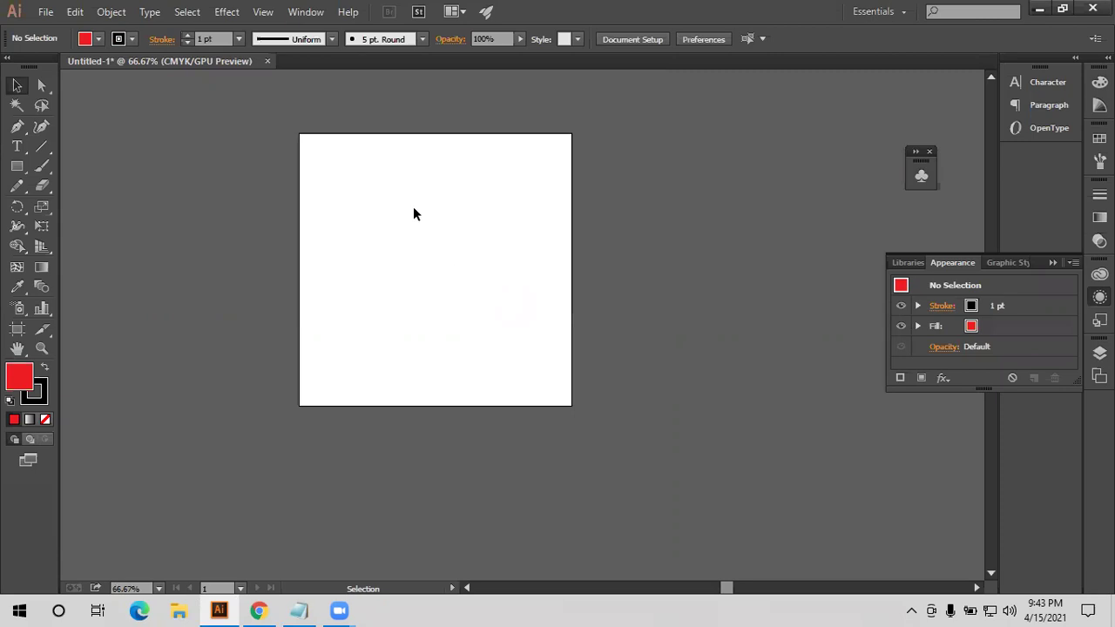
Draw a red rectangle near the artboard's top left and place a copy to its right
click(17, 166)
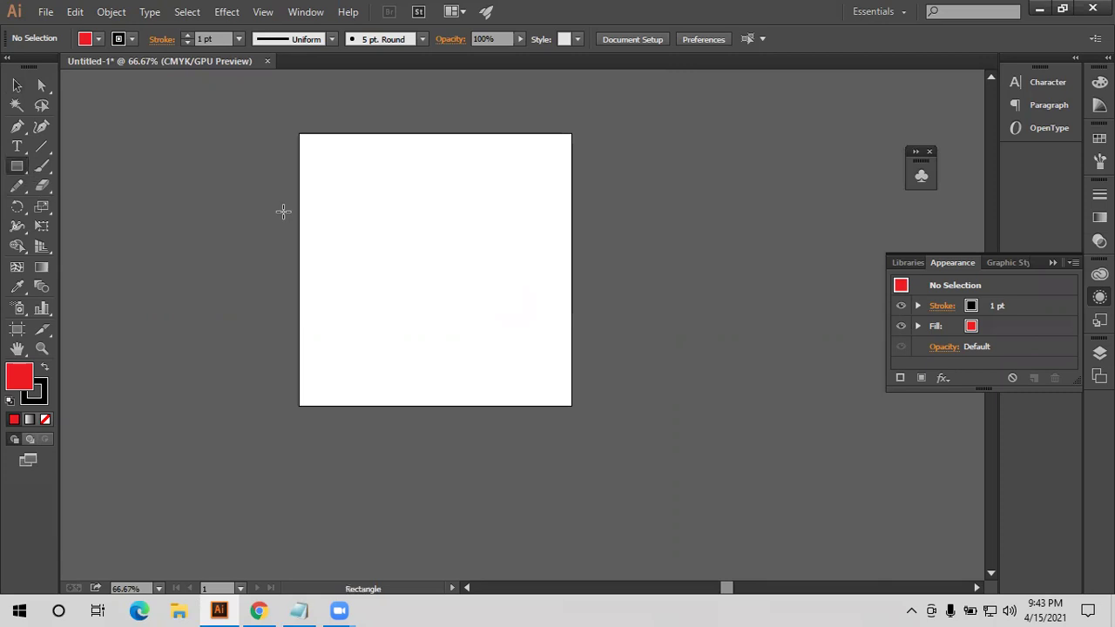
drag(323, 186, 457, 286)
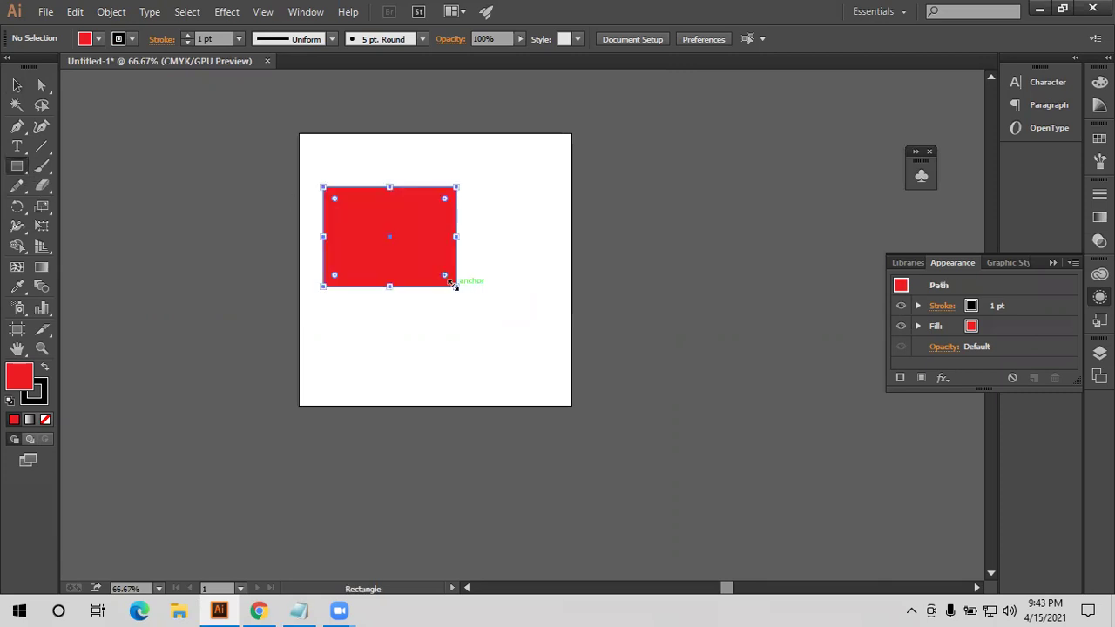
click(17, 85)
alt+drag(415, 239, 561, 239)
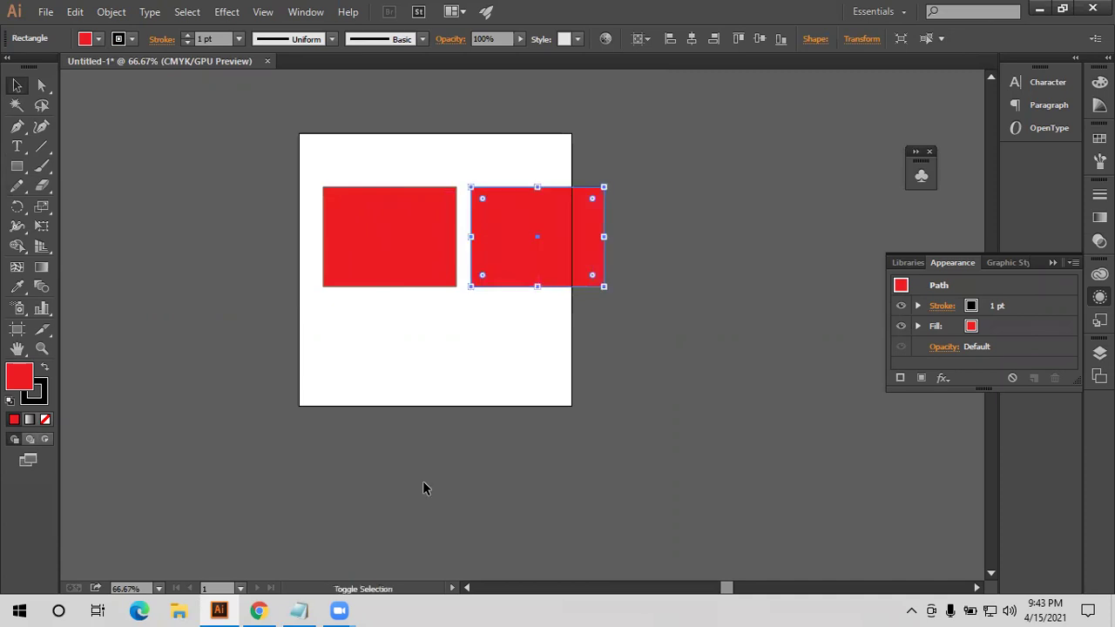
Shrink both rectangles together, move them left, then select the left rectangle
click(379, 603)
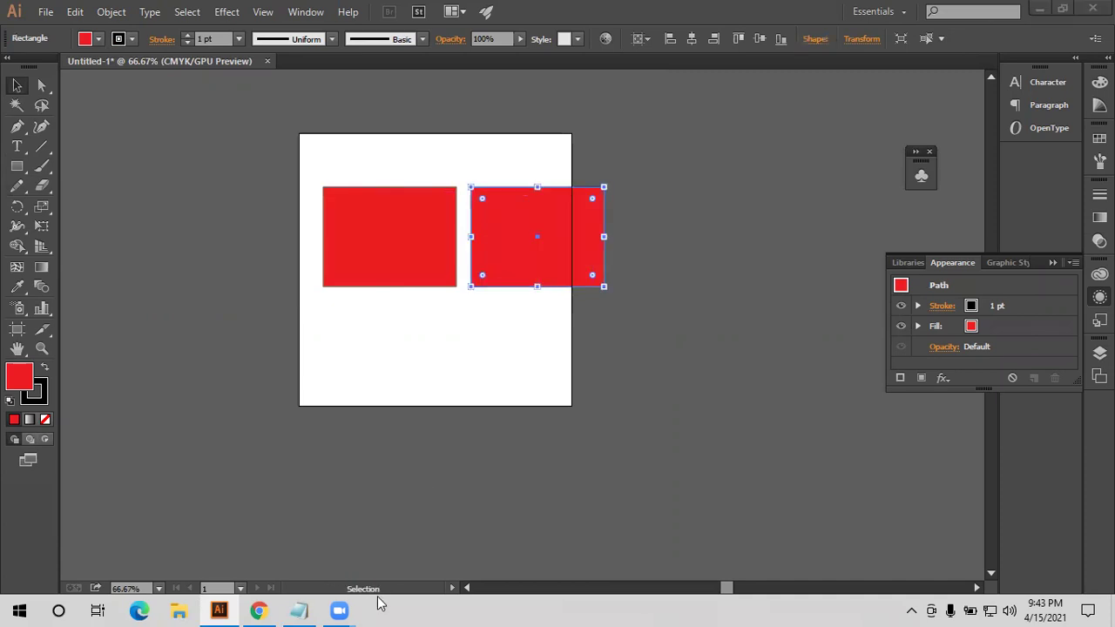
alt+scroll(373, 222, up, 2)
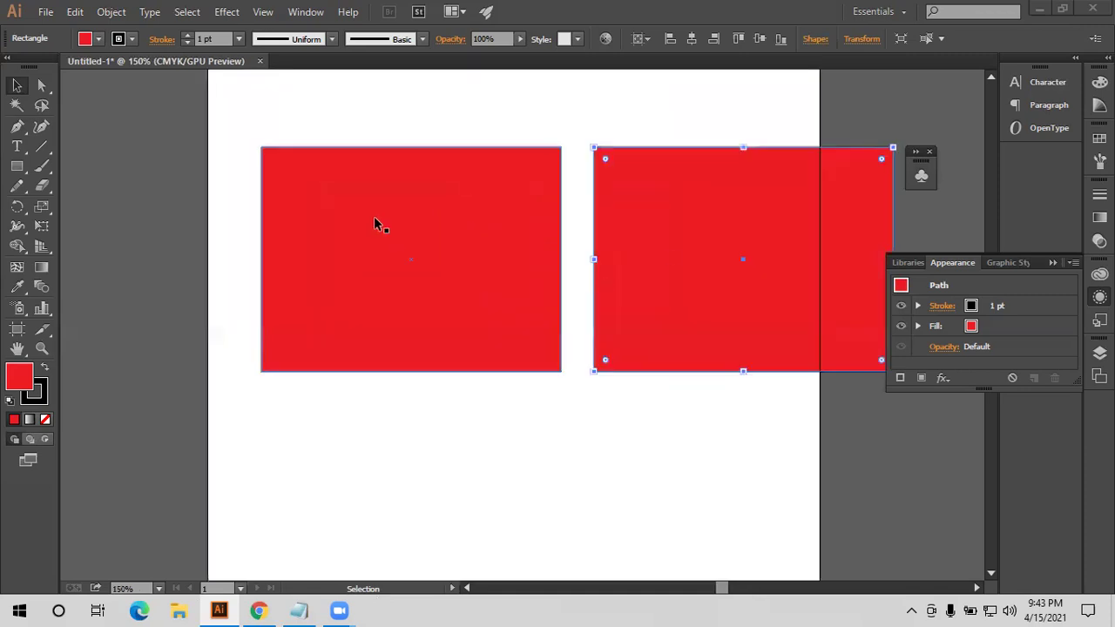
drag(485, 119, 605, 224)
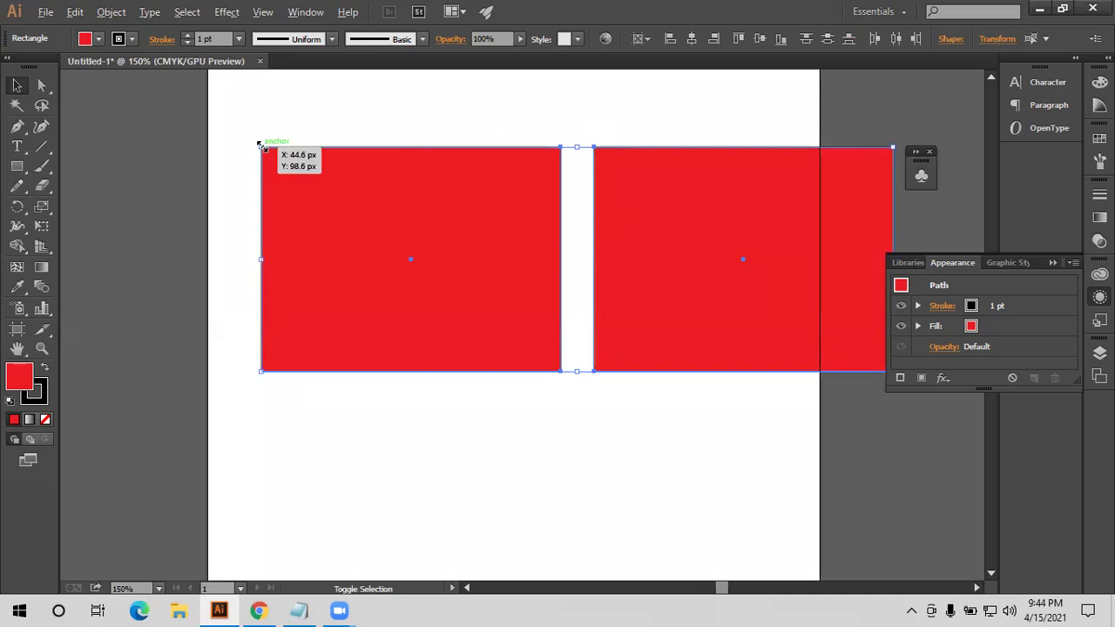
alt+drag(260, 144, 316, 166)
drag(657, 204, 580, 206)
click(523, 123)
drag(535, 117, 661, 301)
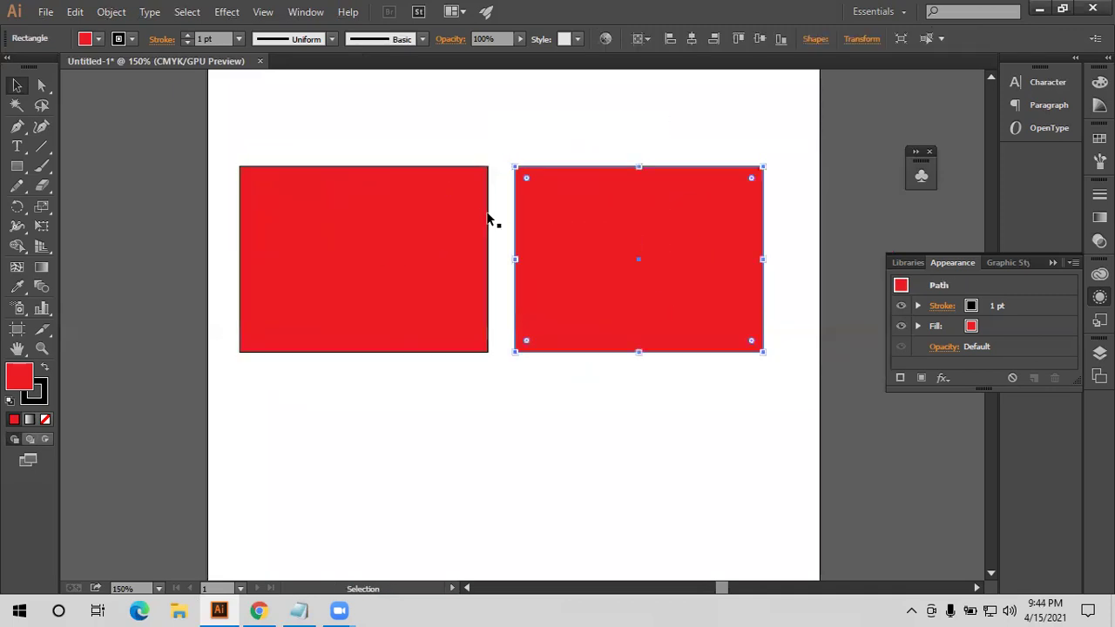
click(475, 212)
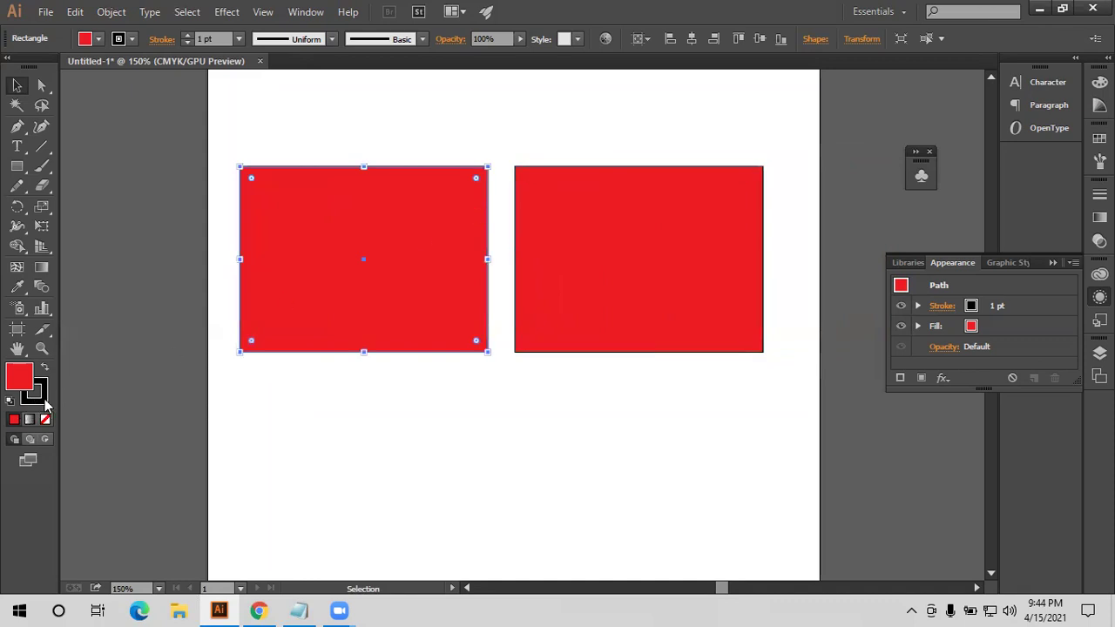
click(35, 397)
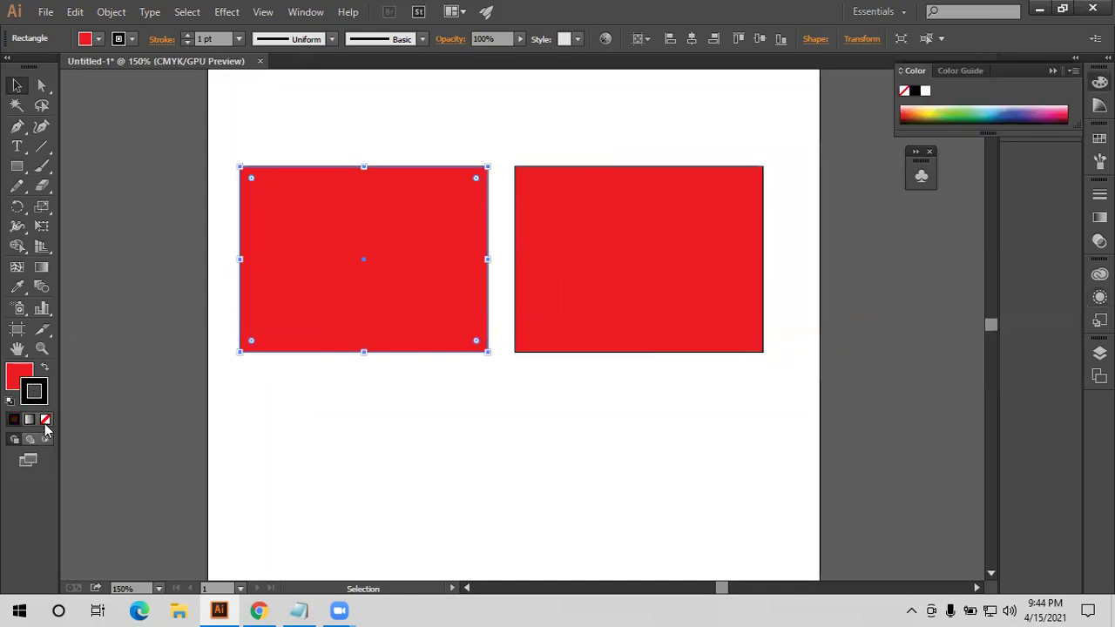
Set the left rectangle's stroke to None and the right rectangle's fill to None
click(46, 420)
click(16, 374)
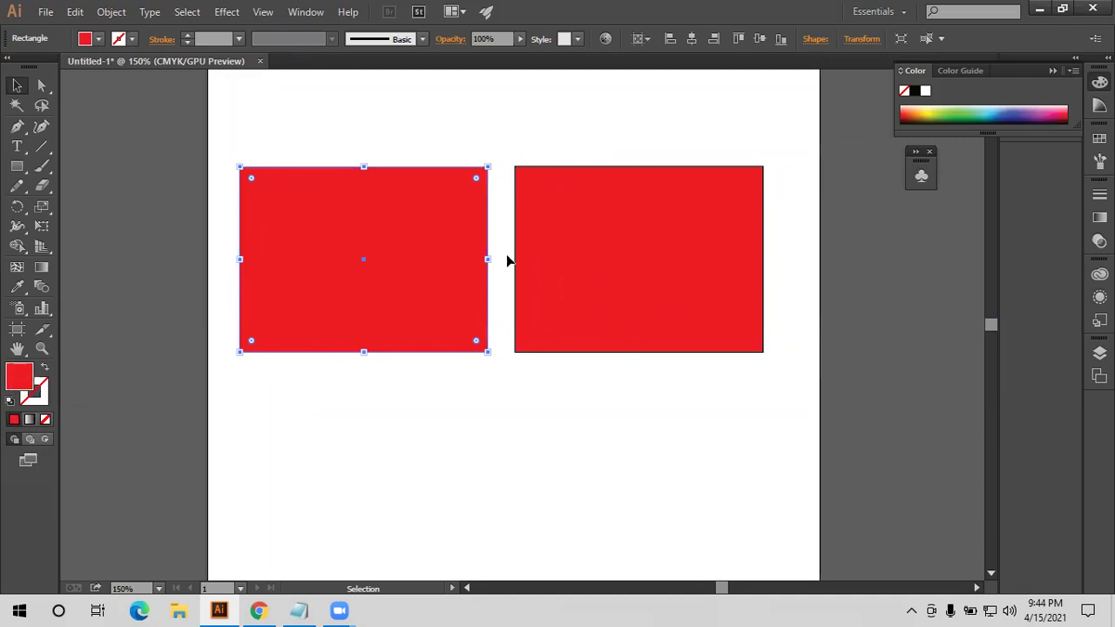
click(597, 256)
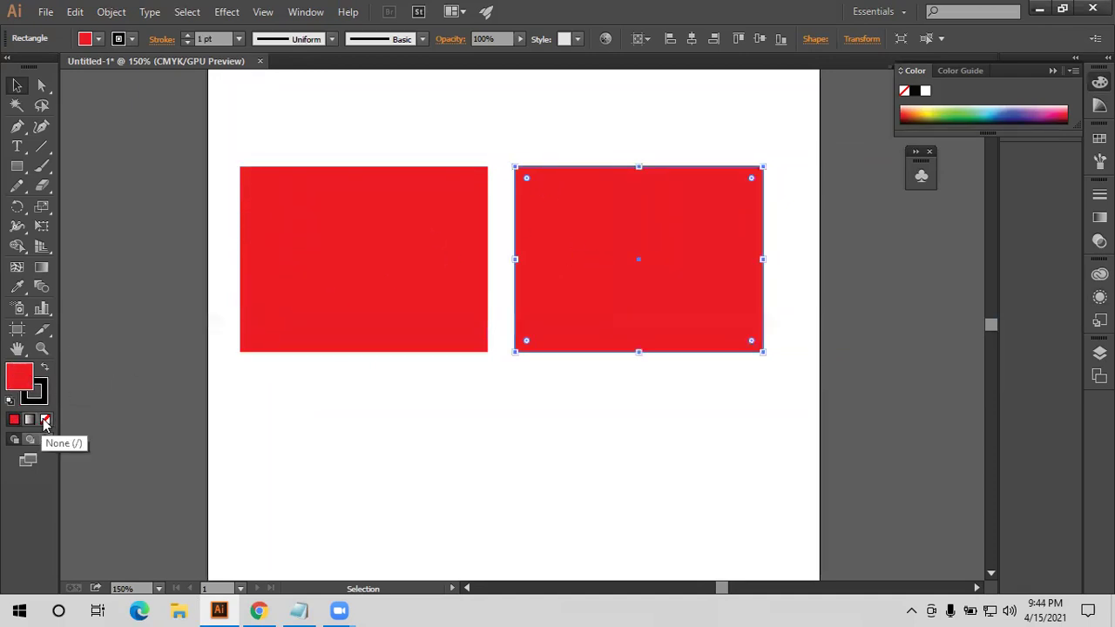
click(46, 420)
click(386, 391)
Raise the right frame's stroke weight to 6 pt
click(516, 167)
click(218, 38)
key(Up)
key(Up)
key(Up)
key(Up)
click(347, 150)
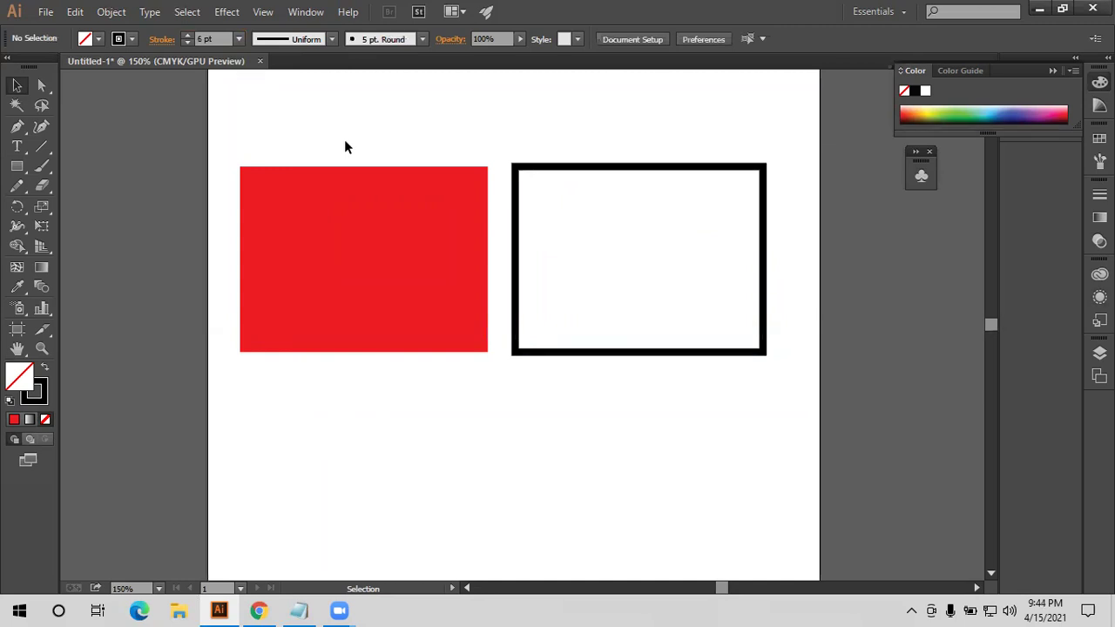
Stretch the red rectangle taller about its centre with the Scale tool
click(48, 210)
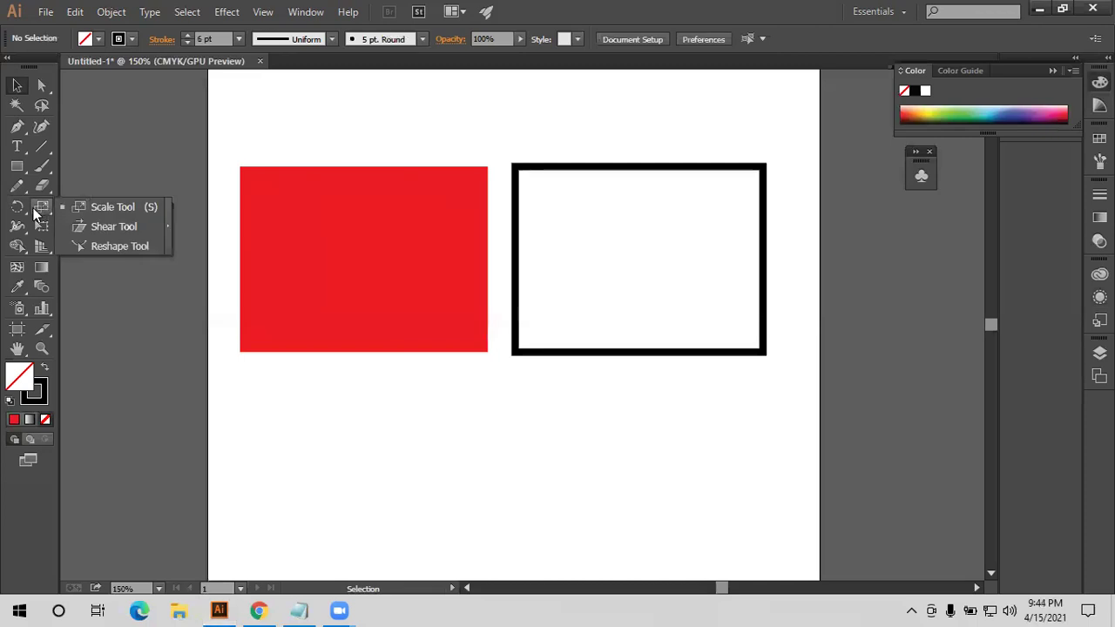
click(104, 207)
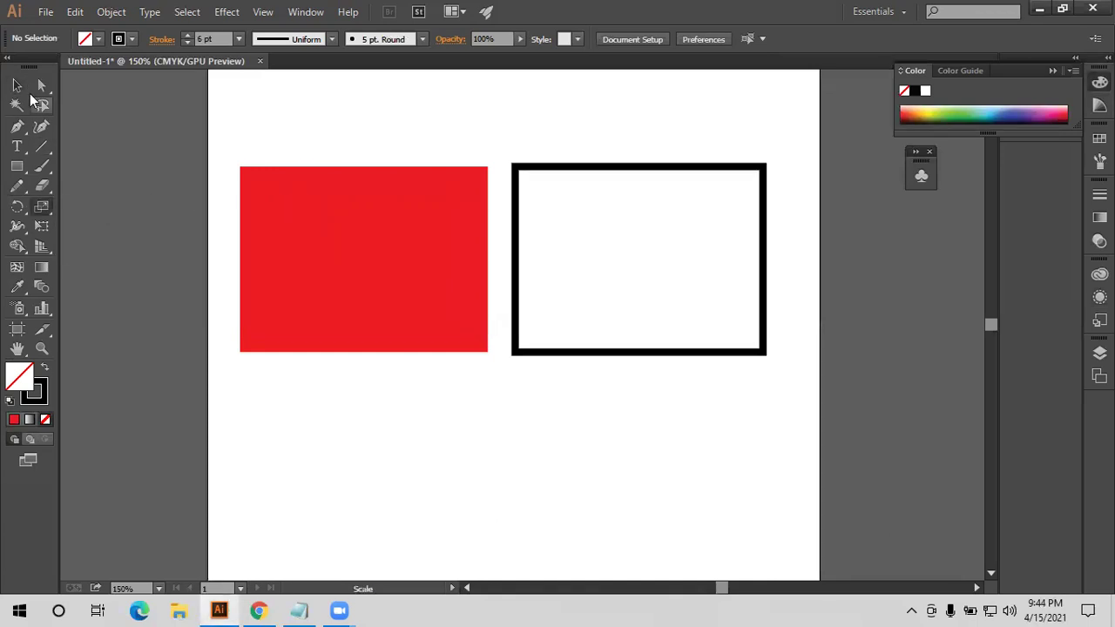
key(v)
click(289, 255)
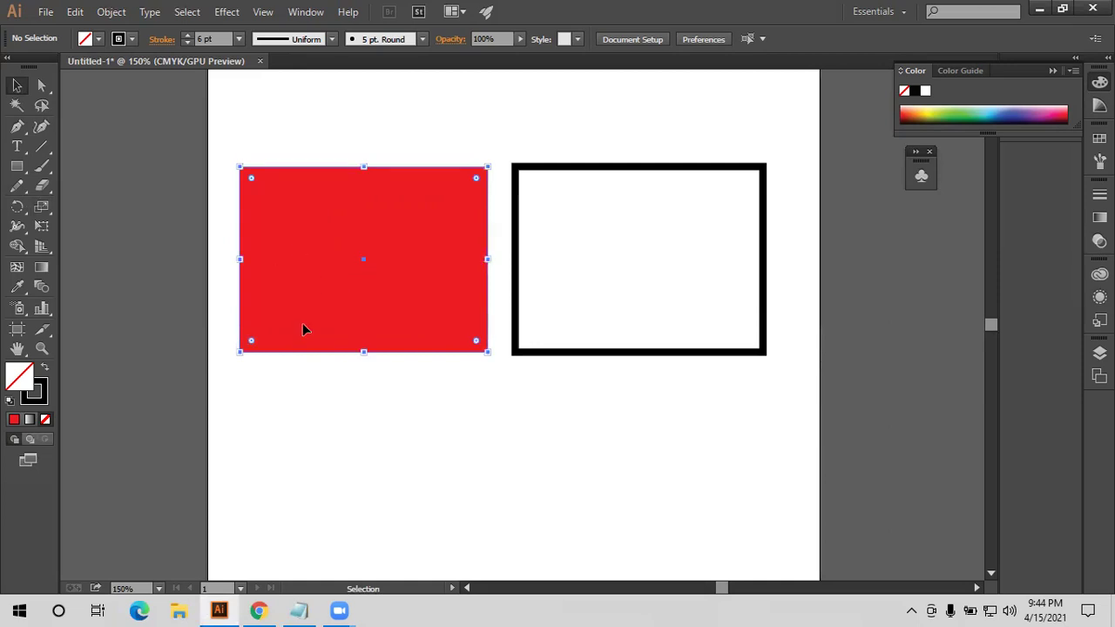
click(42, 207)
mouse_move(240, 158)
mouse_down()
mouse_move(231, 141)
mouse_move(264, 114)
mouse_move(269, 169)
mouse_move(137, 124)
mouse_move(229, 117)
mouse_move(206, 105)
mouse_move(202, 131)
mouse_up()
Move the black frame right and scale it larger
click(16, 85)
drag(575, 165, 527, 172)
click(42, 206)
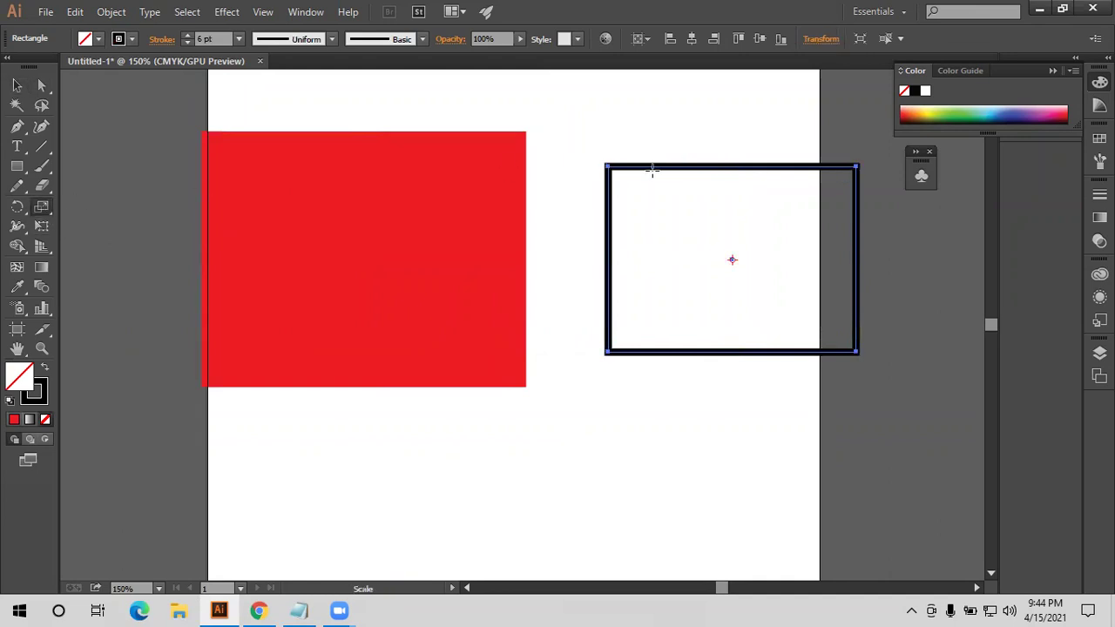
mouse_move(610, 166)
mouse_down()
mouse_move(594, 144)
mouse_move(537, 127)
mouse_move(473, 216)
mouse_move(652, 84)
mouse_move(516, 140)
mouse_move(585, 153)
mouse_move(562, 110)
mouse_move(551, 132)
mouse_up()
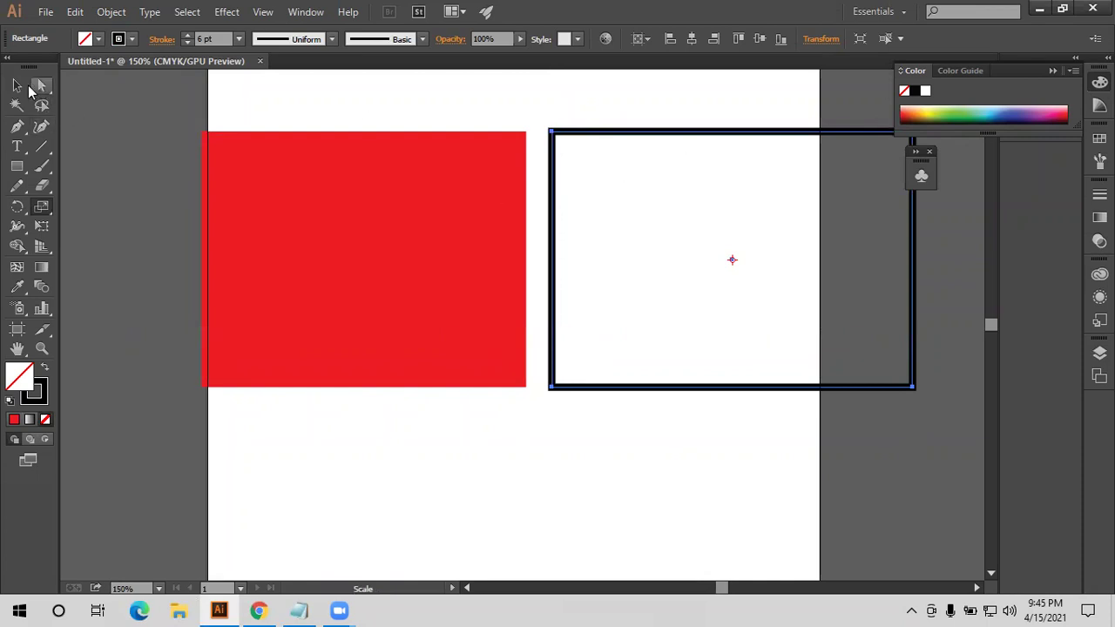
click(20, 85)
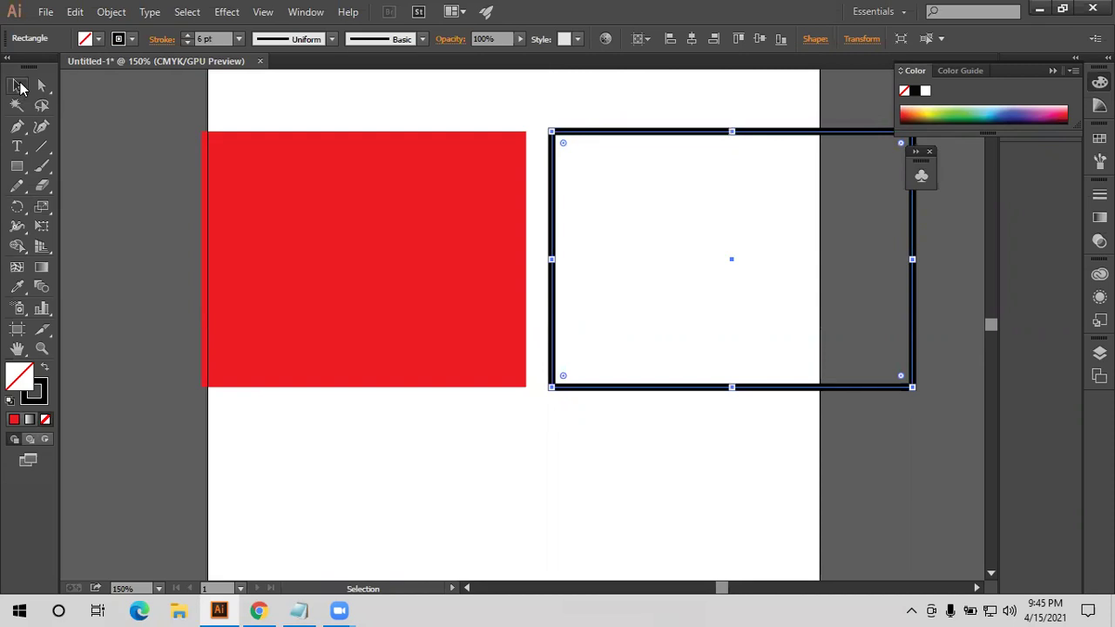
click(19, 84)
click(478, 145)
Move the black frame right, off the artboard's edge
drag(445, 104, 485, 187)
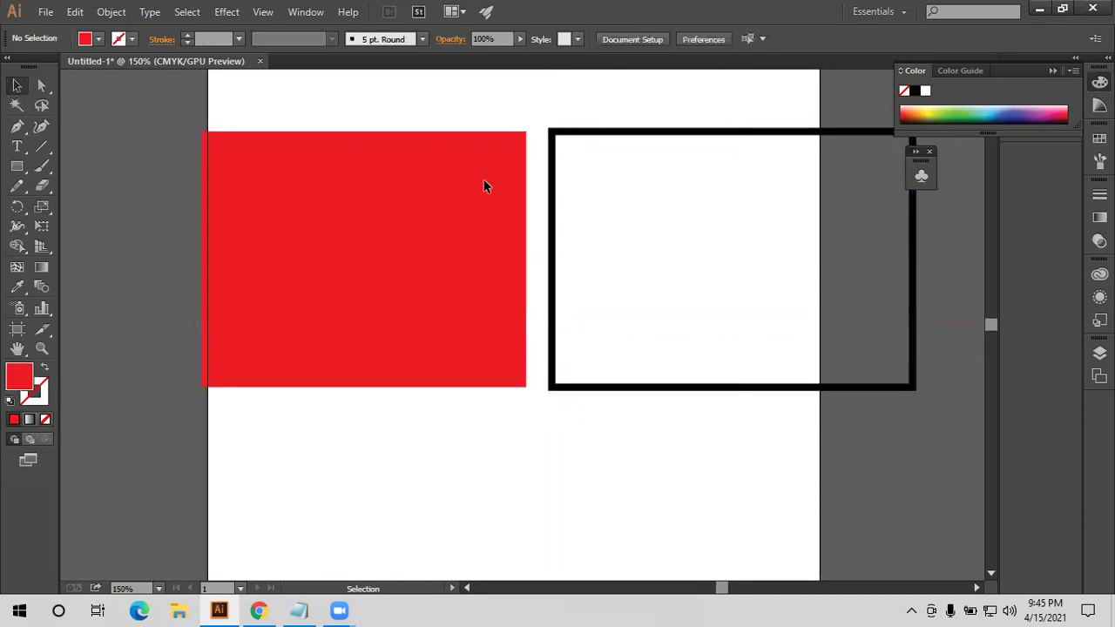
scroll(485, 187, down, 2)
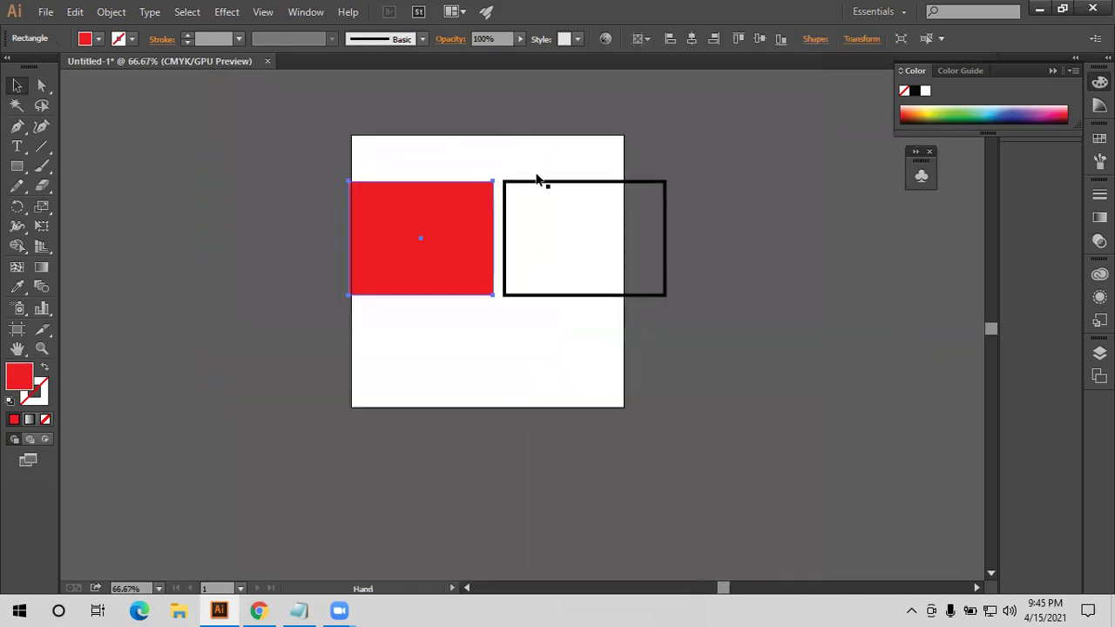
drag(580, 226, 582, 228)
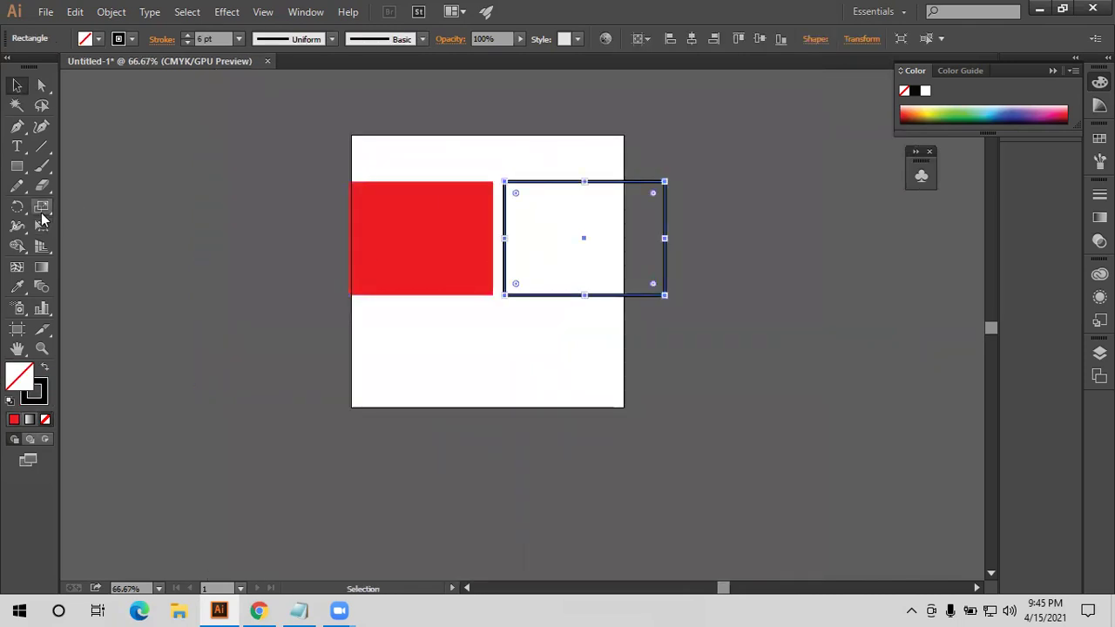
click(42, 211)
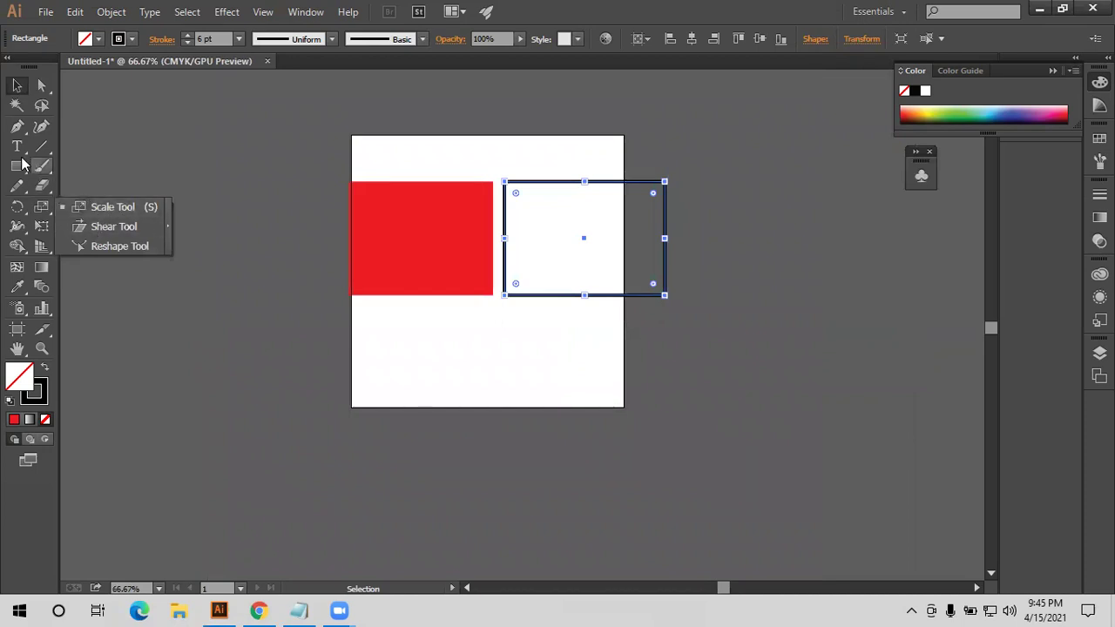
click(17, 86)
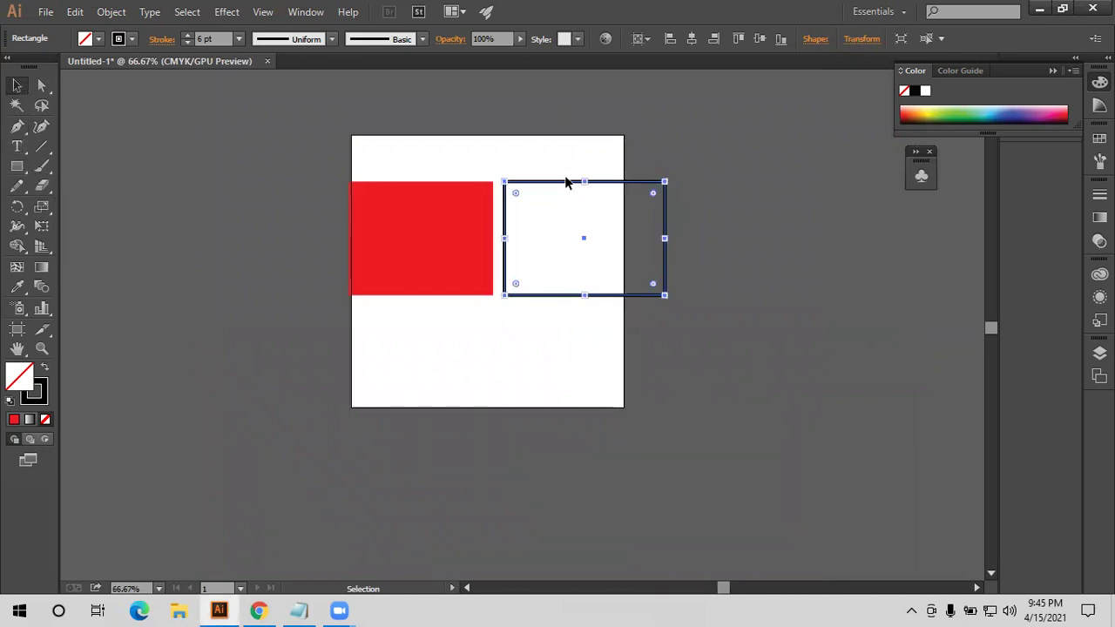
drag(557, 183, 672, 181)
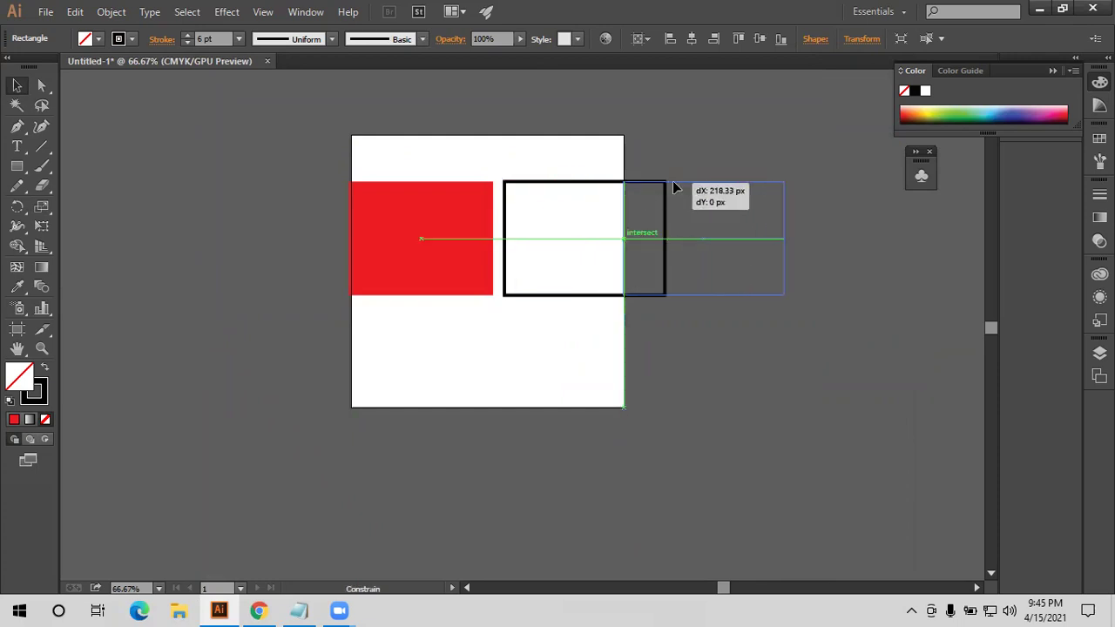
Move the red rectangle toward the artboard centre
drag(429, 208, 512, 210)
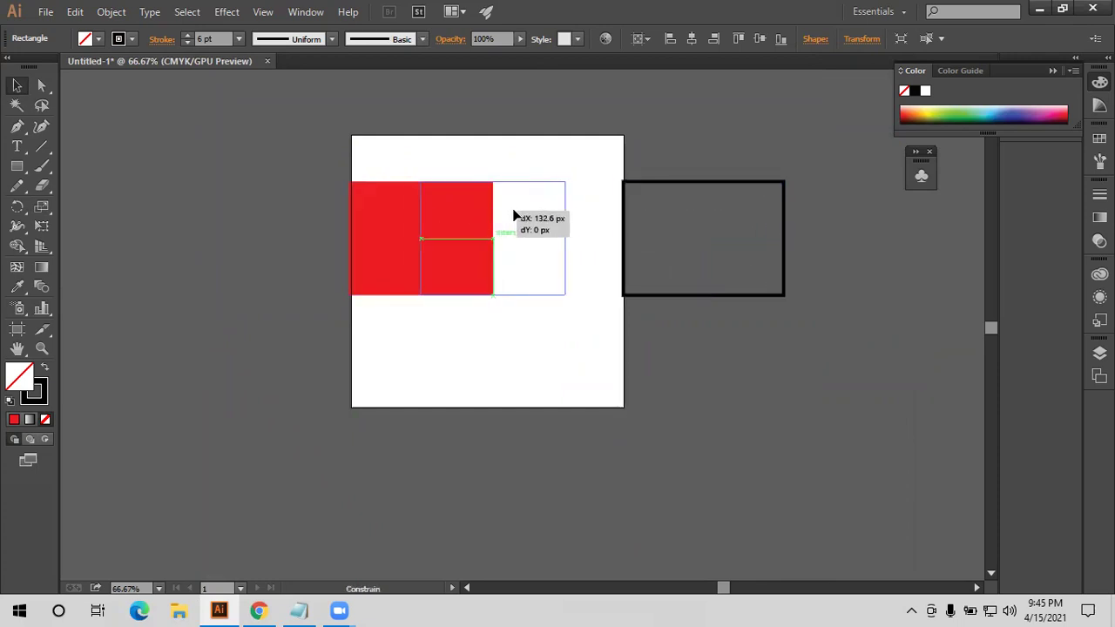
scroll(513, 210, up, 2)
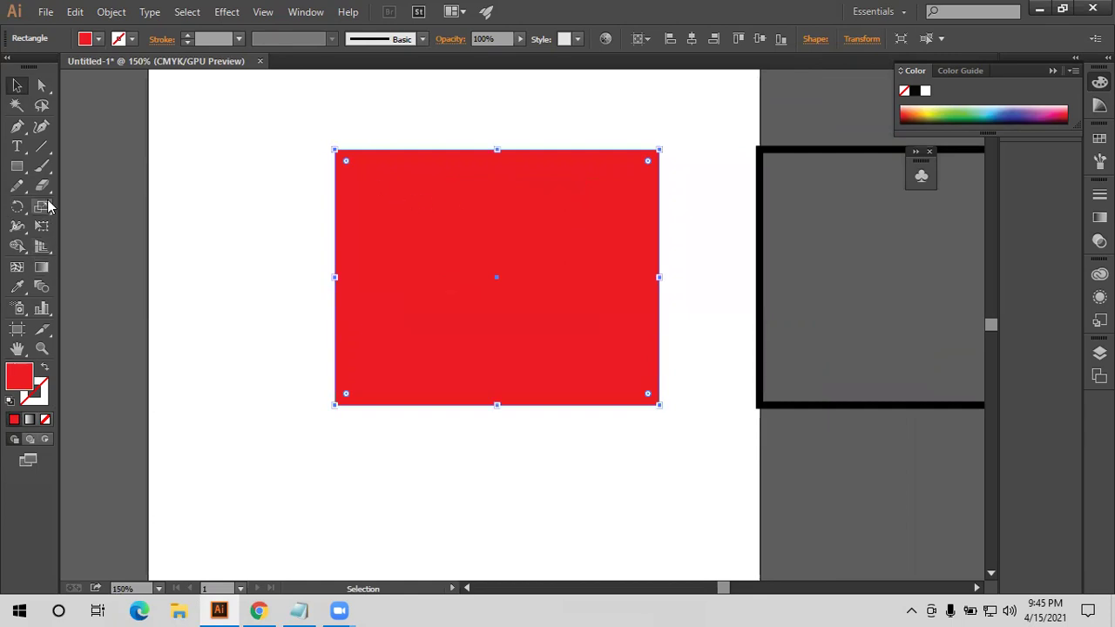
click(42, 207)
Scale the red rectangle wider, then shear it into a steep diagonal band
mouse_move(335, 150)
mouse_down()
mouse_move(273, 171)
mouse_move(341, 109)
mouse_move(298, 114)
mouse_move(282, 174)
mouse_move(366, 95)
mouse_move(244, 174)
mouse_move(324, 119)
mouse_move(423, 144)
mouse_move(317, 111)
mouse_move(326, 114)
mouse_up()
alt+scroll(263, 132, down, 1)
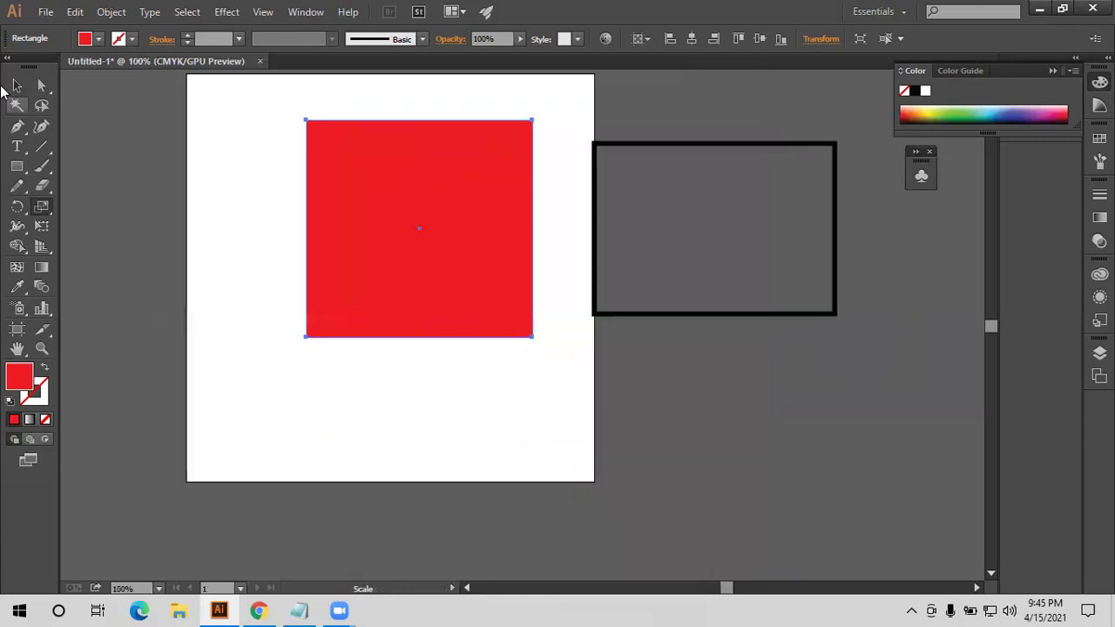
click(17, 86)
mouse_move(304, 119)
mouse_down()
mouse_move(223, 79)
mouse_move(311, 130)
mouse_move(364, 275)
mouse_move(249, 171)
mouse_up()
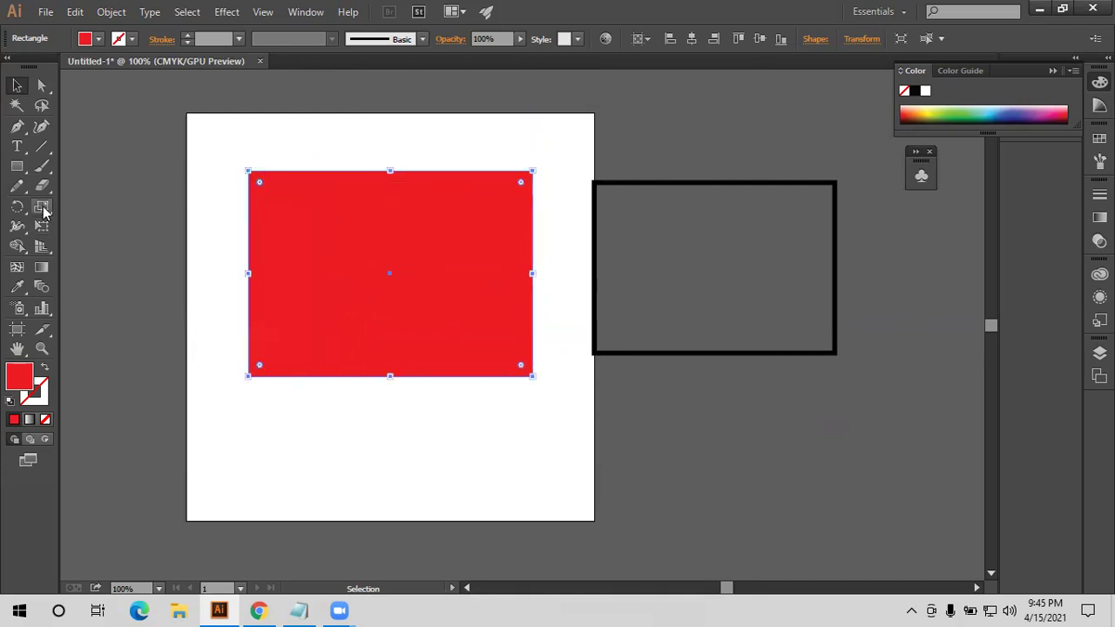
click(42, 206)
drag(248, 172, 226, 172)
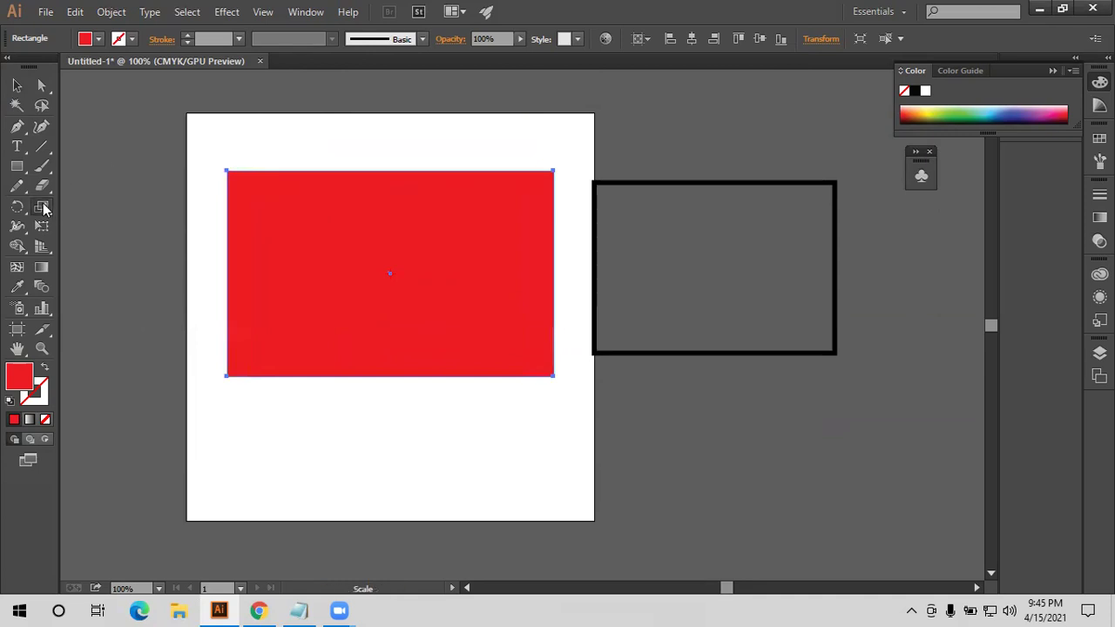
drag(44, 207, 94, 228)
mouse_move(218, 171)
mouse_down()
mouse_move(388, 130)
mouse_move(290, 131)
mouse_move(242, 107)
mouse_move(279, 160)
mouse_move(335, 145)
mouse_move(281, 107)
mouse_move(224, 162)
mouse_move(167, 125)
mouse_up()
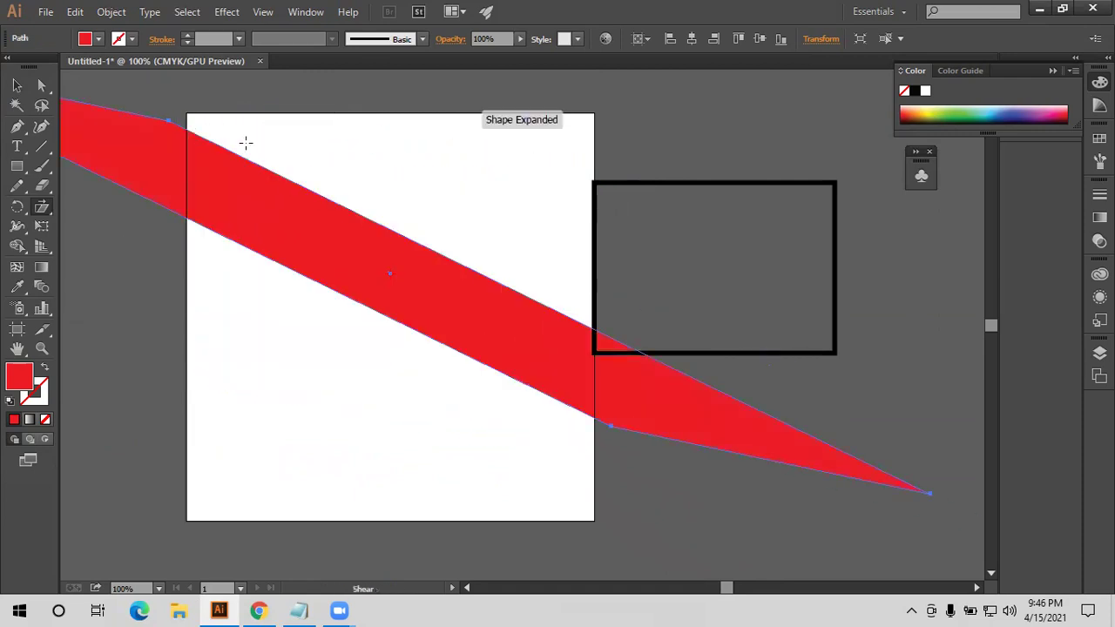
scroll(244, 144, down, 2)
key(ctrl+z)
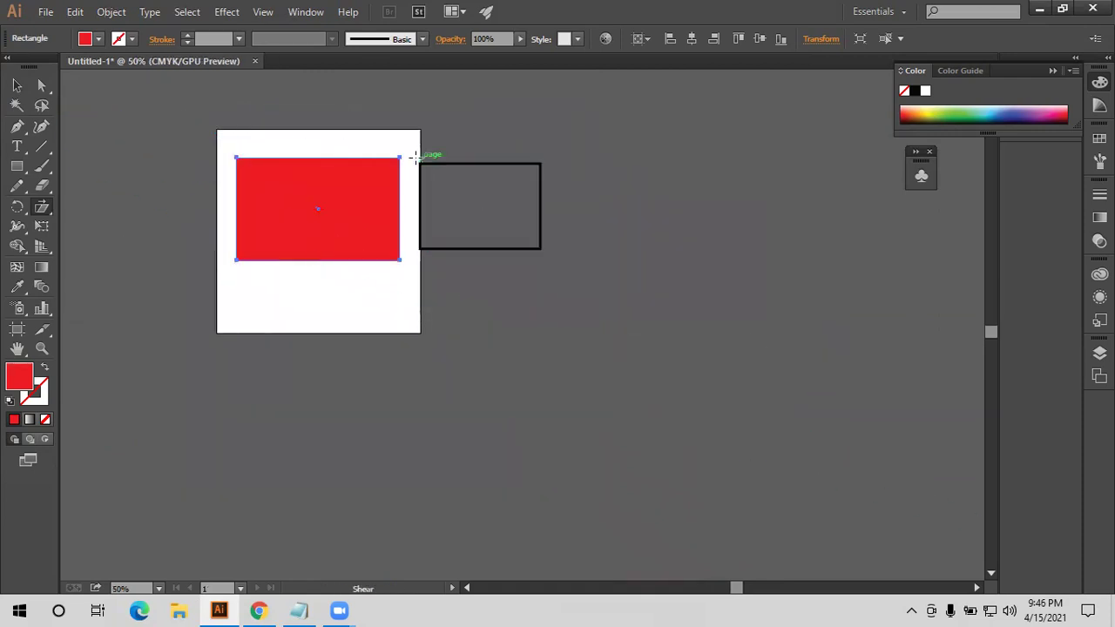
drag(399, 155, 350, 124)
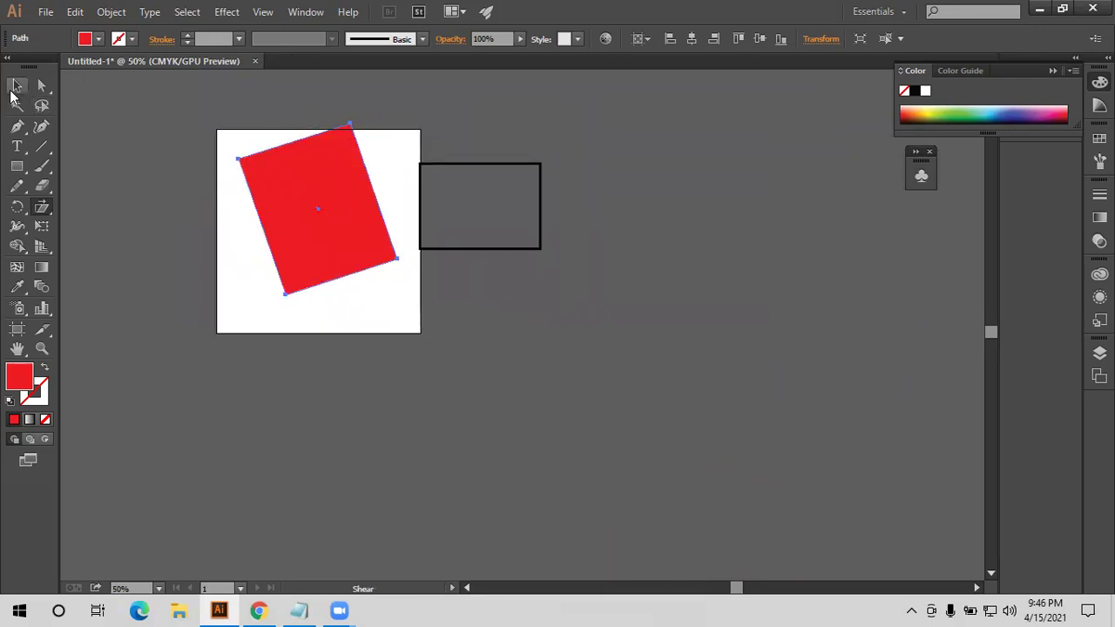
key(ctrl+z)
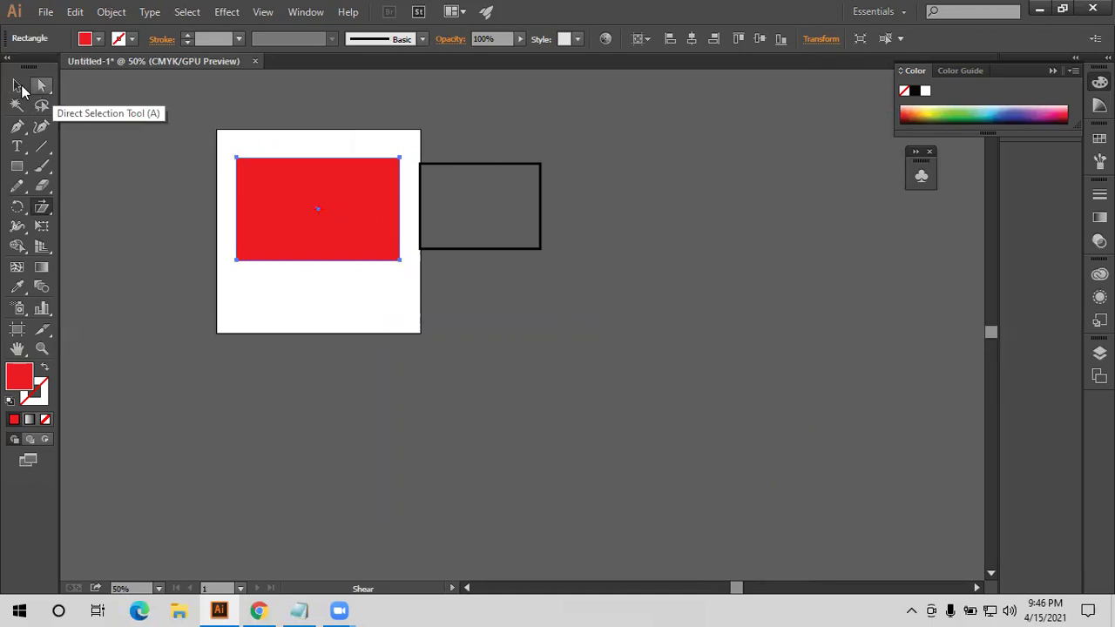
click(19, 86)
drag(387, 139, 350, 112)
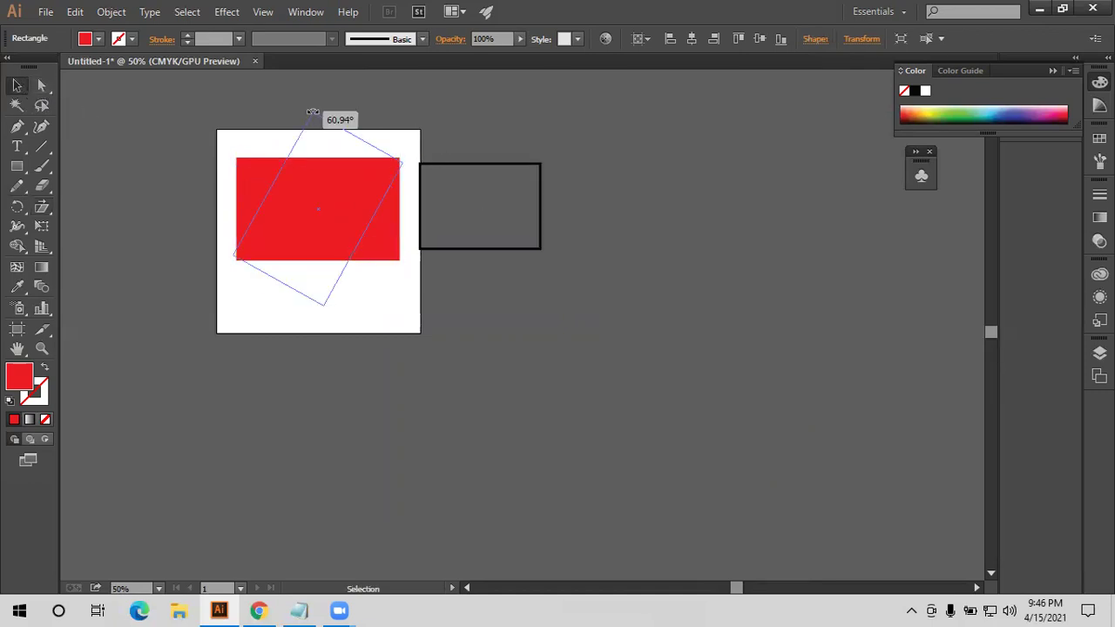
key(Delete)
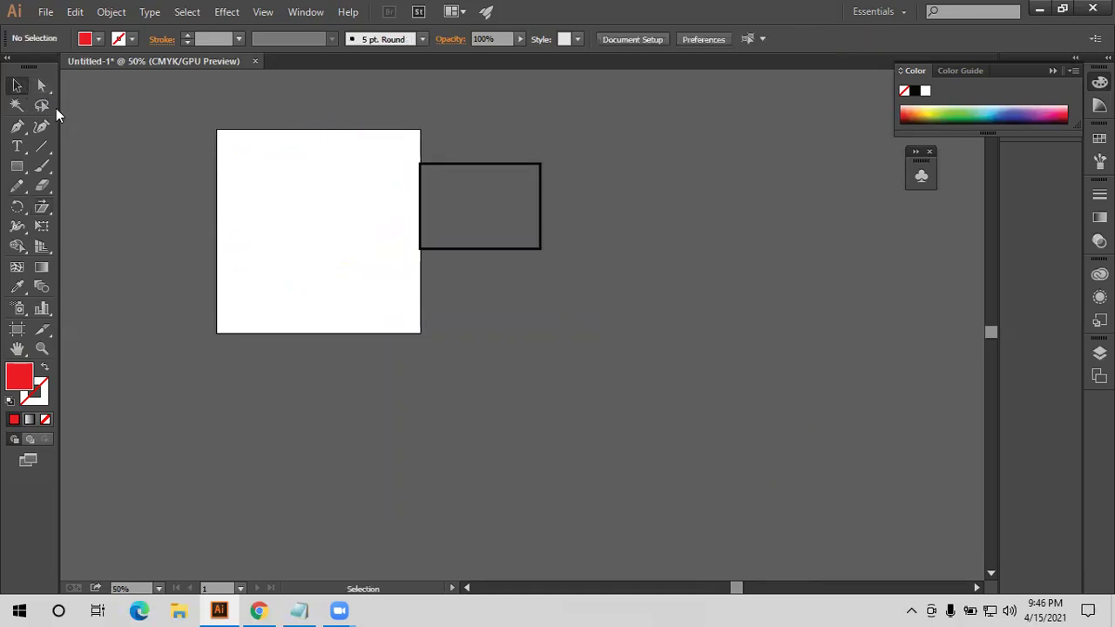
key(ctrl+z)
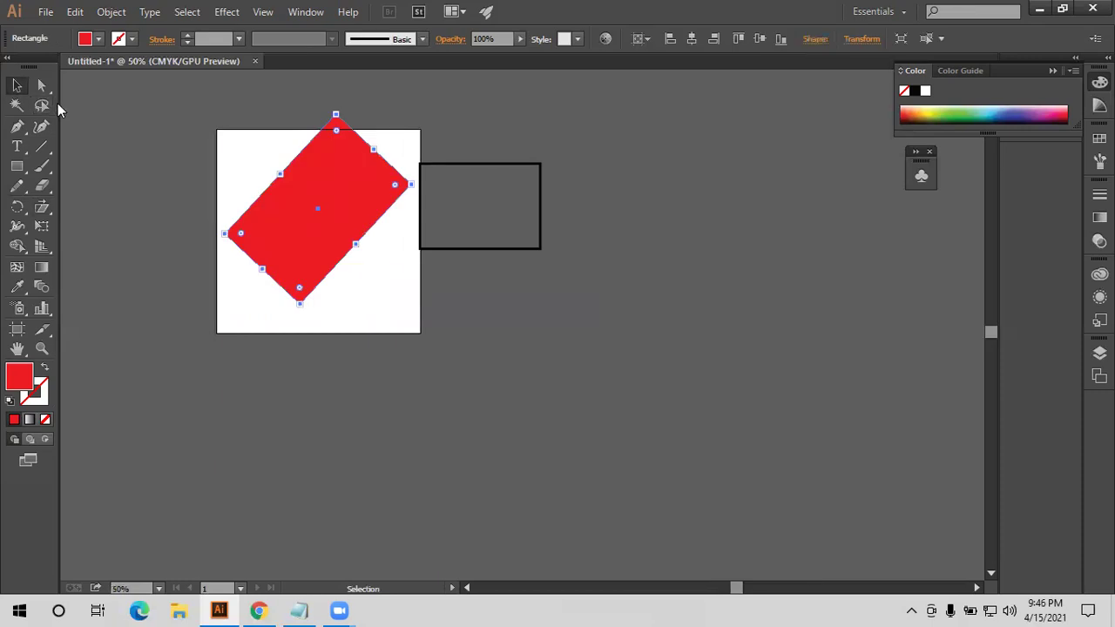
key(ctrl+z)
Drag the red shape's top-right anchor up and its bottom-left anchor down to 377 px
click(41, 85)
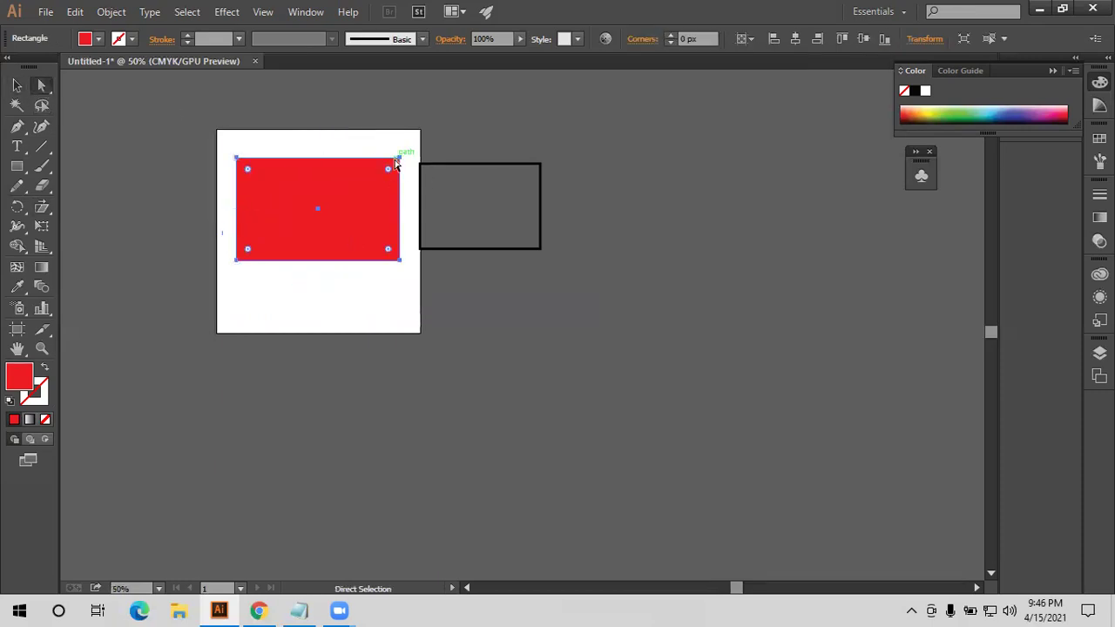
drag(399, 158, 399, 131)
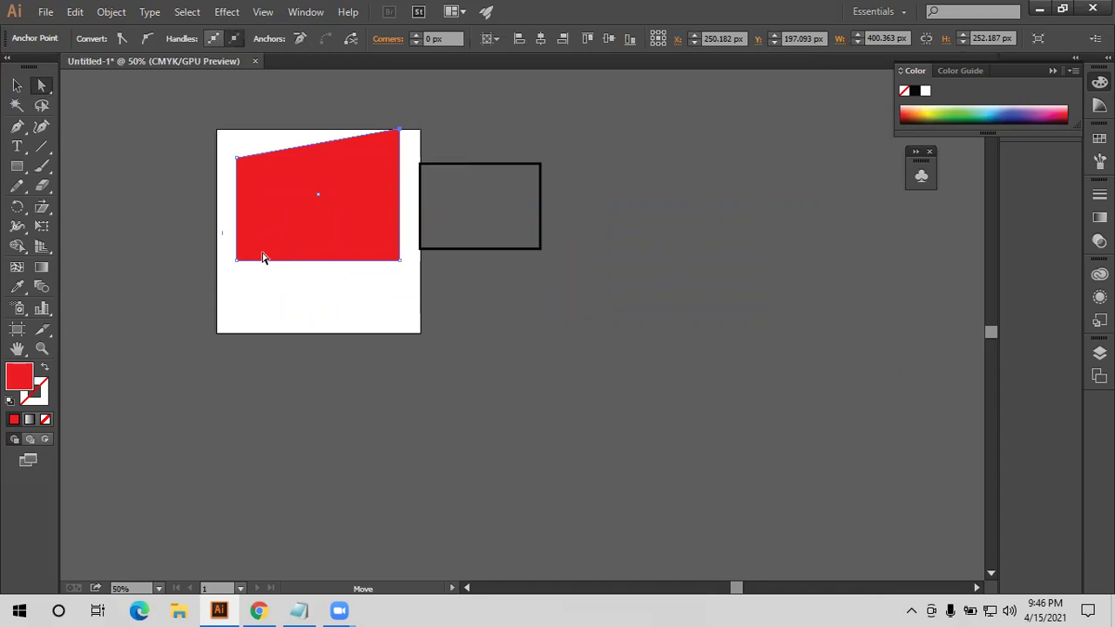
drag(237, 259, 235, 281)
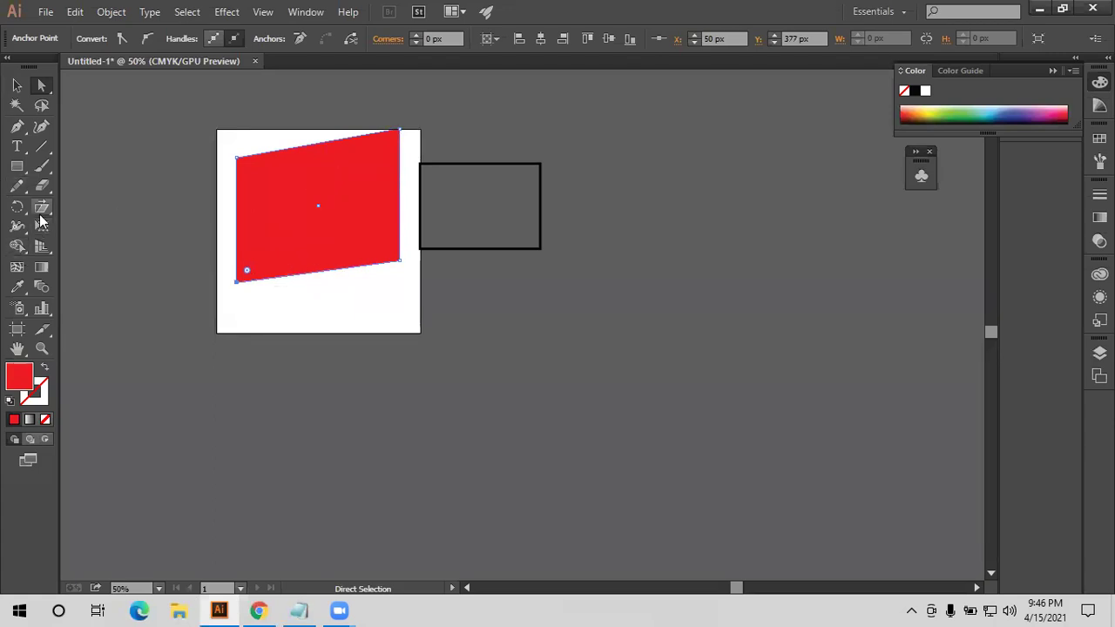
Shear the red shape up and to the left with the Shear tool
drag(41, 207, 95, 217)
click(118, 228)
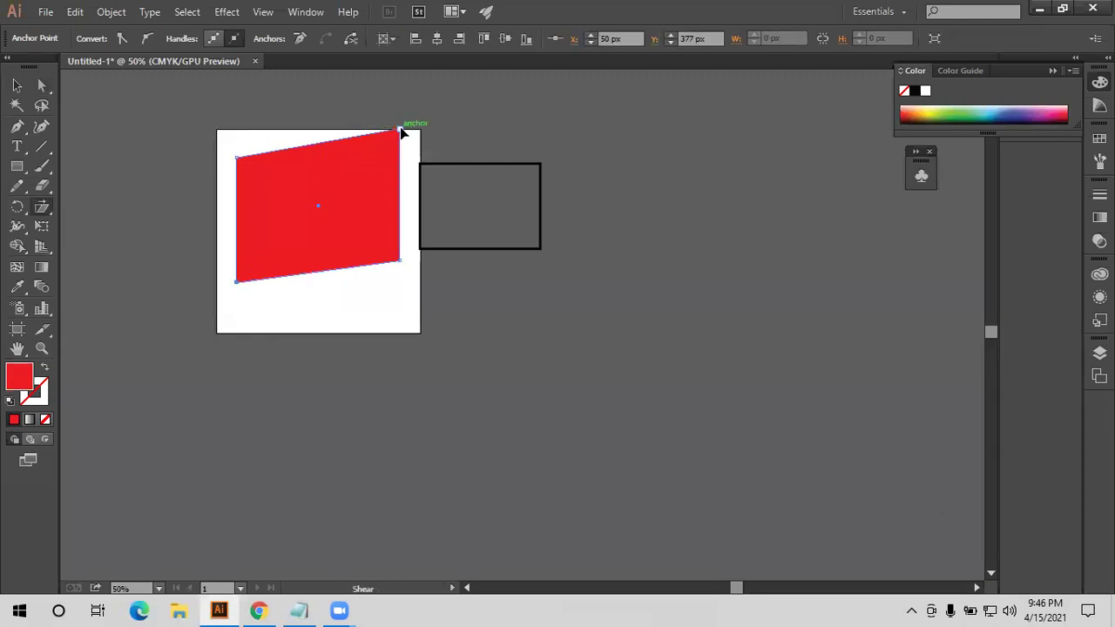
drag(399, 132, 413, 164)
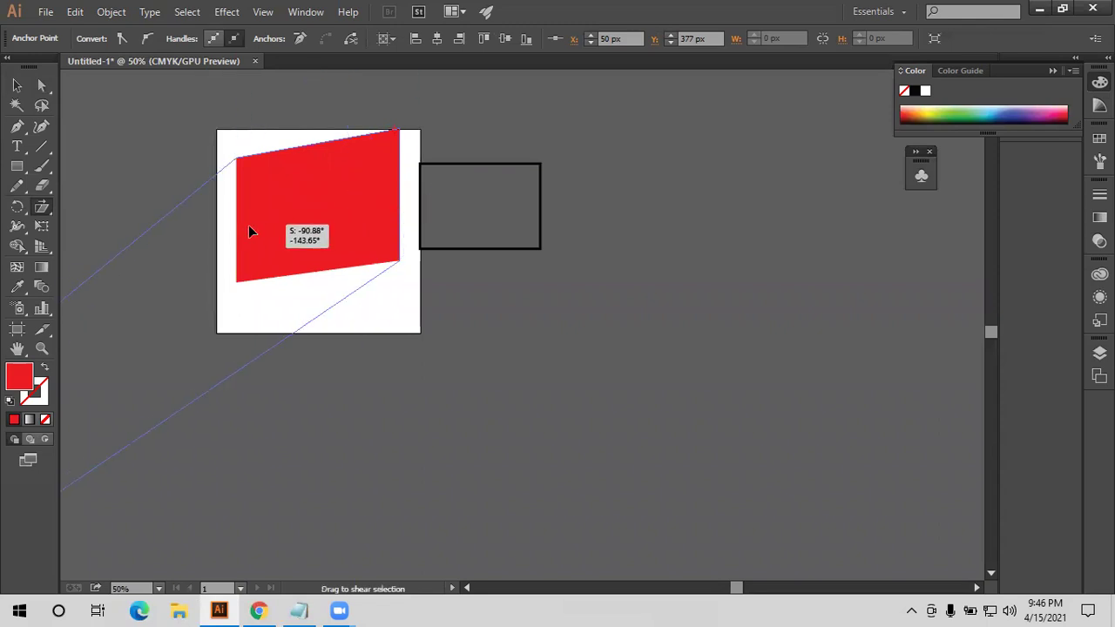
Shear the shape far to the left, then undo that shear
drag(353, 196, 385, 135)
scroll(386, 136, up, 1)
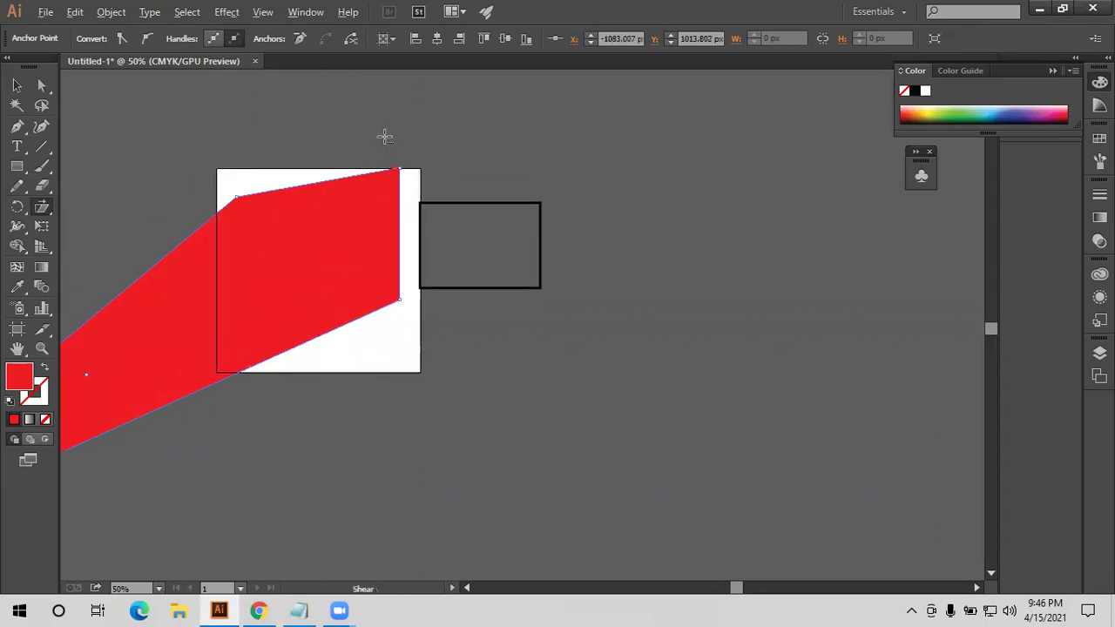
scroll(385, 137, down, 1)
key(ctrl+z)
Select all objects, delete them, and pan the empty artboard to the view's middle
click(17, 86)
drag(359, 199, 301, 204)
key(ctrl+a)
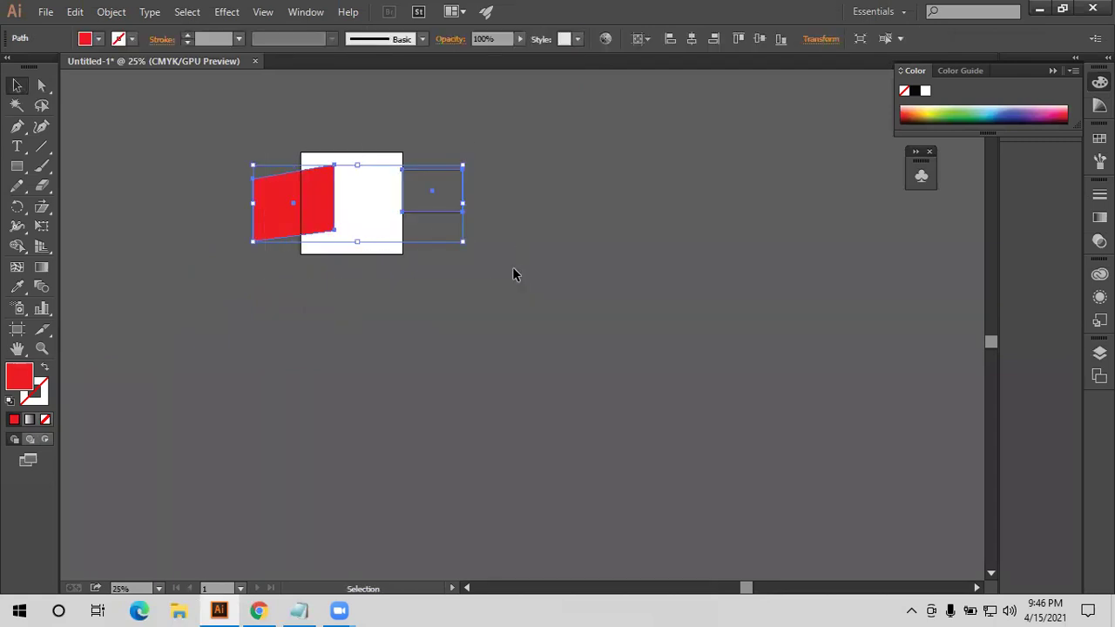
key(Delete)
scroll(102, 178, up, 1)
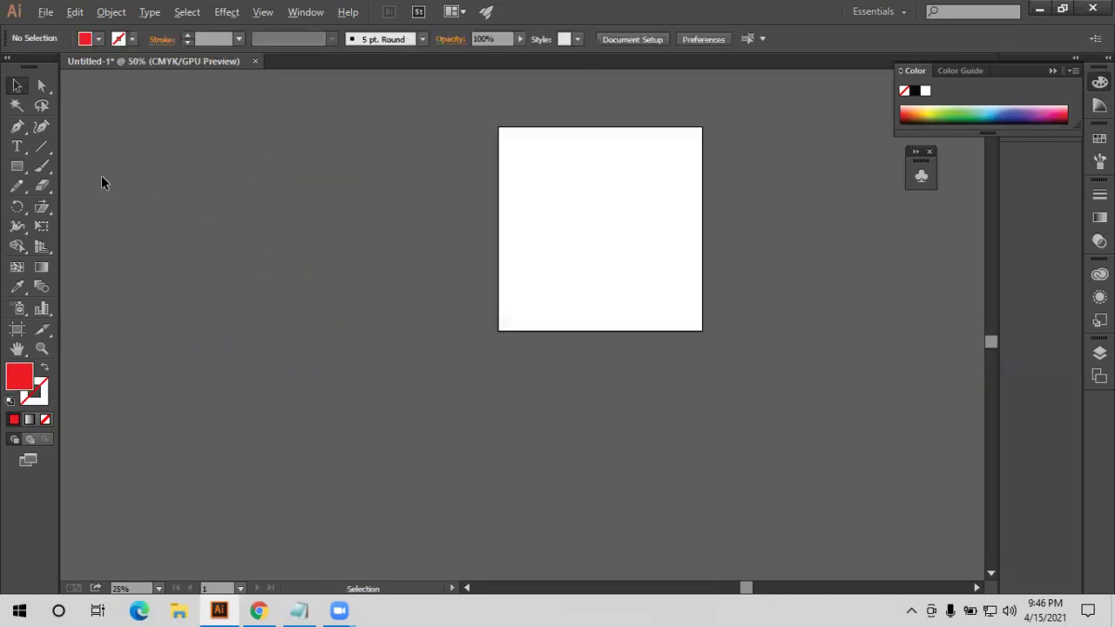
drag(529, 297, 404, 320)
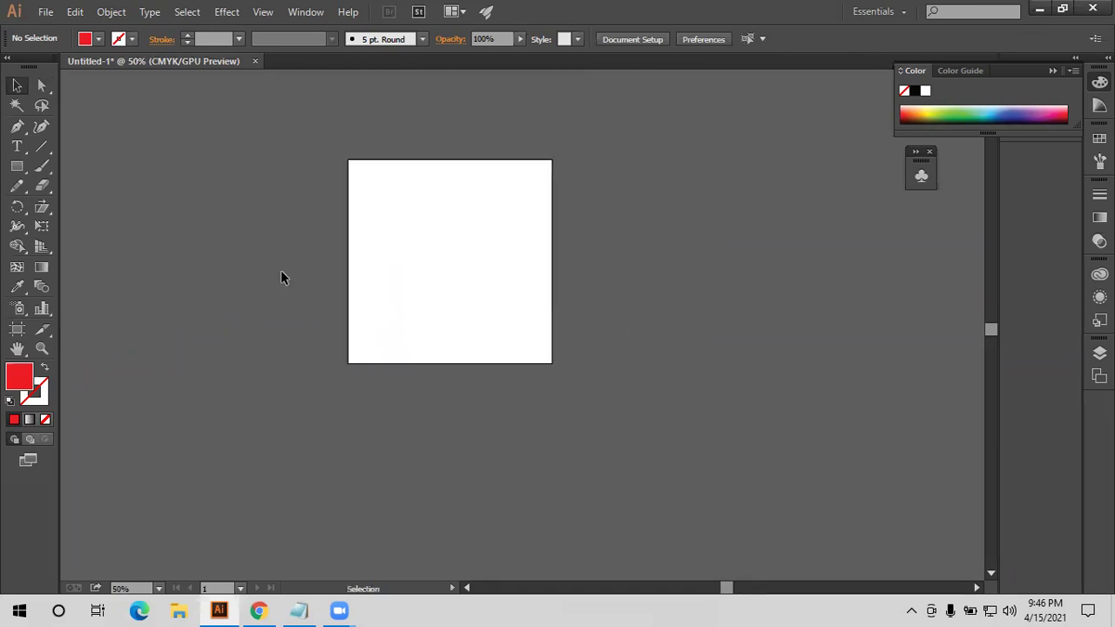
Draw an arc from the artboard's upper left with a 6 pt stroke
click(49, 143)
click(48, 146)
click(106, 165)
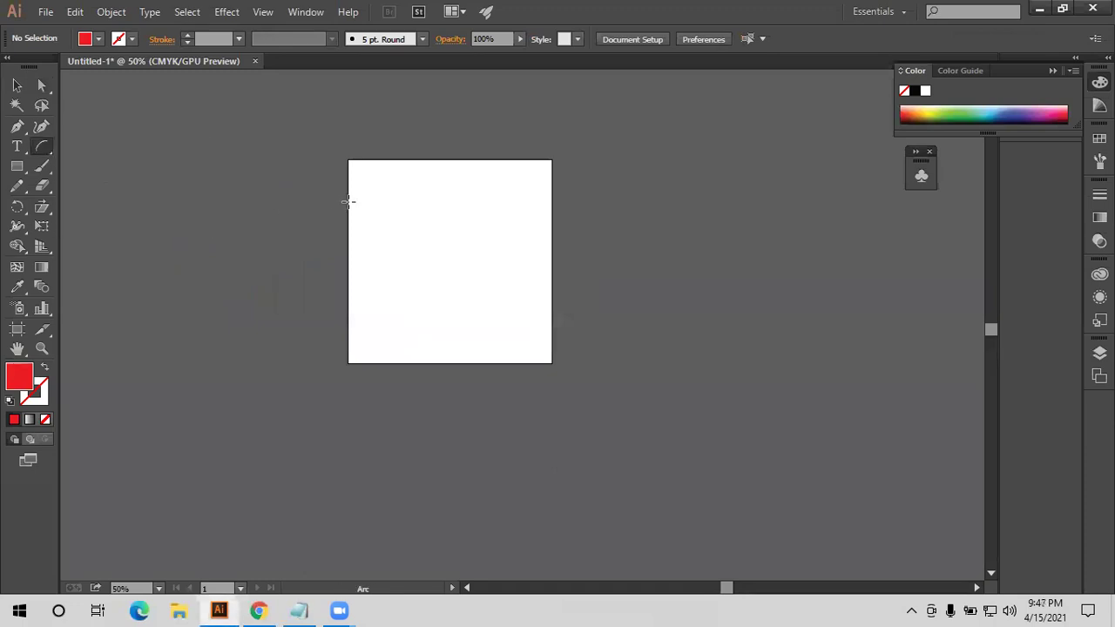
drag(383, 170, 517, 259)
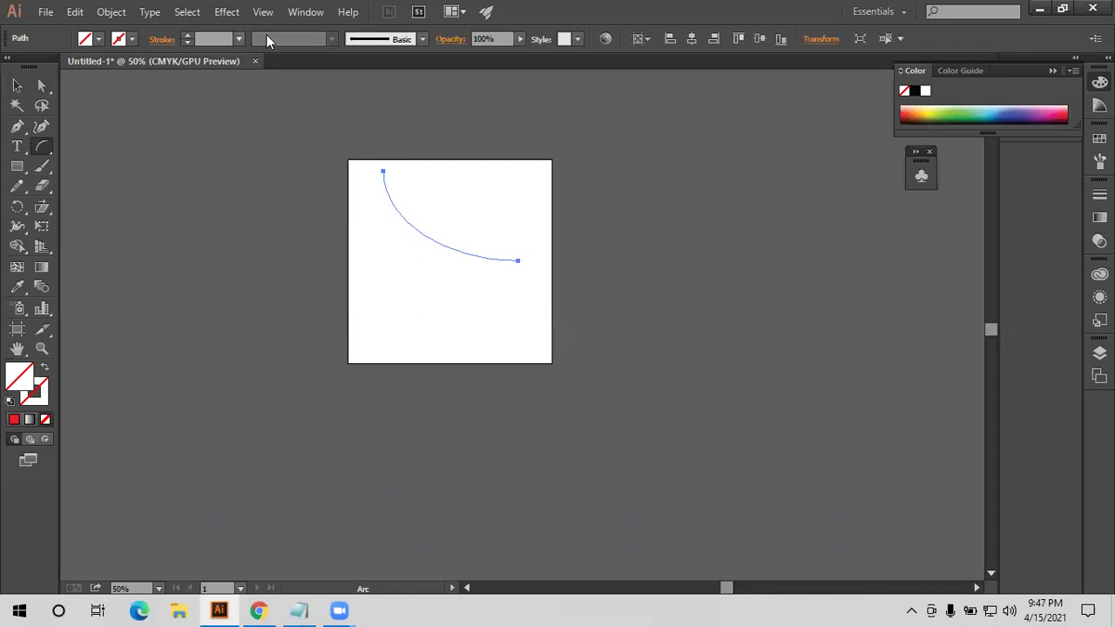
click(211, 38)
text(2)
key(Return)
key(Up)
key(Up)
key(Up)
Draw a straight diagonal line across the artboard's left edge
click(16, 85)
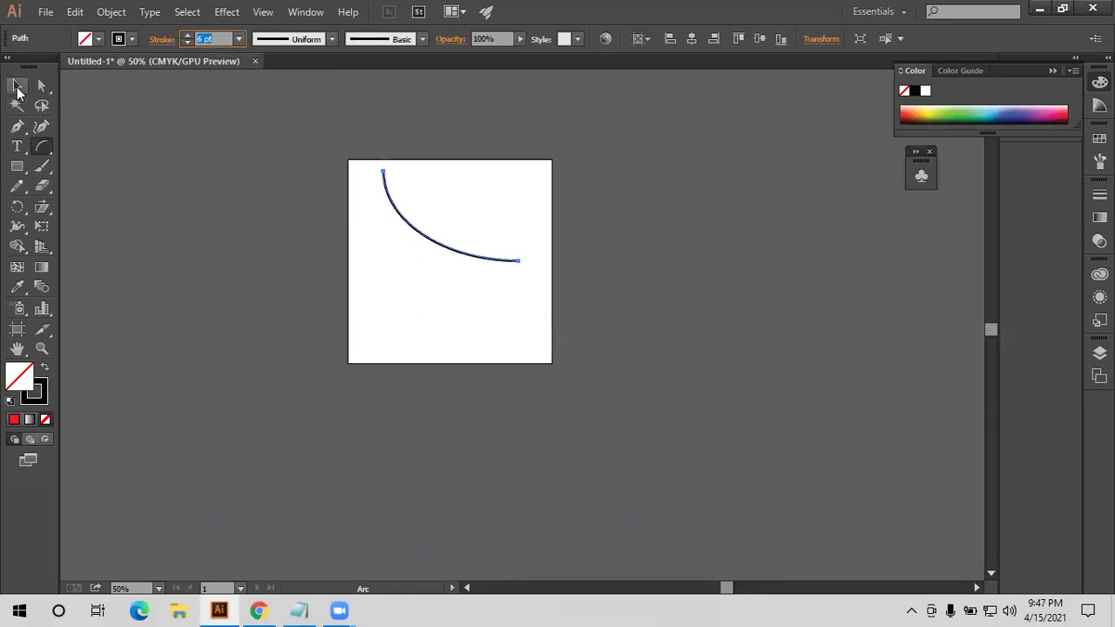
drag(46, 150, 82, 144)
drag(273, 218, 458, 347)
click(14, 85)
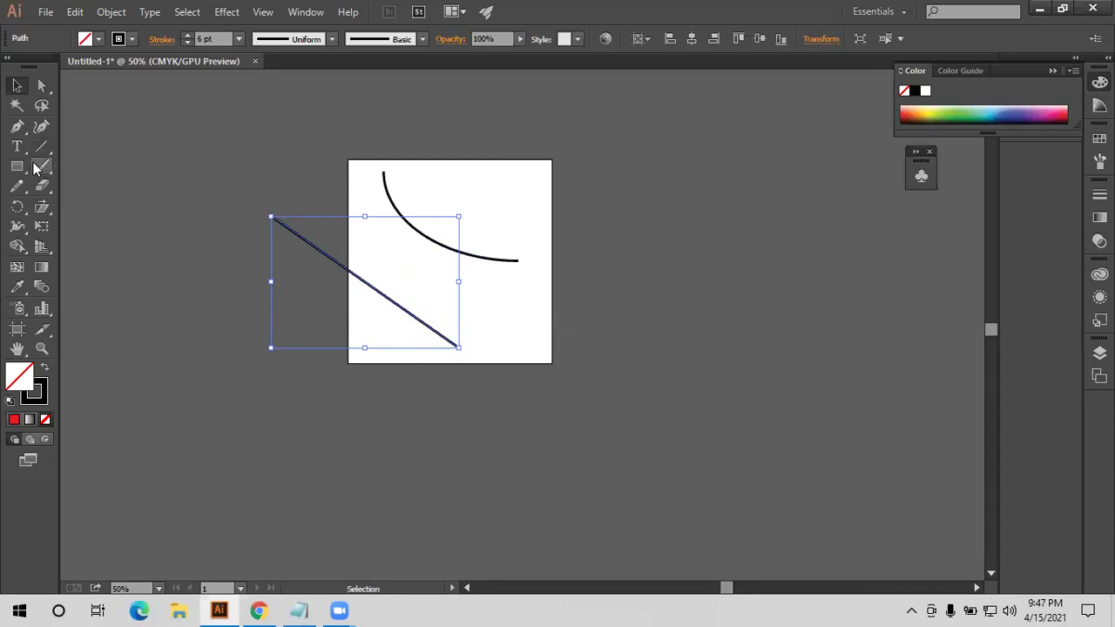
Bend the straight line into a curve with the Reshape tool
click(18, 127)
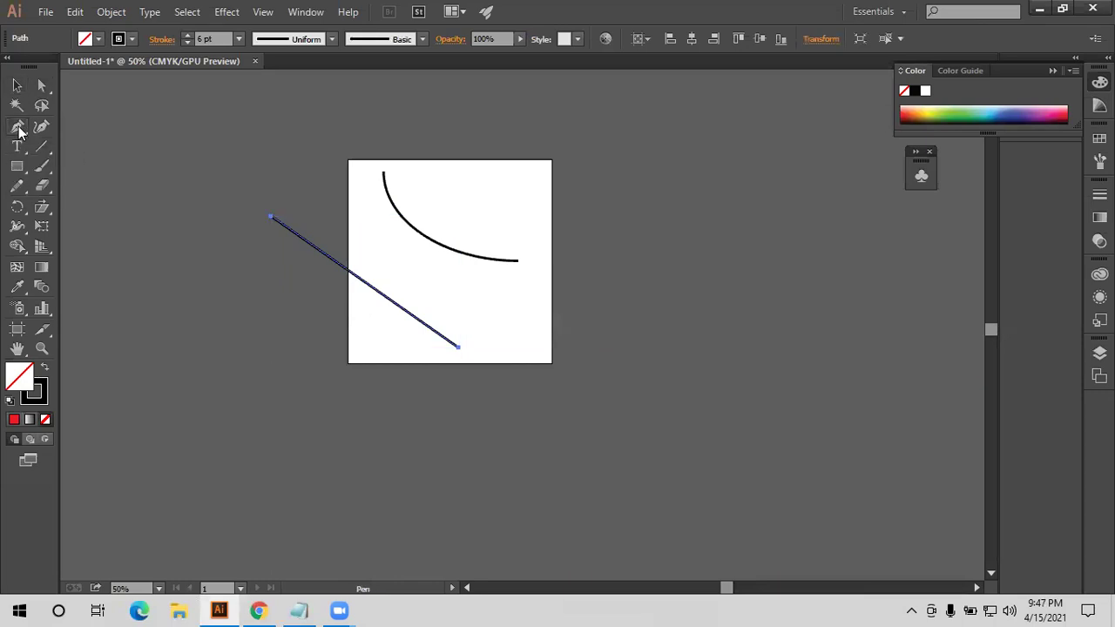
key(v)
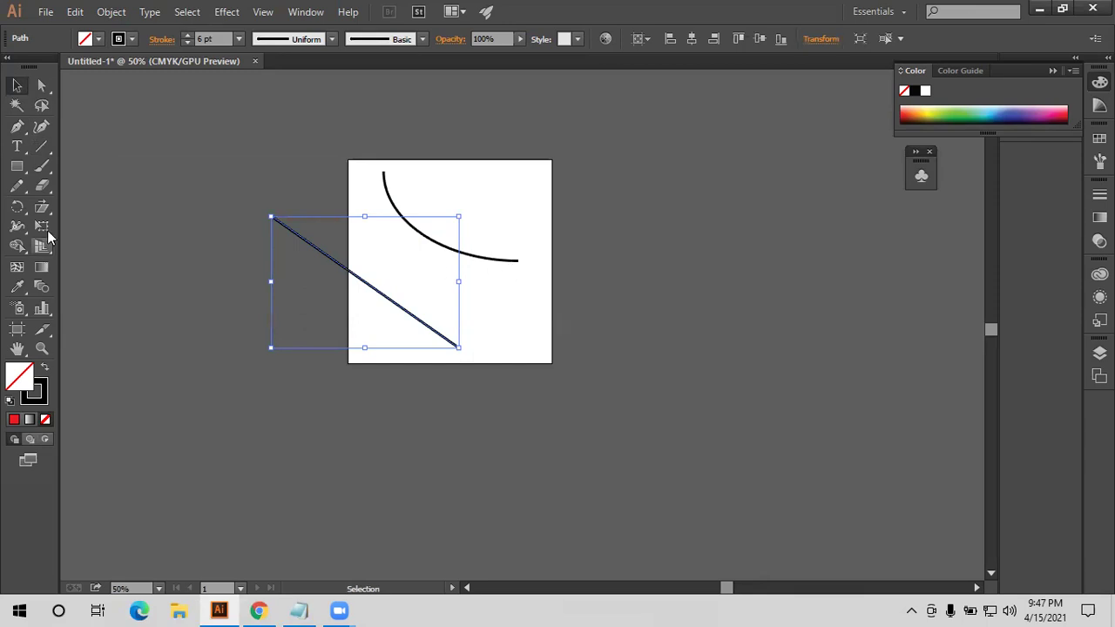
drag(41, 207, 110, 235)
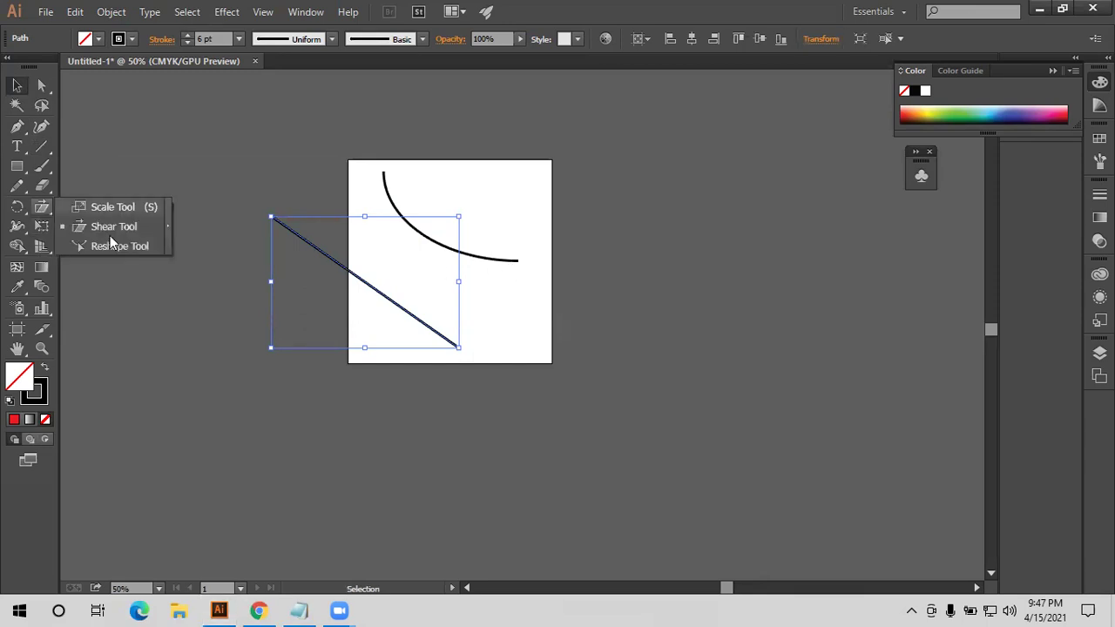
click(116, 243)
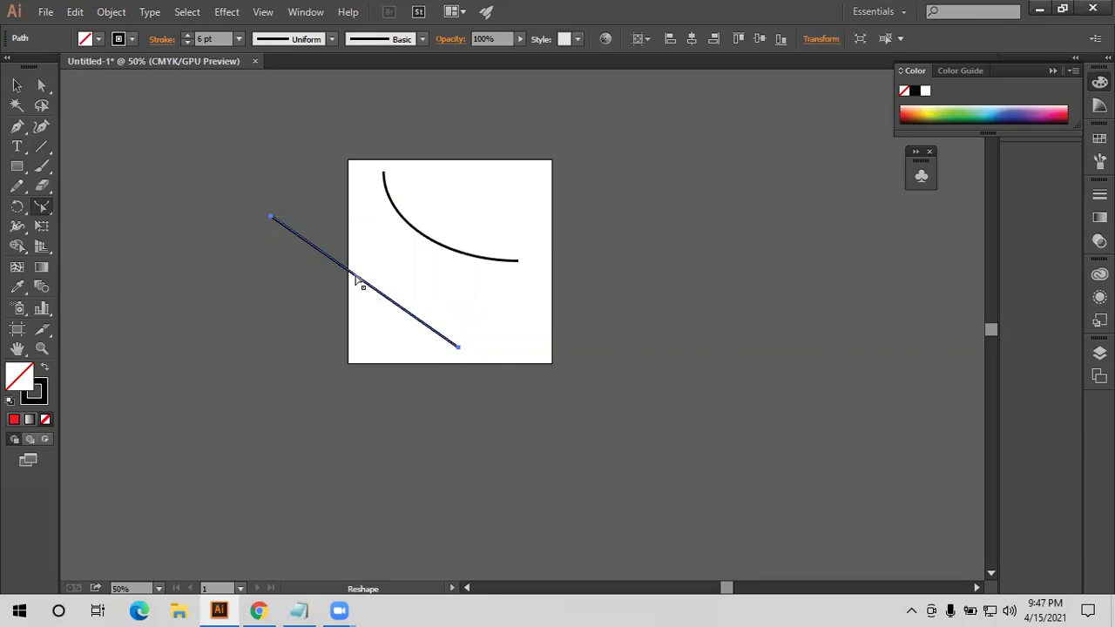
drag(356, 279, 333, 318)
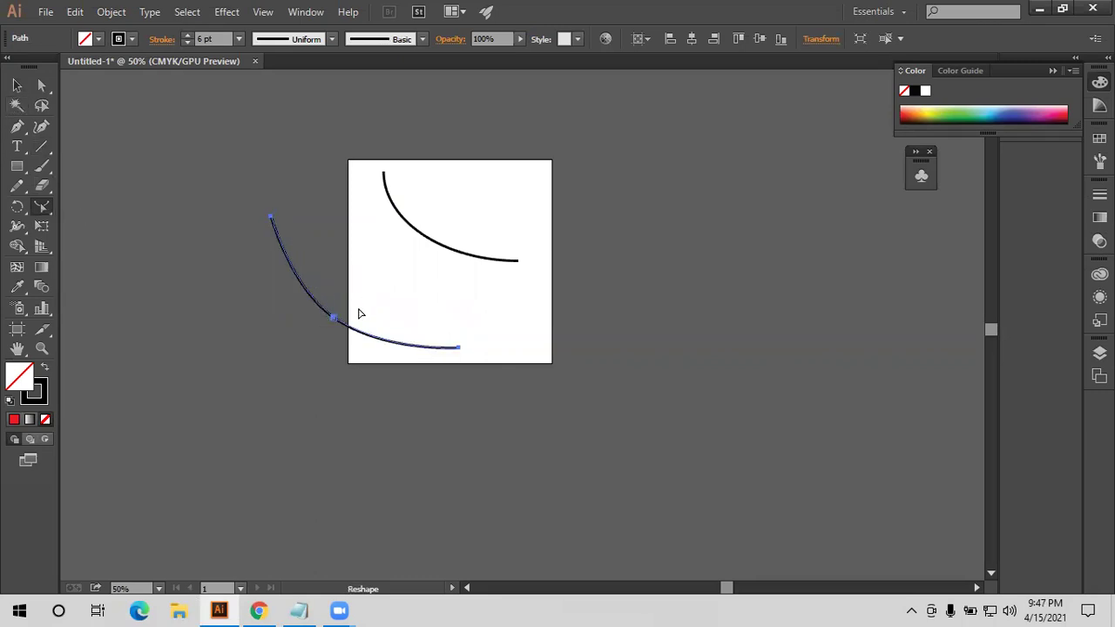
Pull the curve's upper and lower parts into an S-bend, then select both curves
scroll(331, 303, up, 2)
drag(340, 291, 450, 293)
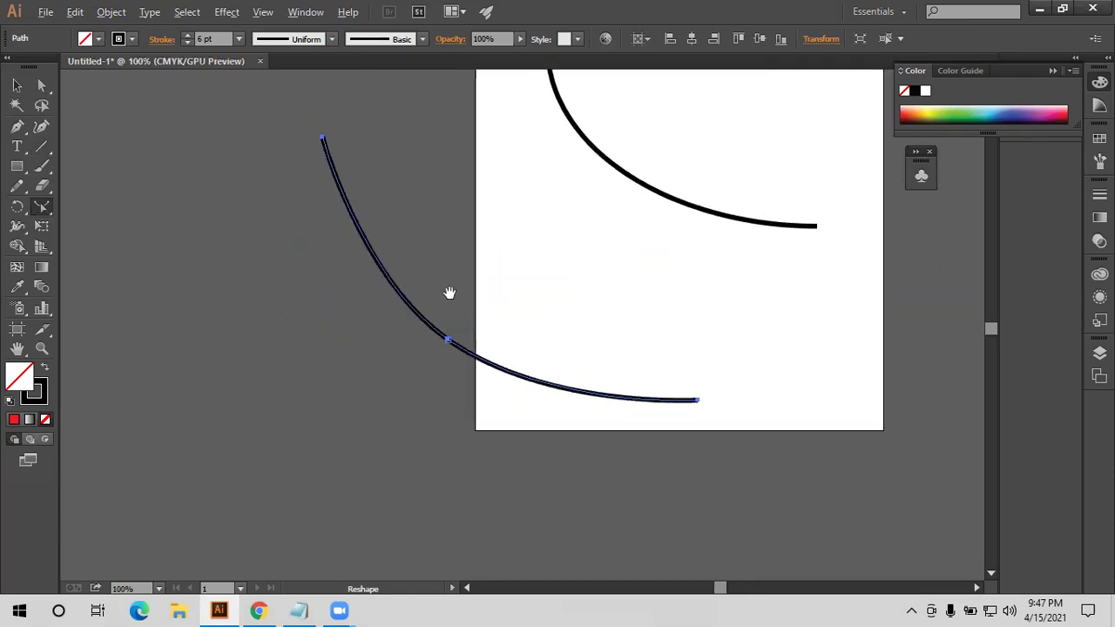
drag(385, 279, 454, 204)
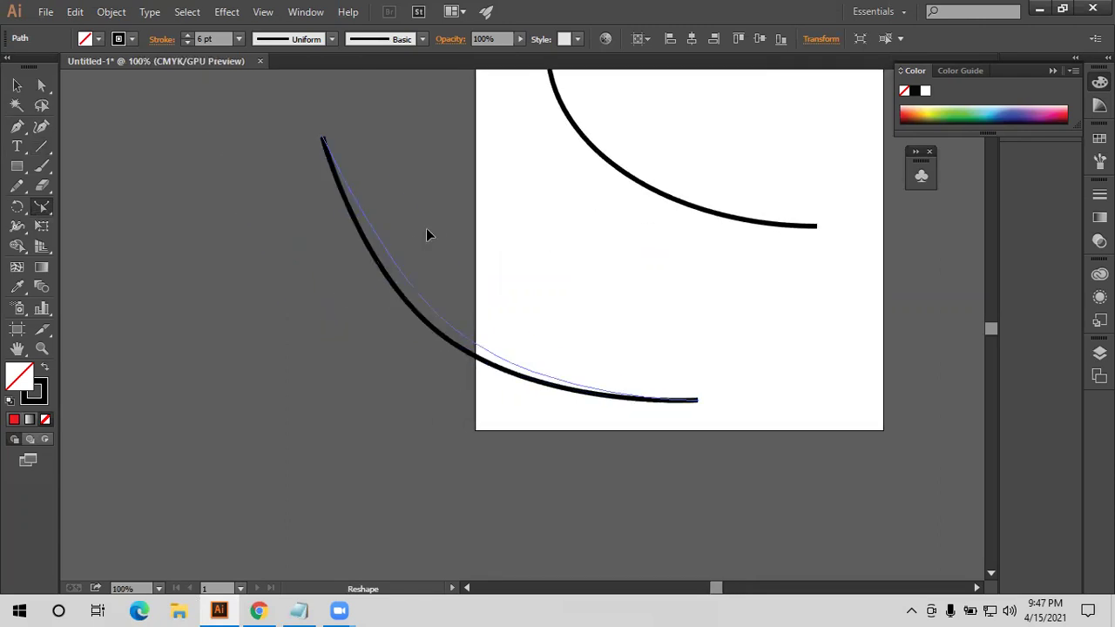
drag(568, 342, 527, 310)
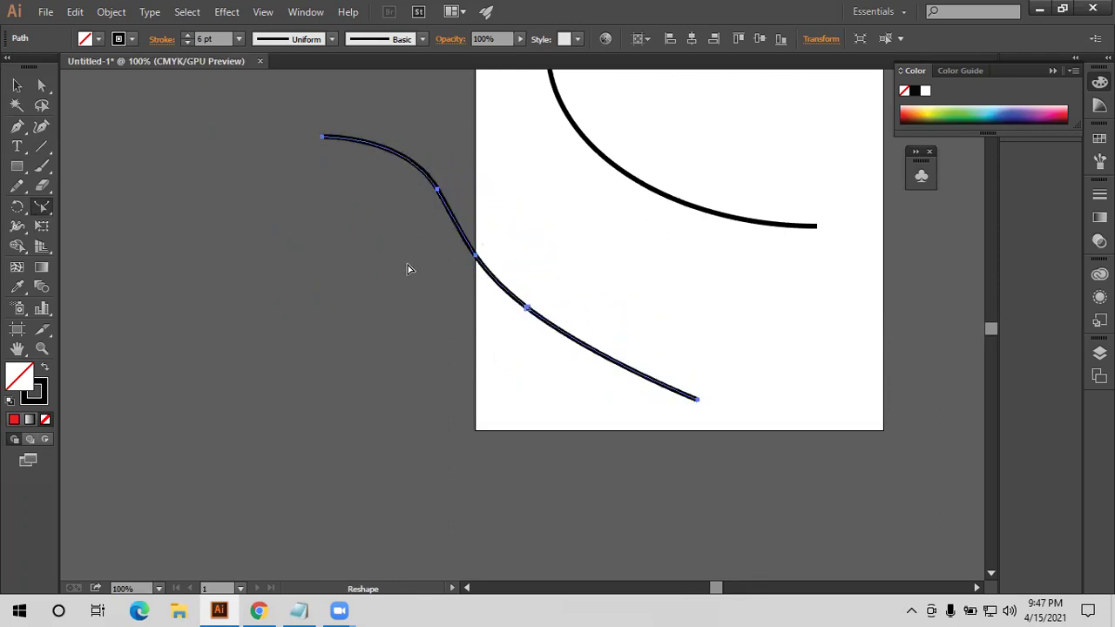
scroll(410, 265, up, 2)
click(16, 85)
drag(615, 164, 462, 390)
Delete the old curves and draw a new curved path across the upper artboard
key(Delete)
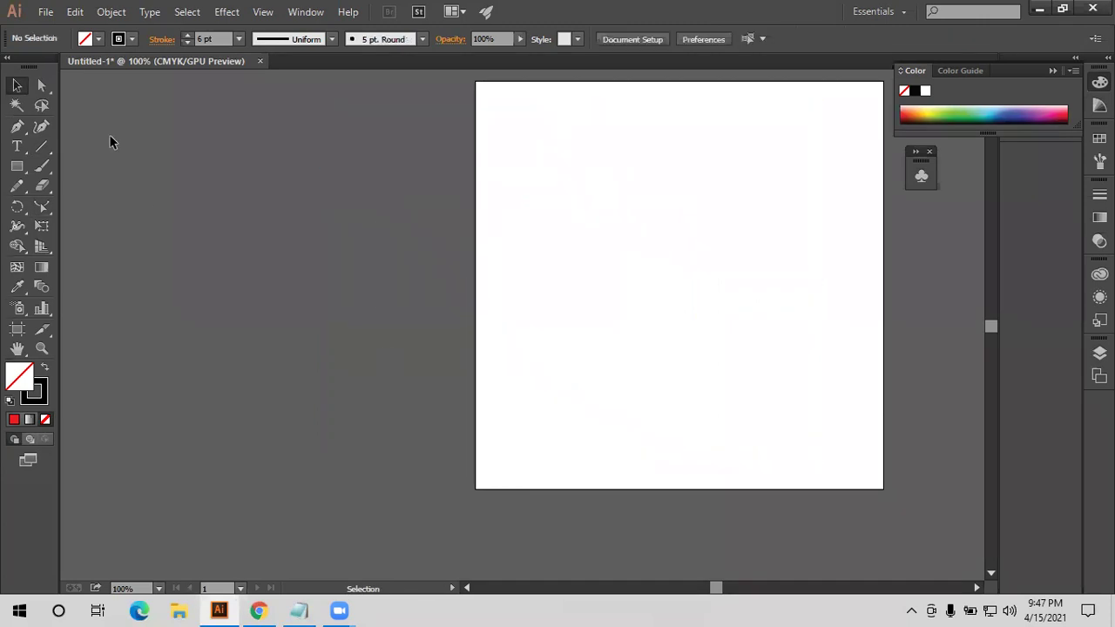
click(17, 126)
mouse_move(503, 192)
mouse_down()
mouse_move(658, 184)
mouse_move(746, 309)
mouse_up()
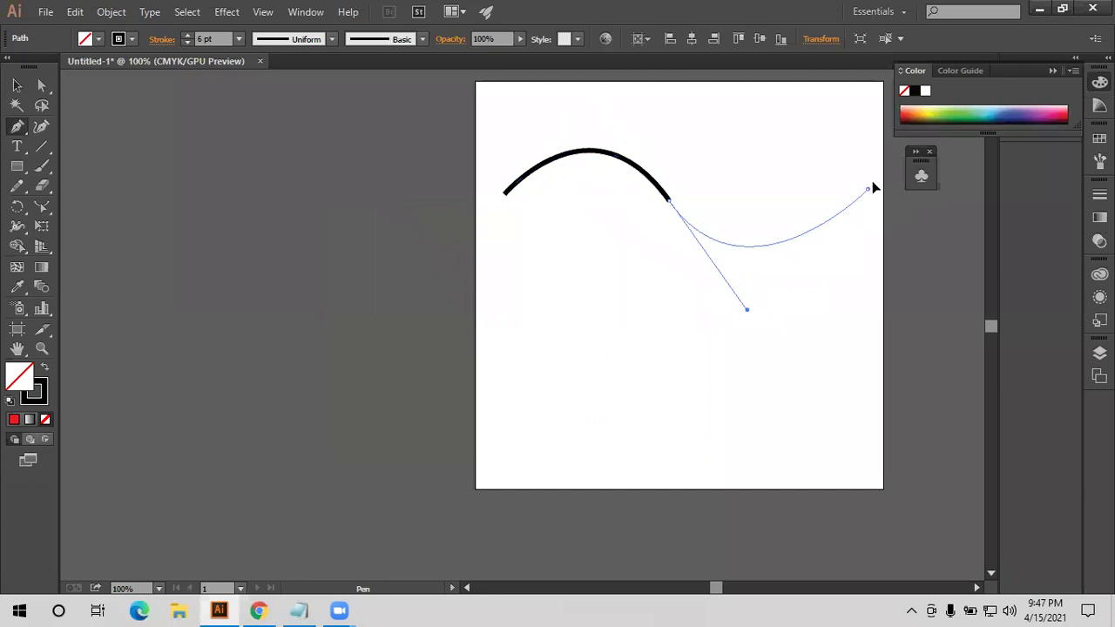
drag(871, 182, 810, 216)
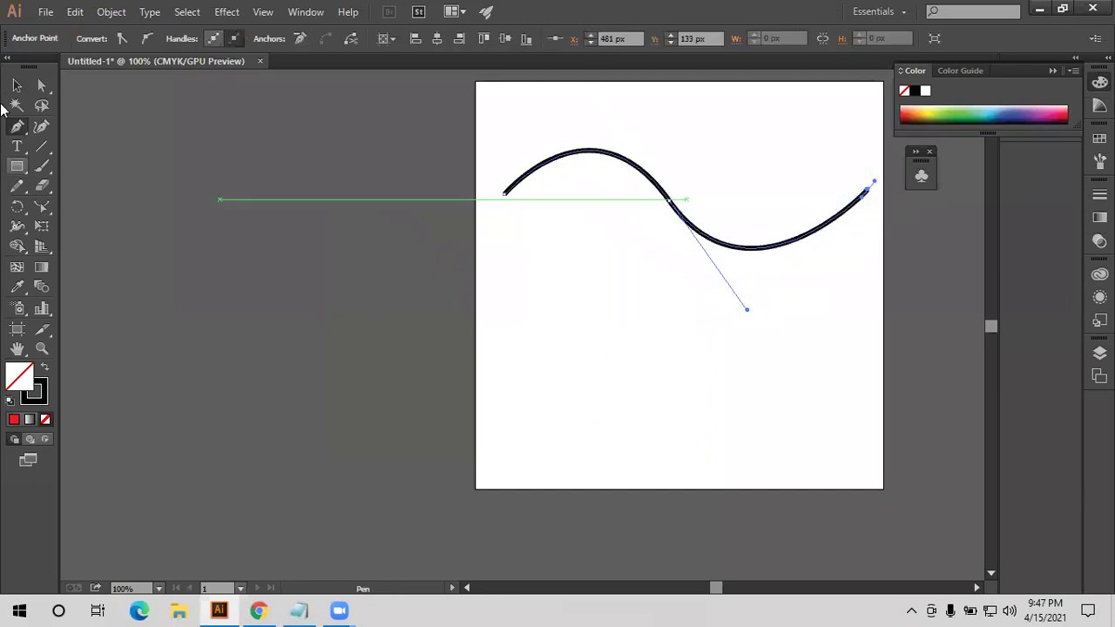
click(16, 85)
Reshape the wave by pulling its curve up and down with the Reshape tool
click(42, 209)
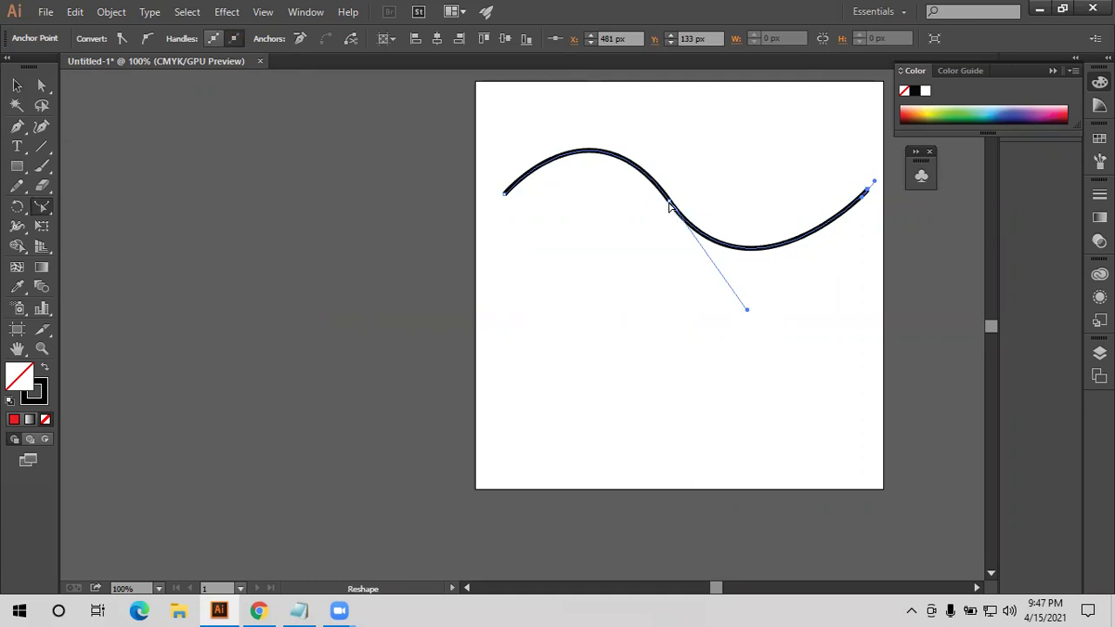
mouse_move(679, 212)
mouse_down()
mouse_move(704, 245)
mouse_move(651, 201)
mouse_up()
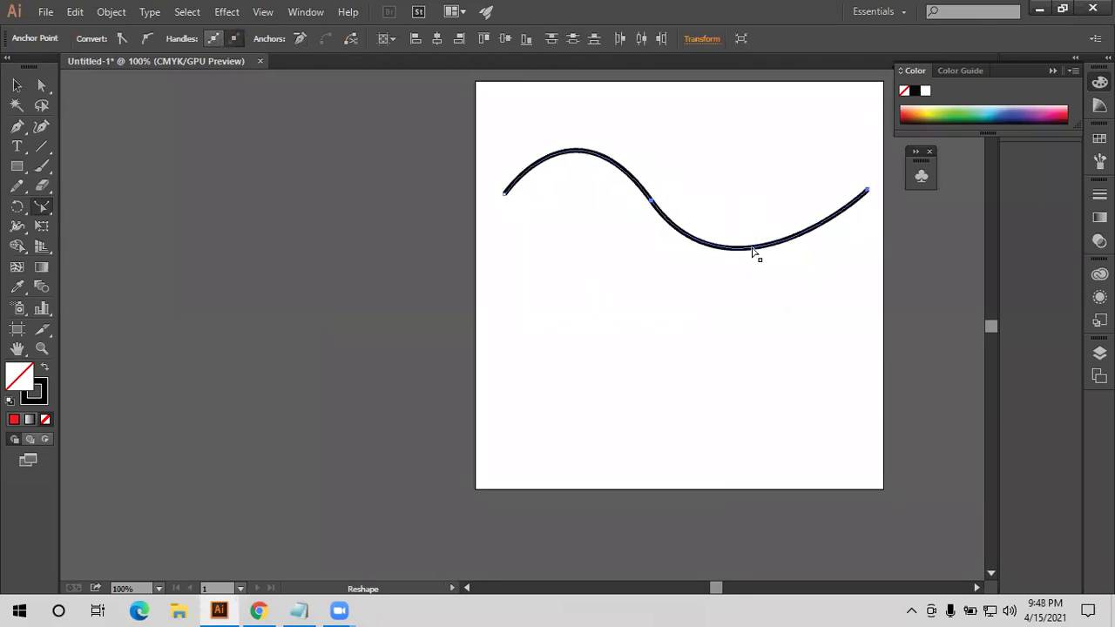
drag(756, 233, 754, 201)
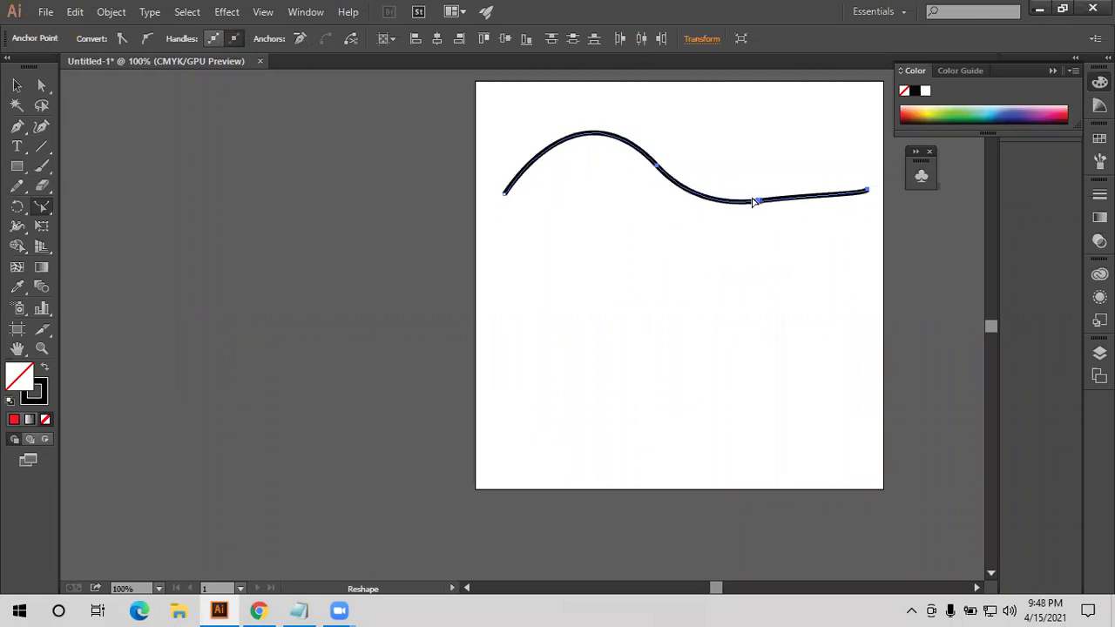
drag(658, 169, 656, 200)
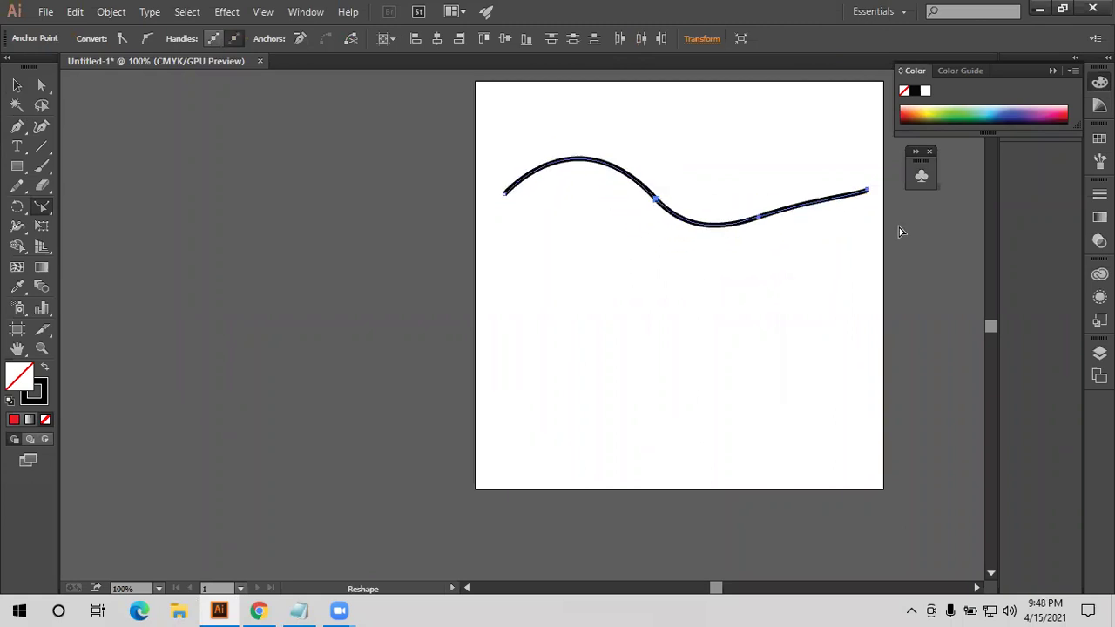
Close the wave down the right side and along the bottom, filled black
click(16, 126)
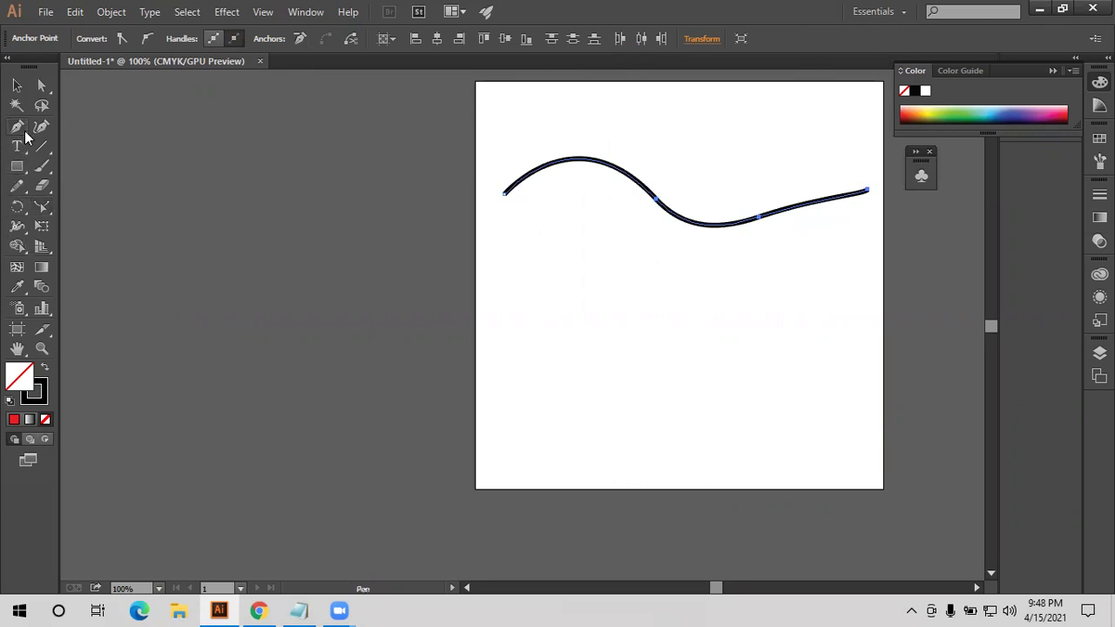
click(866, 190)
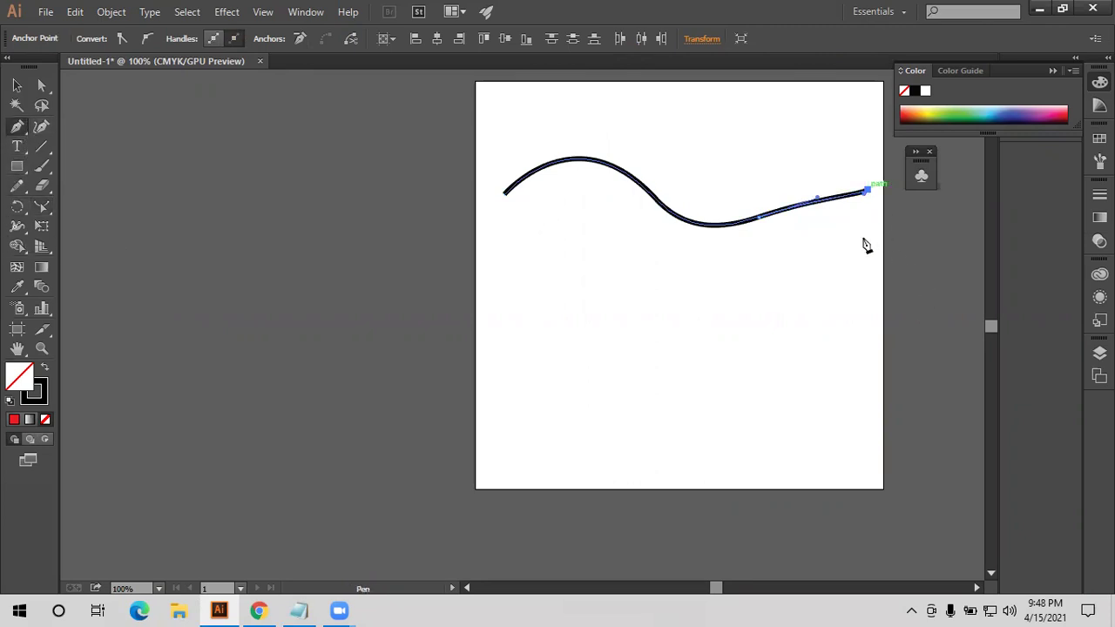
click(874, 401)
click(537, 403)
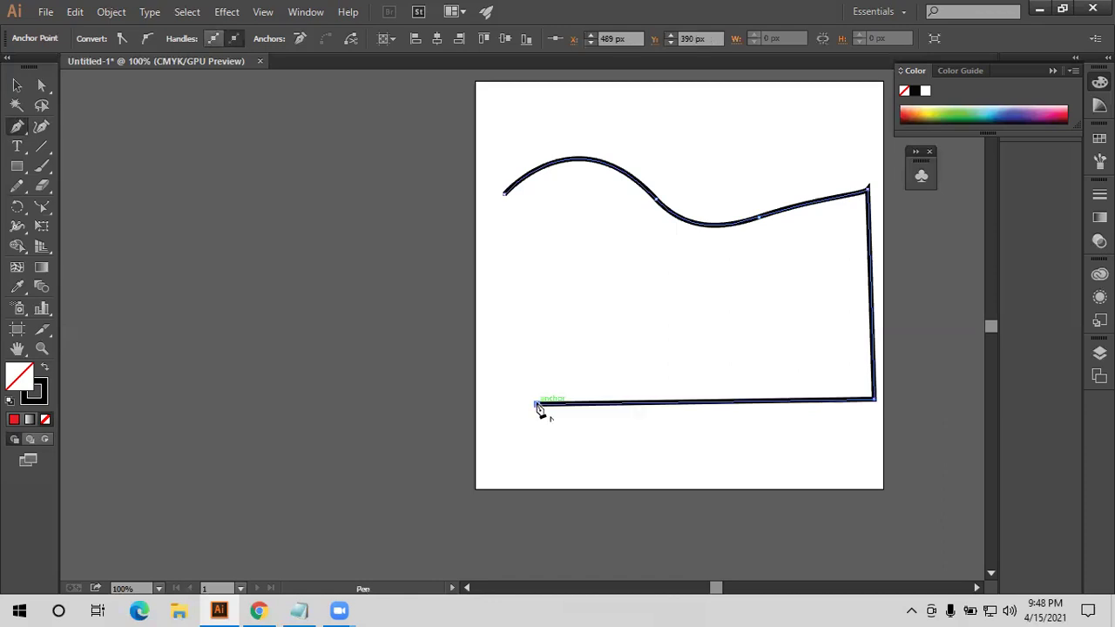
click(505, 194)
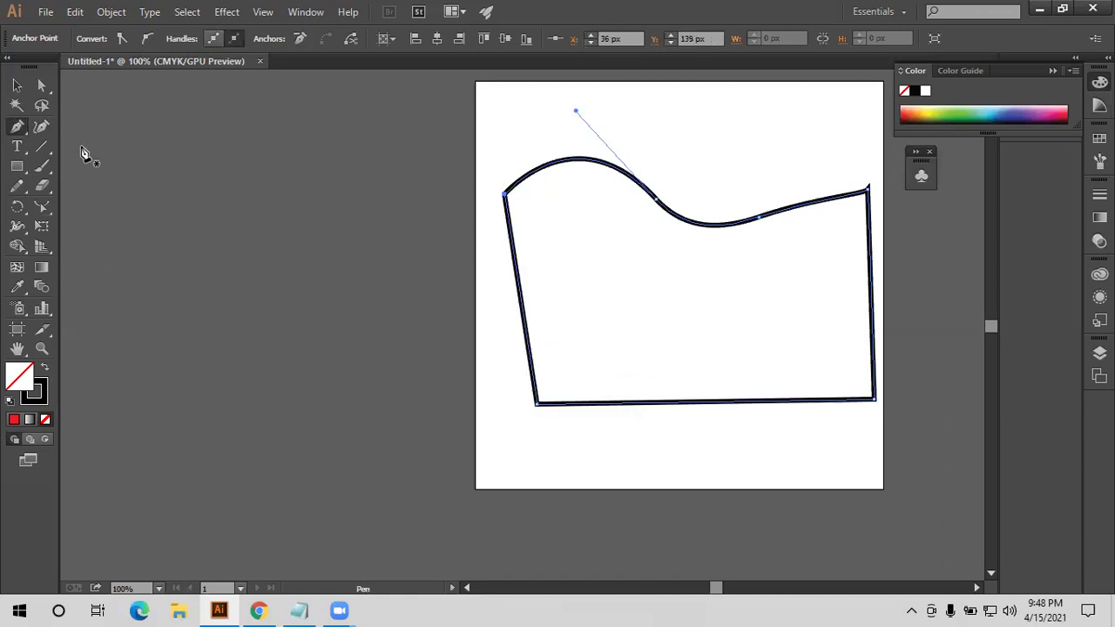
click(44, 369)
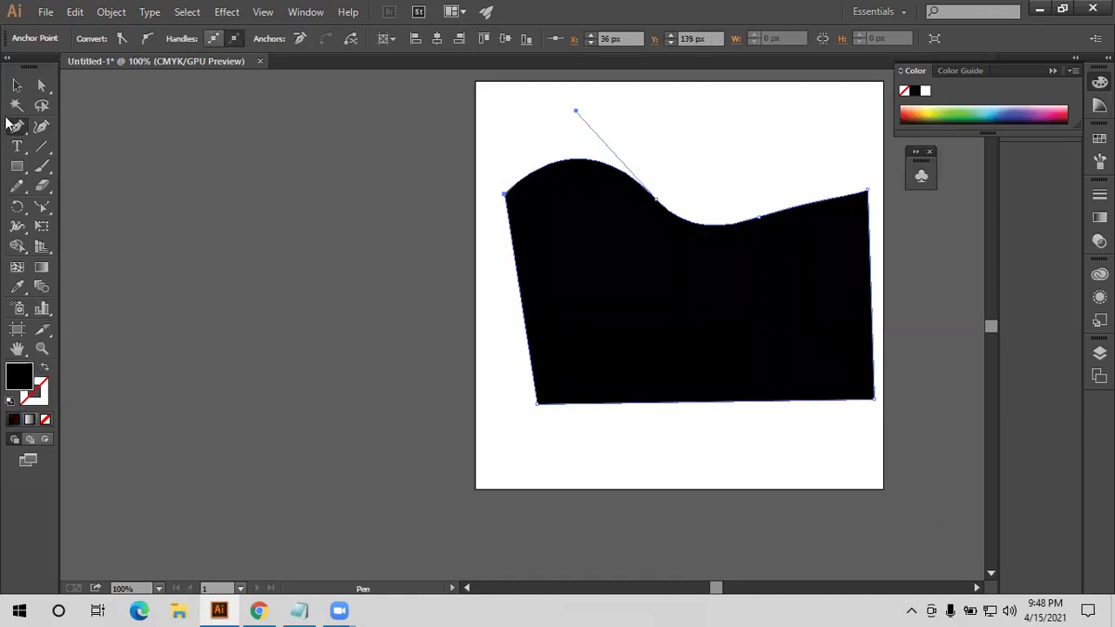
Move the black wave shape slightly left and down, then delete it
click(19, 85)
click(610, 274)
drag(605, 269, 565, 275)
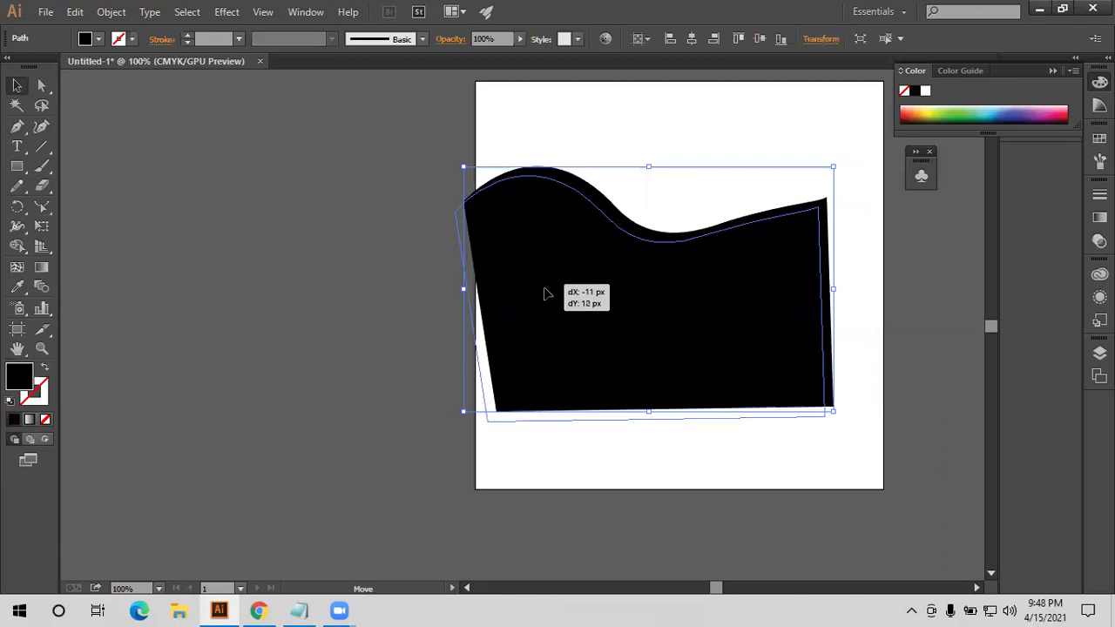
drag(559, 279, 537, 306)
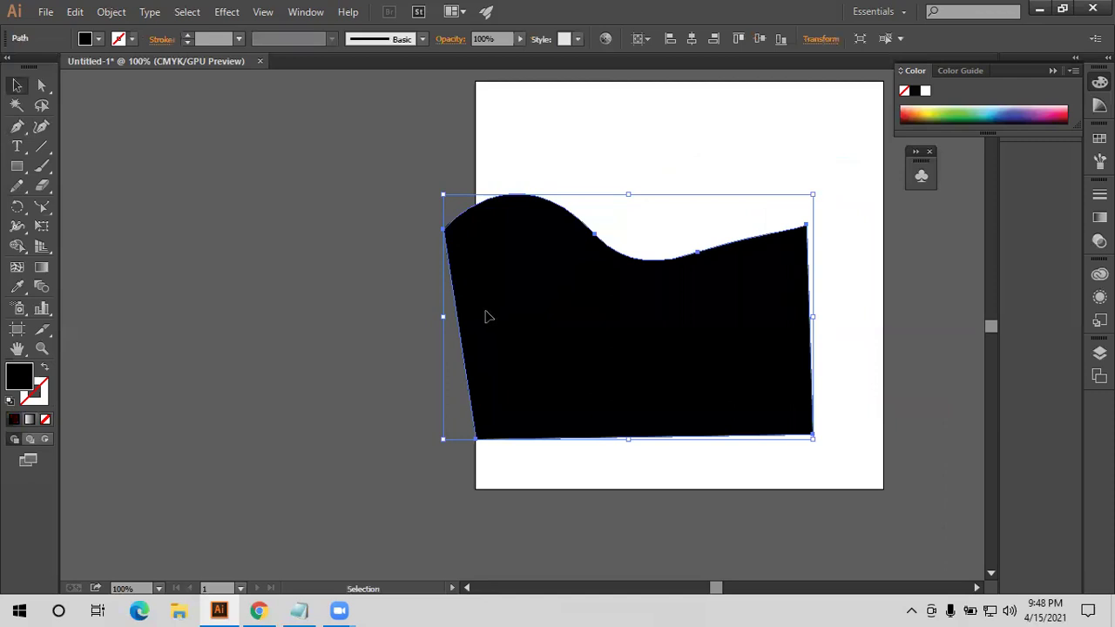
key(Delete)
click(17, 126)
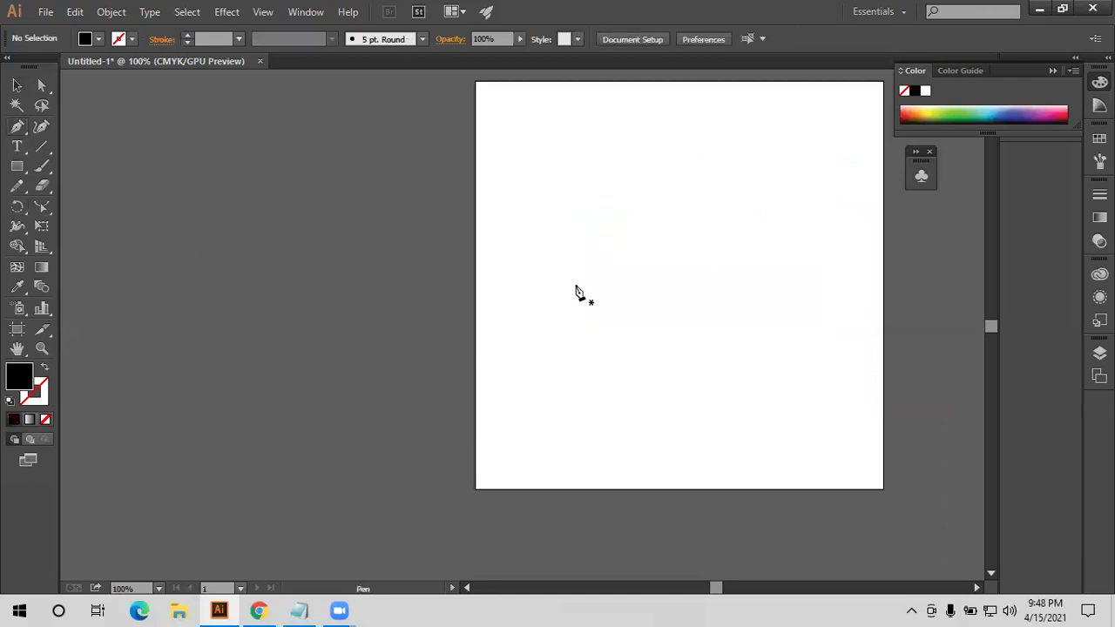
click(43, 367)
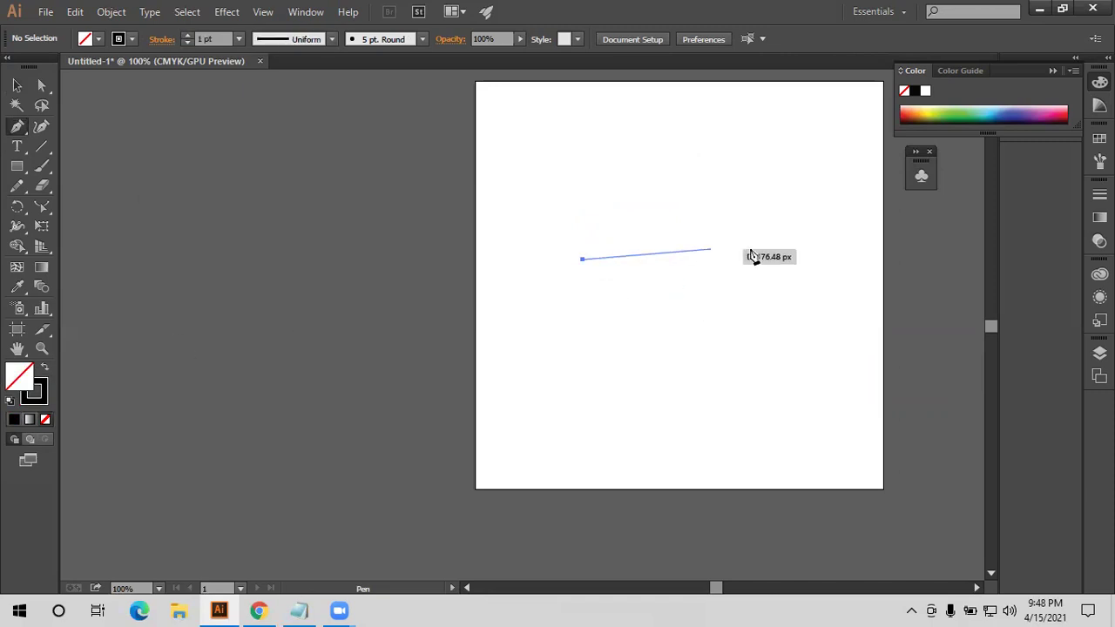
drag(808, 253, 928, 374)
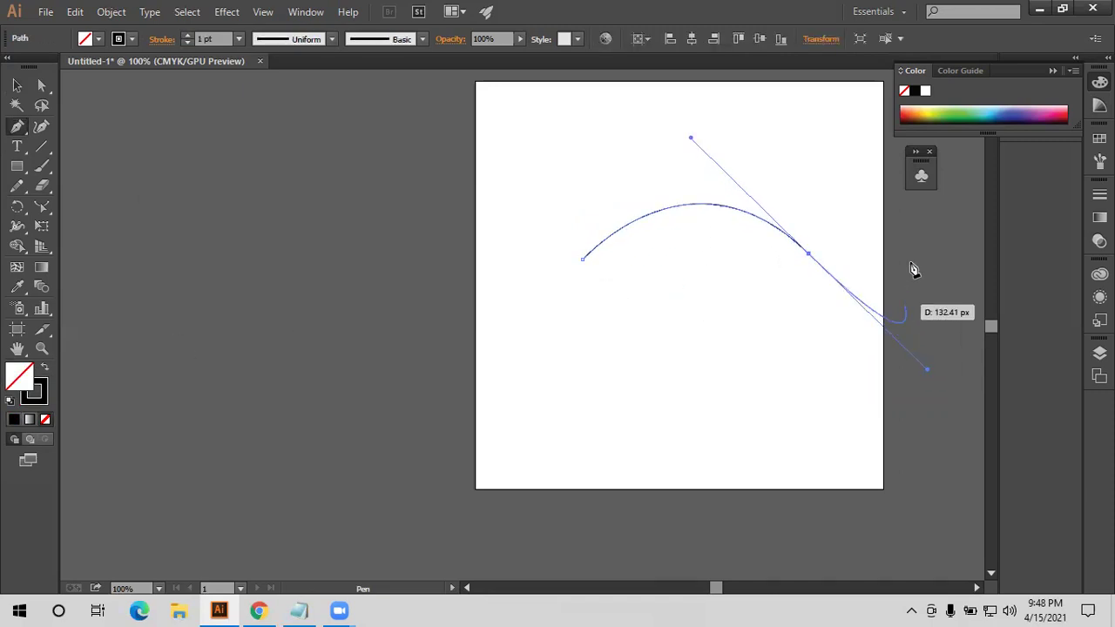
click(950, 251)
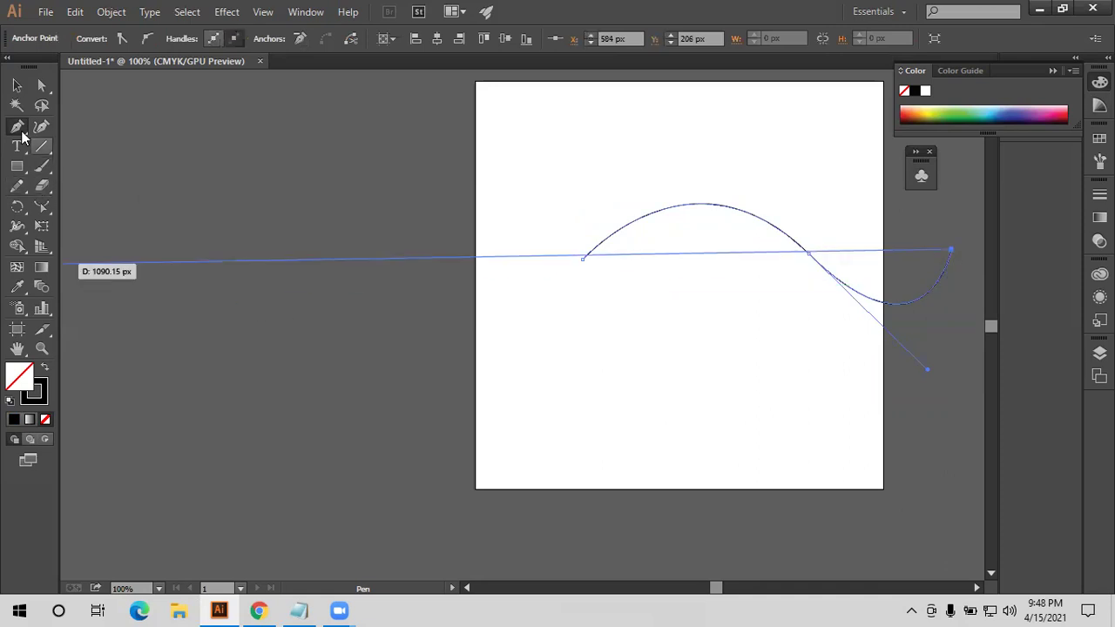
click(17, 85)
drag(808, 261, 701, 269)
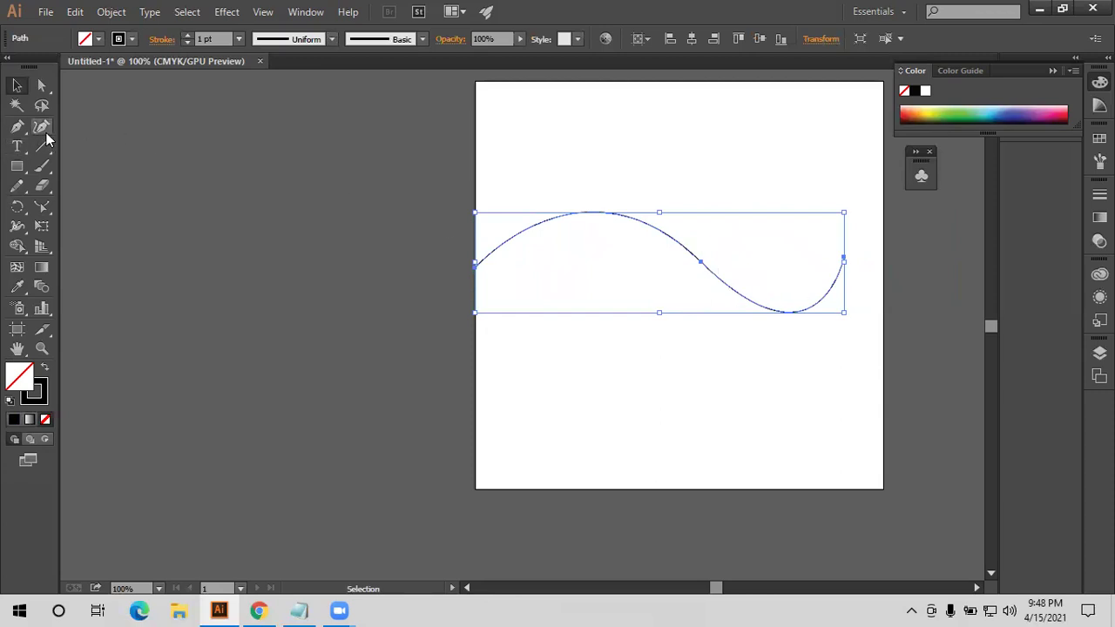
click(41, 207)
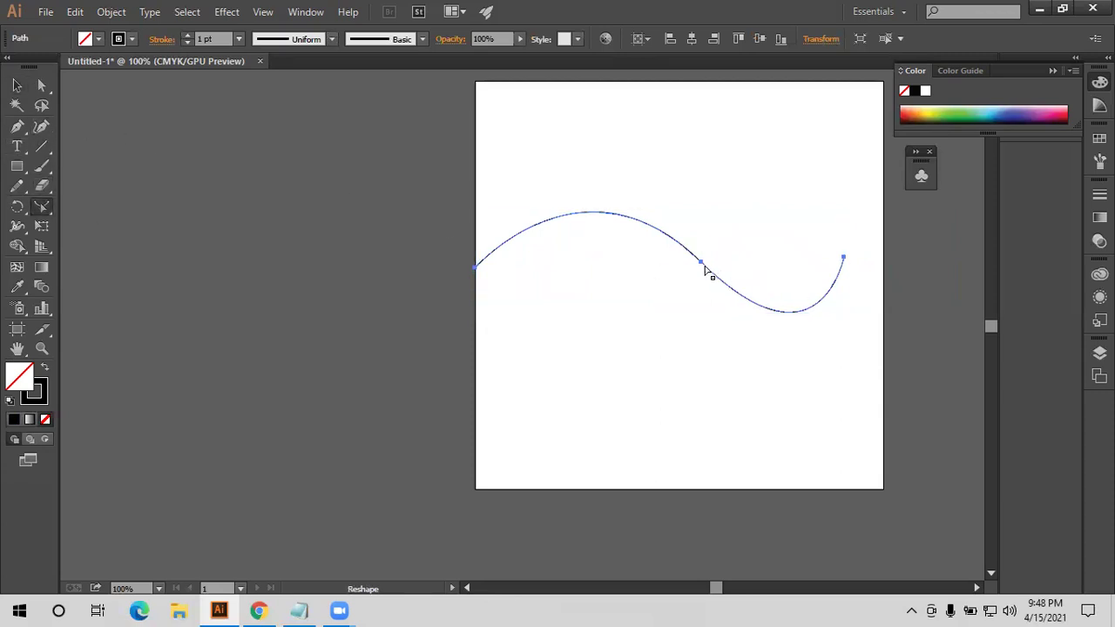
drag(701, 263, 647, 234)
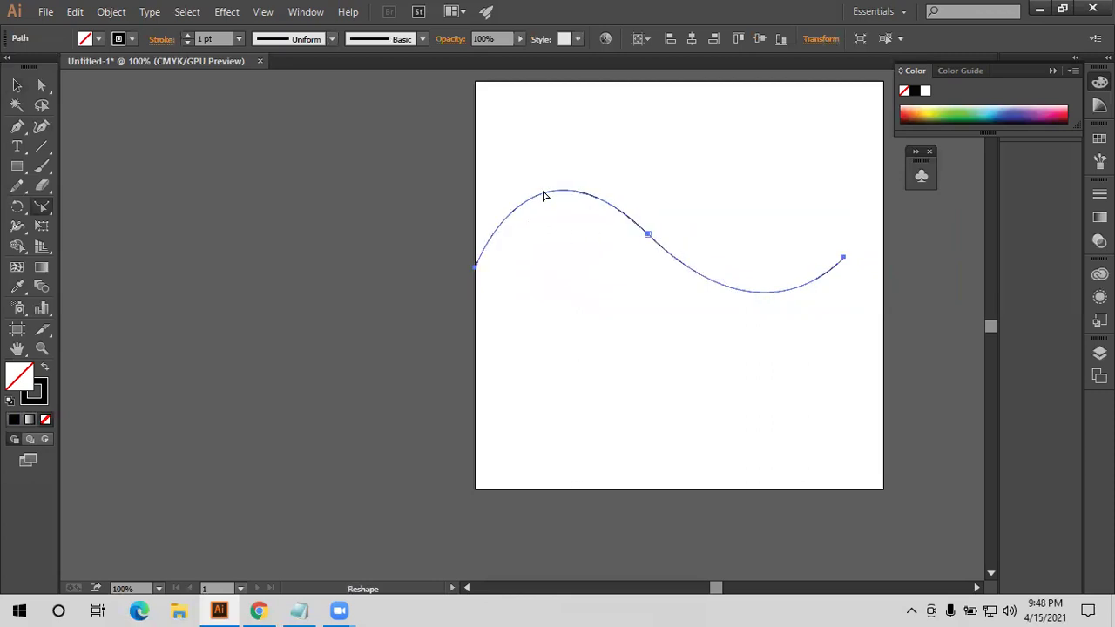
mouse_move(550, 203)
mouse_down()
mouse_move(575, 253)
mouse_move(544, 235)
mouse_up()
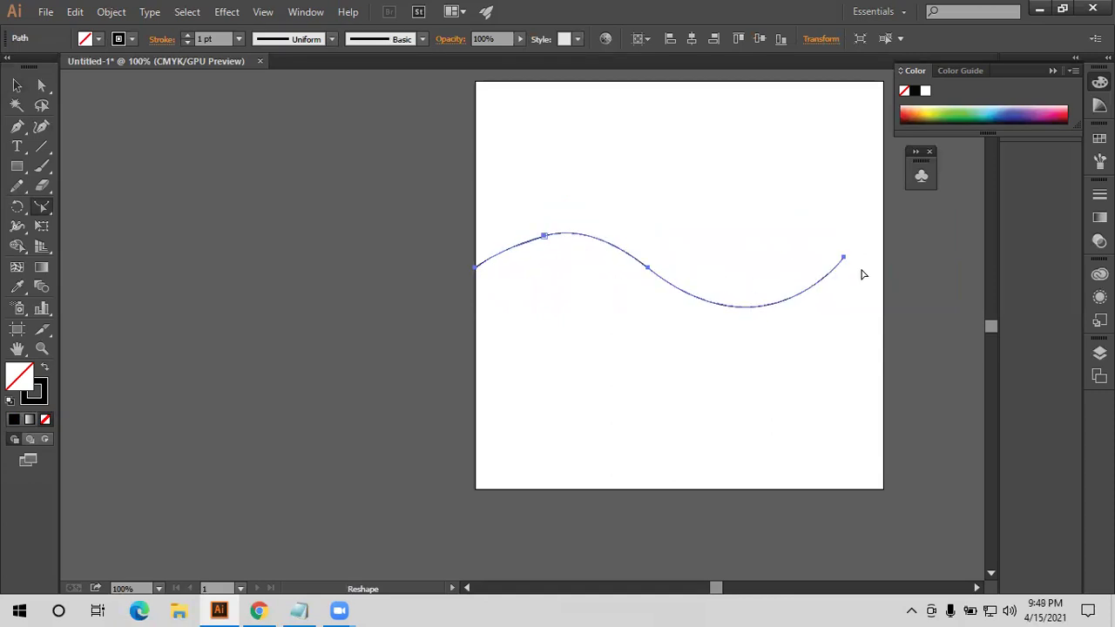
click(17, 126)
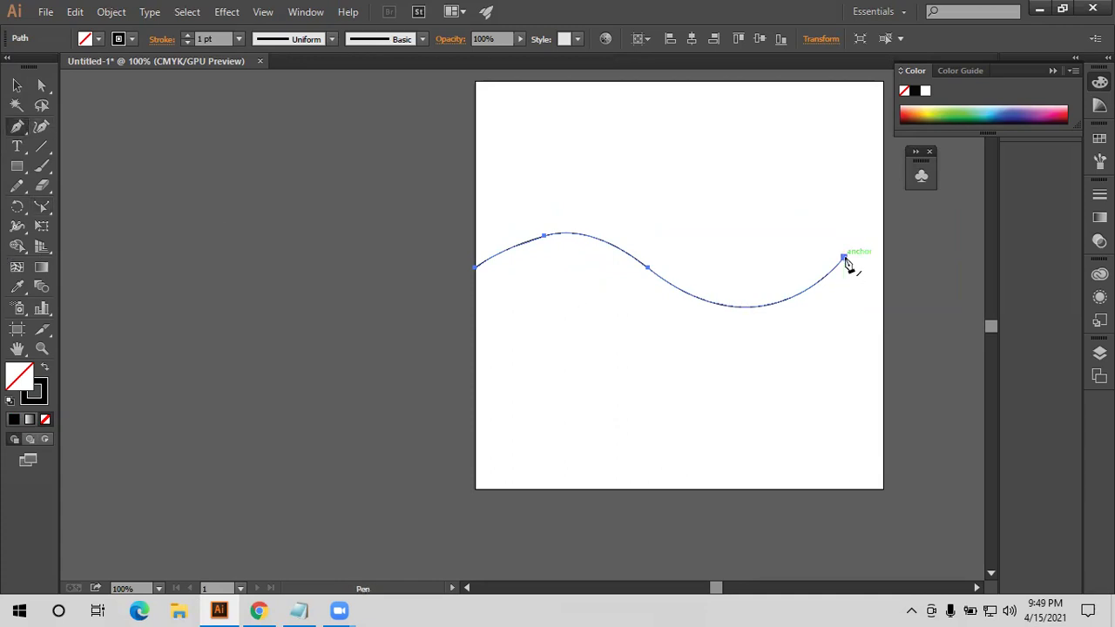
click(843, 260)
click(849, 463)
click(474, 448)
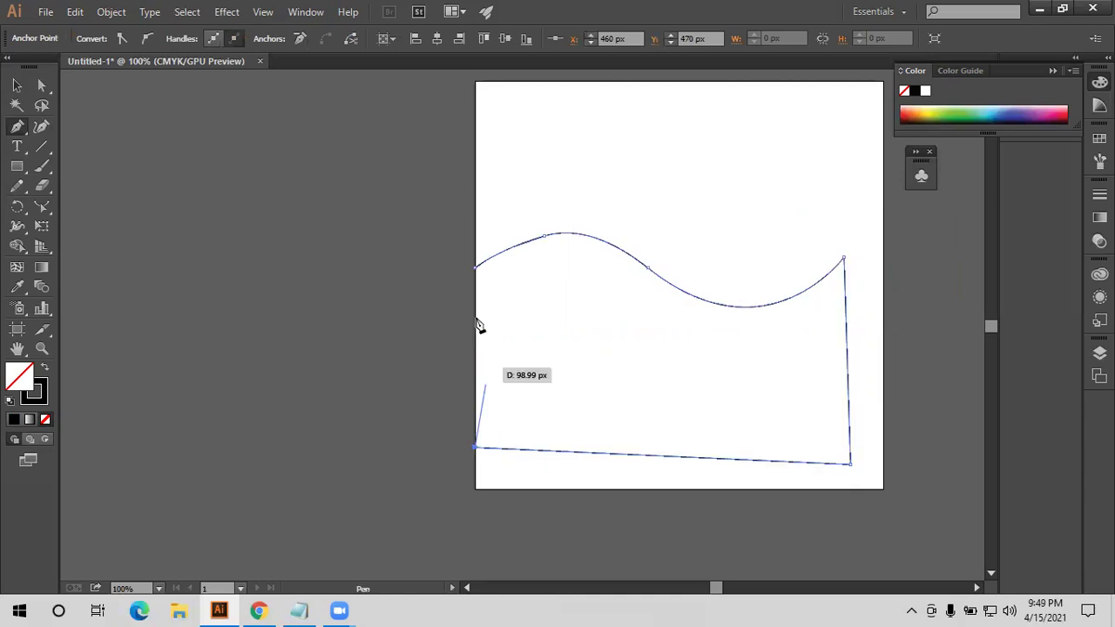
click(478, 268)
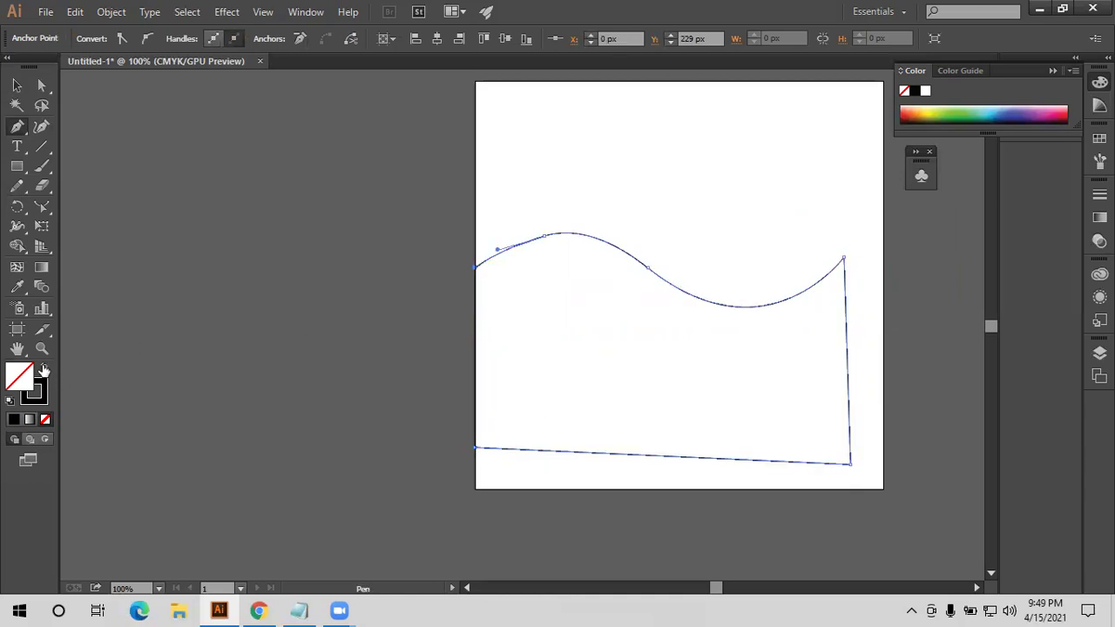
click(44, 371)
click(16, 85)
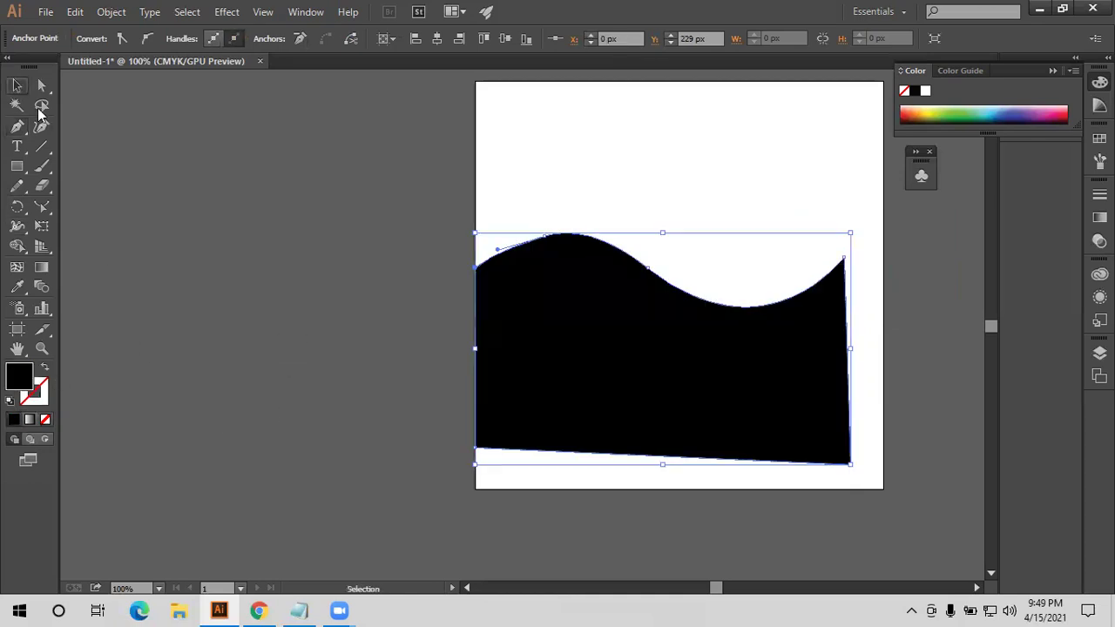
click(461, 232)
drag(621, 324, 539, 305)
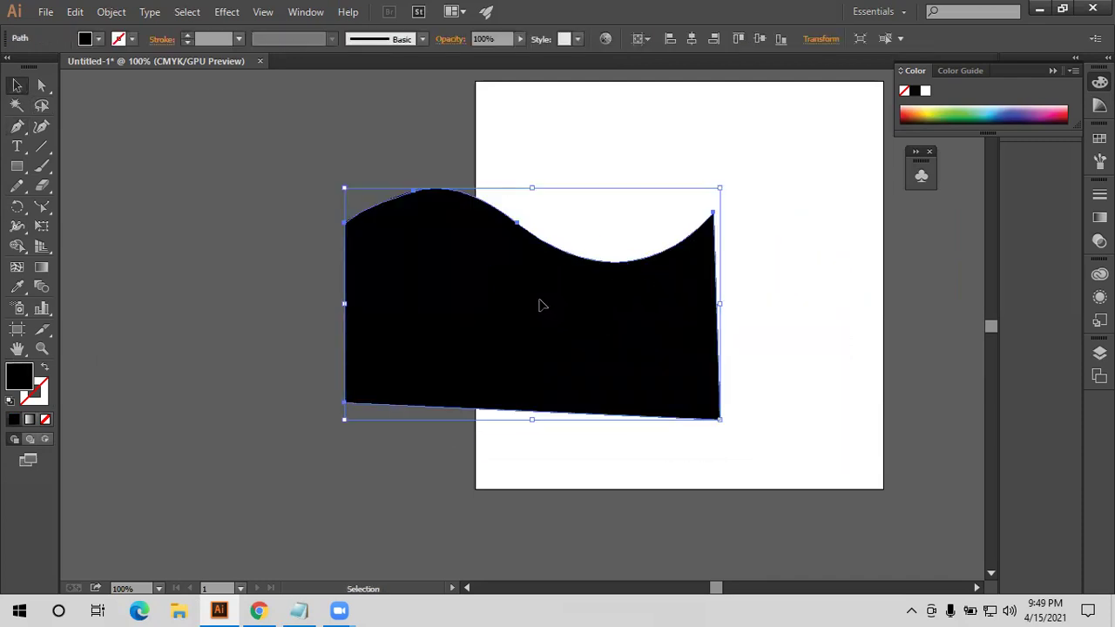
key(Delete)
Draw a pen S-curve from the artboard's left to right edge, with no fill and a black stroke
key(p)
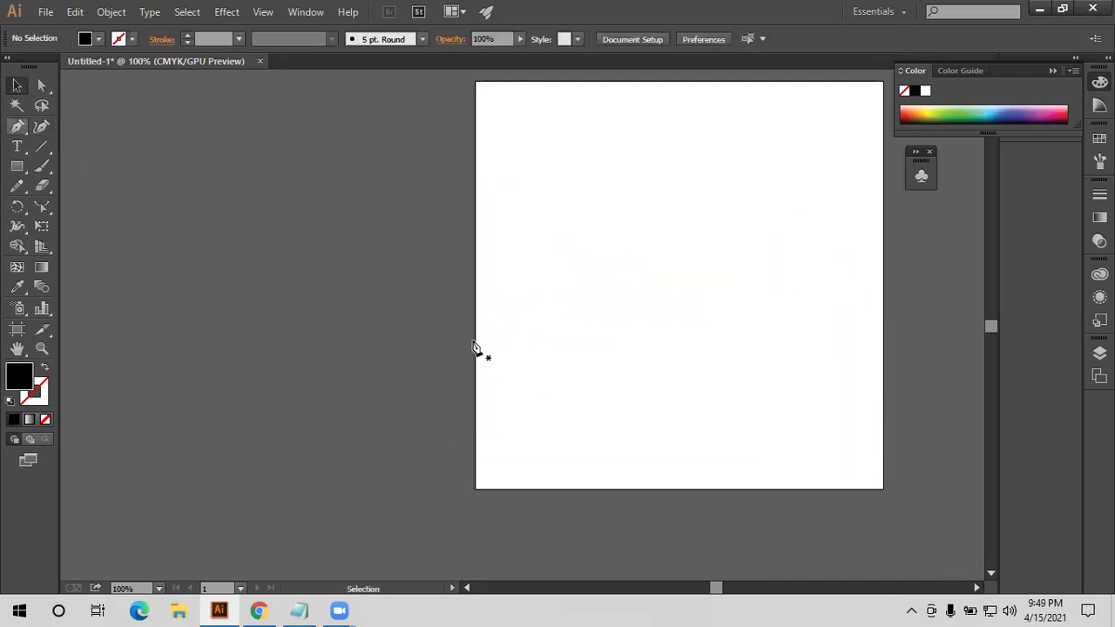
click(883, 347)
drag(944, 409, 906, 375)
key(ctrl+z)
drag(582, 344, 701, 424)
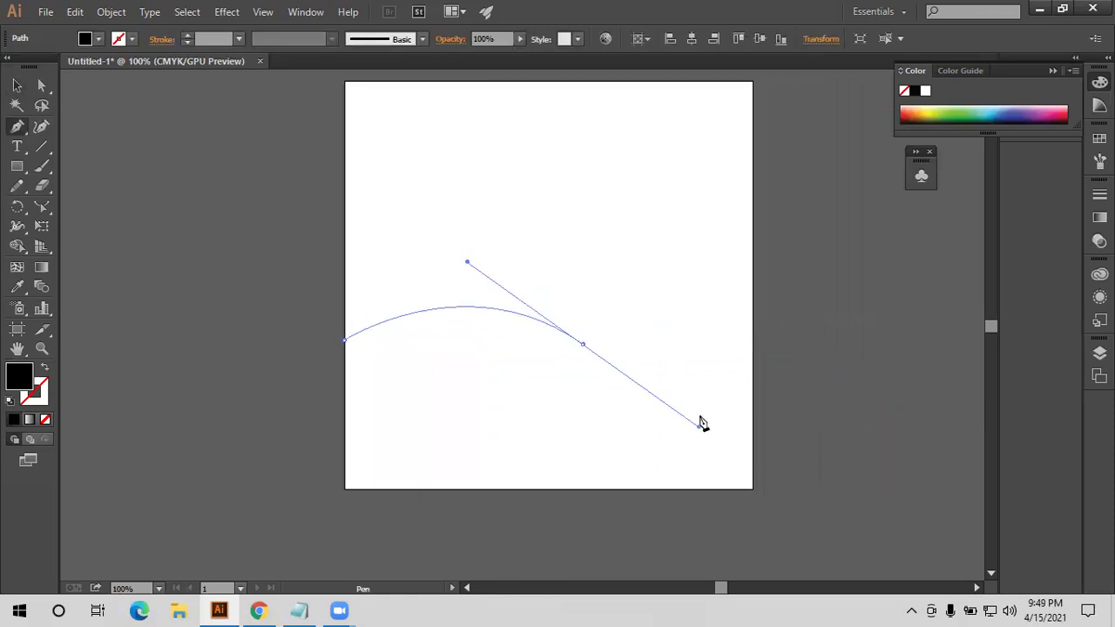
click(751, 350)
mouse_move(750, 350)
mouse_down()
mouse_move(490, 492)
mouse_move(296, 387)
mouse_up()
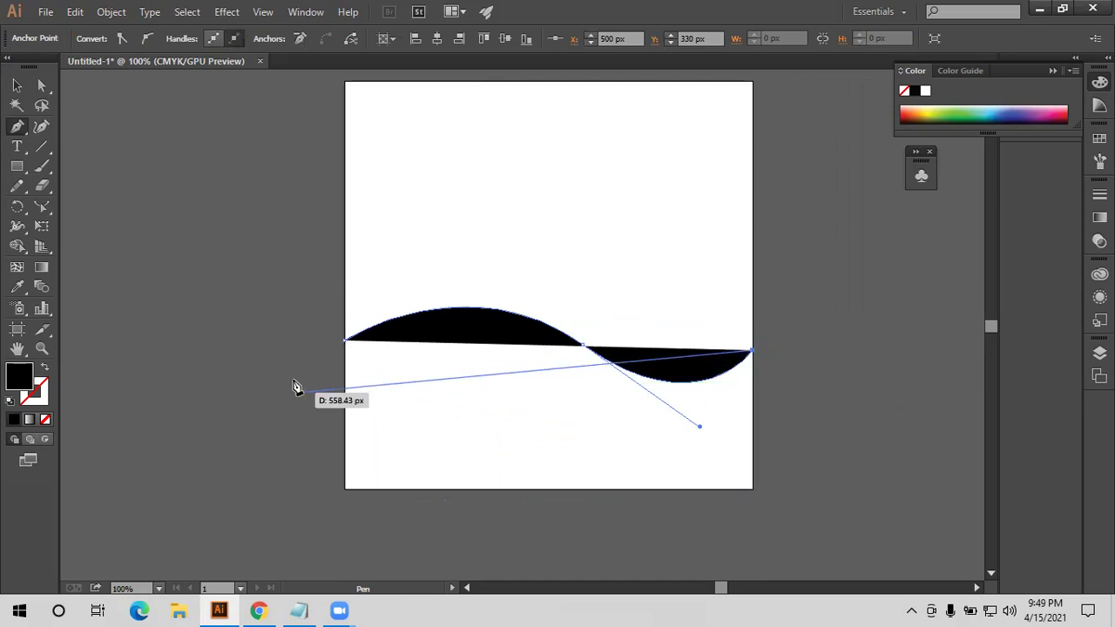
drag(296, 388, 280, 373)
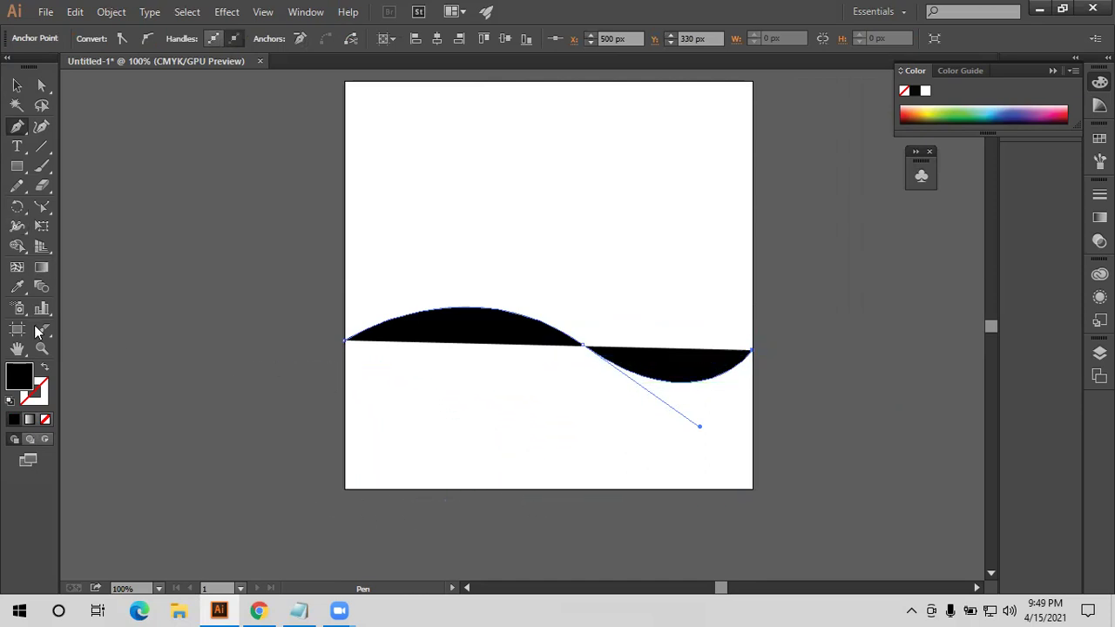
click(45, 370)
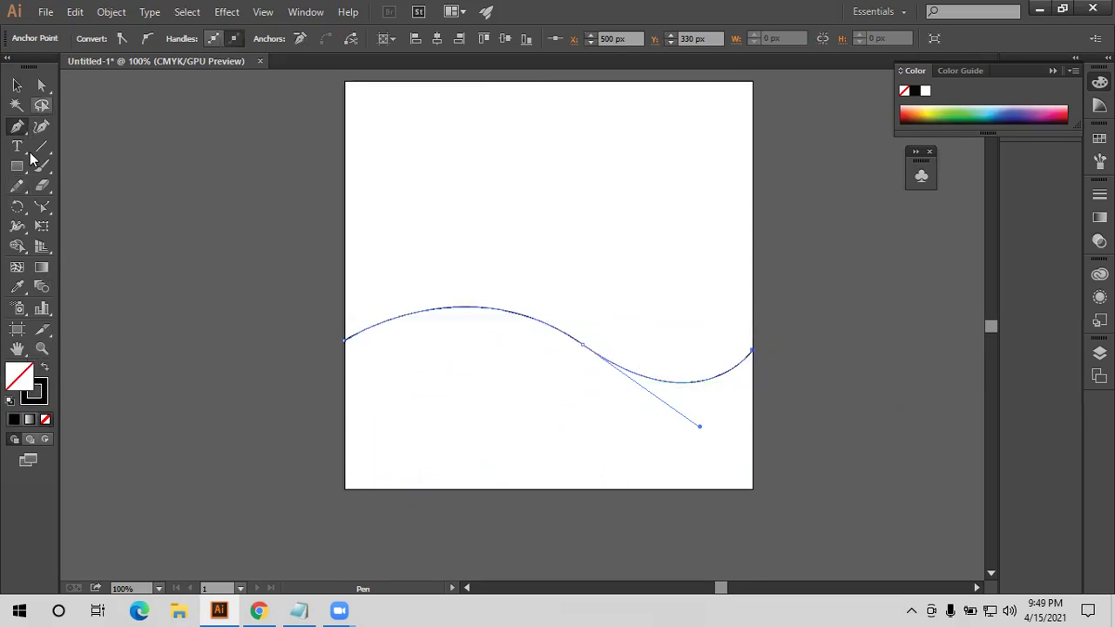
click(42, 209)
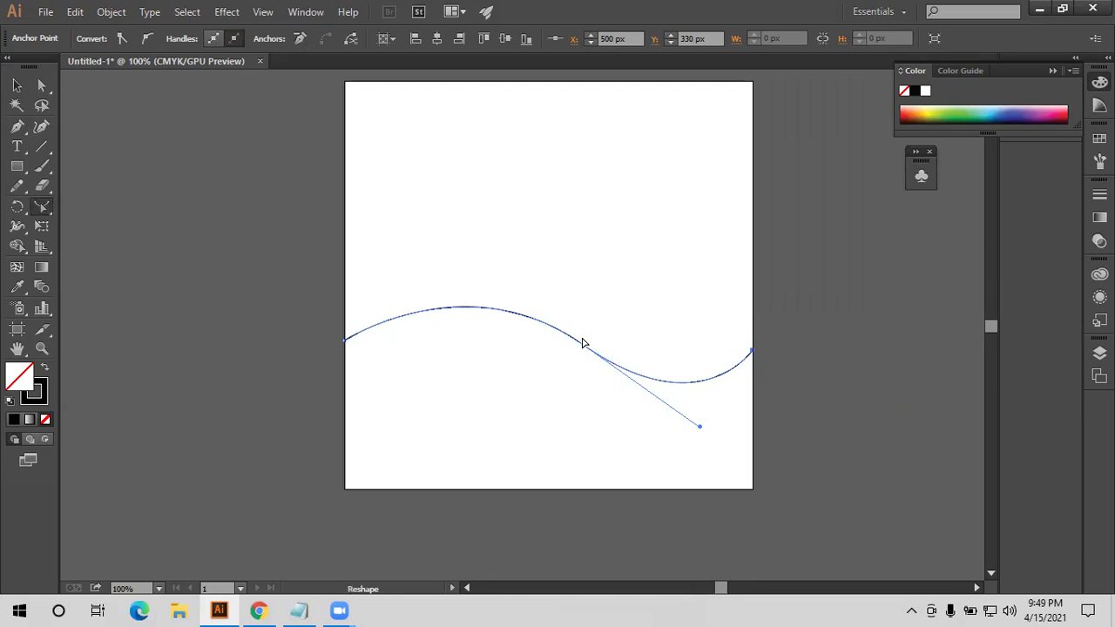
Close the wave through the artboard's bottom corners back to its start point
drag(575, 340, 569, 334)
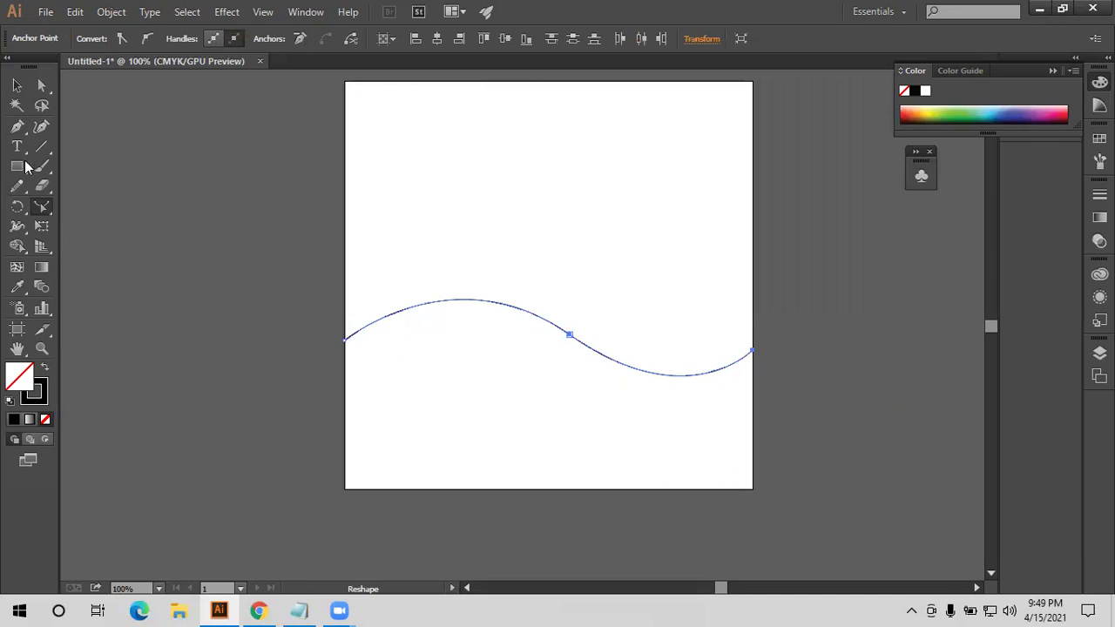
click(17, 126)
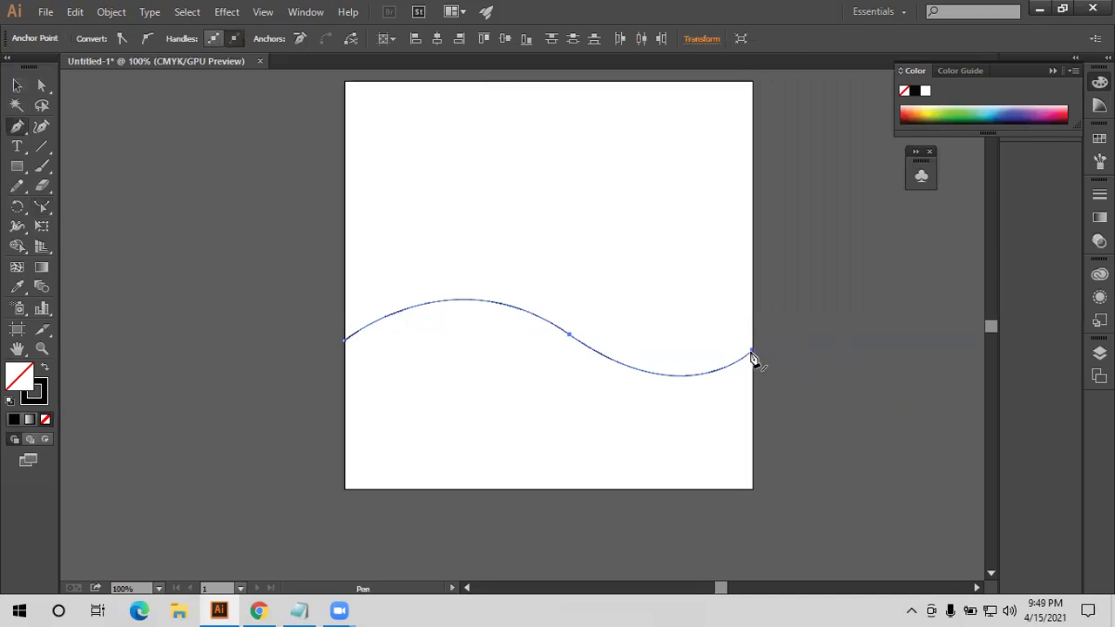
click(751, 488)
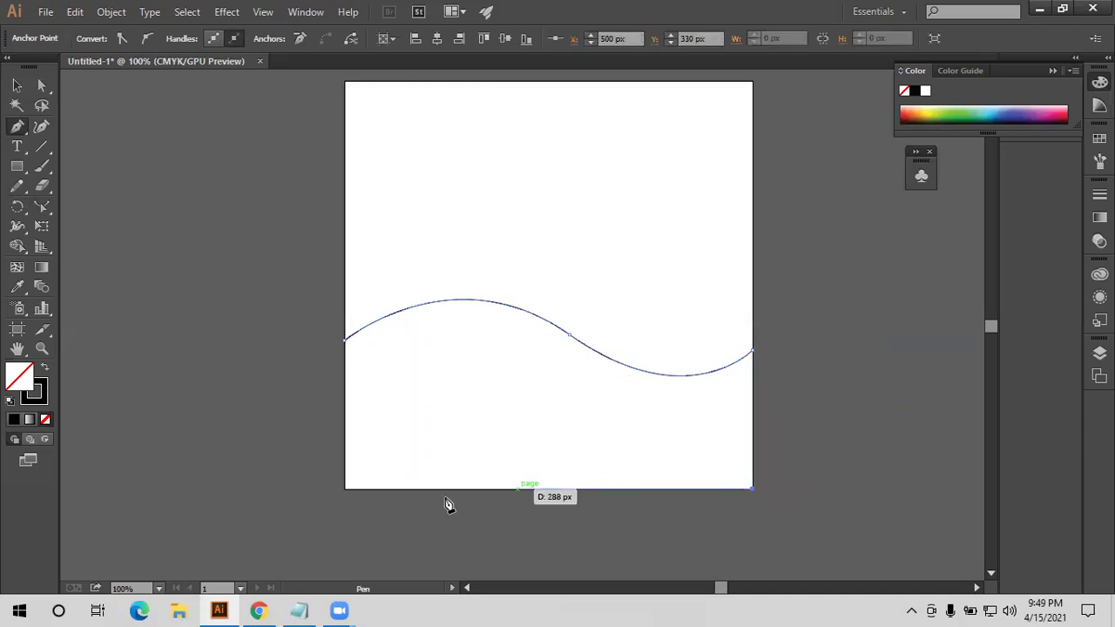
click(346, 488)
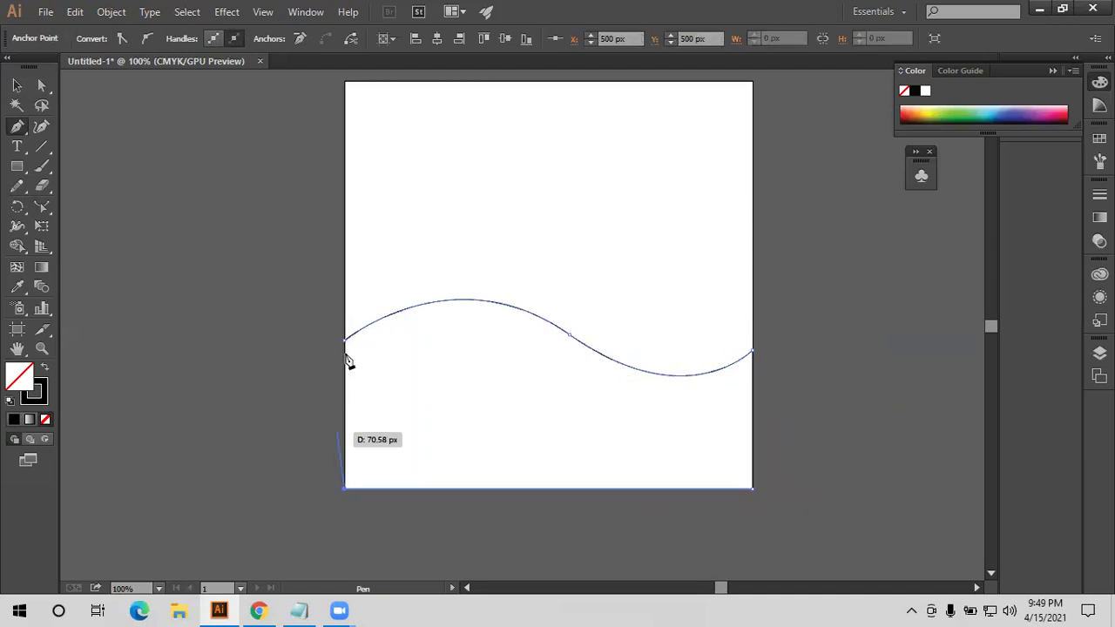
click(345, 340)
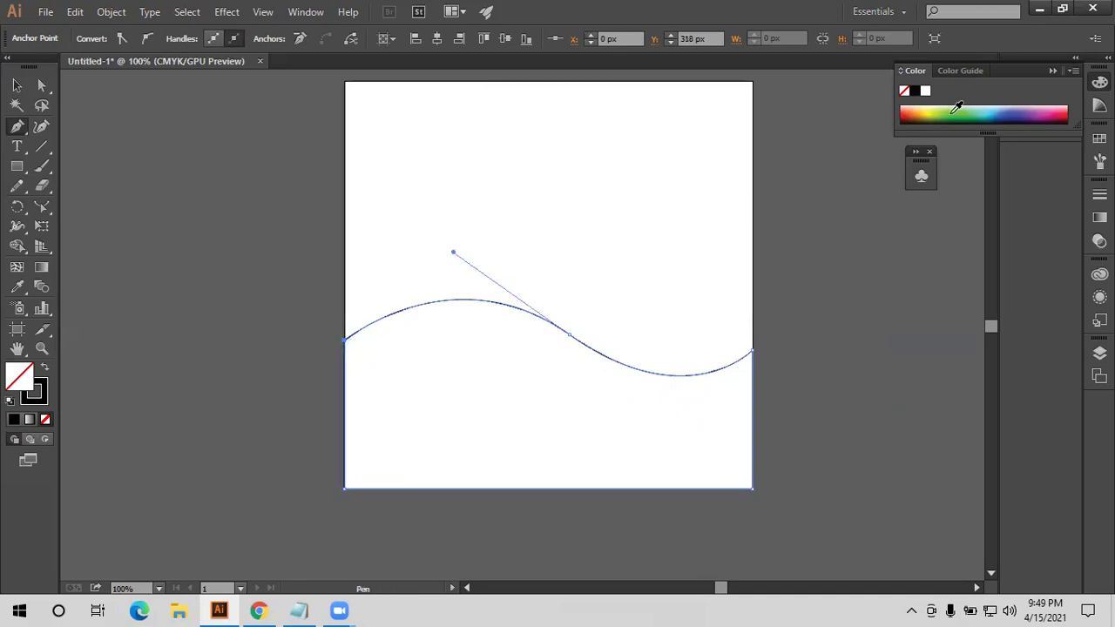
Fill the closed wave solid green and remove its outline
click(949, 111)
click(15, 85)
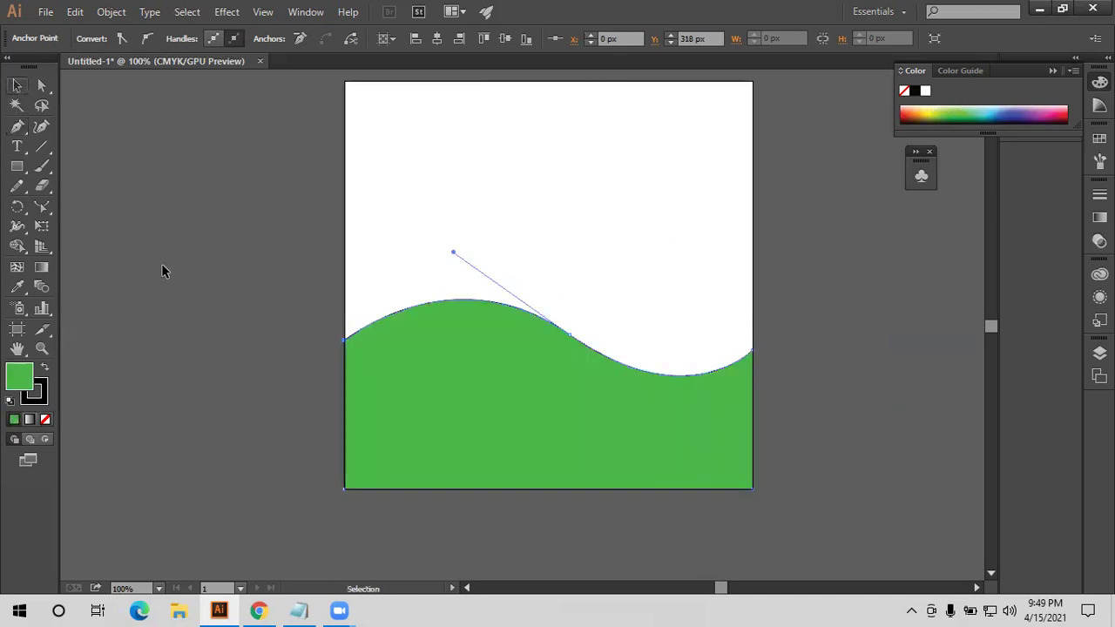
drag(299, 223, 562, 433)
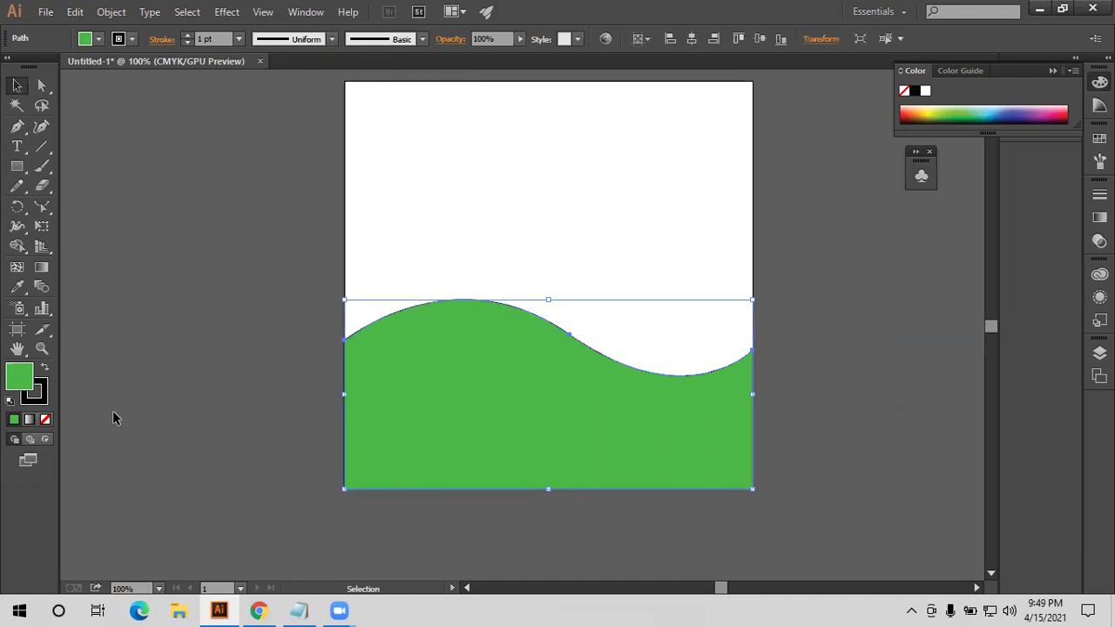
click(46, 419)
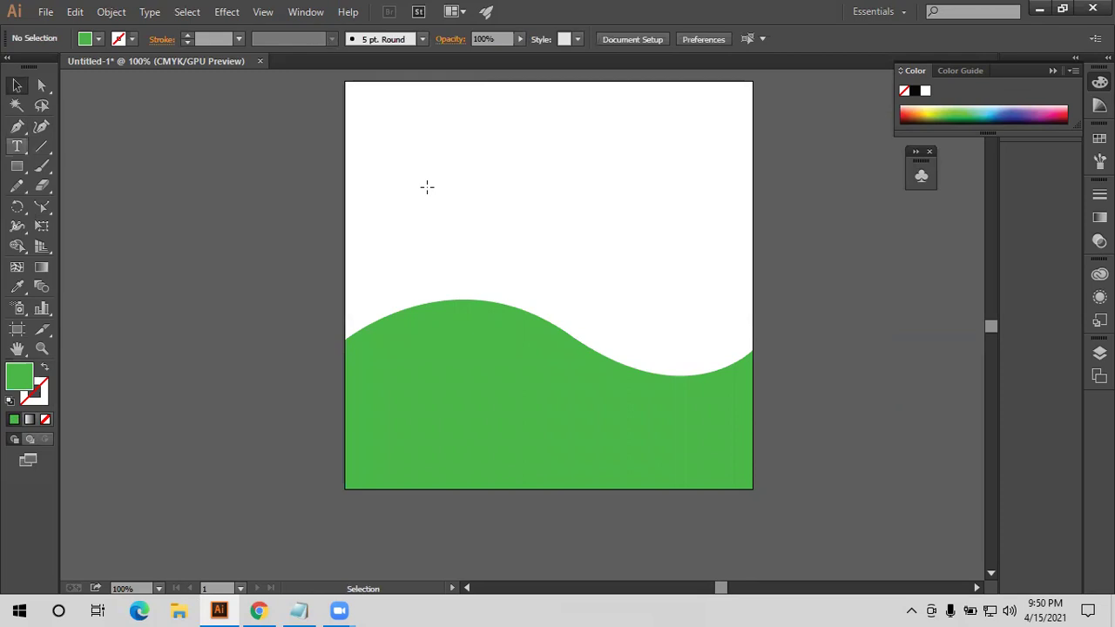
Draw a trial rectangle in the upper artboard, swap its fill and stroke, and reshape it
key(m)
drag(506, 152, 702, 255)
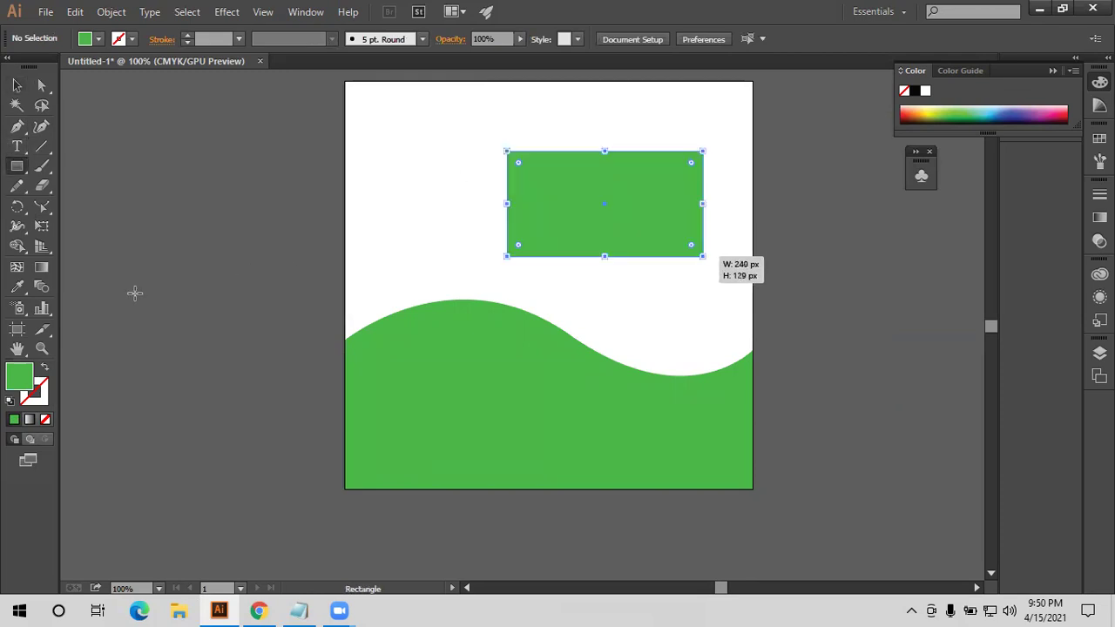
click(44, 366)
click(42, 206)
drag(499, 167, 465, 144)
mouse_move(496, 198)
mouse_down()
mouse_move(482, 201)
mouse_move(496, 174)
mouse_up()
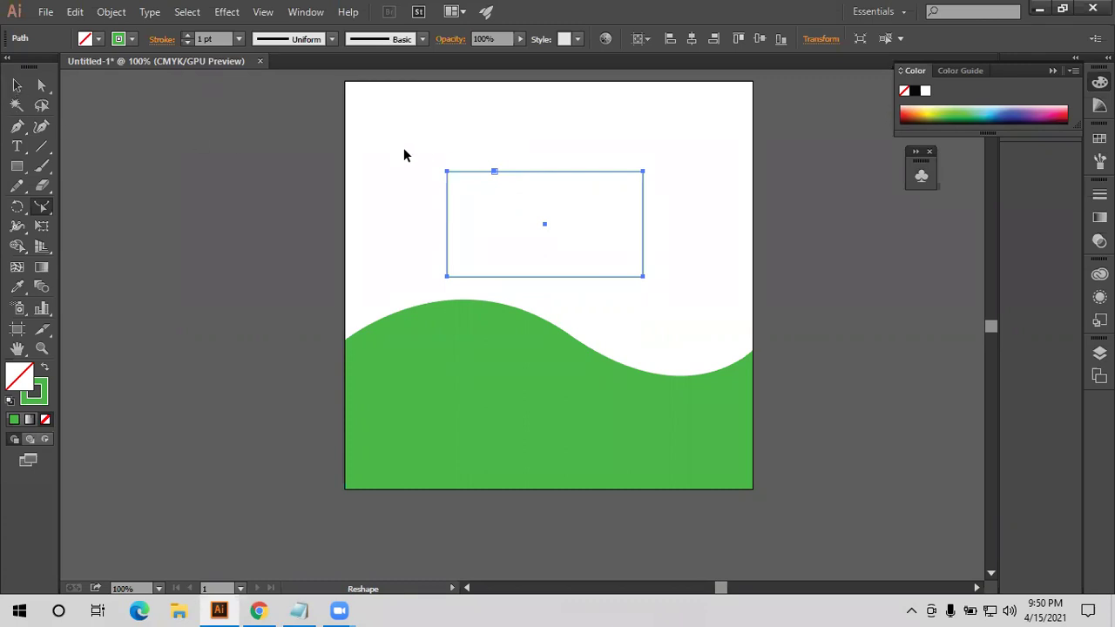
Marquee-select the green wave and the rectangle and delete them
key(v)
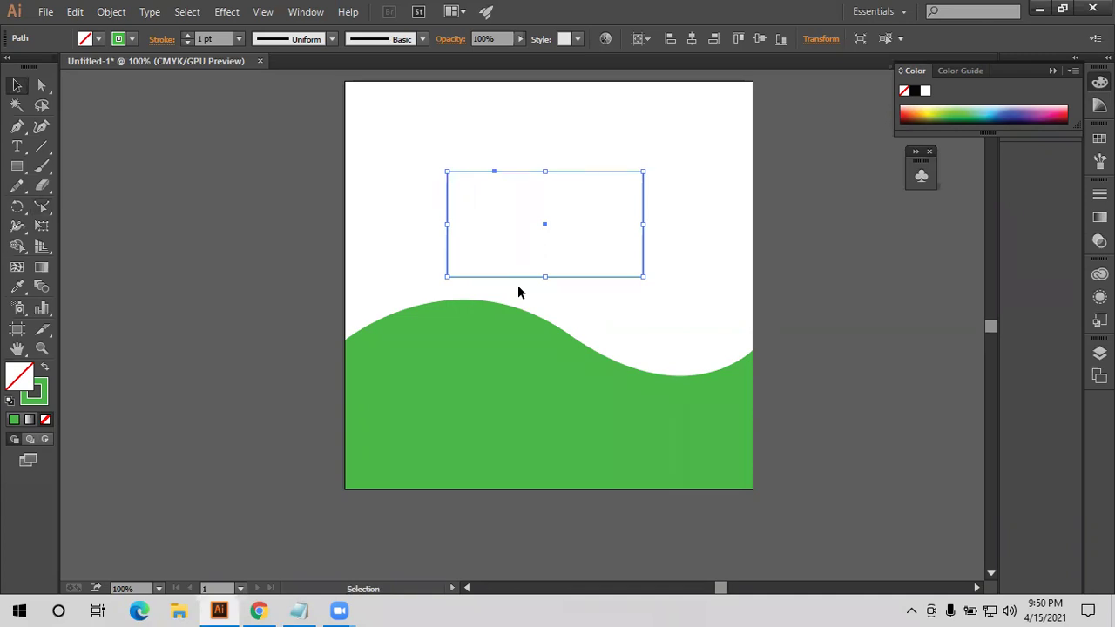
click(563, 401)
drag(433, 273, 563, 398)
key(Delete)
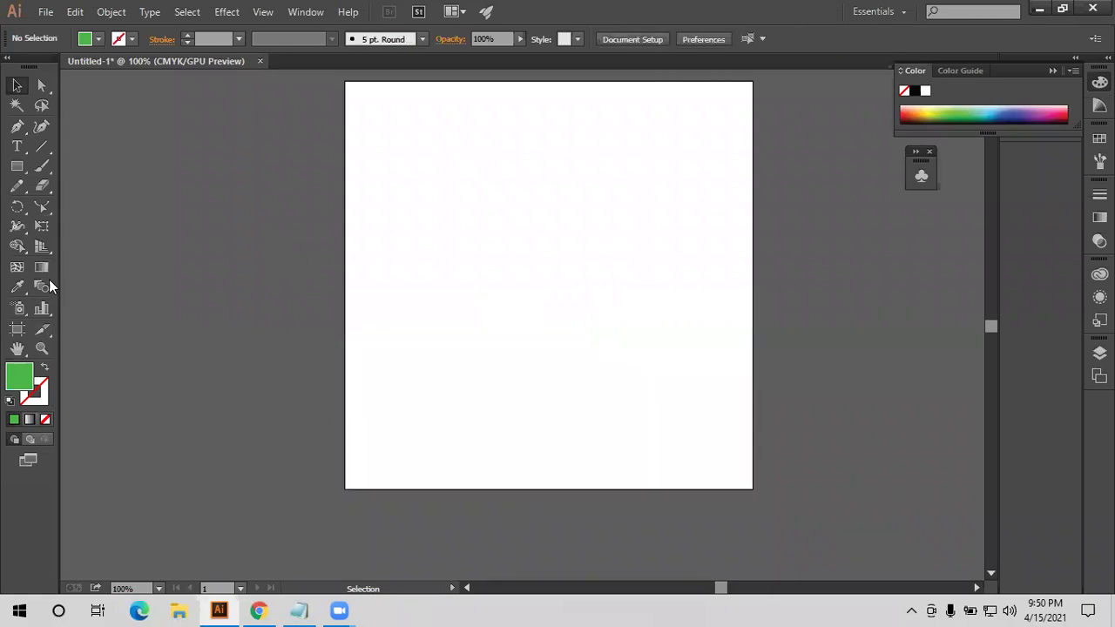
Draw a 500 × 224 px green rectangle from the artboard's left edge to its bottom-right corner
key(g)
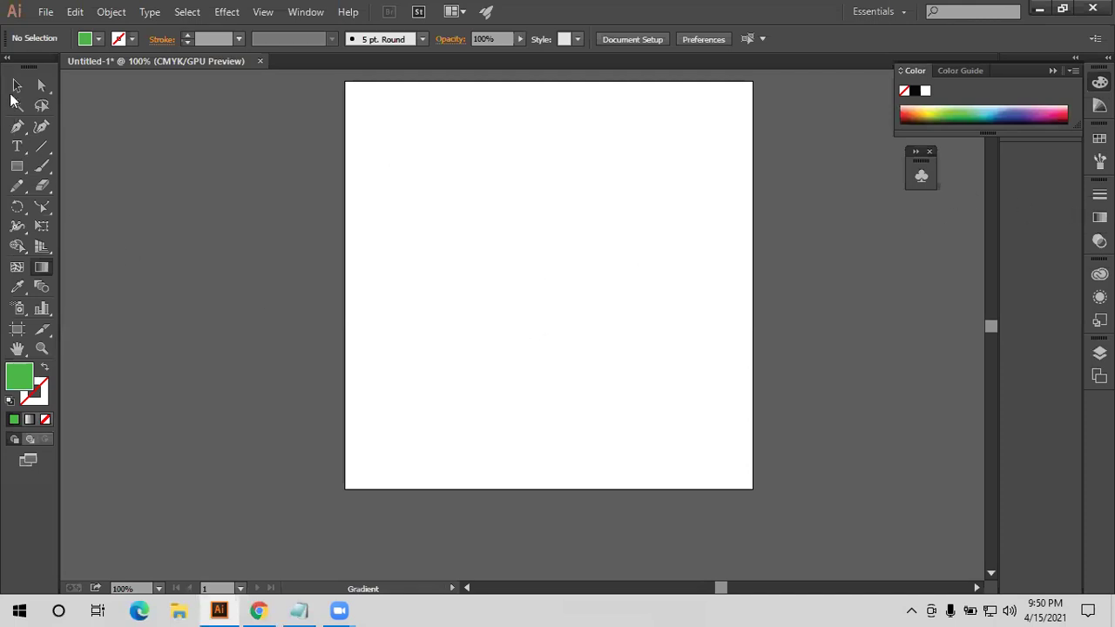
click(17, 86)
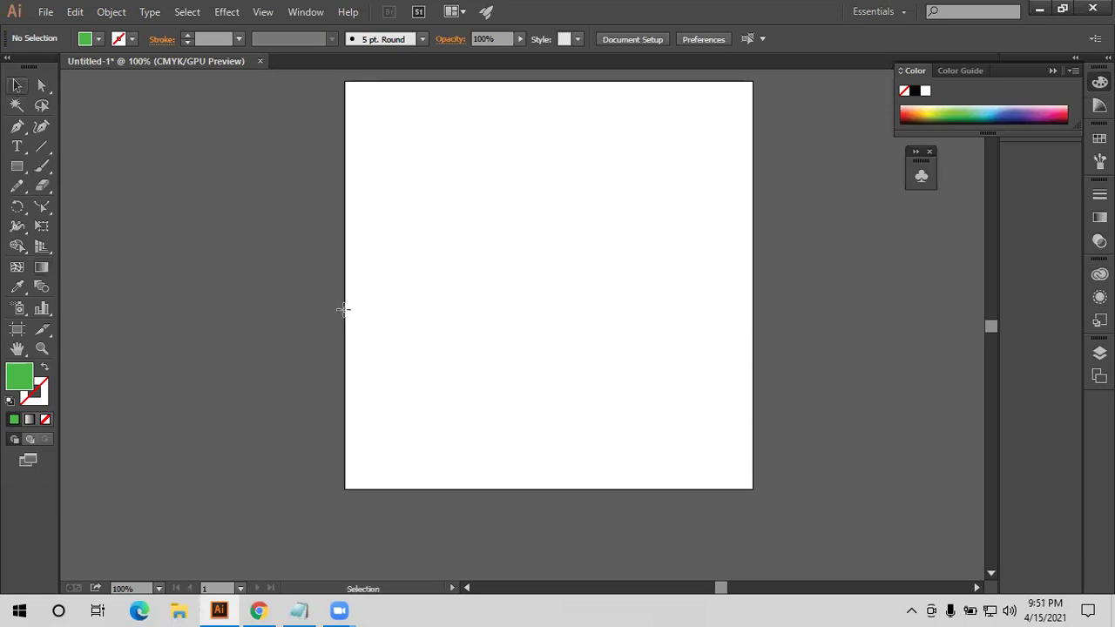
key(m)
drag(344, 308, 743, 488)
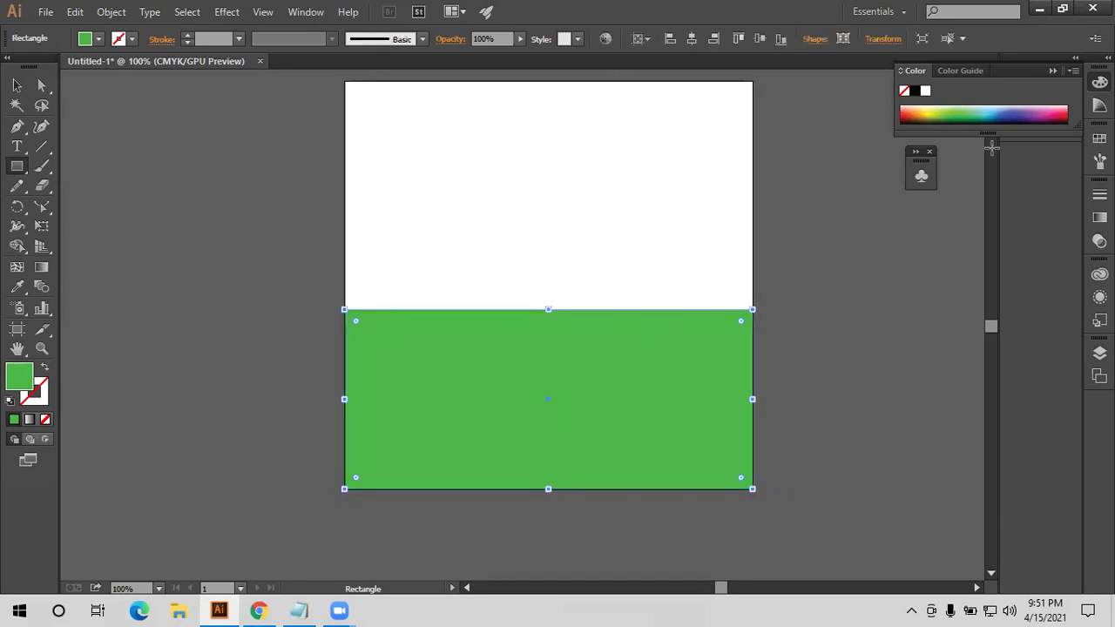
Show the Gradient panel from the Window menu and give the rectangle a white-to-black linear gradient
click(1098, 217)
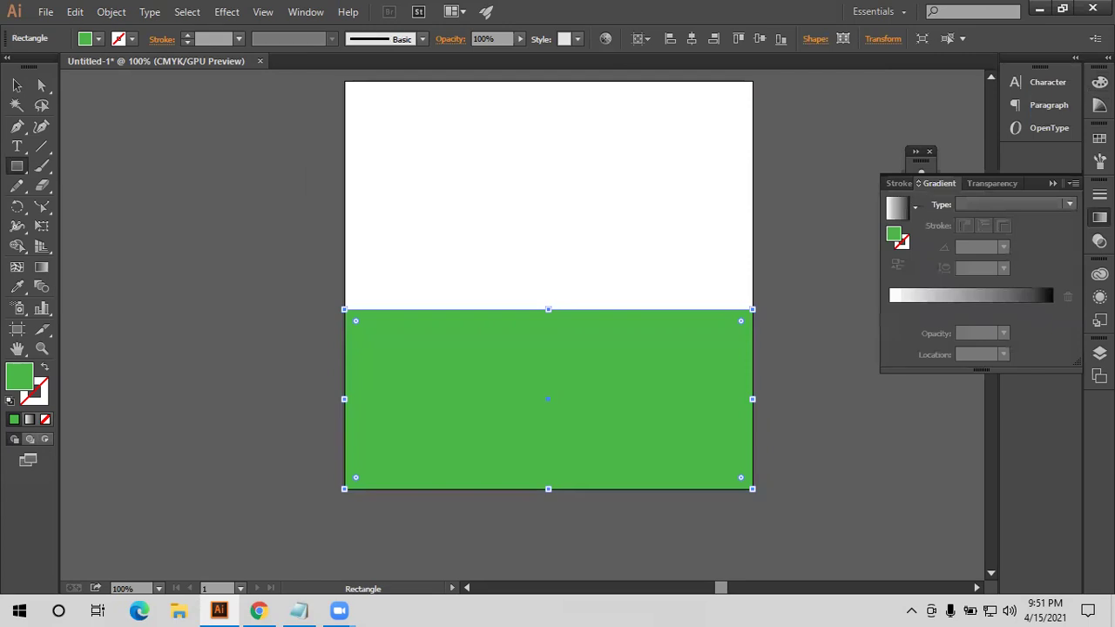
click(1099, 217)
key(alt+w)
key(f)
key(Down)
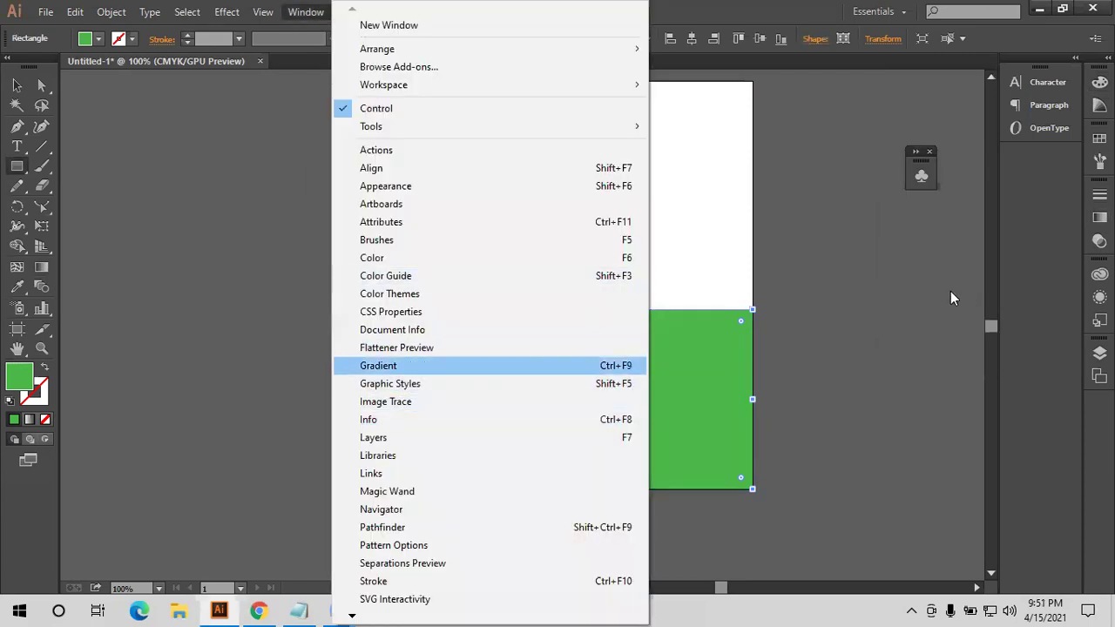
key(Return)
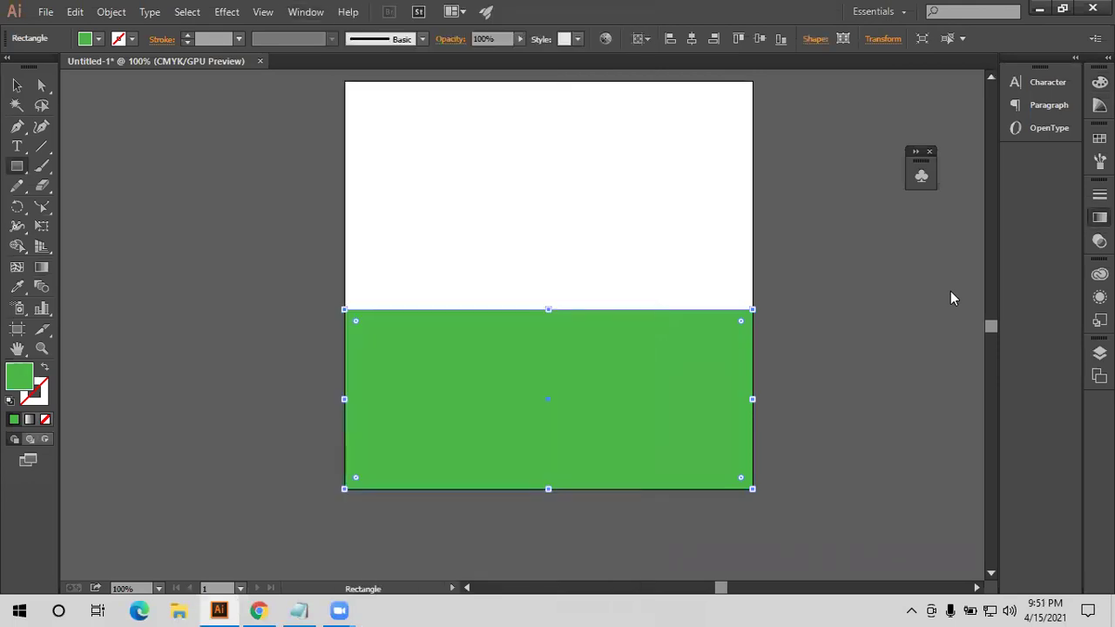
click(950, 293)
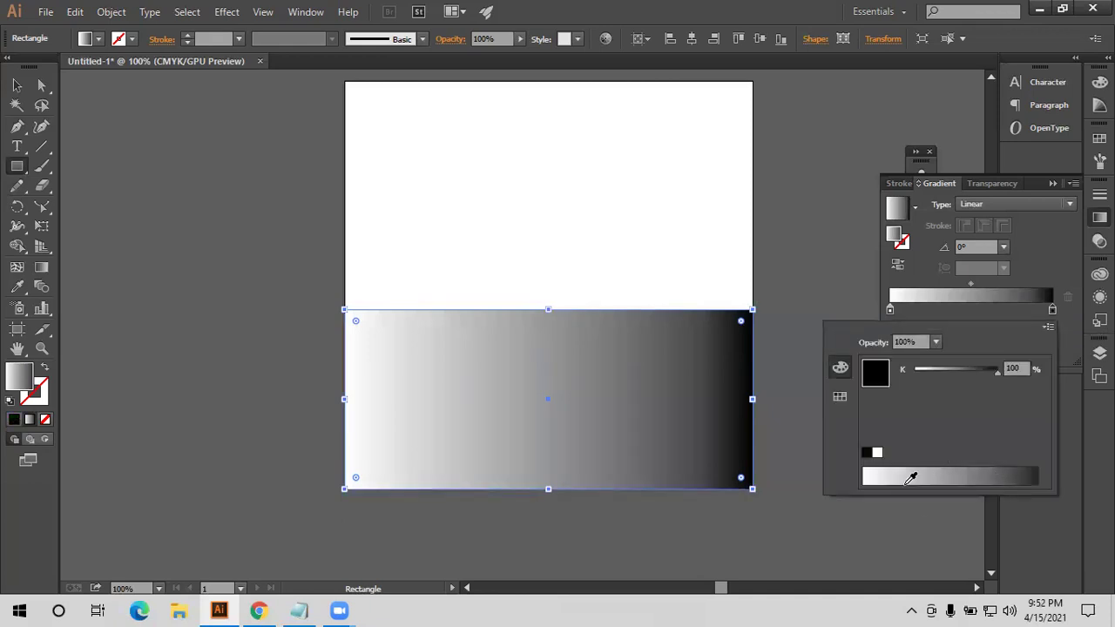
Try several grey shades for the gradient's right stop
click(1036, 475)
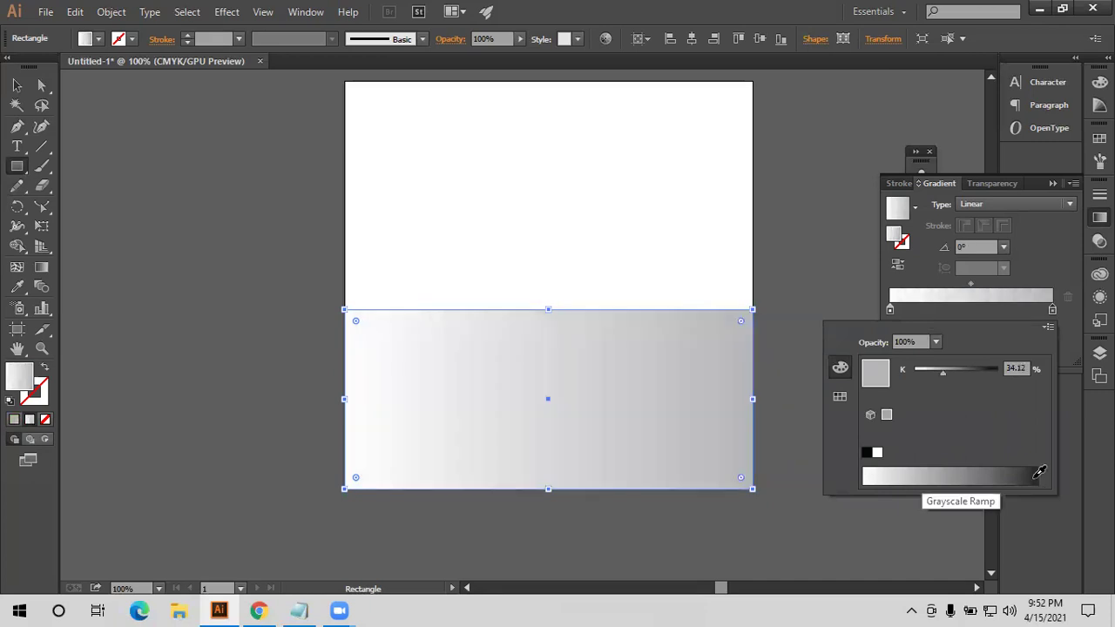
click(1038, 474)
click(1038, 473)
click(1036, 473)
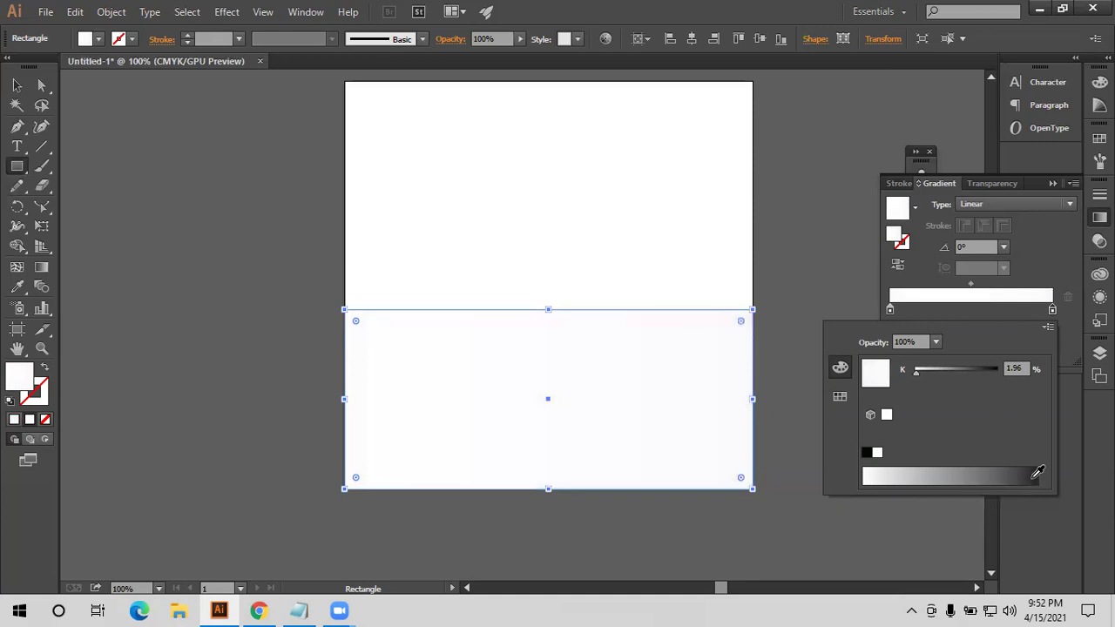
click(1034, 470)
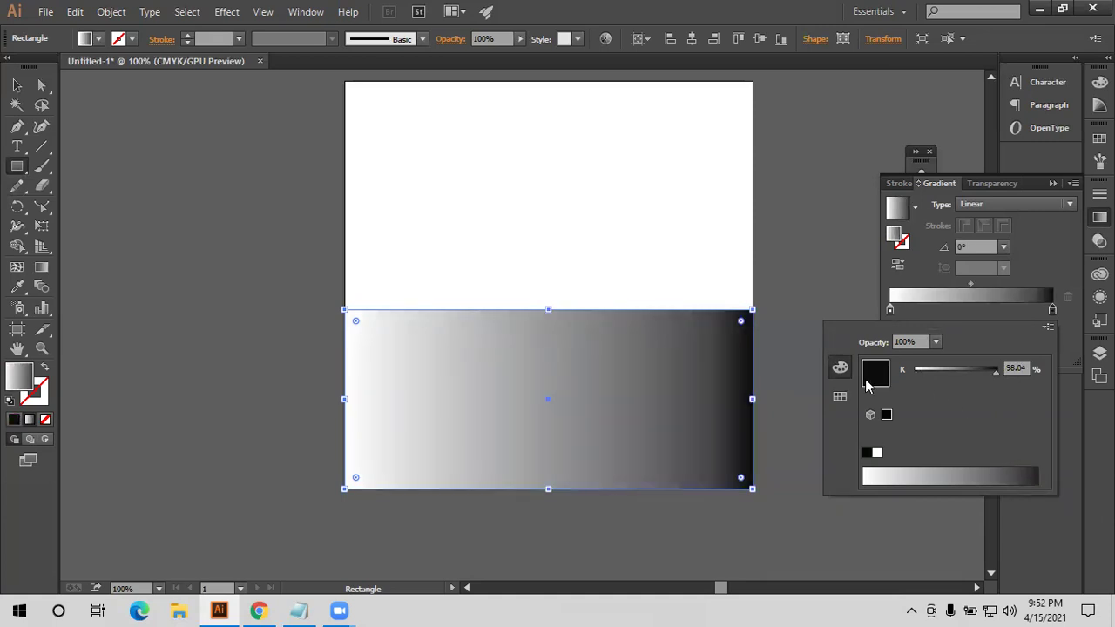
Set the gradient's right stop to orange and its left stop to CMYK Magenta from Swatches
click(839, 396)
click(839, 366)
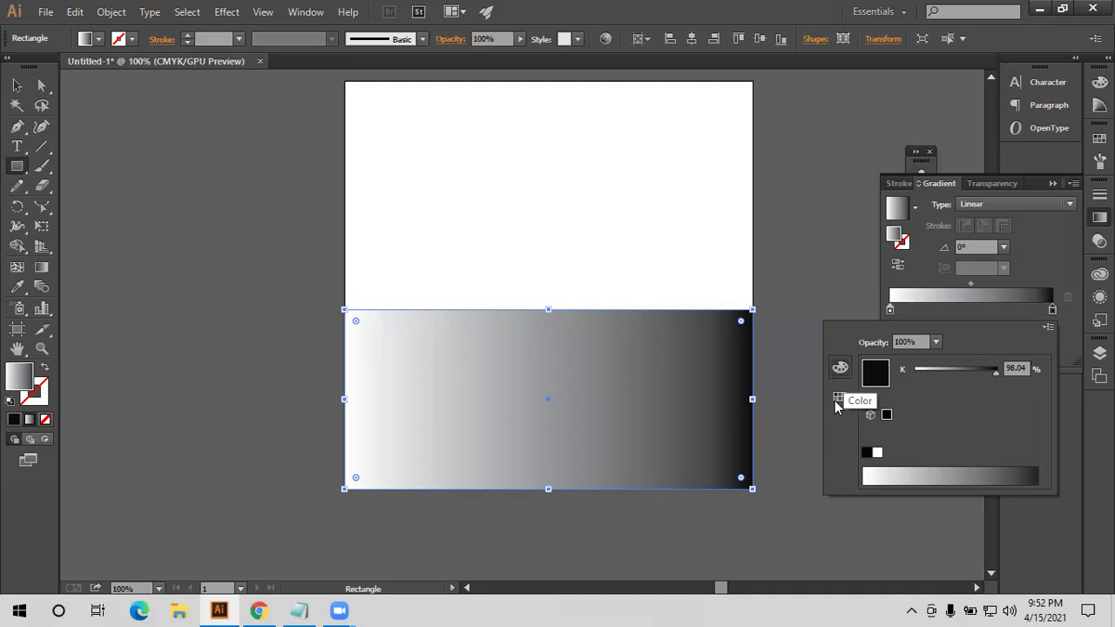
click(837, 399)
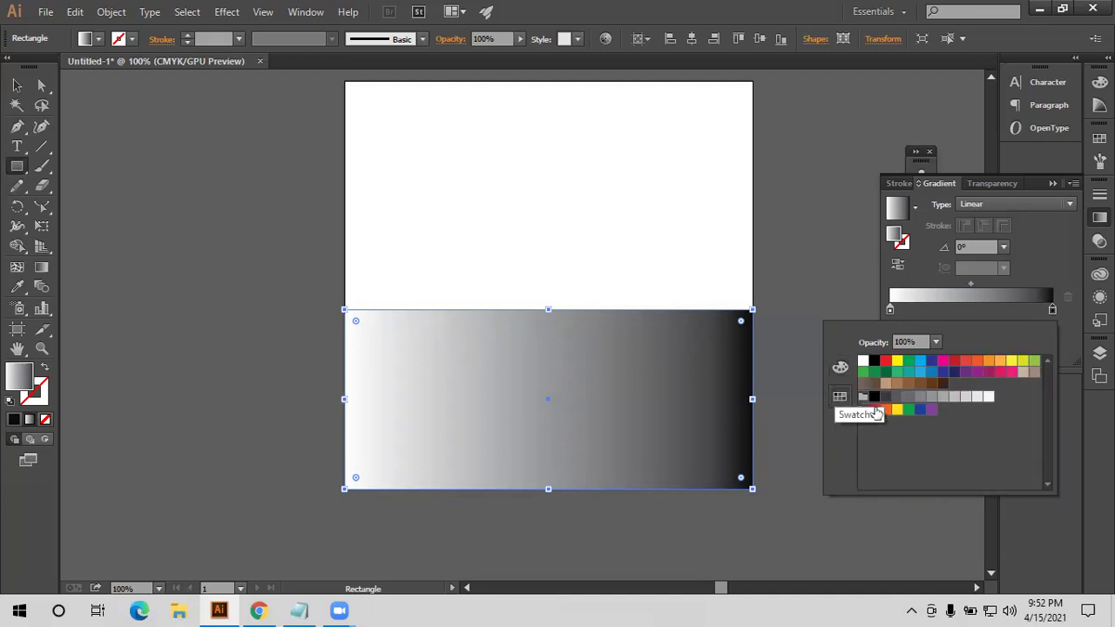
click(998, 361)
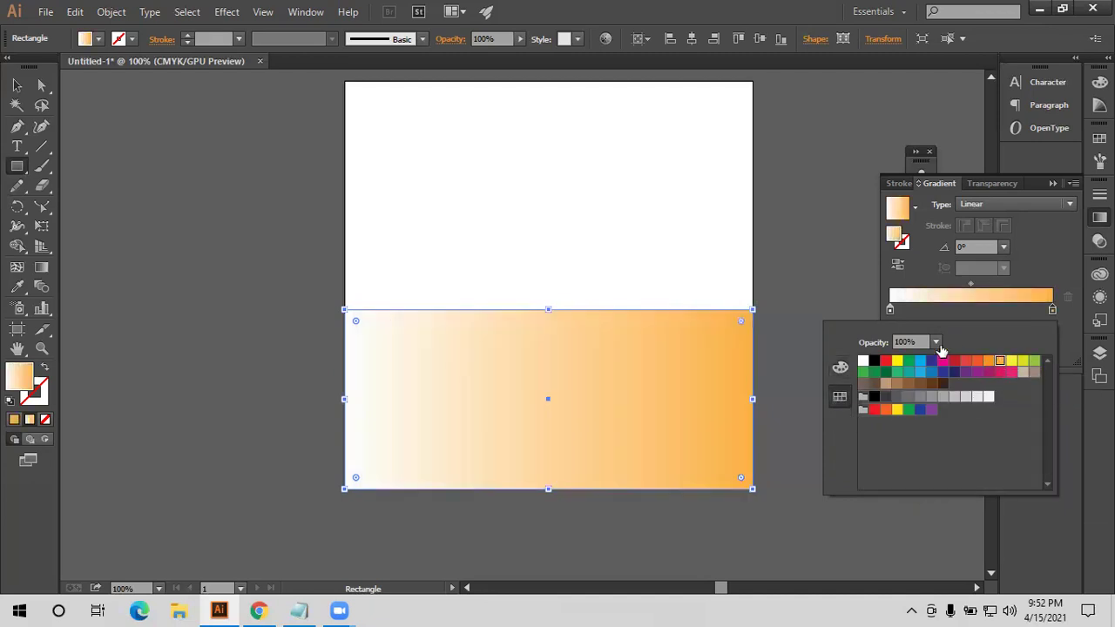
click(890, 309)
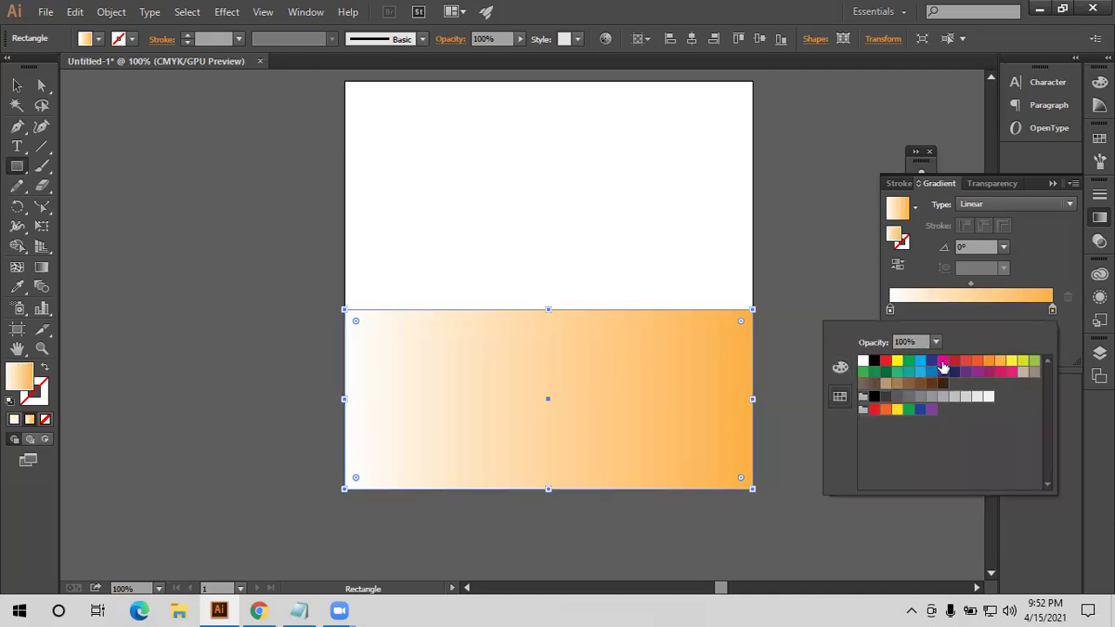
click(945, 361)
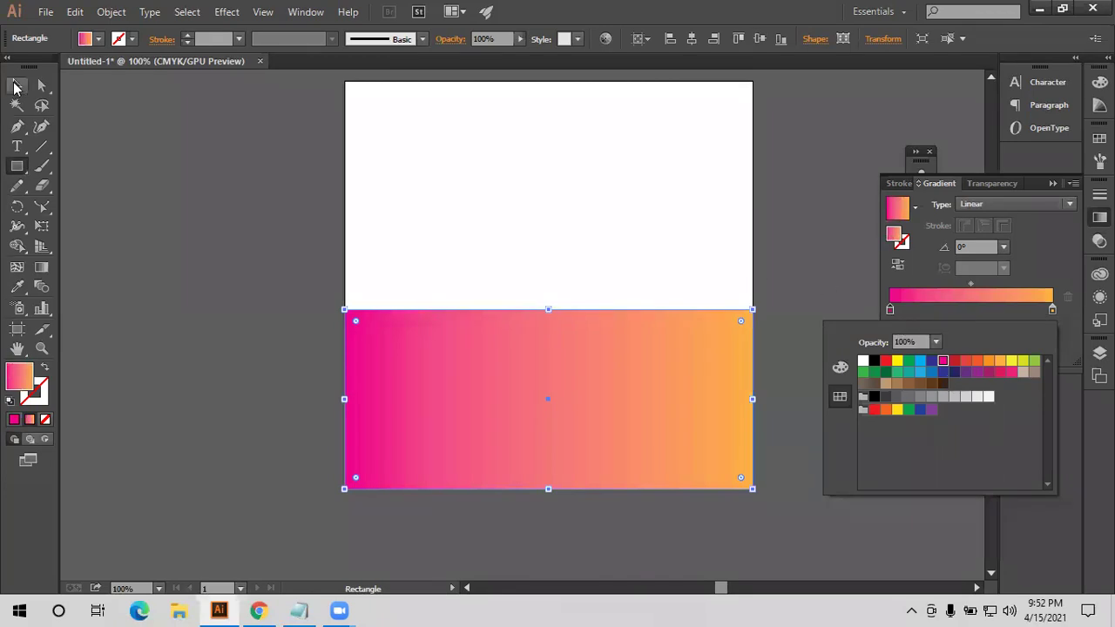
Draw and delete an extra small rectangle, then reselect the bottom gradient rectangle
key(Escape)
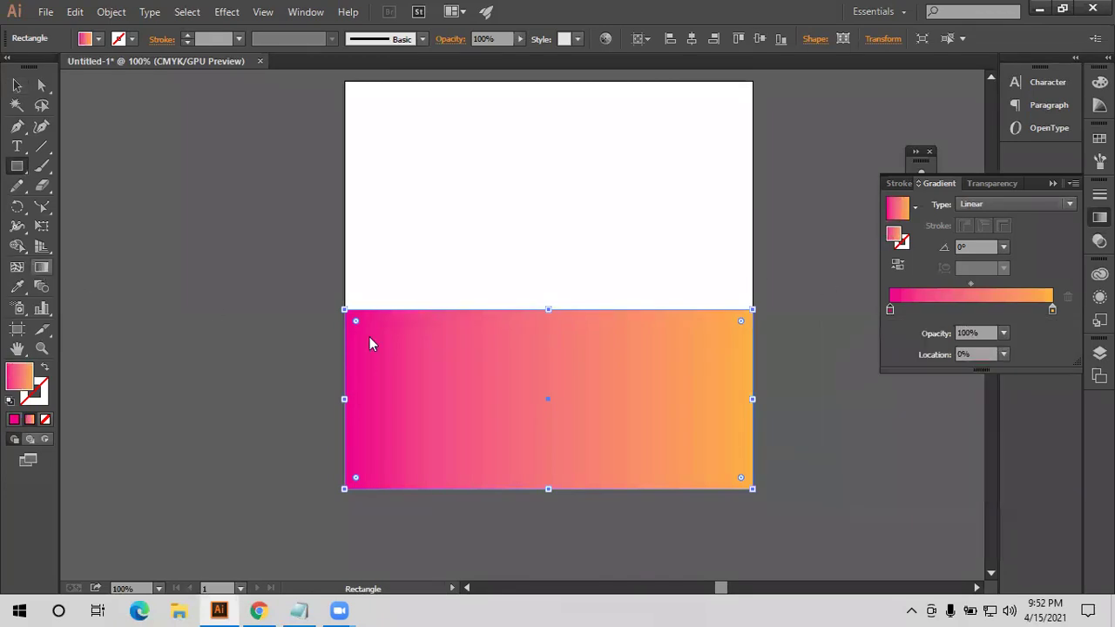
drag(358, 421, 558, 275)
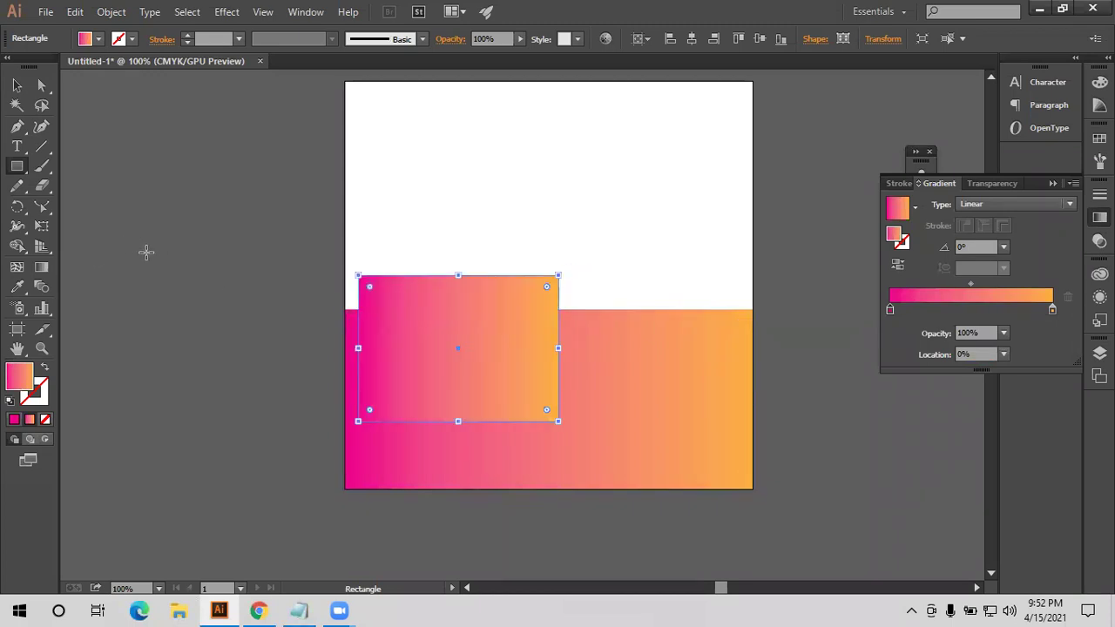
key(Delete)
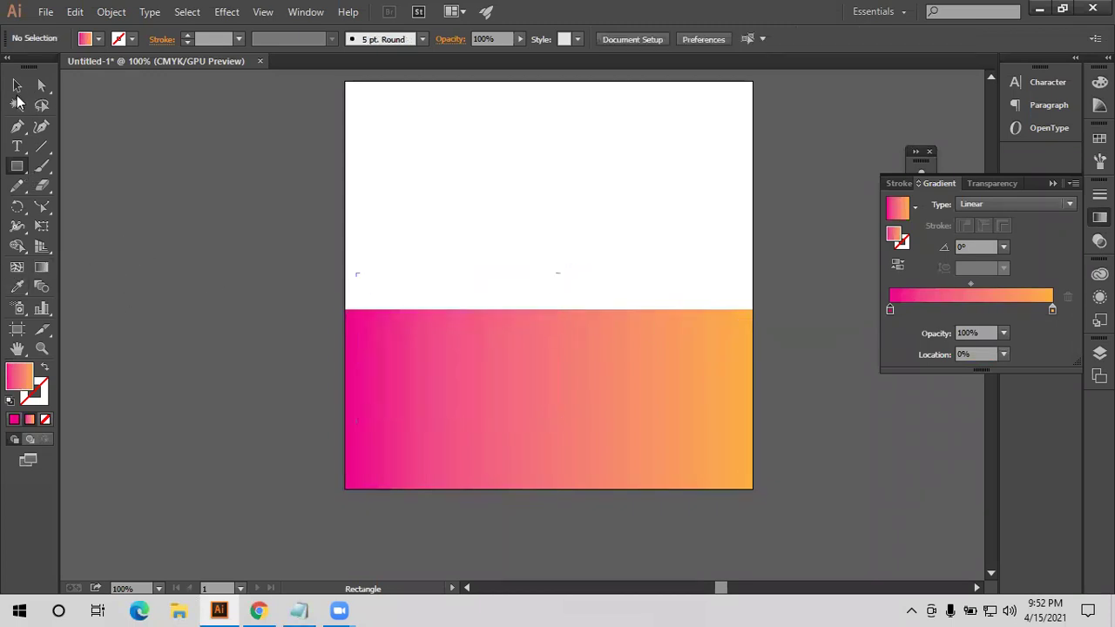
key(v)
click(573, 406)
Angle the gradient to about 10.7°, move the rectangle up into the middle, then delete it
key(g)
drag(617, 307, 473, 497)
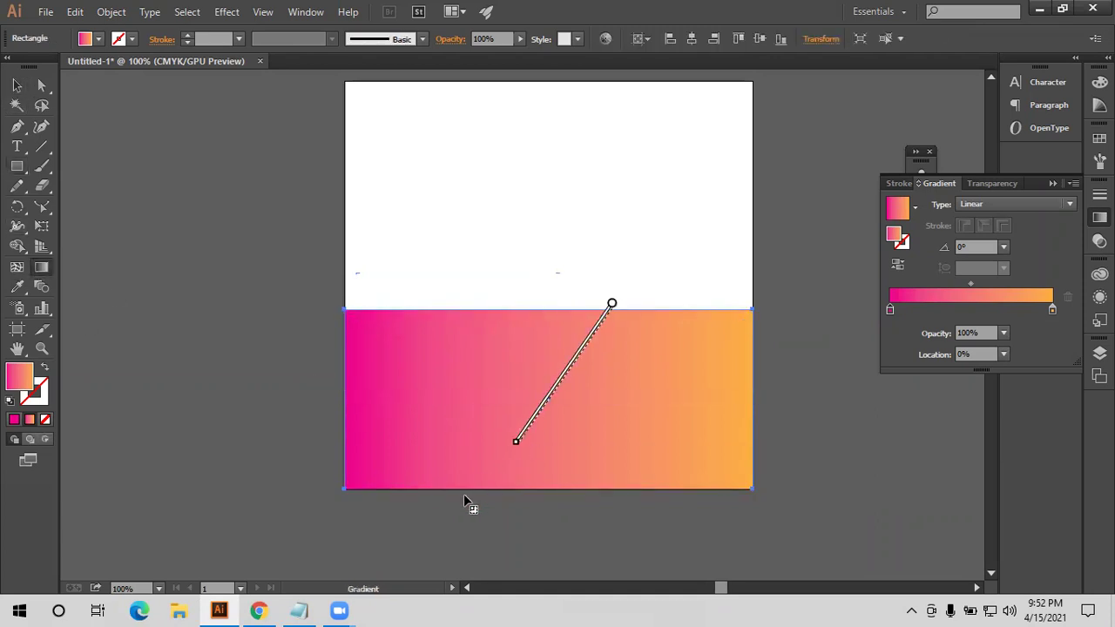
drag(333, 440, 723, 366)
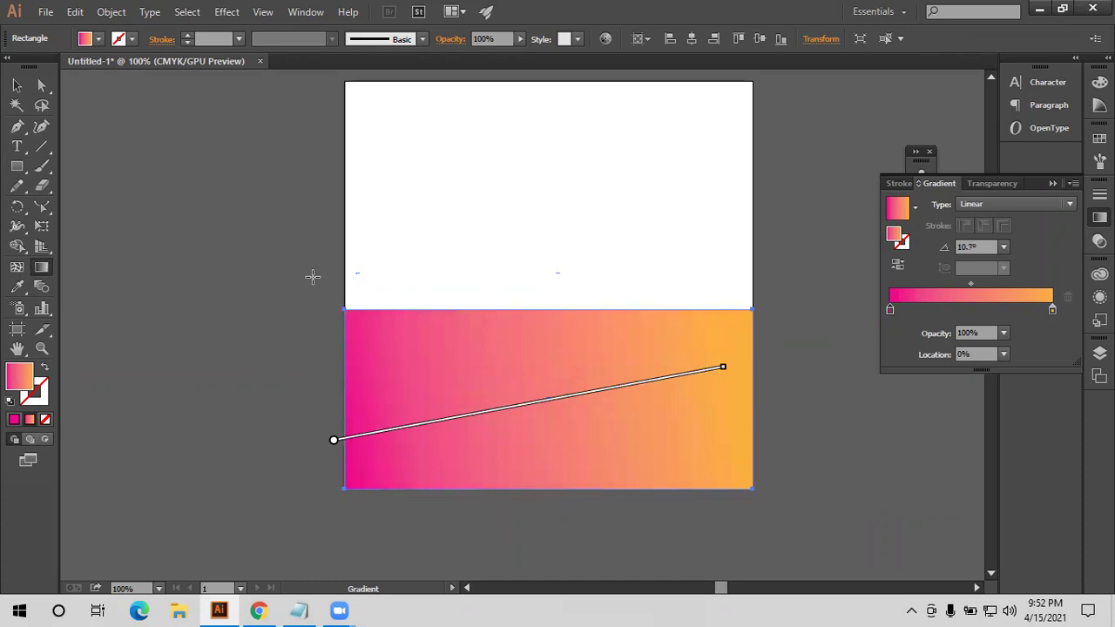
click(21, 87)
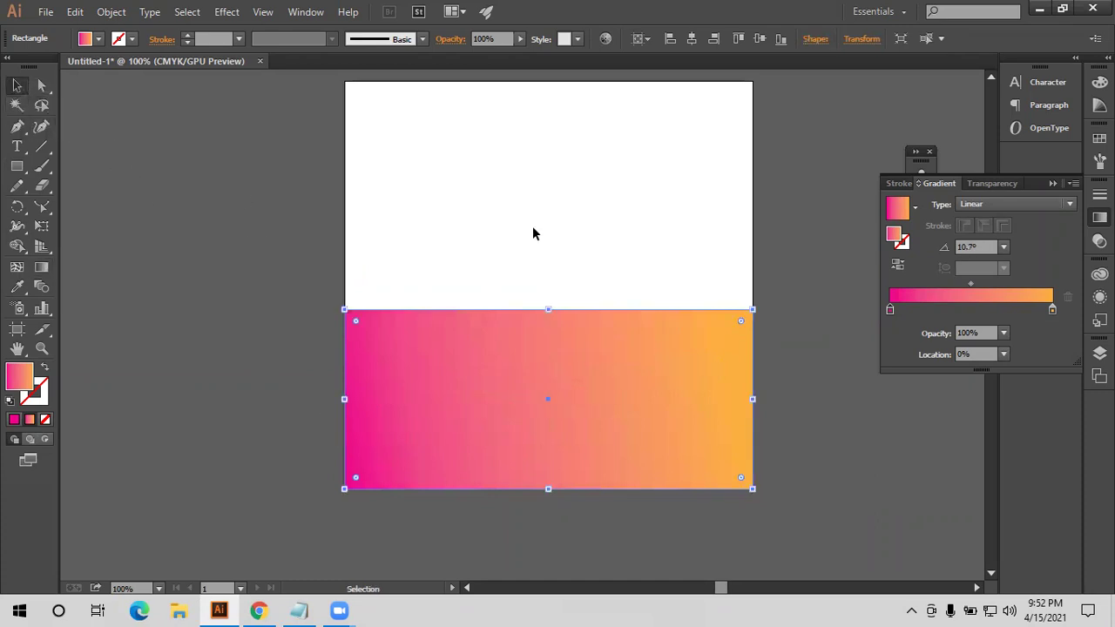
drag(497, 348, 489, 214)
key(Delete)
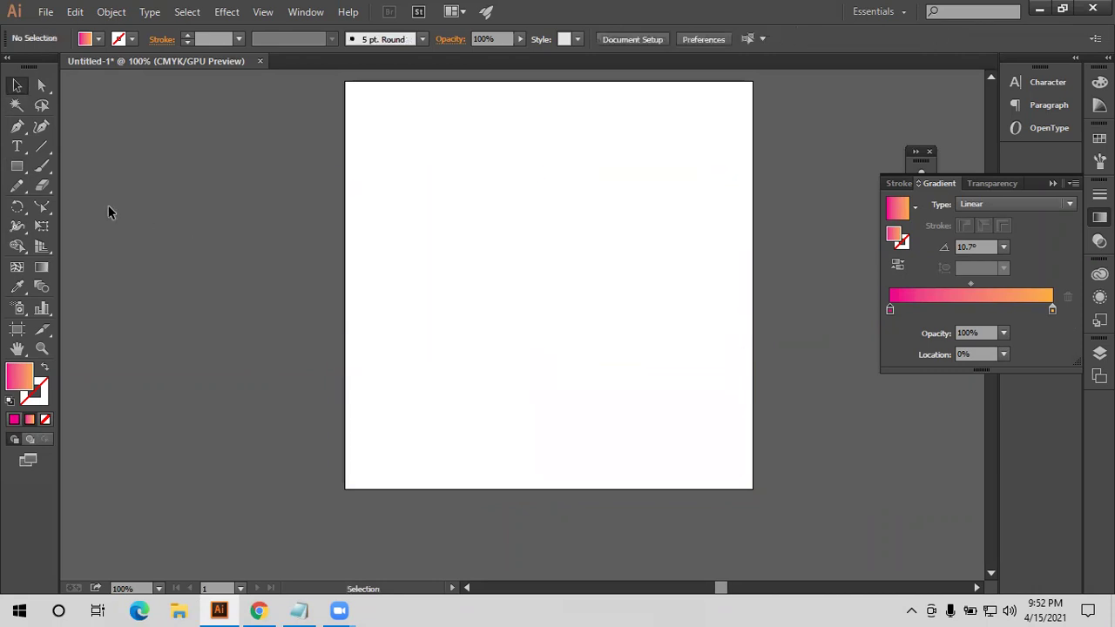
click(16, 165)
Draw a rectangle across the artboard middle, fill it solid yellow, and shift it right
drag(301, 256, 708, 444)
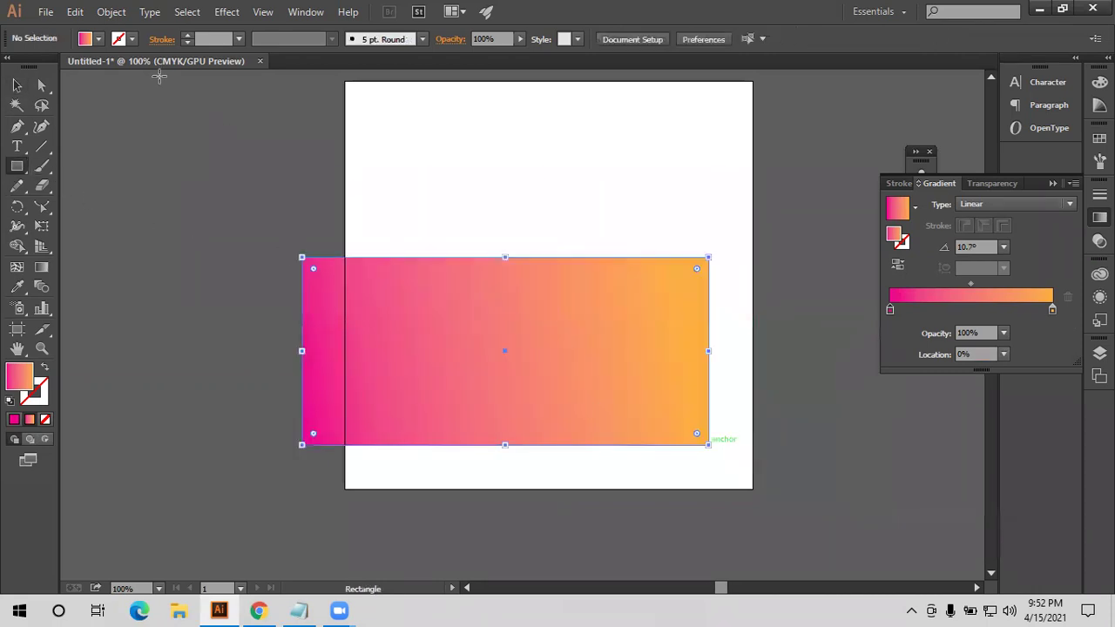
click(91, 42)
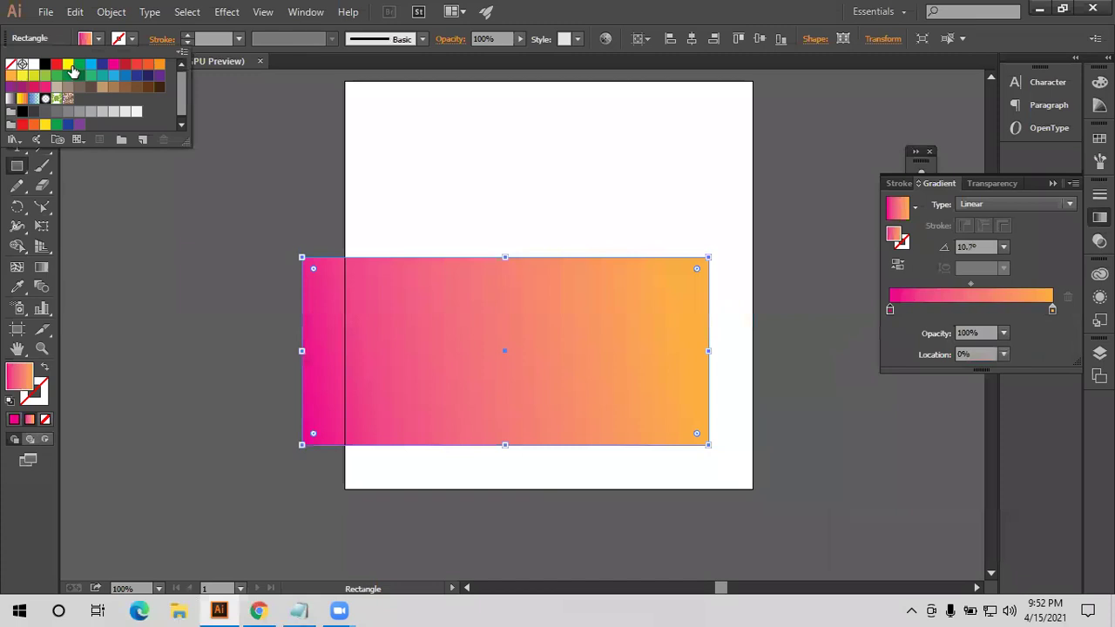
click(67, 65)
key(Escape)
click(16, 84)
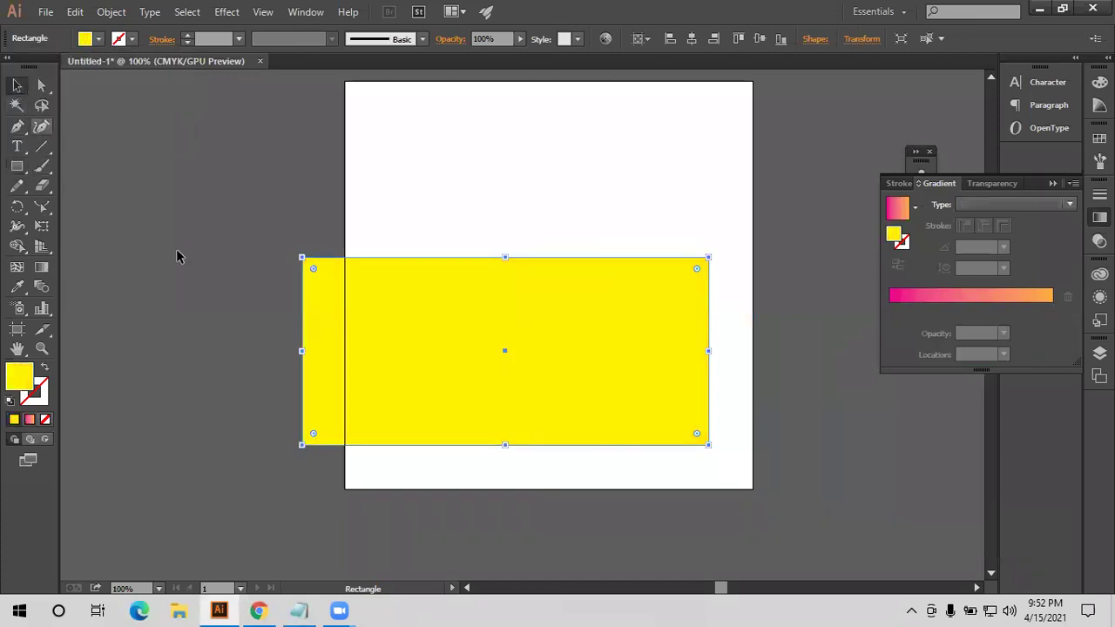
drag(480, 390, 537, 377)
Reopen the Gradient panel, try the gradient swatch, and marquee-select the yellow rectangle
click(827, 288)
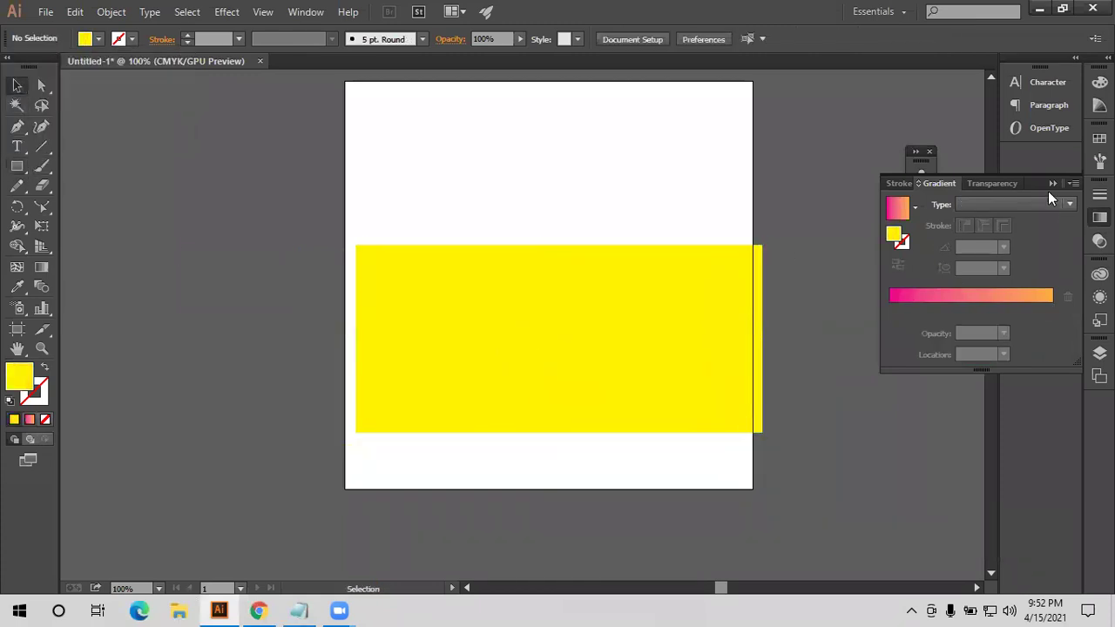
click(1099, 216)
click(1099, 217)
click(956, 297)
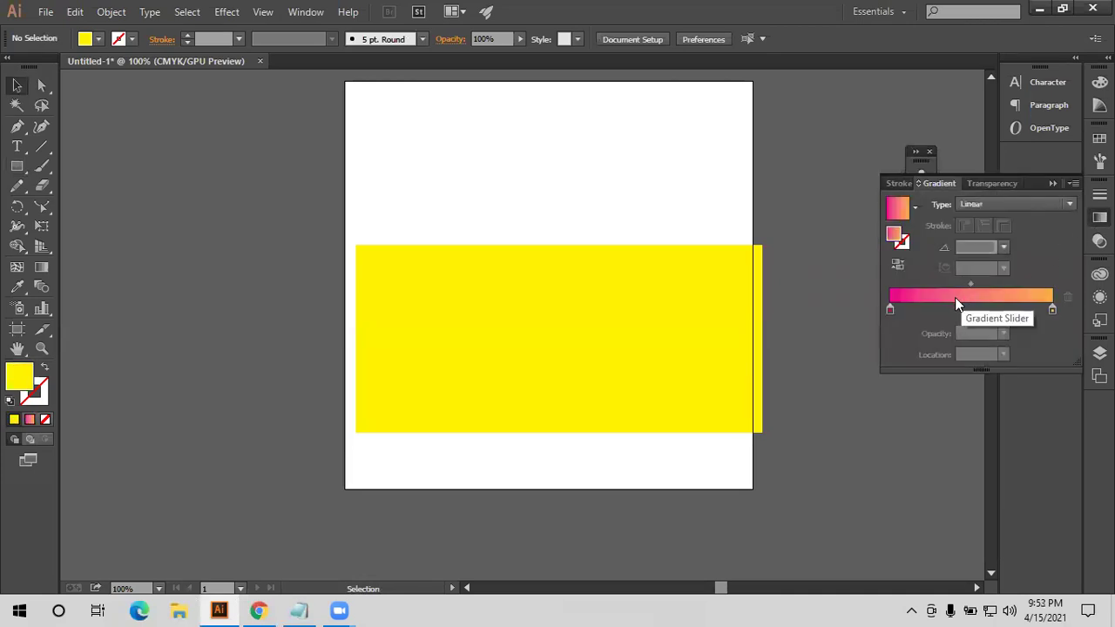
click(478, 299)
click(383, 210)
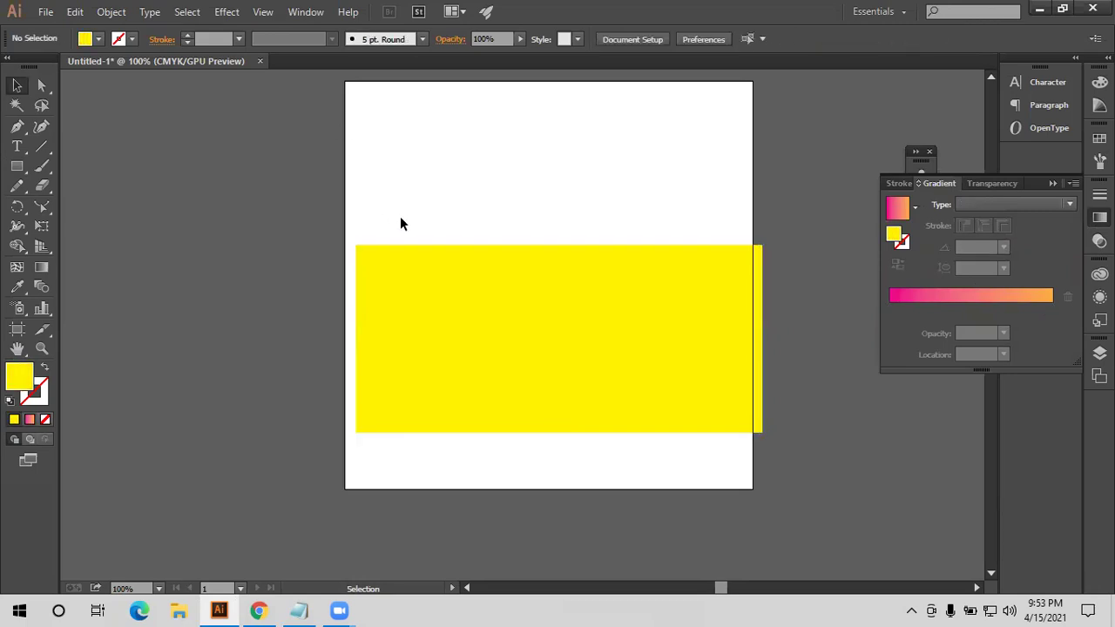
click(974, 299)
drag(586, 199, 605, 326)
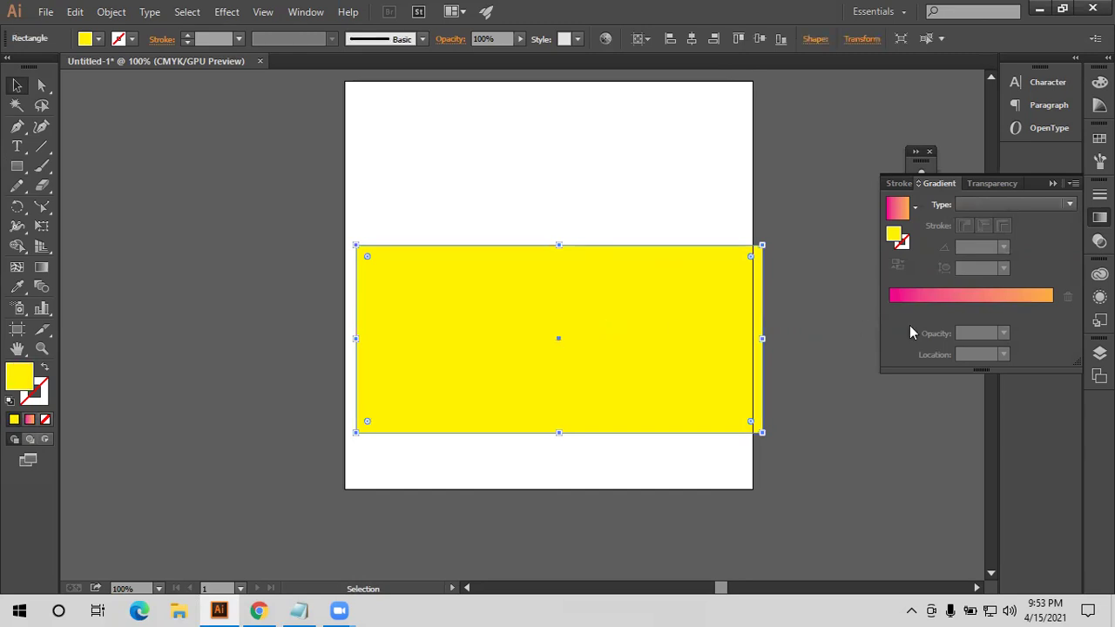
Apply a linear gradient to the yellow rectangle and switch its right stop to Grayscale
click(919, 298)
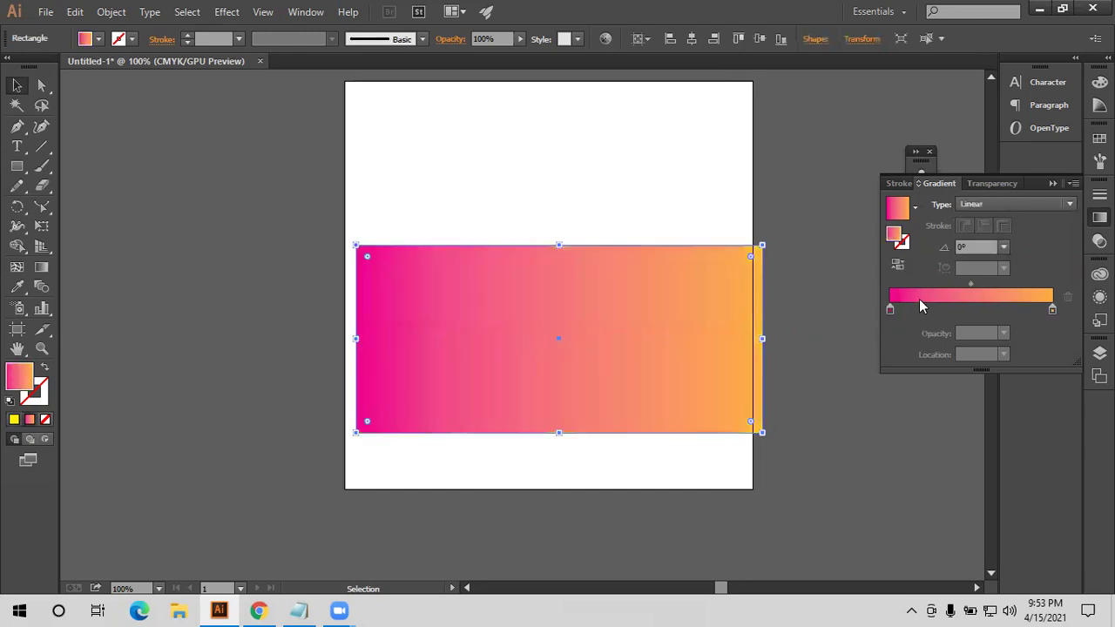
click(1053, 311)
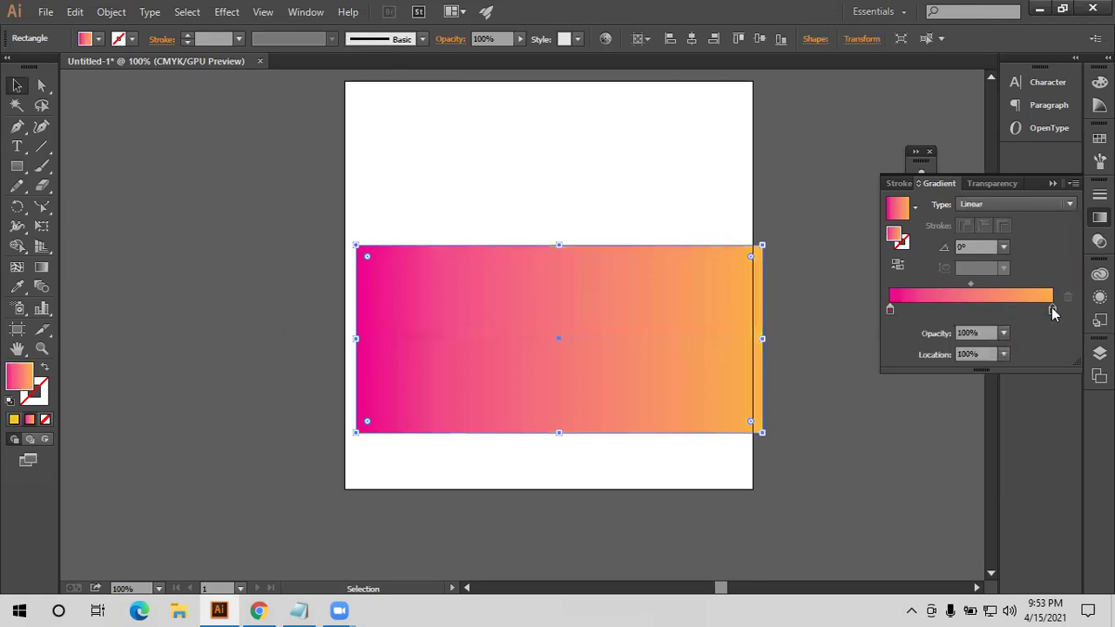
double_click(1053, 311)
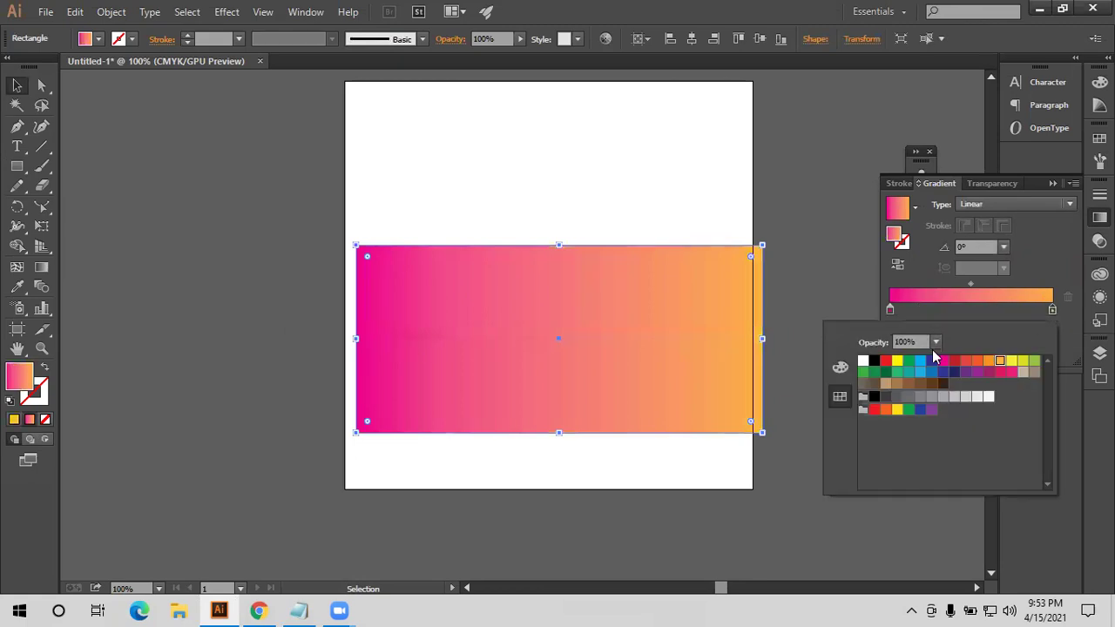
click(841, 367)
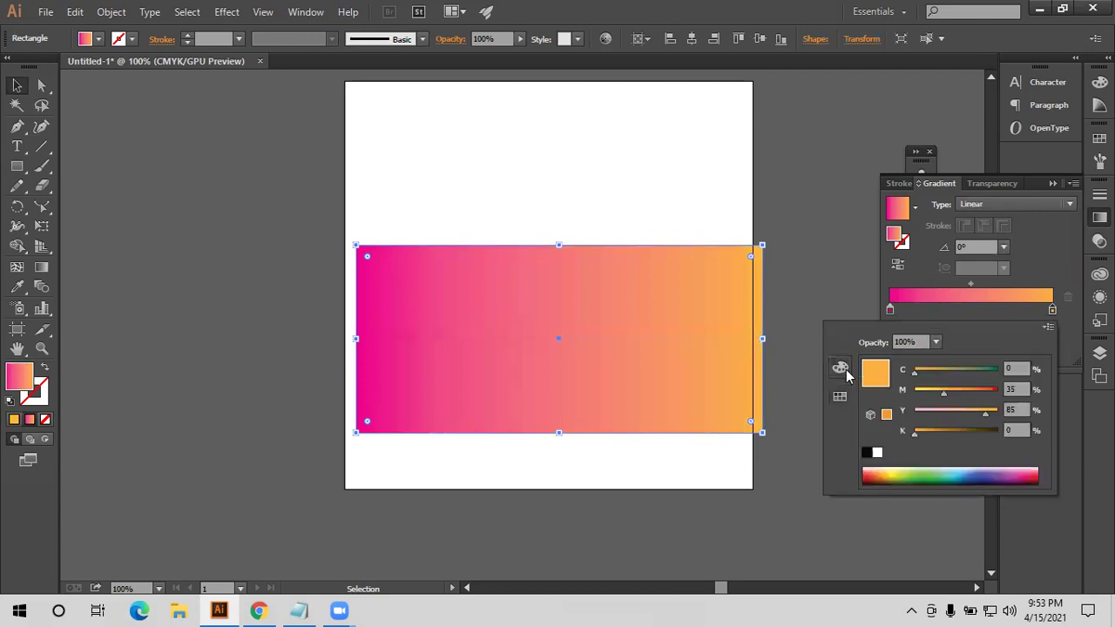
click(1046, 329)
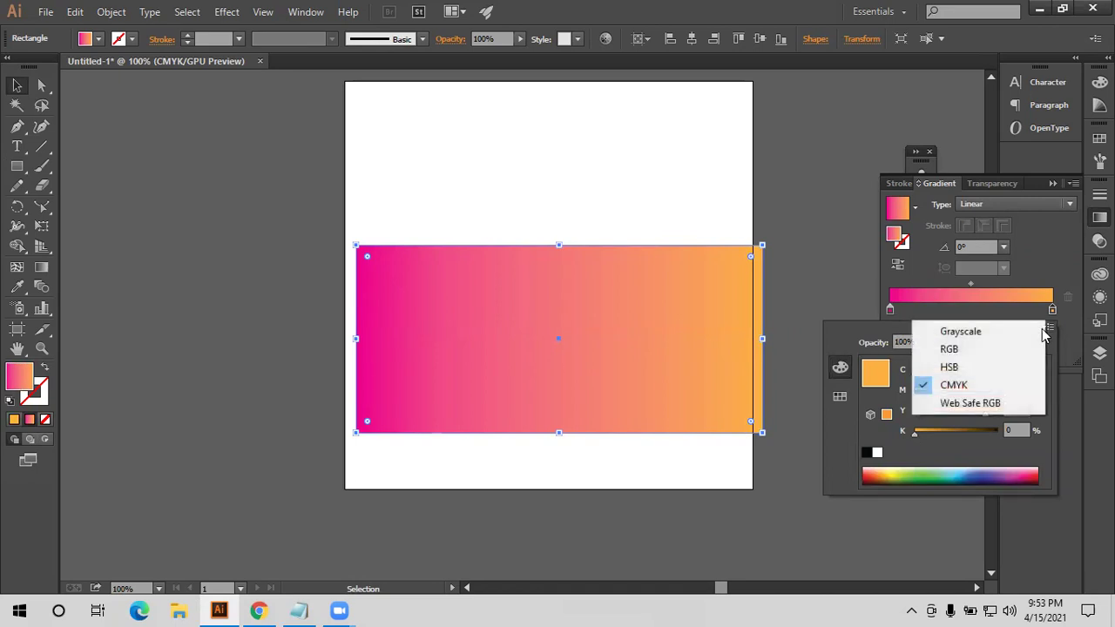
click(968, 330)
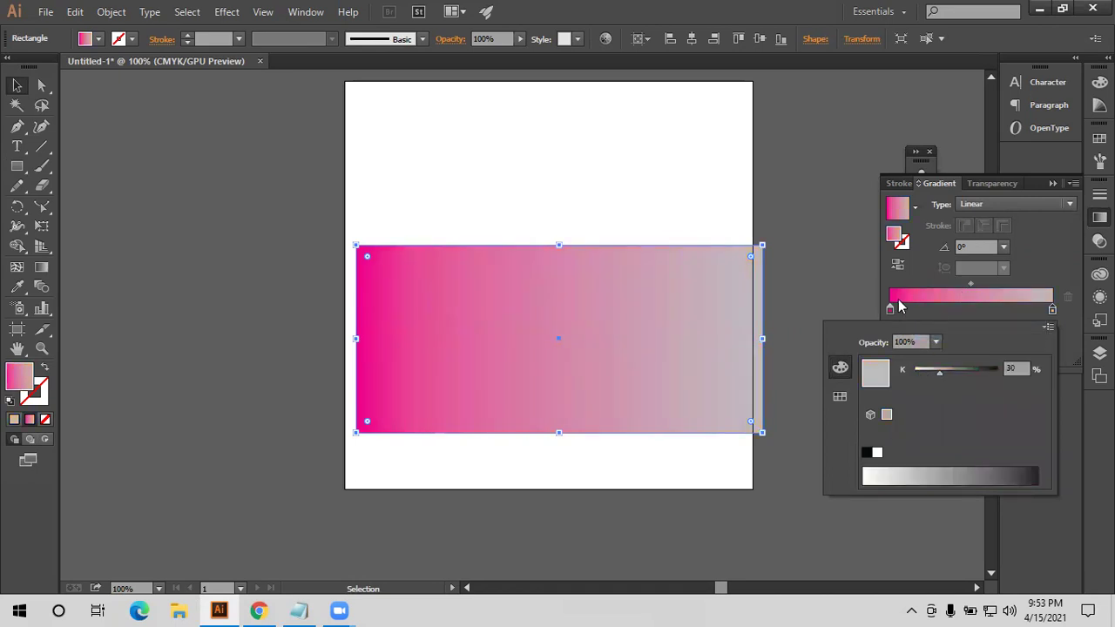
click(890, 318)
Switch the gradient's left stop to Grayscale as well, giving 59% K on the left
click(890, 309)
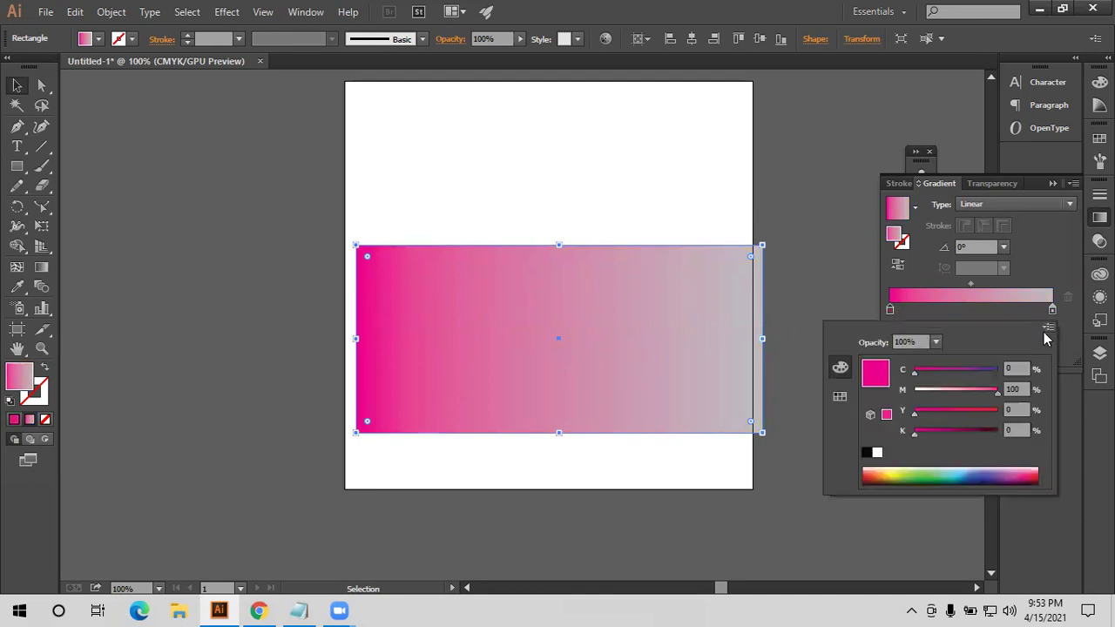
click(1049, 327)
click(941, 332)
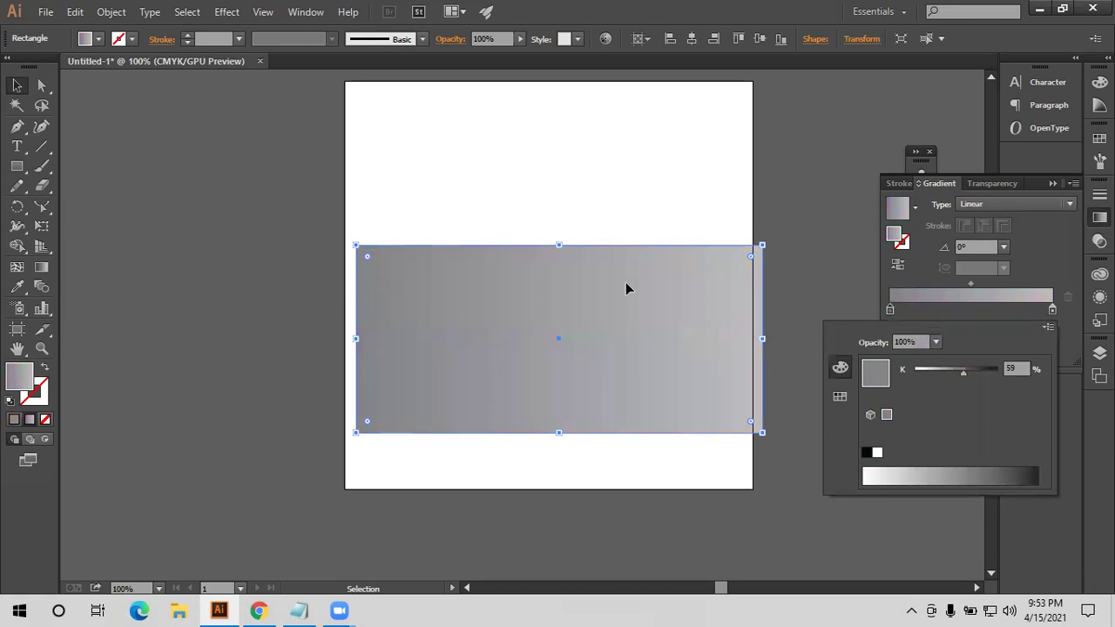
Align the rectangle to the artboard's left edge and make the gradient's right stop black
drag(582, 296, 581, 297)
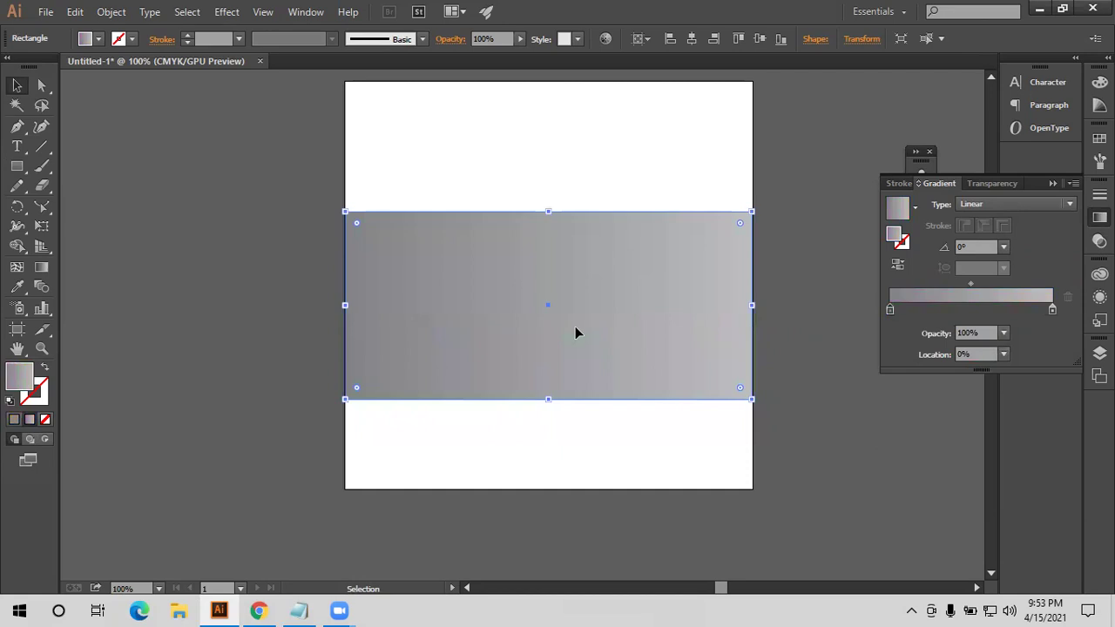
click(1051, 310)
double_click(1052, 310)
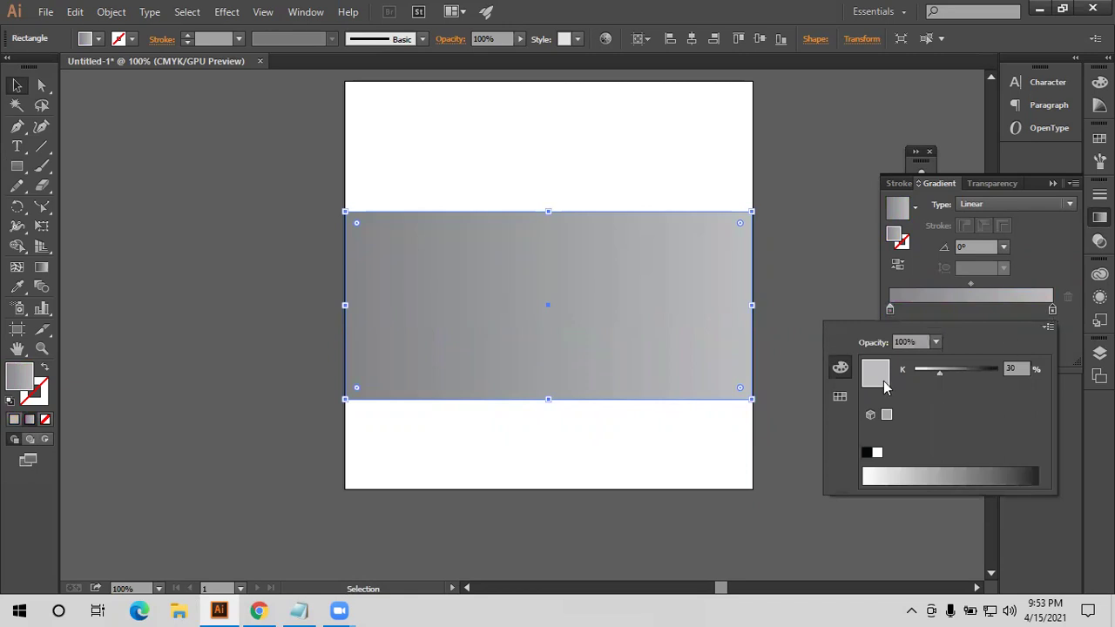
click(867, 453)
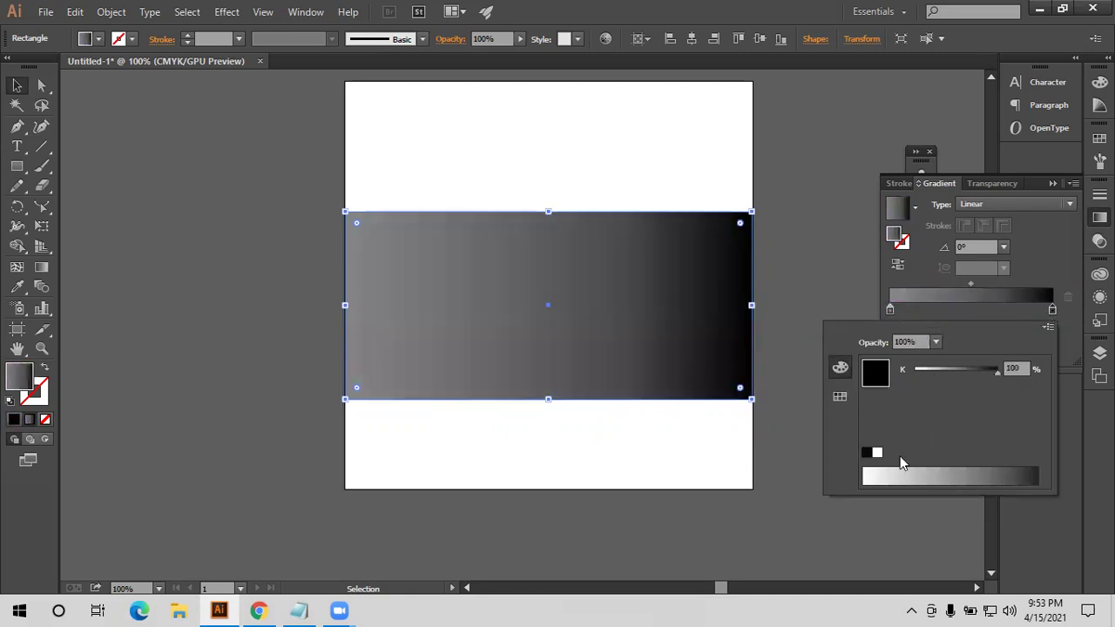
click(876, 453)
click(866, 453)
click(876, 453)
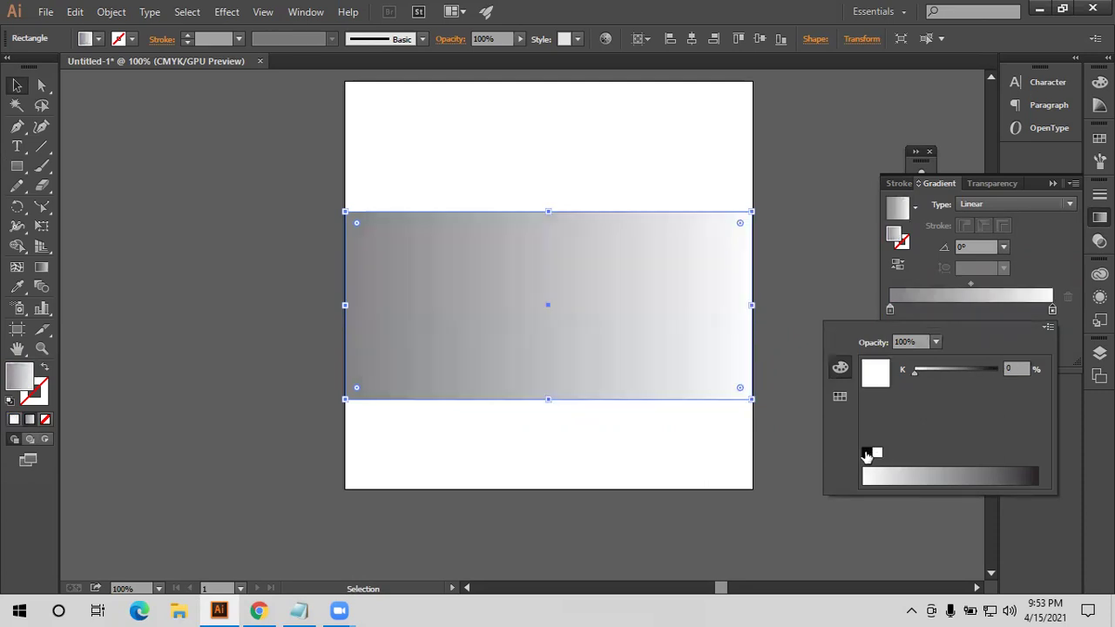
click(867, 453)
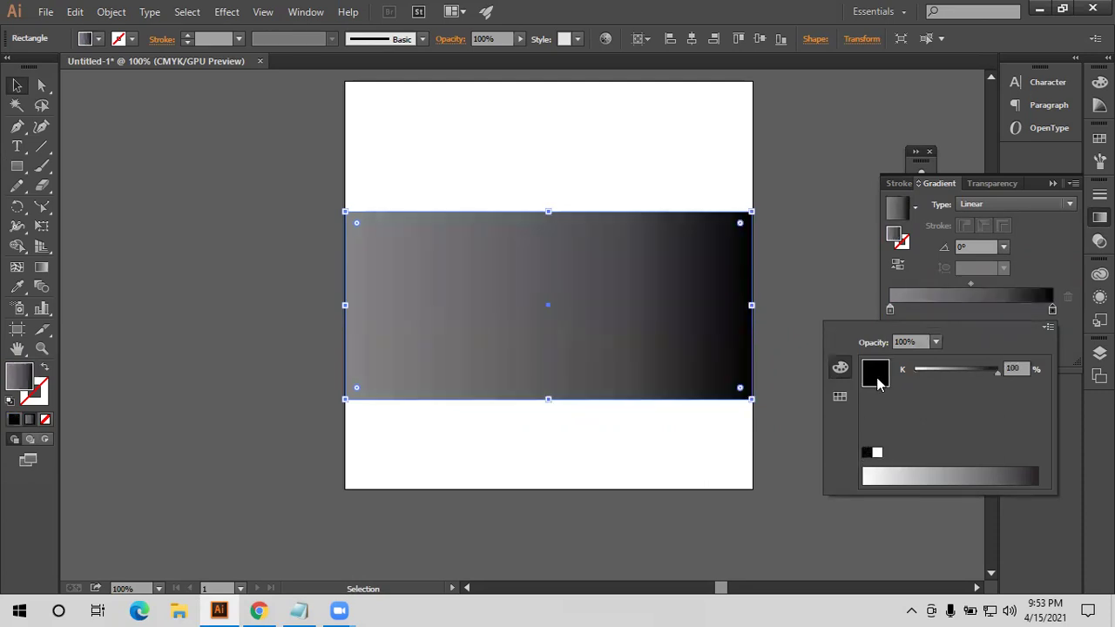
click(1047, 329)
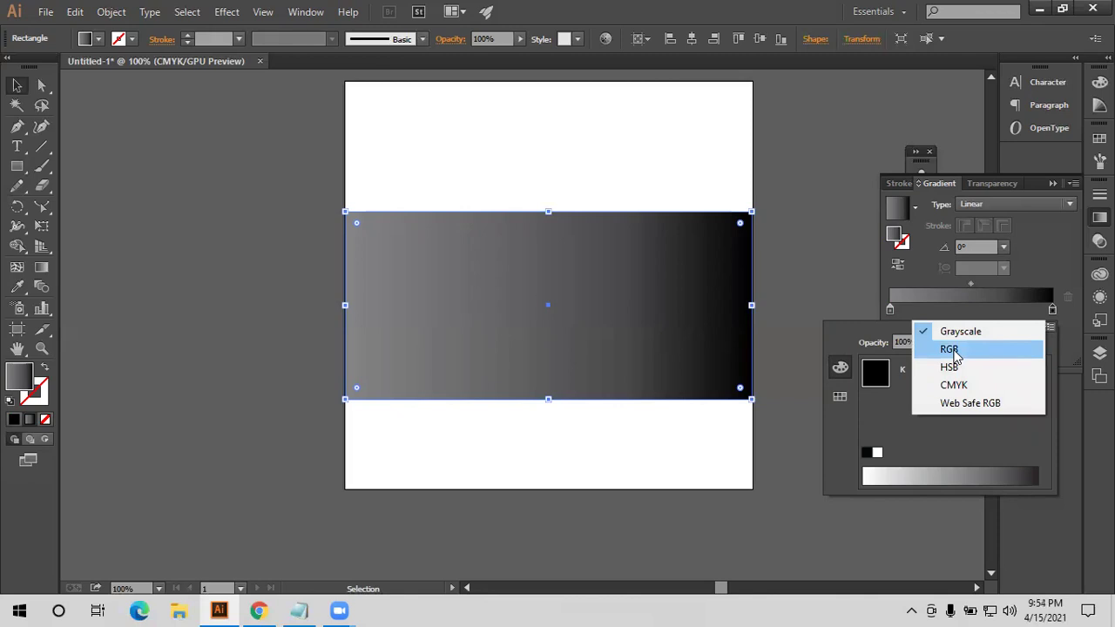
Switch the right stop to RGB and set it to steel blue (49, 114, 154)
click(951, 349)
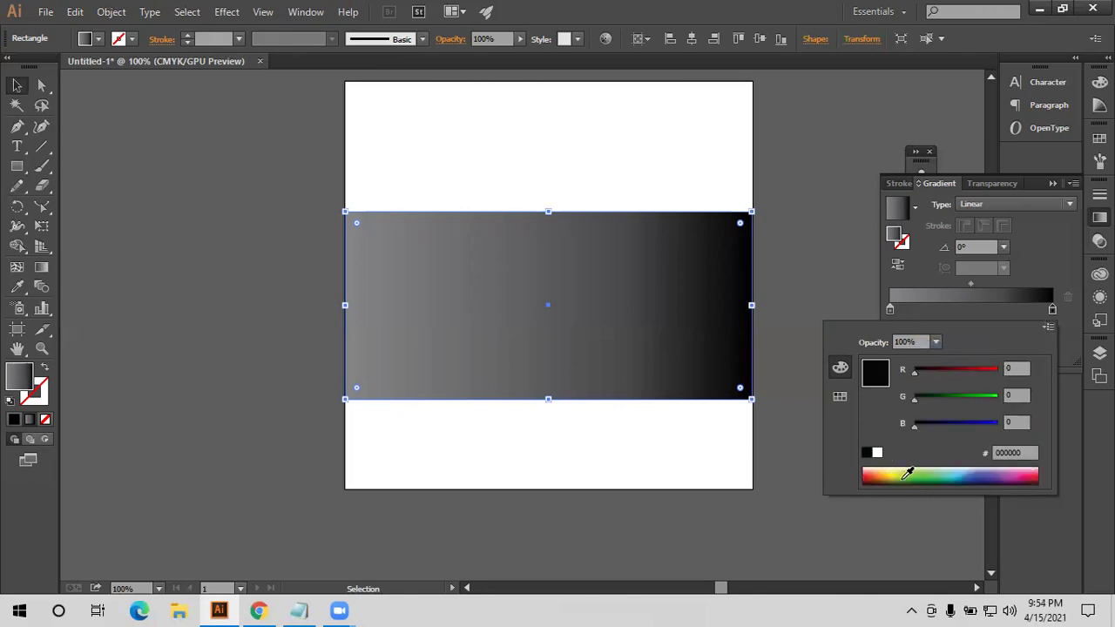
click(909, 471)
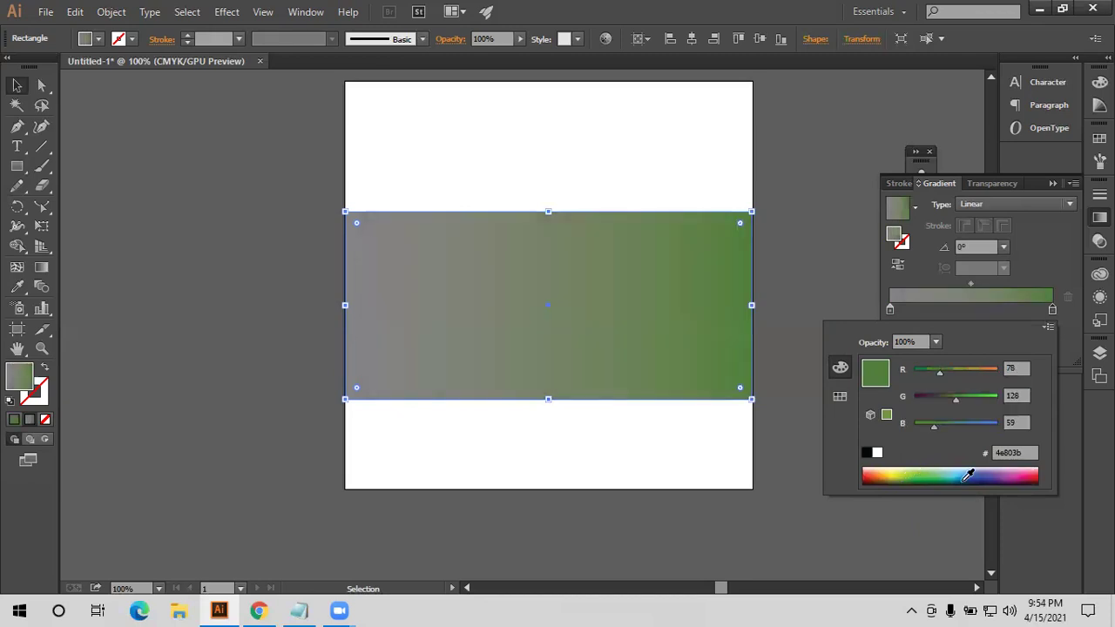
click(995, 472)
text(113154)
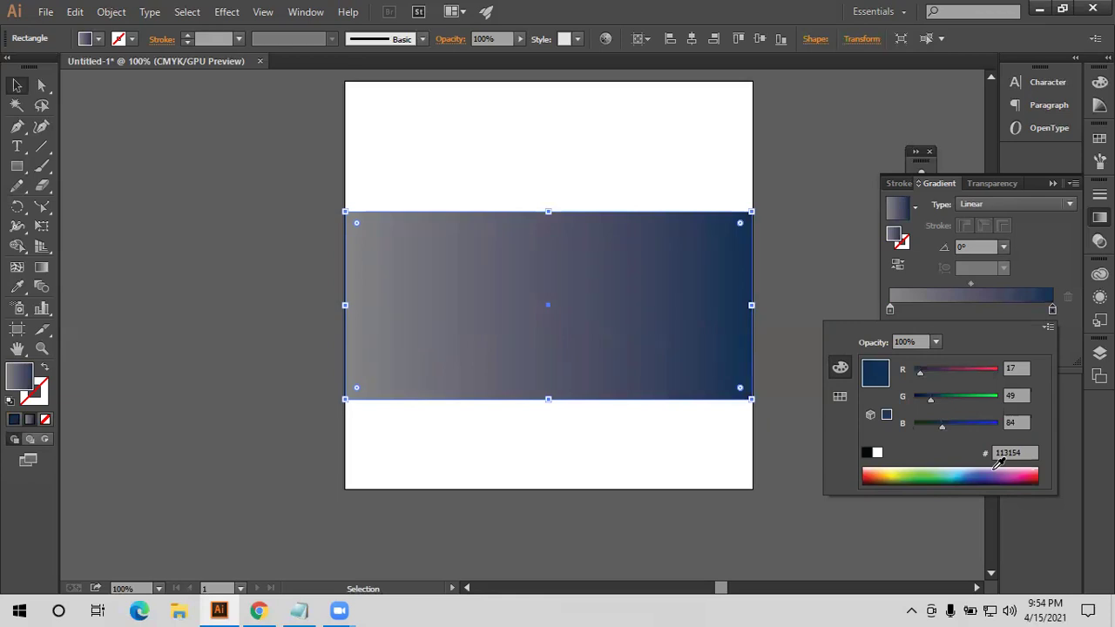
mouse_move(941, 428)
mouse_down()
mouse_move(963, 431)
mouse_move(930, 373)
mouse_up()
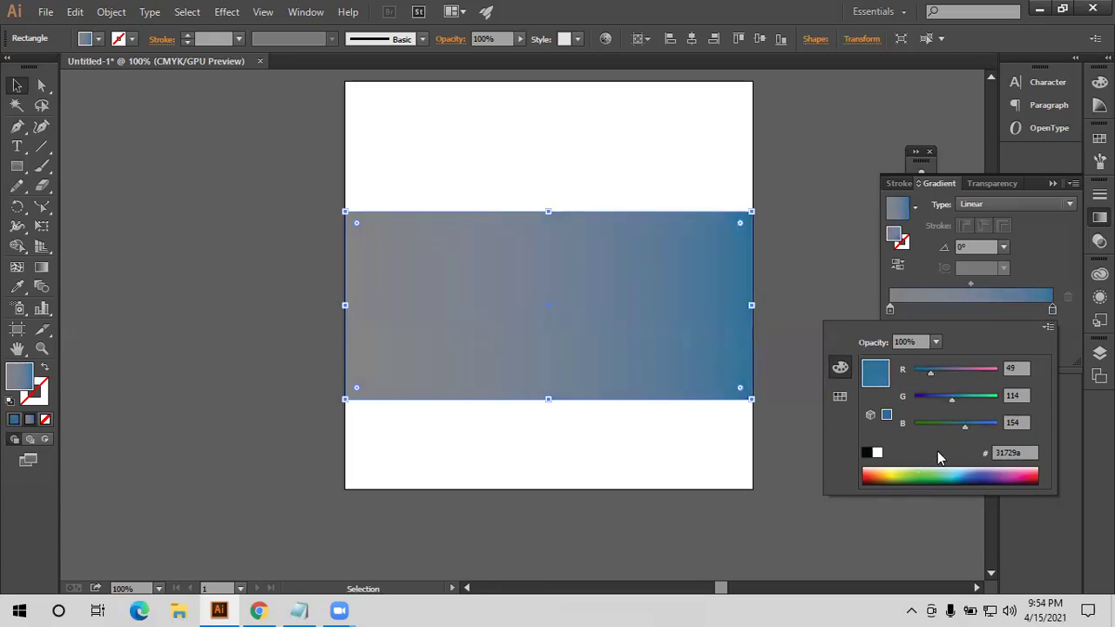
Show the left gradient stop's colour in RGB and try green, red and other colours
click(890, 311)
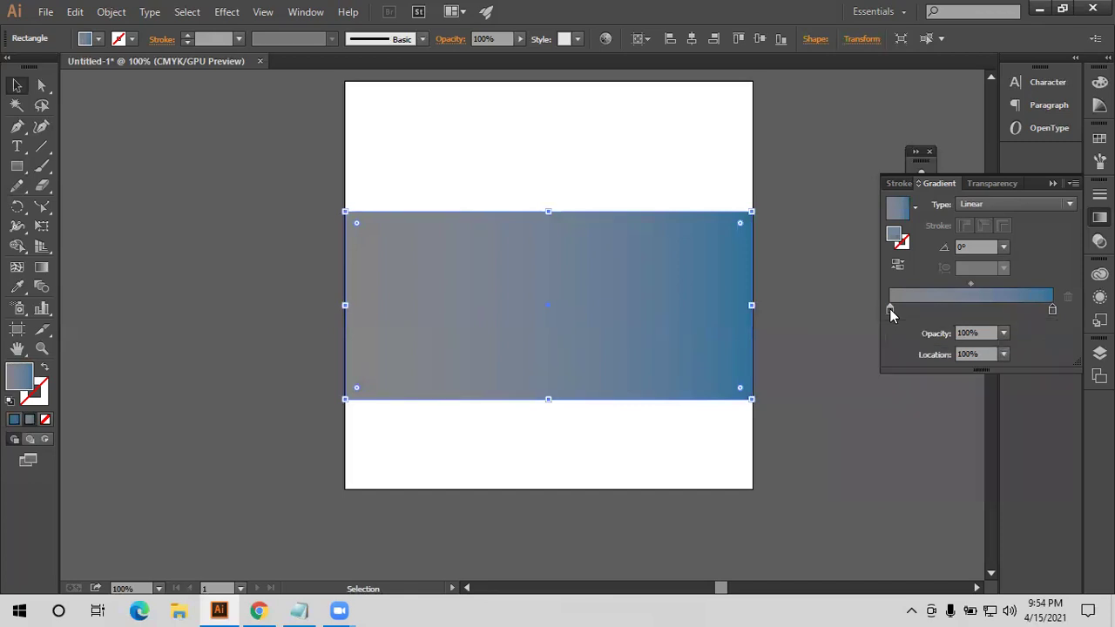
click(890, 311)
double_click(1051, 314)
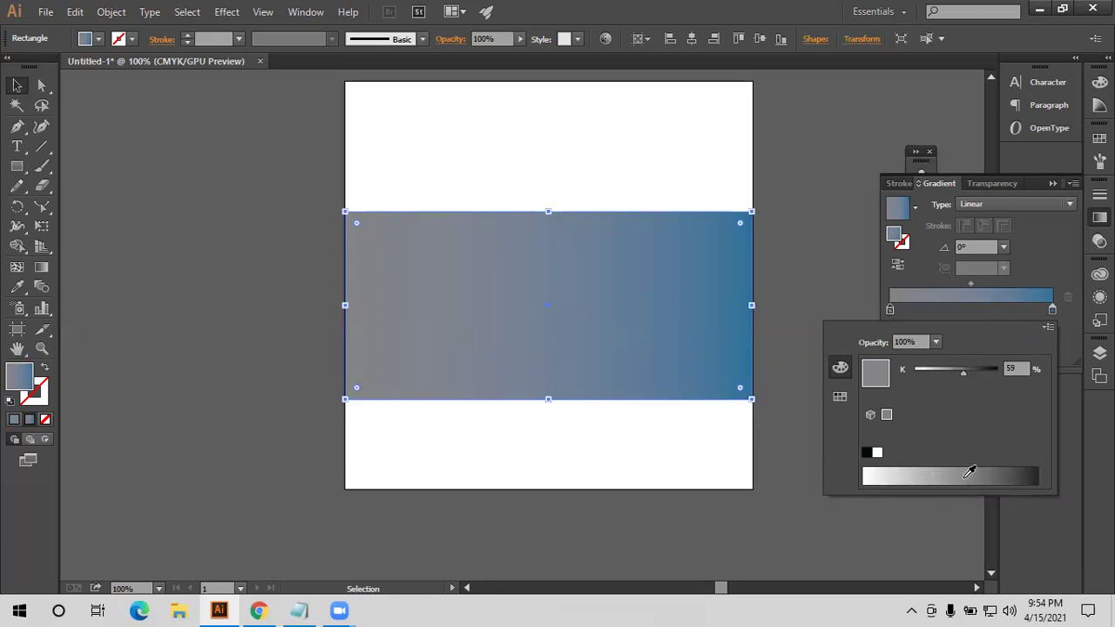
right_click(1045, 477)
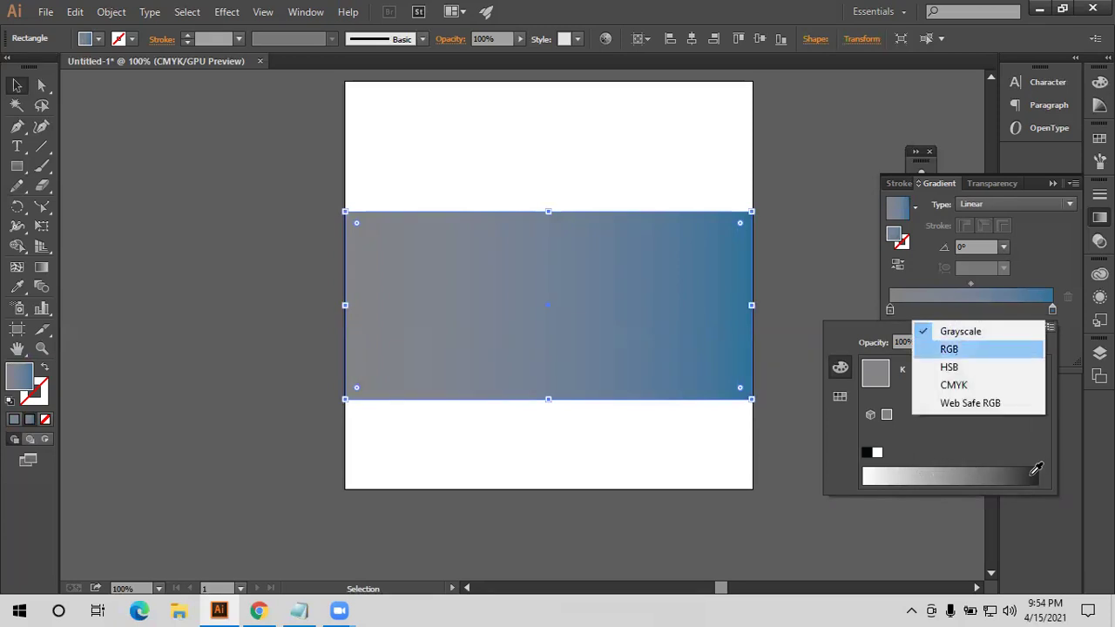
key(Return)
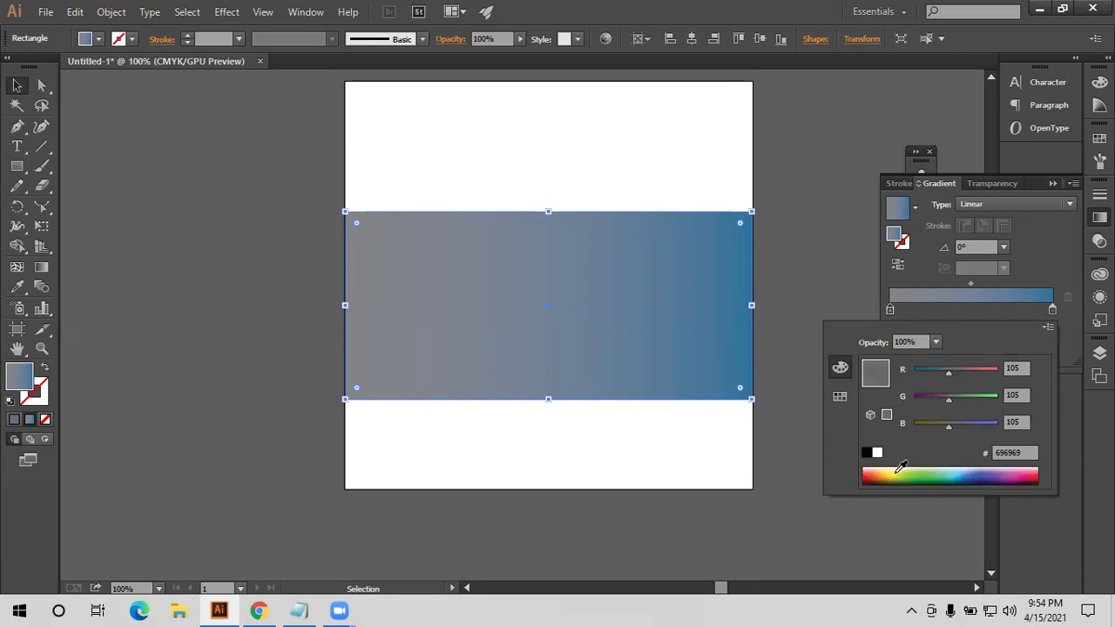
click(894, 471)
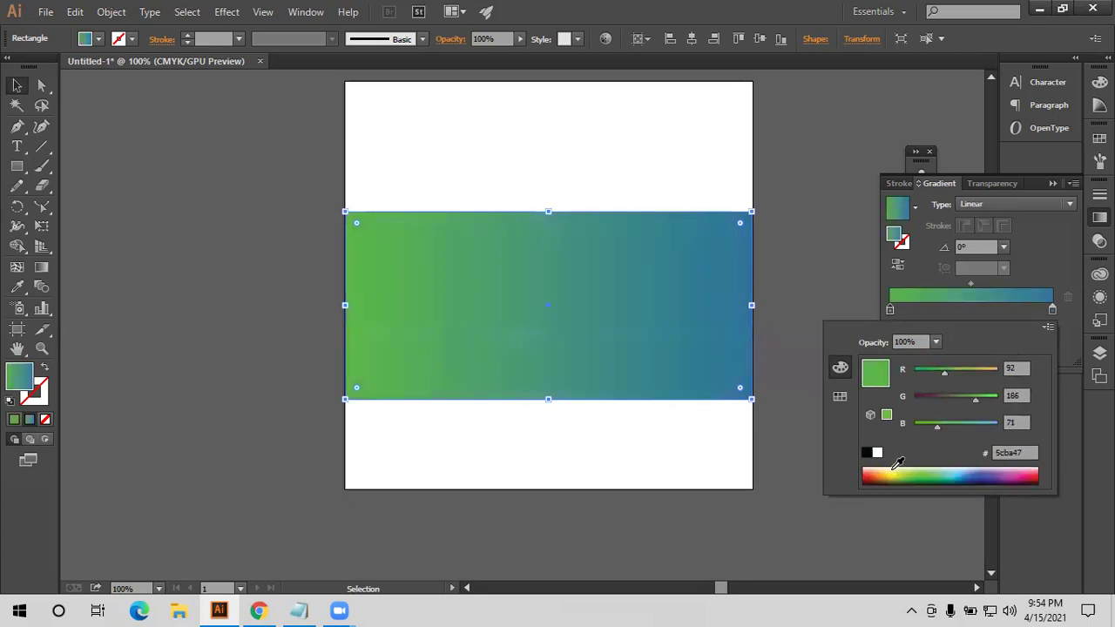
click(1031, 477)
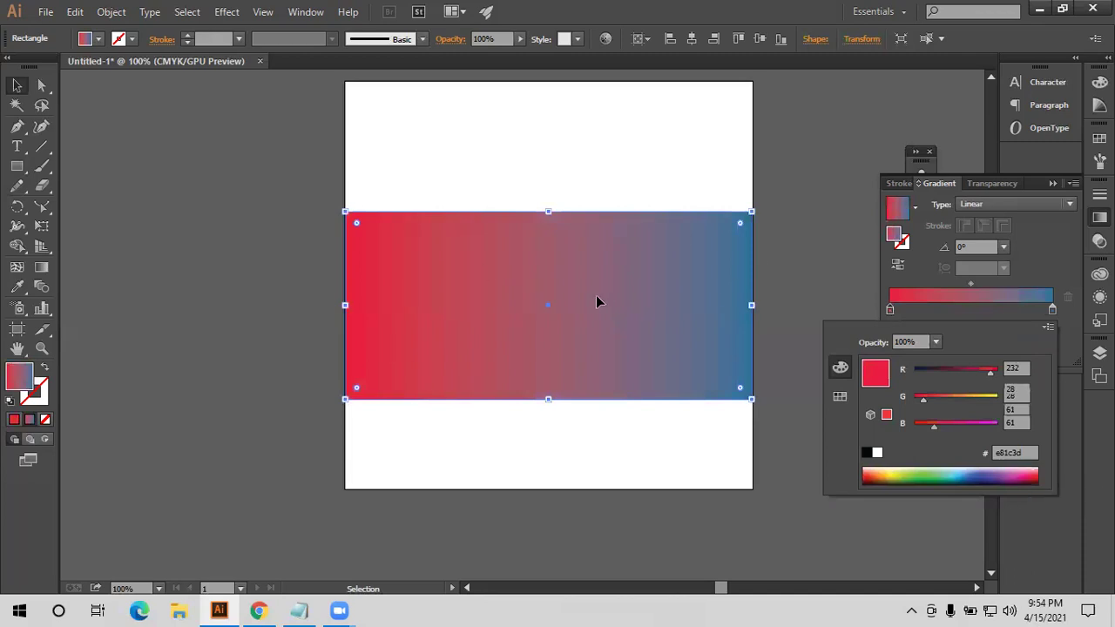
click(888, 477)
drag(926, 425, 948, 427)
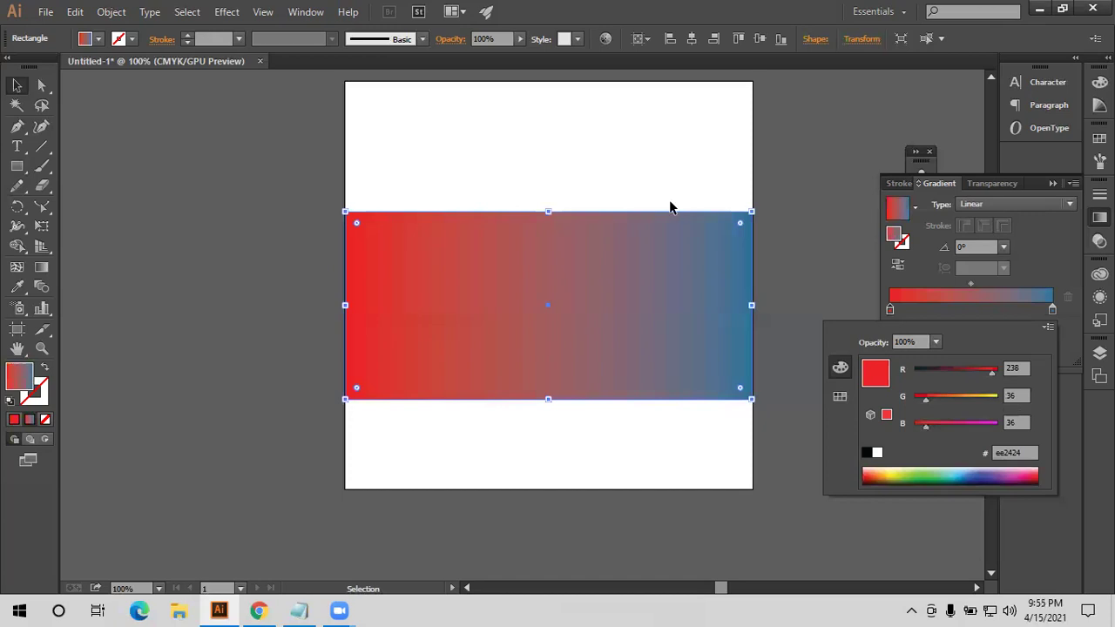
Enter RGB values 90, 58 and 76 to turn the left stop dark purple
text(90)
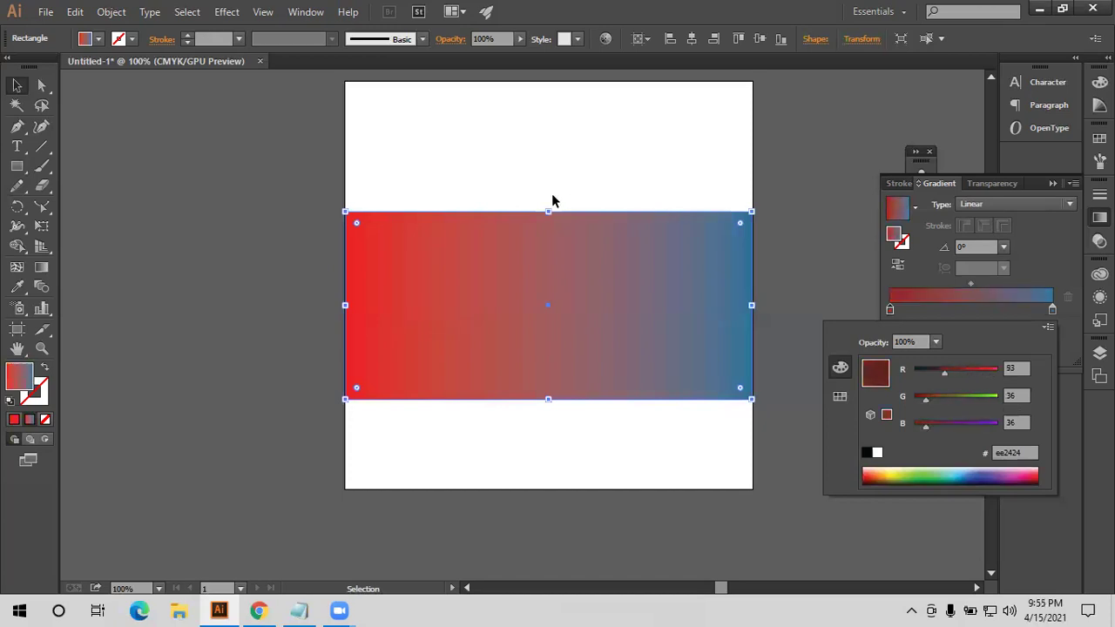
key(Tab)
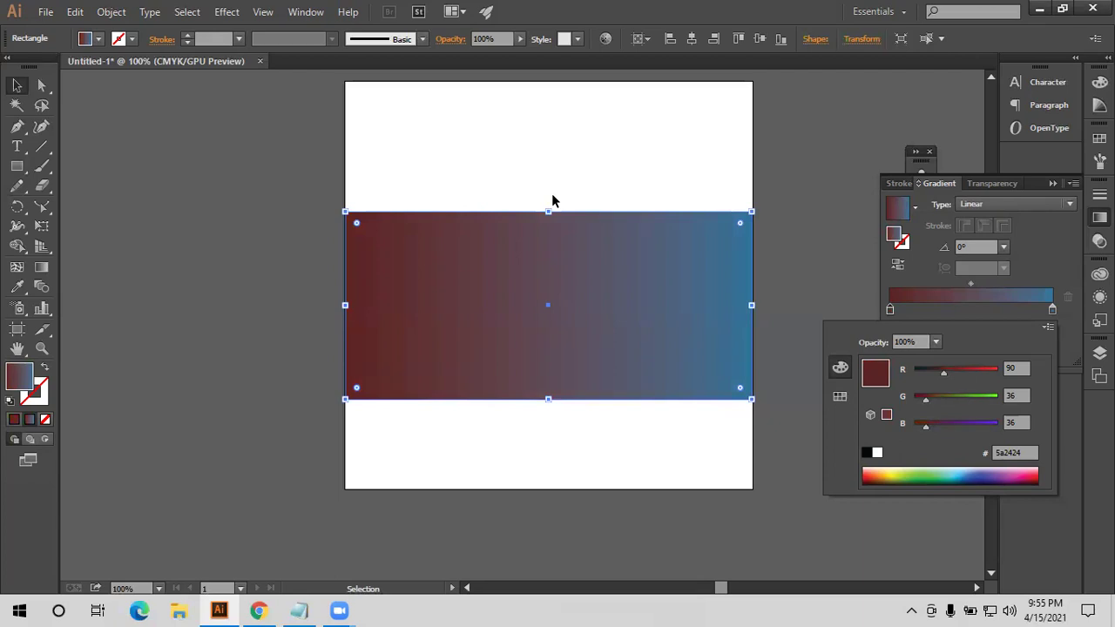
text(58)
key(Tab)
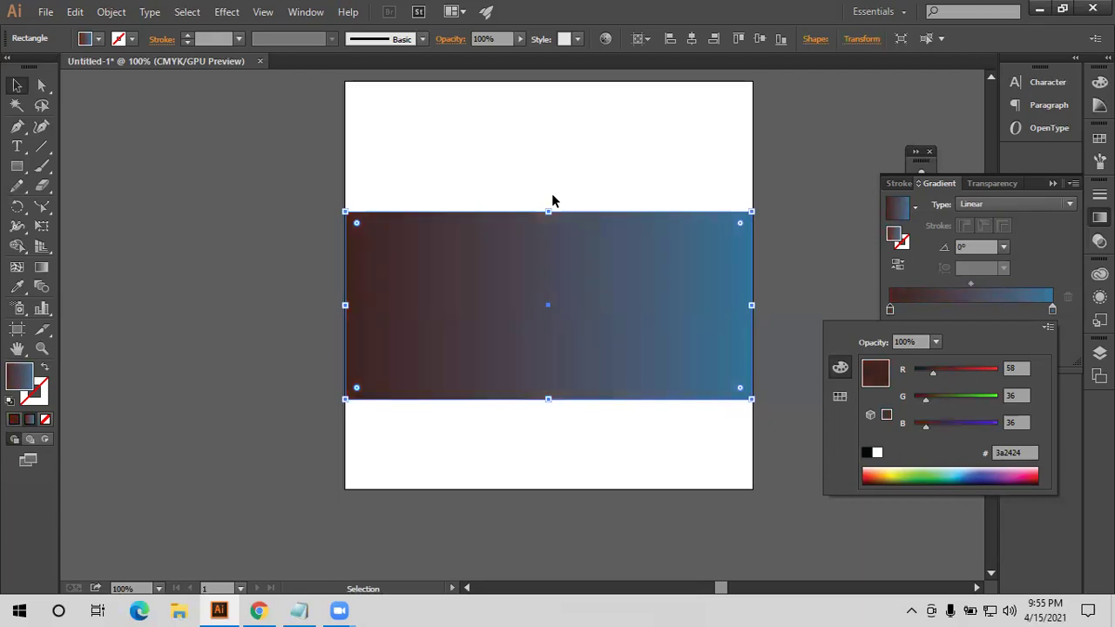
text(76)
key(Tab)
Preview the rectangle with a Radial gradient, then switch it back to Linear
click(378, 306)
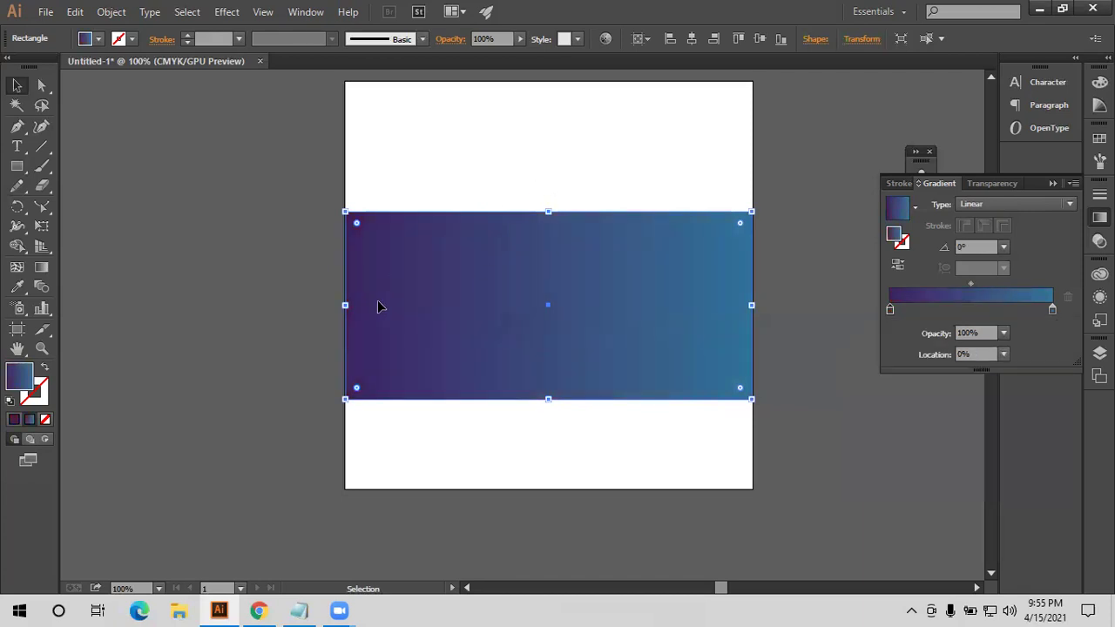
key(ctrl+shift+a)
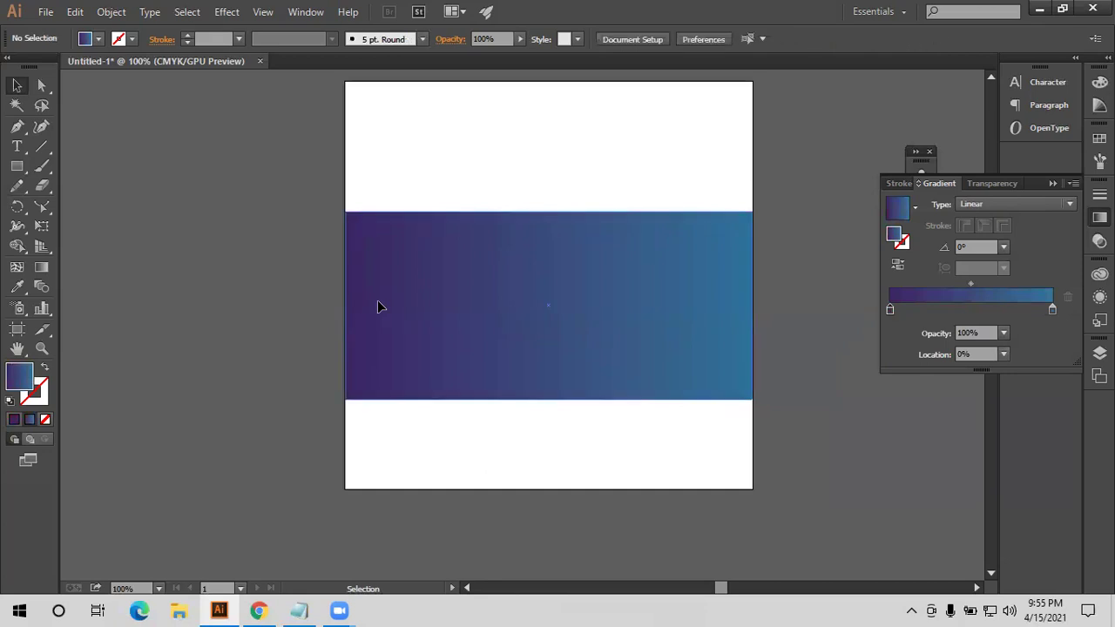
click(424, 309)
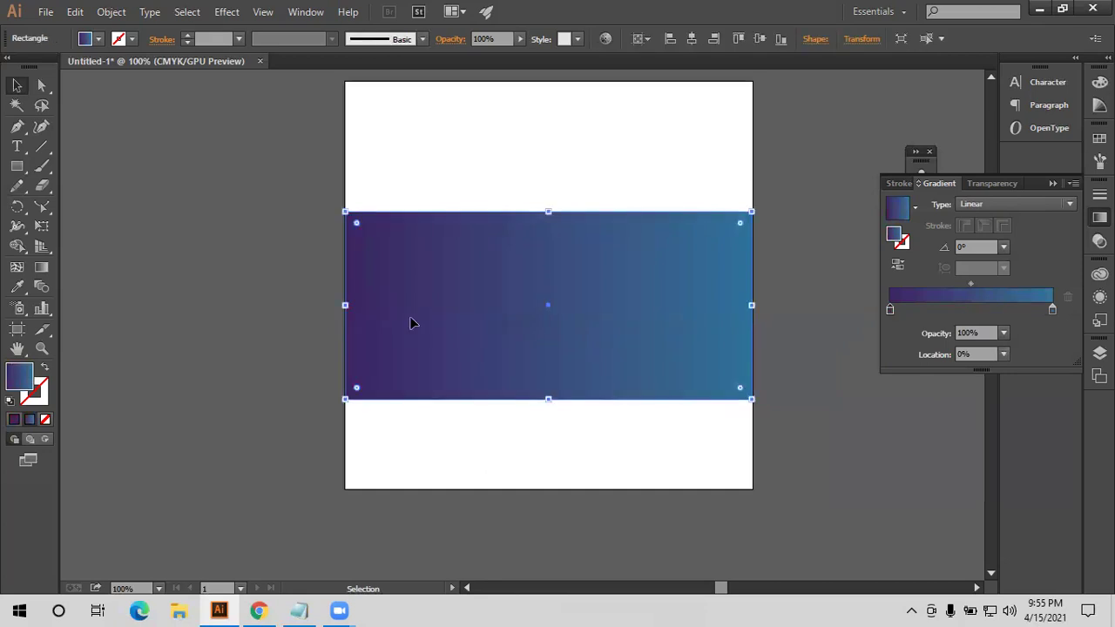
key(alt+Down)
key(Down)
key(Return)
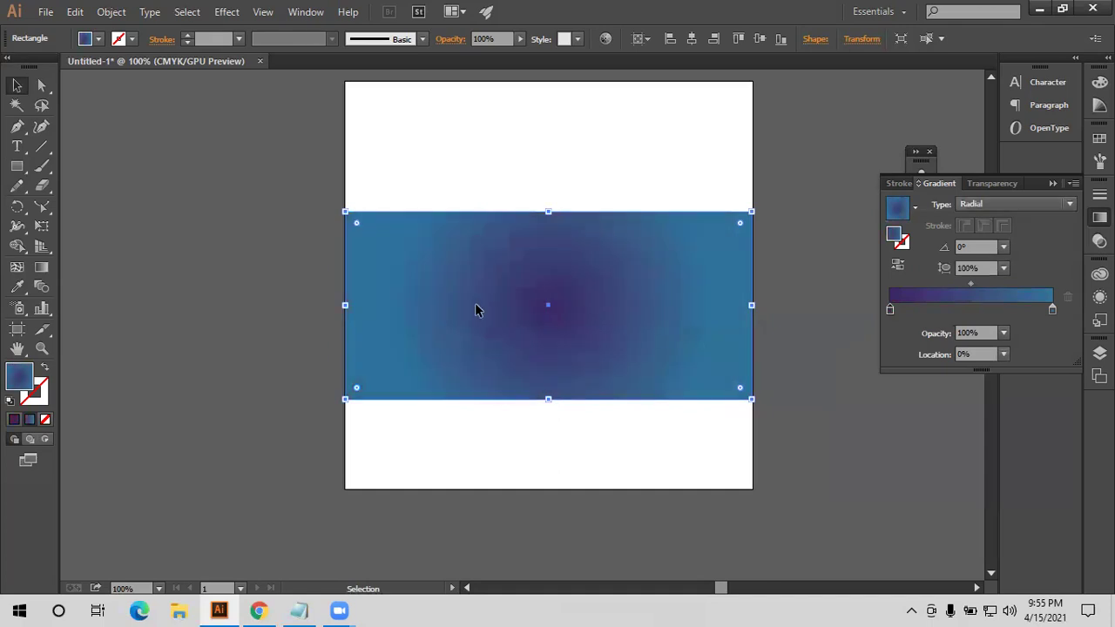
key(ctrl+shift+a)
click(543, 253)
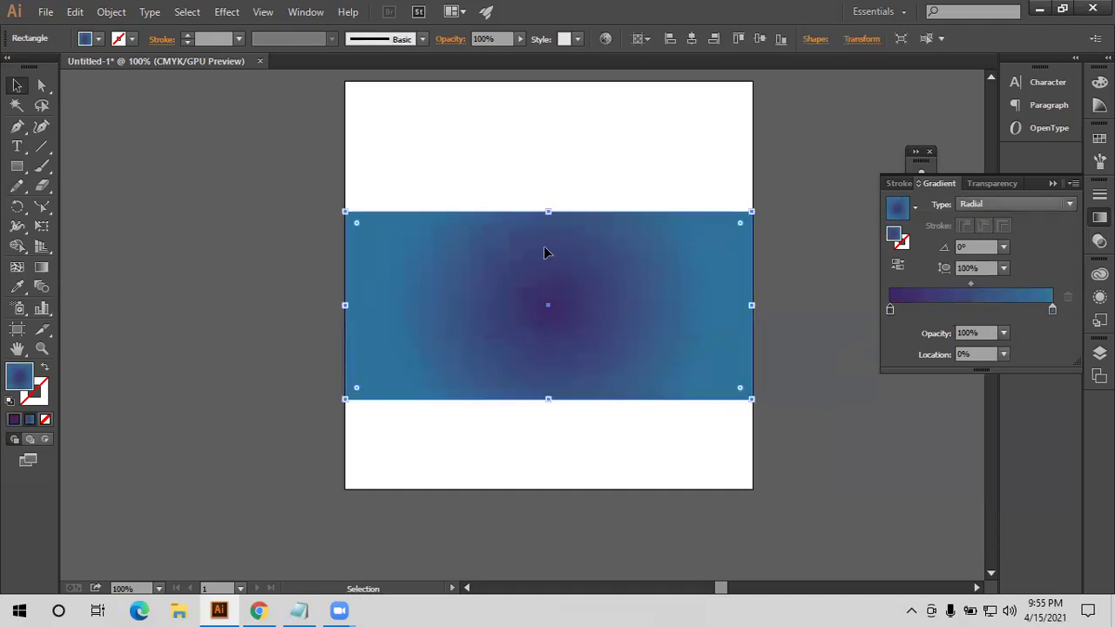
key(alt+Down)
key(Up)
key(Return)
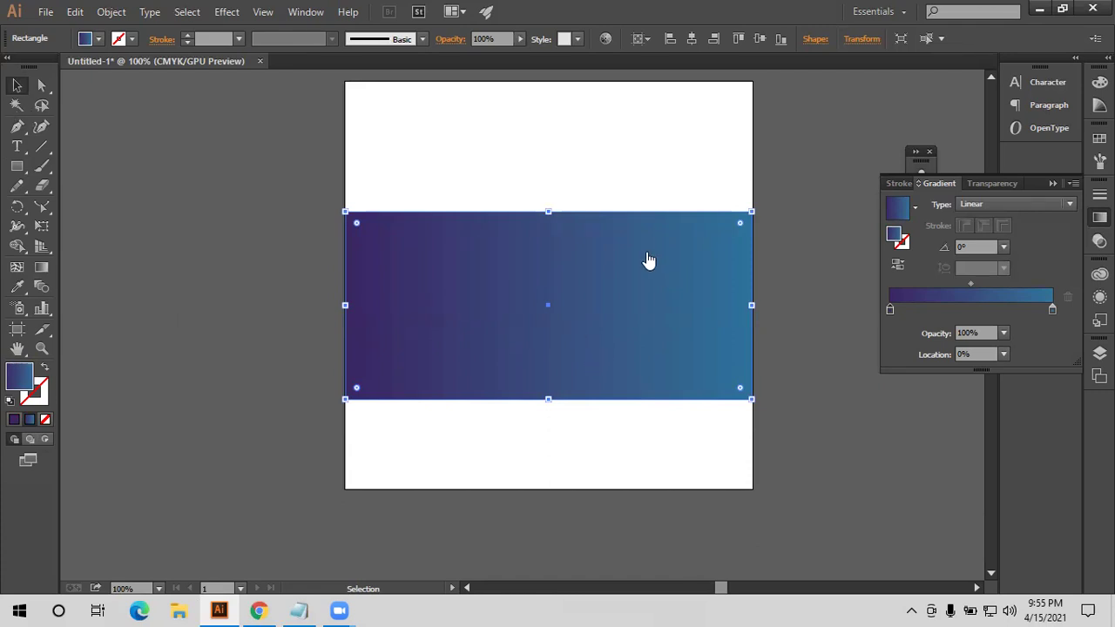
Move the gradient rectangle up about 99 px, then delete it
mouse_move(631, 213)
mouse_down()
mouse_move(631, 128)
mouse_move(617, 114)
mouse_up()
click(498, 517)
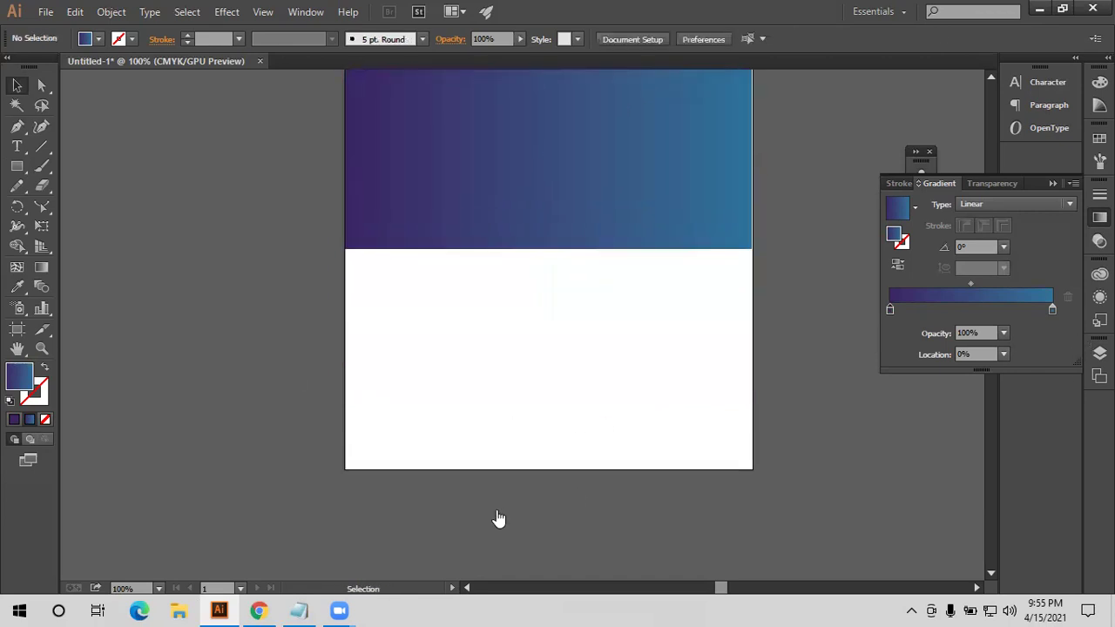
scroll(497, 517, up, 1)
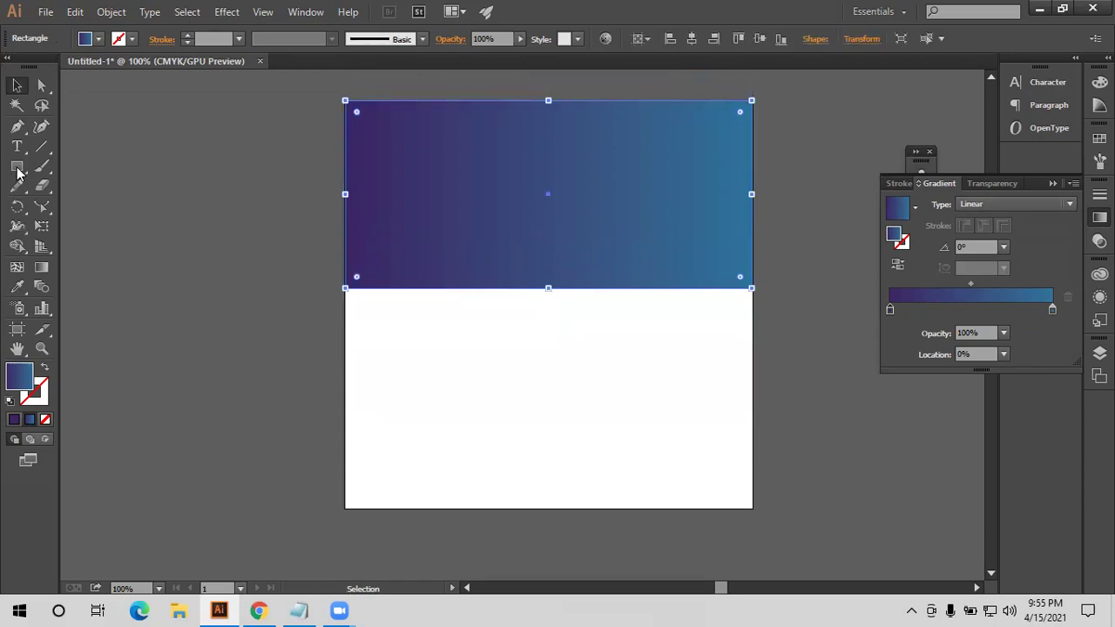
key(Delete)
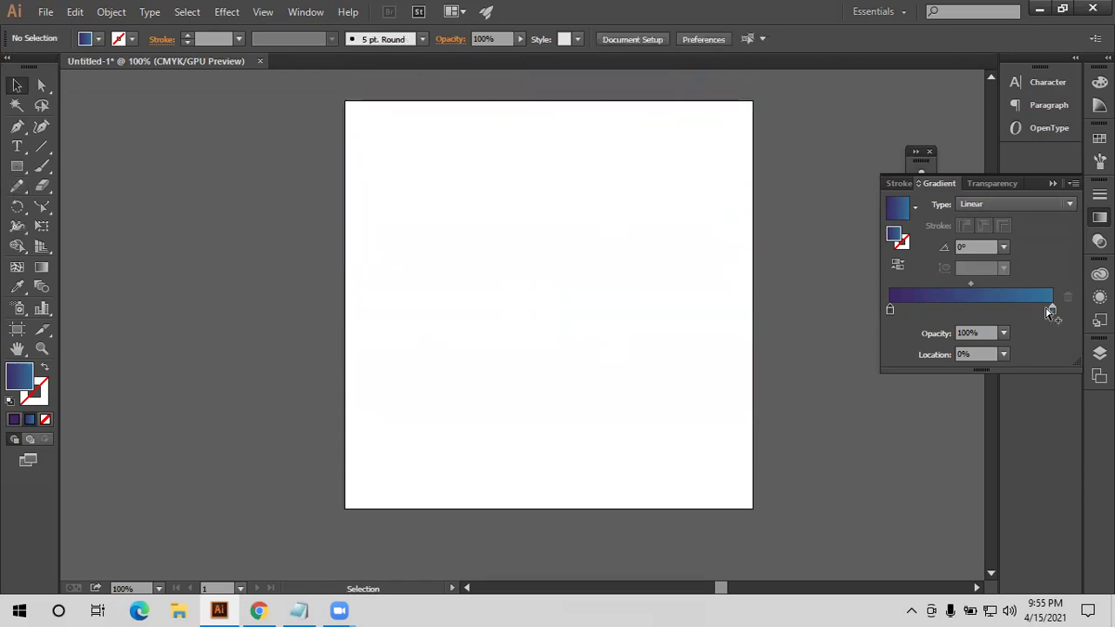
click(1070, 185)
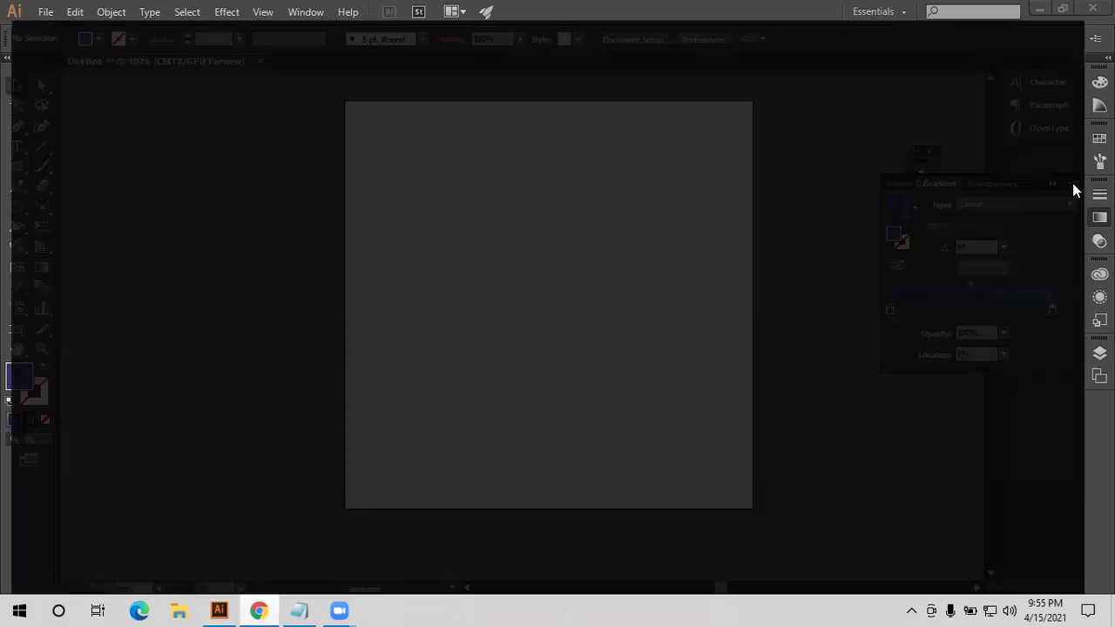
Load uigradients.com in a new Chrome tab using the 'ui' address-bar suggestion
key(ctrl+t)
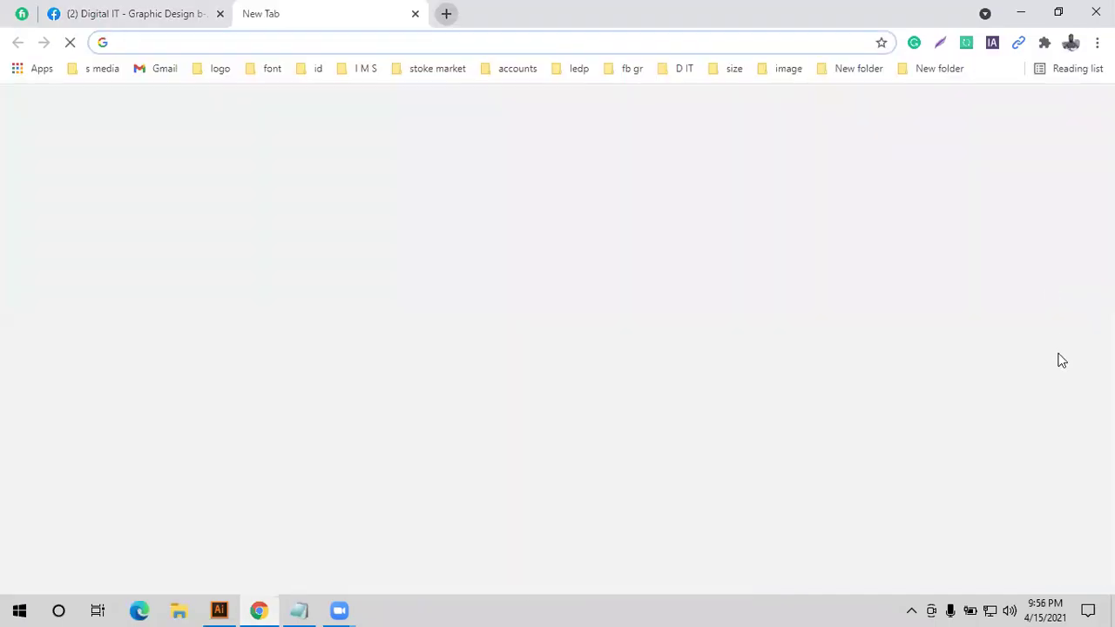
text(ui)
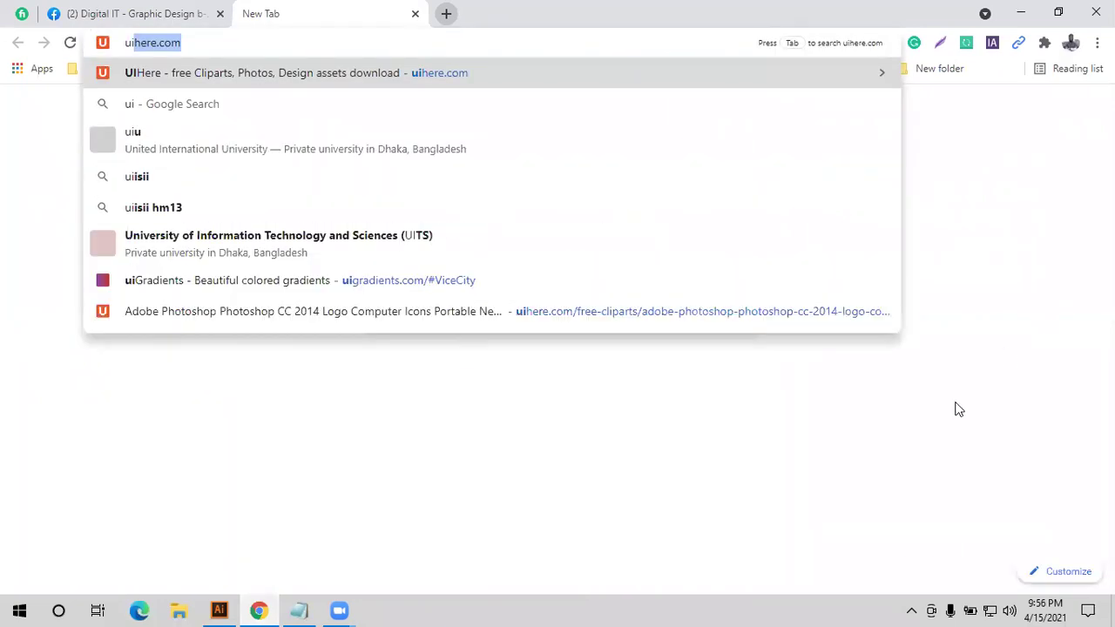
key(Down)
key(Down)
key(Down)
key(Return)
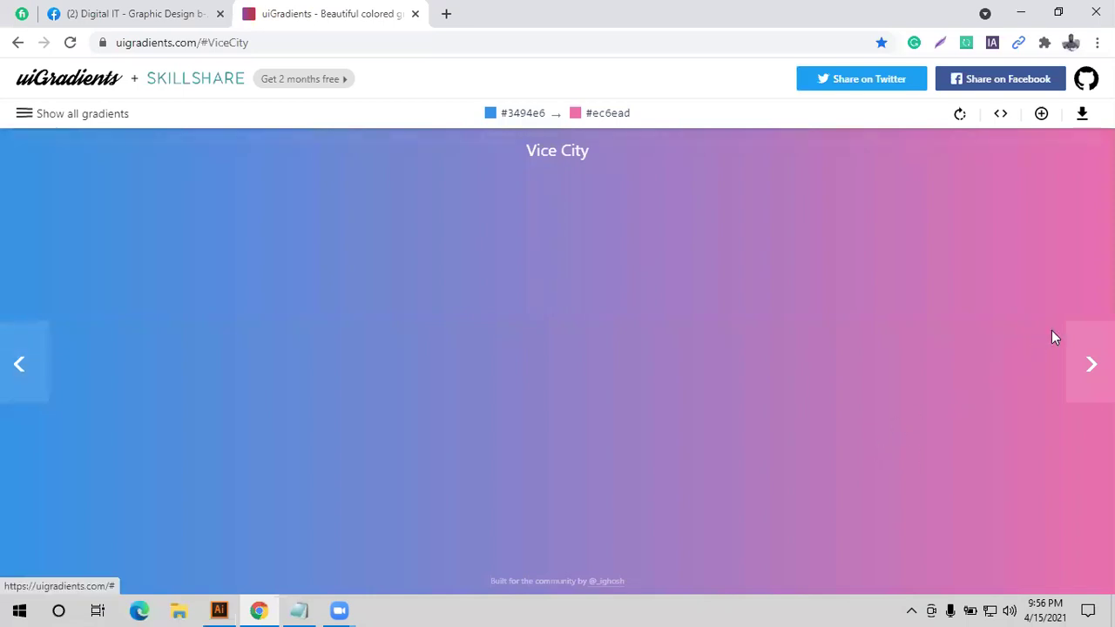
Open the Moonlit Asteroid gradient (#0f2027, #203a43, #2c5364) on uiGradients
scroll(1051, 337, down, 1)
scroll(1049, 336, down, 2)
key(Return)
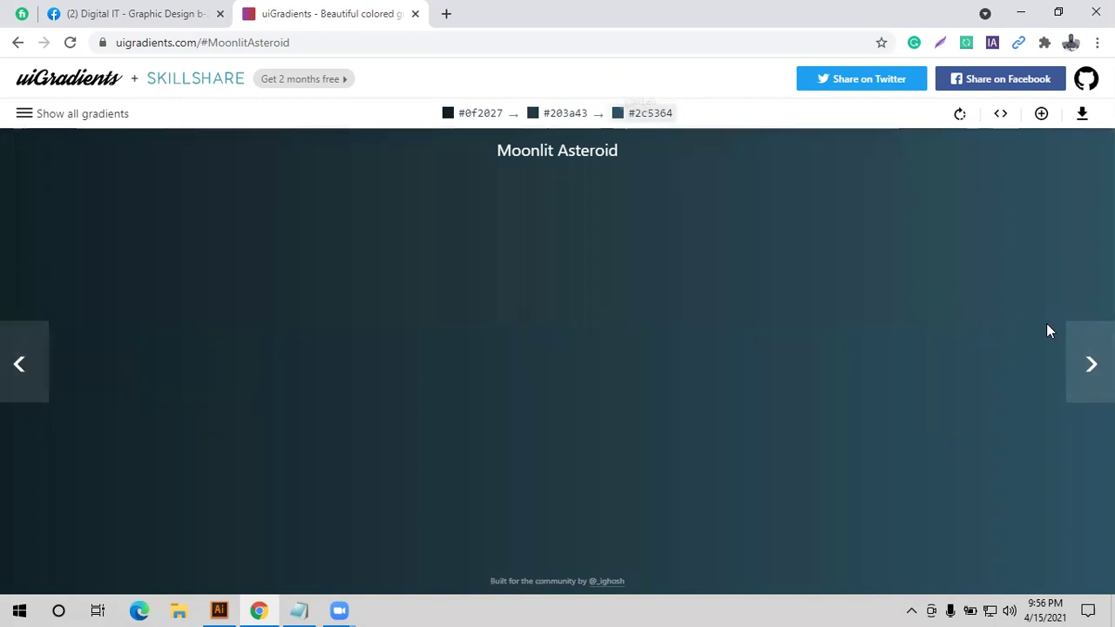
Back in Illustrator, draw a 499×189 px rectangle across the lower artboard
key(alt+Tab)
key(m)
mouse_move(388, 284)
mouse_down()
mouse_move(772, 392)
mouse_move(801, 438)
mouse_move(764, 446)
mouse_up()
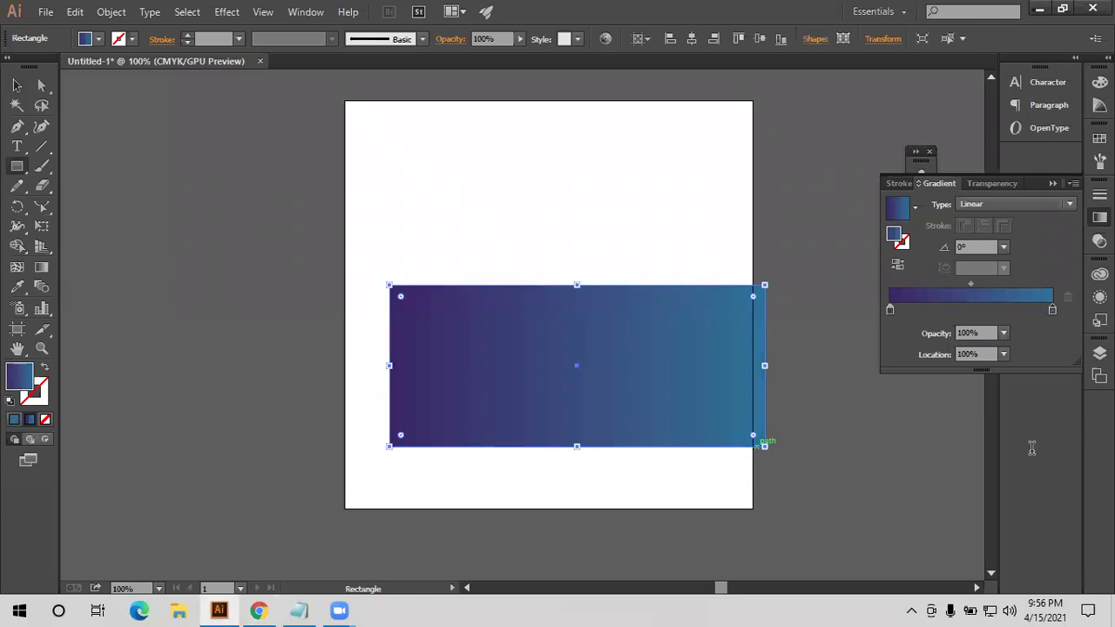
Set the right gradient stop to RGB #2C5364 by pasting the hex code
double_click(1052, 309)
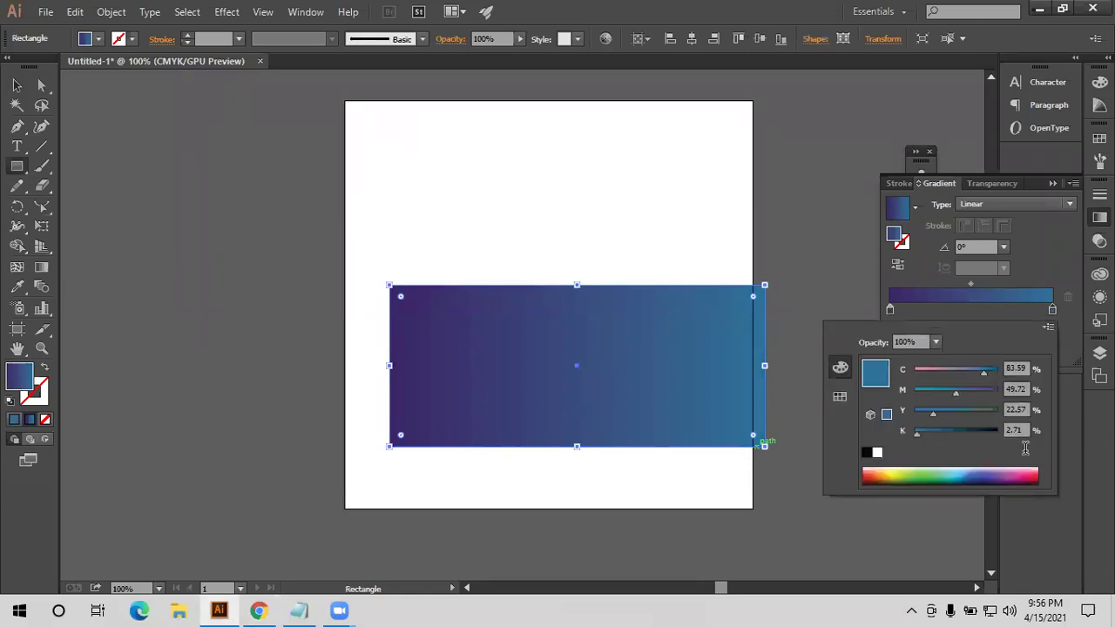
click(876, 451)
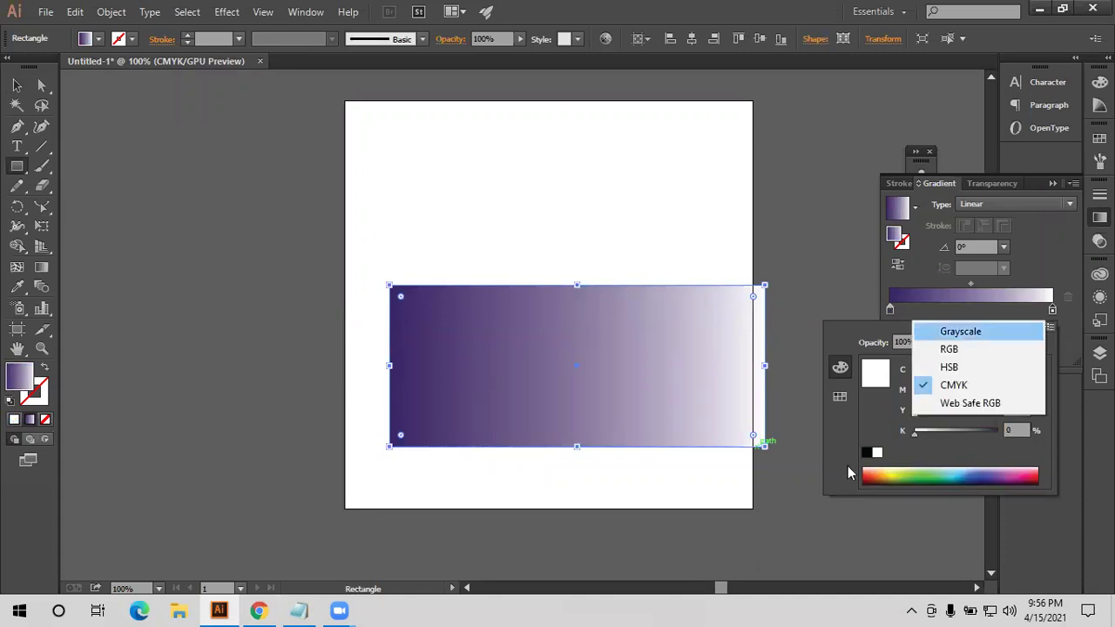
key(Return)
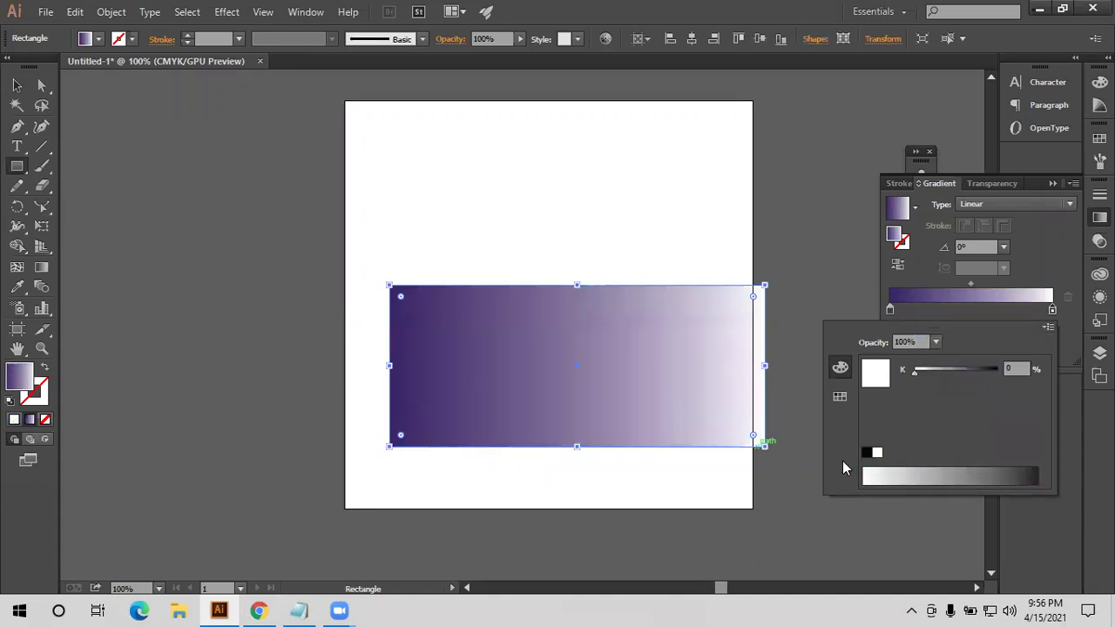
key(Down)
key(Return)
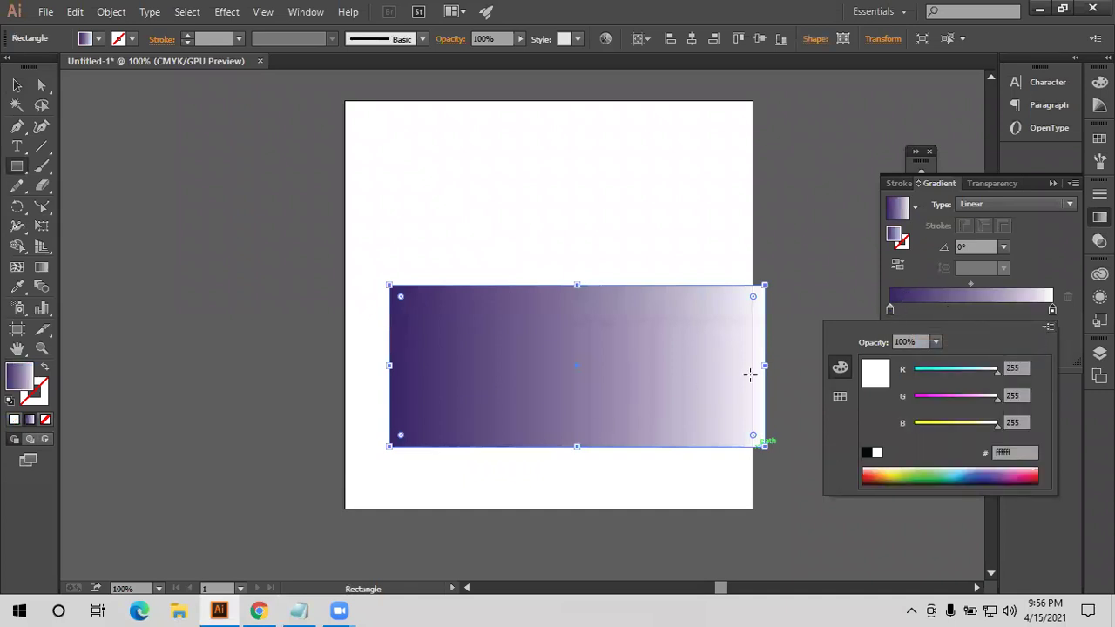
key(Tab)
text(#2C5364)
key(Return)
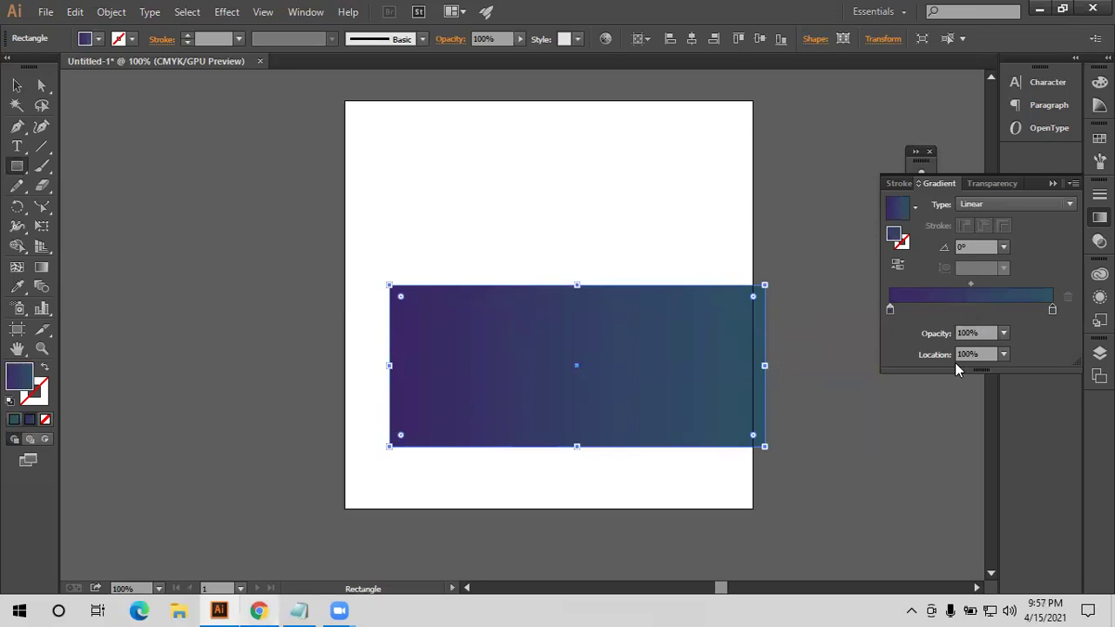
Check the Moonlit Asteroid colours and add a third gradient stop at 44.83%
key(alt+Tab)
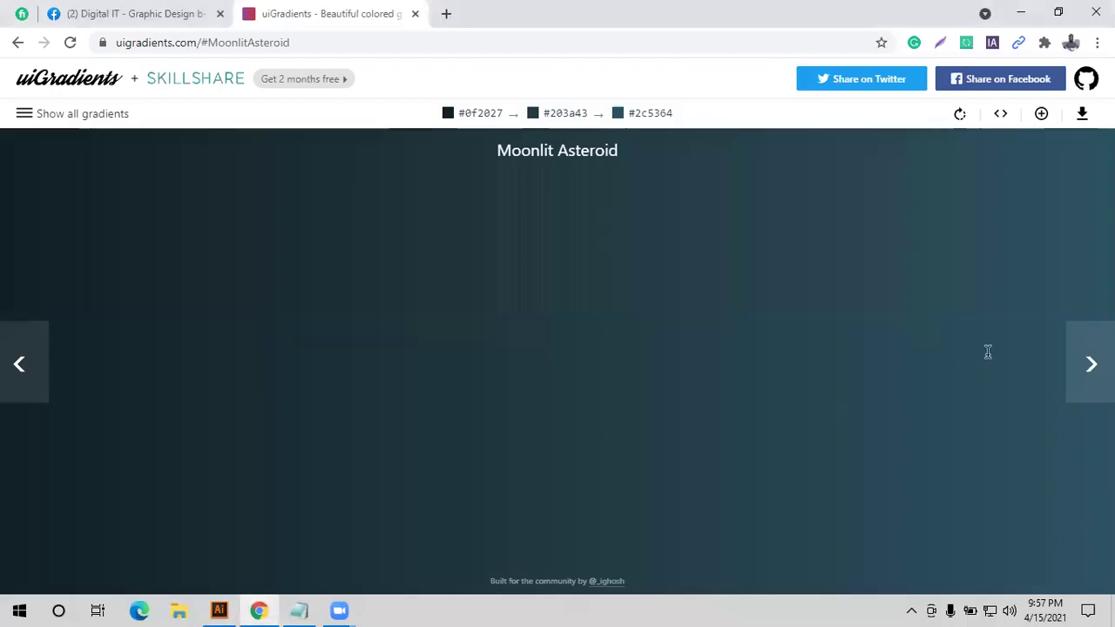
key(alt+Tab)
click(962, 310)
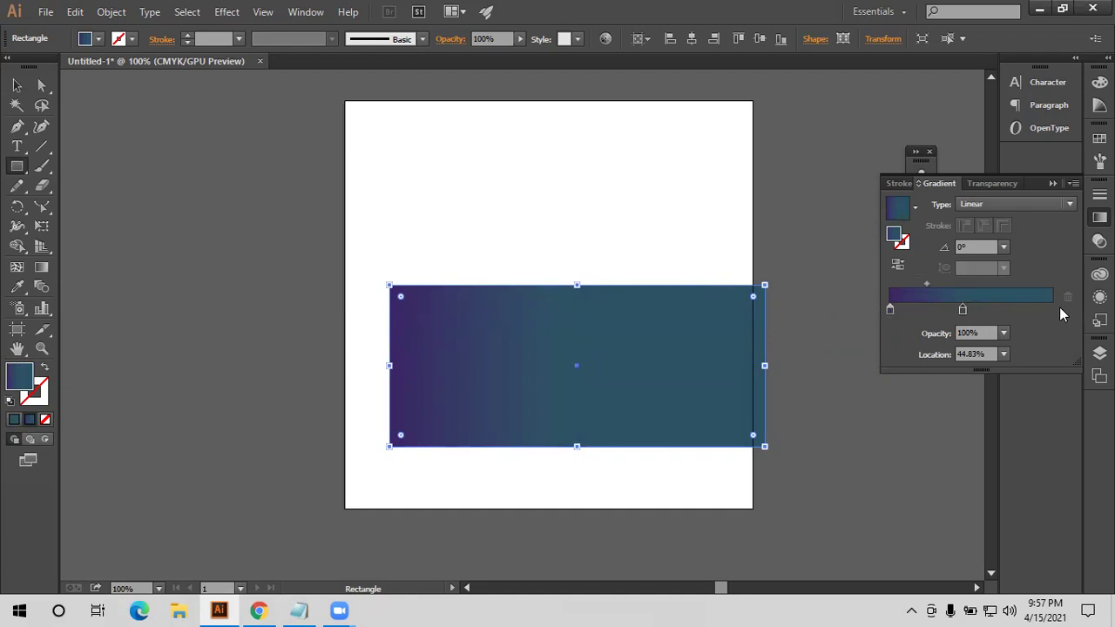
Set the middle stop's location to 50%, re-adding the stop after it slips to the end
click(962, 310)
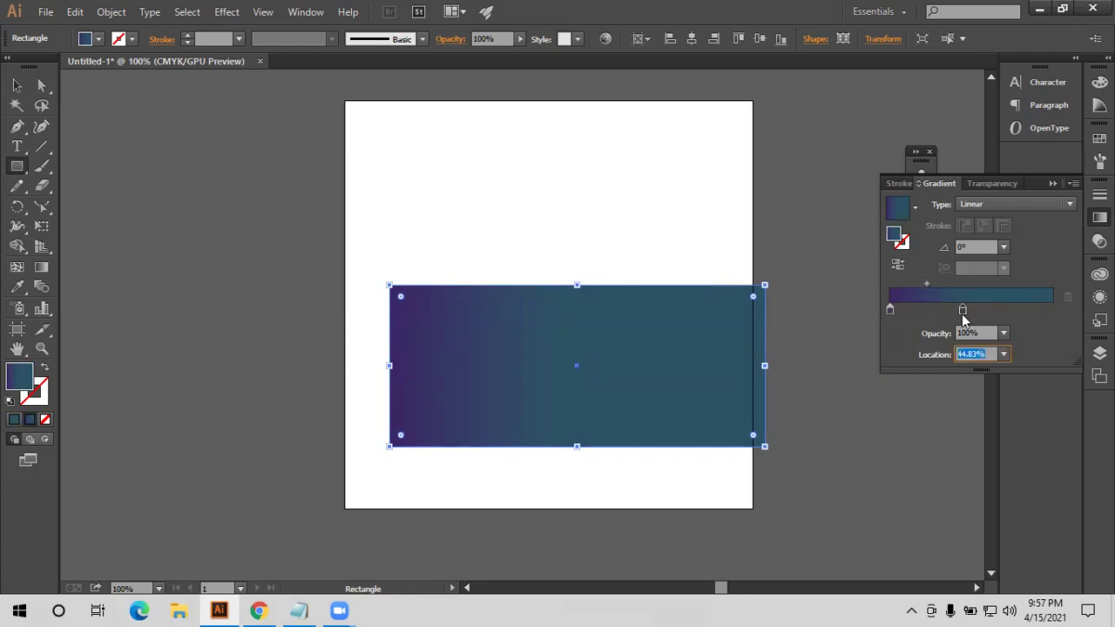
text(50)
key(Return)
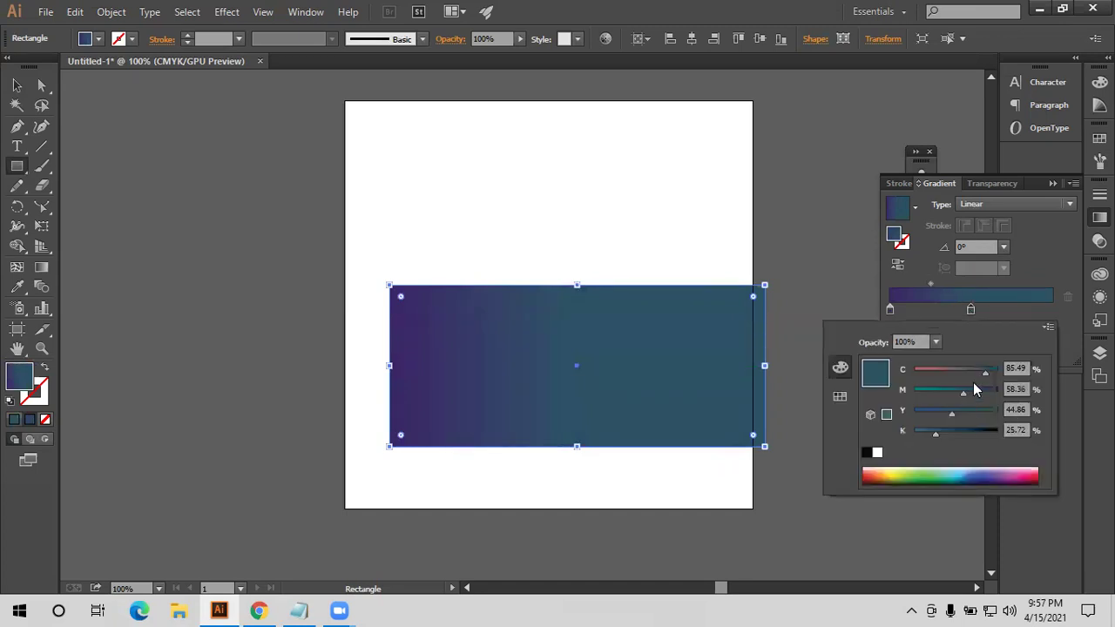
click(971, 311)
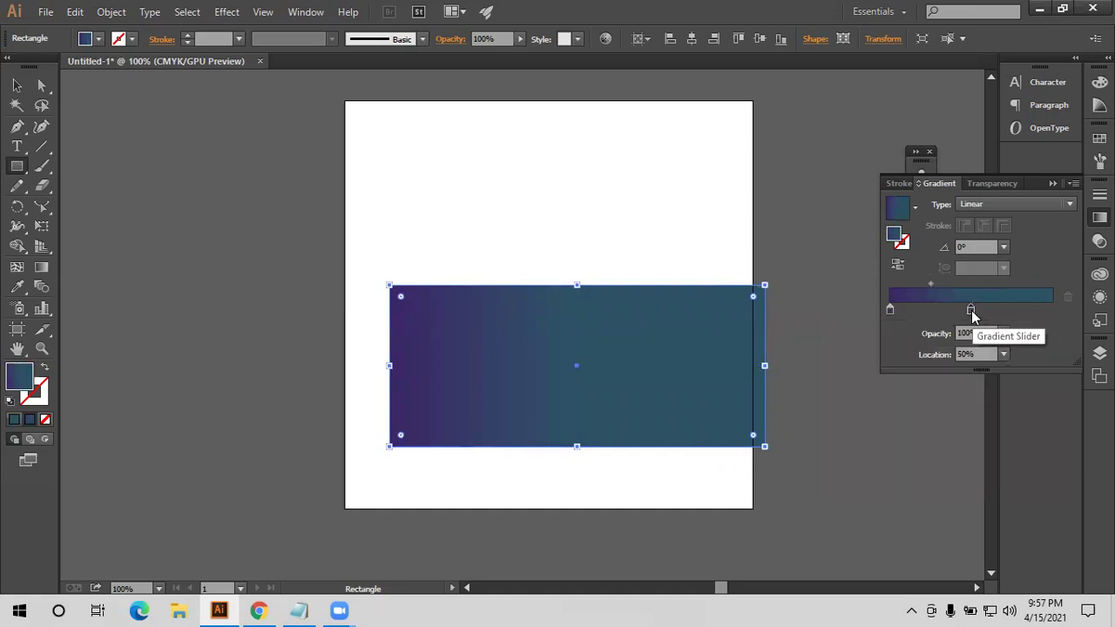
drag(971, 310, 1052, 310)
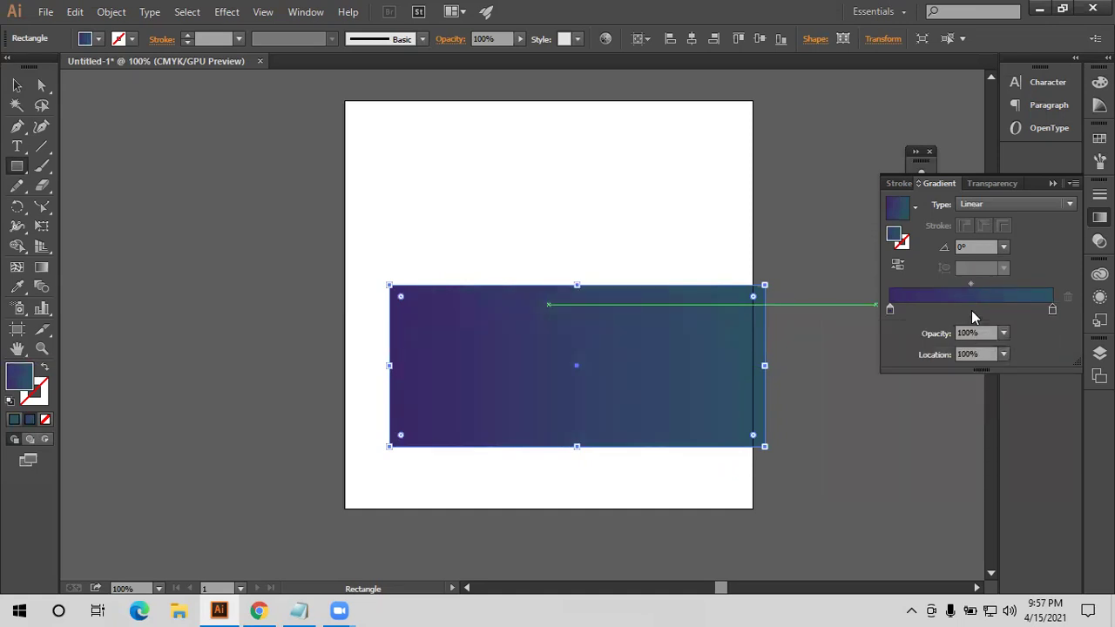
click(971, 310)
key(Tab)
text(50)
key(Return)
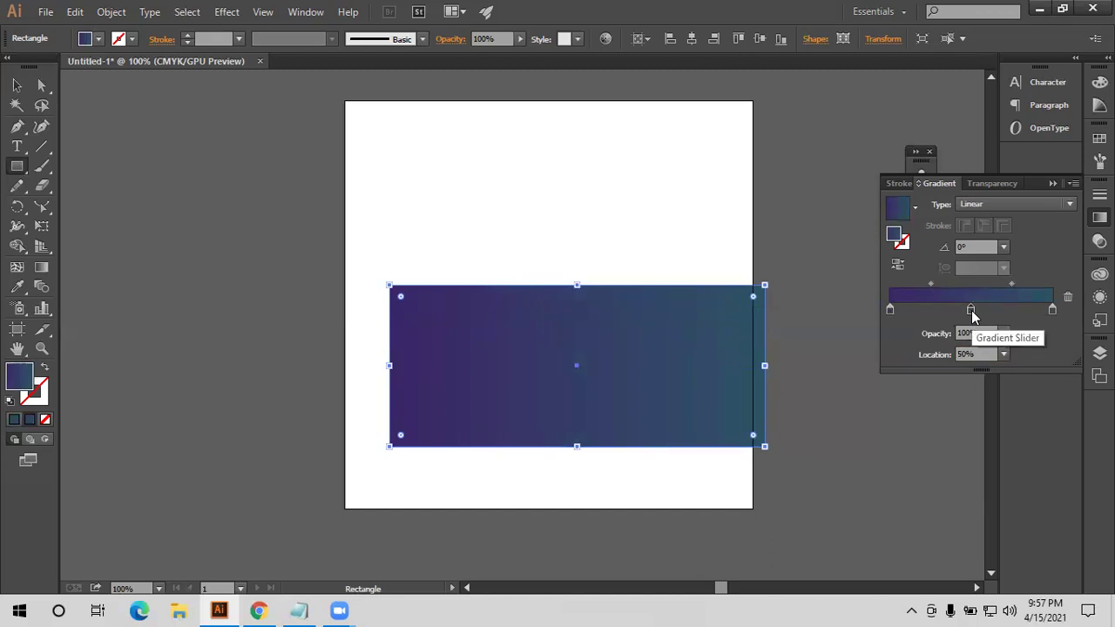
Set the middle gradient stop to a dark teal picked from the RGB spectrum
double_click(972, 310)
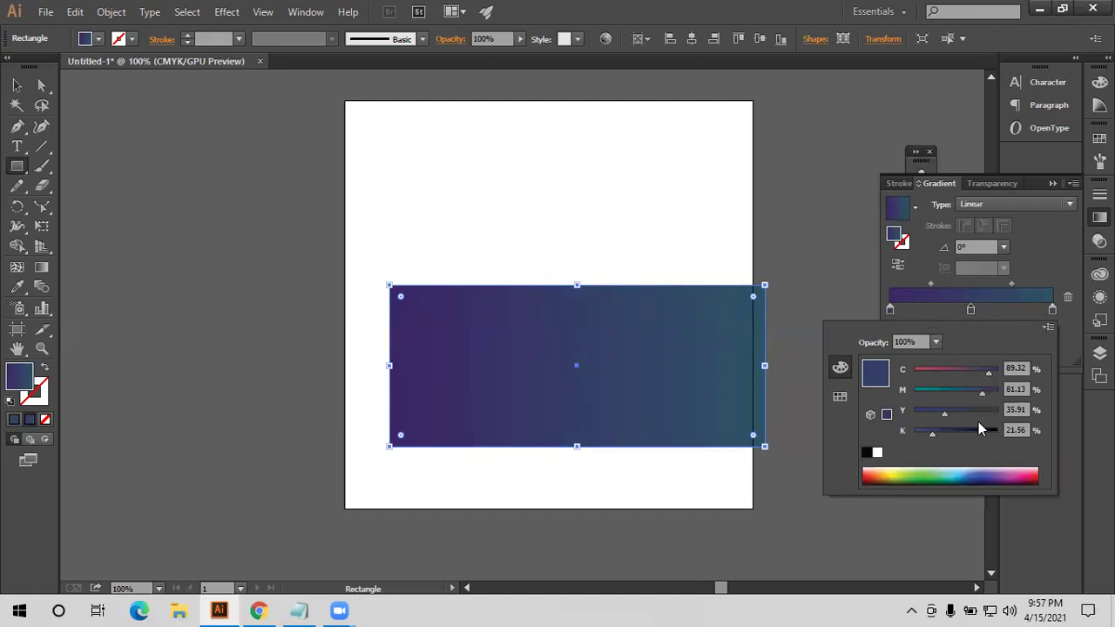
drag(931, 431, 949, 433)
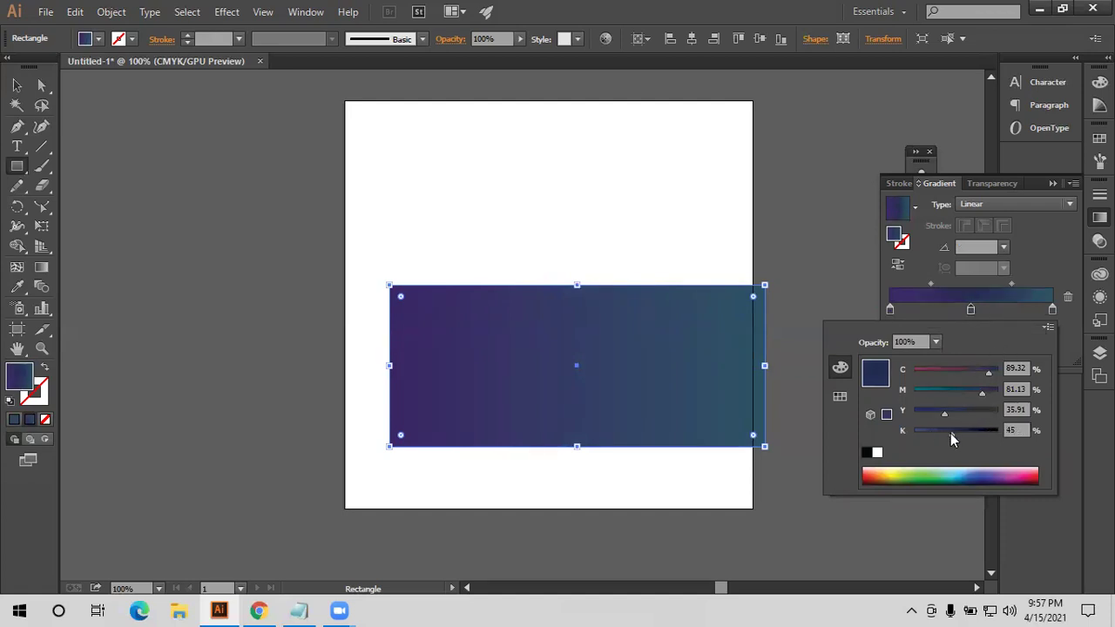
click(941, 433)
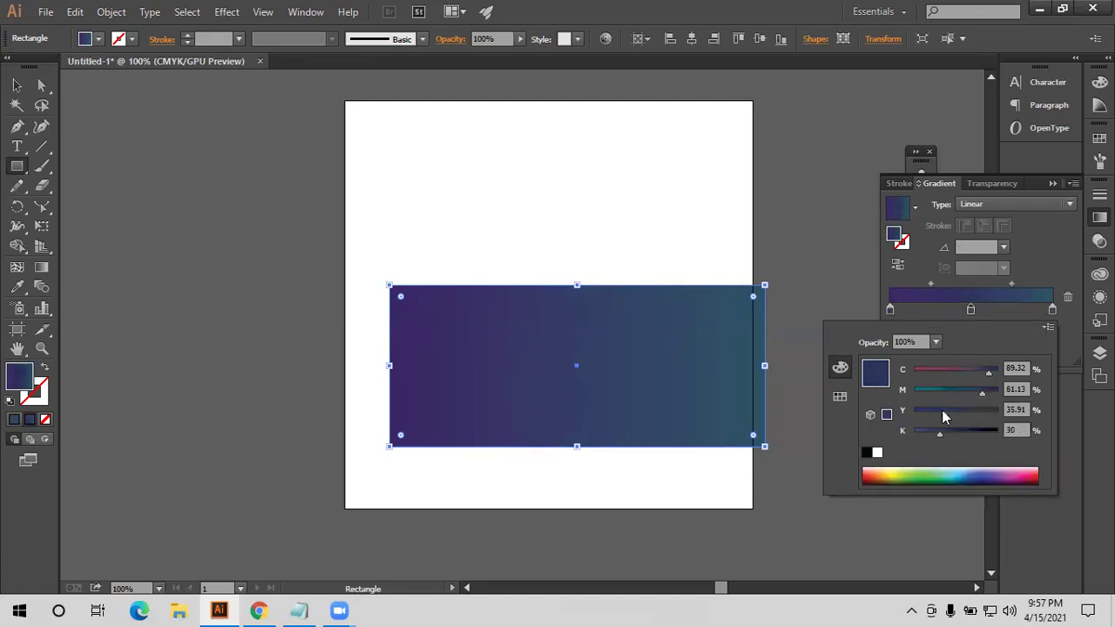
click(1047, 328)
click(956, 353)
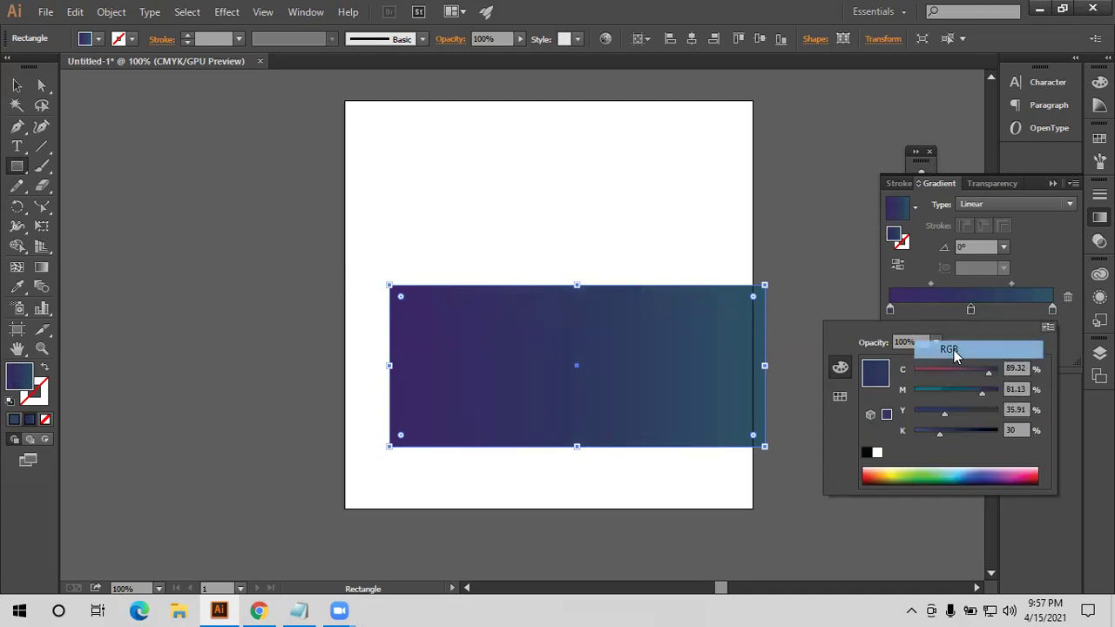
click(1027, 452)
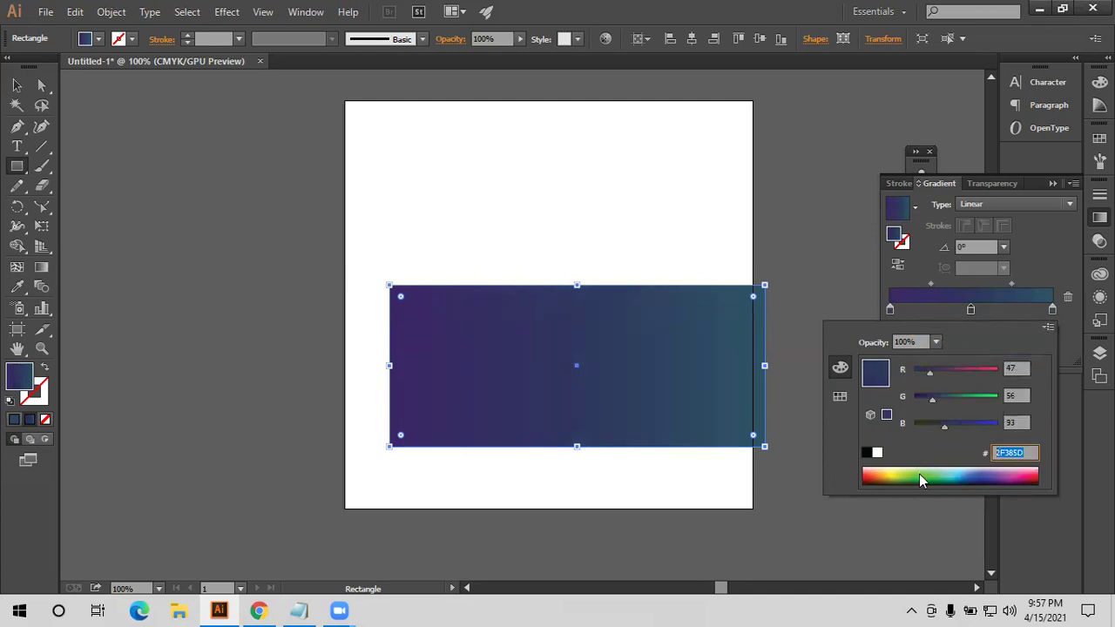
click(919, 474)
key(Return)
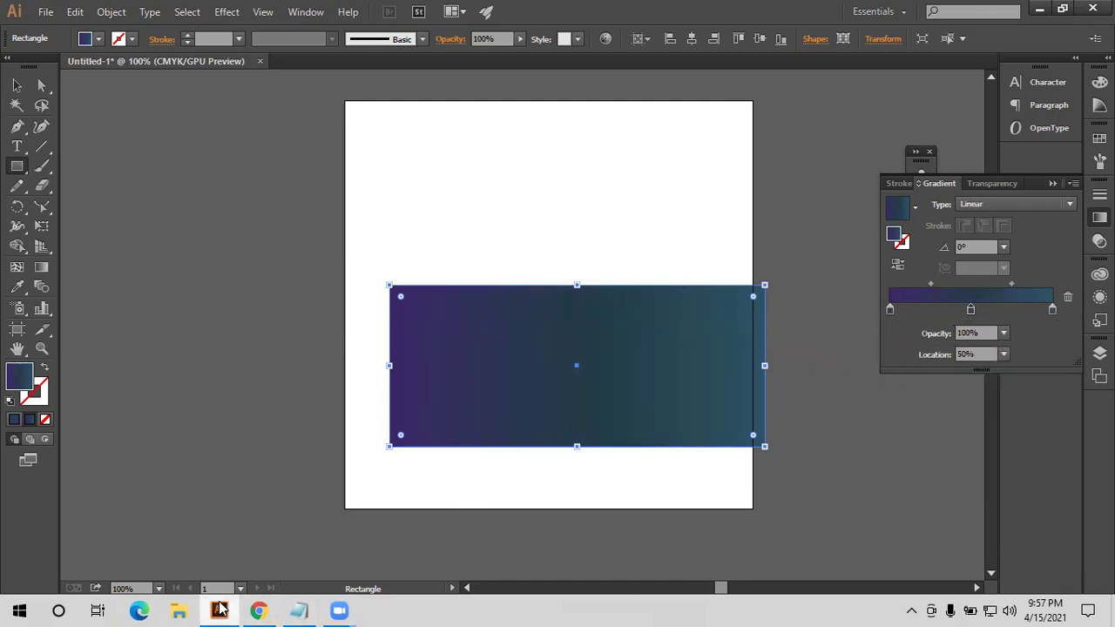
Copy the #0f2027 colour code from uiGradients and select the left stop
click(259, 611)
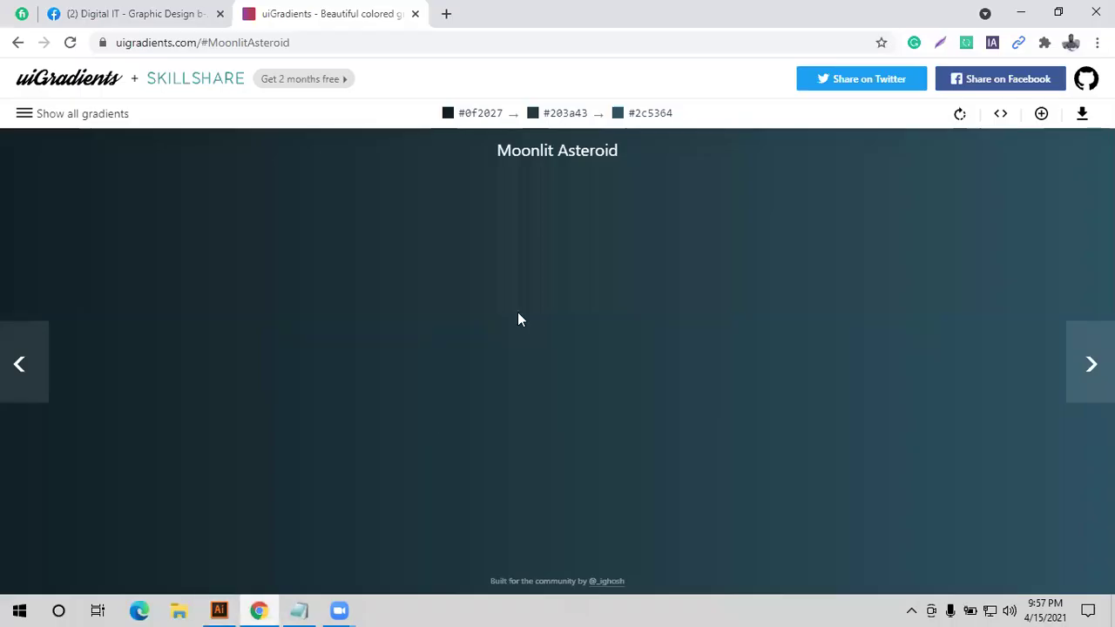
click(451, 120)
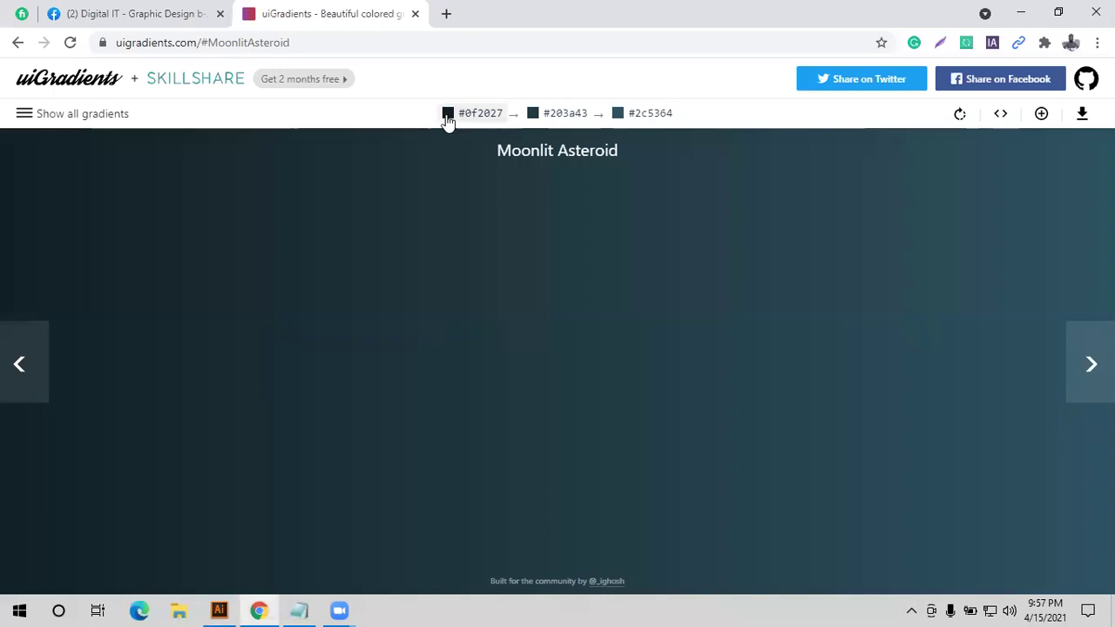
click(218, 610)
click(890, 310)
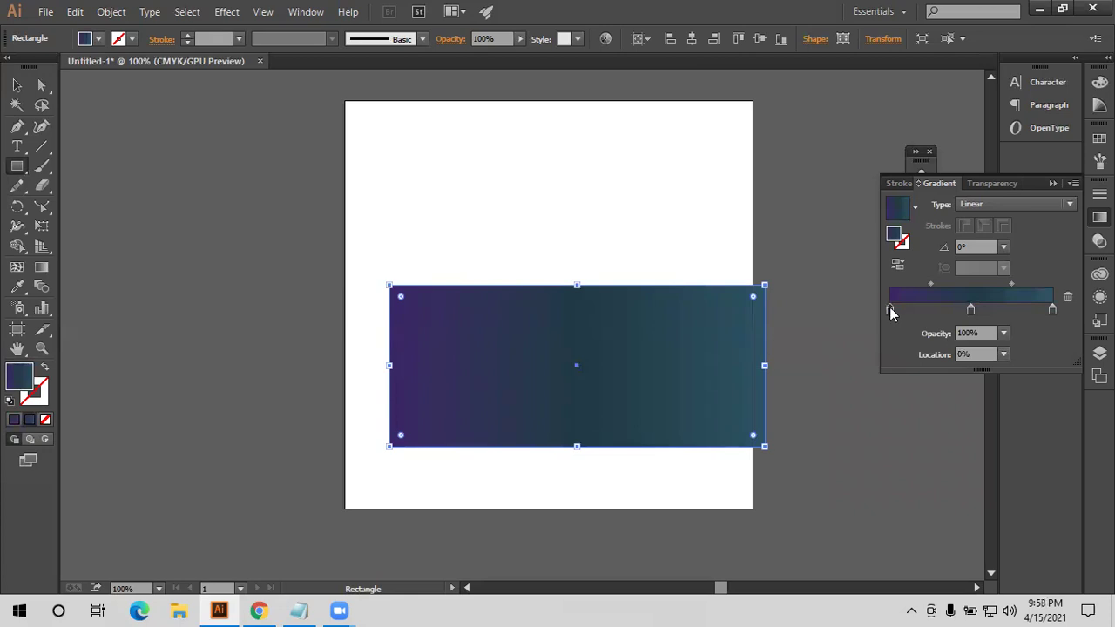
Give the left stop RGB hex 0F2027 and move the rectangle up and left
double_click(889, 310)
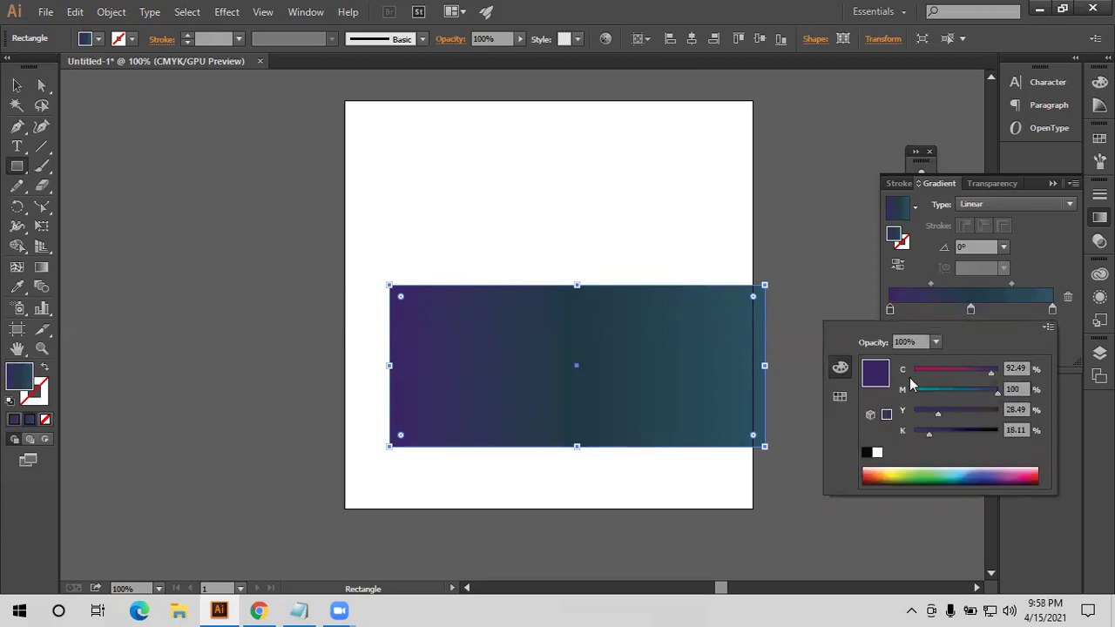
click(1046, 327)
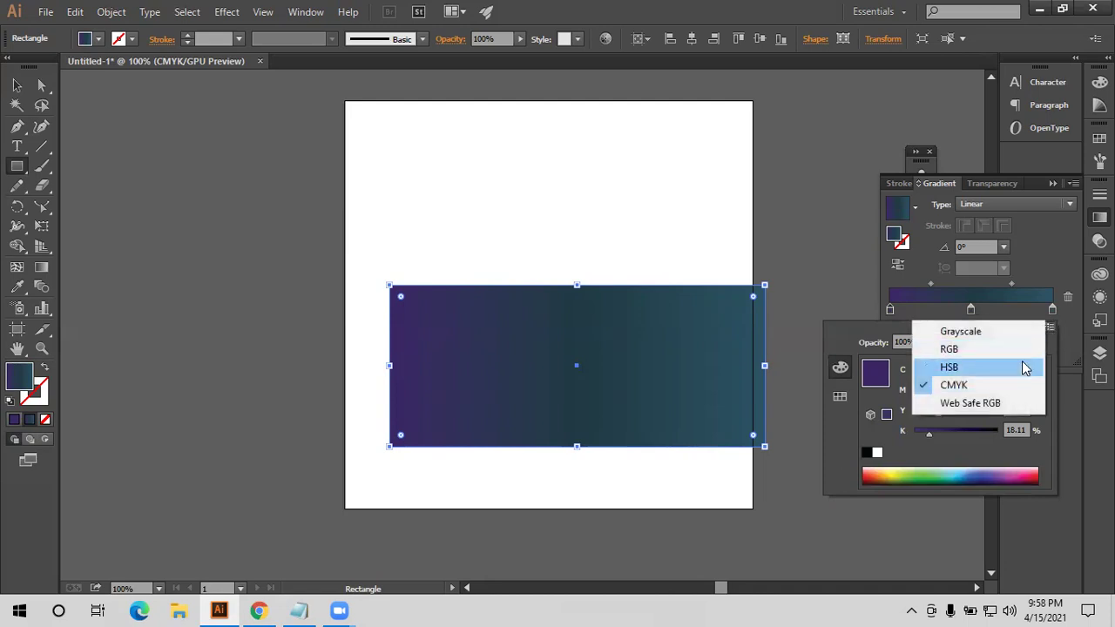
click(971, 350)
click(1030, 452)
text(0F2027)
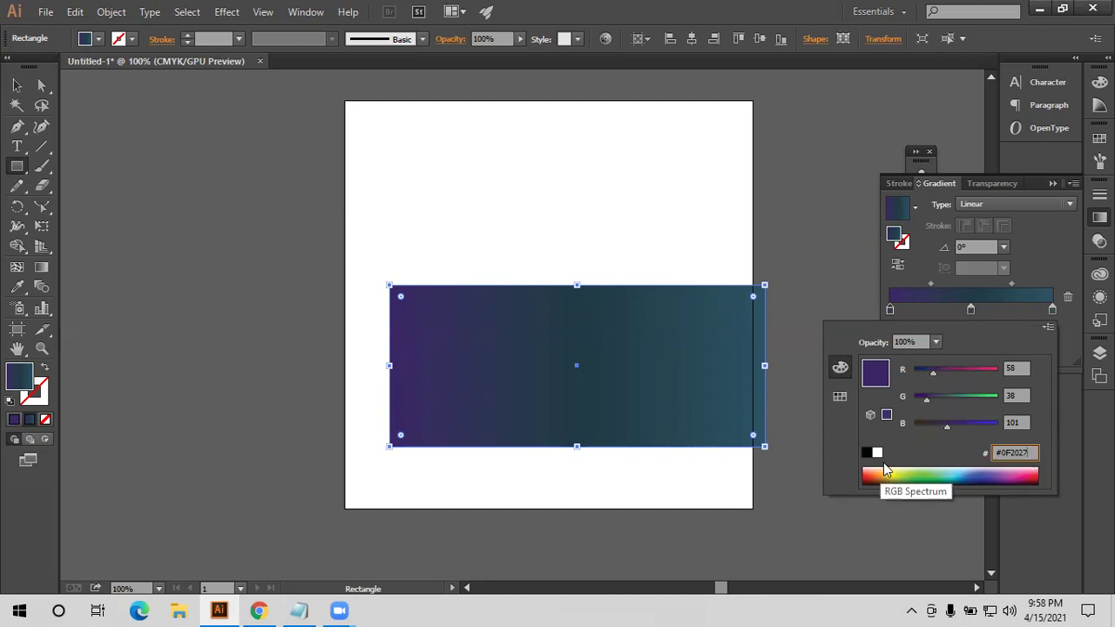
key(Return)
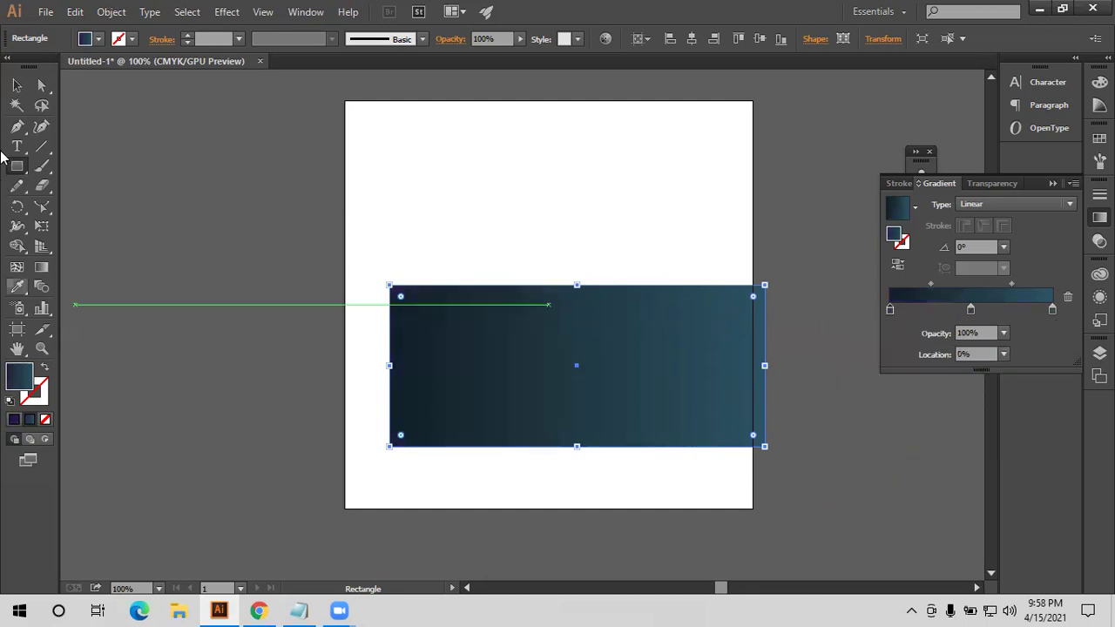
click(17, 87)
drag(464, 369, 424, 283)
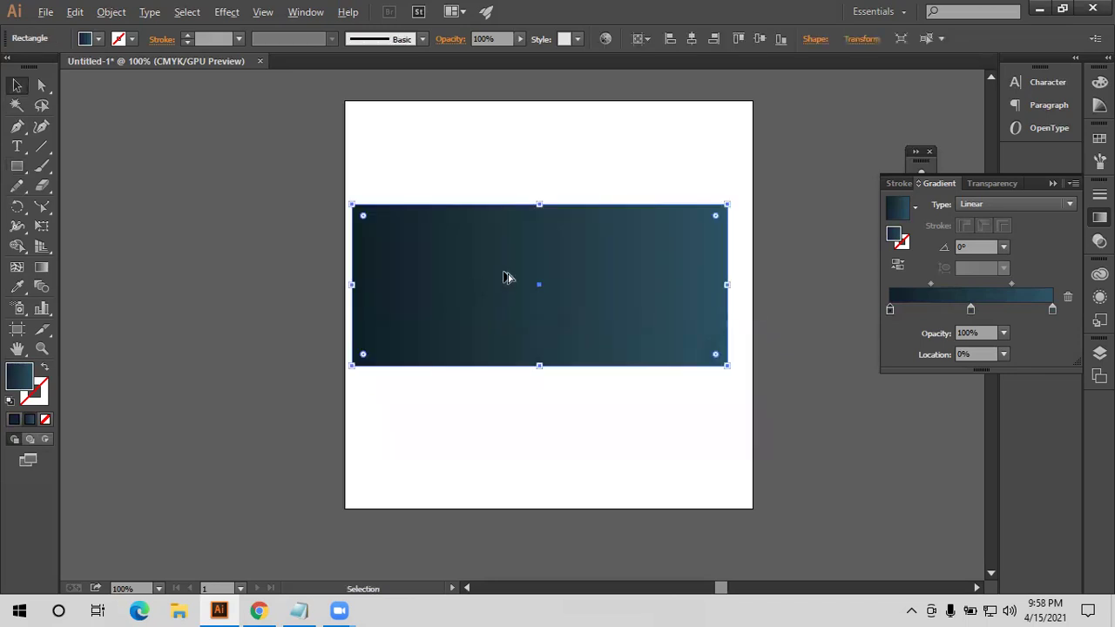
Try a vertical, top-to-bottom gradient direction on the rectangle with the Gradient tool
scroll(505, 277, up, 1)
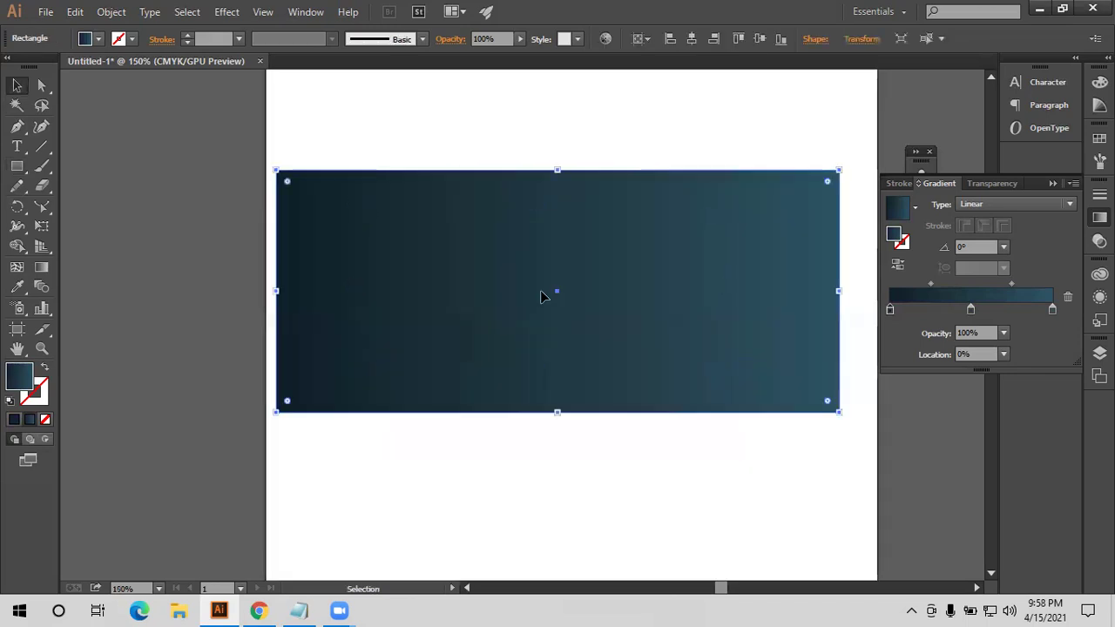
click(1053, 183)
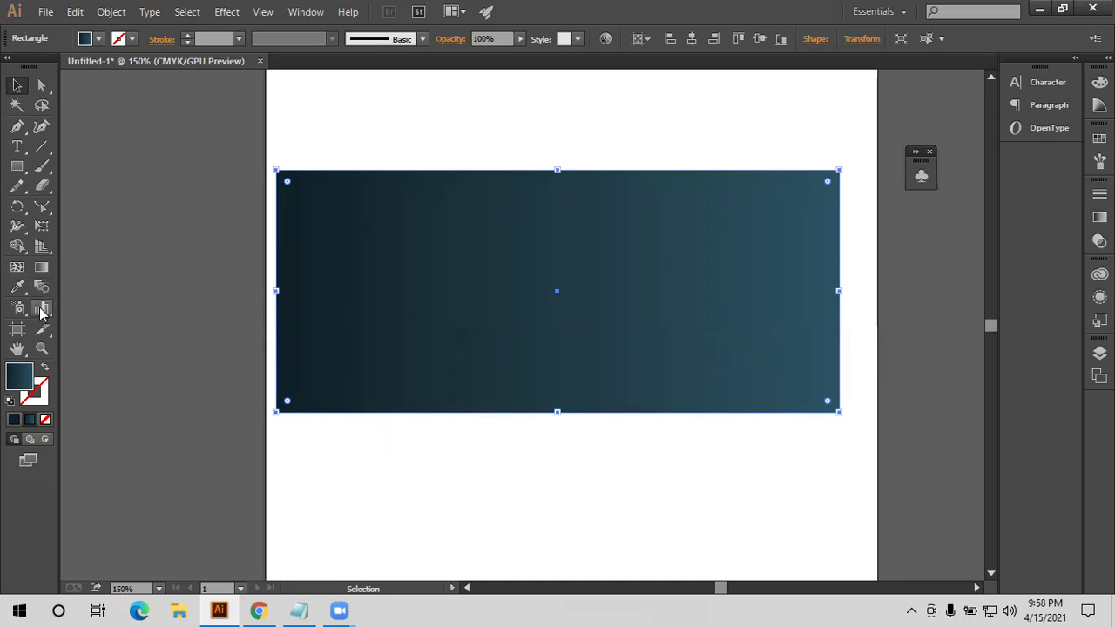
click(41, 267)
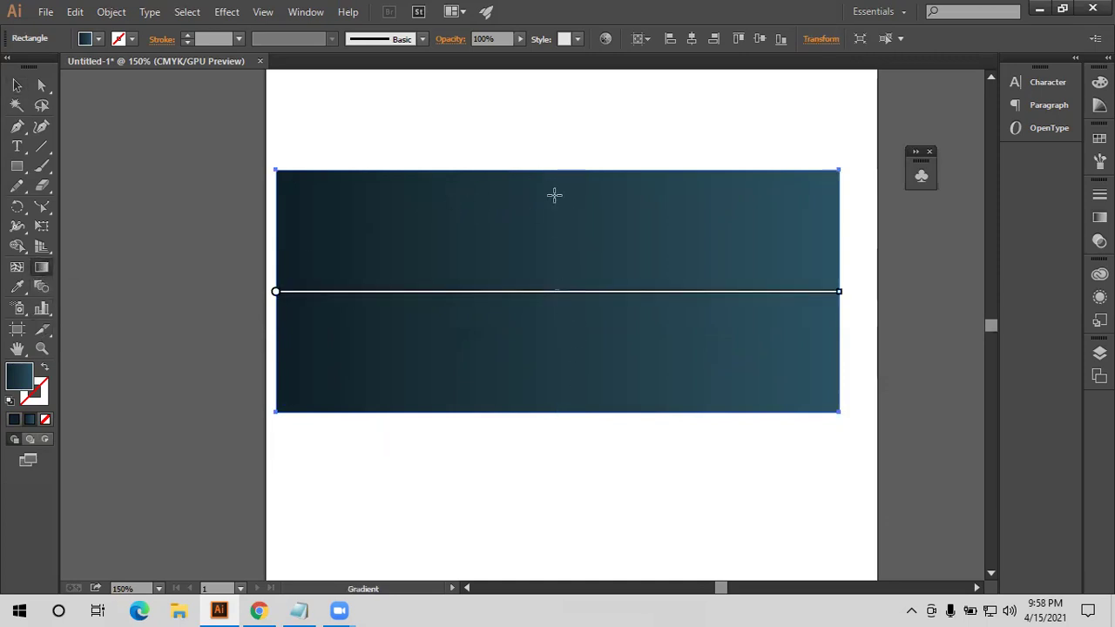
drag(559, 171, 557, 414)
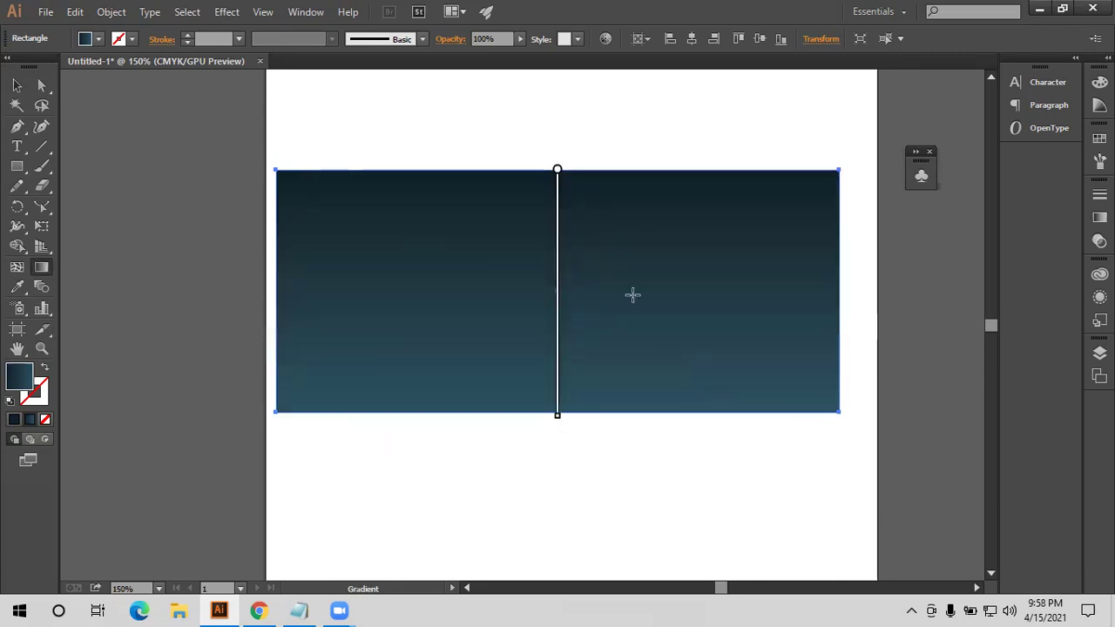
click(1099, 217)
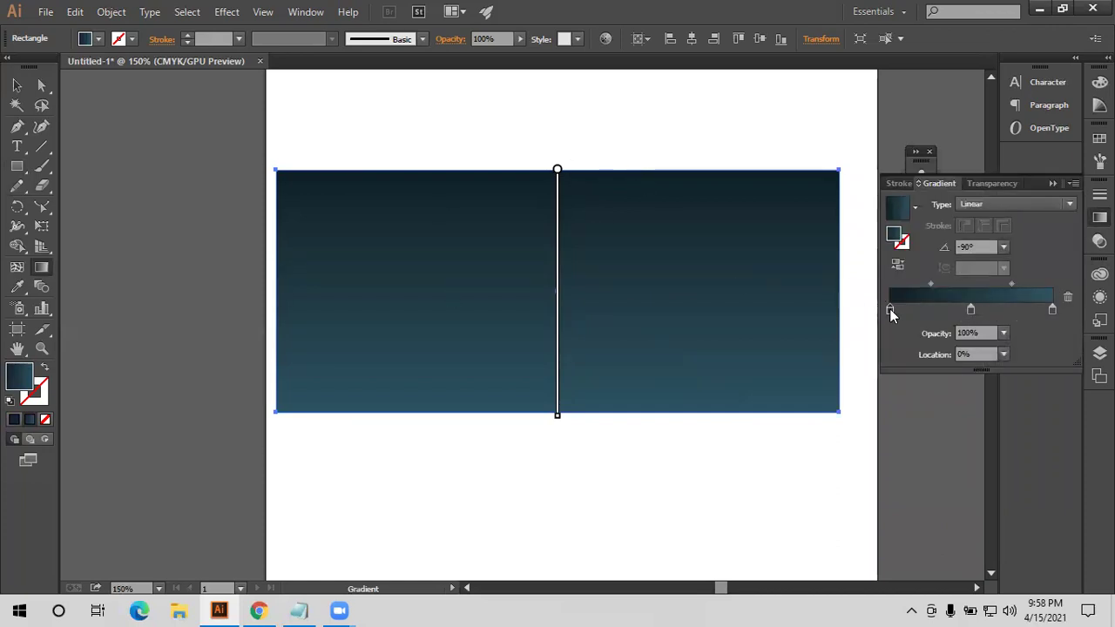
Test horizontal and diagonal gradient directions, then settle on a horizontal gradient ending near the right edge
mouse_move(306, 297)
mouse_down()
mouse_move(881, 297)
mouse_move(838, 293)
mouse_up()
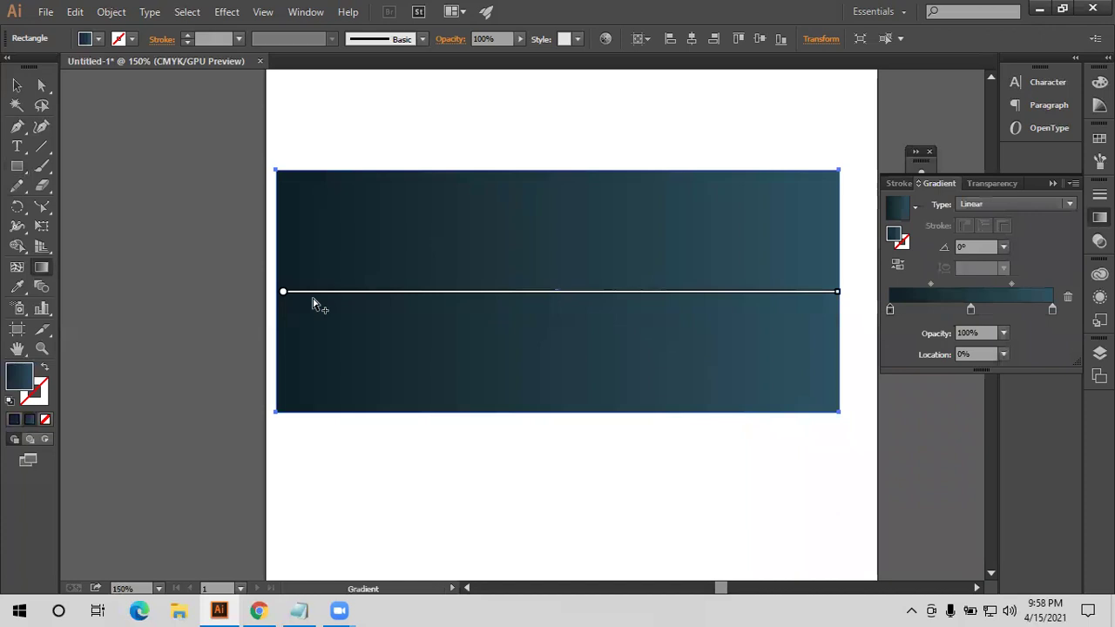
mouse_move(579, 264)
mouse_down()
mouse_move(270, 418)
mouse_move(277, 427)
mouse_up()
drag(477, 335, 765, 175)
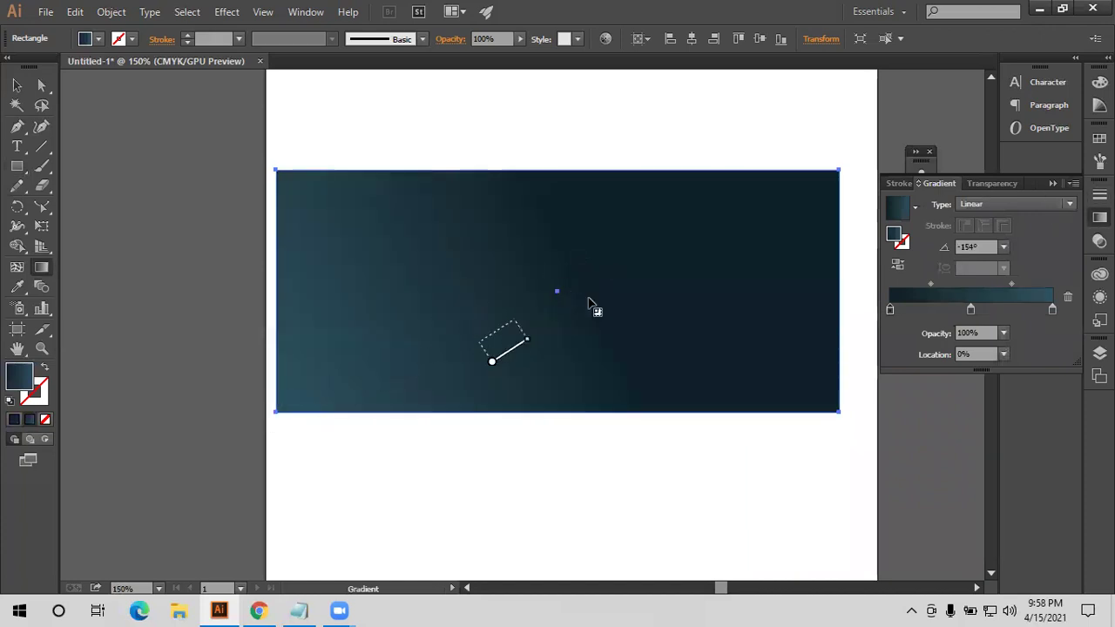
key(ctrl+z)
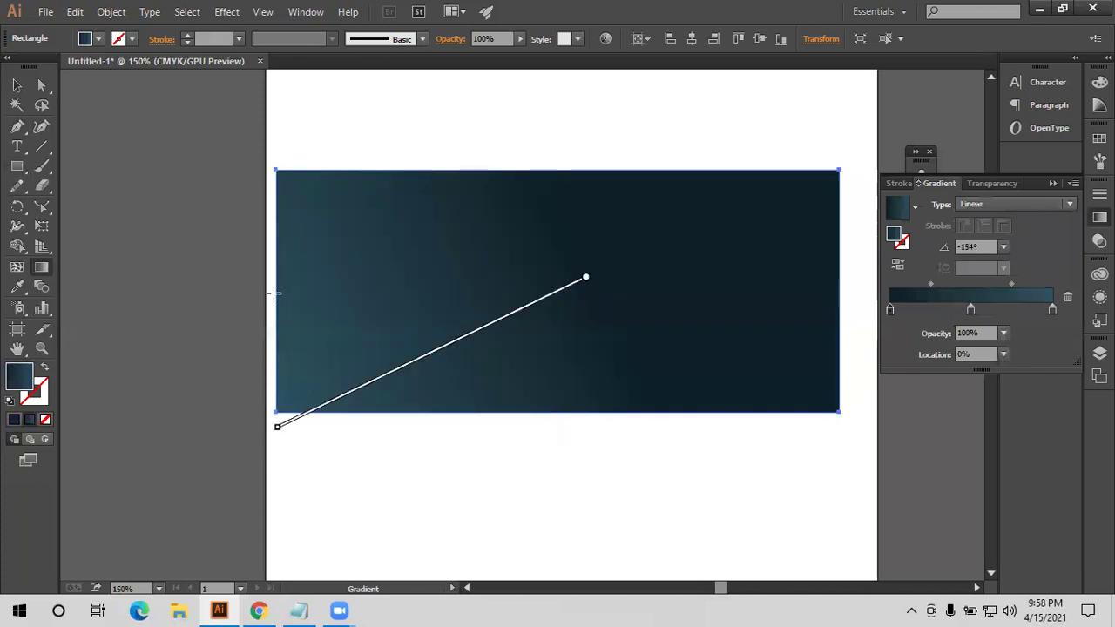
mouse_move(275, 281)
mouse_down()
mouse_move(845, 281)
mouse_move(843, 290)
mouse_up()
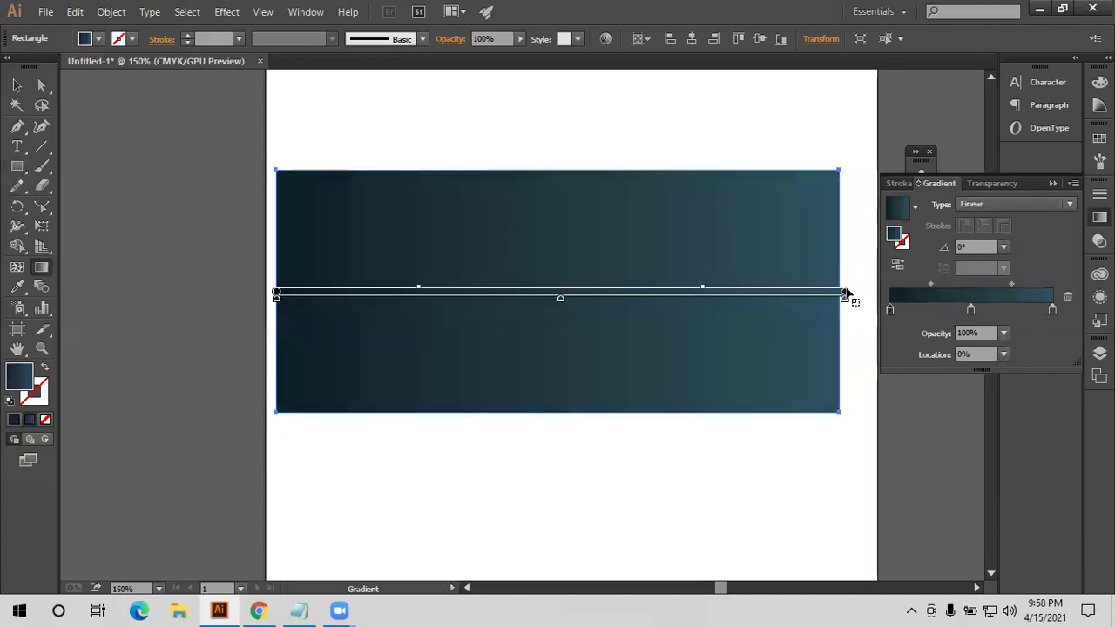
drag(834, 212, 860, 320)
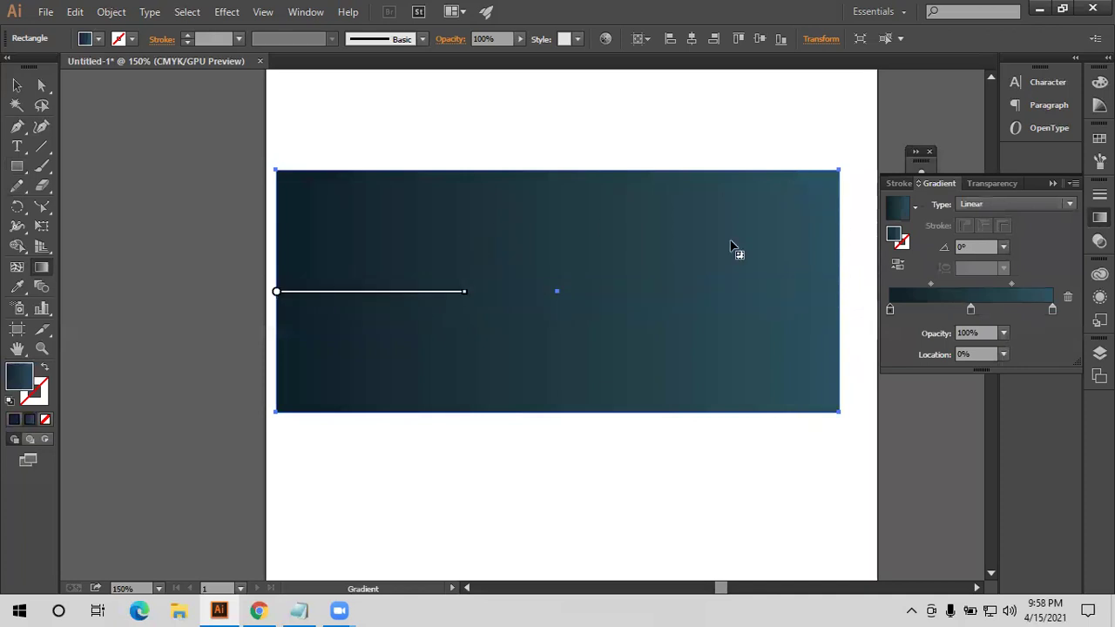
drag(851, 377, 843, 330)
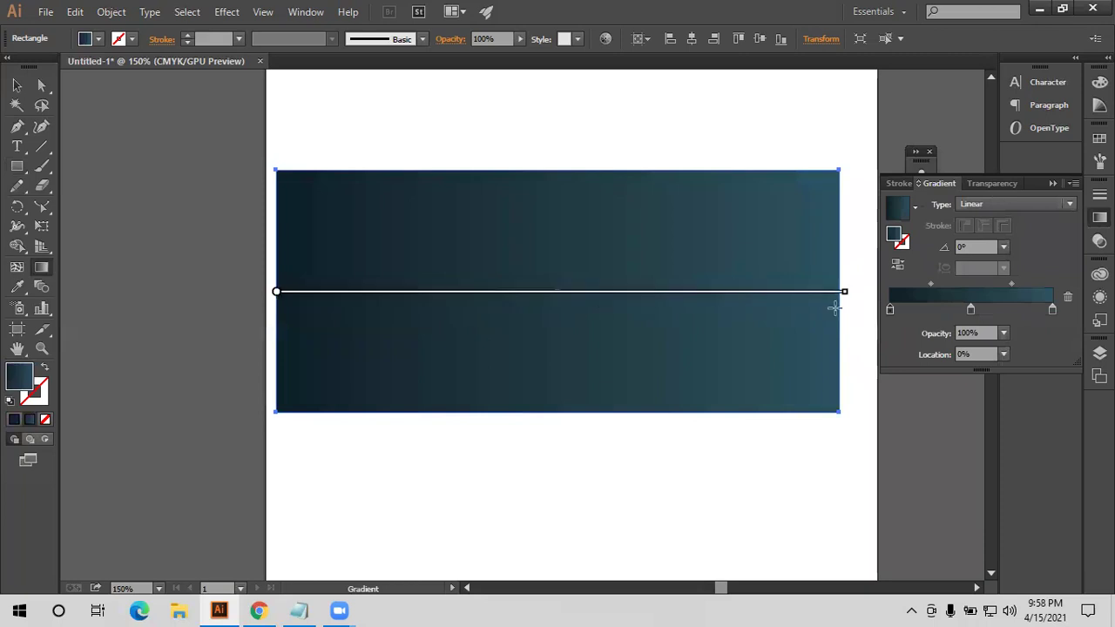
Reposition the middle colour stop and shift the midpoint to widen the light part of the blend
mouse_move(560, 296)
drag(562, 301, 389, 299)
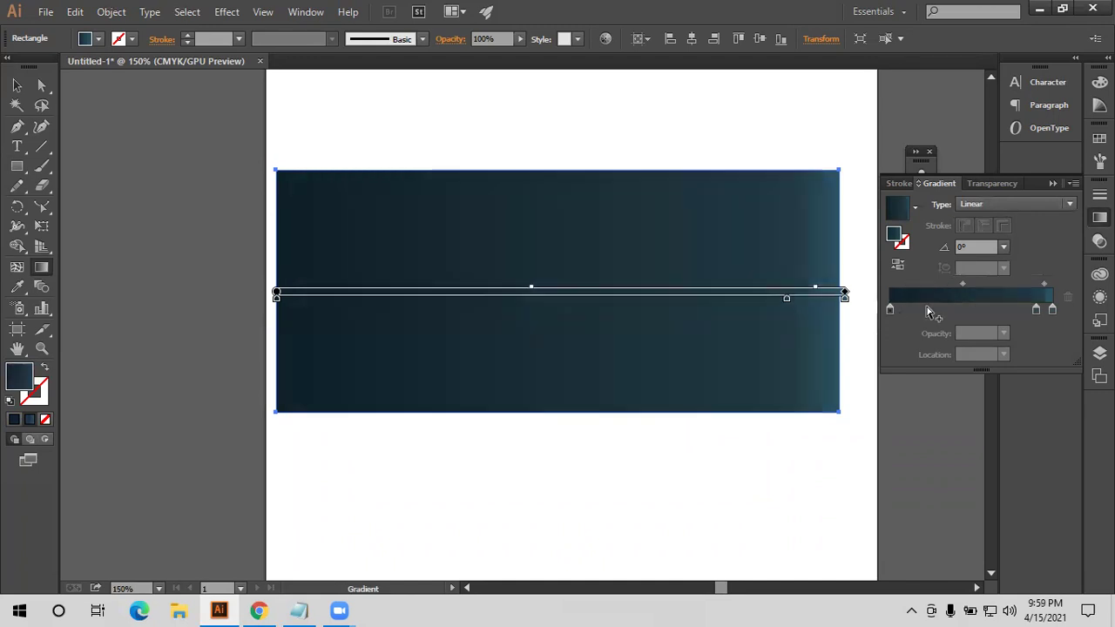
drag(618, 311, 783, 299)
drag(783, 301, 522, 303)
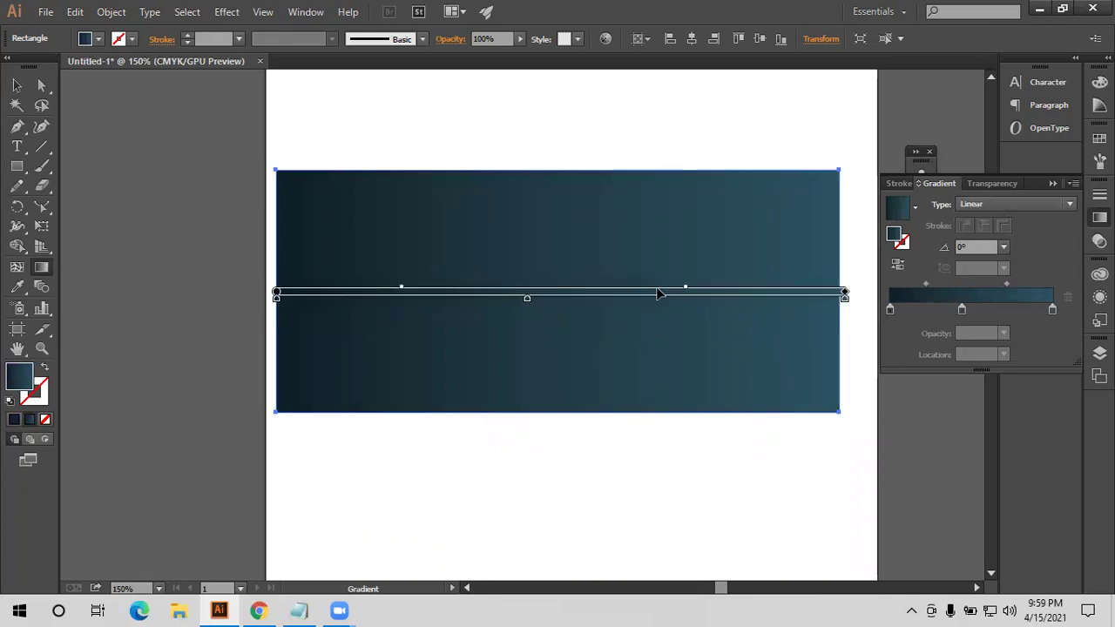
drag(688, 290, 568, 290)
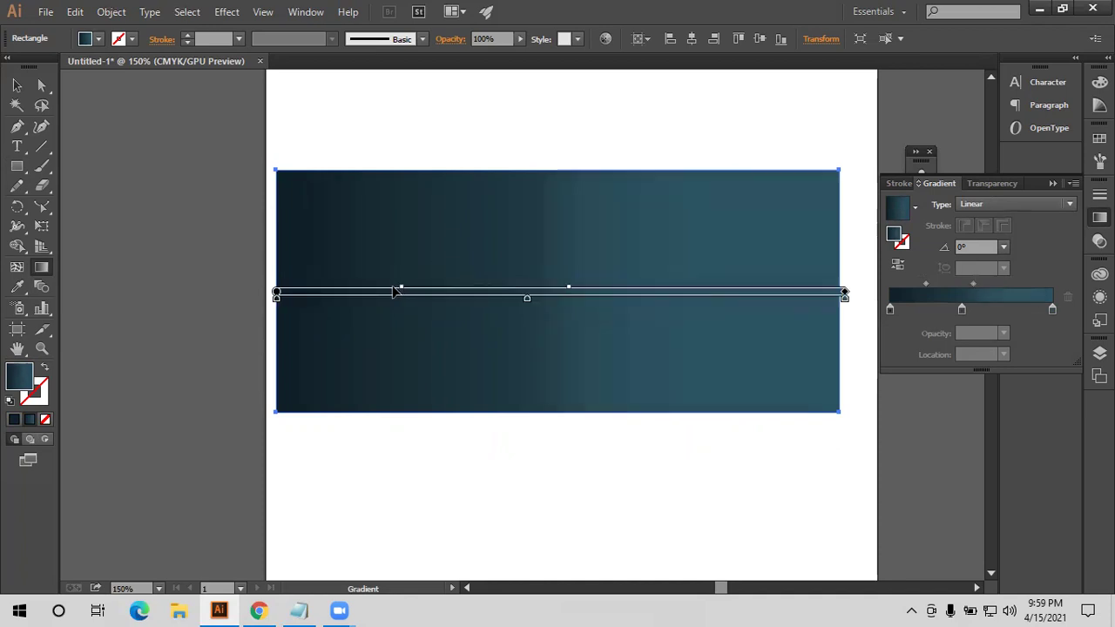
drag(404, 289, 515, 288)
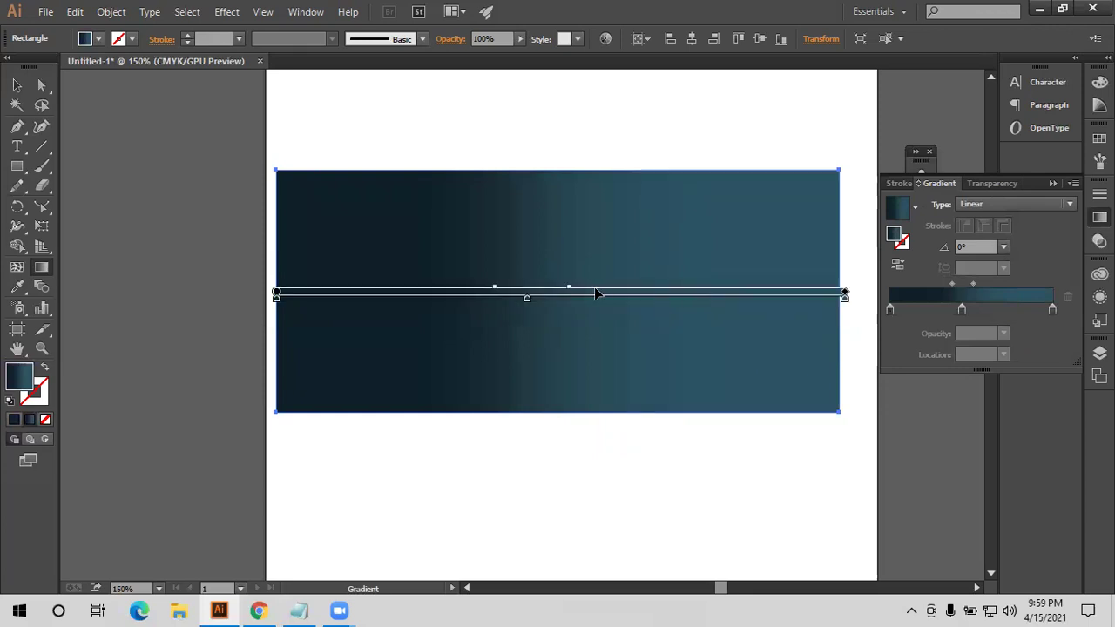
Redraw the gradient horizontally at about 0.8° with its midpoint near 27.85%, and select the rectangle
drag(774, 205, 307, 392)
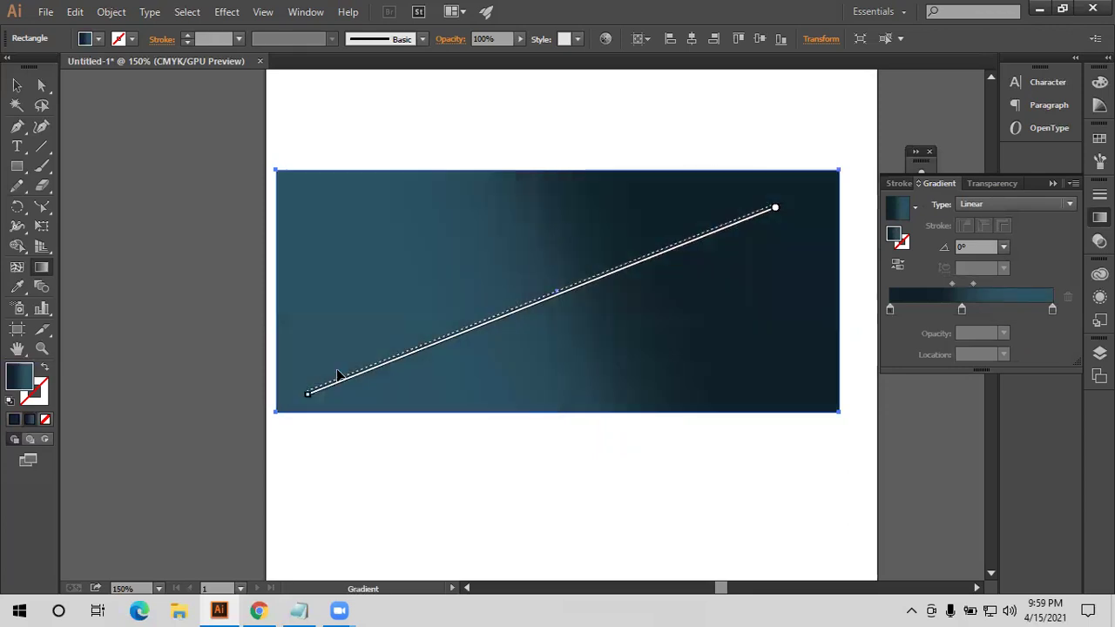
drag(266, 294, 814, 288)
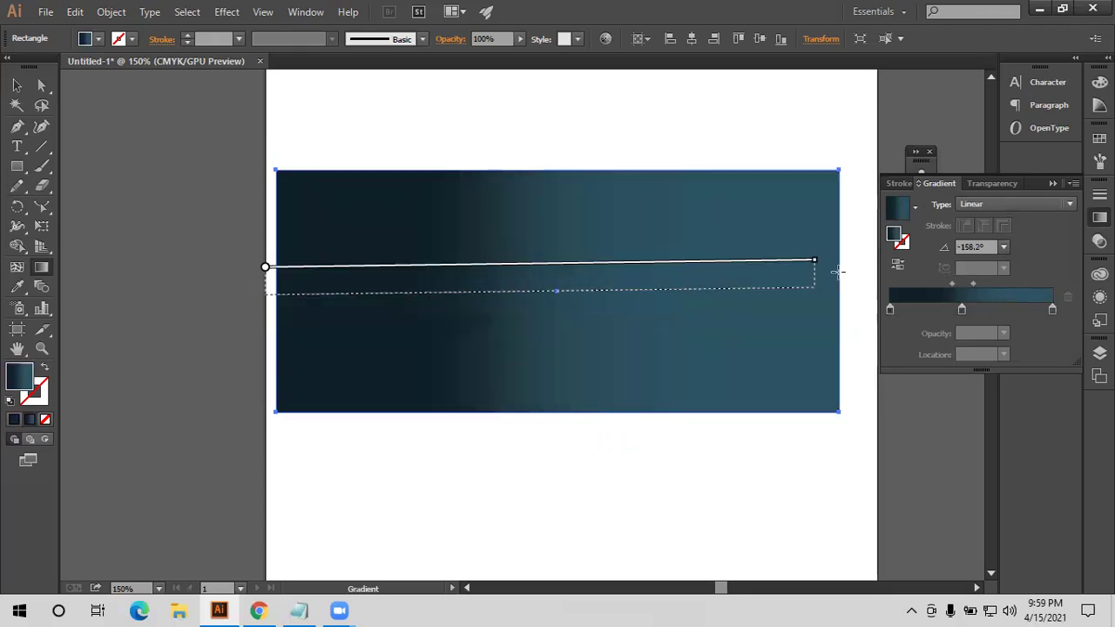
mouse_move(975, 282)
mouse_down()
mouse_move(996, 283)
mouse_move(909, 283)
mouse_up()
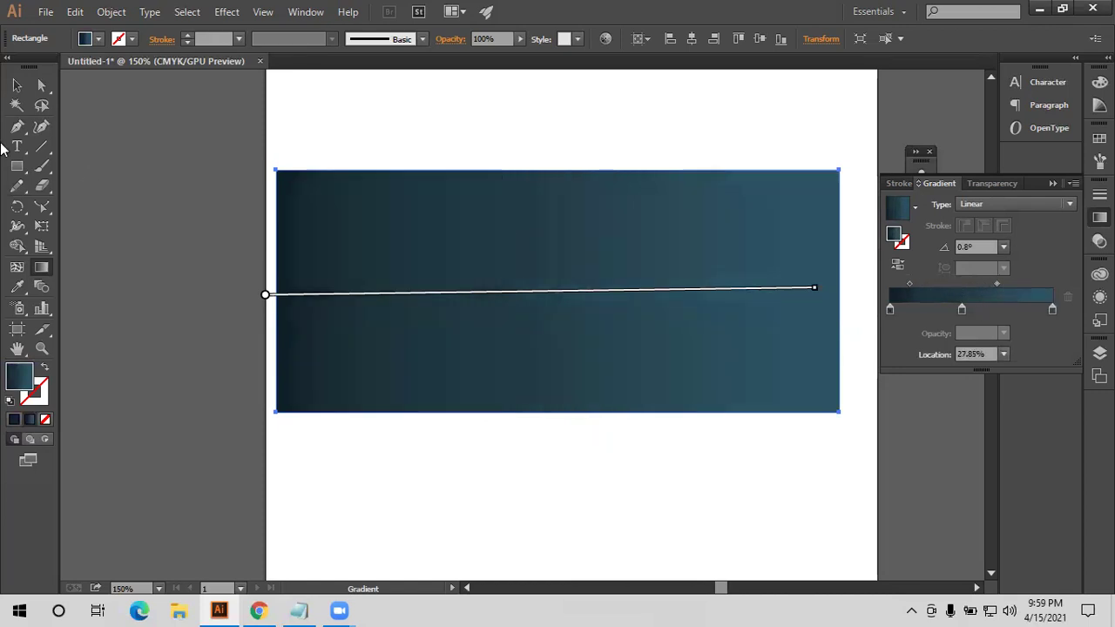
click(15, 85)
drag(355, 116, 403, 279)
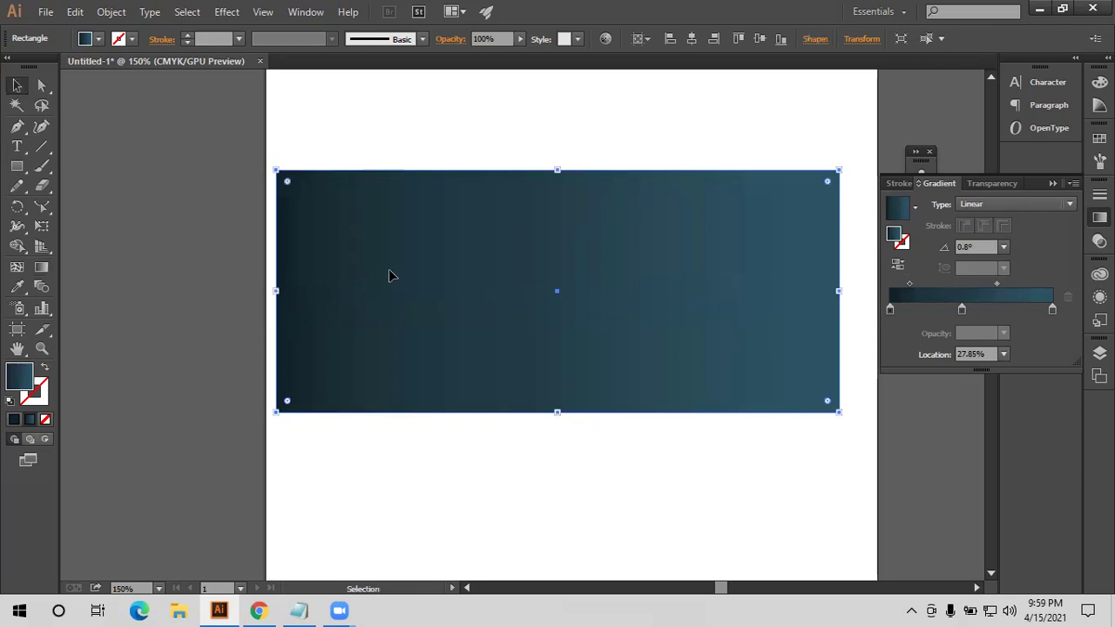
Delete the gradient rectangle and draw a new rectangle across the artboard's lower part
key(Delete)
scroll(465, 274, down, 3)
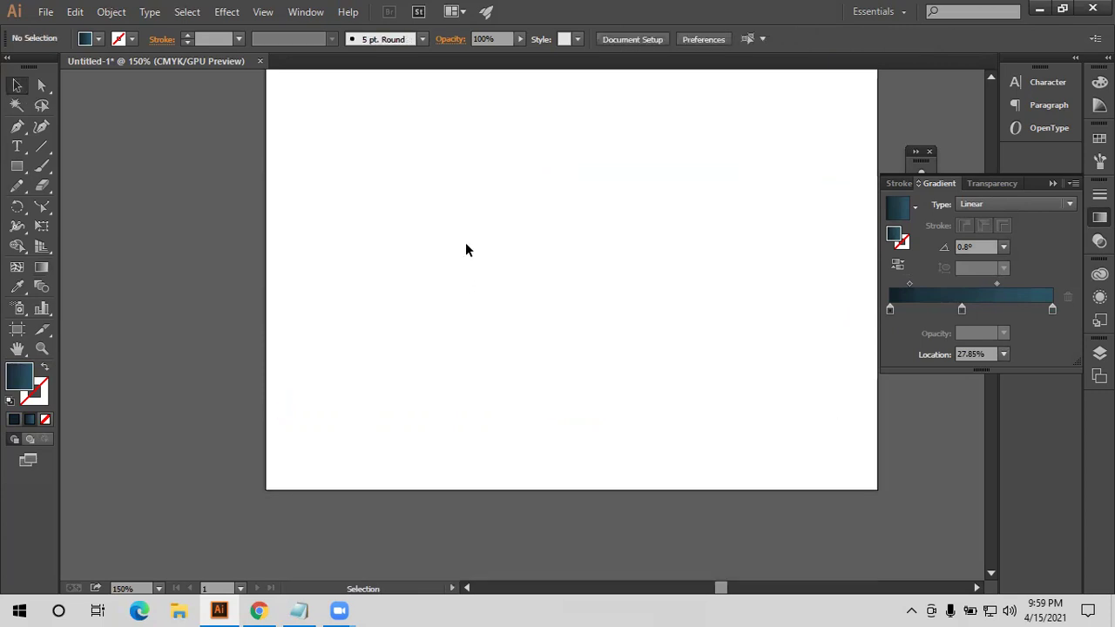
click(16, 165)
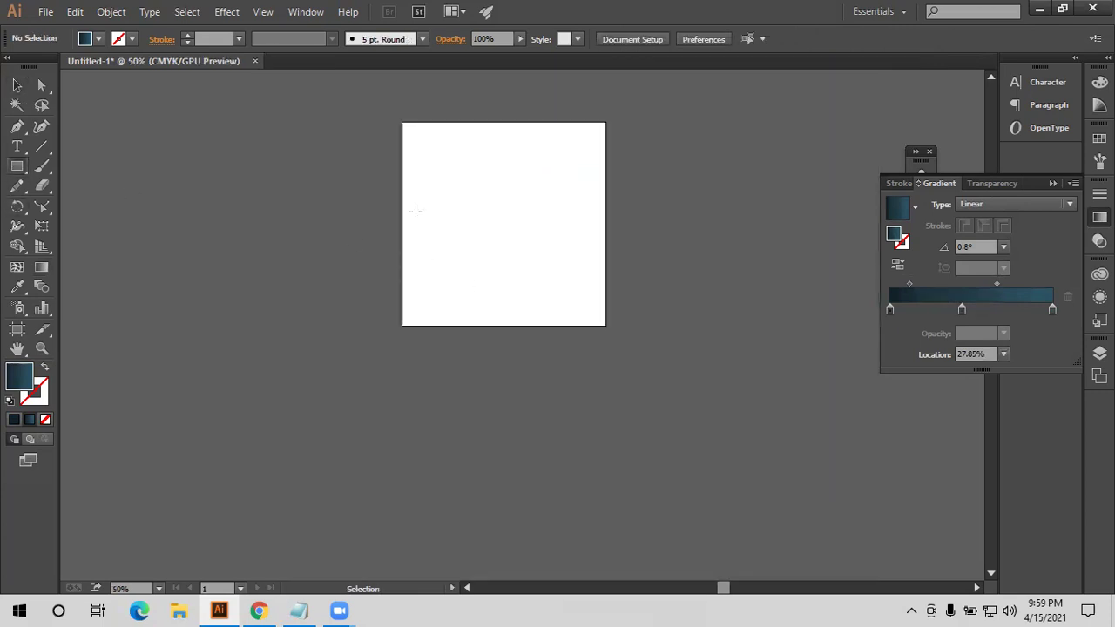
drag(403, 251, 608, 326)
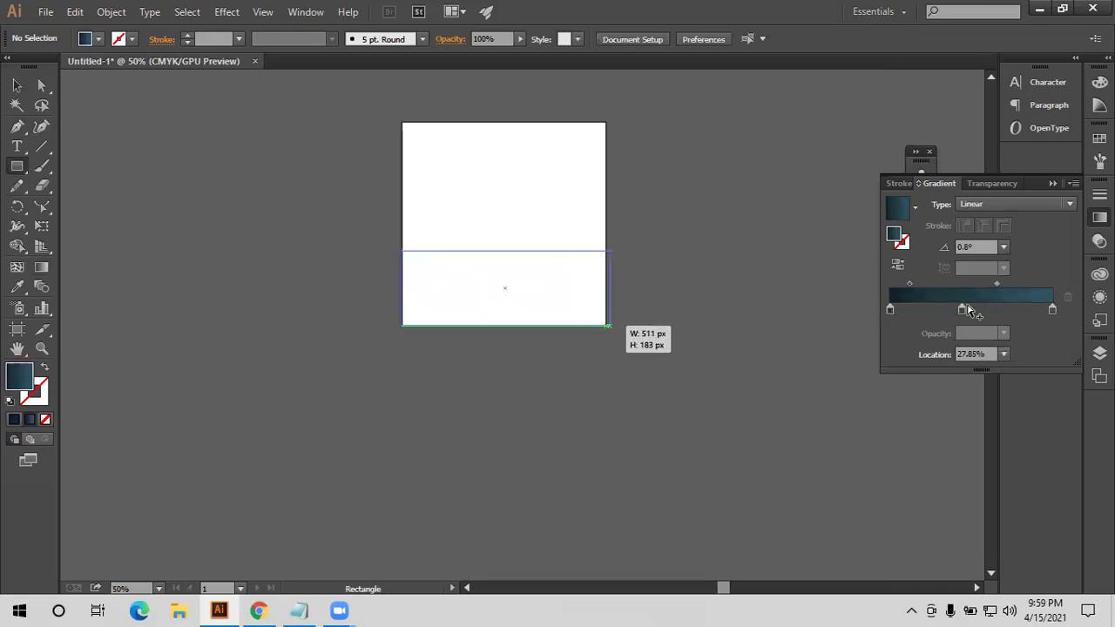
key(ctrl+equal)
key(ctrl+equal)
Drag the extra stops off the gradient slider until three remain, middle stop at 24.14%
drag(960, 306, 1023, 318)
click(975, 309)
click(992, 310)
click(1010, 310)
click(1034, 309)
click(1025, 309)
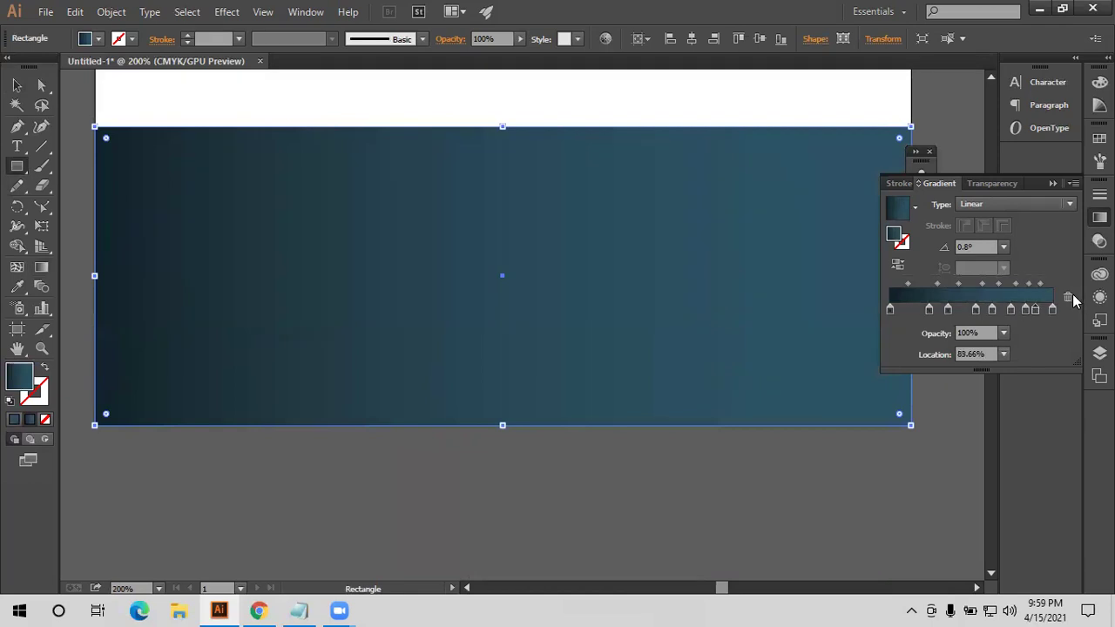
drag(1027, 312, 1023, 316)
click(1025, 312)
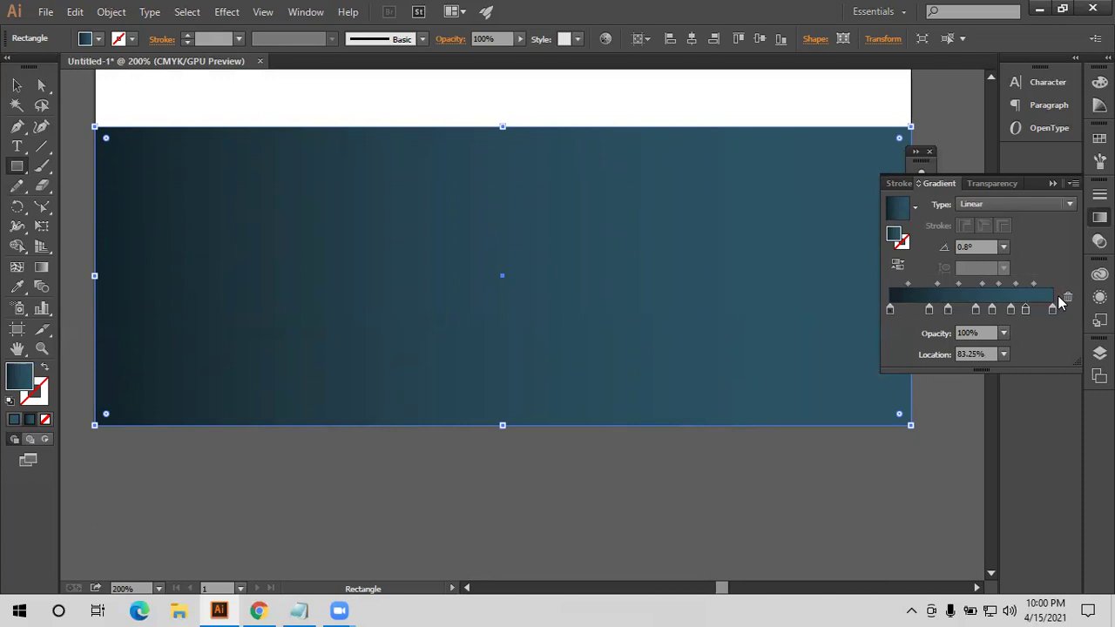
mouse_move(1010, 310)
mouse_down()
mouse_move(998, 336)
mouse_move(979, 340)
mouse_move(659, 291)
mouse_up()
key(ctrl+minus)
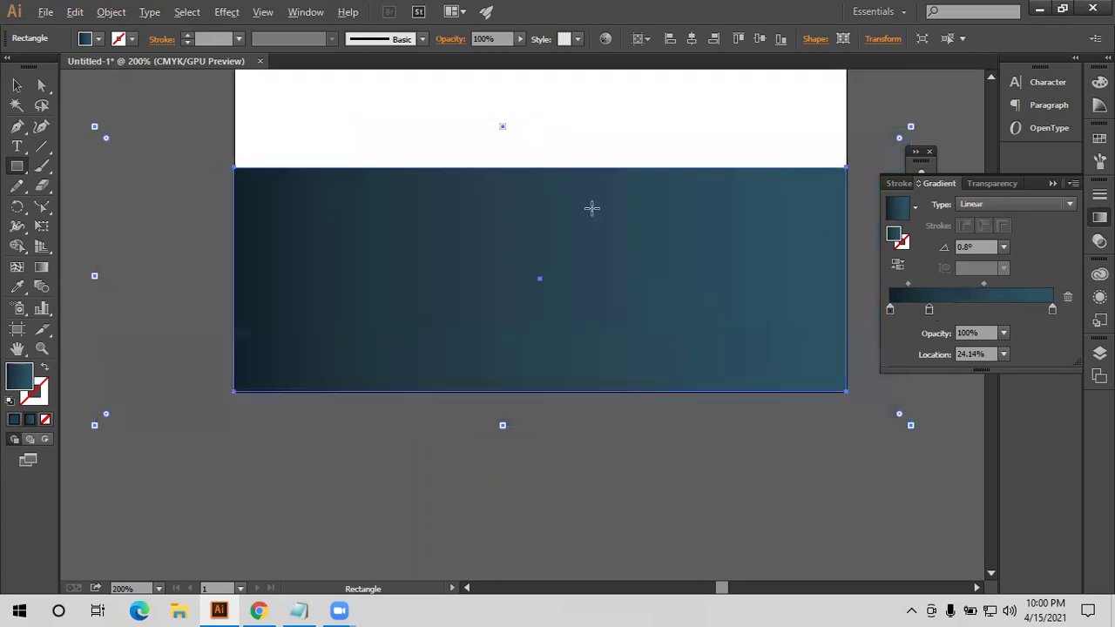
Cut the gradient to two stops, with the right stop set to dark red
click(1067, 296)
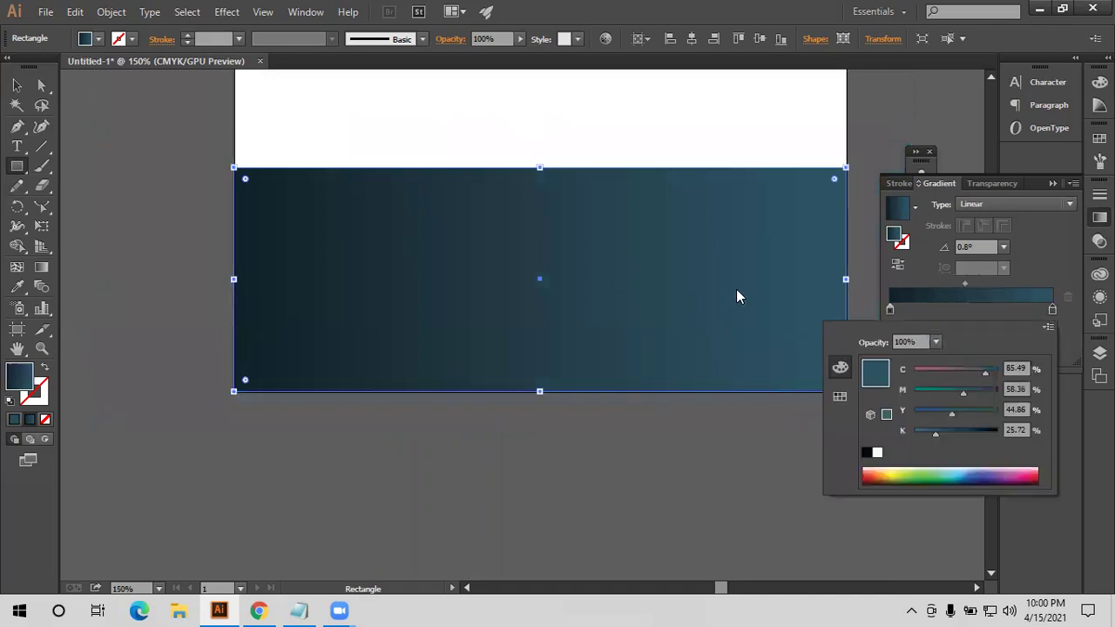
click(868, 482)
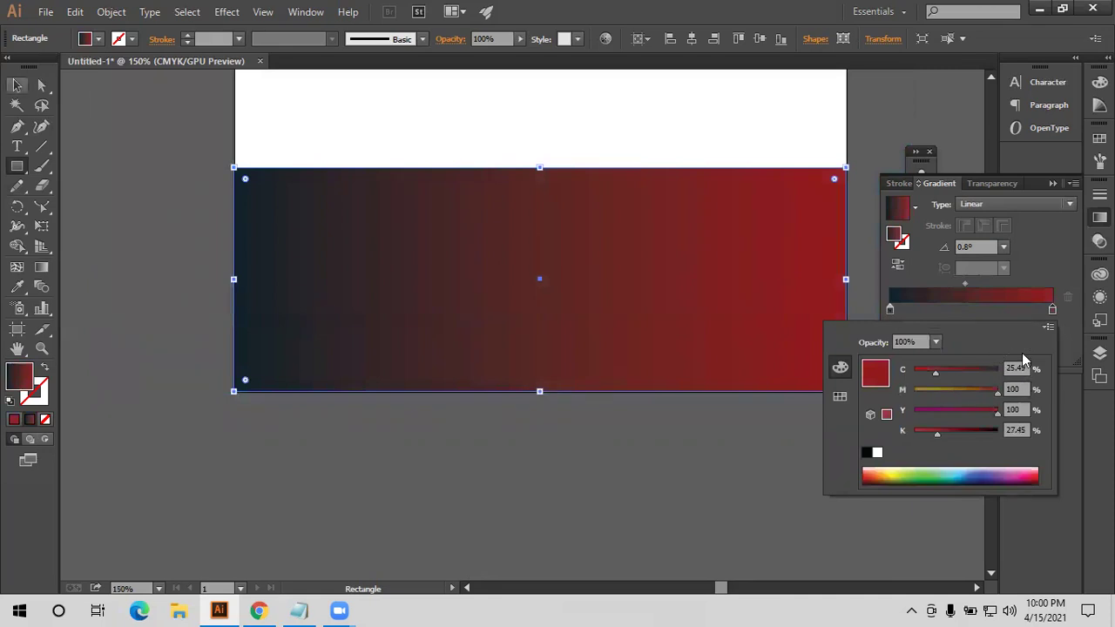
click(17, 85)
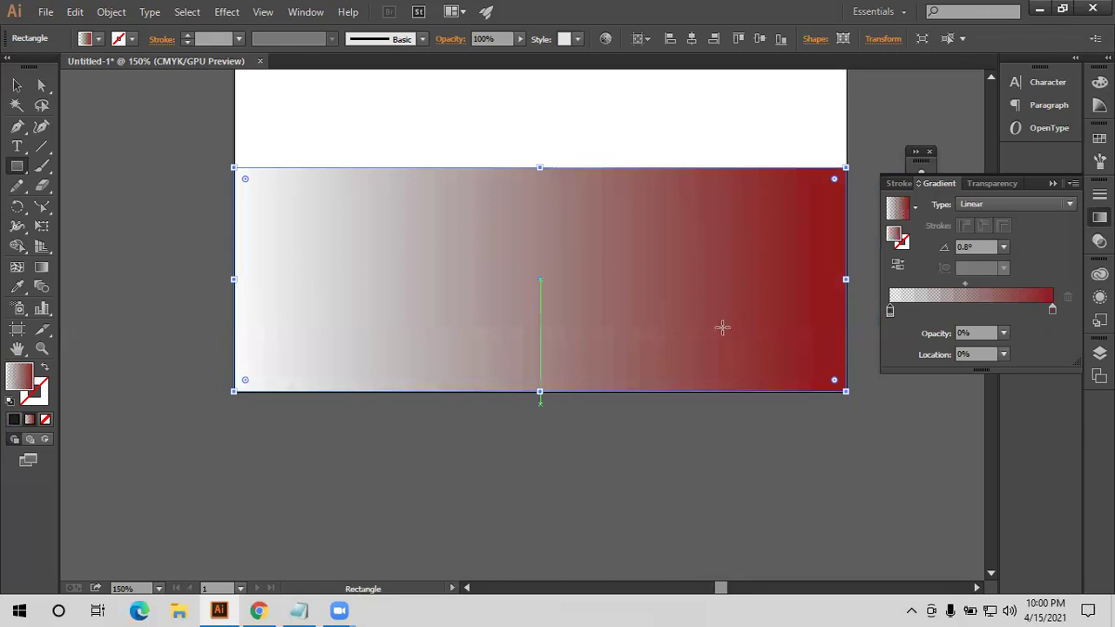
Remove an accidental square and redraw the gradient vertically at -90°, transparent top to red bottom
drag(533, 398, 776, 169)
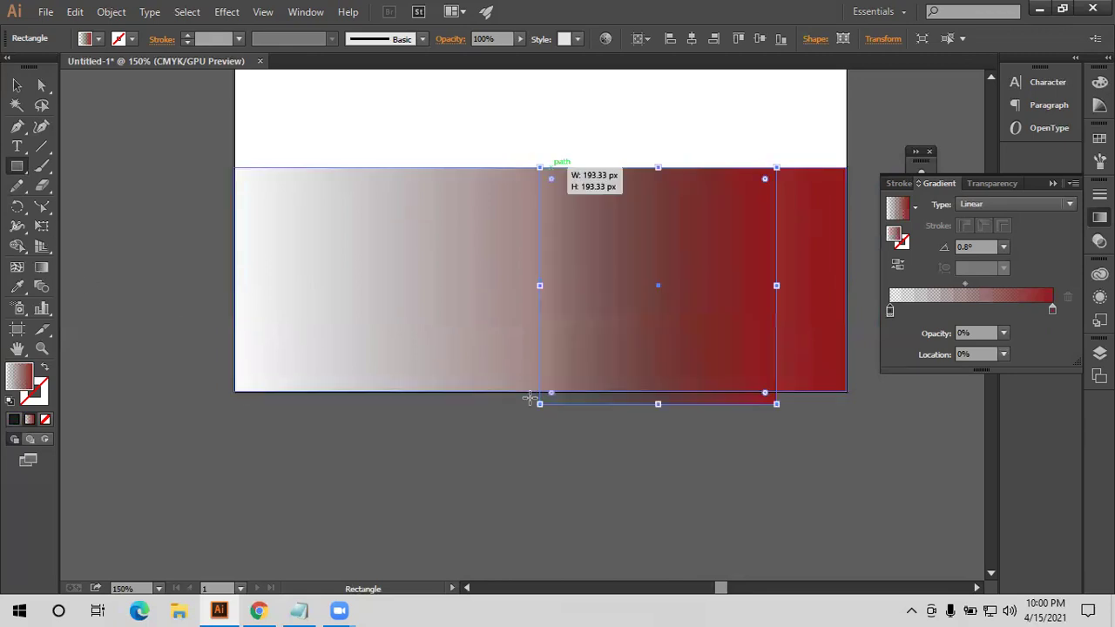
key(Delete)
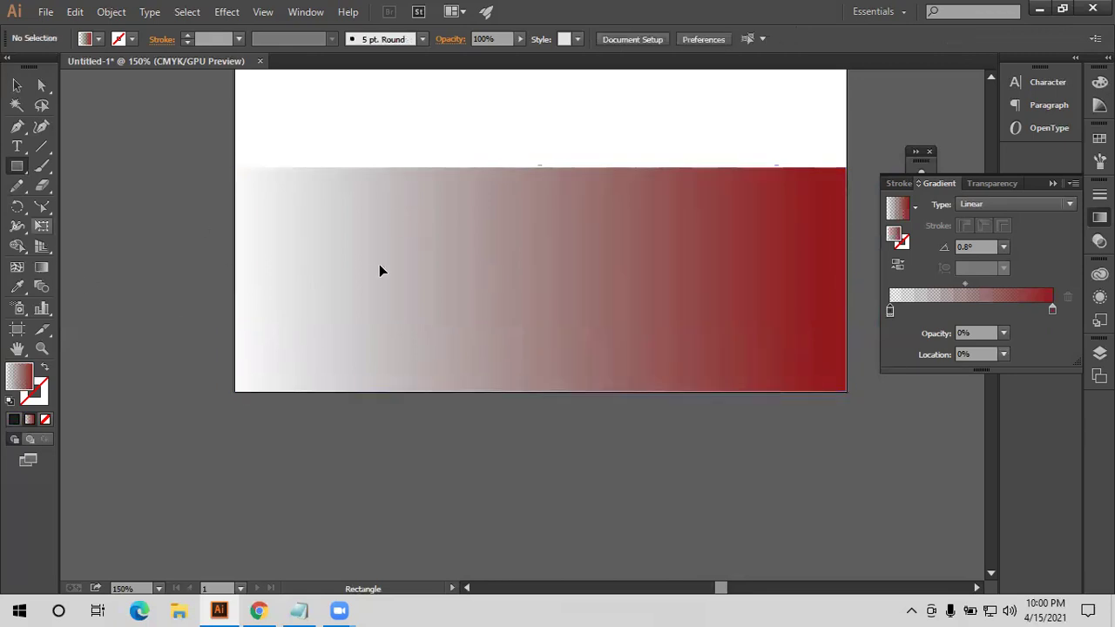
key(g)
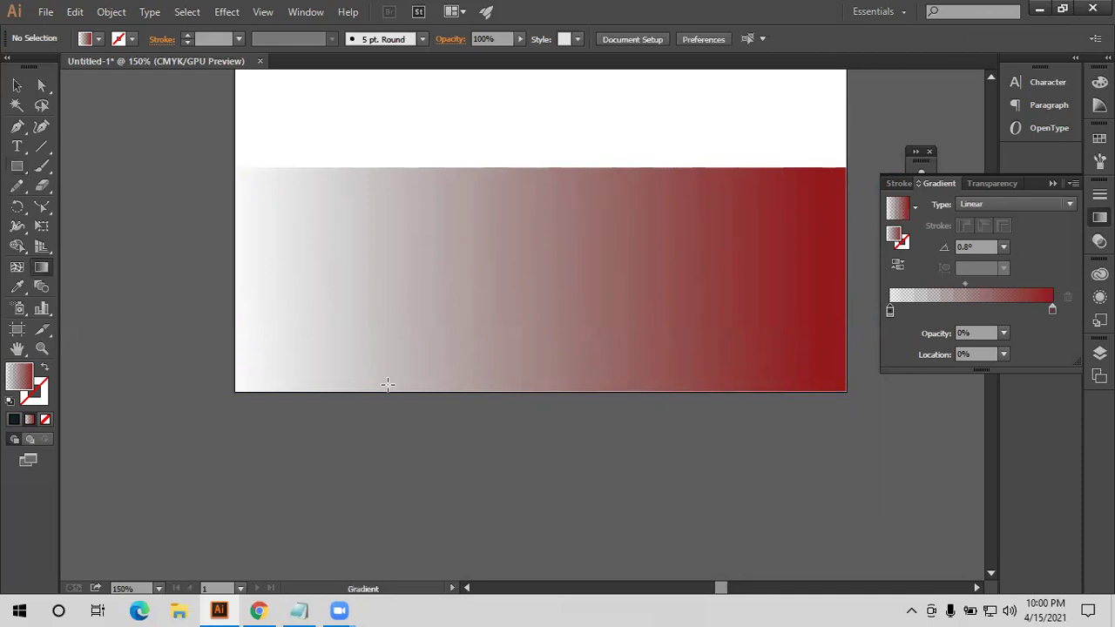
key(ctrl+a)
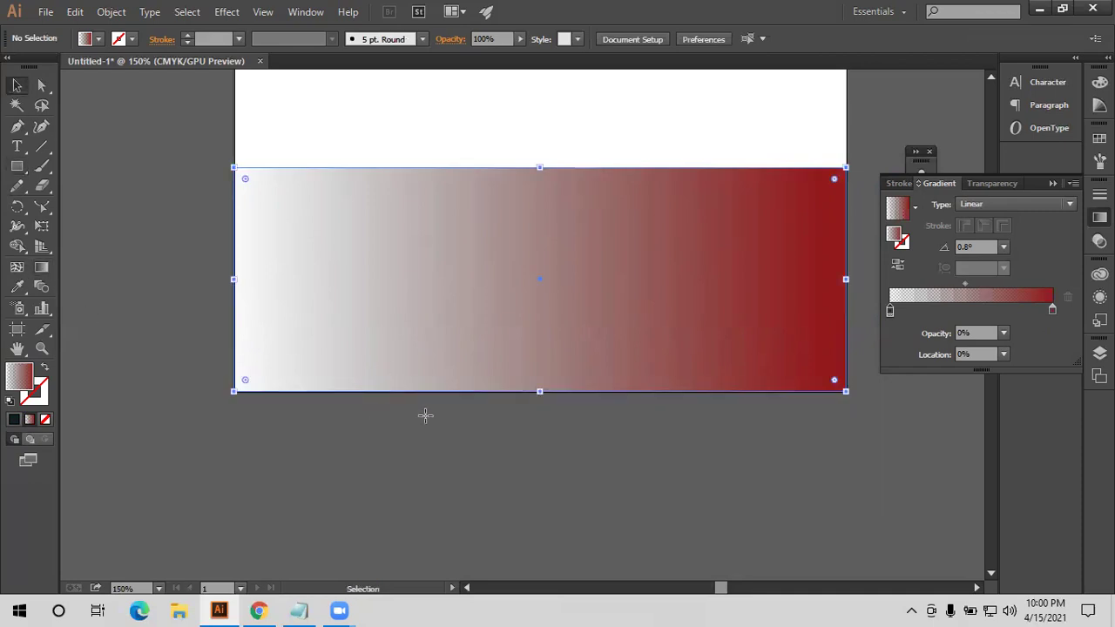
key(g)
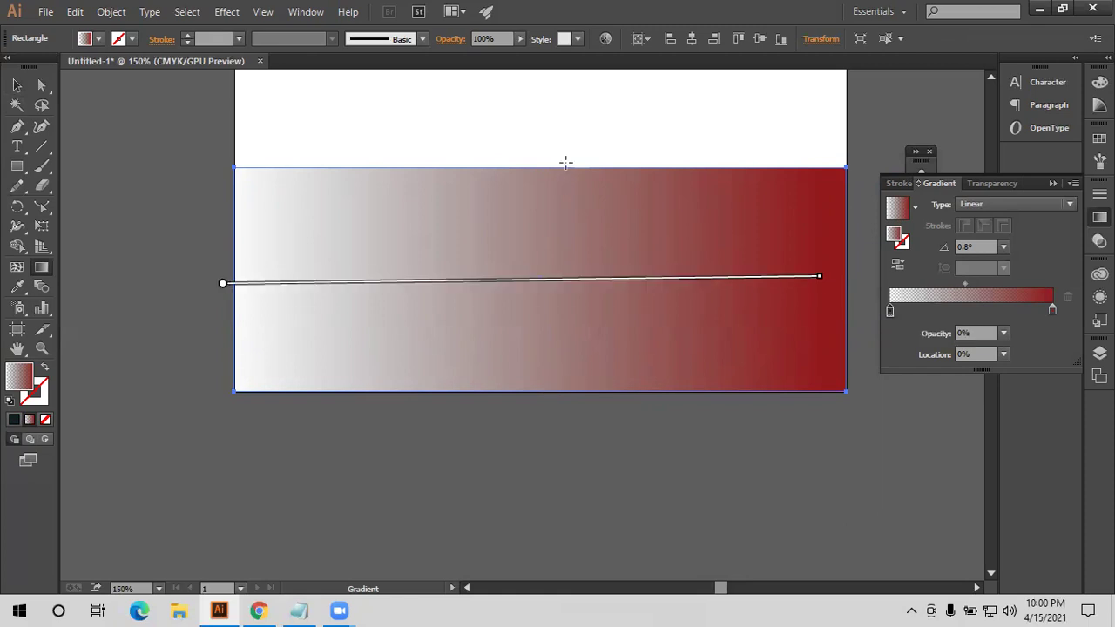
drag(566, 163, 539, 392)
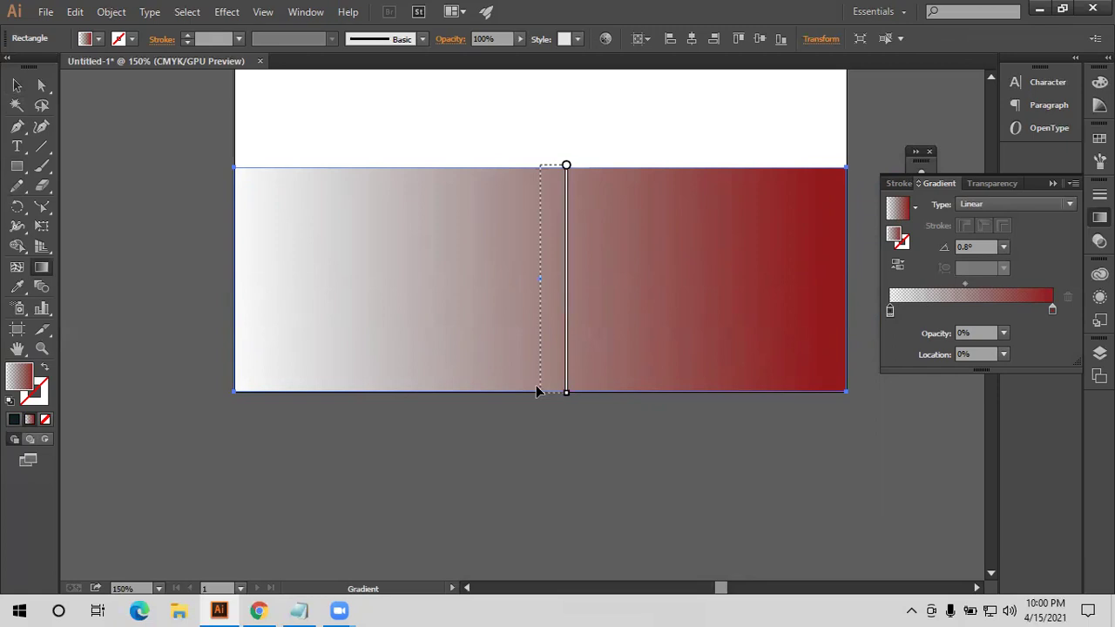
Stretch the gradient rectangle's top edge upward to make it taller
key(v)
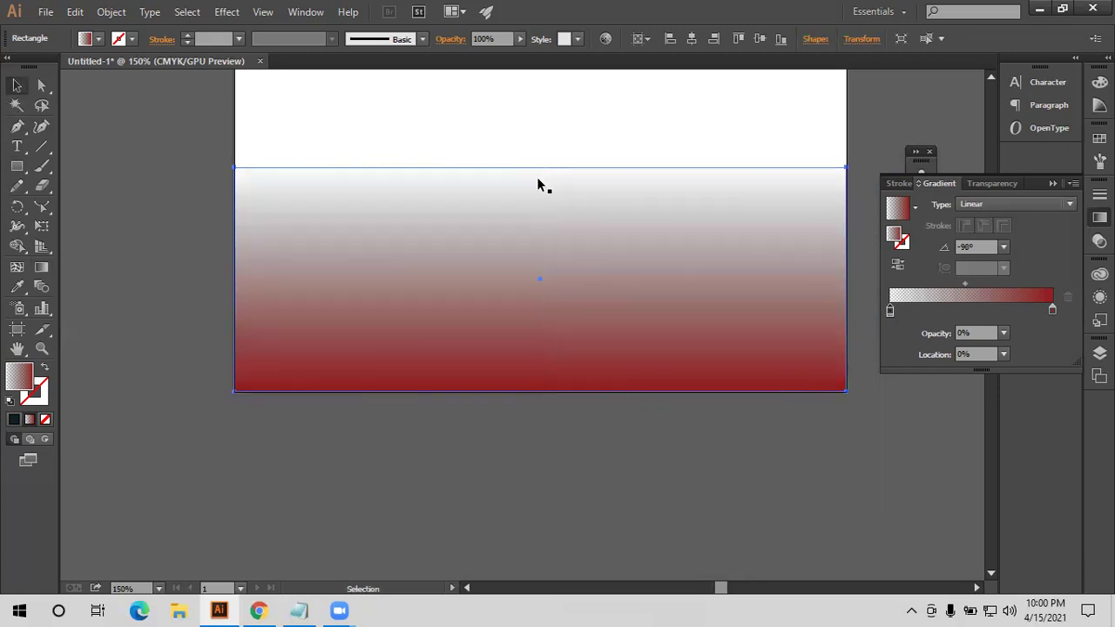
drag(542, 169, 549, 138)
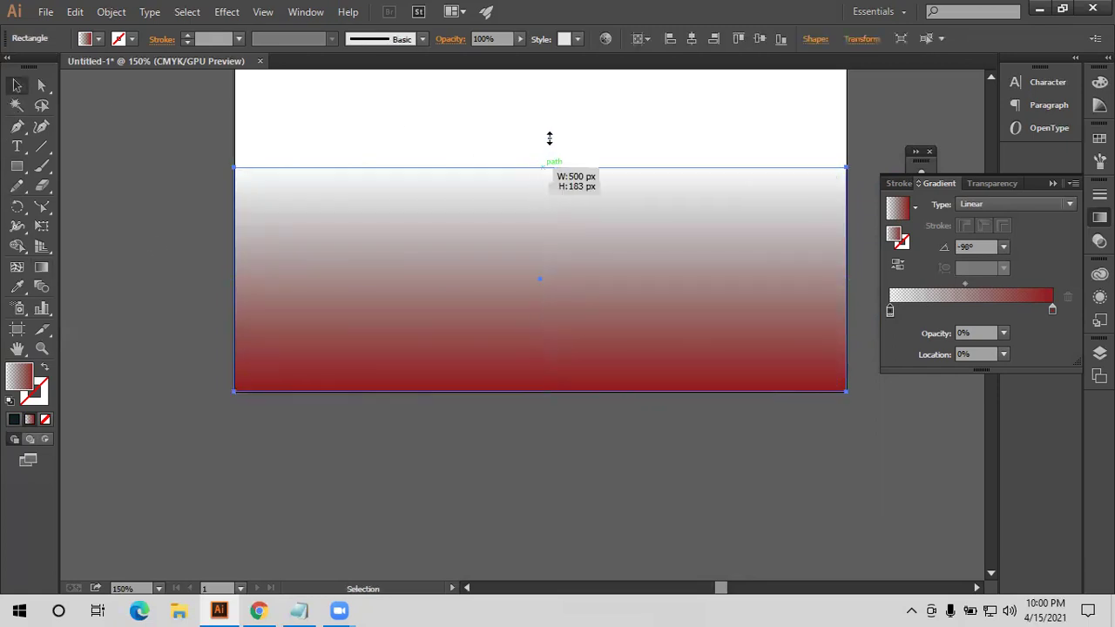
drag(628, 171, 918, 110)
click(876, 114)
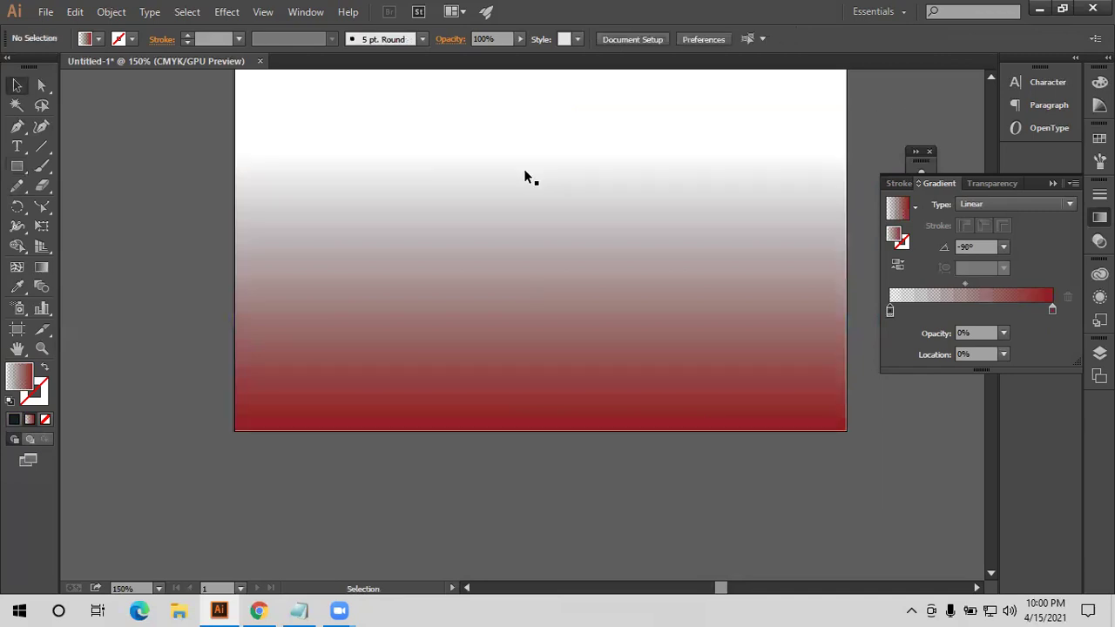
Draw a rectangle over the upper-left of the gradient rectangle and fill it with yellow
key(m)
drag(272, 131, 635, 294)
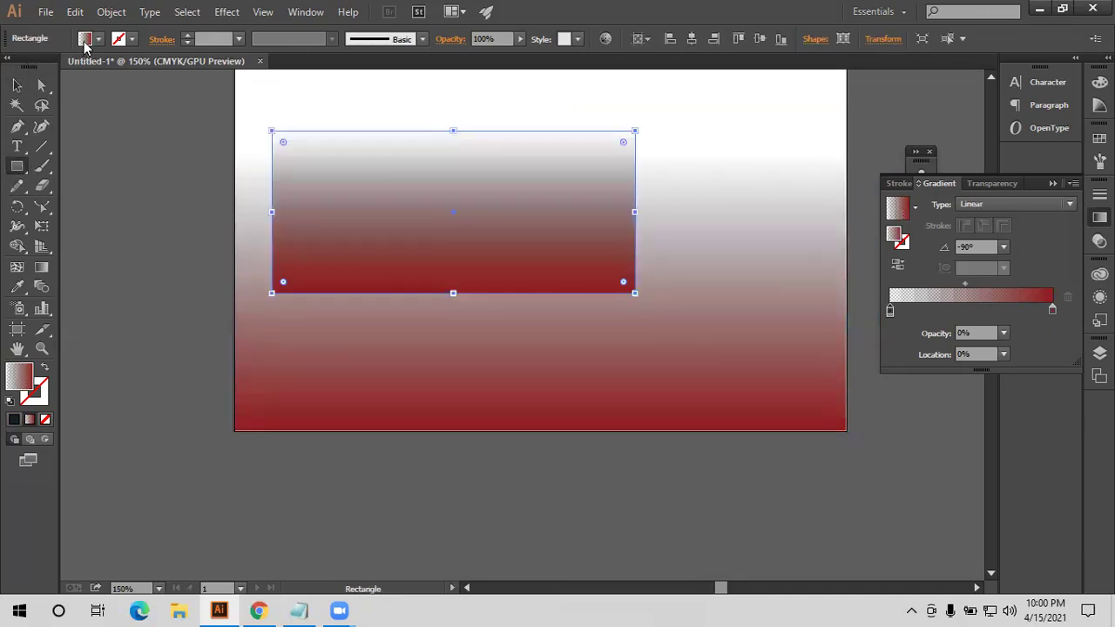
click(84, 40)
click(78, 64)
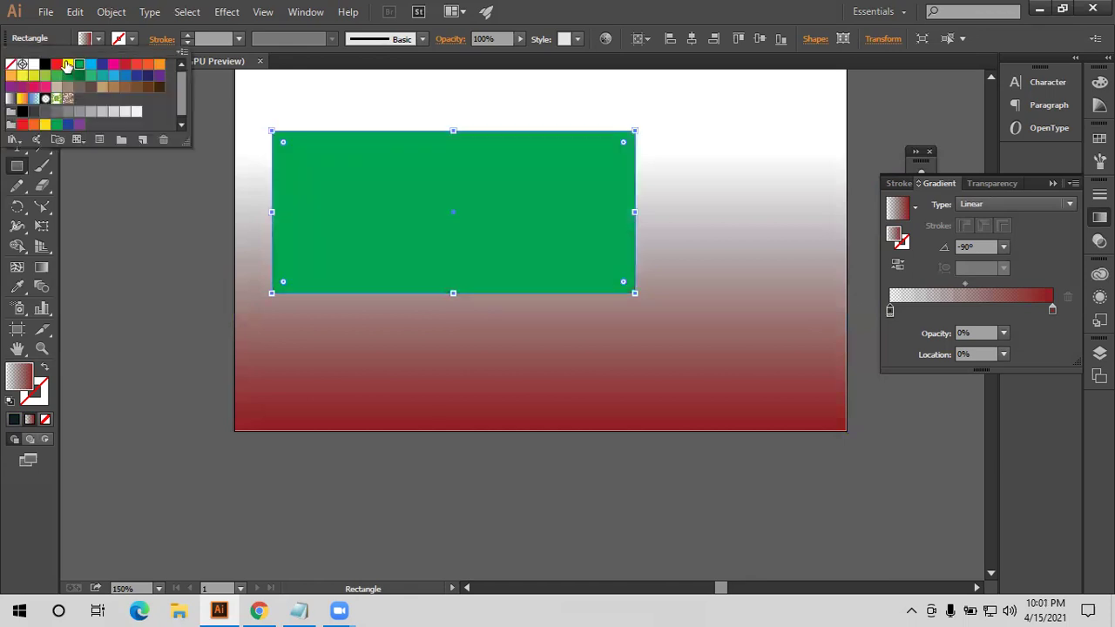
click(70, 67)
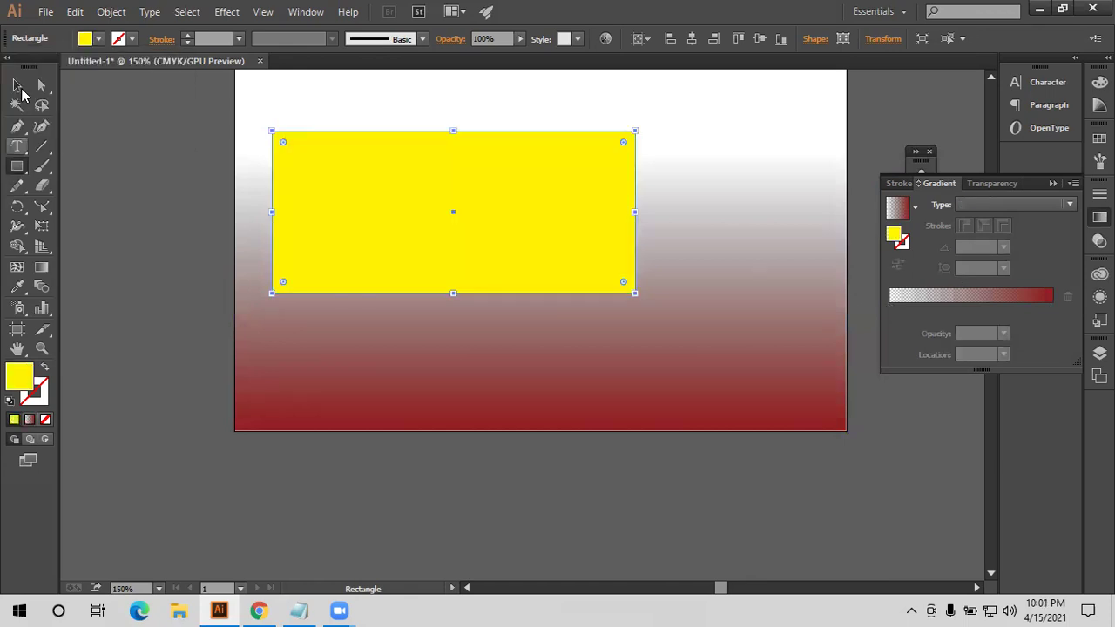
key(v)
ctrl+click(688, 233)
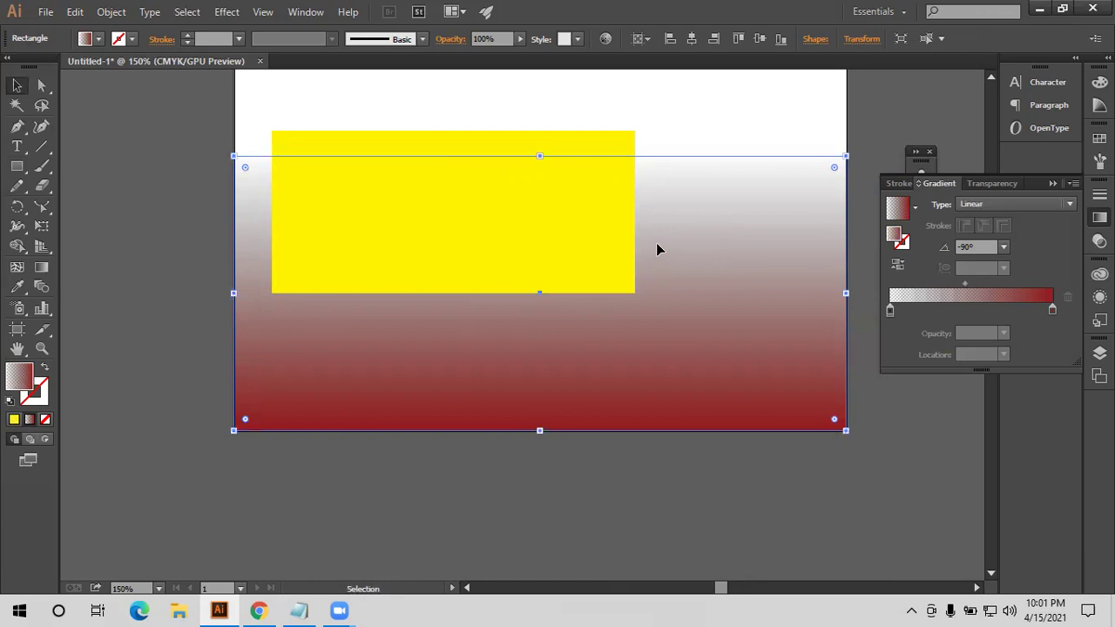
Bring the gradient rectangle in front of the yellow one, tinting it toward brownish gold
key(ctrl)
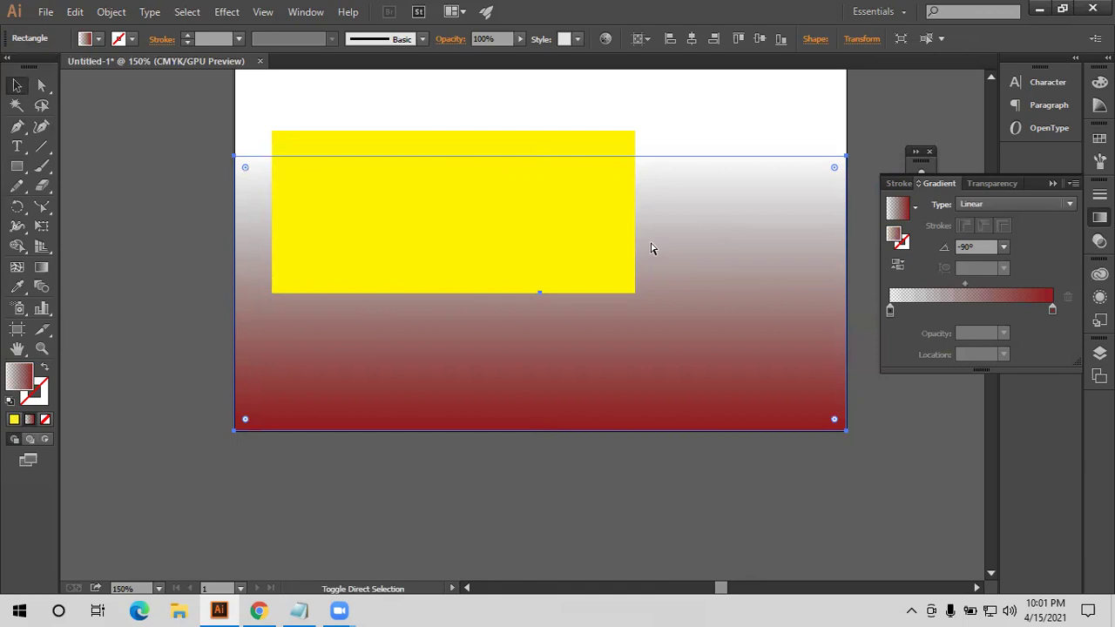
key(ctrl+bracketright)
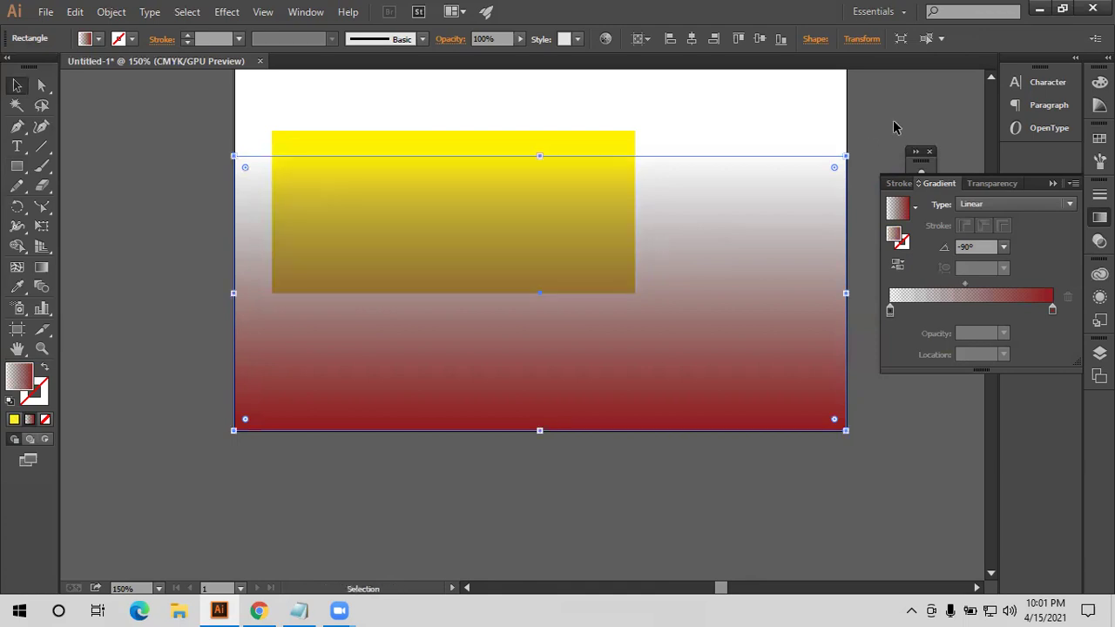
click(887, 122)
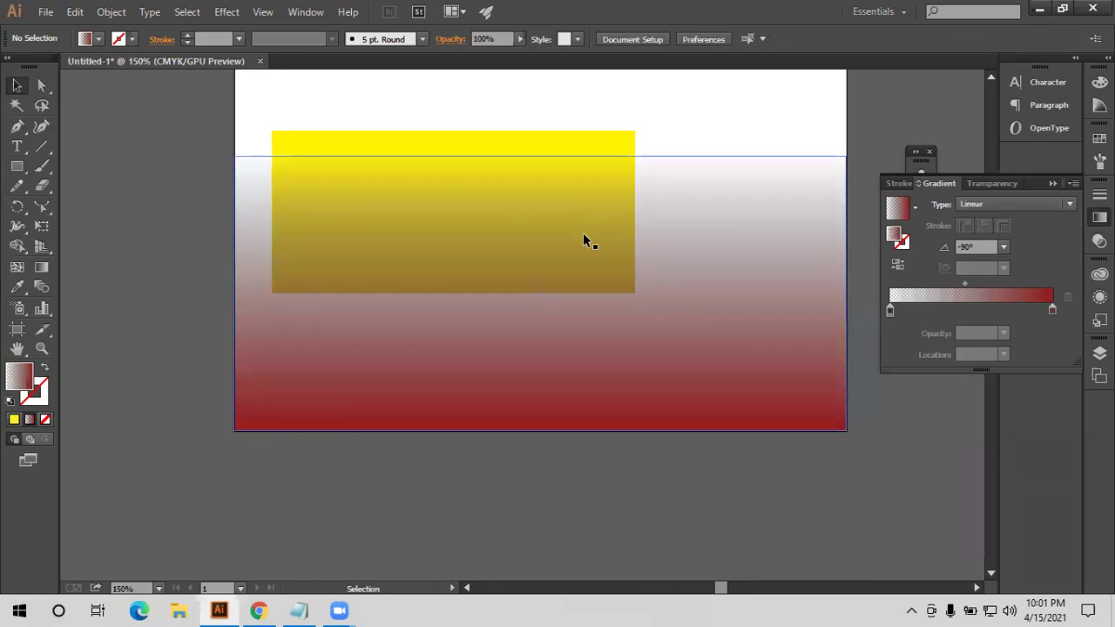
click(606, 357)
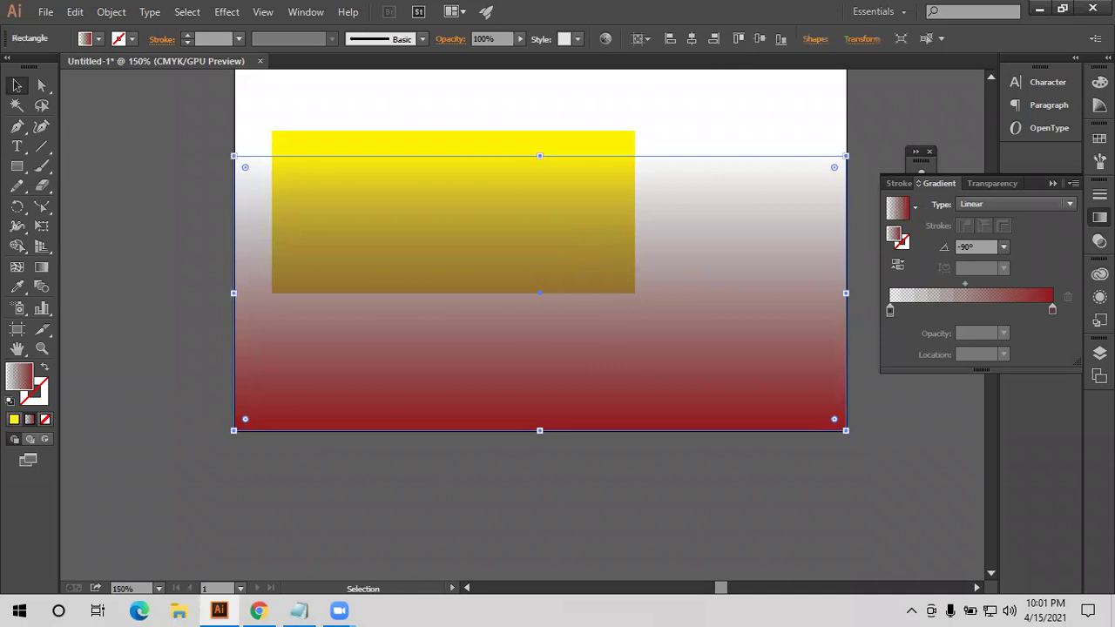
Expand Layer 1 in the Layers panel and target the yellow, then the gradient rectangle
click(1098, 353)
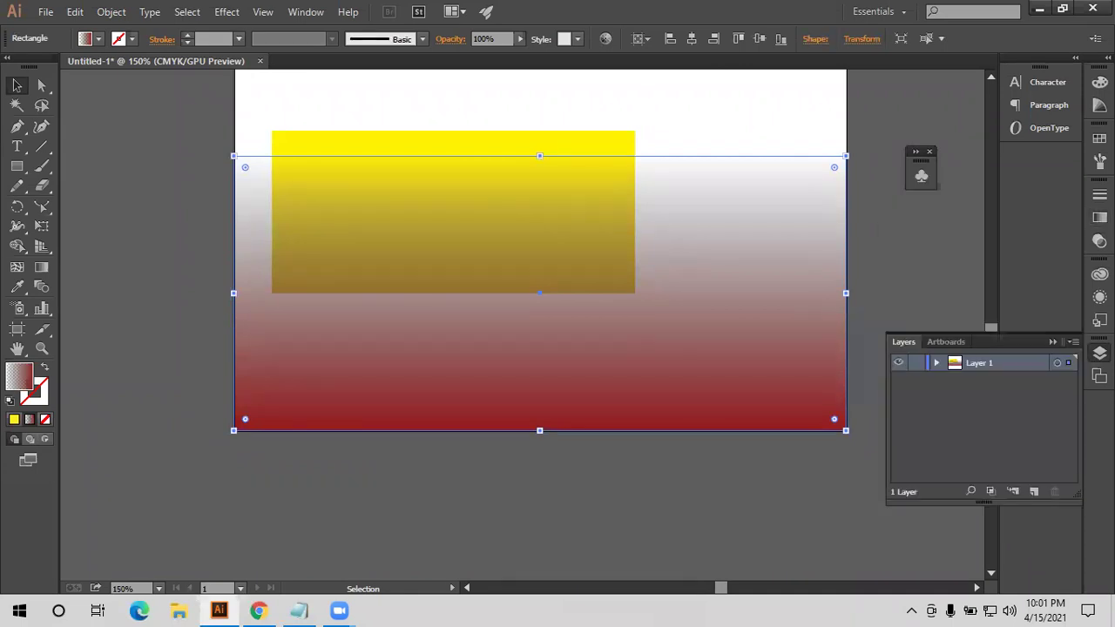
click(936, 363)
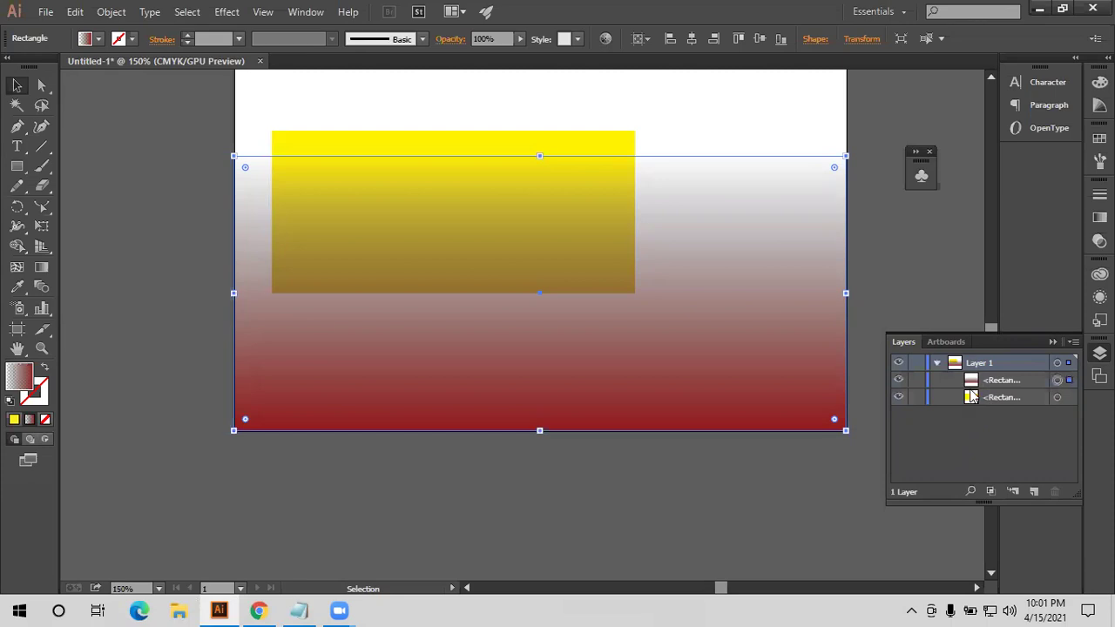
click(977, 401)
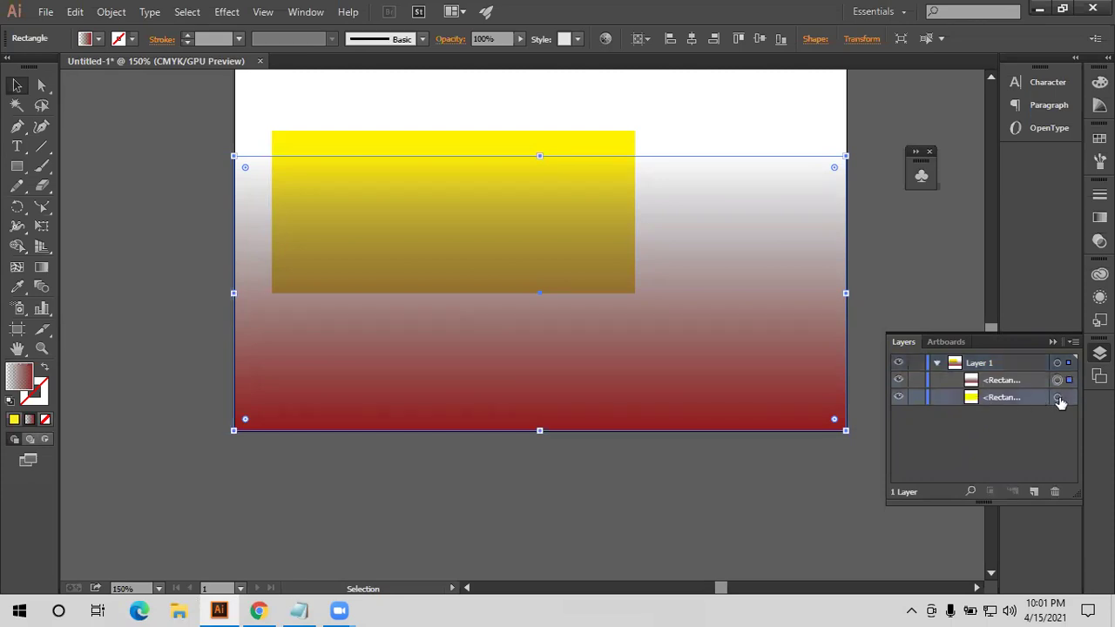
click(1057, 398)
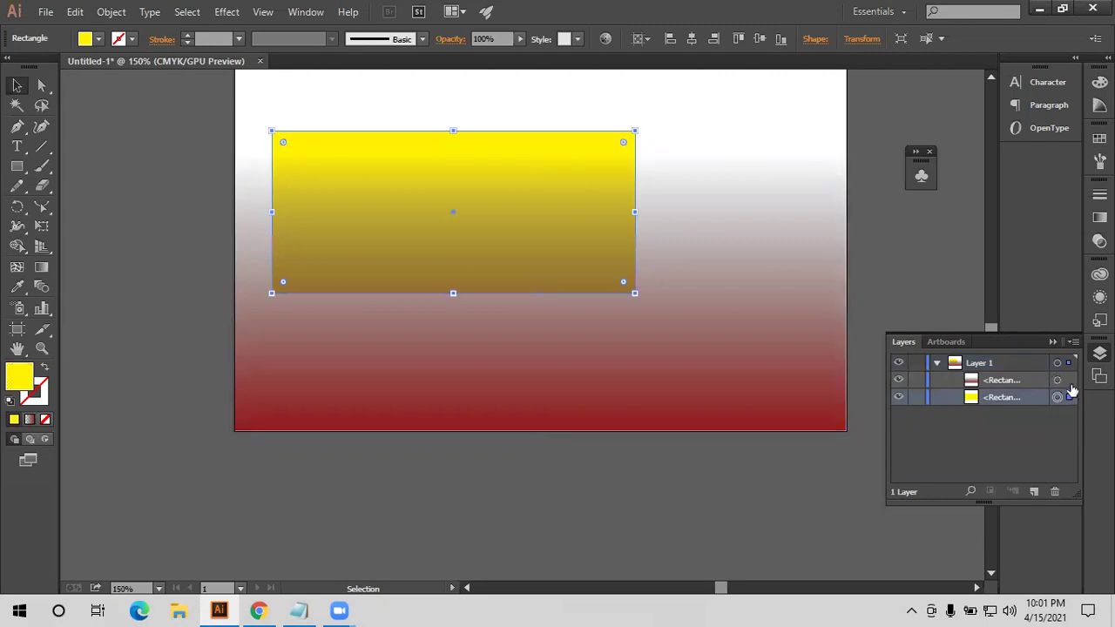
click(1058, 380)
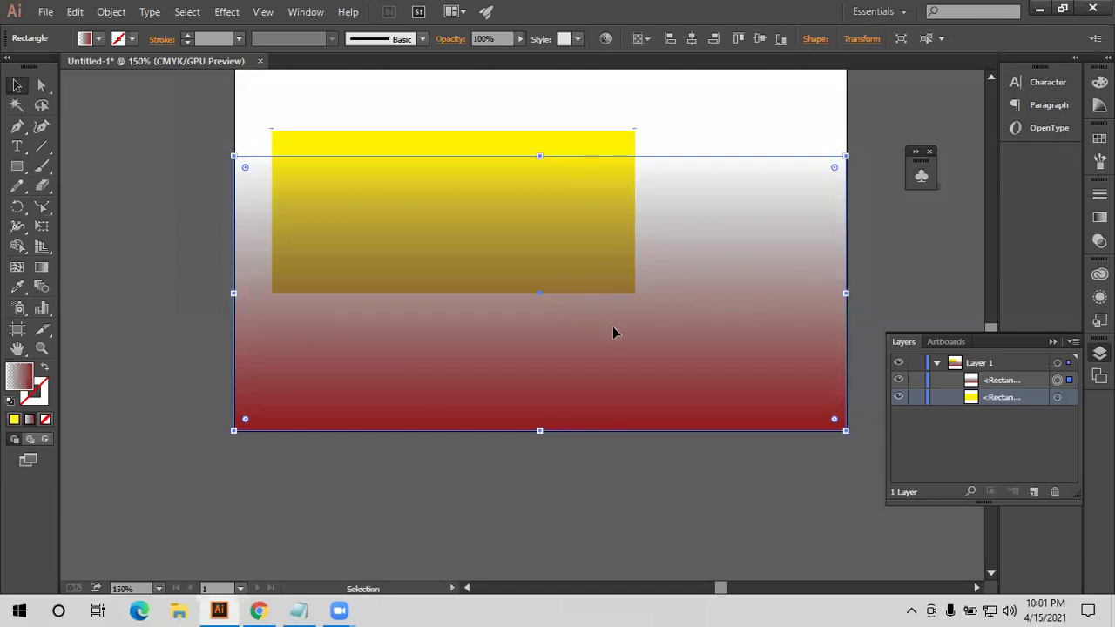
Select the white-to-red gradient rectangle and stretch its top edge upward
scroll(653, 337, up, 1)
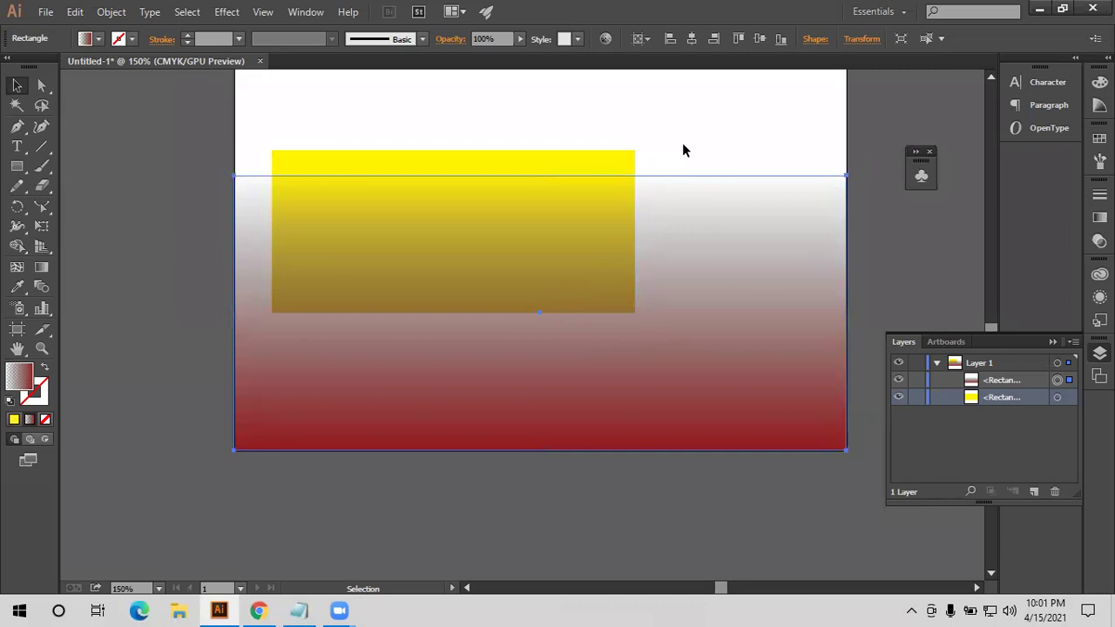
drag(682, 150, 716, 244)
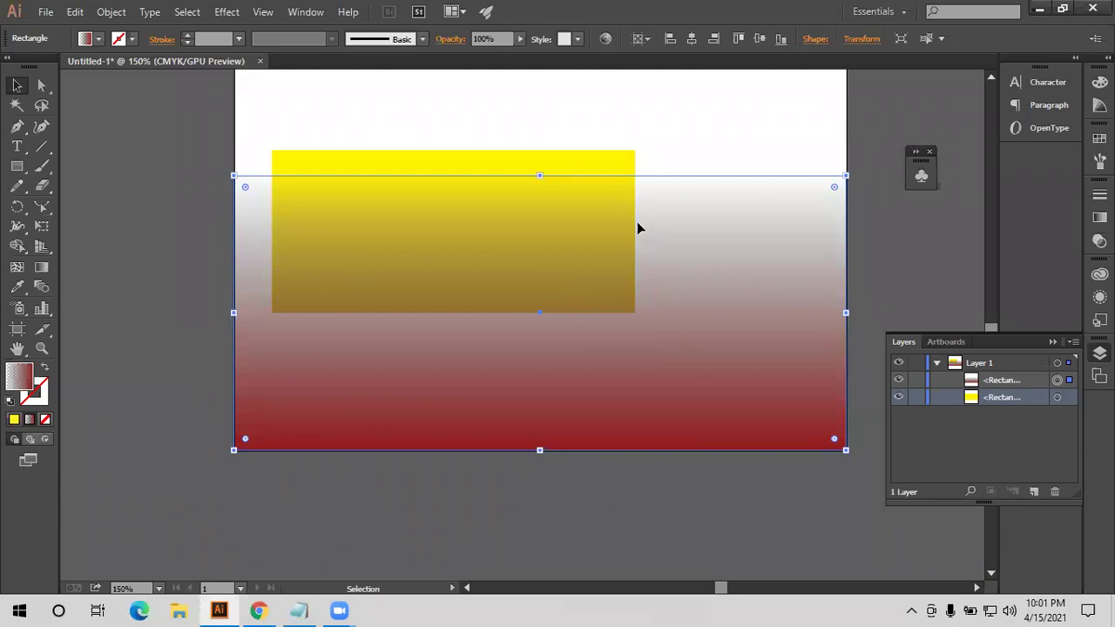
scroll(557, 192, up, 3)
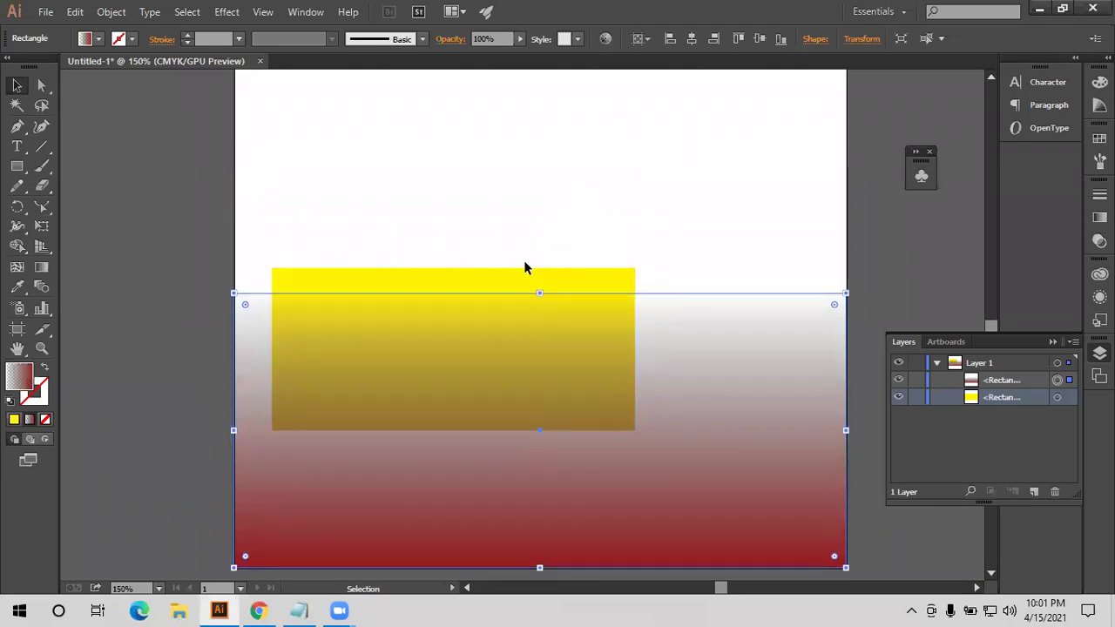
scroll(525, 267, down, 1)
drag(534, 283, 530, 250)
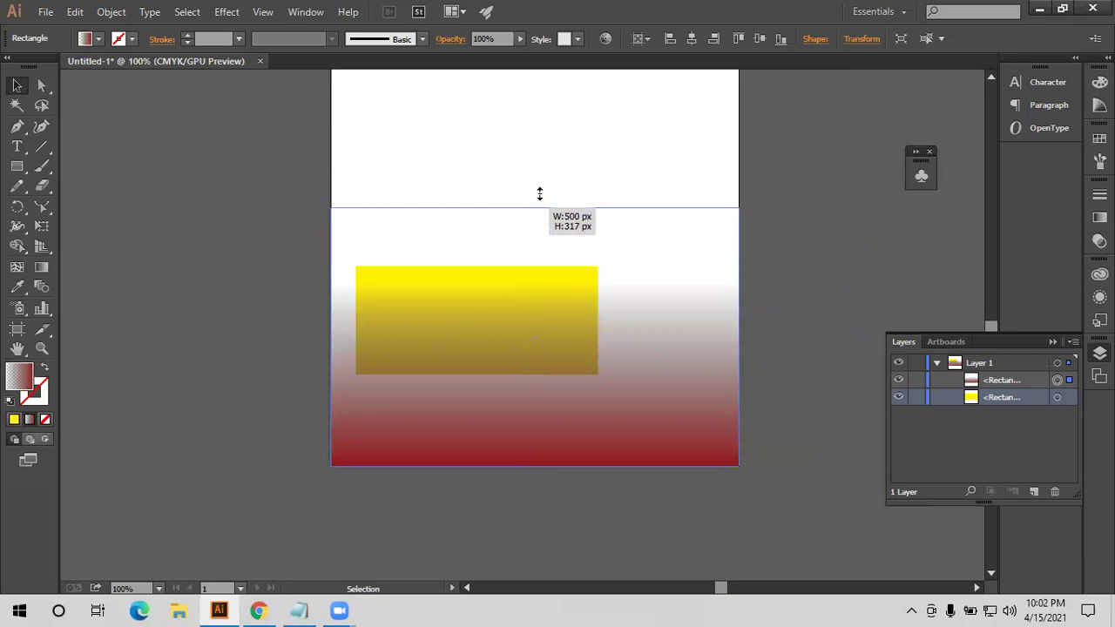
Switch to Direct Selection (A) and reselect the gradient rectangle
scroll(528, 254, up, 1)
scroll(527, 255, up, 1)
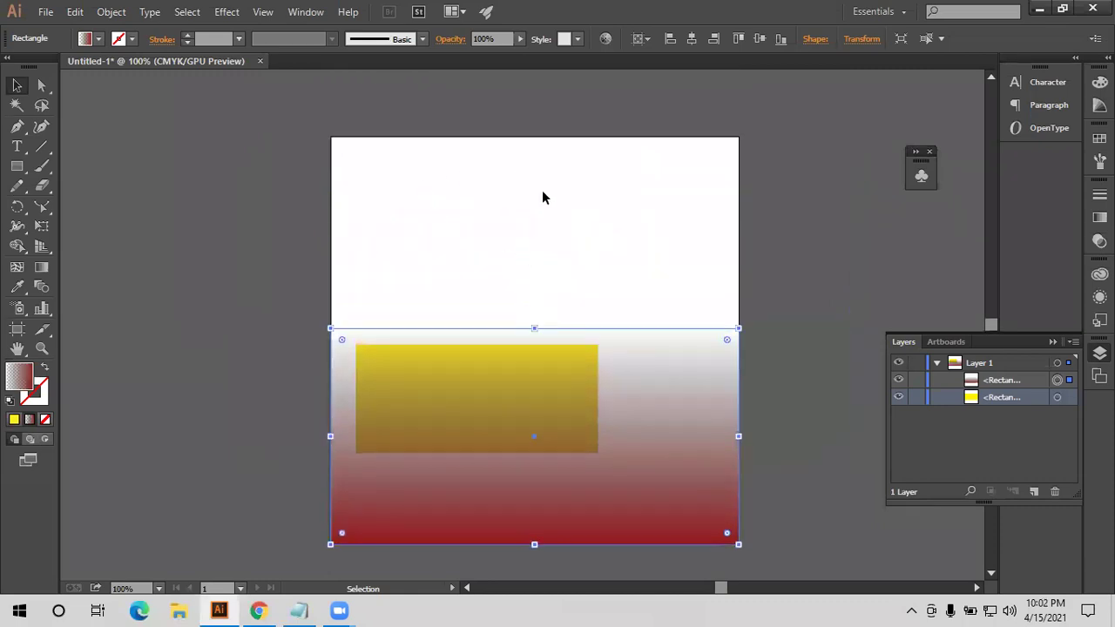
scroll(514, 305, down, 1)
scroll(492, 318, down, 1)
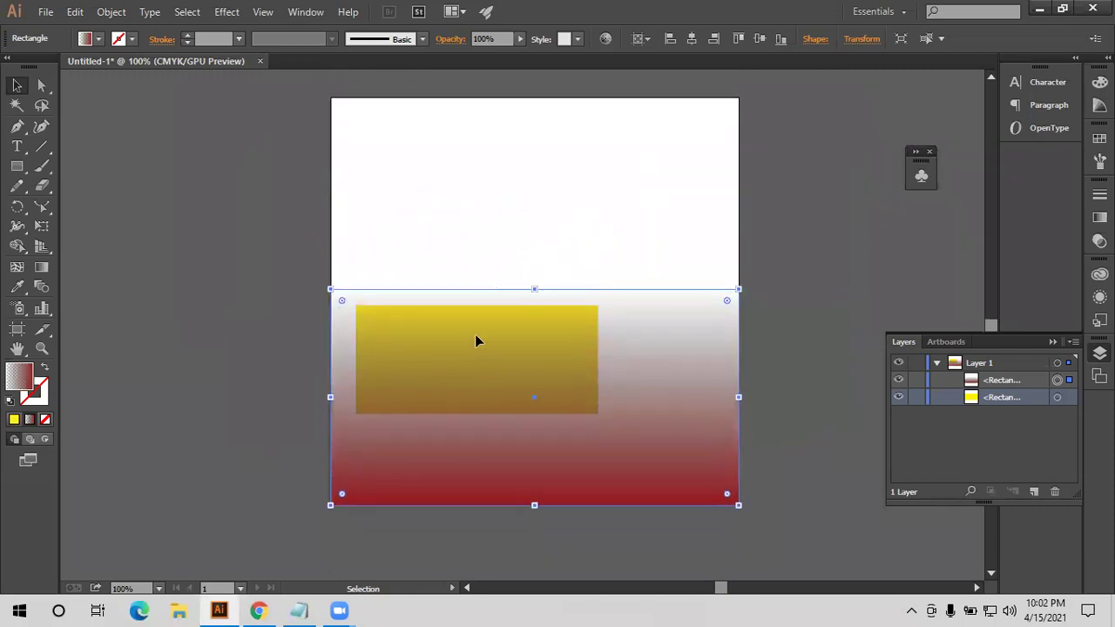
key(a)
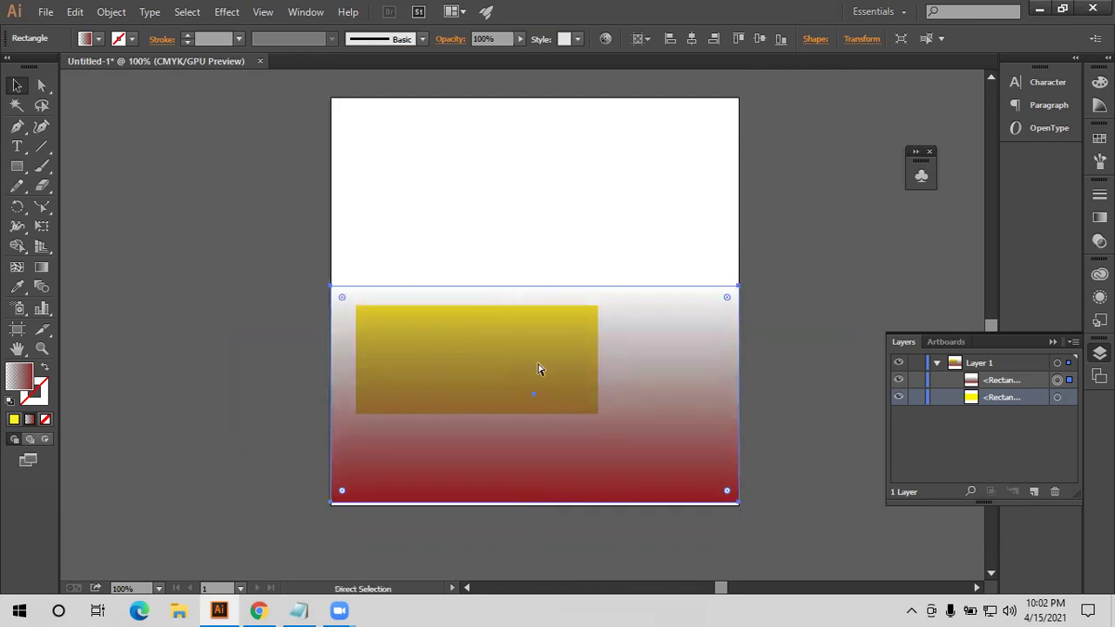
click(762, 266)
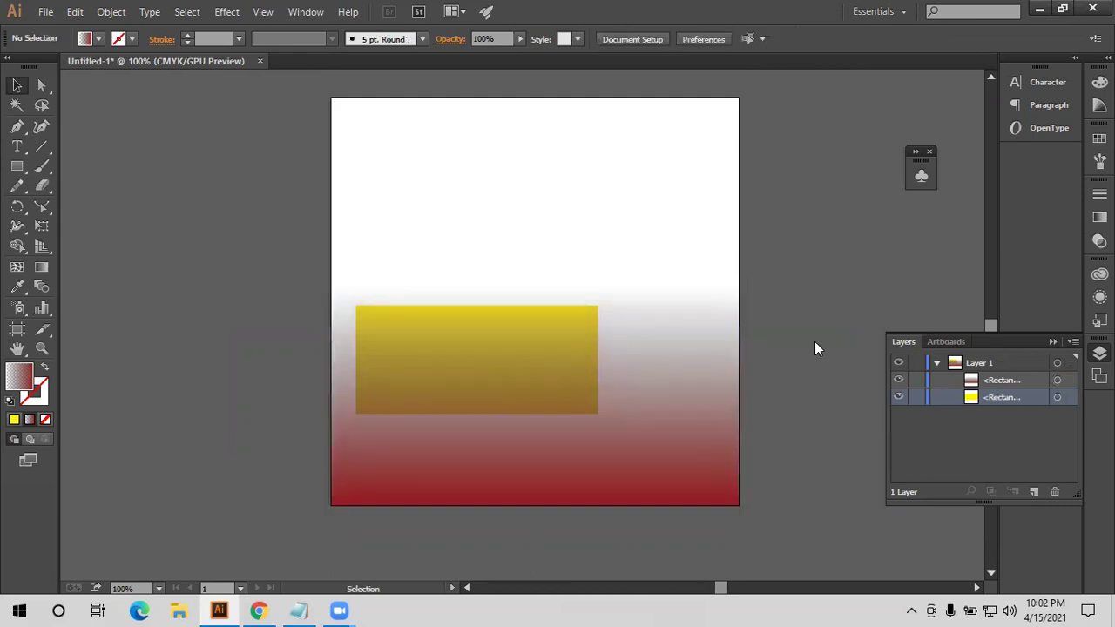
click(554, 443)
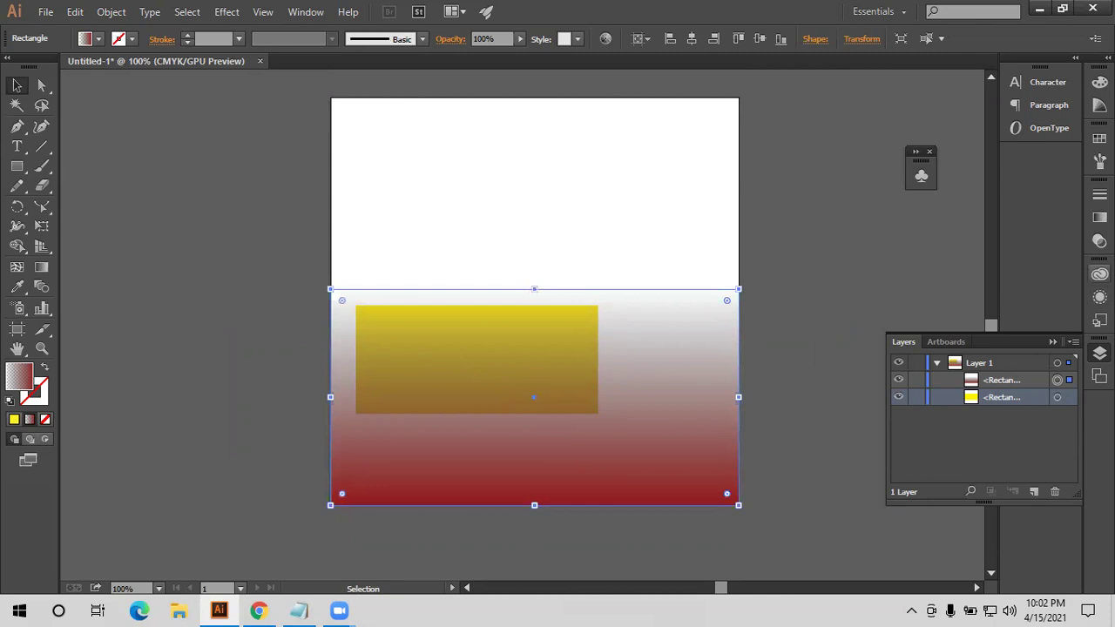
Change the gradient's red end stop to rich black (CMYK 100/100/100/100)
click(1099, 218)
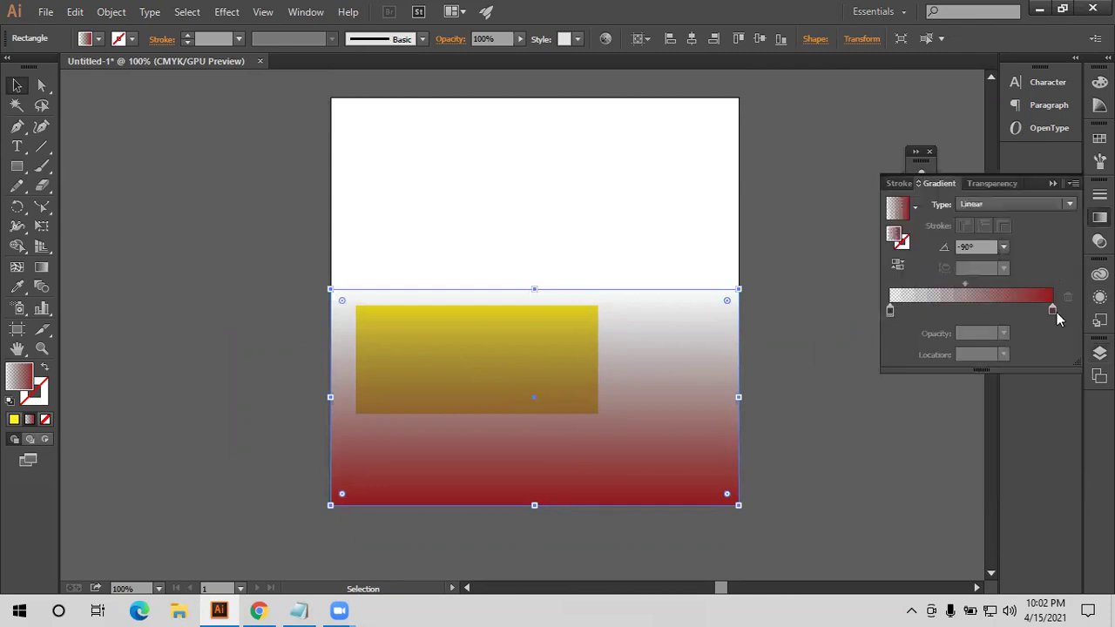
click(1053, 312)
double_click(1053, 311)
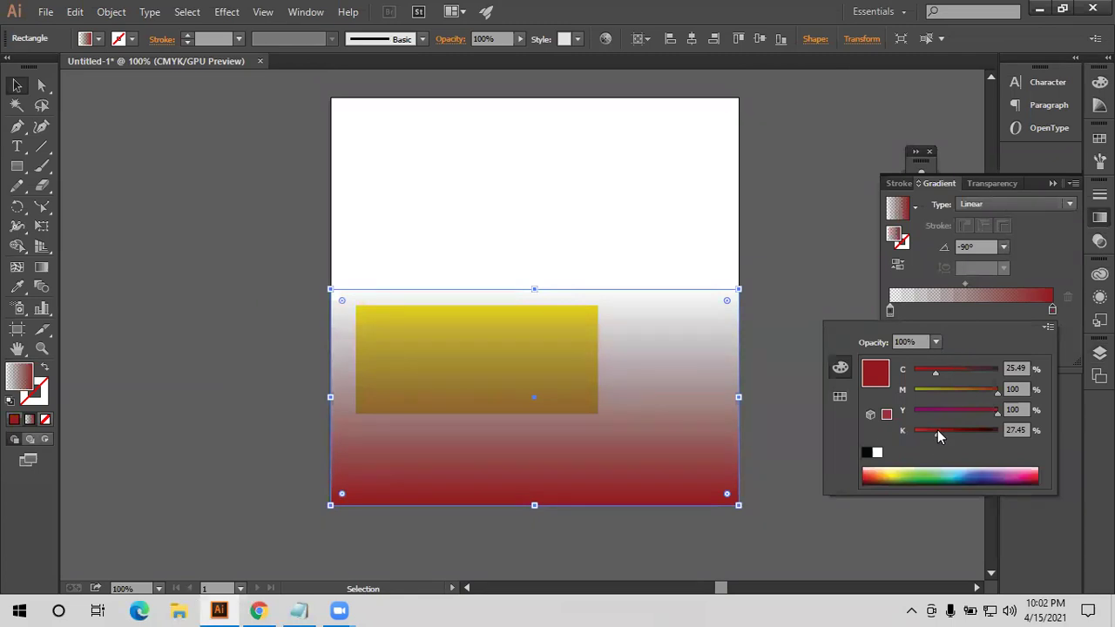
drag(936, 430, 1001, 431)
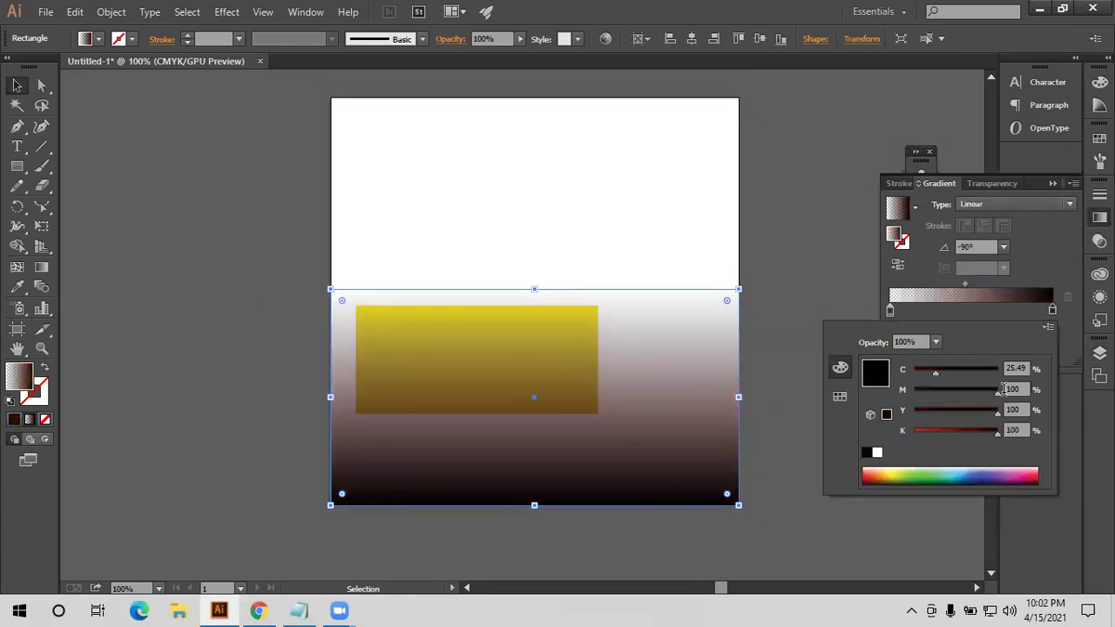
drag(1001, 392, 990, 393)
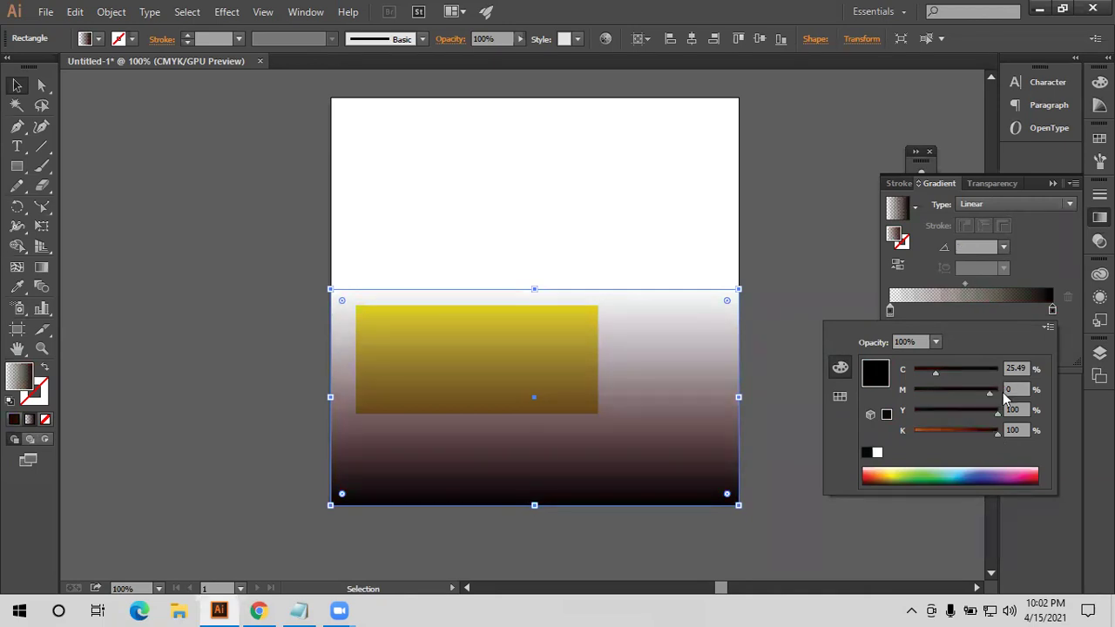
drag(935, 371, 974, 374)
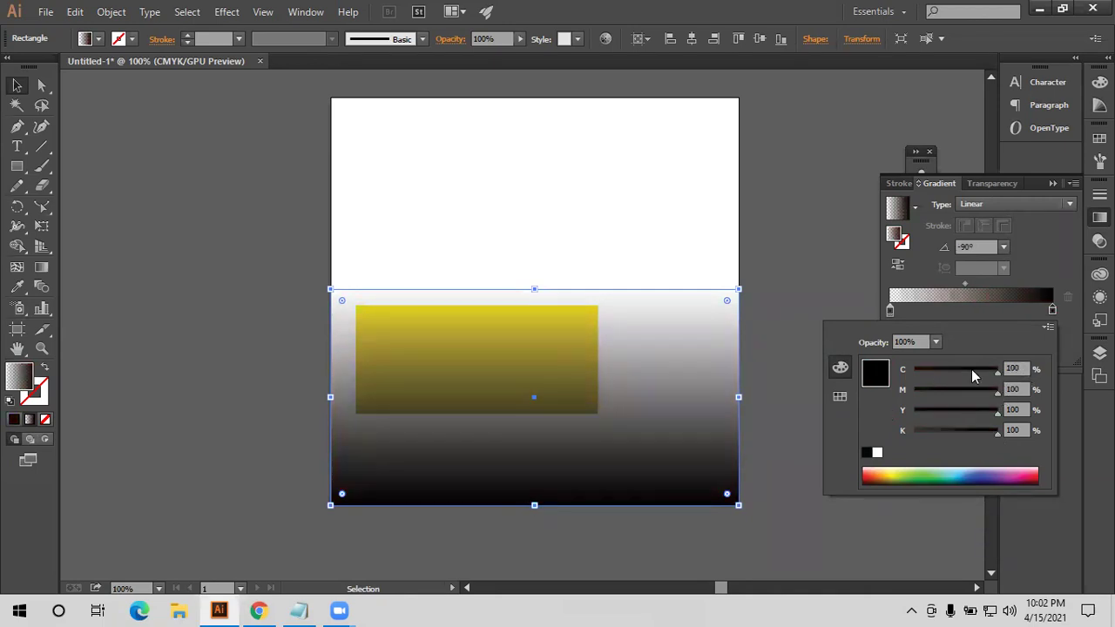
click(375, 143)
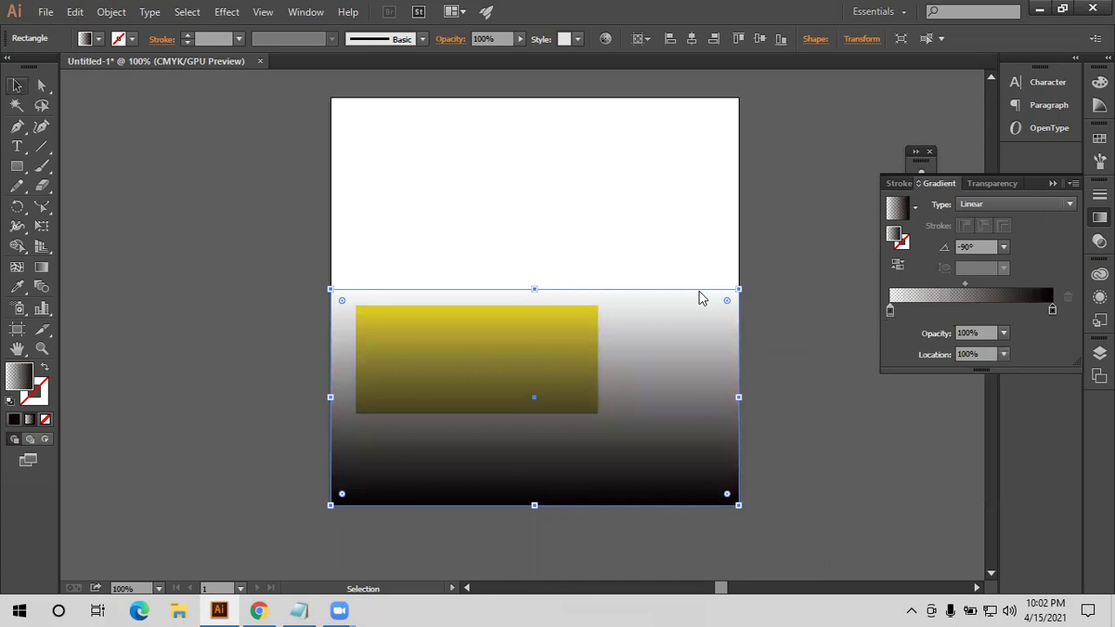
Reselect the rectangle and set the black stop's opacity to 70%
click(771, 321)
scroll(674, 360, down, 1)
click(674, 360)
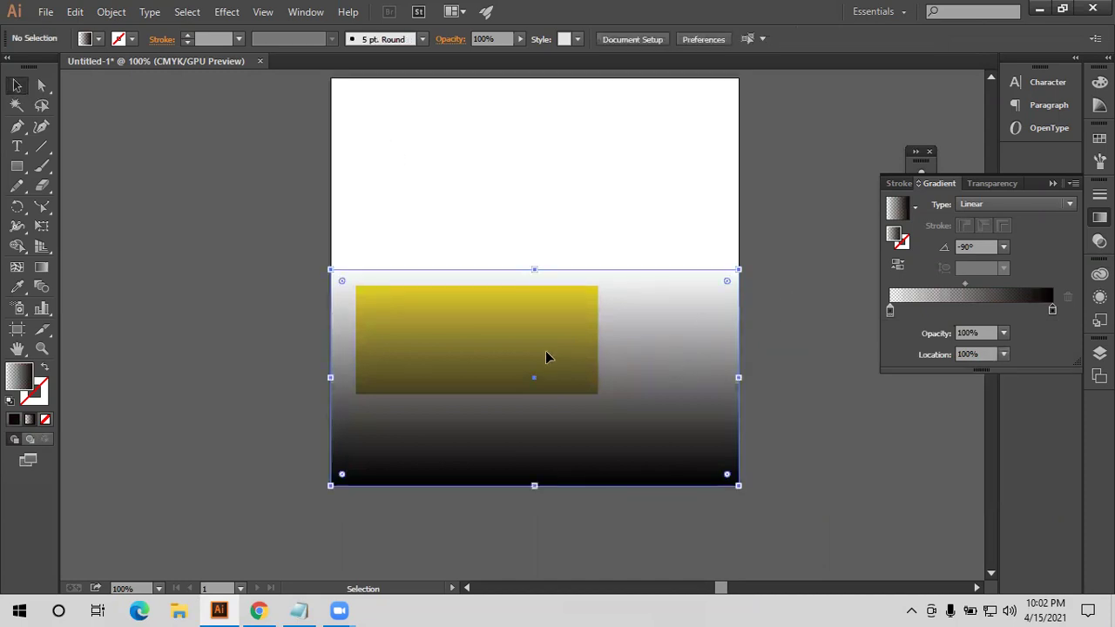
drag(546, 357, 547, 394)
key(ctrl+z)
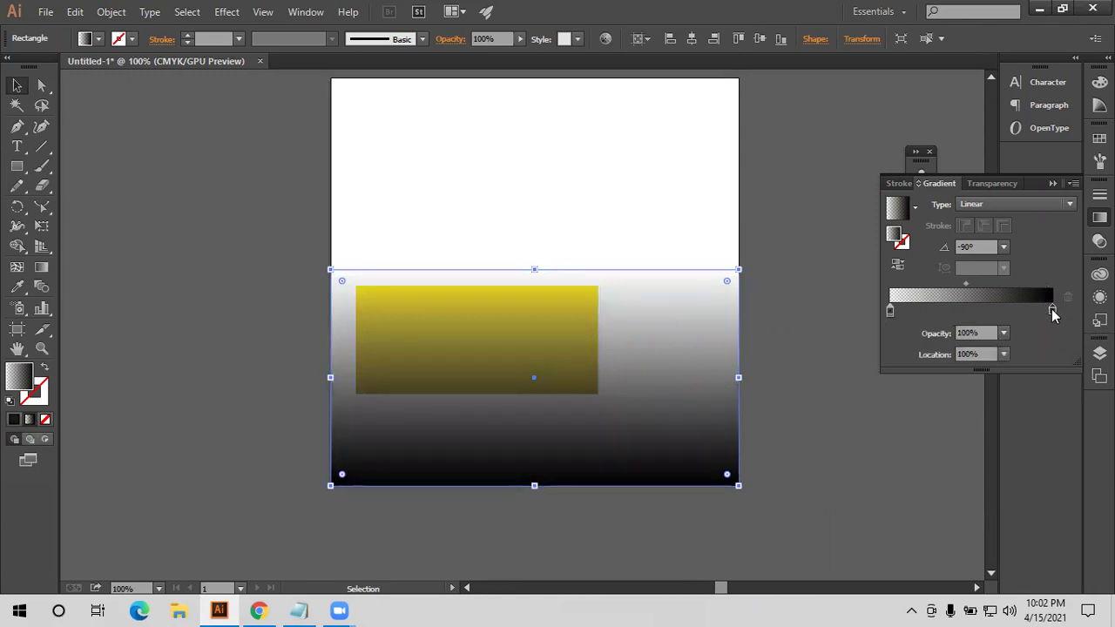
click(1004, 354)
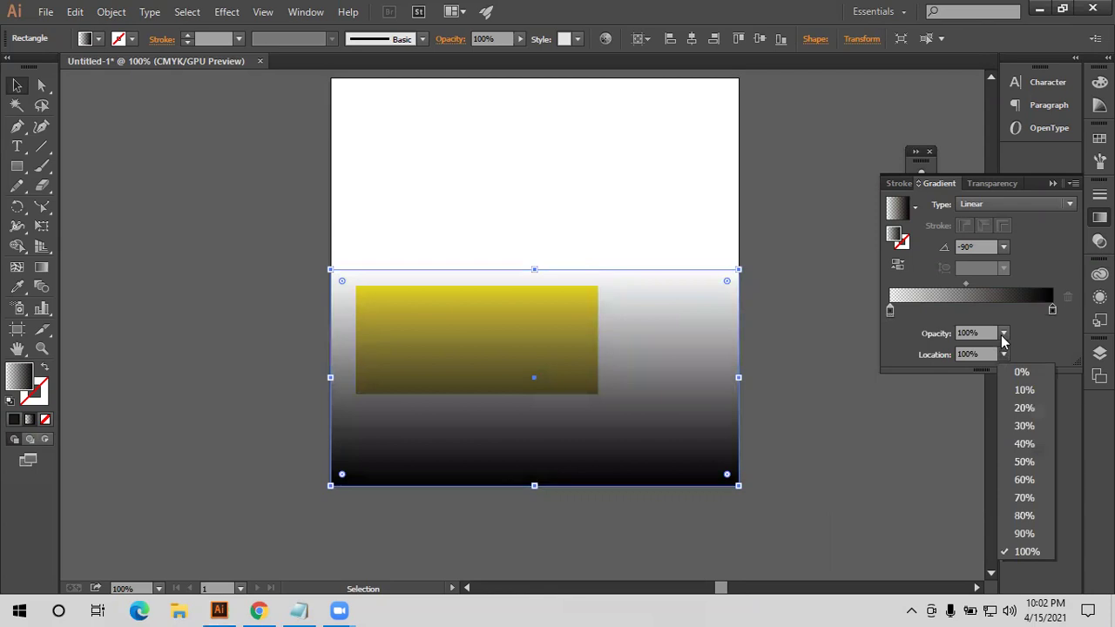
click(1003, 333)
click(1004, 333)
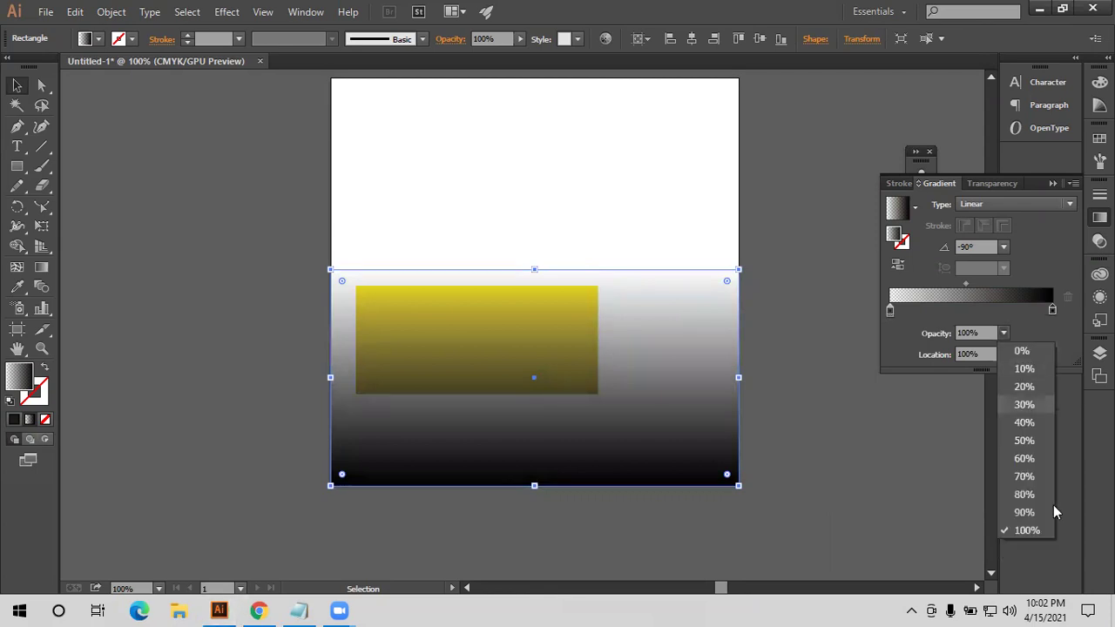
click(1028, 477)
Marquee-select both gradient rectangles together
click(794, 468)
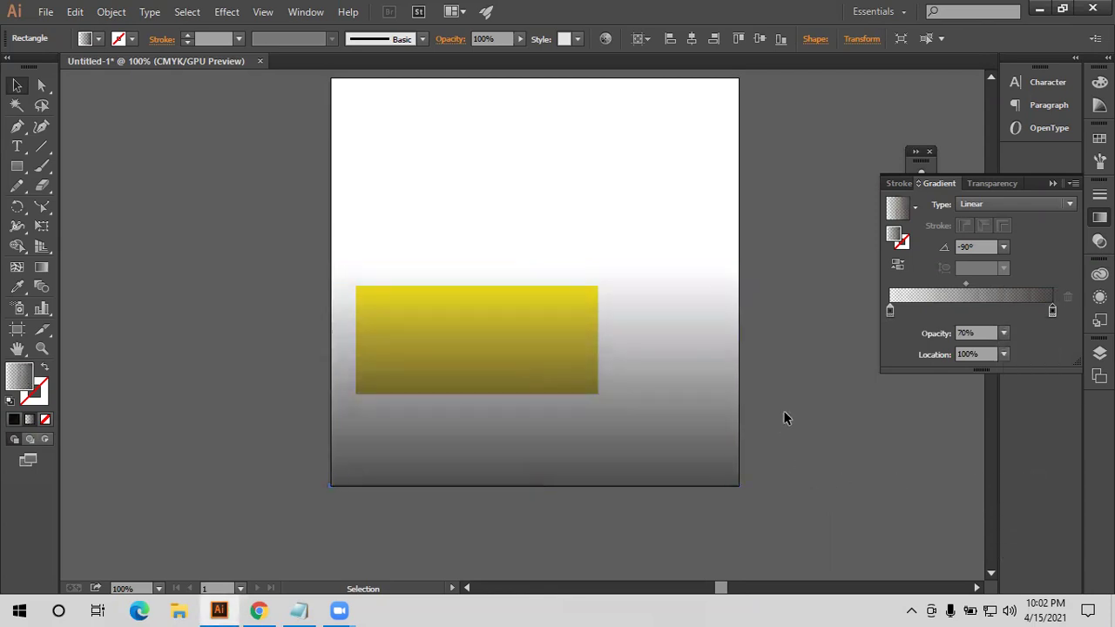
click(687, 392)
drag(513, 234, 614, 356)
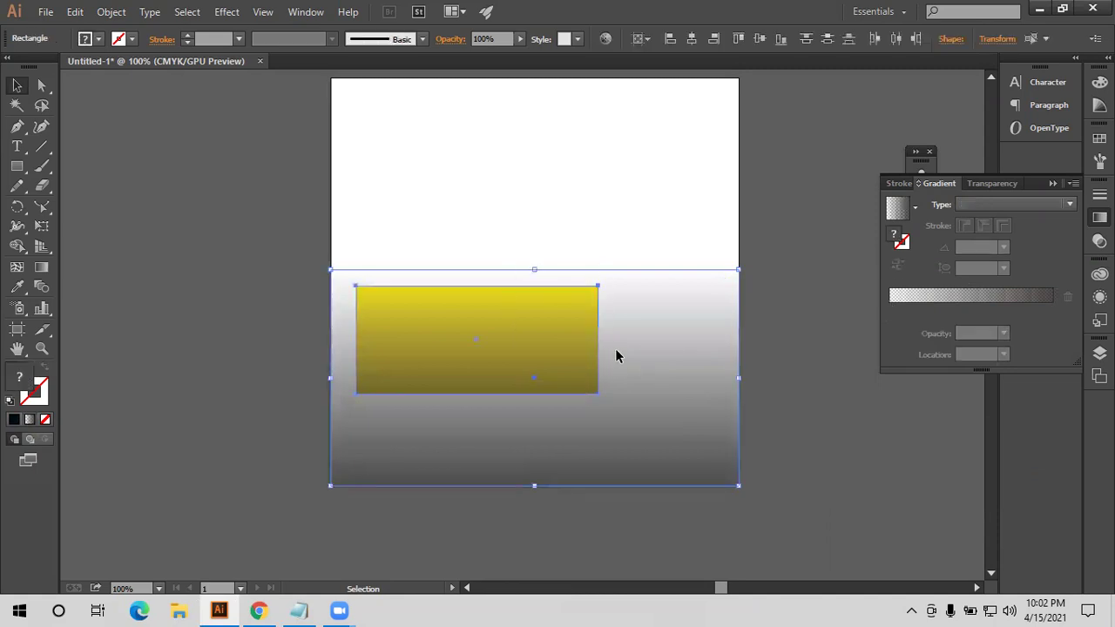
Delete both rectangles and bring up the MegaTron gradient on uiGradients
key(Delete)
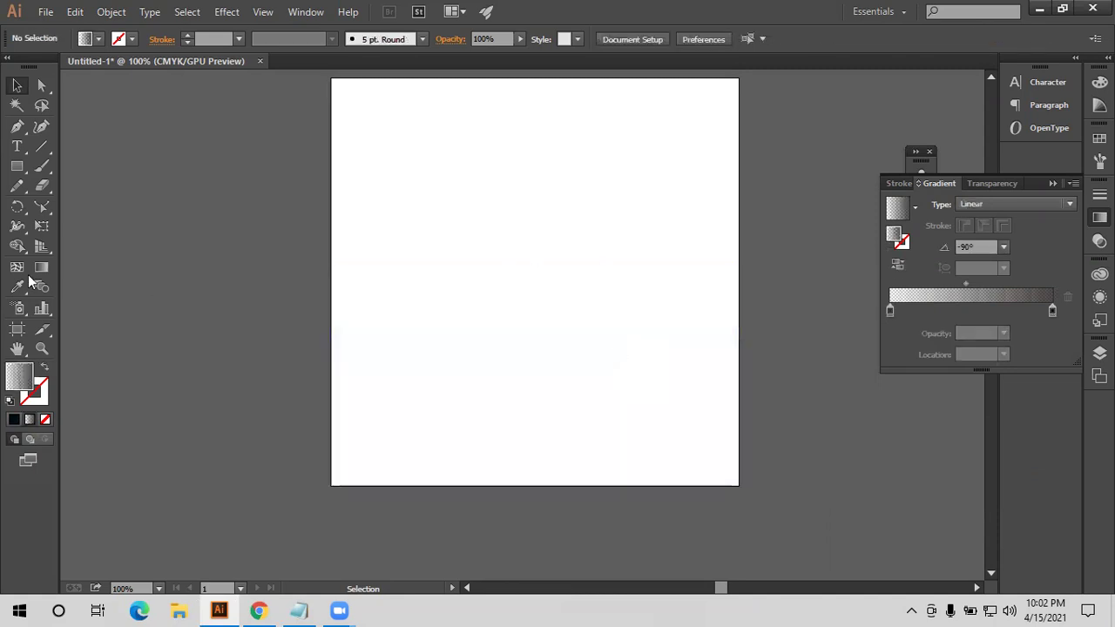
click(260, 610)
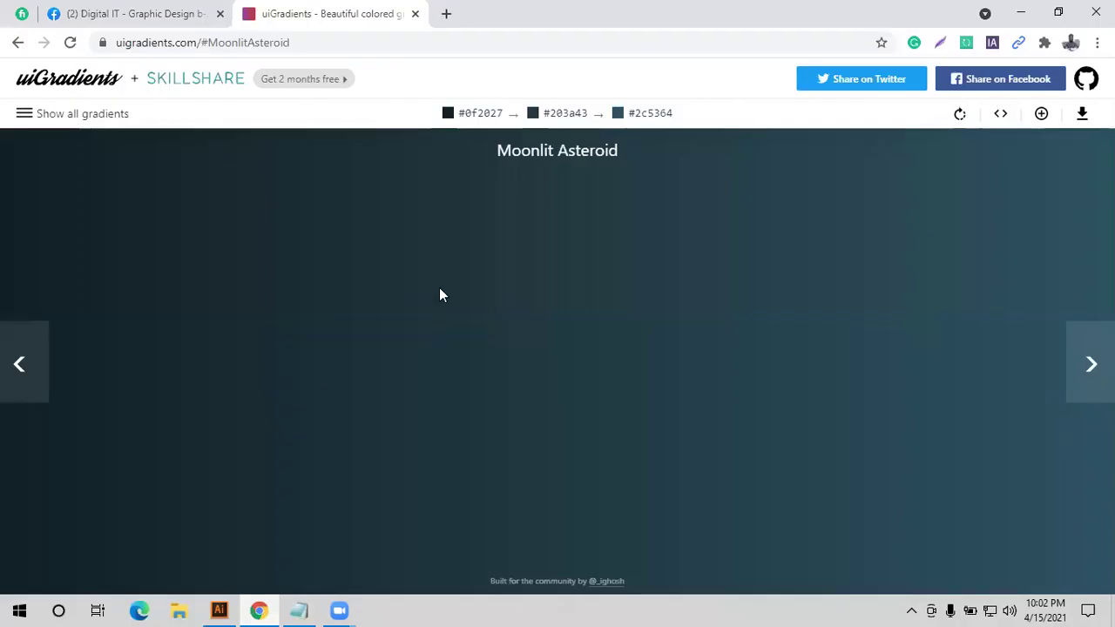
click(27, 376)
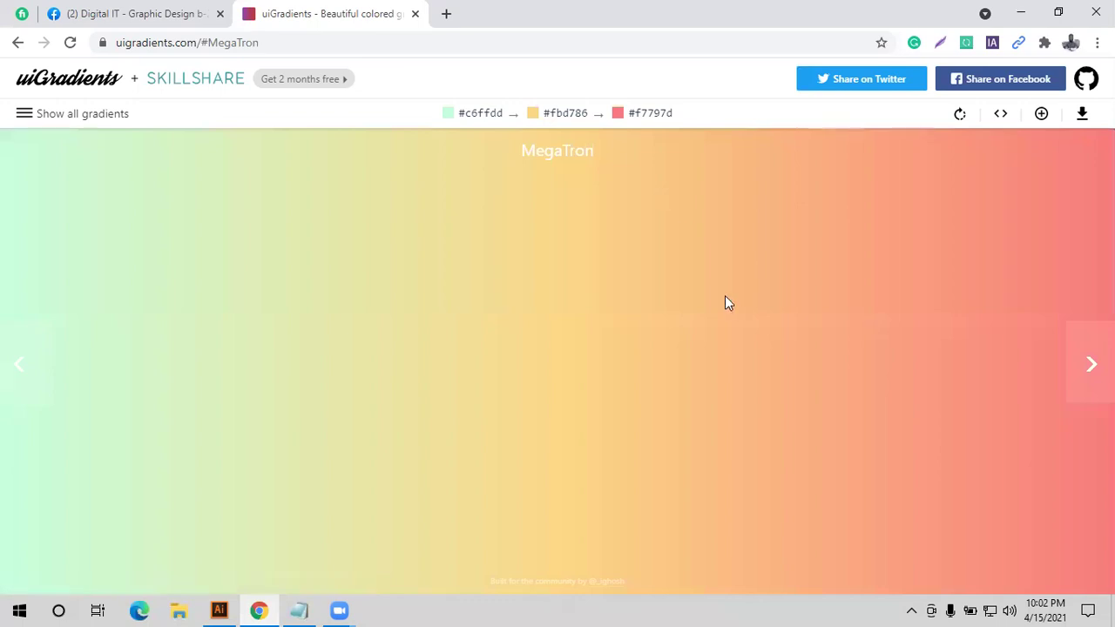
Capture a screenshot of the MegaTron gradient and return to Illustrator
drag(318, 158, 1099, 520)
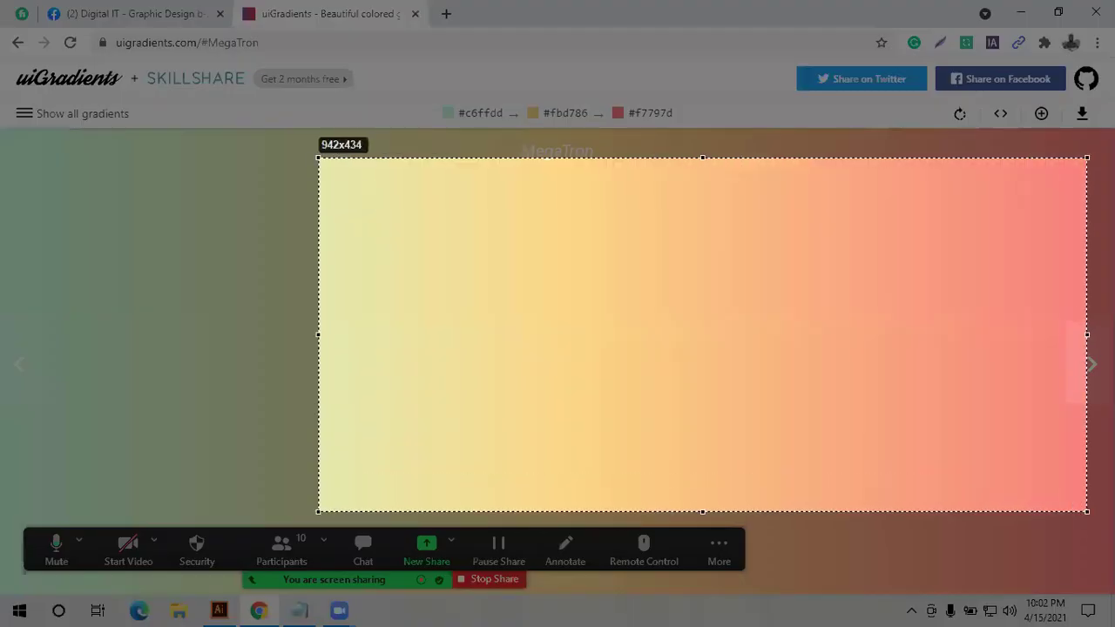
click(1039, 537)
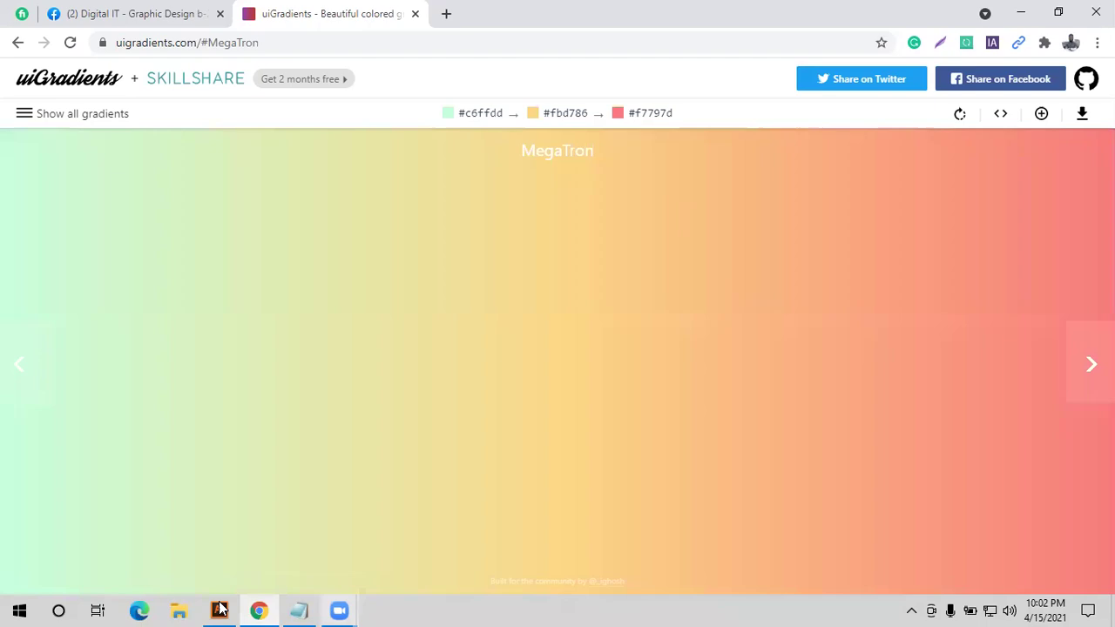
click(220, 609)
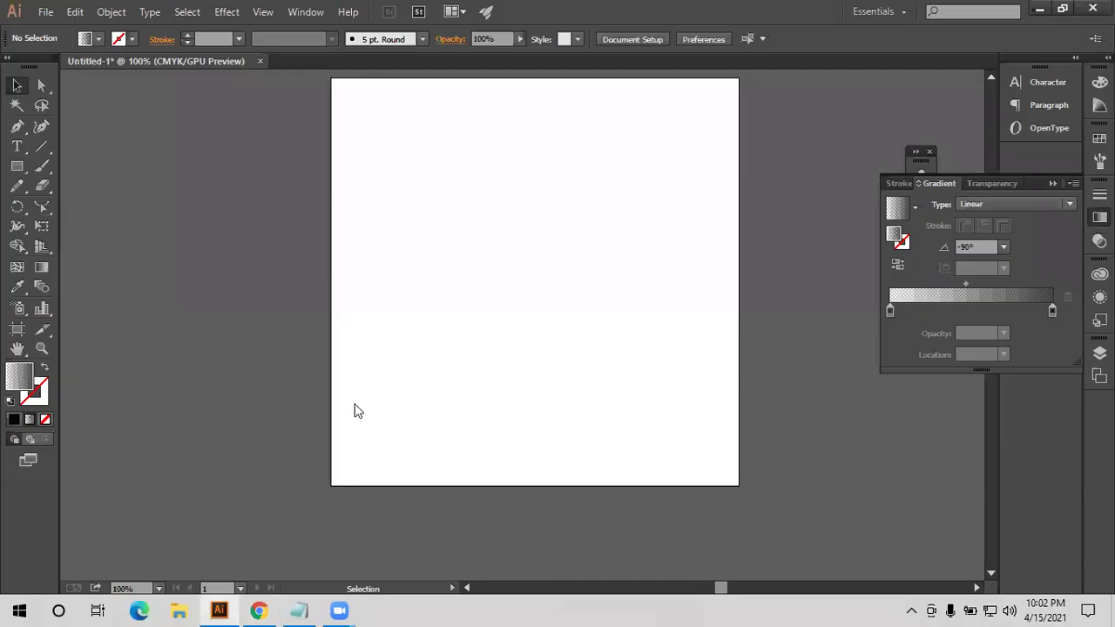
Paste the MegaTron screenshot, scale it down and place it just left of the artboard
key(ctrl+v)
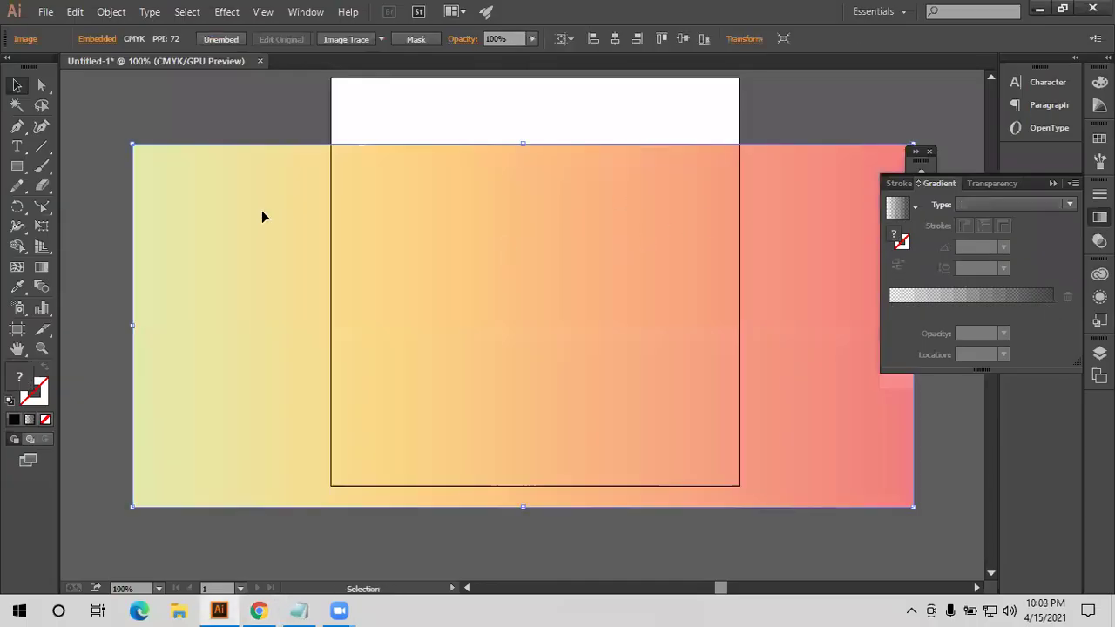
scroll(119, 186, up, 1)
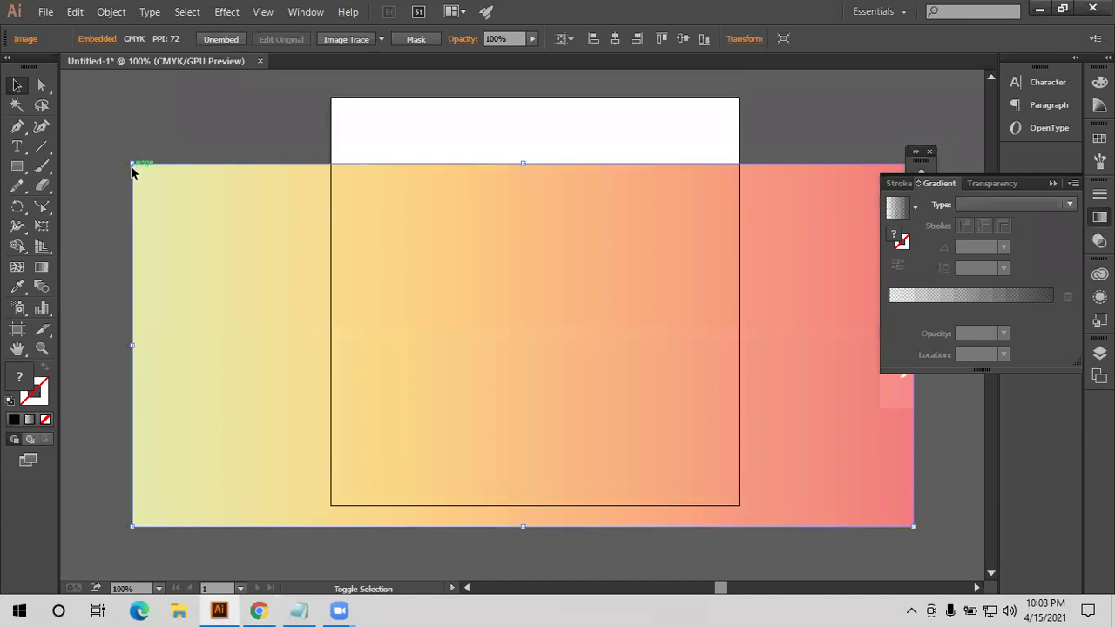
drag(131, 169, 338, 277)
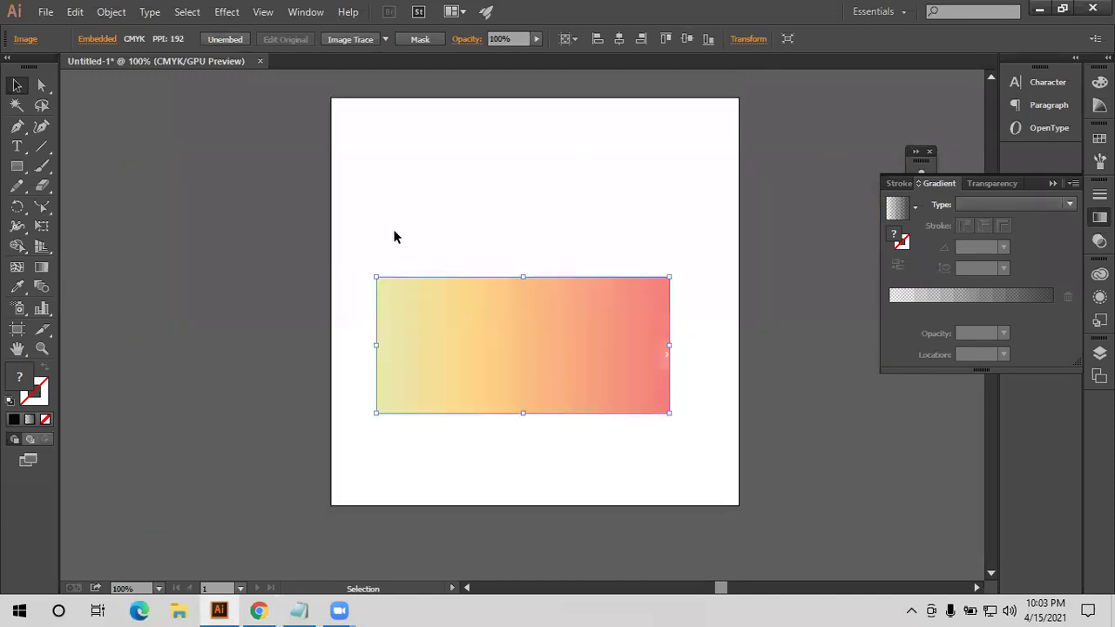
click(394, 237)
drag(551, 359, 220, 250)
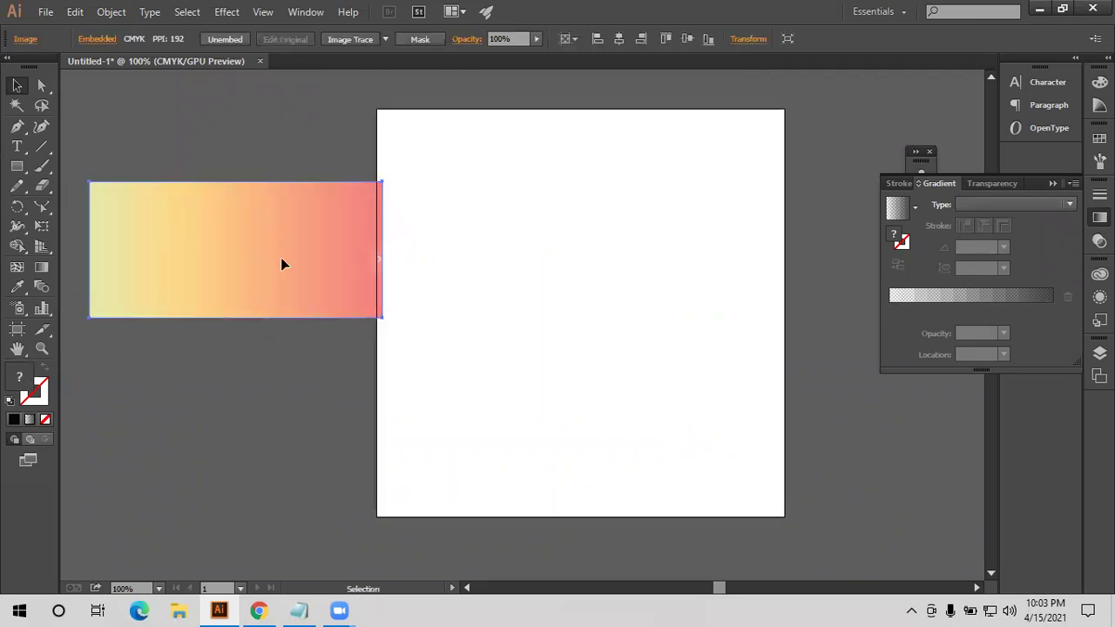
drag(271, 253, 266, 248)
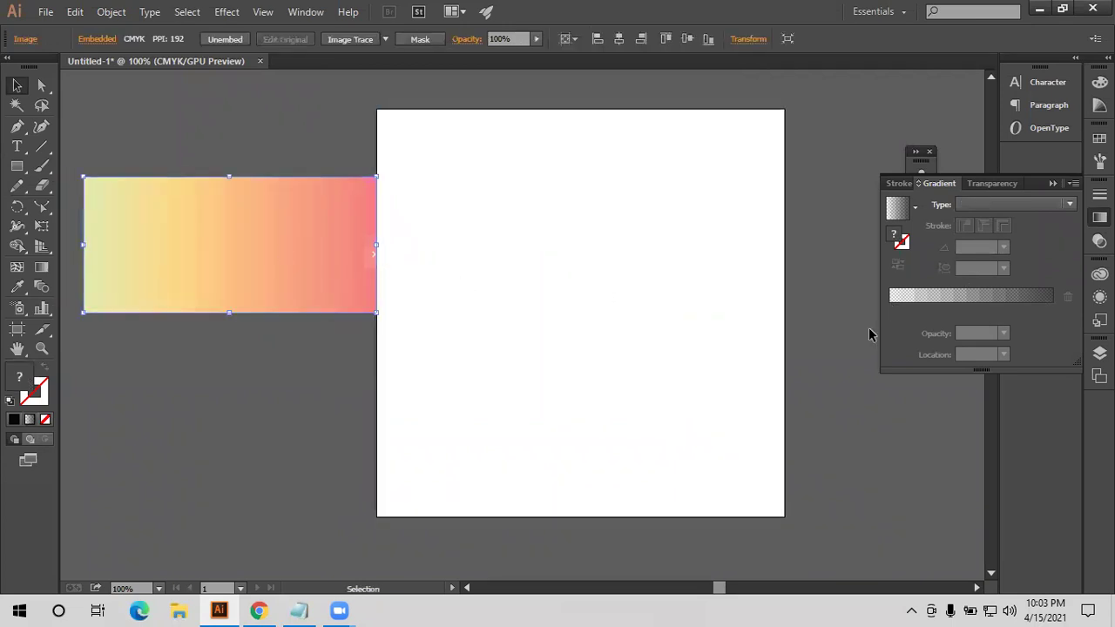
Apply a linear gradient with a fully opaque start stop and draw a wide rectangle across the lower artboard
click(941, 296)
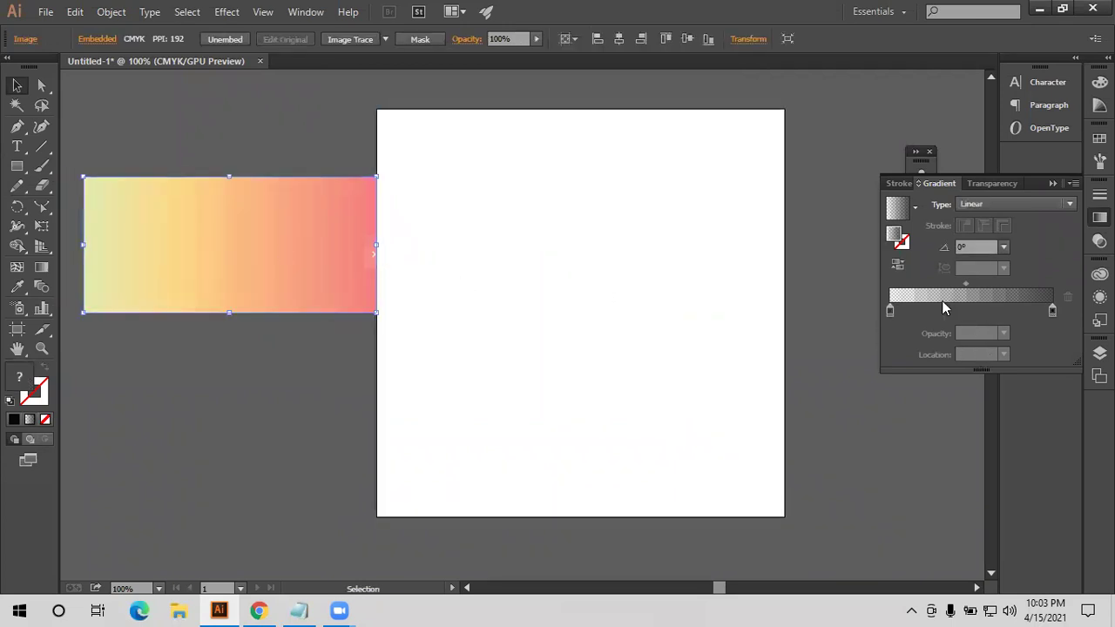
click(889, 311)
click(1003, 332)
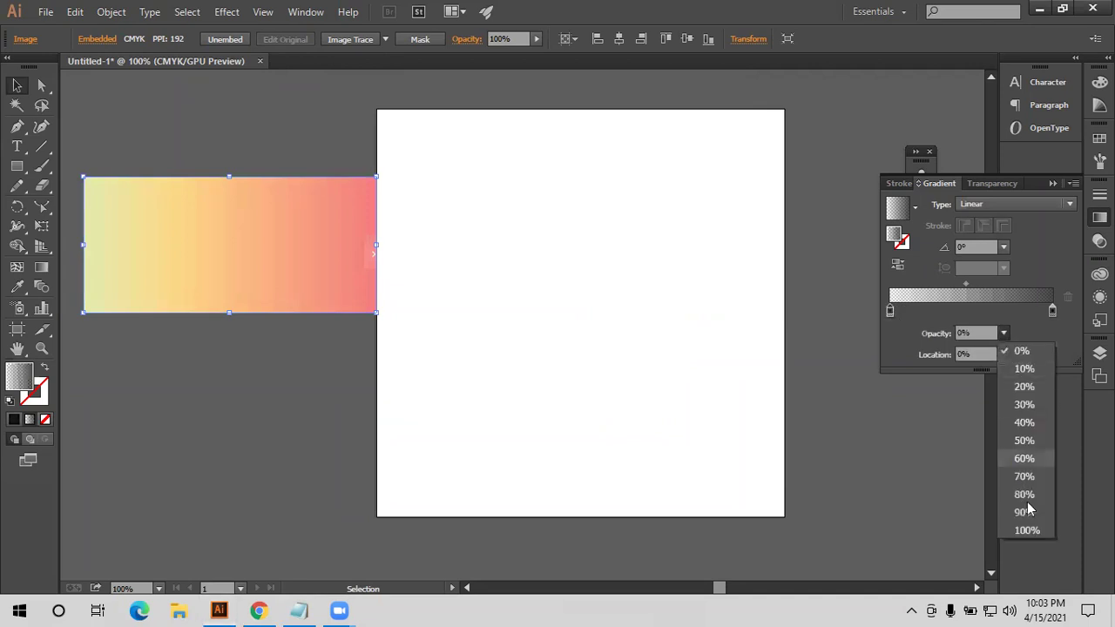
click(1027, 530)
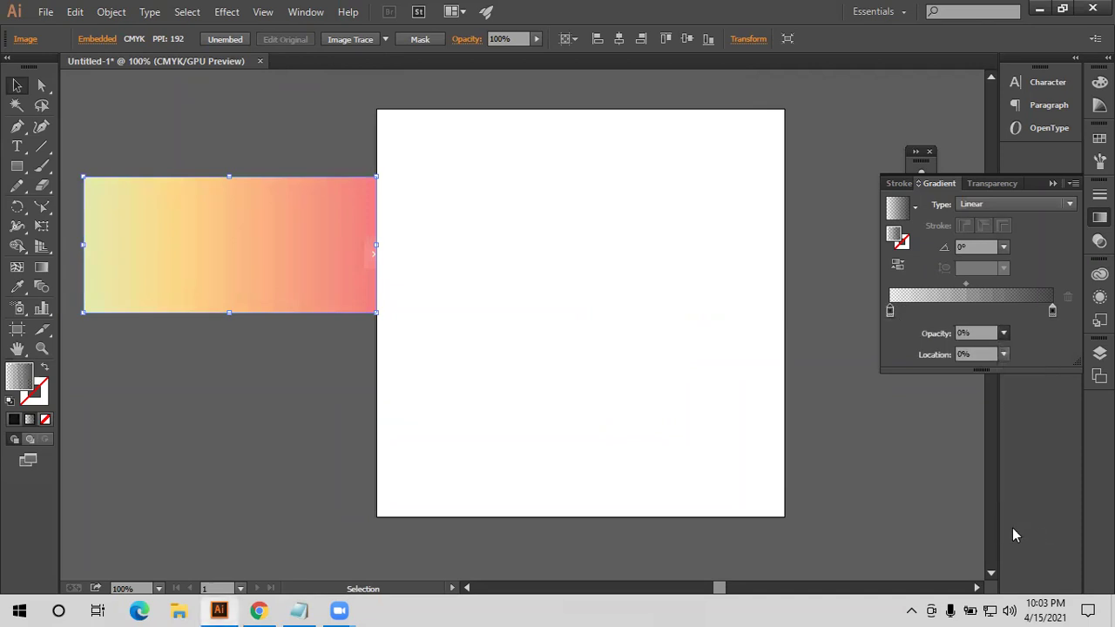
click(77, 250)
click(17, 167)
drag(400, 336, 789, 454)
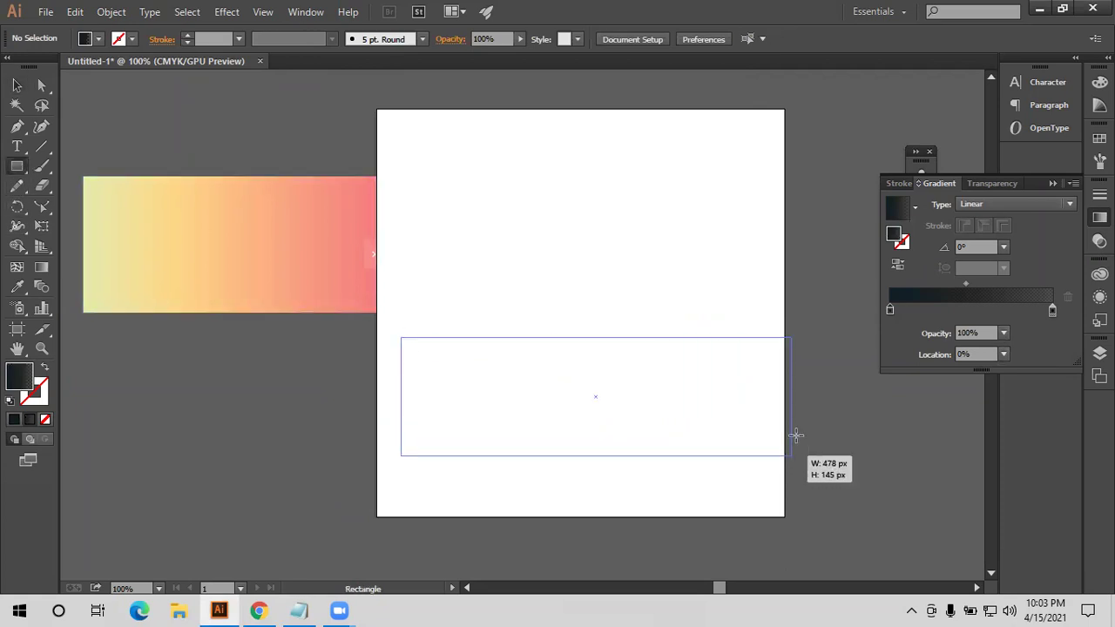
Set the gradient's end stop to 100% opacity
click(1050, 311)
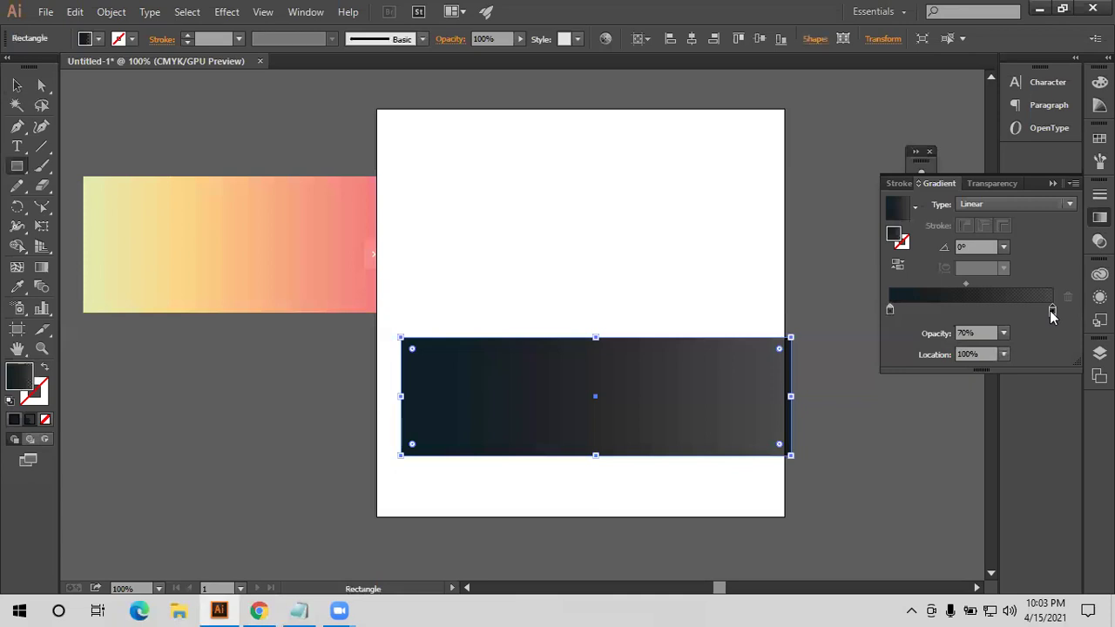
double_click(1051, 311)
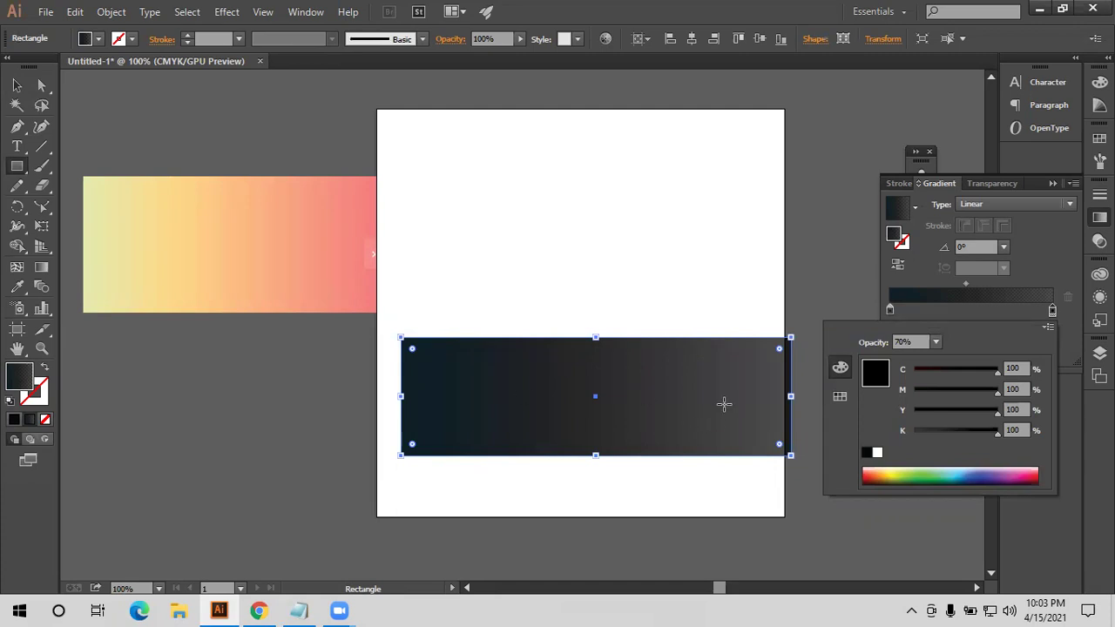
click(1048, 311)
click(1050, 315)
click(1003, 333)
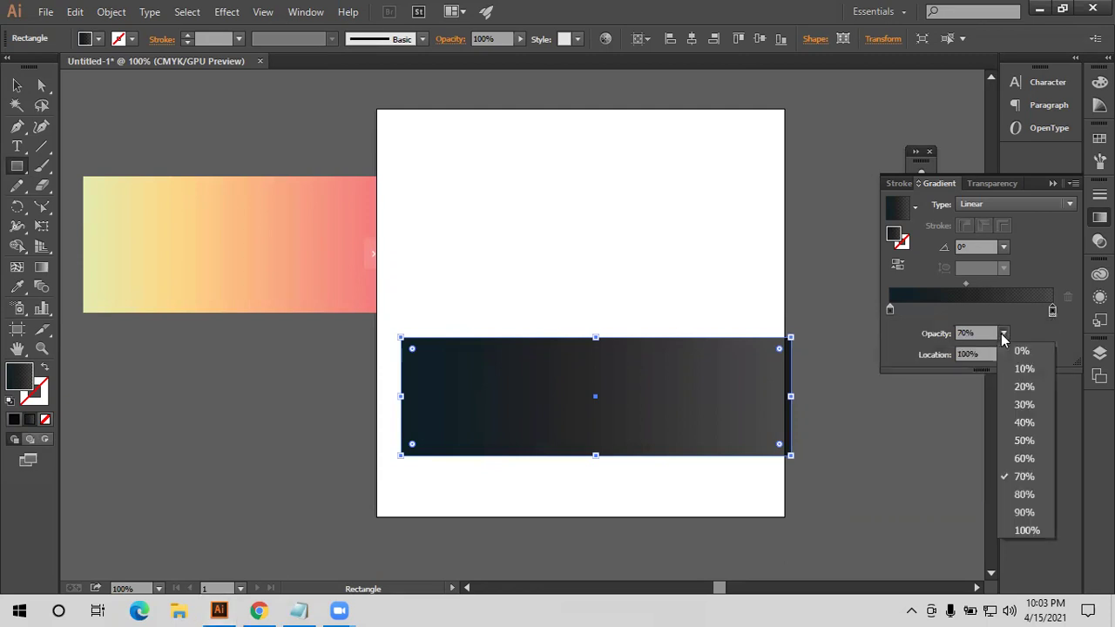
click(1024, 531)
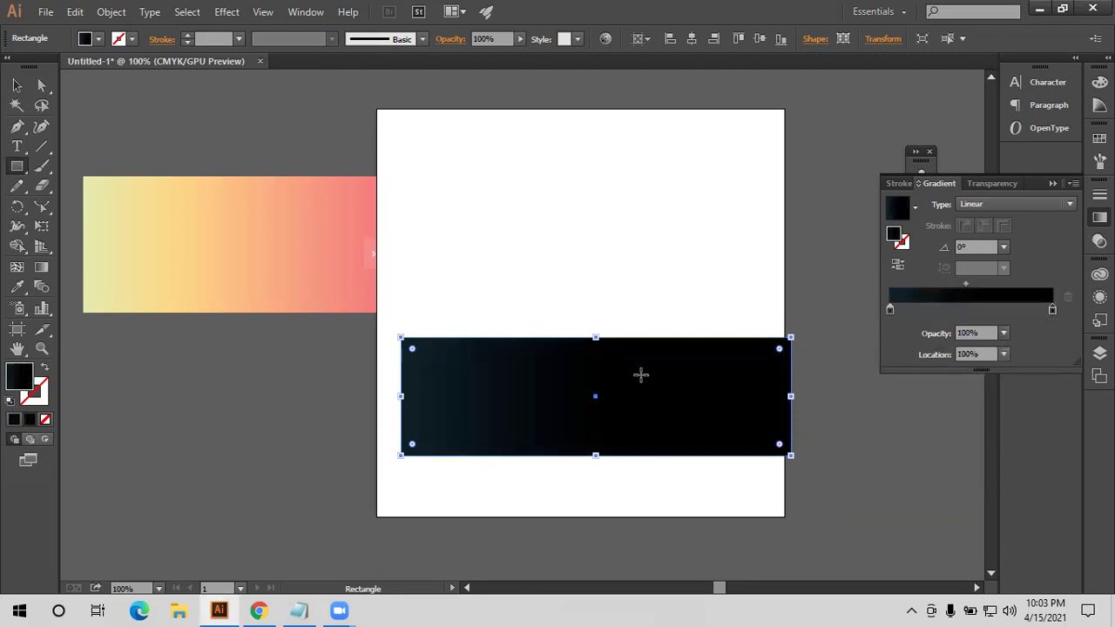
click(17, 289)
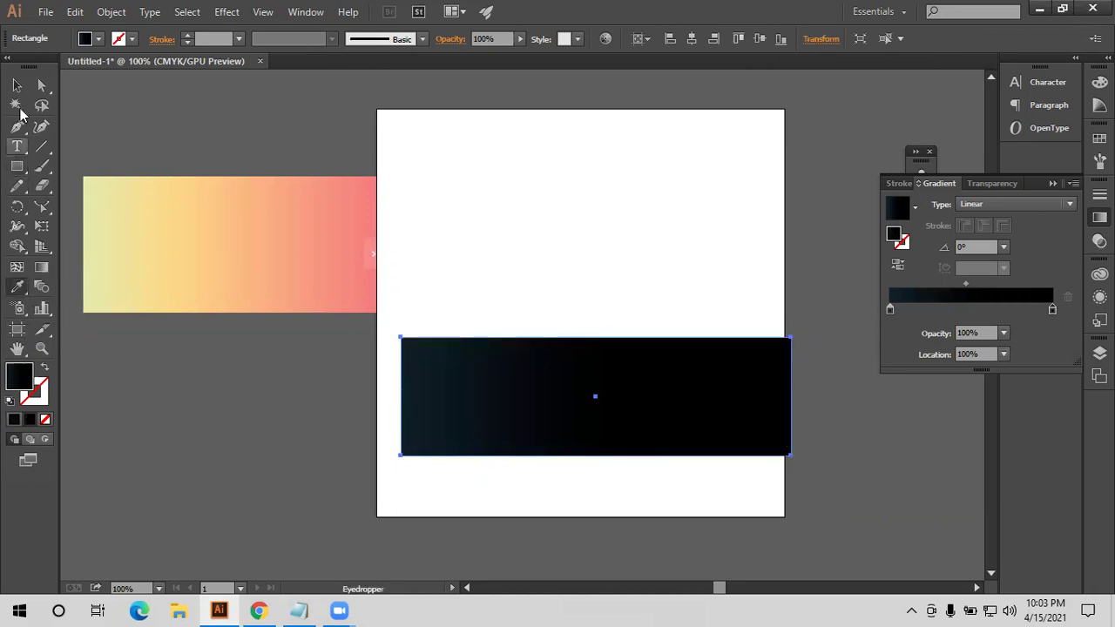
Select the dark rectangle and eyedrop the MegaTron image's gradient onto it
click(17, 85)
drag(432, 244, 549, 432)
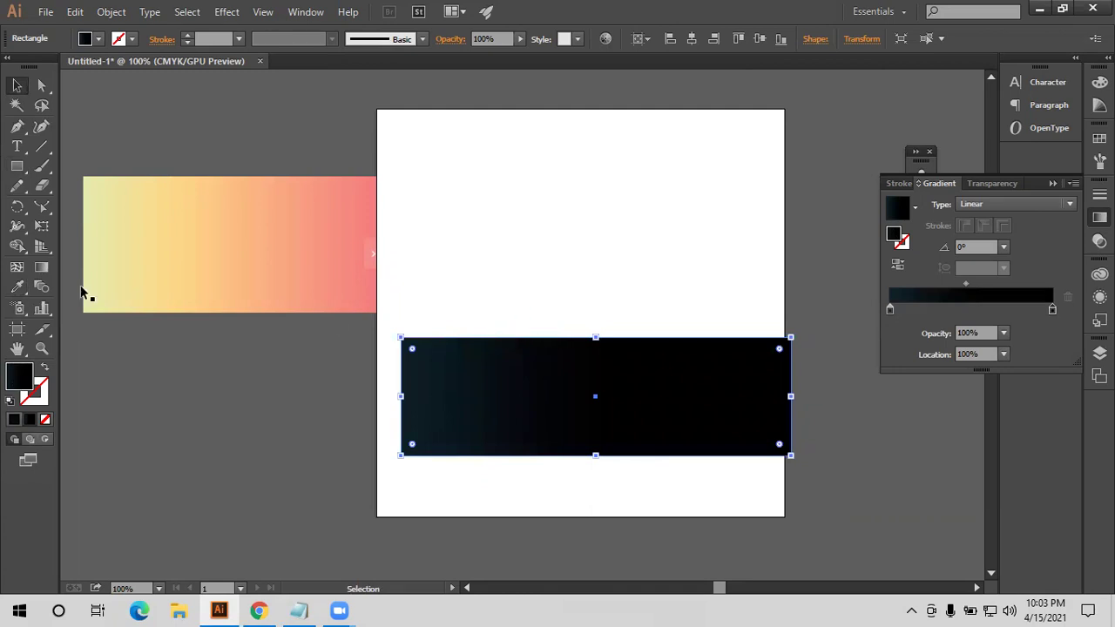
click(17, 287)
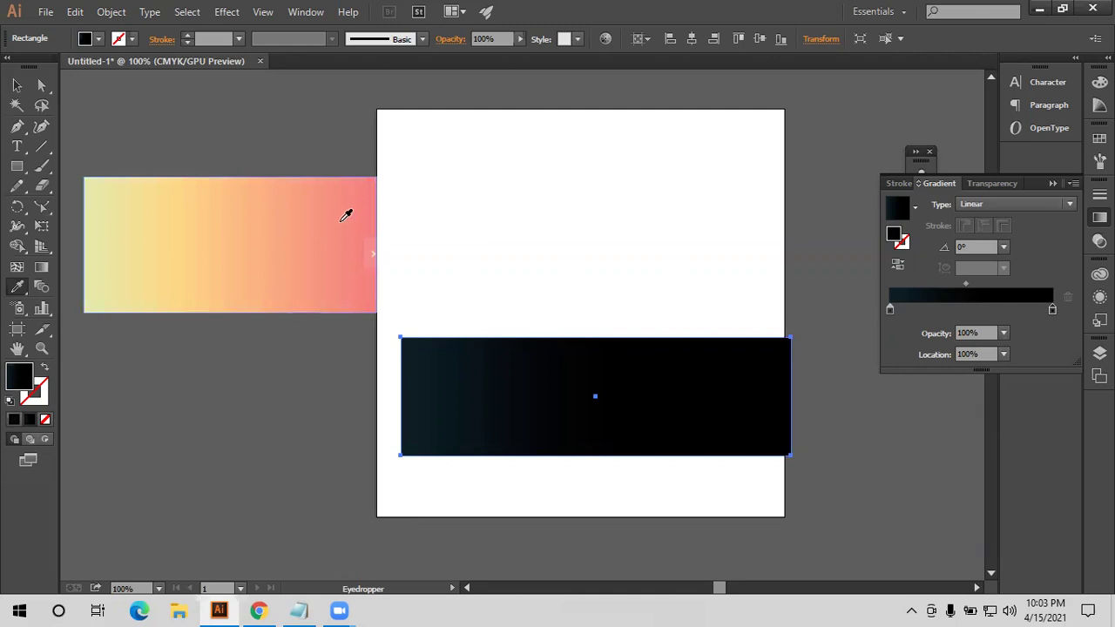
click(366, 207)
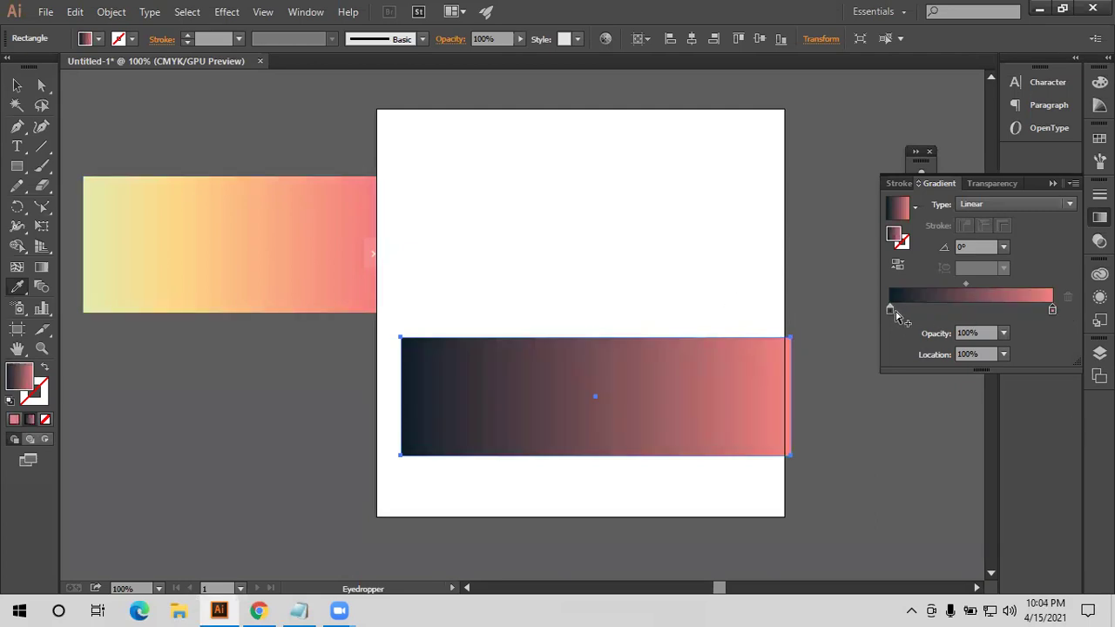
Sample the image's pale yellow for the left gradient stop, then select both rectangles
click(889, 310)
click(115, 239)
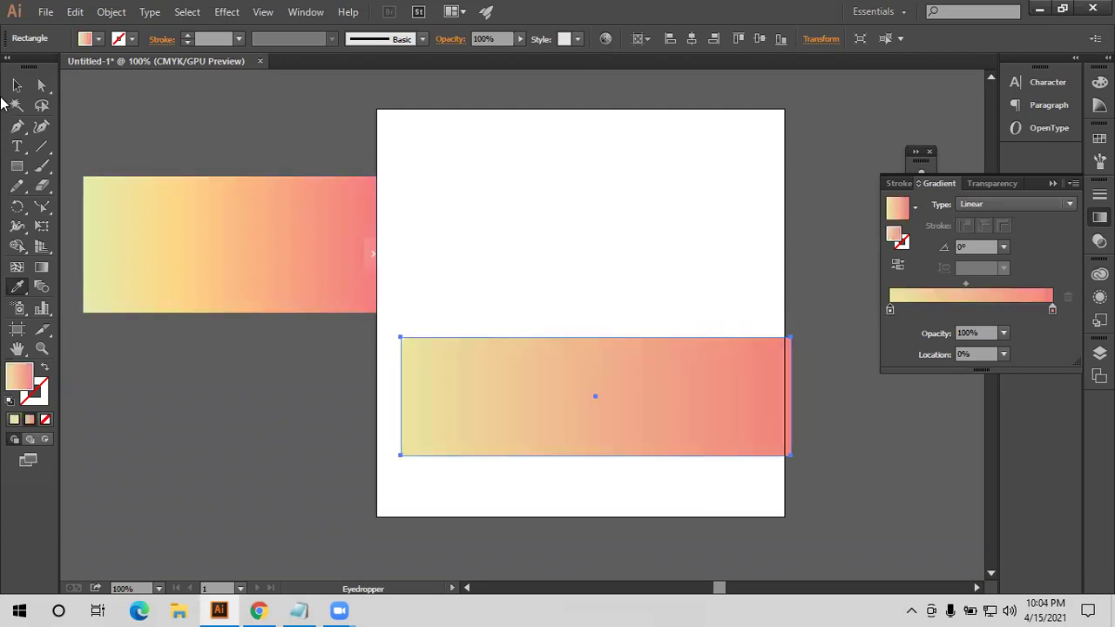
click(16, 84)
click(511, 231)
drag(292, 127, 683, 451)
Fill the lower rectangle with solid yellow from the swatches
click(545, 300)
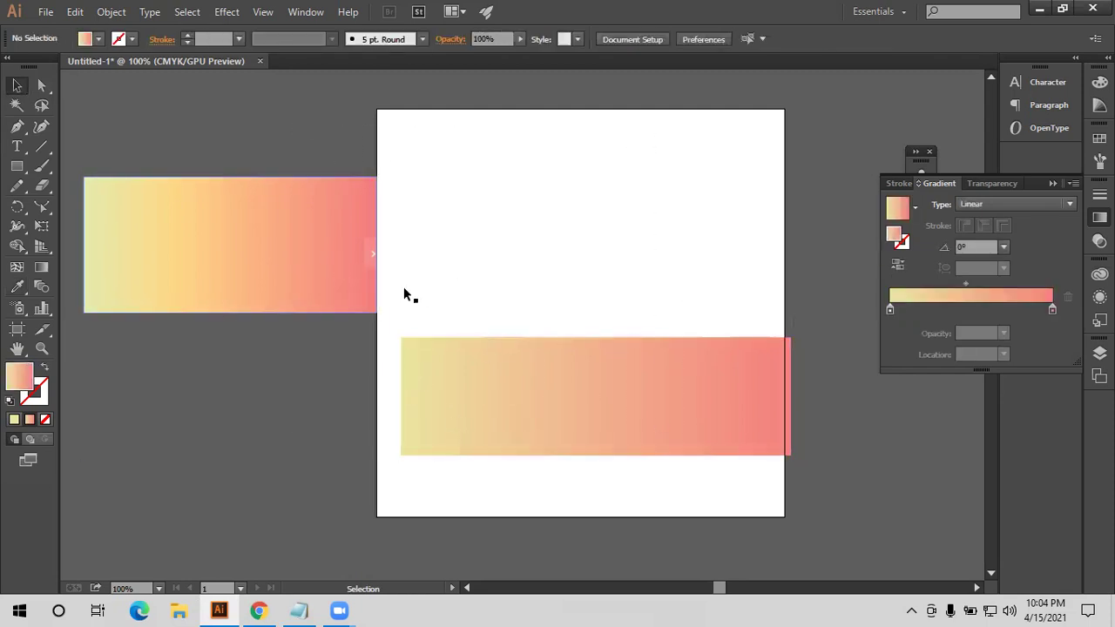
click(488, 402)
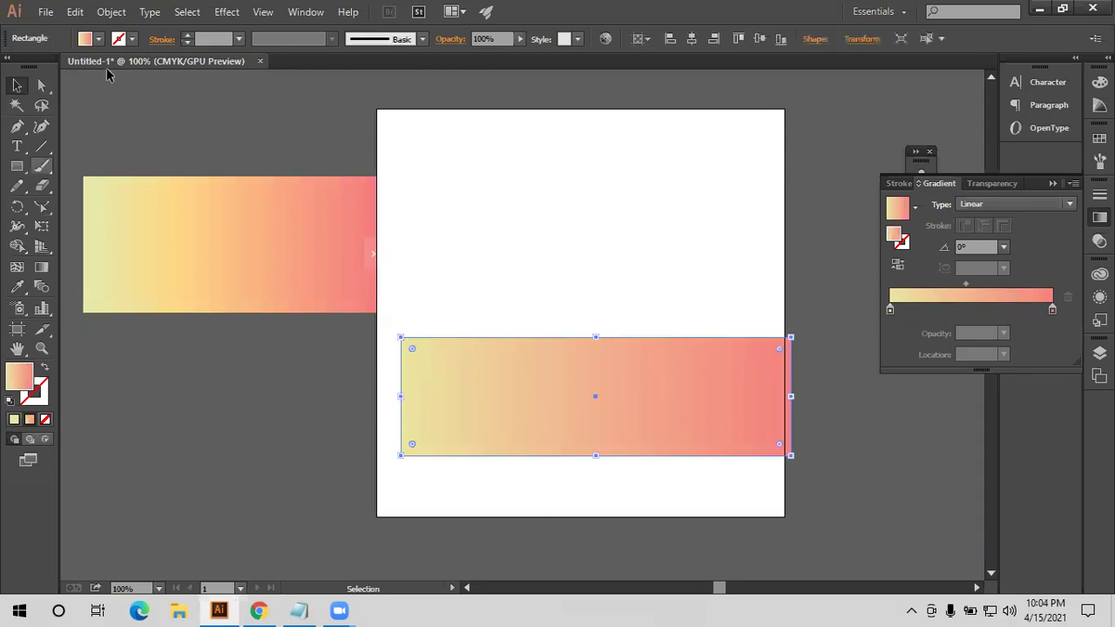
click(91, 39)
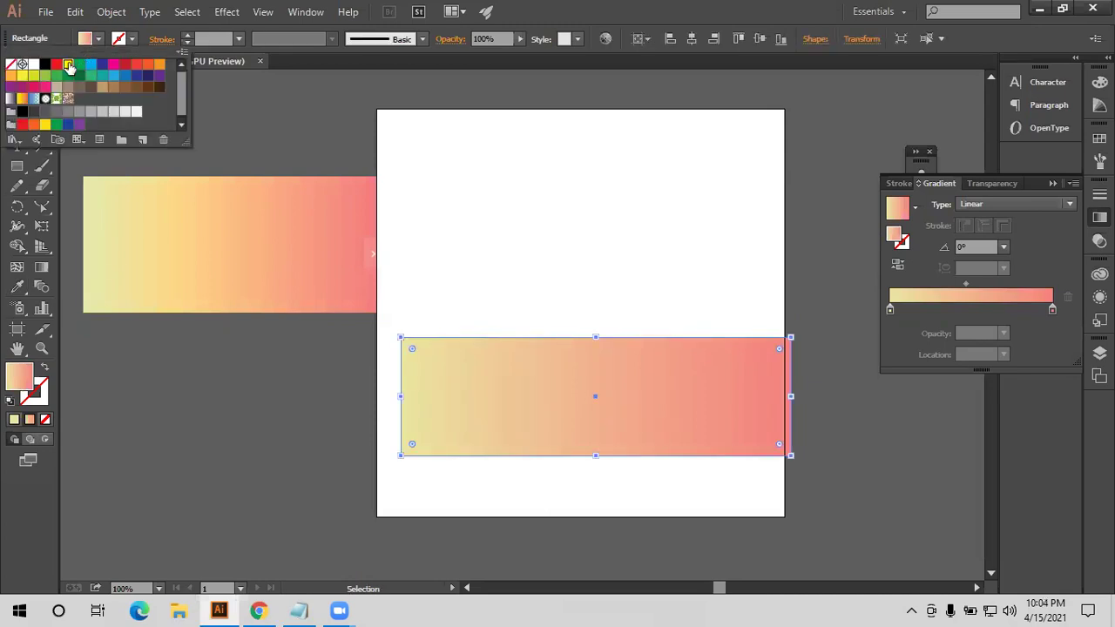
click(69, 67)
key(Escape)
scroll(124, 176, up, 2)
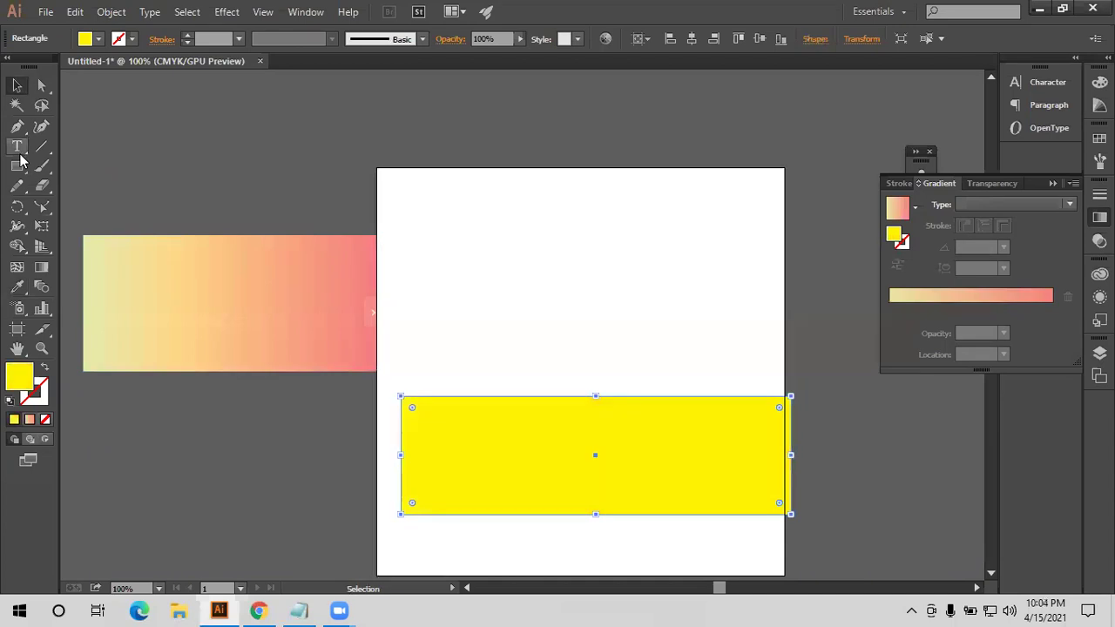
Draw a small square above the artboard filled with CMYK Green
click(18, 166)
drag(309, 133, 368, 173)
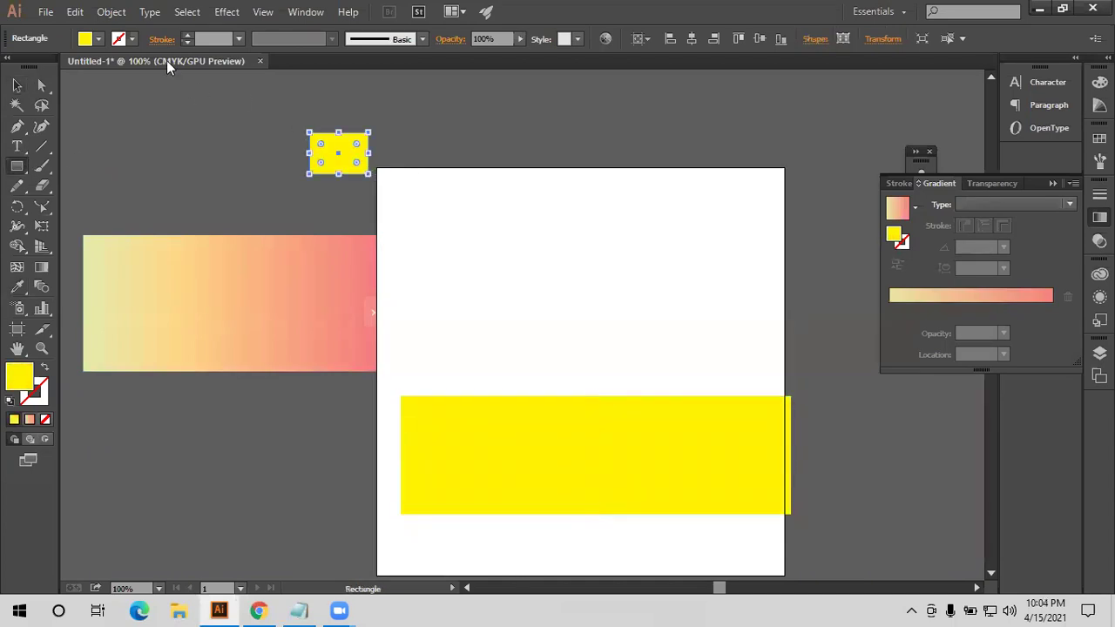
click(98, 39)
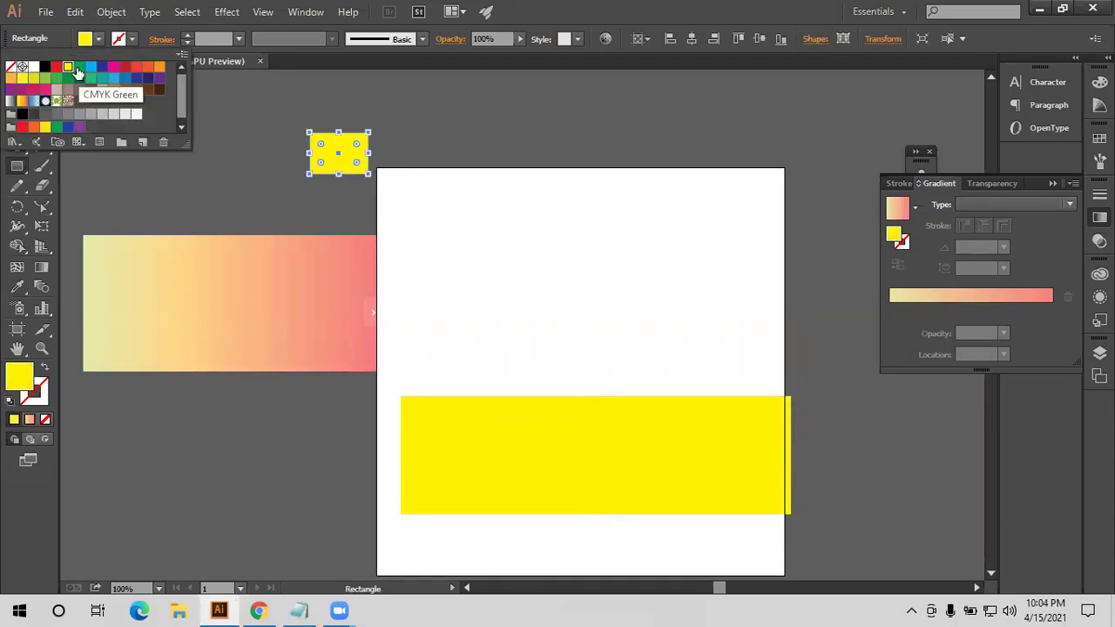
click(78, 69)
key(Escape)
Alt-drag a copy of the green square just below it, then reselect the yellow rectangle
click(18, 85)
click(183, 117)
mouse_move(336, 154)
mouse_down()
mouse_move(336, 143)
mouse_move(341, 205)
mouse_up()
scroll(609, 322, down, 3)
click(638, 373)
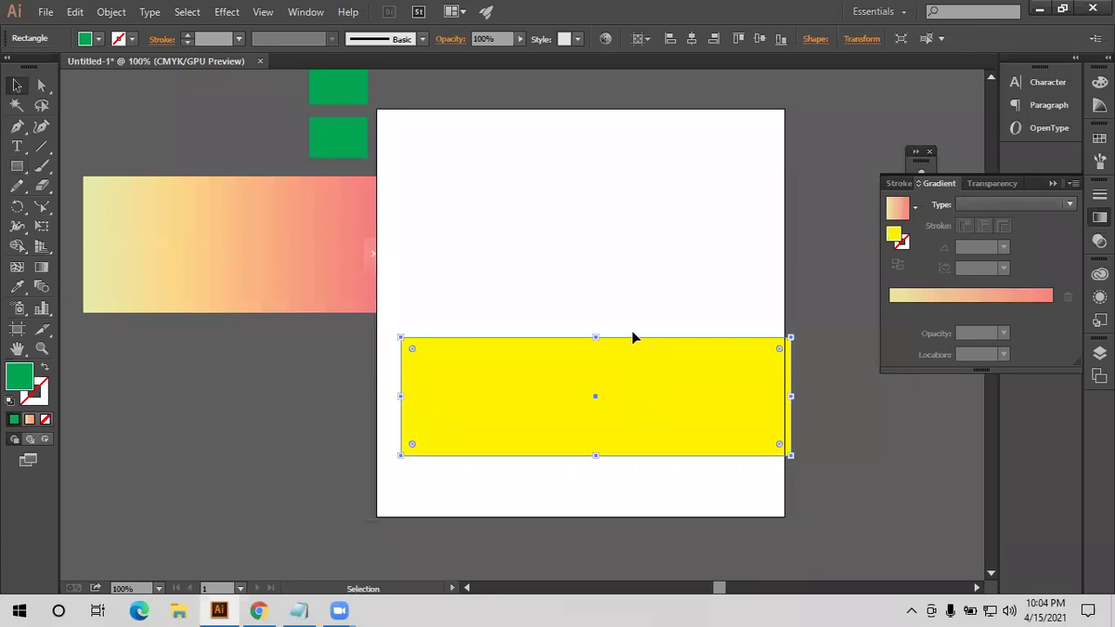
Eyedrop the image's gradient onto the rectangle and make its right stop the green square's colour
click(17, 286)
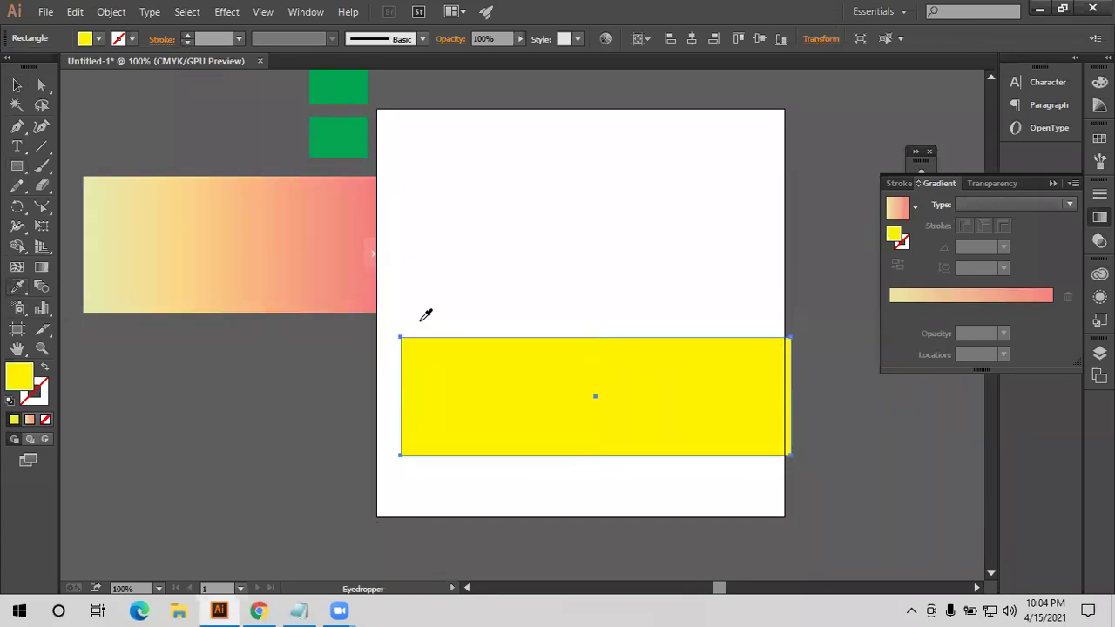
click(1013, 297)
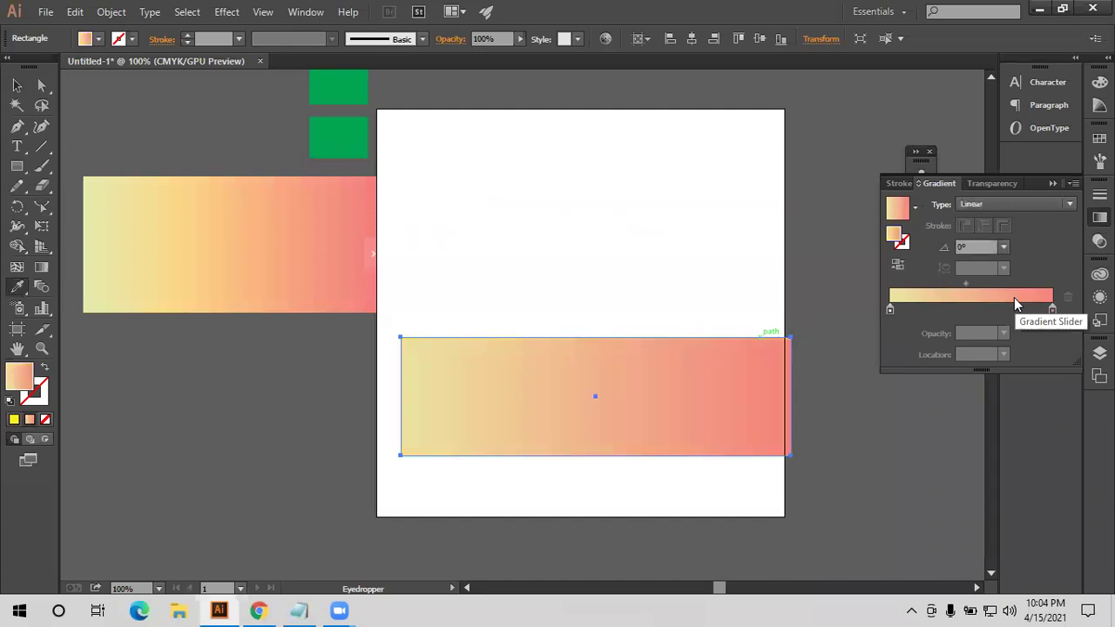
click(1053, 312)
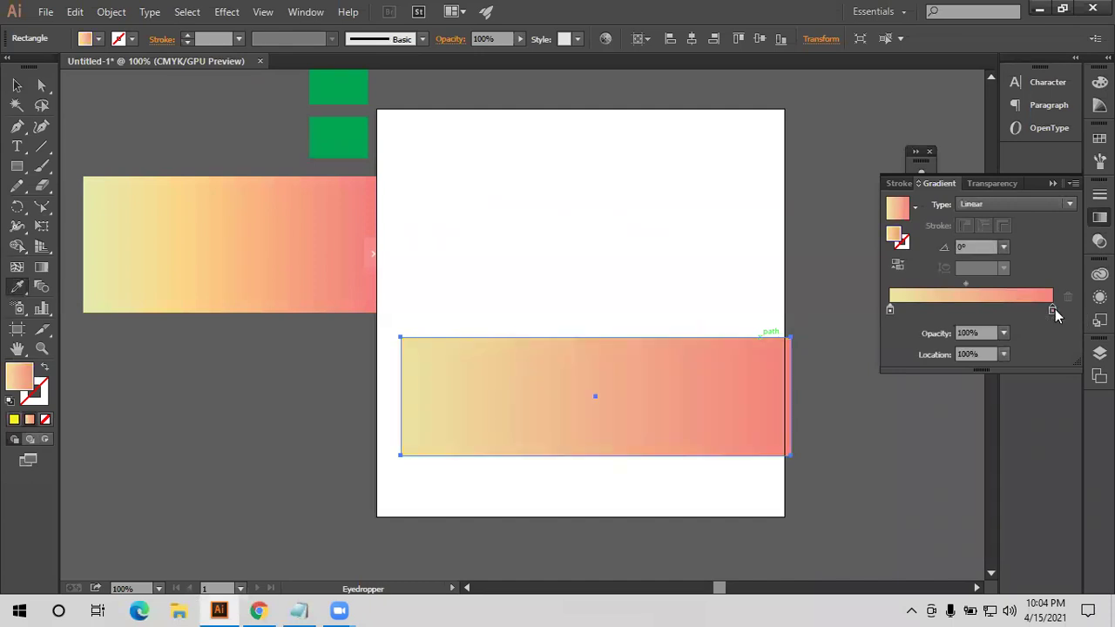
shift+click(348, 88)
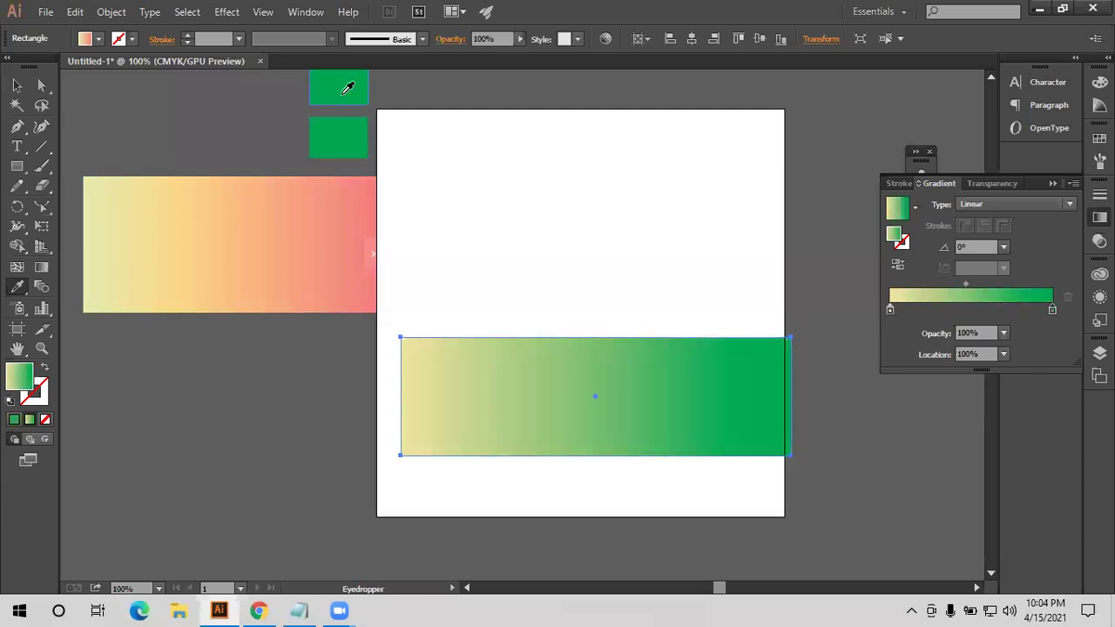
Sample dark grey for the left stop; the rectangle ends up with a flat peach fill
scroll(314, 269, up, 2)
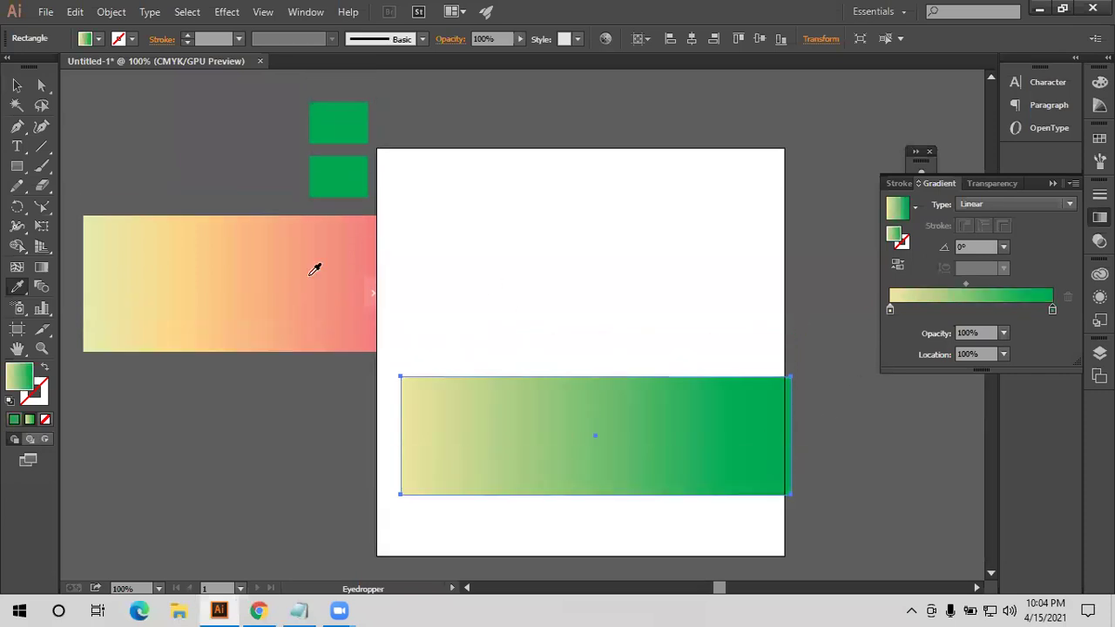
scroll(314, 269, up, 1)
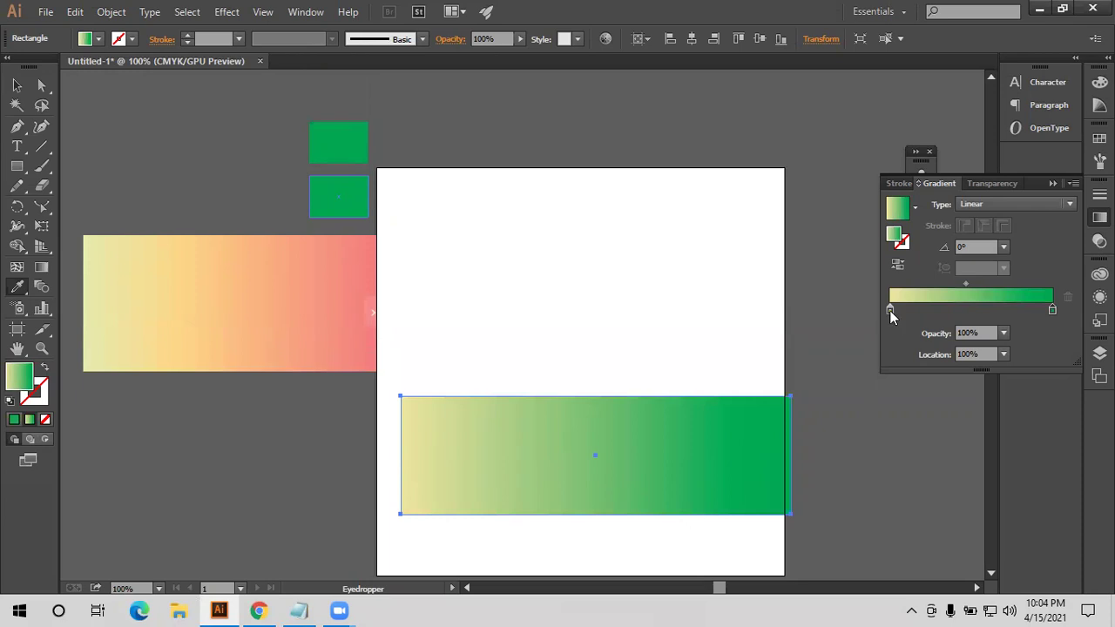
scroll(889, 309, down, 2)
click(889, 310)
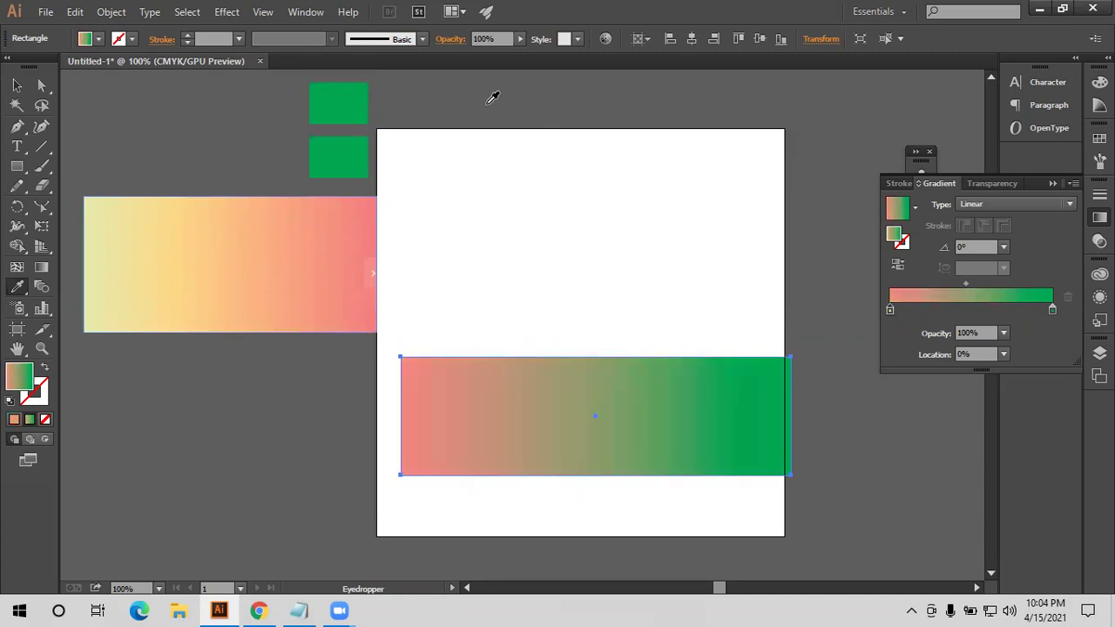
shift+click(261, 99)
shift+click(261, 144)
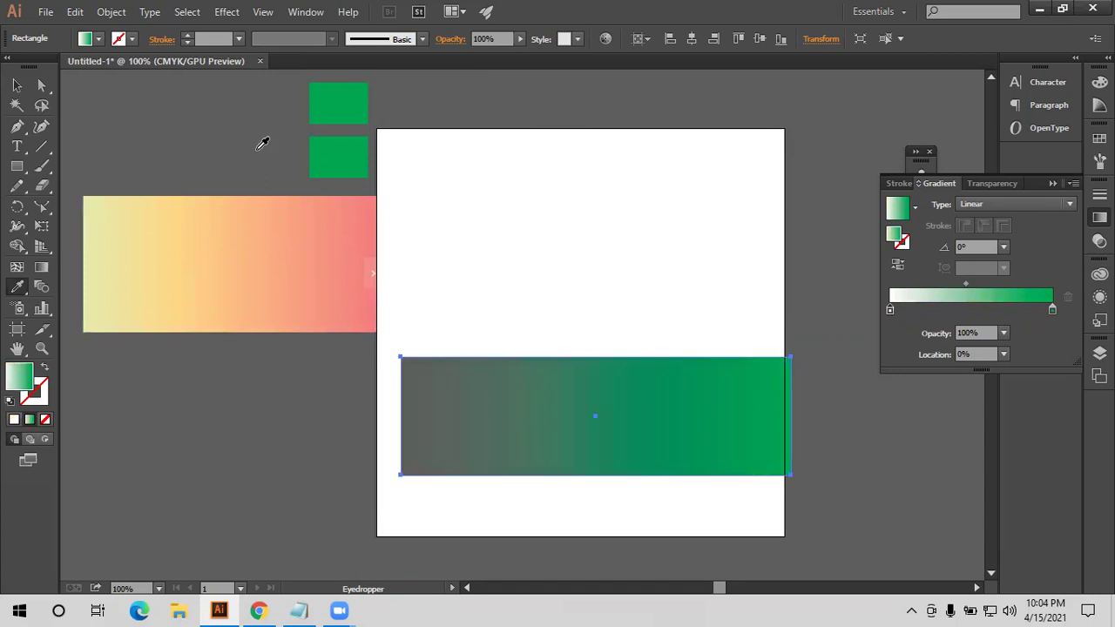
shift+click(244, 262)
Marquee-select every shape and the screenshot and delete them all
key(v)
drag(174, 85, 650, 462)
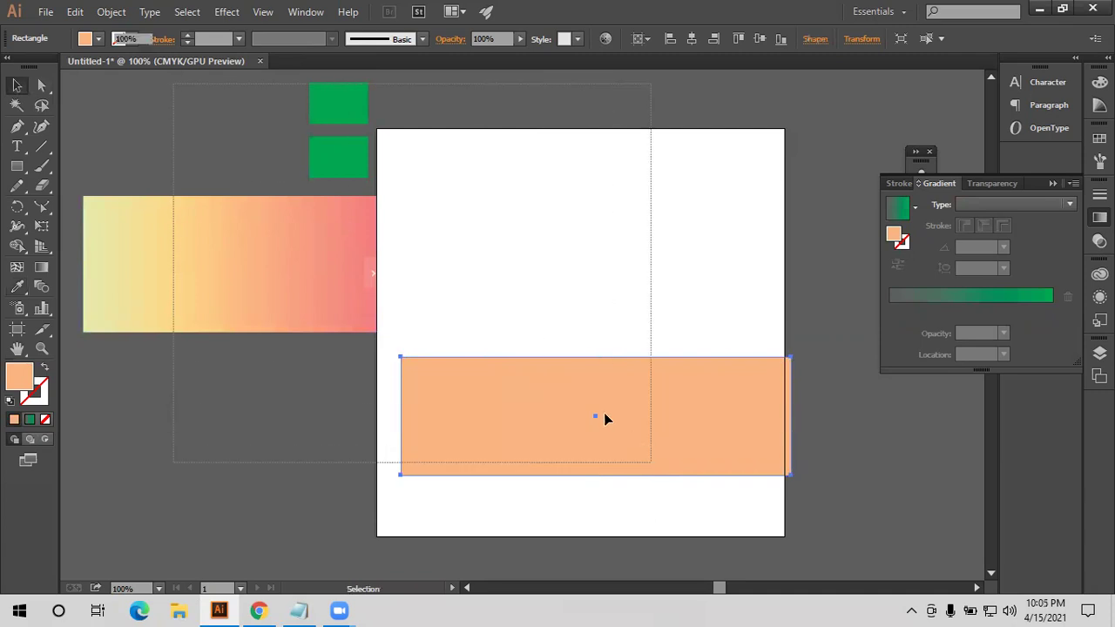
key(Delete)
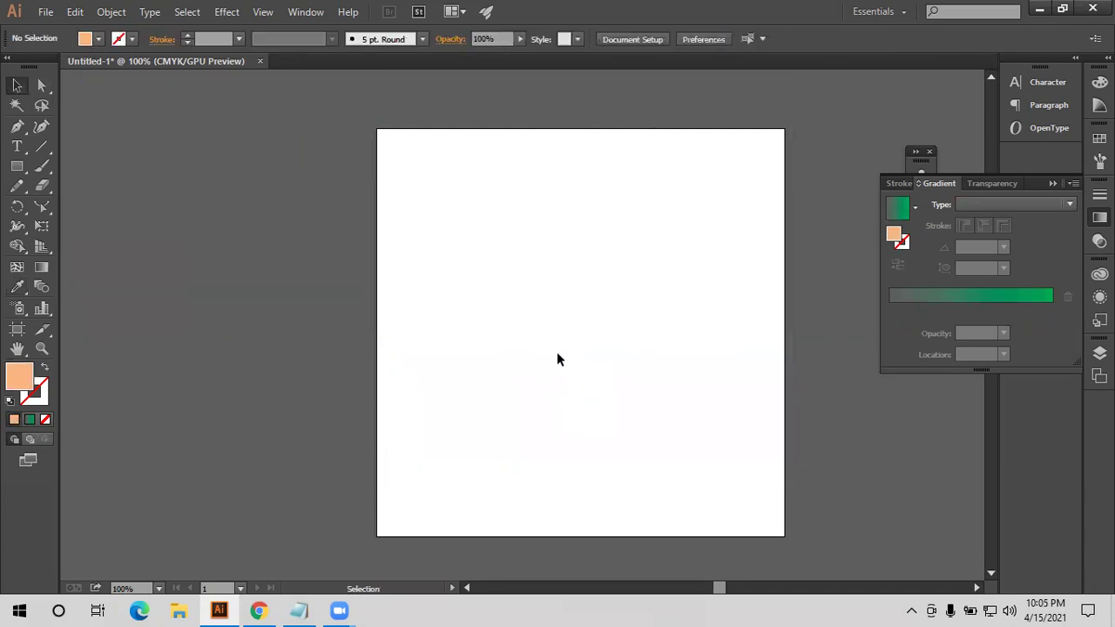
key(ctrl+z)
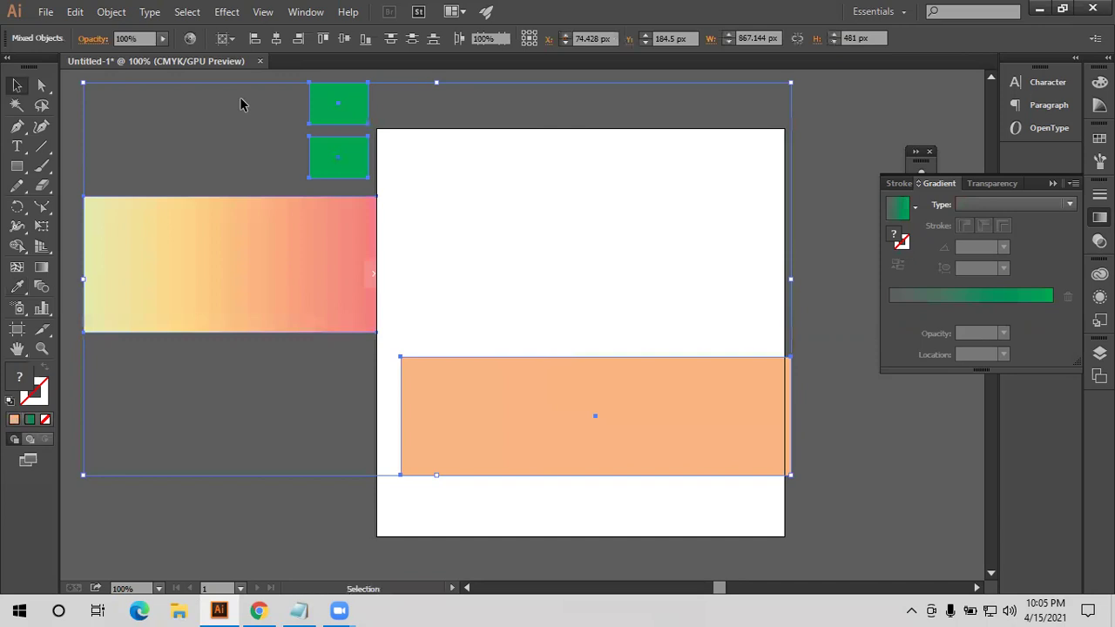
click(241, 103)
drag(241, 103, 610, 448)
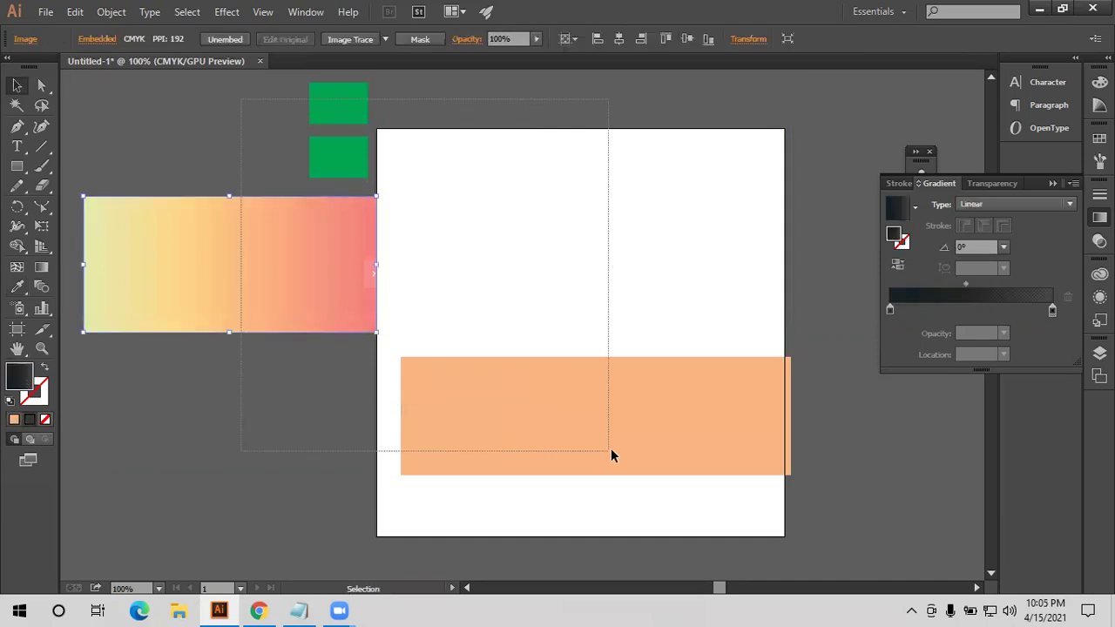
key(Delete)
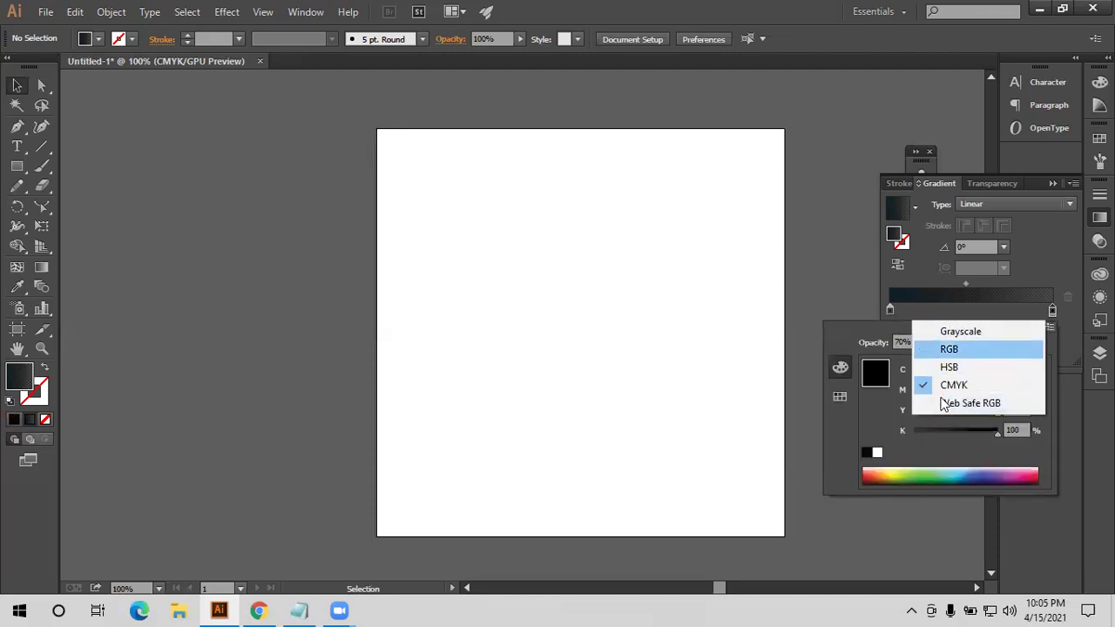
Set the right gradient stop to RGB 13, 51, 141 (#0D338D) and nudge it slightly inward
key(Return)
click(937, 421)
text(51141)
key(Tab)
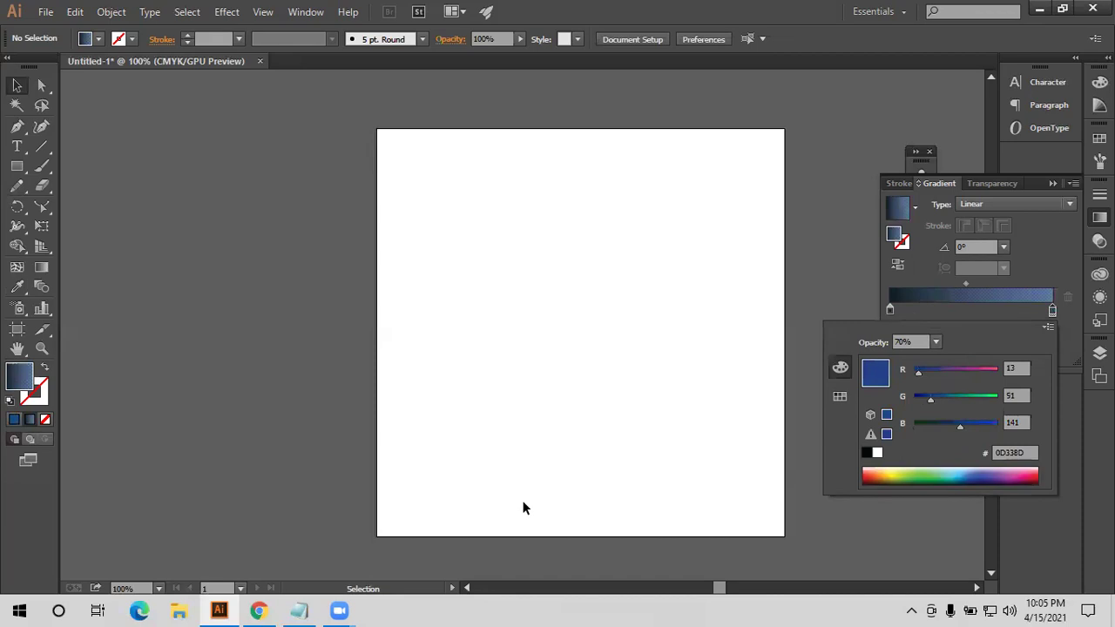
click(510, 452)
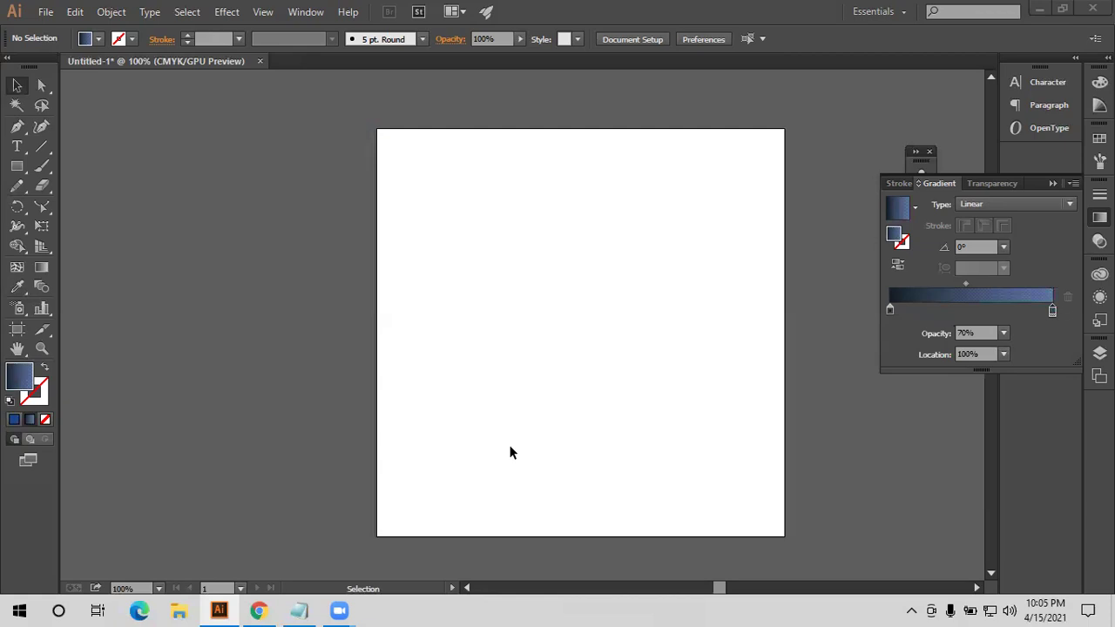
drag(1051, 311, 1048, 311)
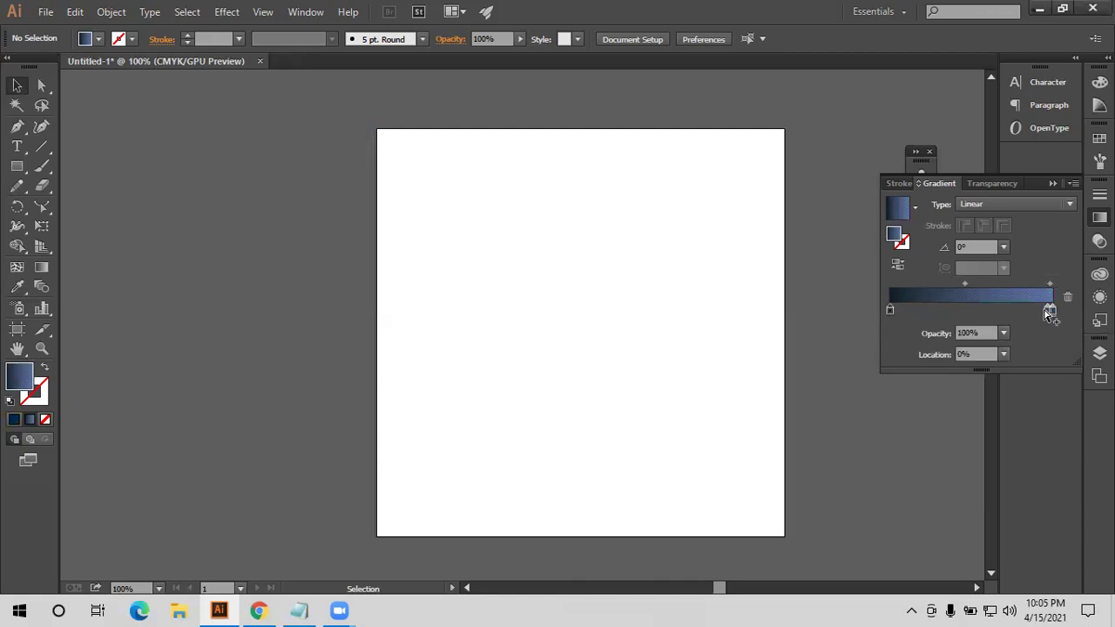
Change the right gradient stop's colour to olive: C 37, M 36, Y 100
drag(1048, 312, 1051, 310)
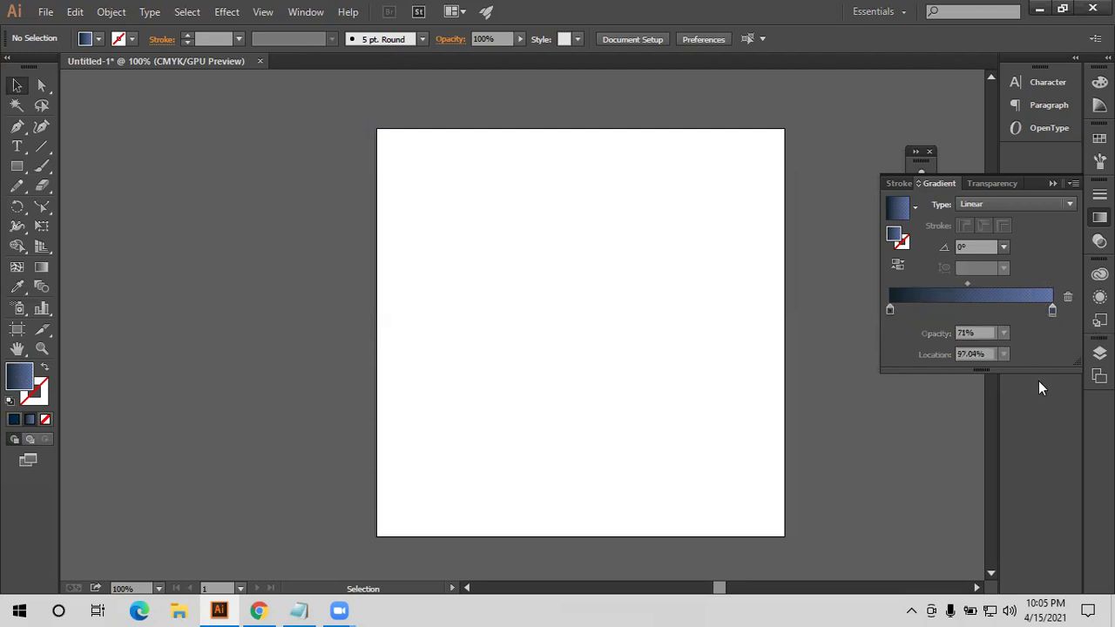
double_click(1051, 311)
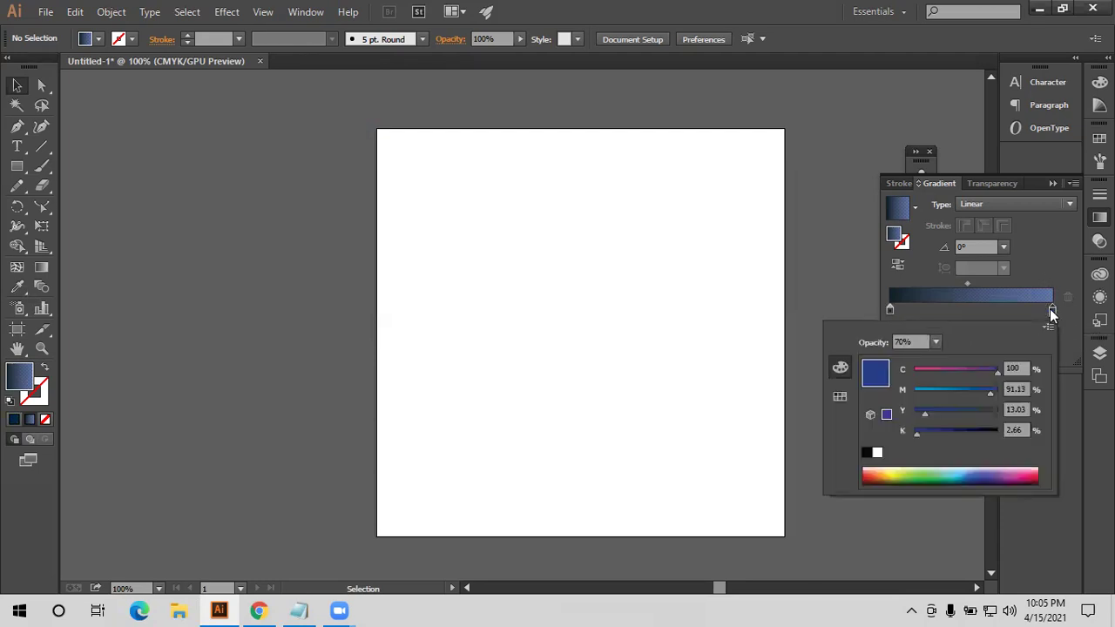
click(838, 398)
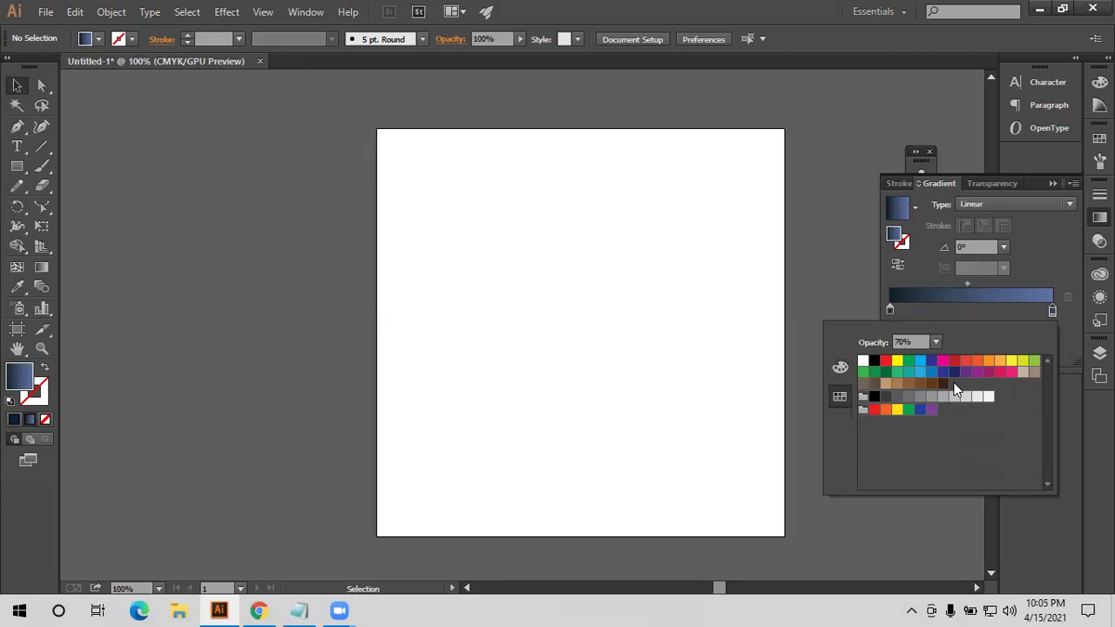
click(842, 366)
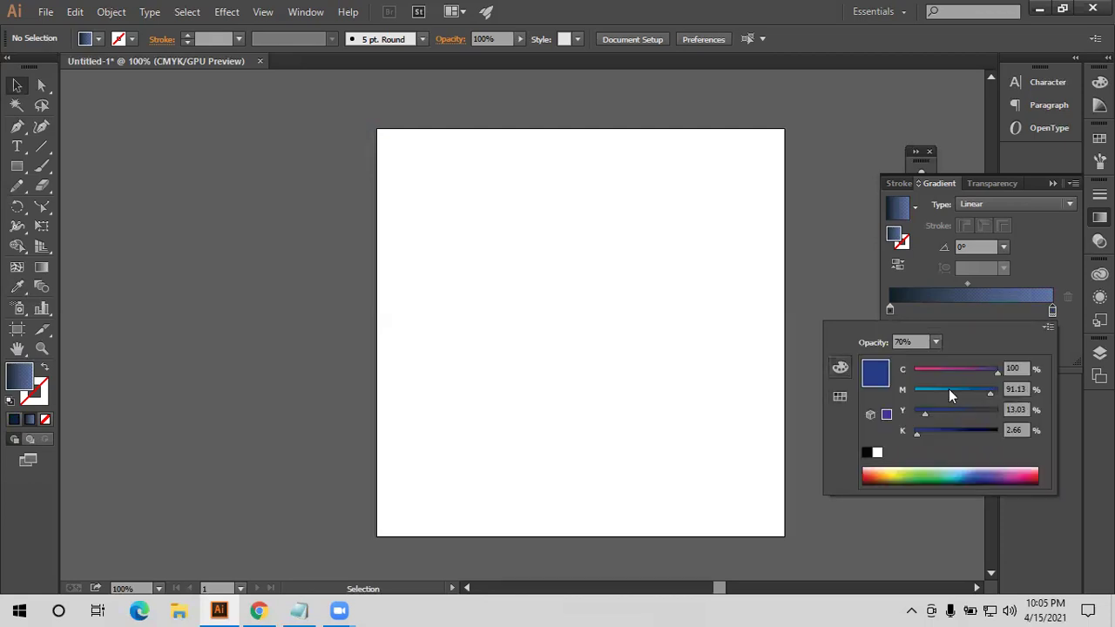
click(838, 397)
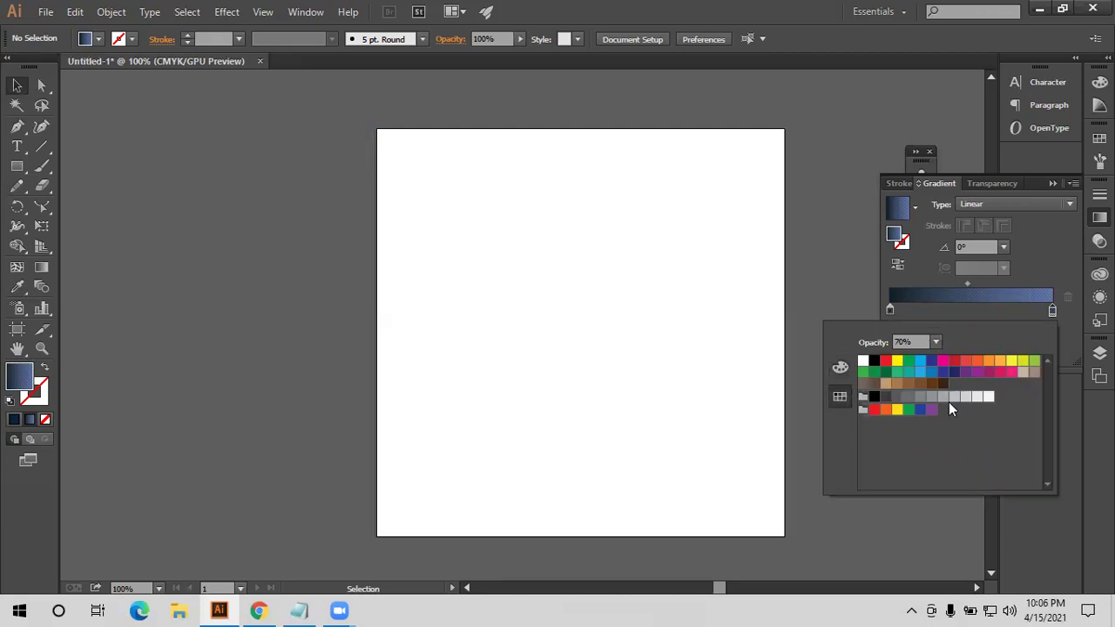
click(841, 368)
click(928, 471)
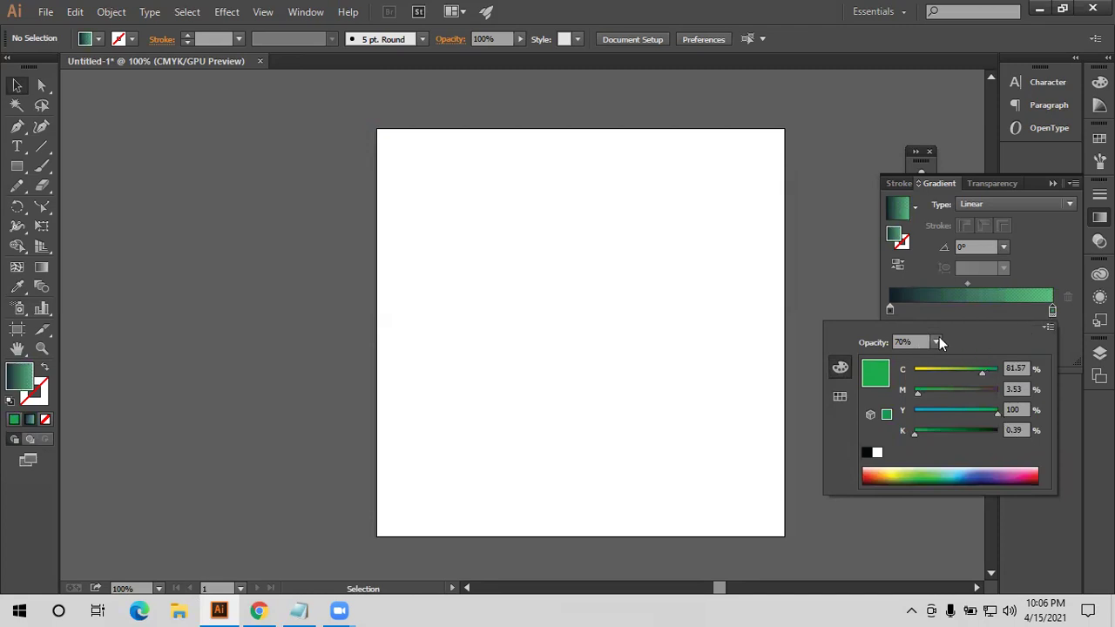
drag(915, 390, 944, 390)
click(945, 371)
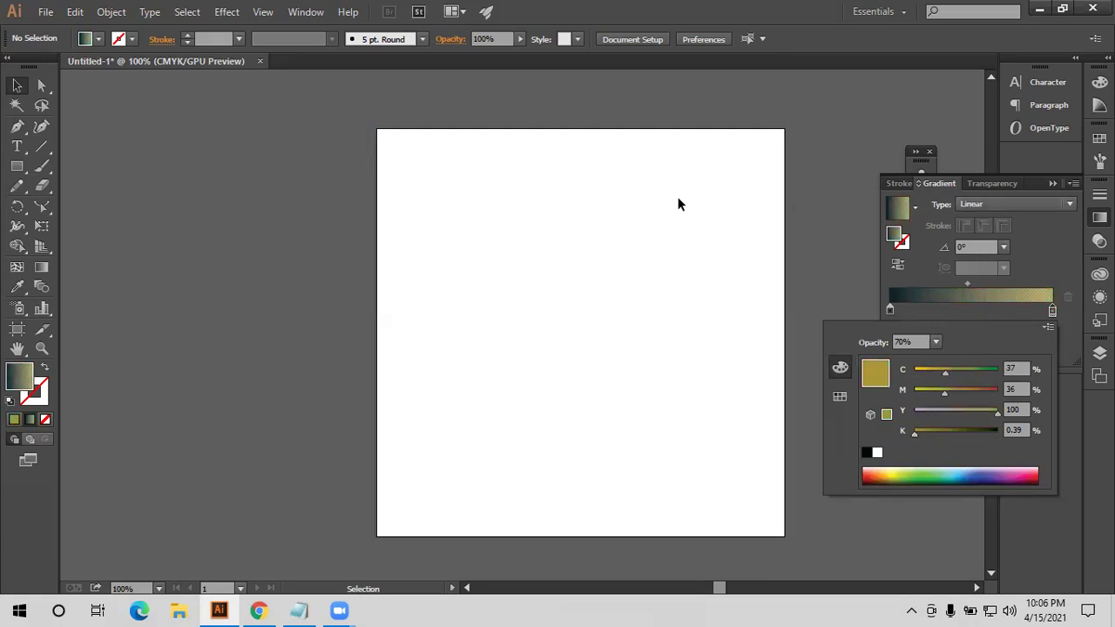
click(119, 213)
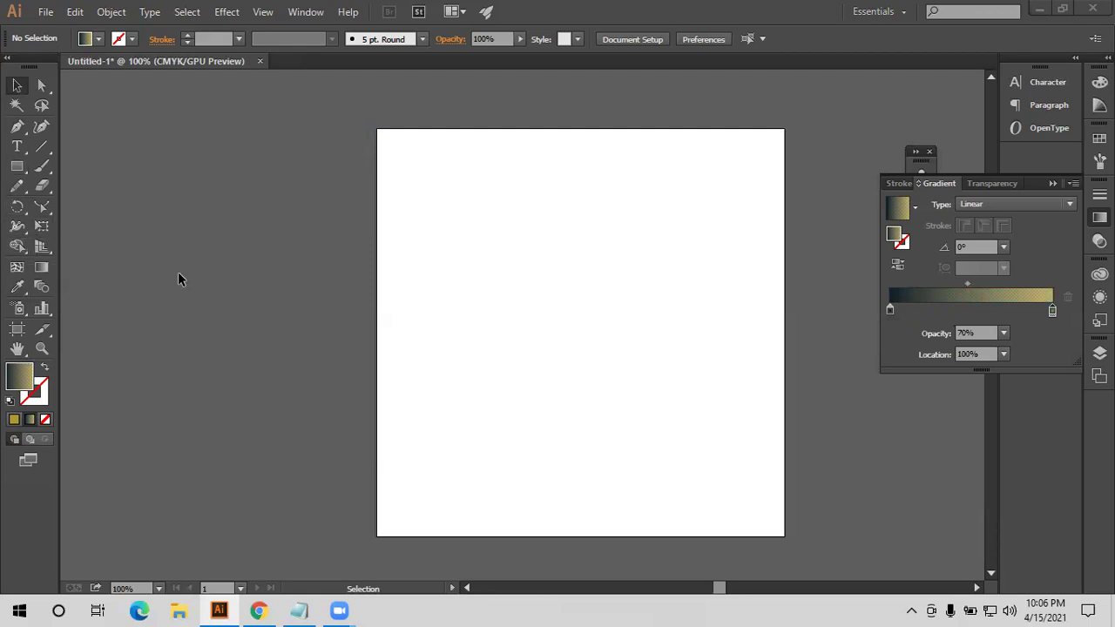
click(199, 269)
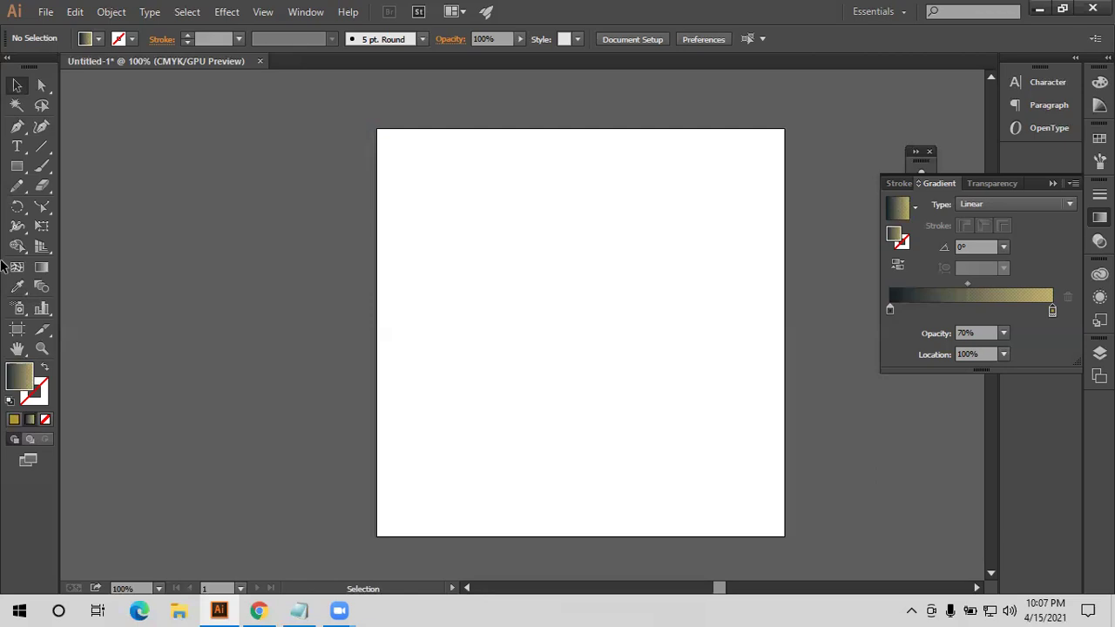
Draw three overlapping rectangles with the Rectangle tool
click(18, 167)
drag(406, 239, 532, 320)
drag(571, 352, 475, 283)
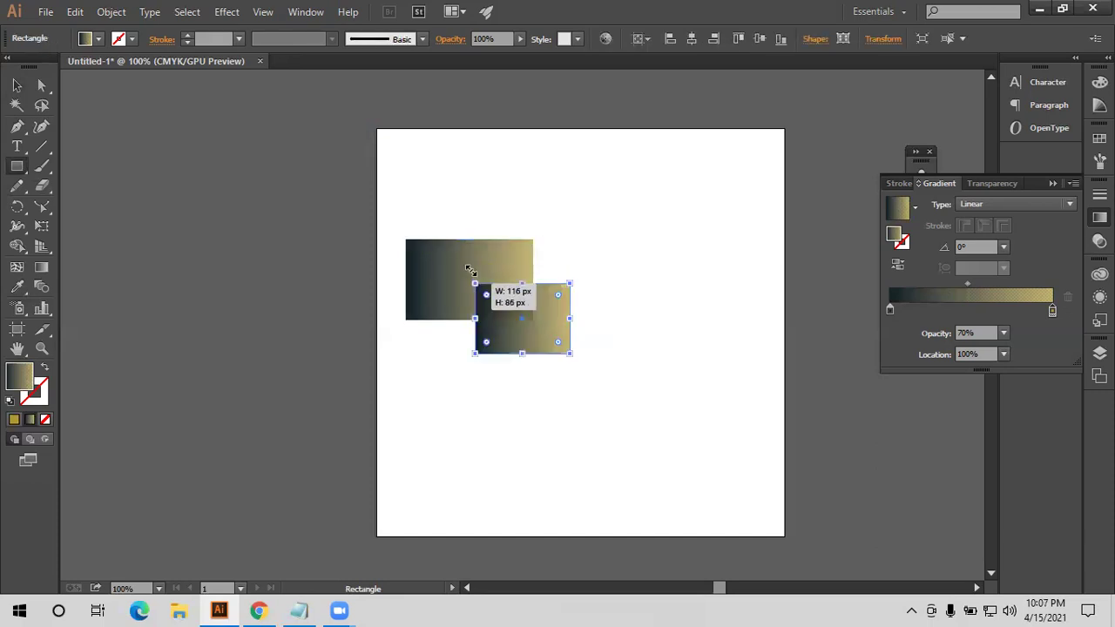
mouse_move(447, 193)
mouse_down()
mouse_move(512, 242)
mouse_move(511, 254)
mouse_up()
Fill all three rectangles teal, then make the middle one yellow
click(15, 84)
drag(348, 170, 628, 347)
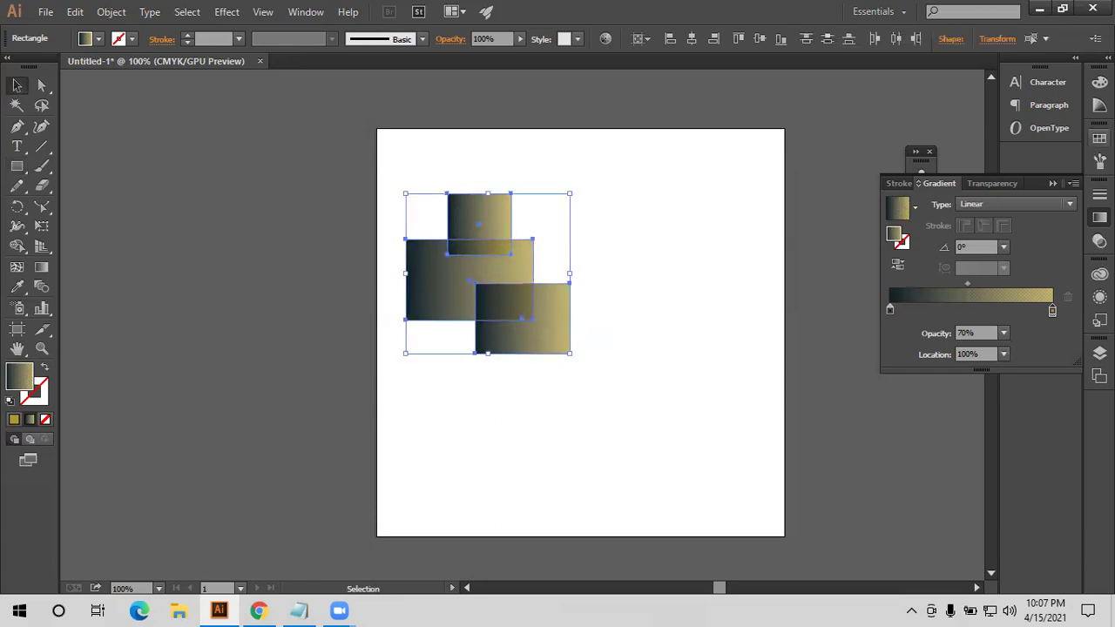
click(1099, 139)
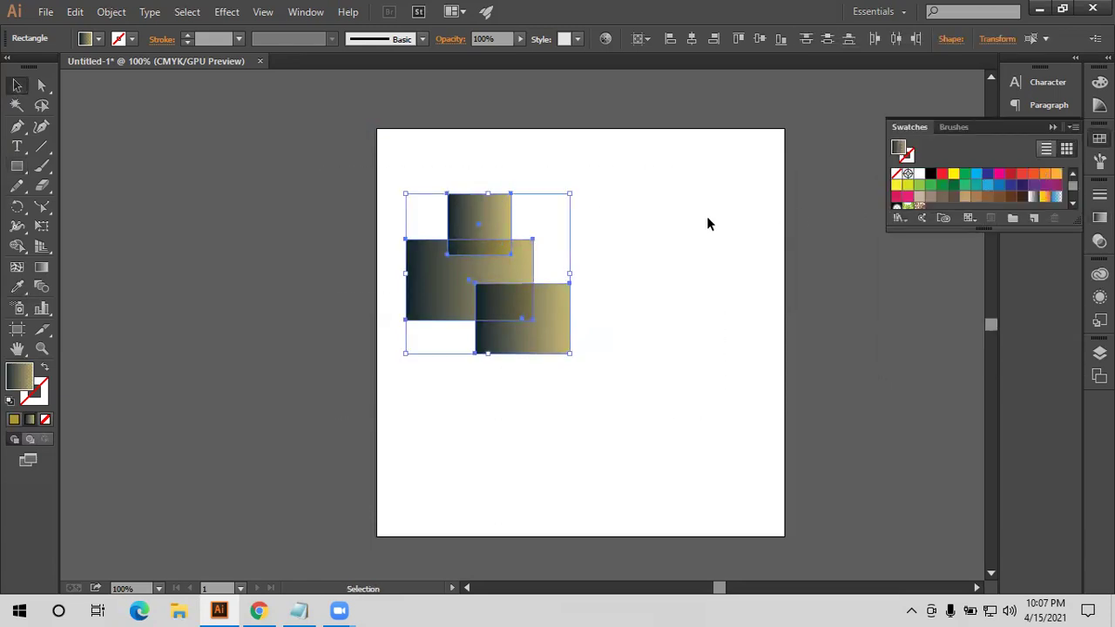
click(975, 185)
click(644, 284)
click(502, 261)
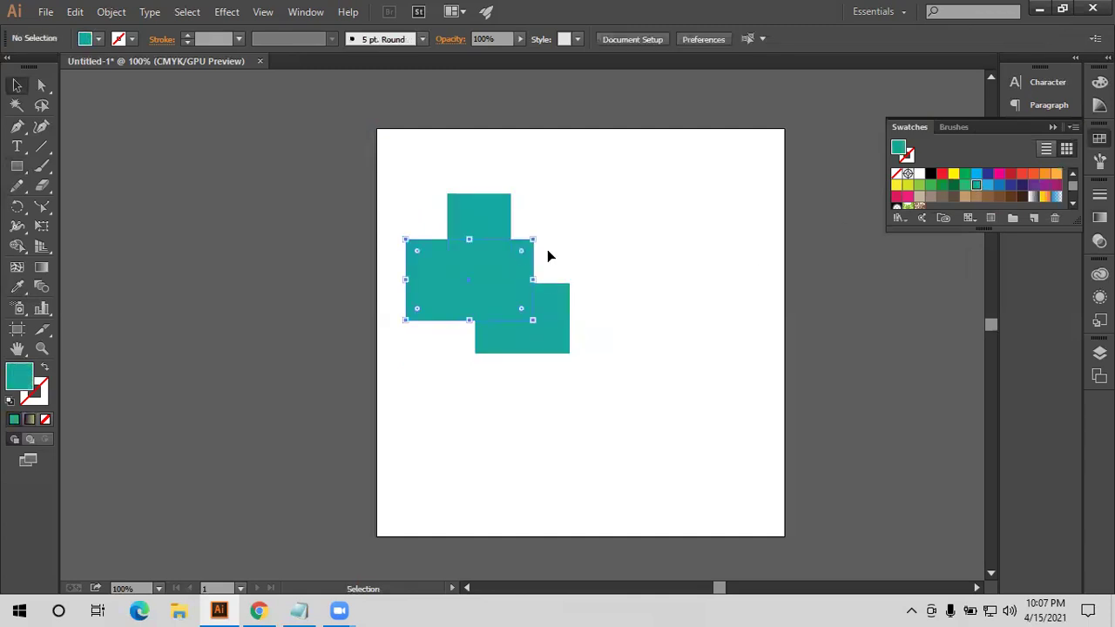
click(953, 173)
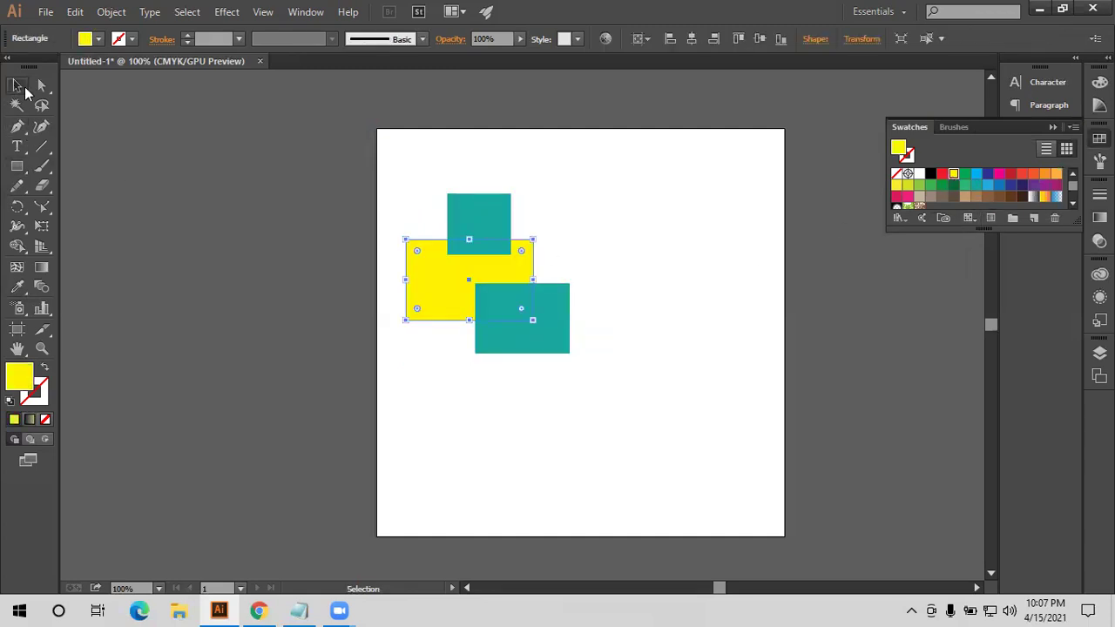
click(503, 136)
scroll(482, 251, up, 1)
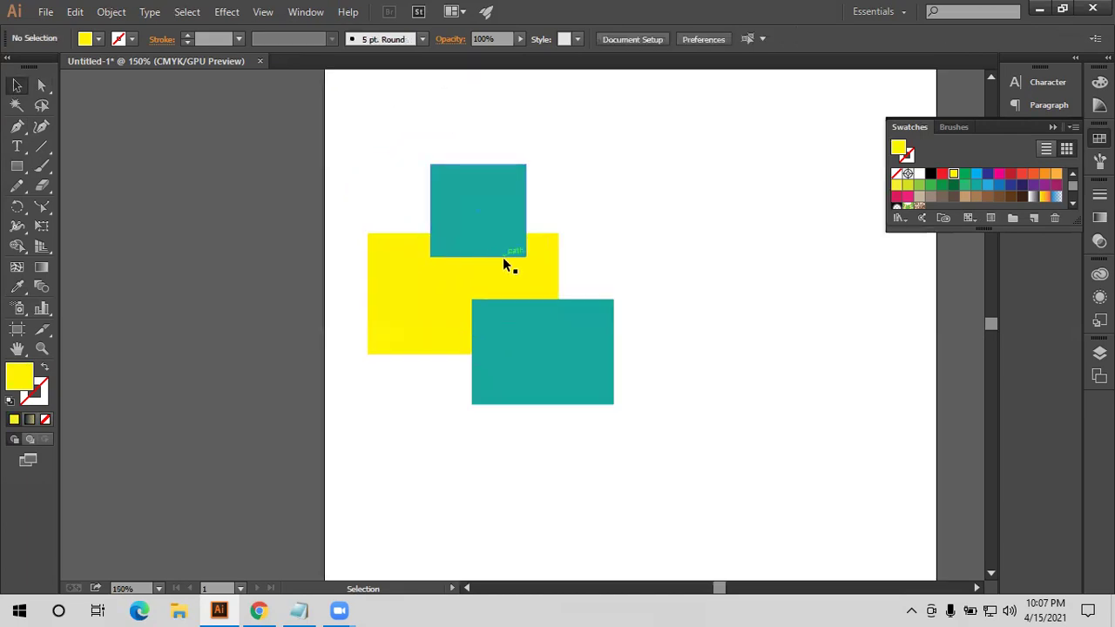
Nudge the top teal rectangle slightly right and select all three rectangles
scroll(502, 259, up, 1)
scroll(386, 205, up, 1)
scroll(418, 227, up, 1)
scroll(416, 225, down, 1)
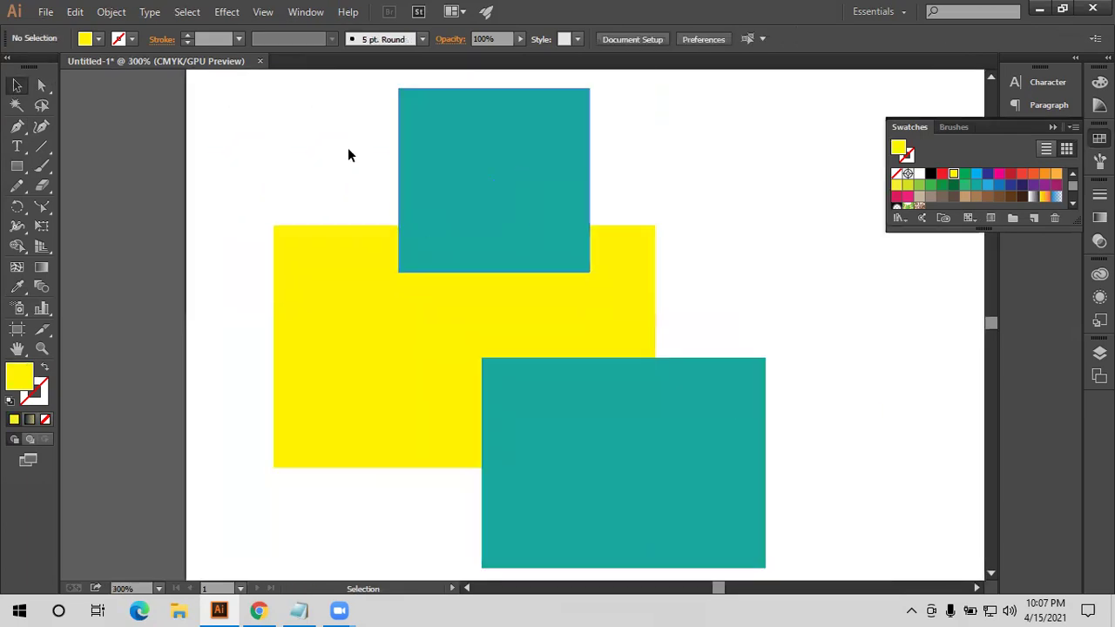
scroll(345, 144, down, 1)
mouse_move(347, 147)
mouse_down()
mouse_move(692, 462)
mouse_move(686, 435)
mouse_up()
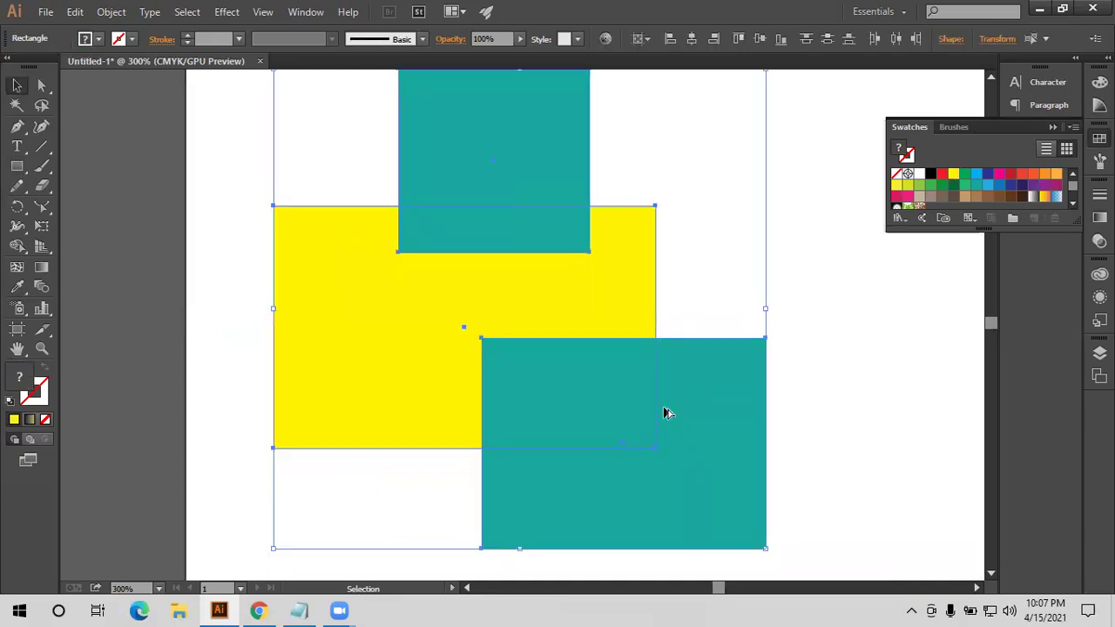
scroll(667, 411, down, 1)
click(695, 231)
drag(598, 232, 642, 232)
click(682, 238)
drag(489, 186, 682, 446)
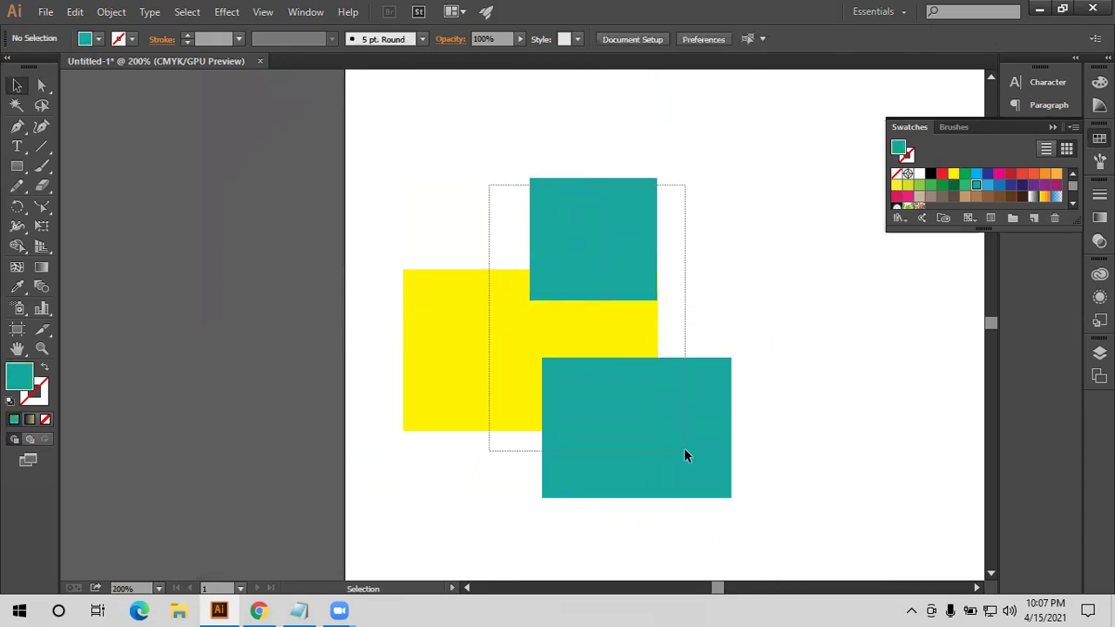
Split off the top overlap strip with Shape Builder, test-move the pieces, then undo
click(20, 245)
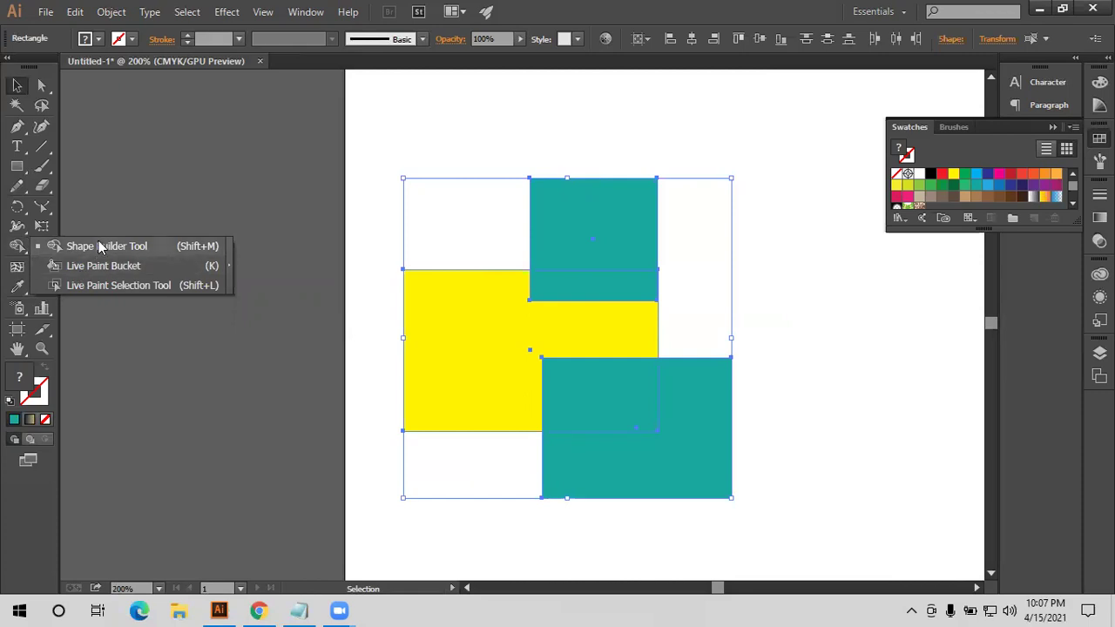
click(95, 248)
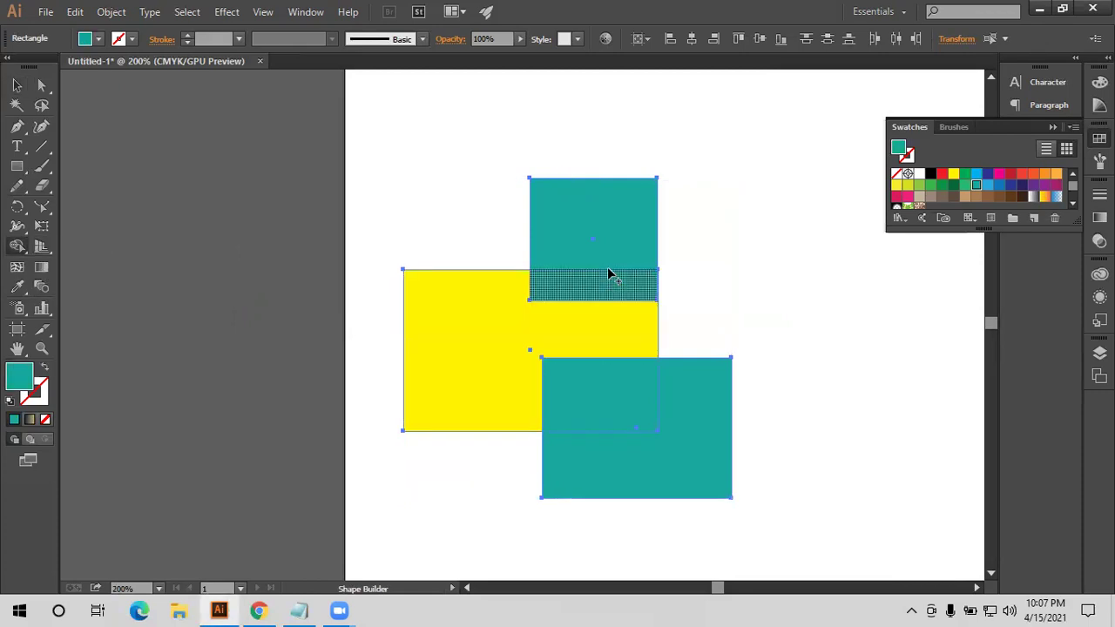
click(595, 238)
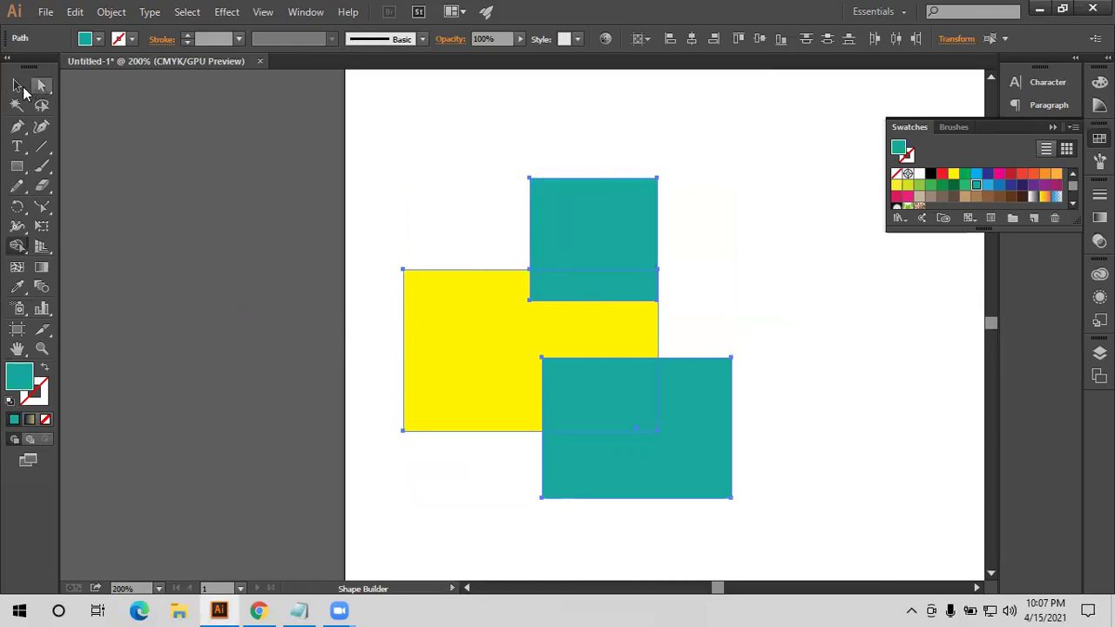
click(16, 84)
click(521, 198)
drag(549, 210, 541, 164)
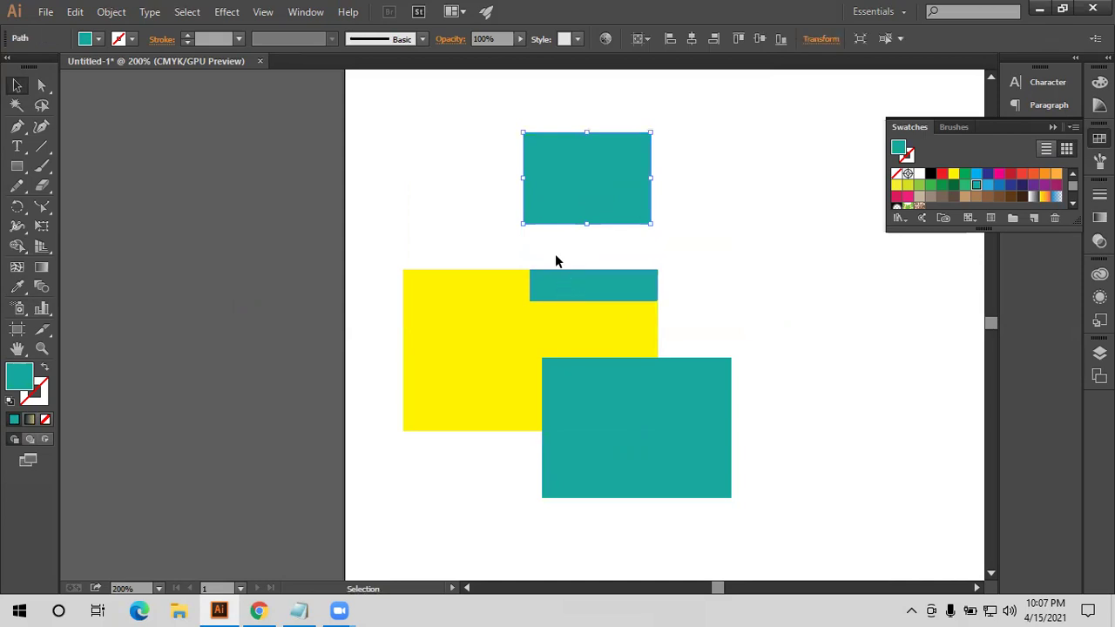
drag(573, 292, 703, 269)
key(ctrl+z)
key(ctrl+z)
key(ctrl+z)
click(473, 202)
key(ctrl+a)
mouse_move(473, 202)
mouse_down()
mouse_move(702, 405)
mouse_move(713, 398)
mouse_up()
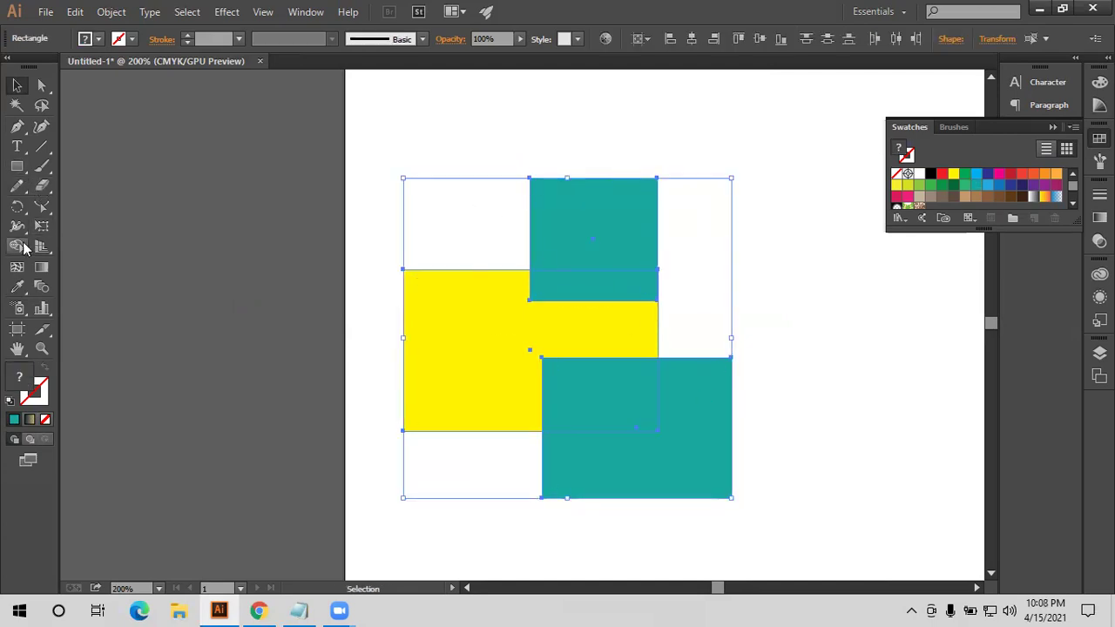
Use Shape Builder to split off the lower overlap and merge the yellow area into teal
click(17, 246)
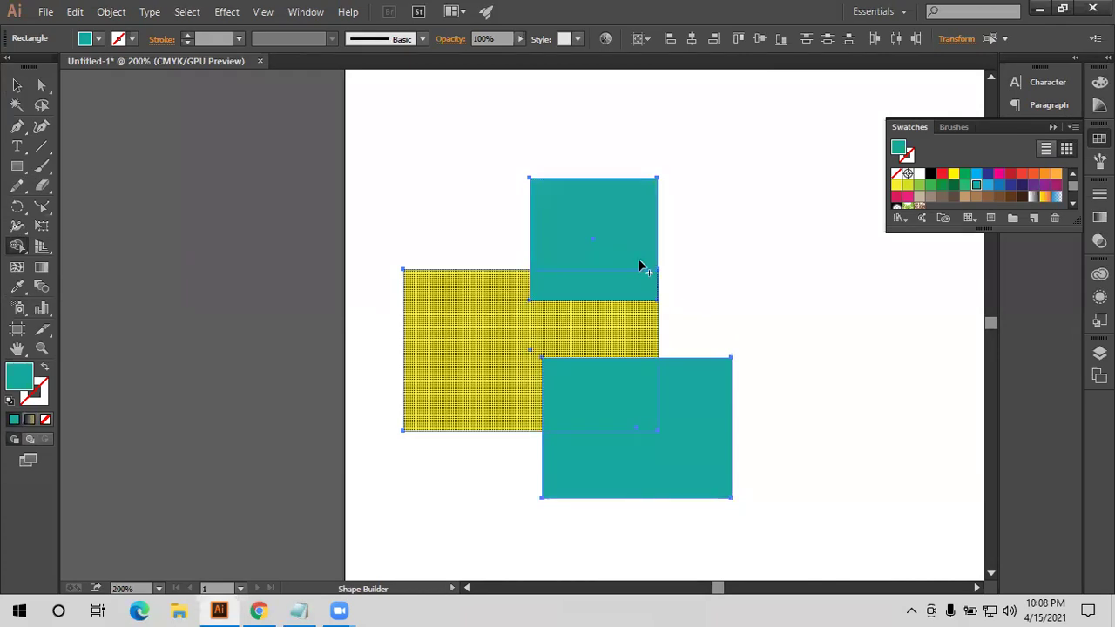
scroll(600, 392, down, 1)
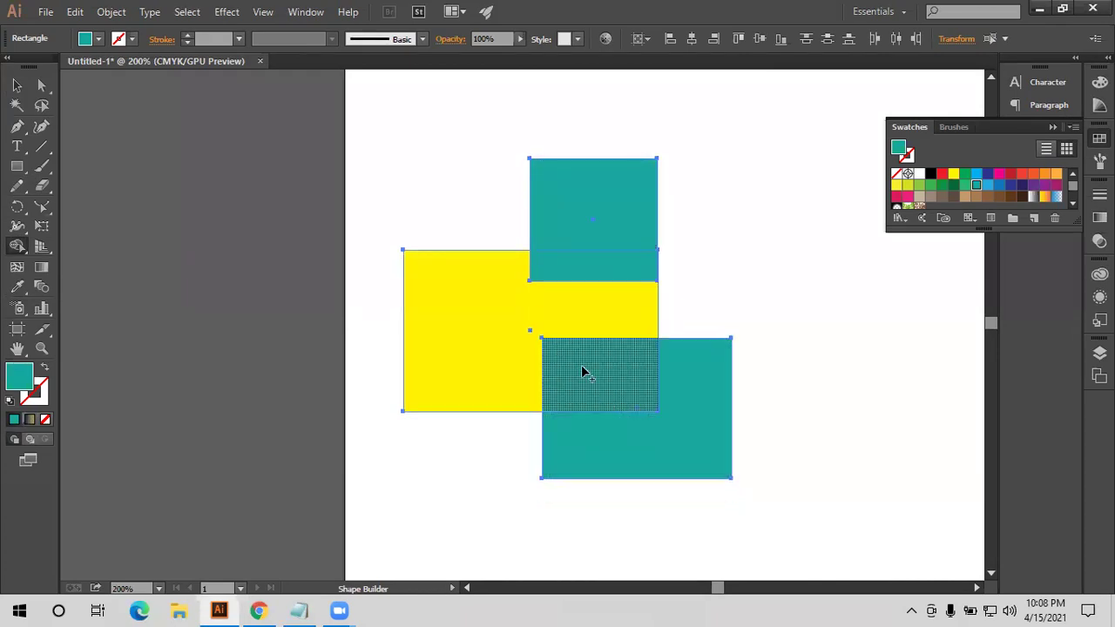
click(581, 369)
click(694, 409)
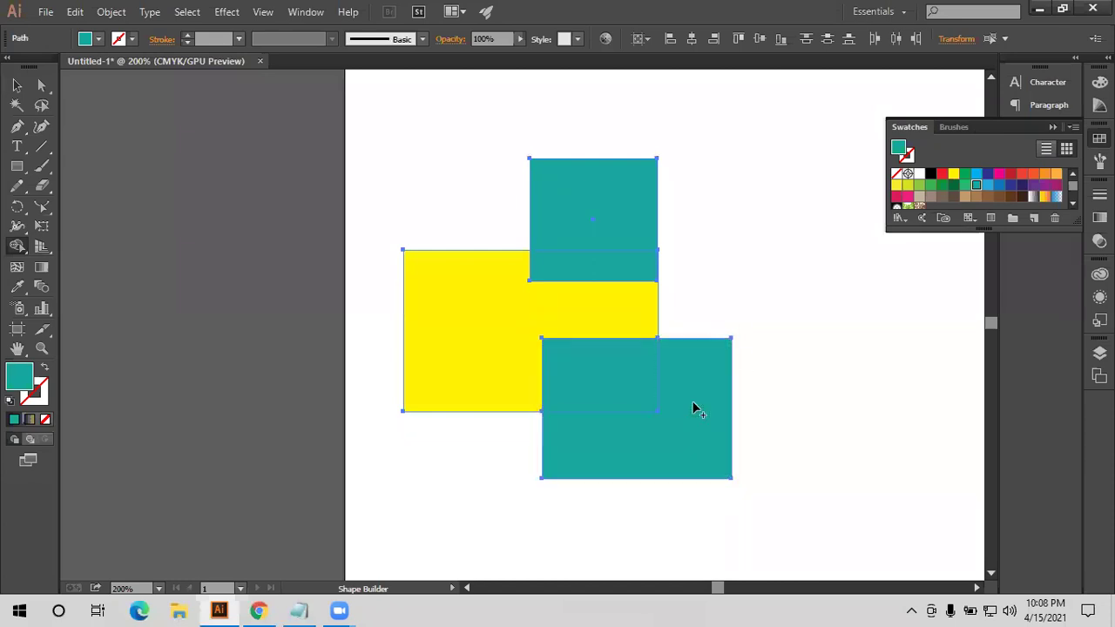
click(601, 312)
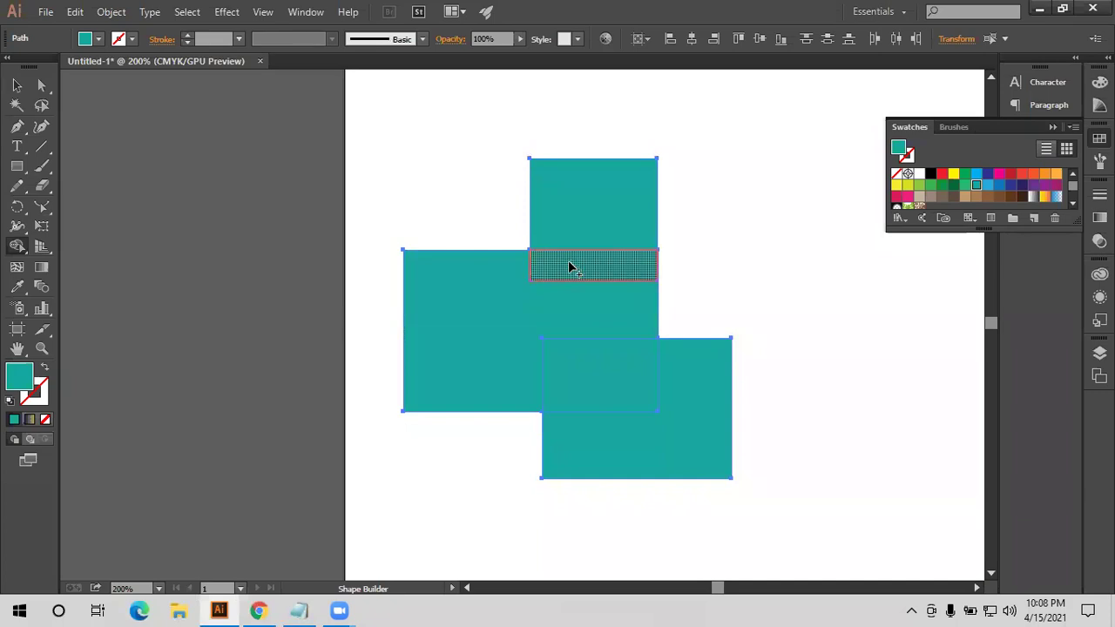
click(17, 84)
click(265, 200)
Spread the teal pieces apart, then select and delete them all
drag(584, 214, 592, 145)
drag(573, 272, 609, 393)
drag(635, 357, 846, 239)
drag(732, 416, 830, 426)
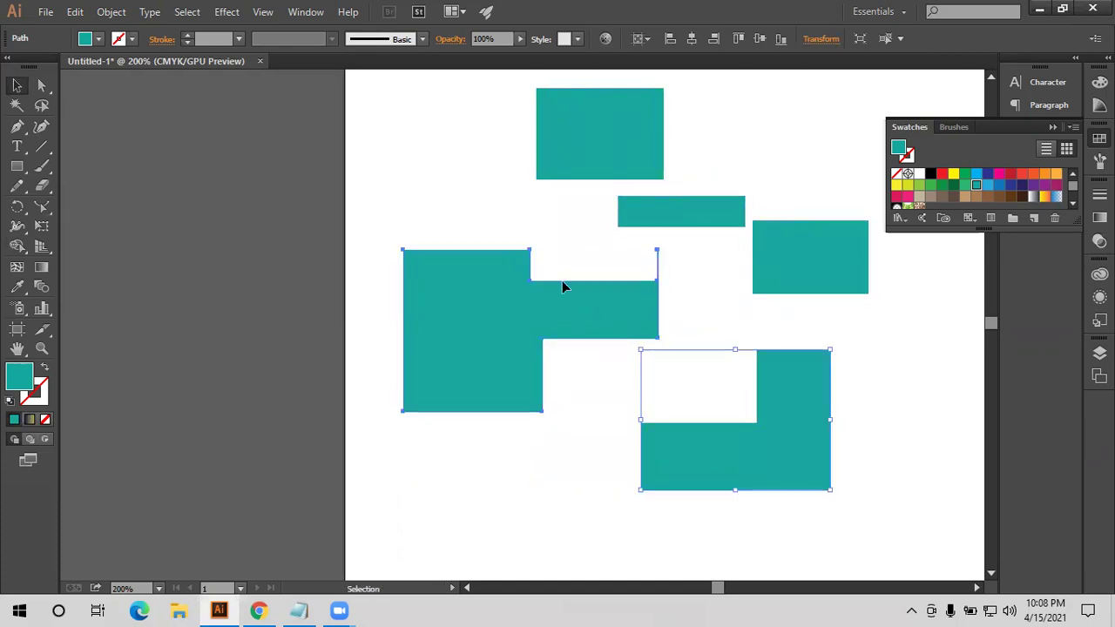
drag(562, 287, 526, 225)
drag(430, 119, 798, 409)
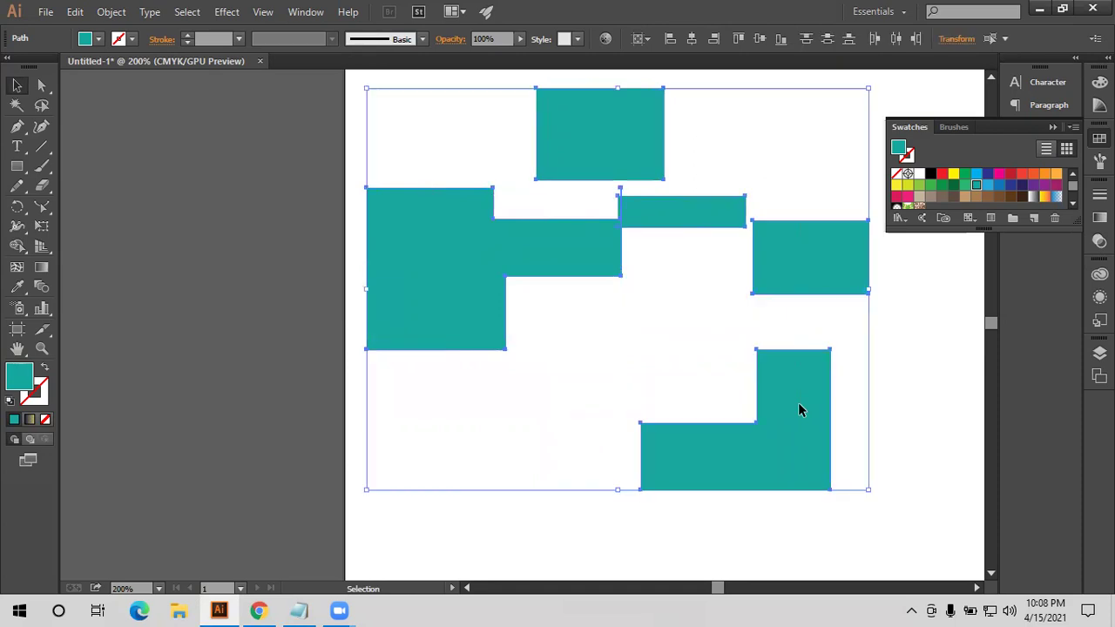
key(Delete)
Draw two overlapping rectangles, filling the second one yellow-green
click(17, 166)
drag(432, 195, 600, 299)
drag(688, 394, 482, 247)
click(908, 184)
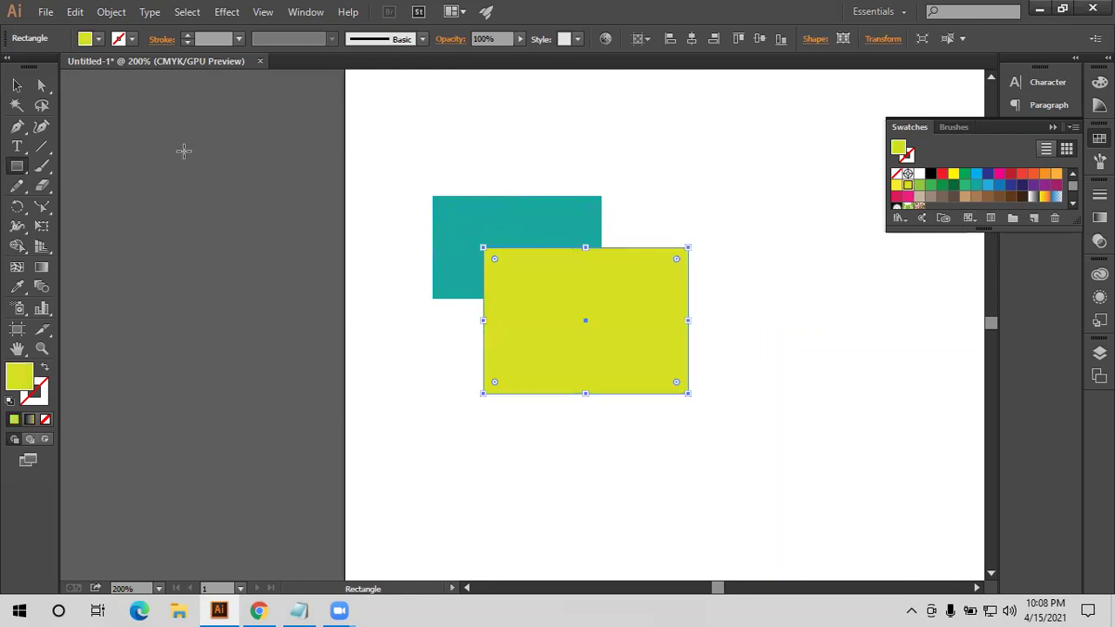
Try Shape Builder on both rectangles, undo it, and fill the lower rectangle magenta
click(17, 85)
drag(244, 152, 666, 386)
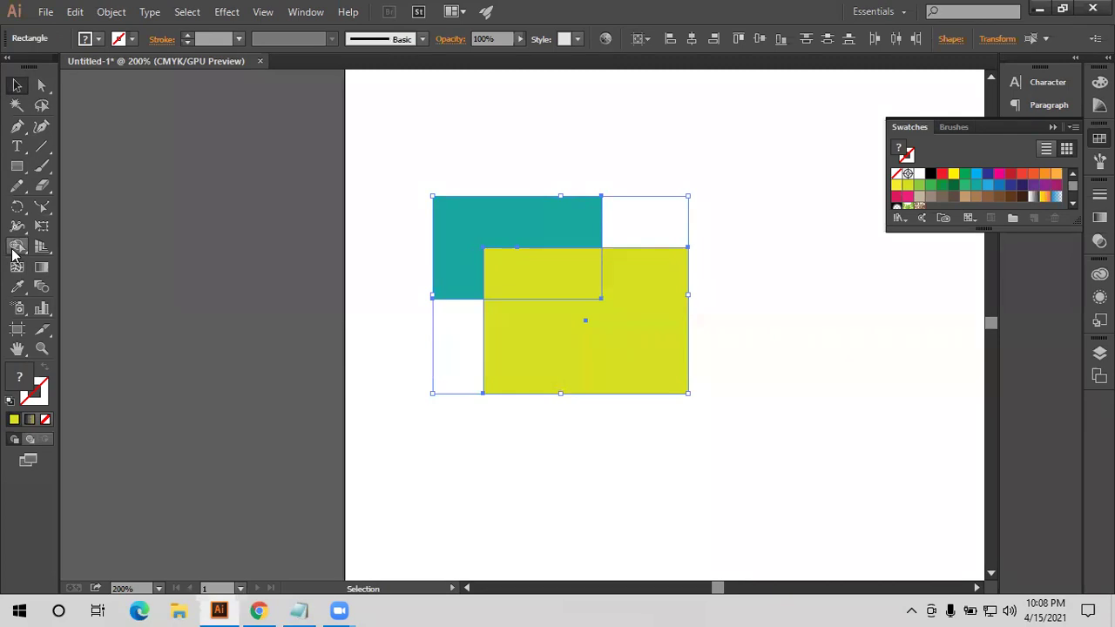
click(18, 246)
click(567, 273)
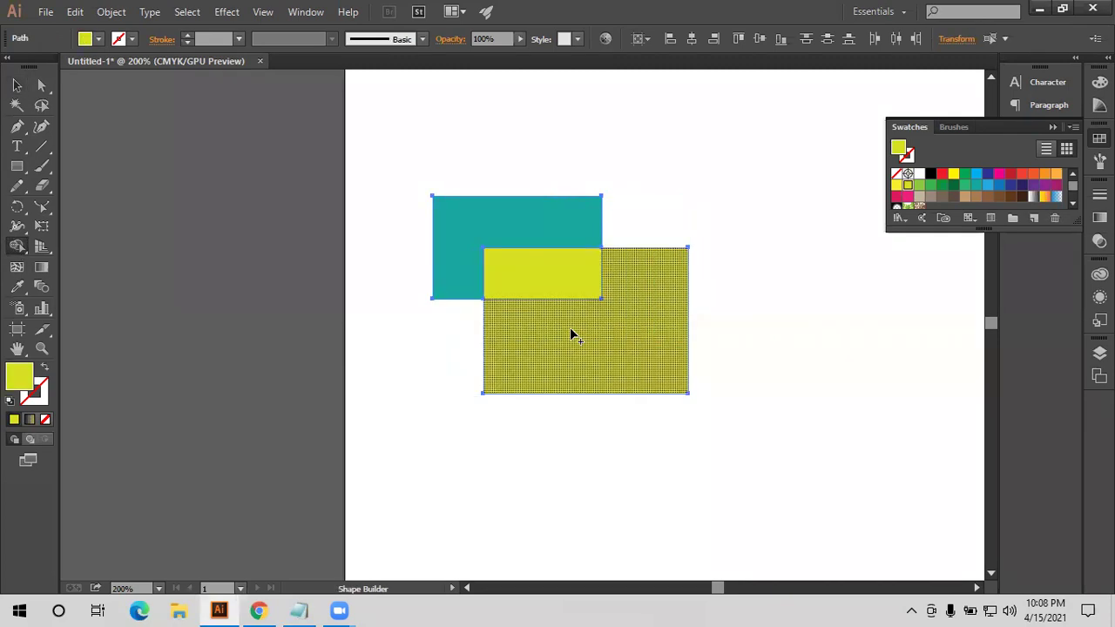
click(519, 220)
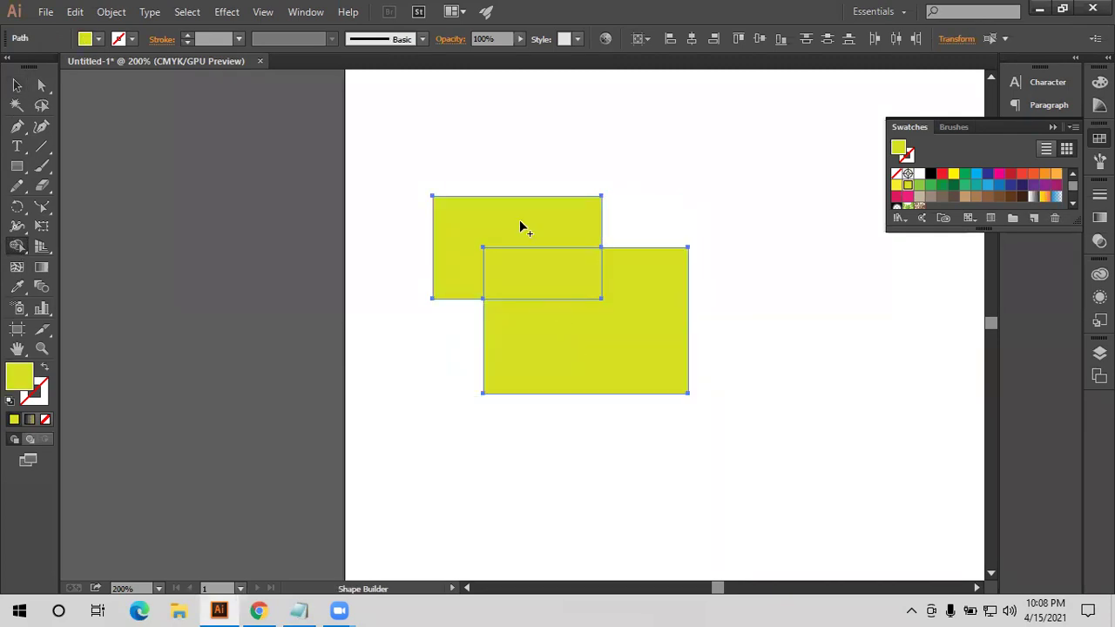
key(ctrl+z)
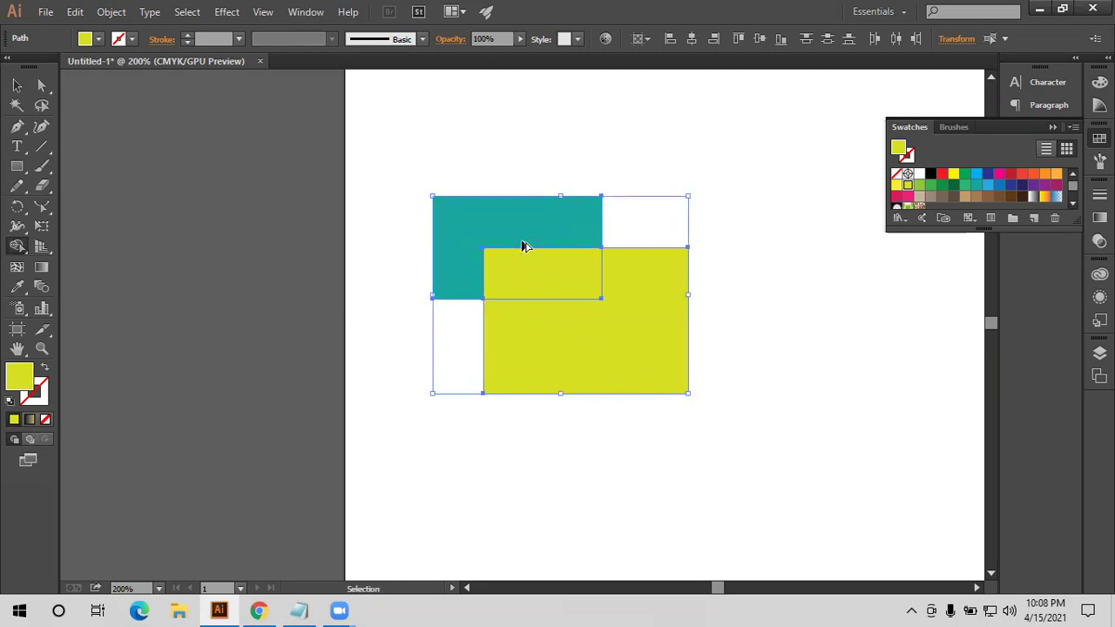
key(ctrl+z)
key(ctrl+z)
key(ctrl+z)
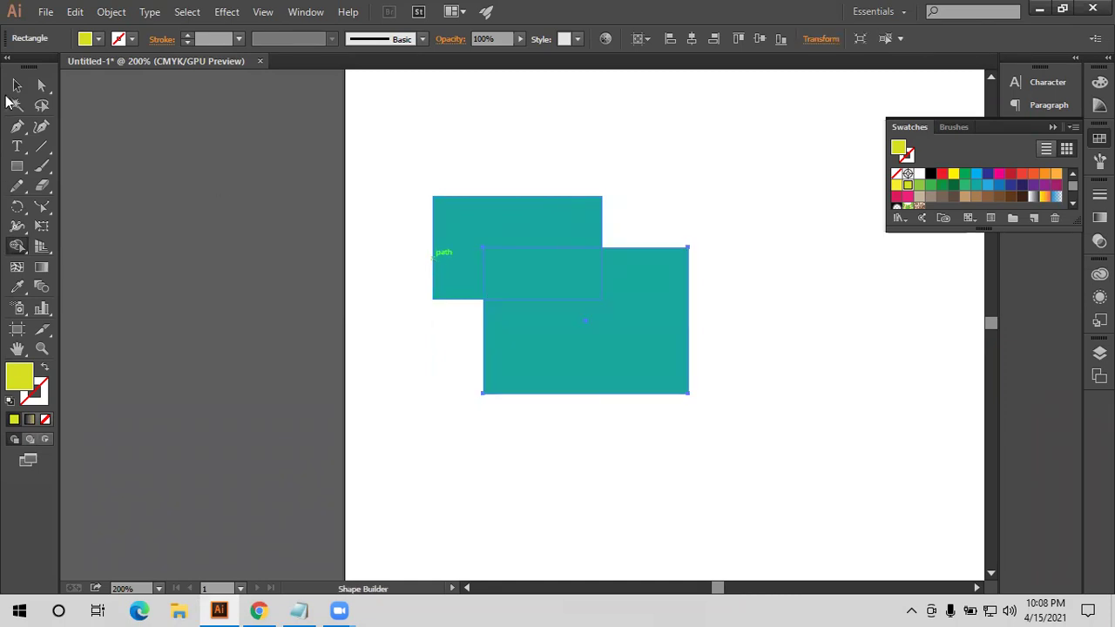
click(17, 85)
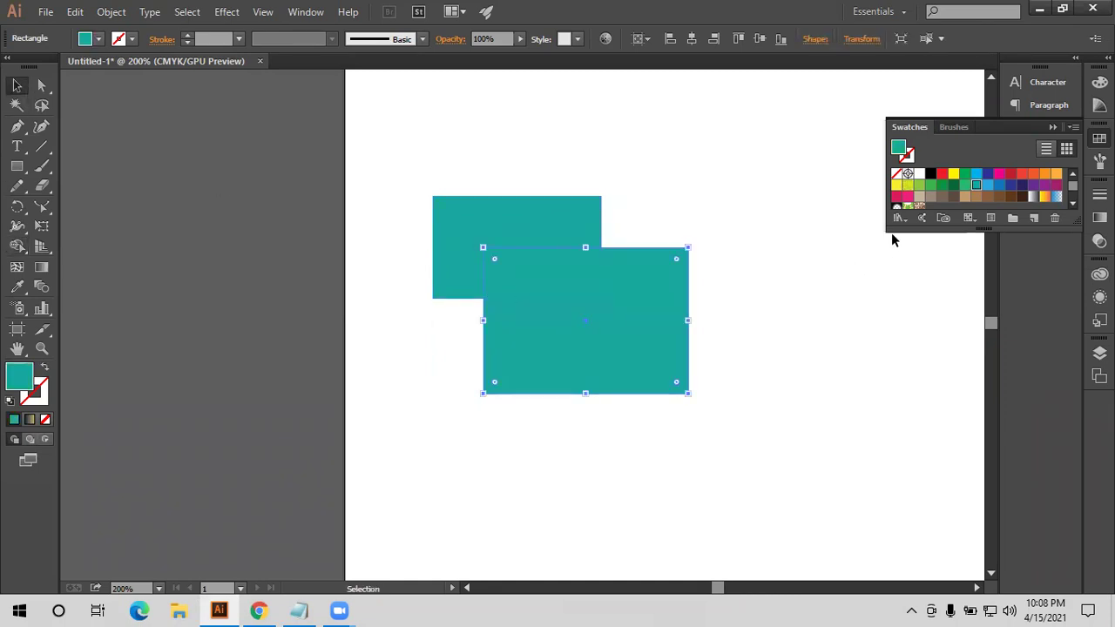
click(906, 197)
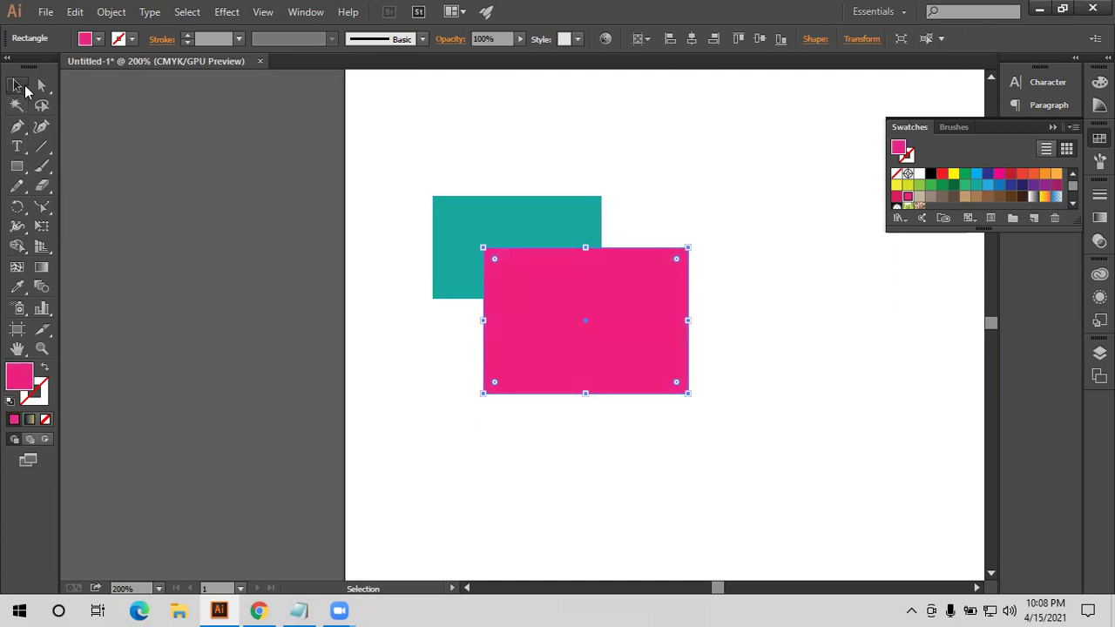
Divide both rectangles with Shape Builder and turn the teal region magenta
click(253, 190)
scroll(406, 217, up, 1)
mouse_move(367, 195)
mouse_down()
mouse_move(633, 376)
mouse_move(667, 328)
mouse_up()
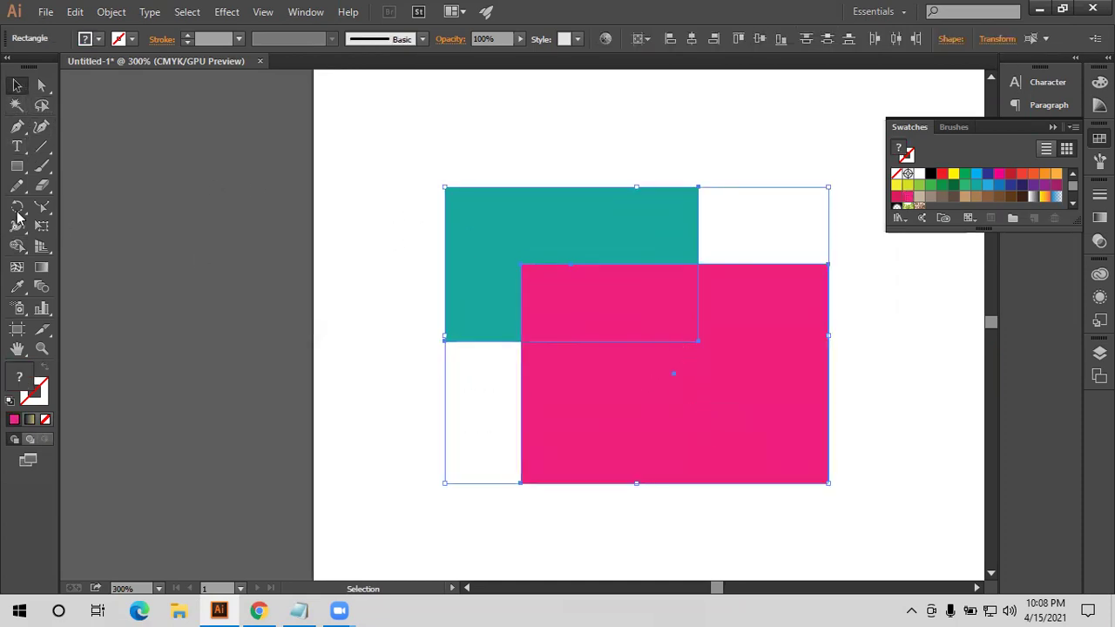
click(17, 246)
click(573, 373)
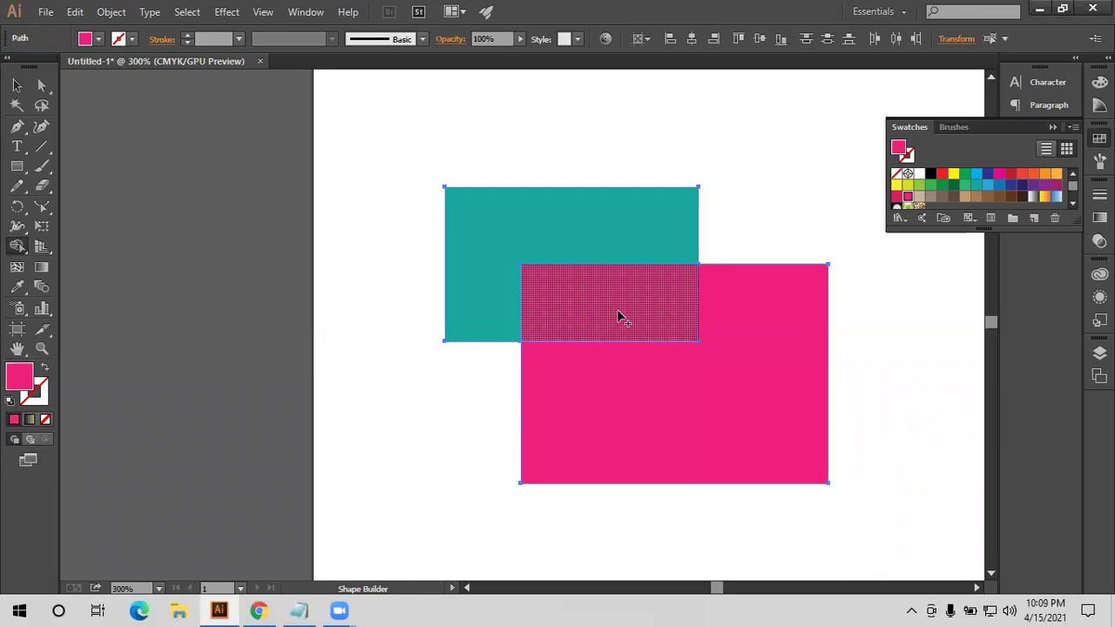
click(555, 222)
Drag the two L-shapes and the small overlap rectangle apart on the artboard
key(v)
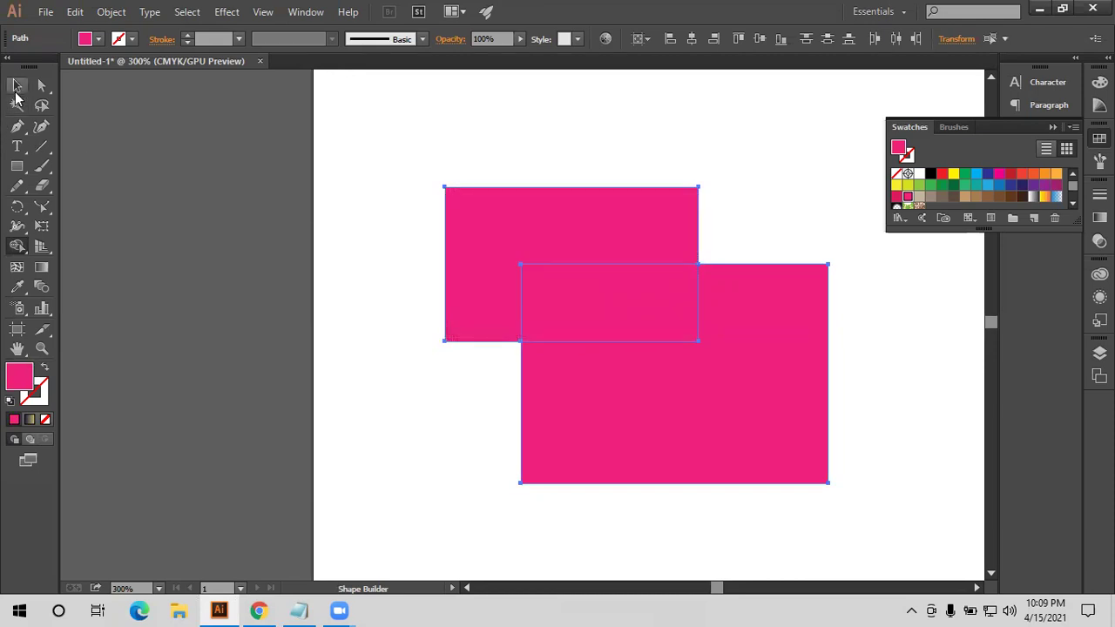
click(369, 200)
drag(470, 217, 293, 162)
mouse_move(620, 317)
mouse_down()
mouse_move(634, 249)
mouse_move(625, 260)
mouse_up()
drag(726, 327, 744, 336)
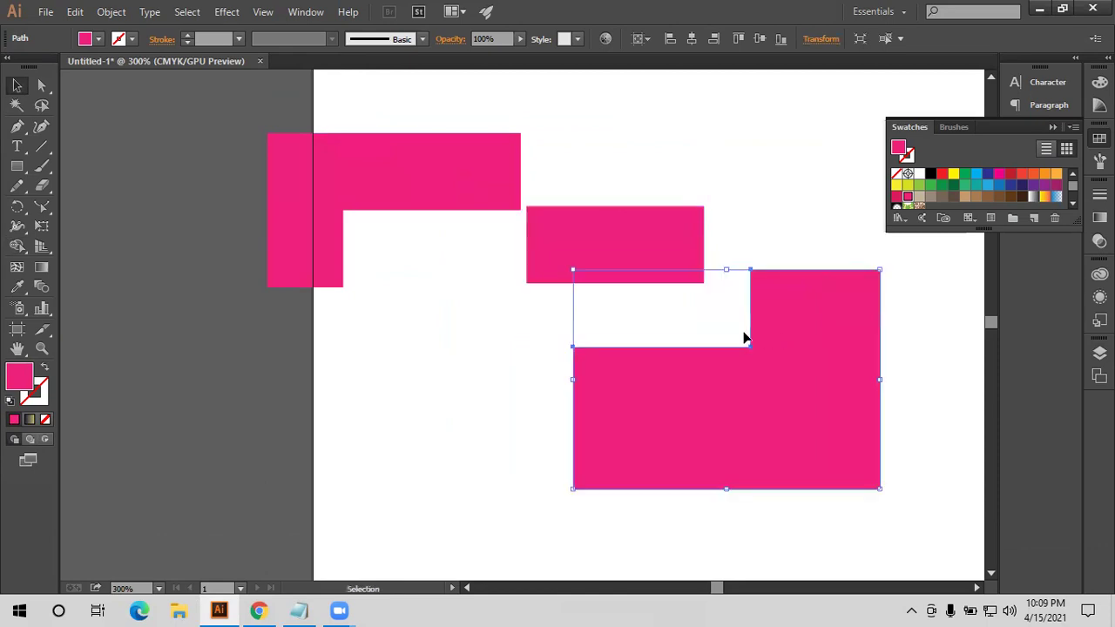
drag(604, 234, 551, 366)
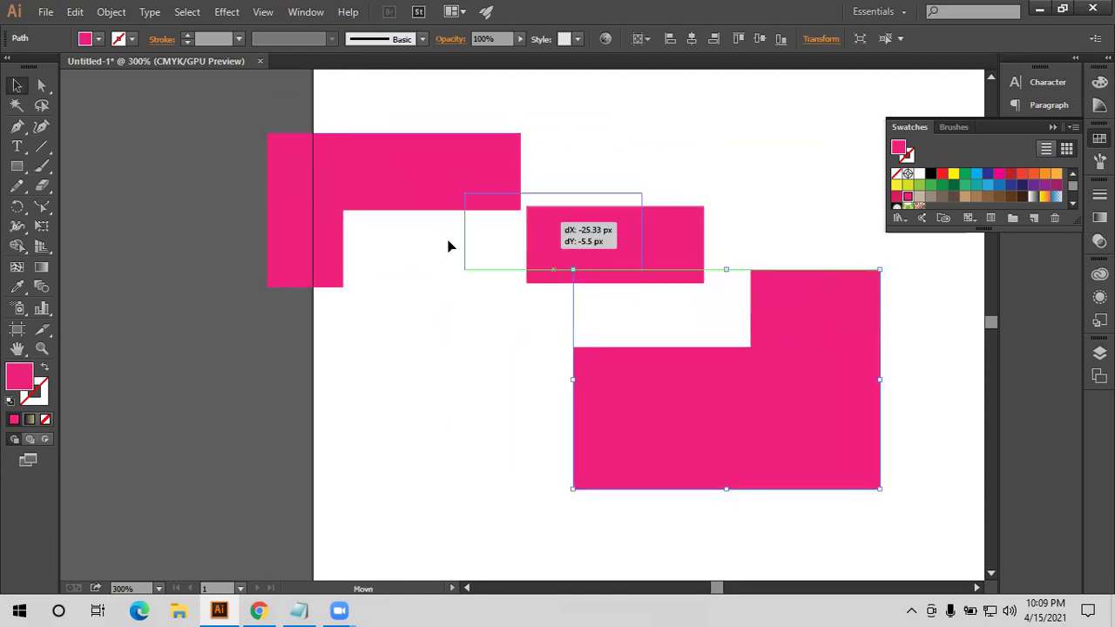
drag(618, 404, 766, 391)
drag(468, 207, 324, 163)
click(483, 338)
Draw a vertical line through the small rectangle's middle with a green 2 pt stroke
key(ctrl+equal)
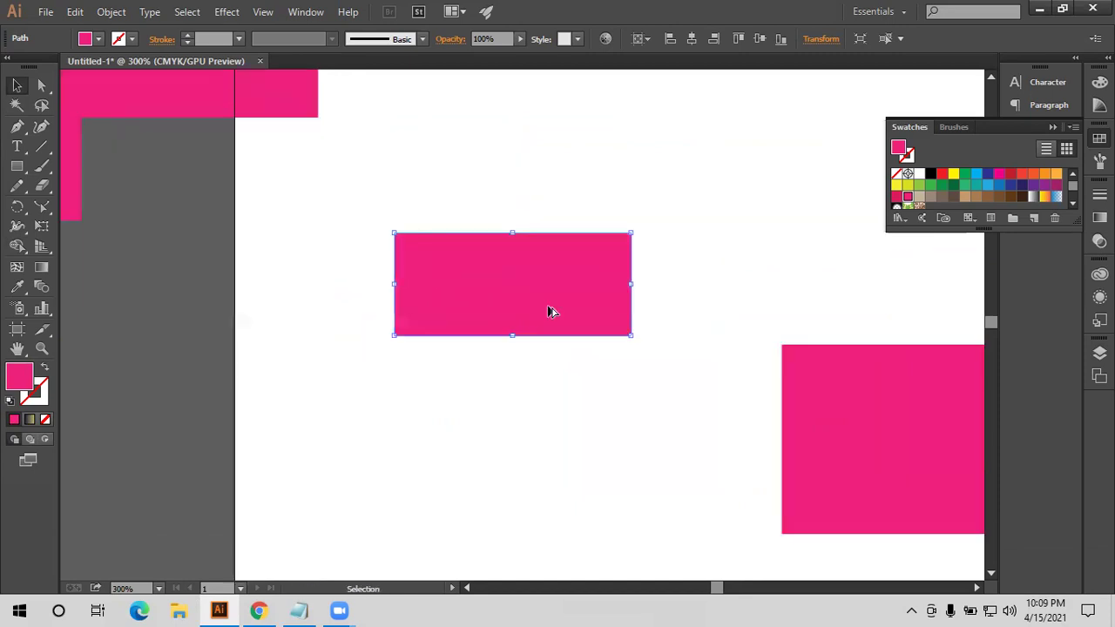
key(ctrl+equal)
click(41, 147)
drag(499, 177, 499, 395)
click(16, 85)
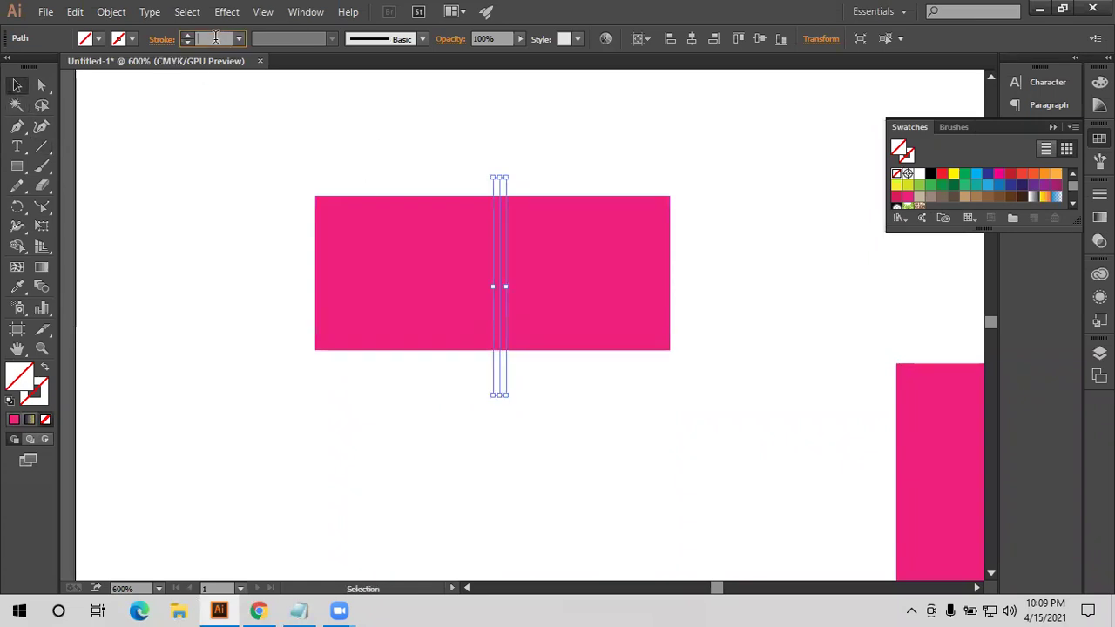
click(187, 34)
Split the rectangle into left and right halves along the line with Shape Builder
drag(598, 317, 597, 315)
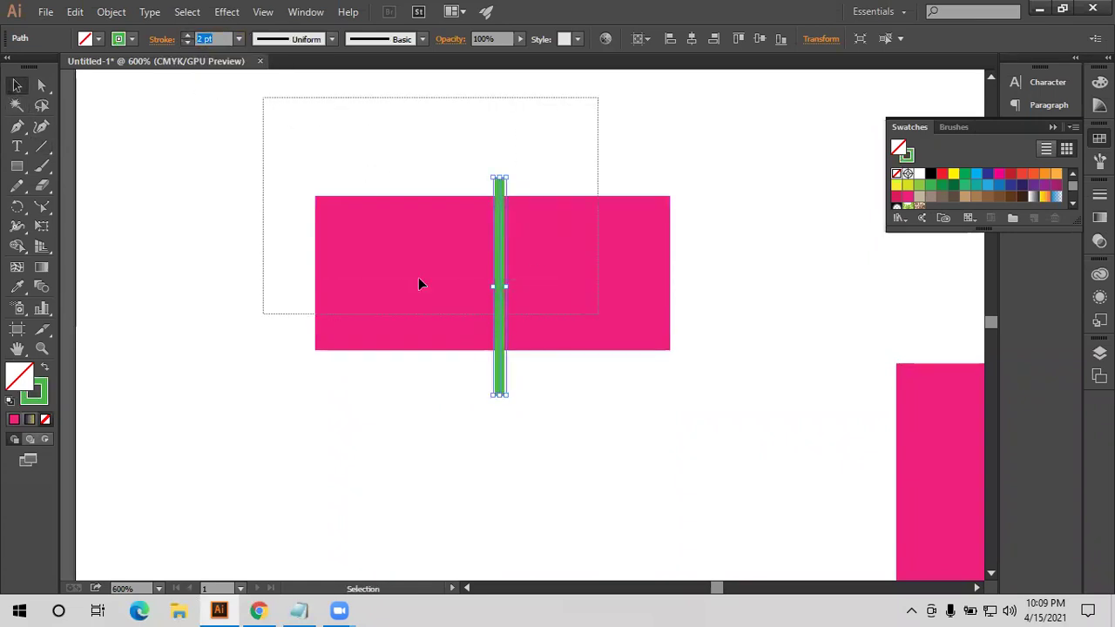
click(16, 246)
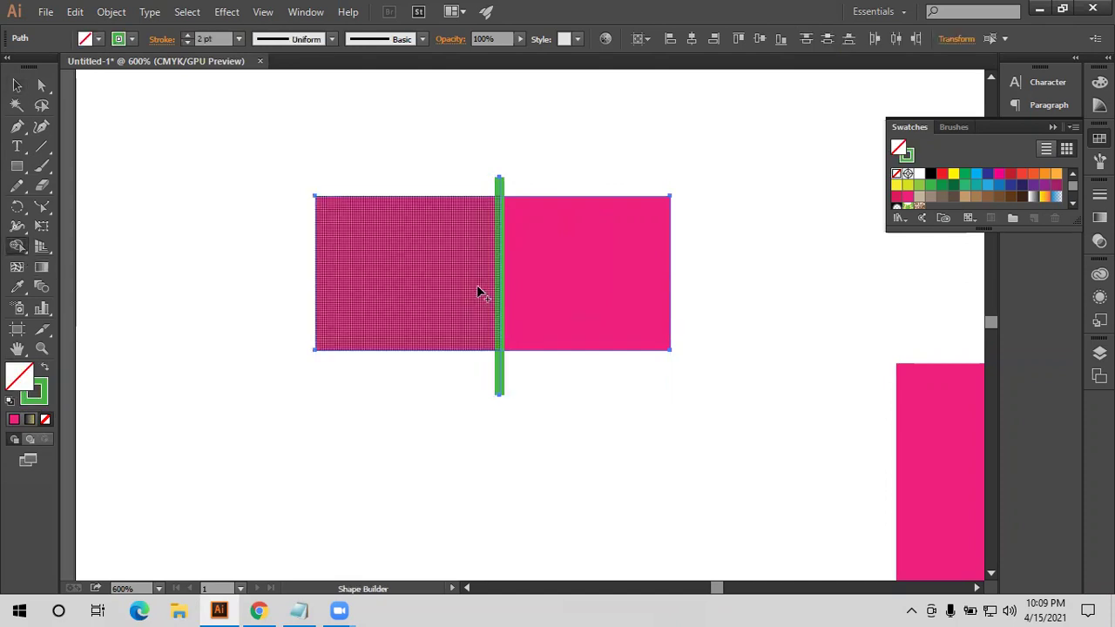
click(468, 283)
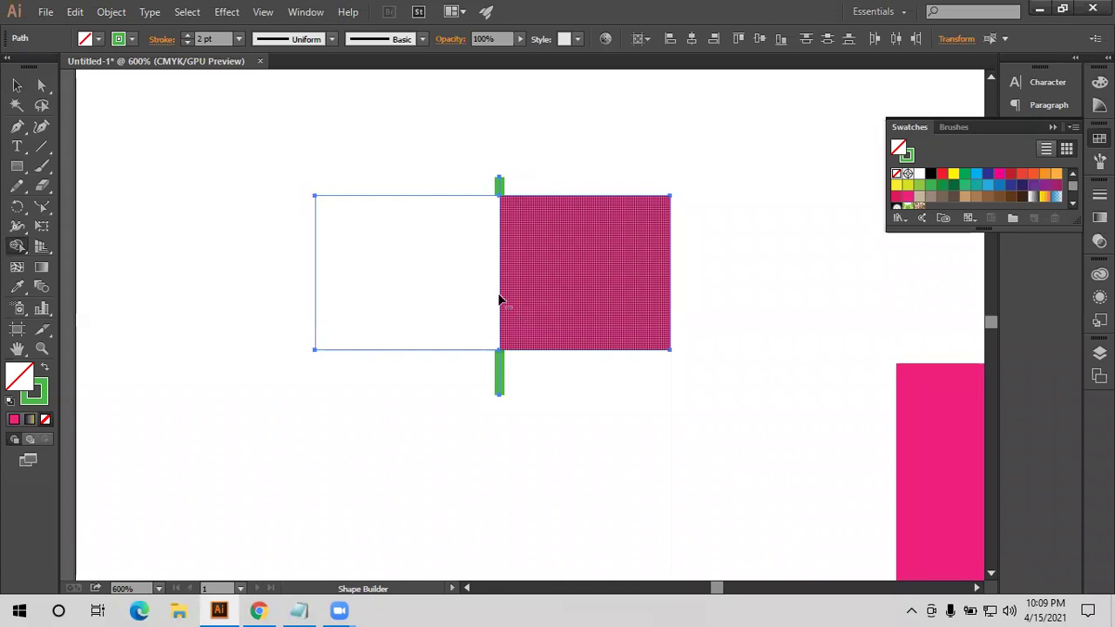
scroll(498, 298, up, 2)
scroll(504, 305, up, 2)
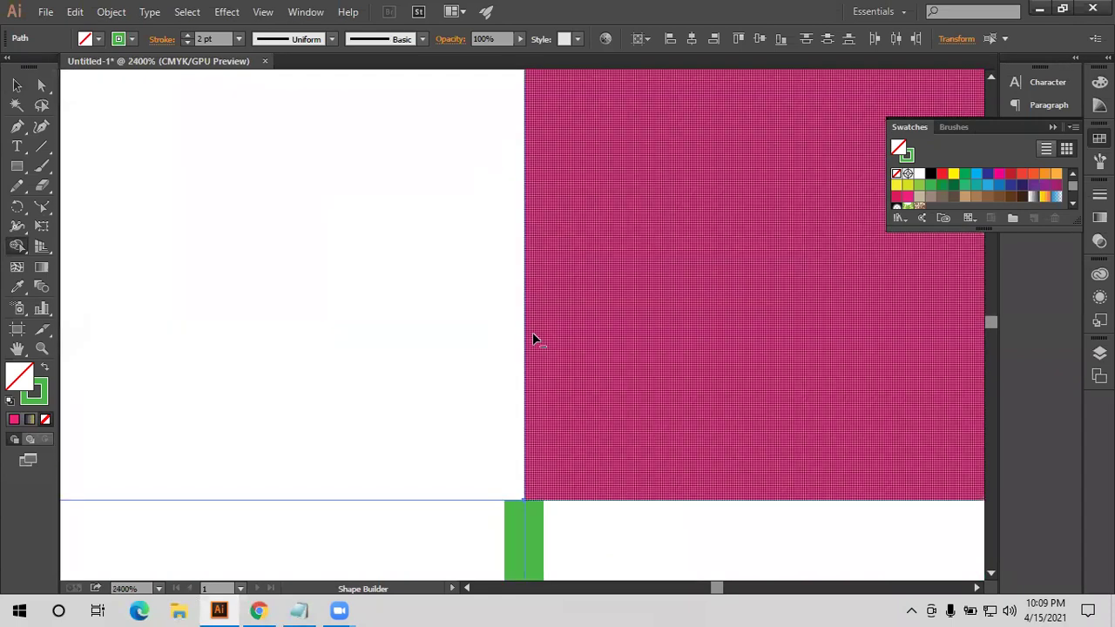
scroll(532, 332, down, 3)
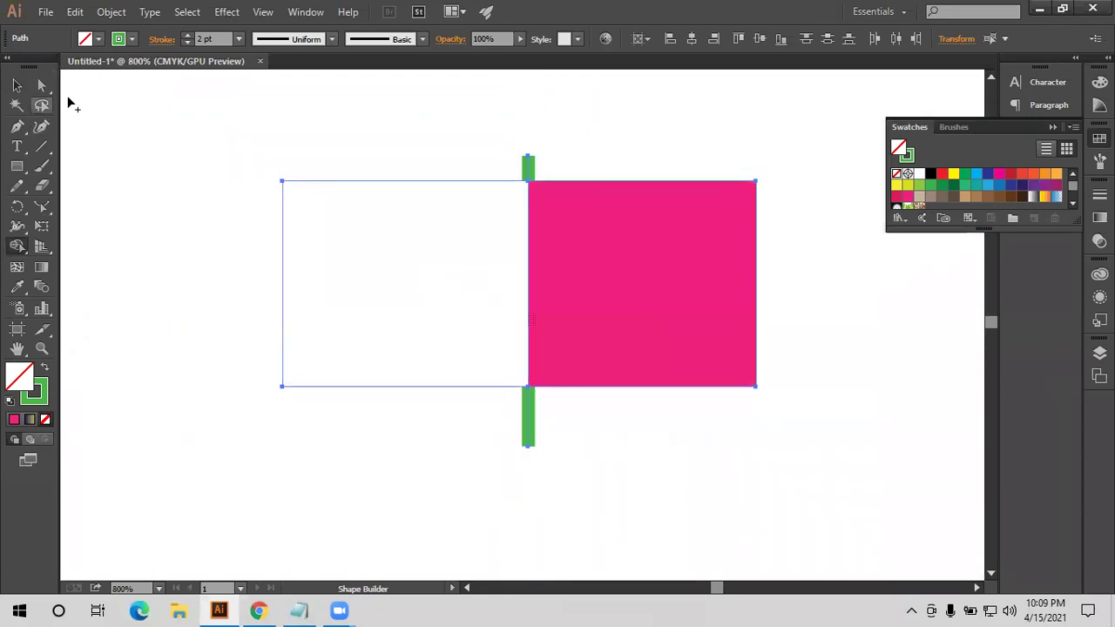
click(608, 273)
Fill the left half blue and the right half orange
click(16, 84)
mouse_move(274, 153)
mouse_down()
mouse_move(364, 250)
mouse_move(354, 230)
mouse_up()
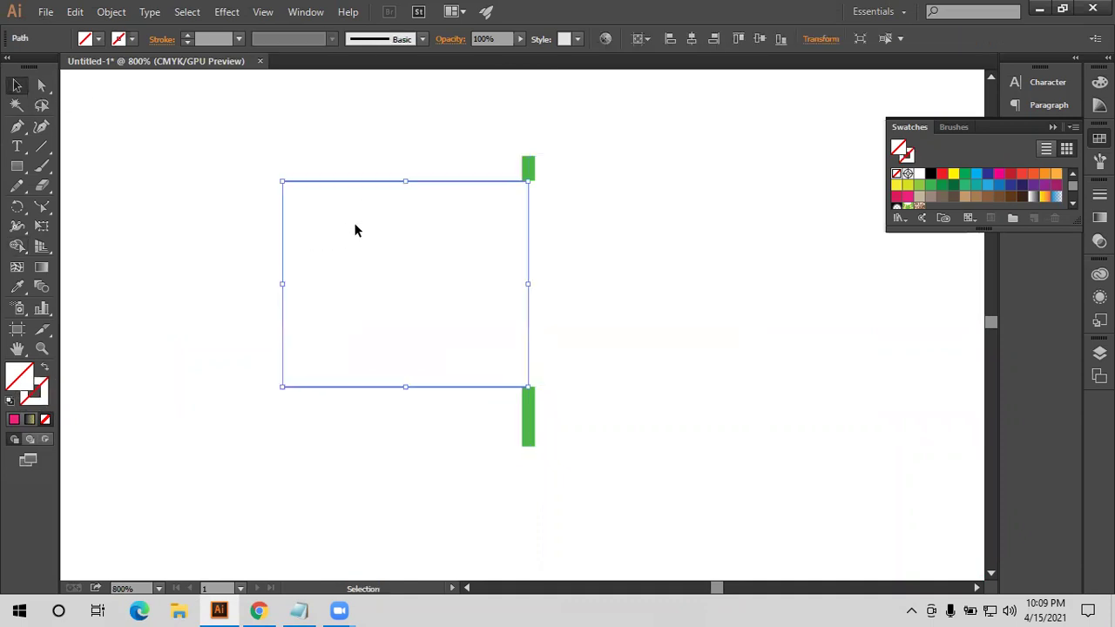
click(976, 175)
drag(649, 132, 568, 332)
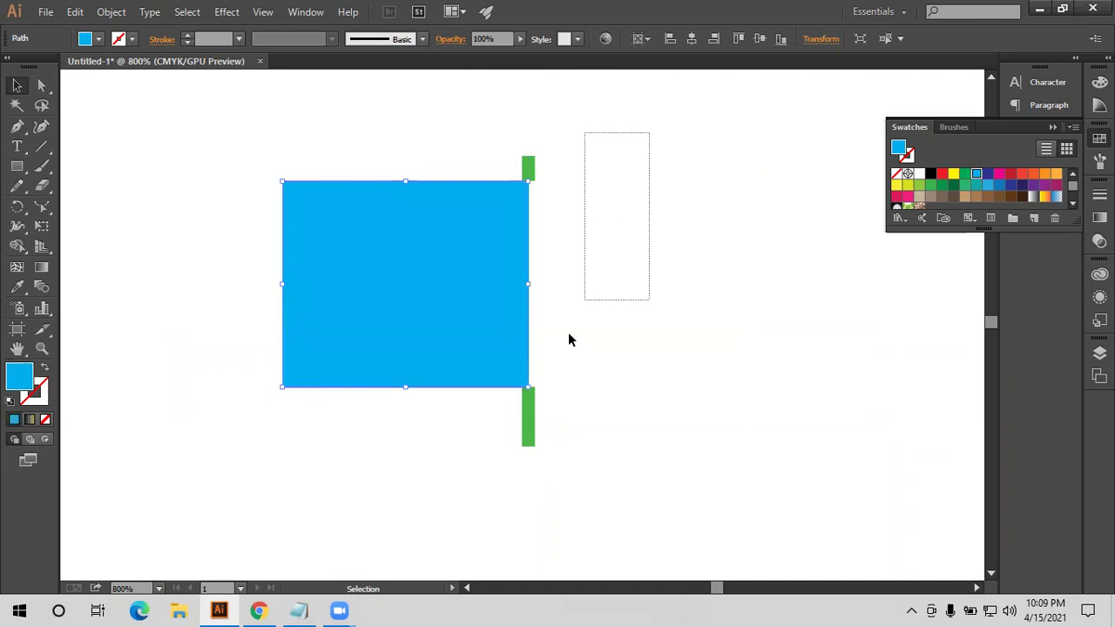
click(1042, 179)
click(421, 166)
Shift the blue and orange halves apart and draw a vertical line across the blue one
drag(480, 222, 582, 261)
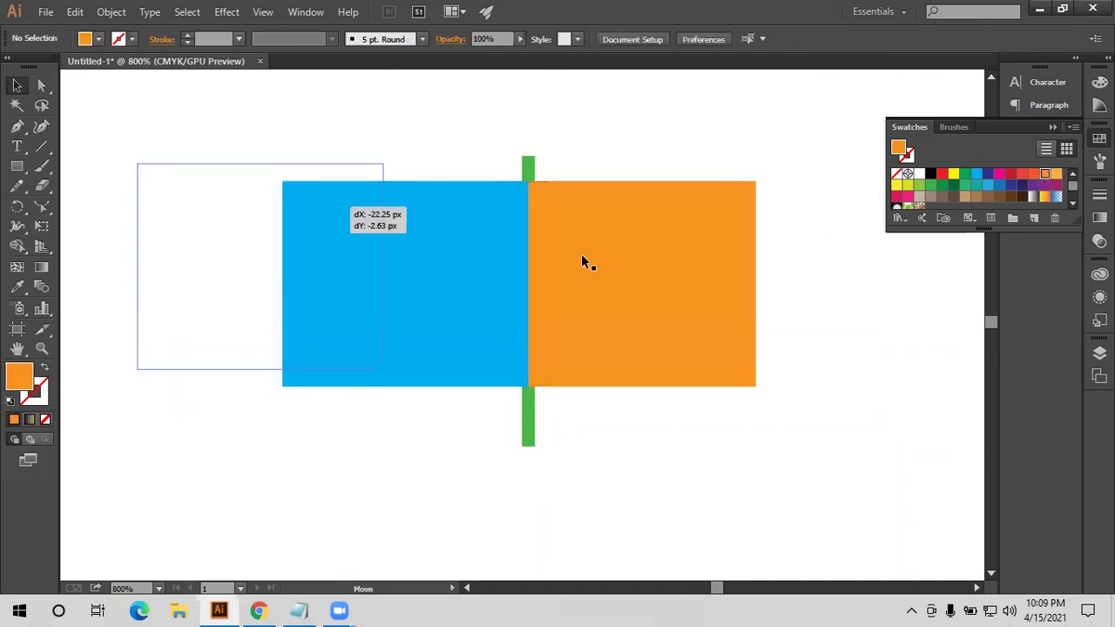
drag(532, 361, 592, 341)
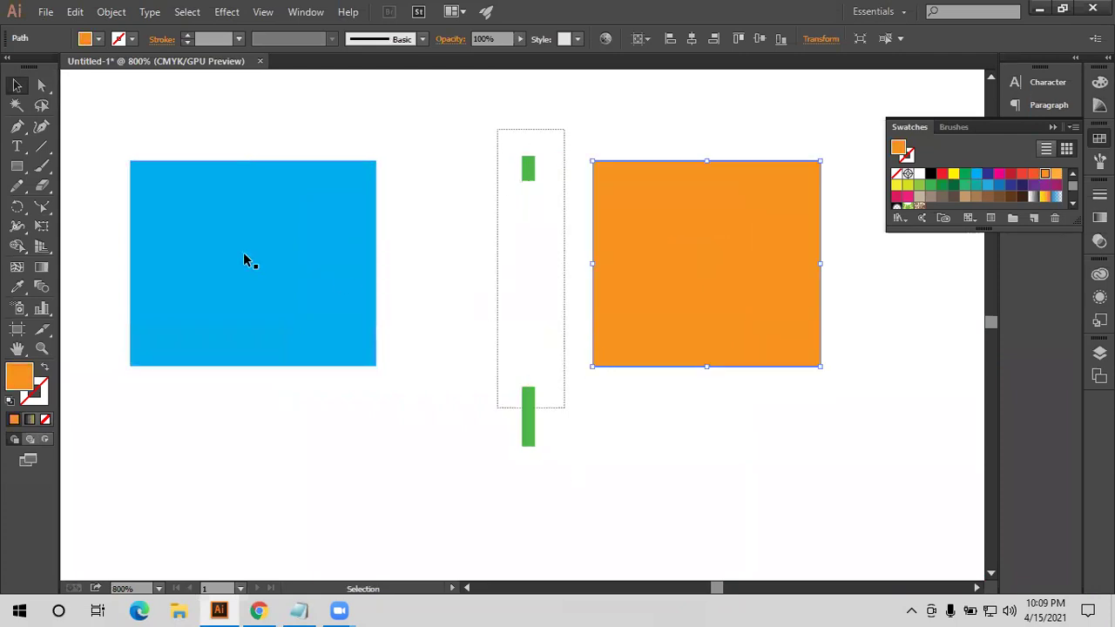
key(ctrl+z)
key(backslash)
drag(197, 148, 197, 407)
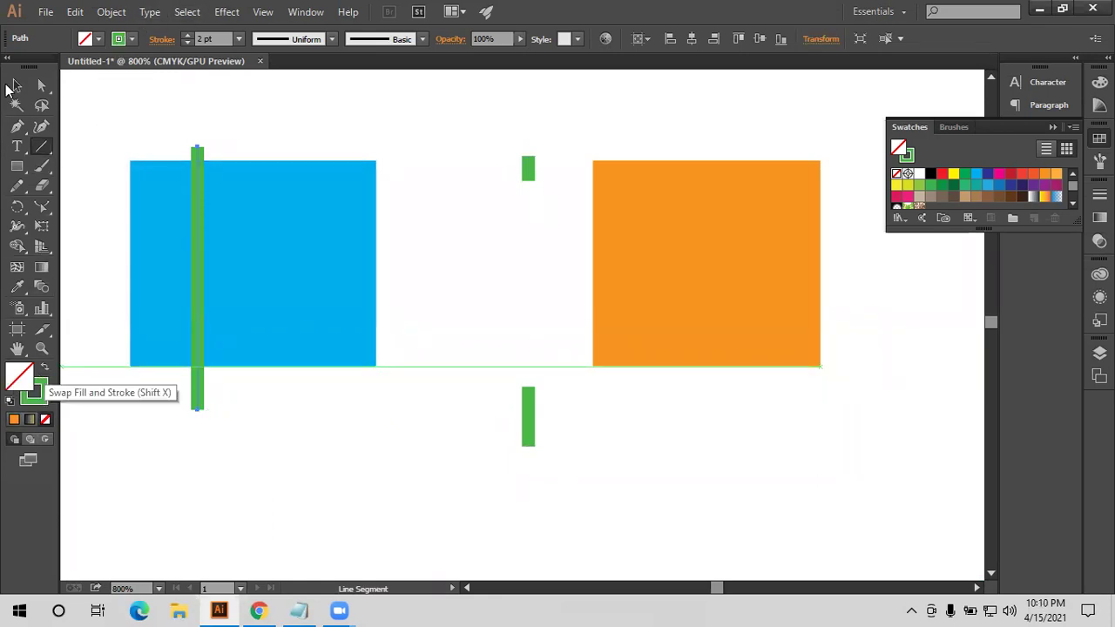
Split the blue rectangle along the new line and fill both halves green with Shape Builder
key(shift+x)
key(v)
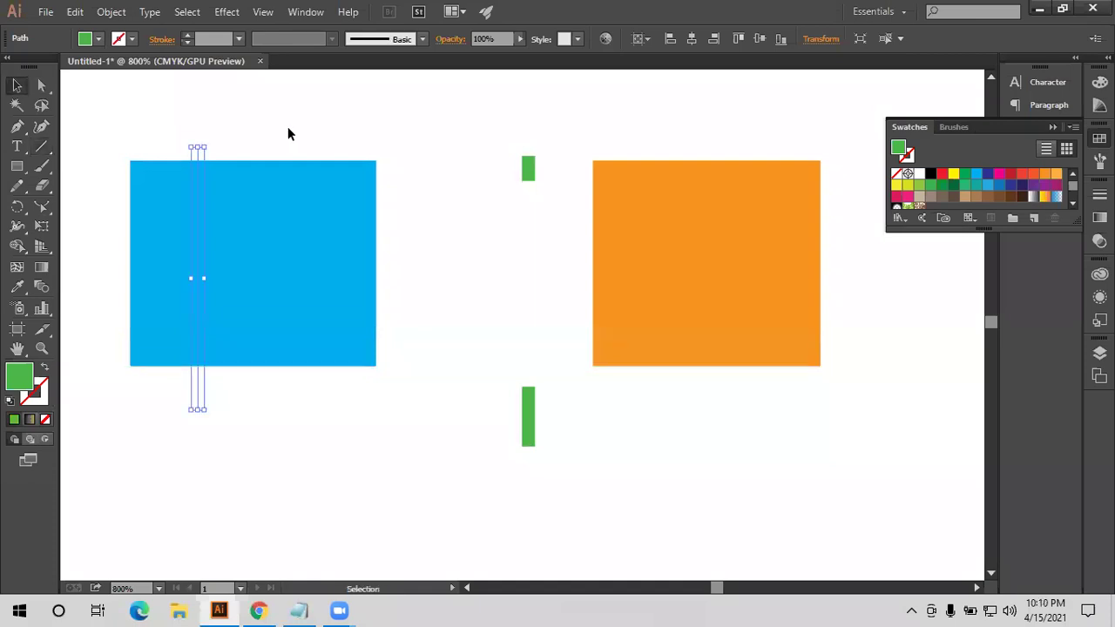
key(ctrl+equal)
mouse_move(341, 122)
mouse_down()
mouse_move(292, 129)
mouse_move(365, 130)
mouse_up()
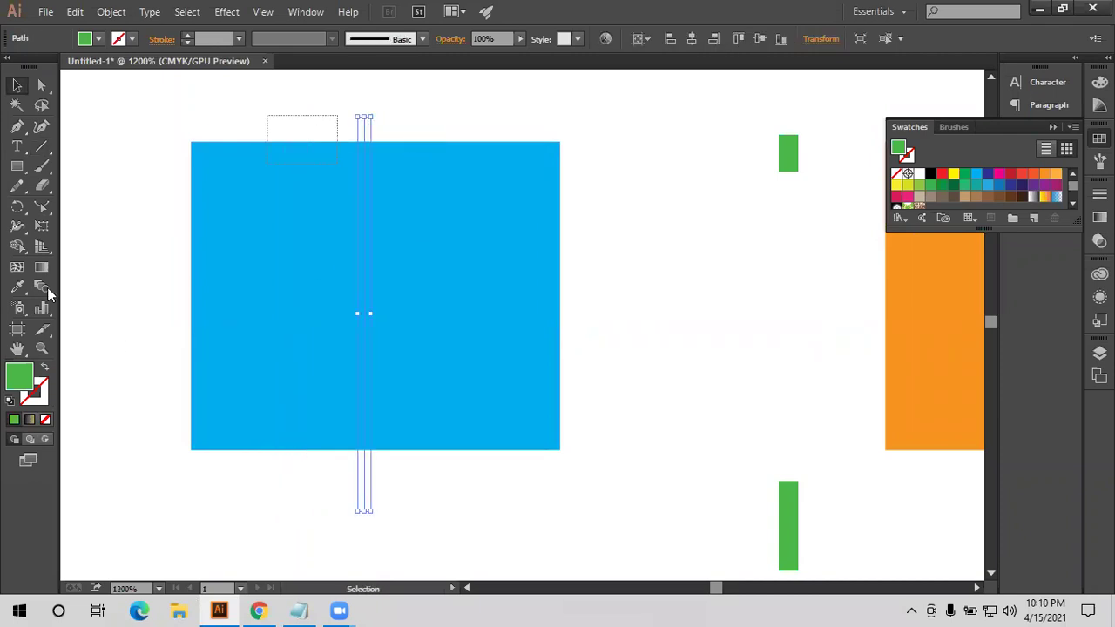
key(ctrl+a)
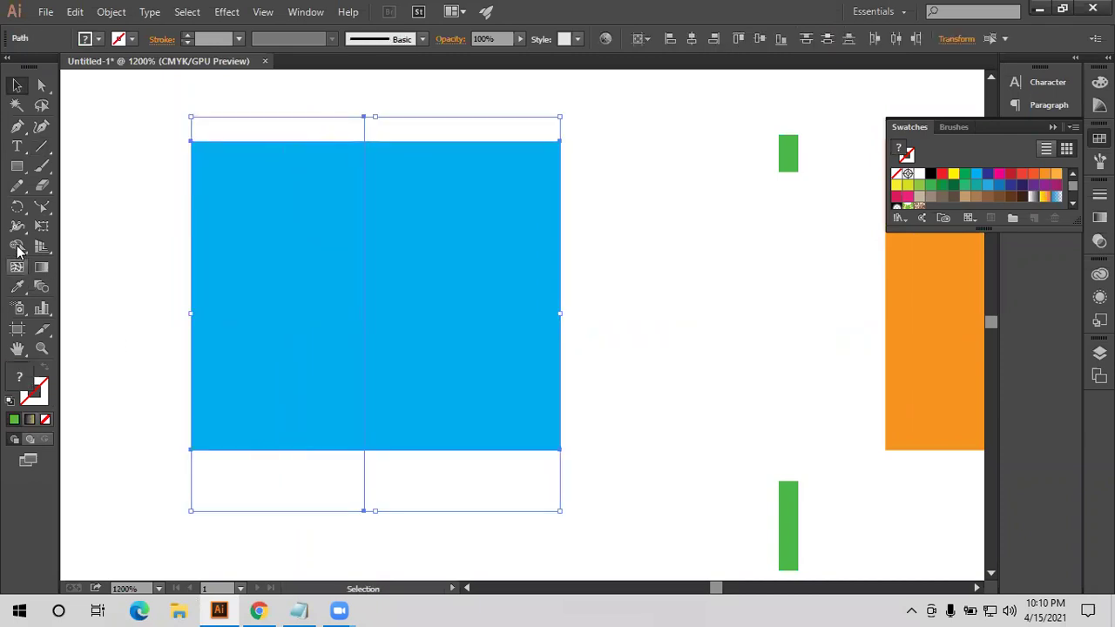
click(18, 246)
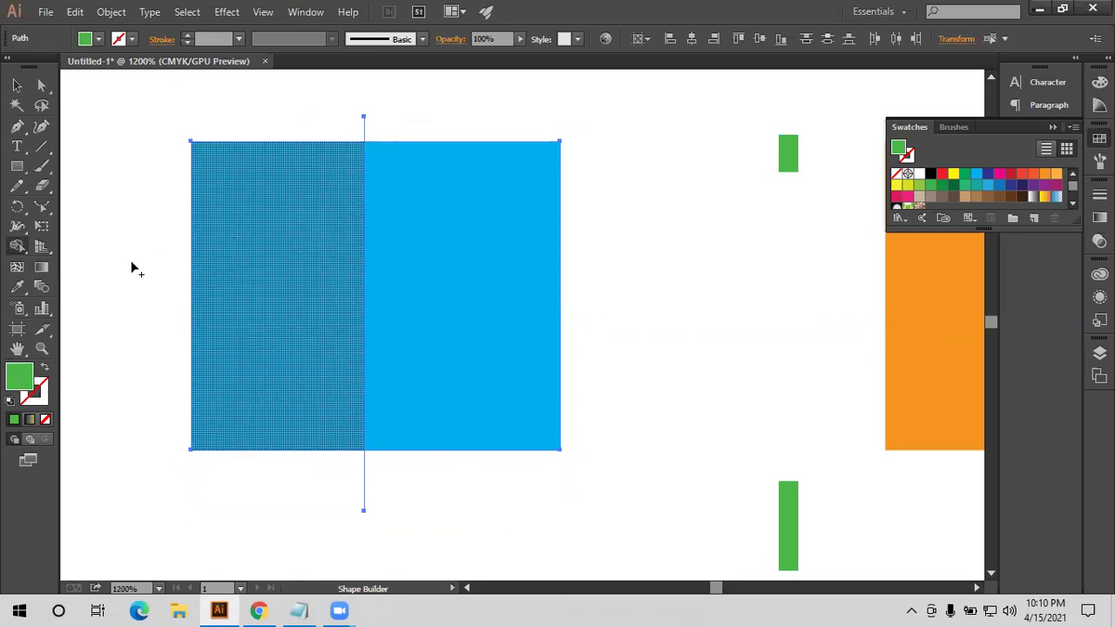
click(268, 302)
click(463, 277)
Move the small green fragment below the rectangle and marquee-select the green shapes
click(16, 84)
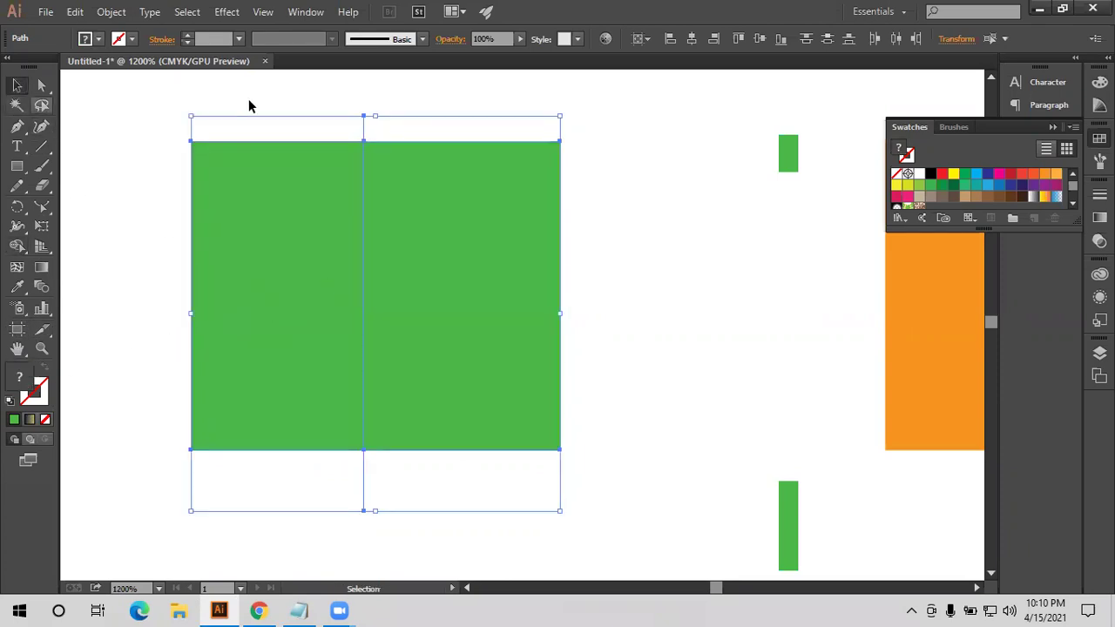
click(318, 135)
scroll(318, 135, down, 2)
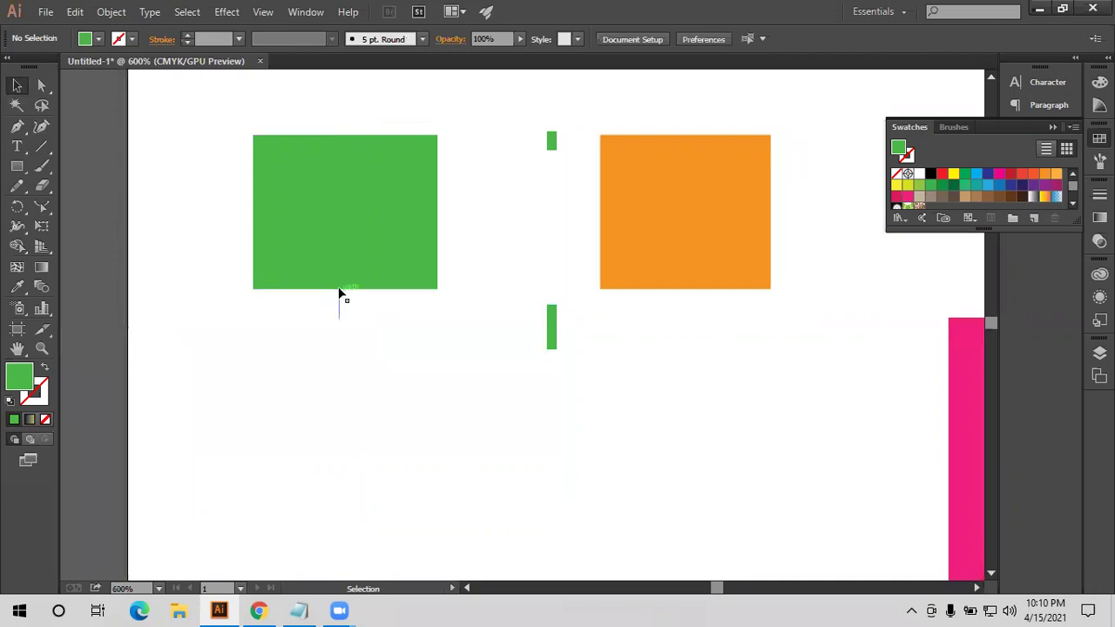
drag(339, 293, 344, 305)
drag(224, 131, 502, 366)
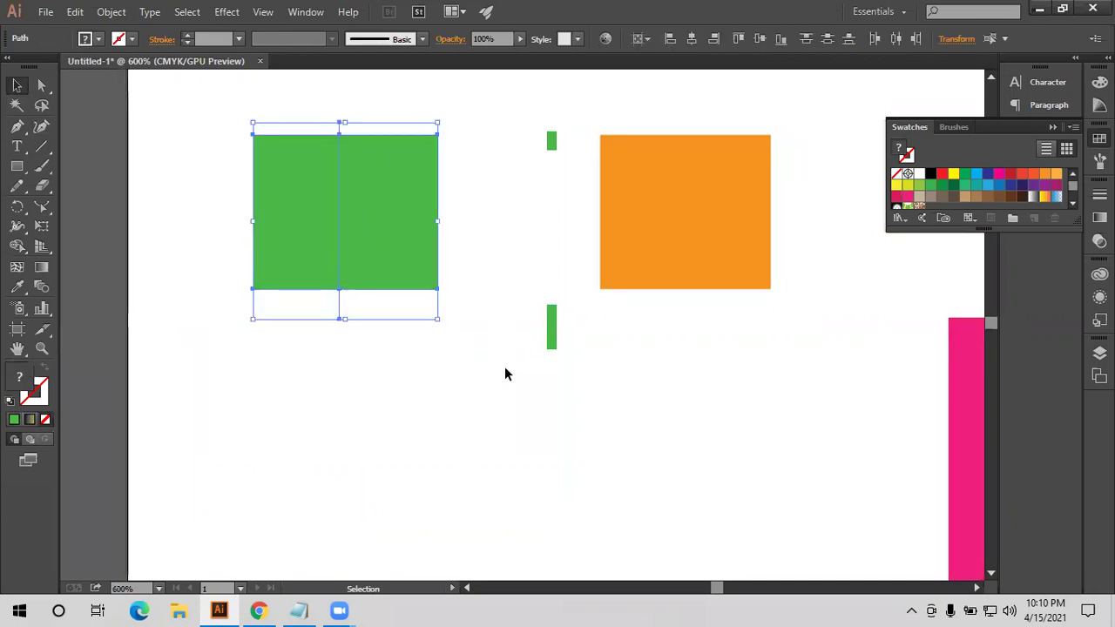
scroll(504, 366, down, 1)
scroll(630, 370, right, 2)
drag(630, 369, 216, 199)
drag(446, 411, 449, 425)
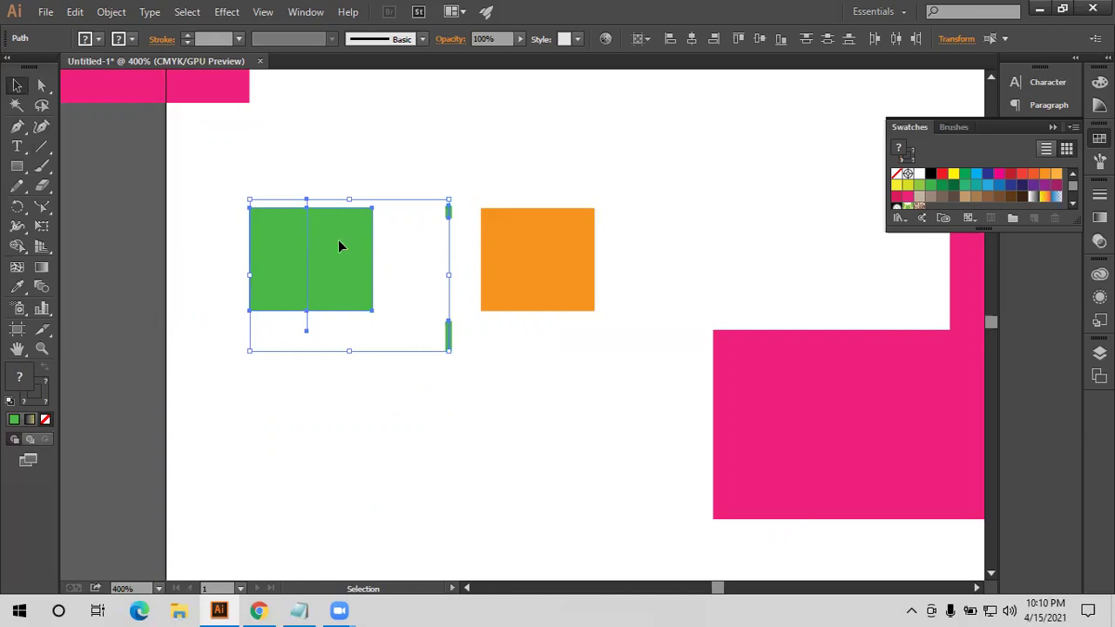
Nudge the green rectangle's right half, then select and delete all green pieces
click(368, 319)
key(ctrl+z)
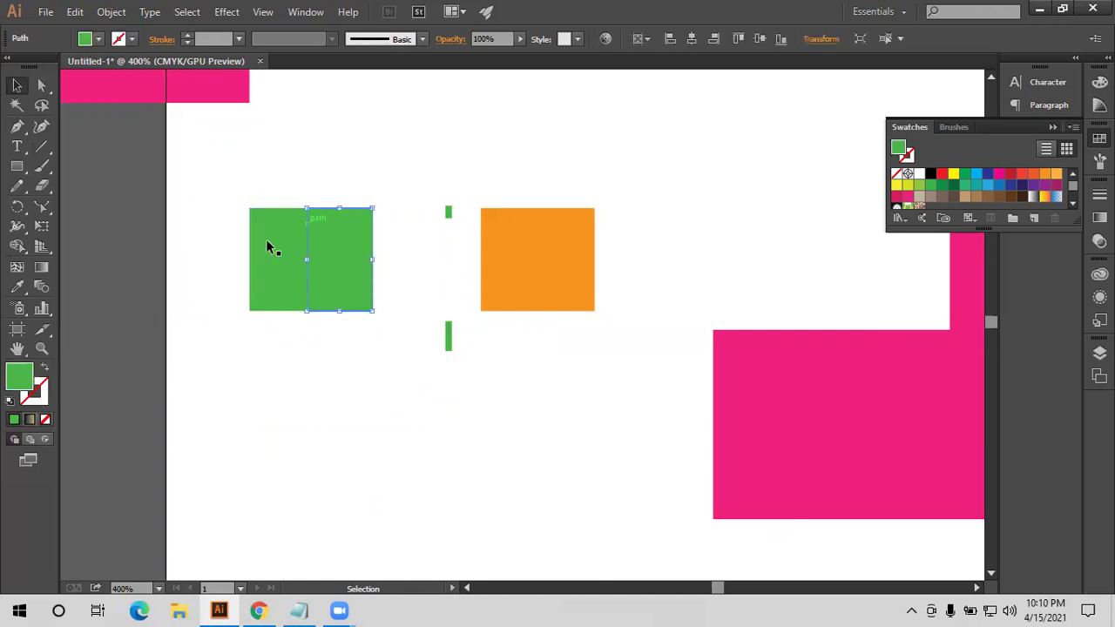
key(ctrl+d)
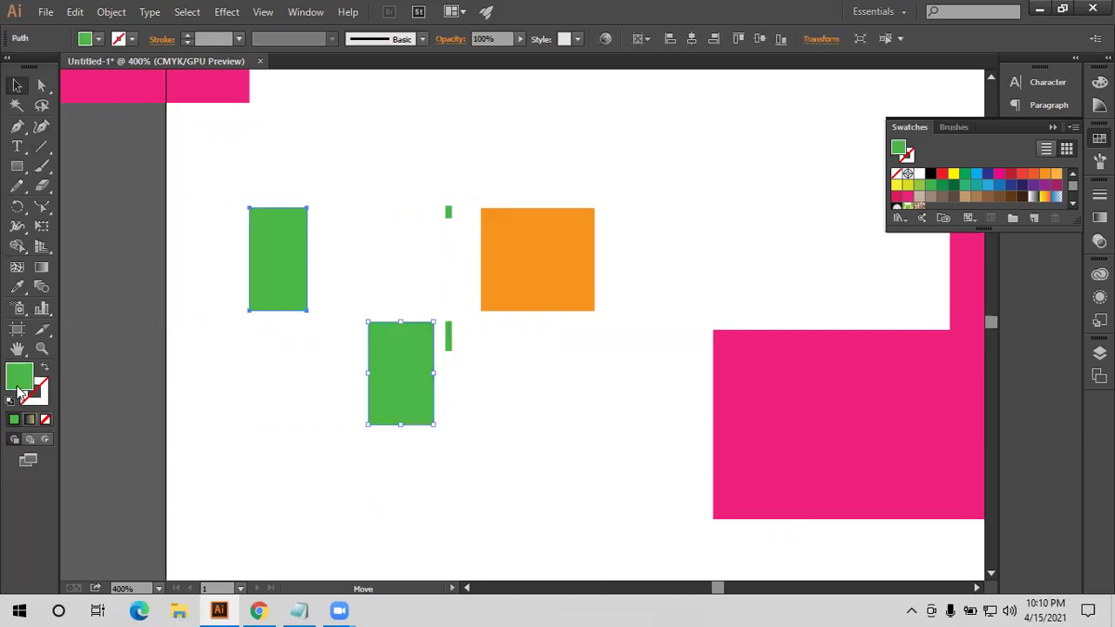
key(ctrl+z)
key(ctrl+z)
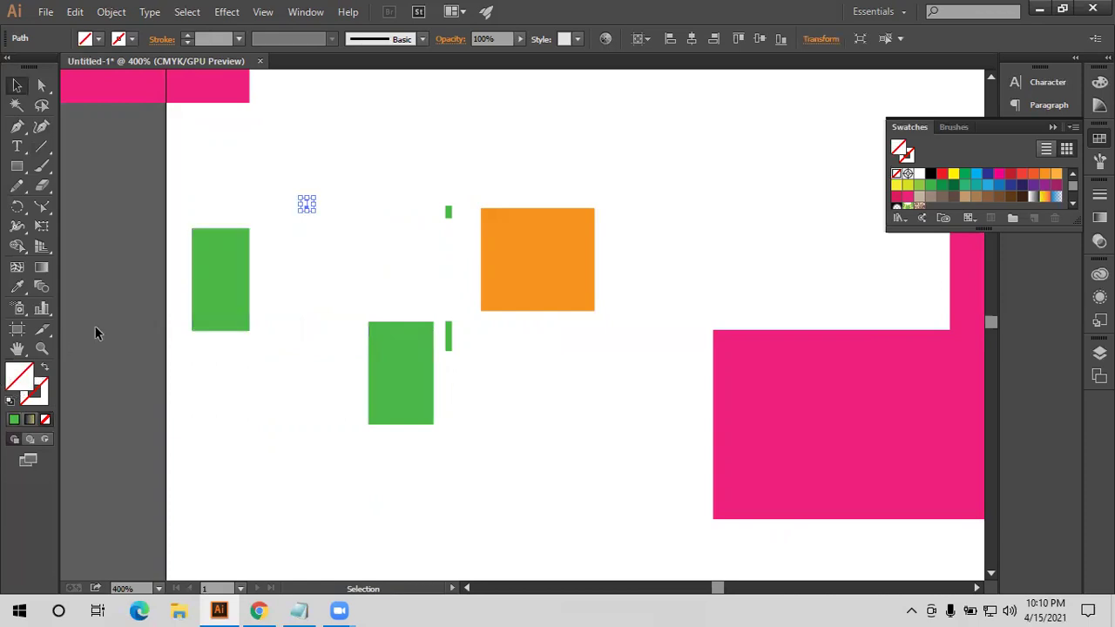
drag(181, 171, 462, 441)
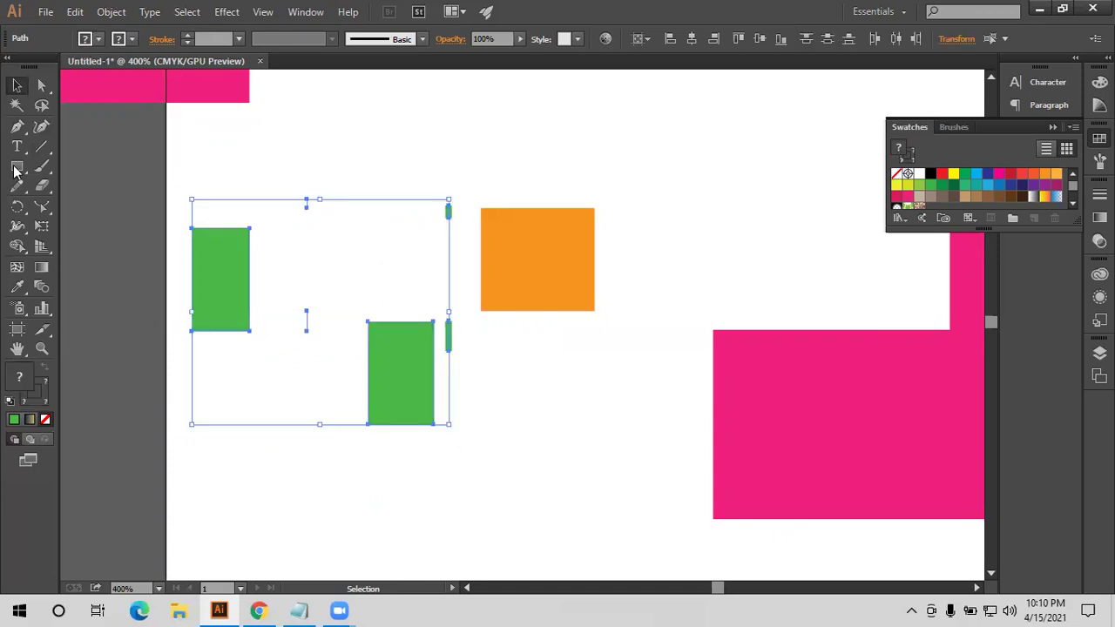
key(Delete)
Draw a tall green rectangle over the left side of the orange square
key(m)
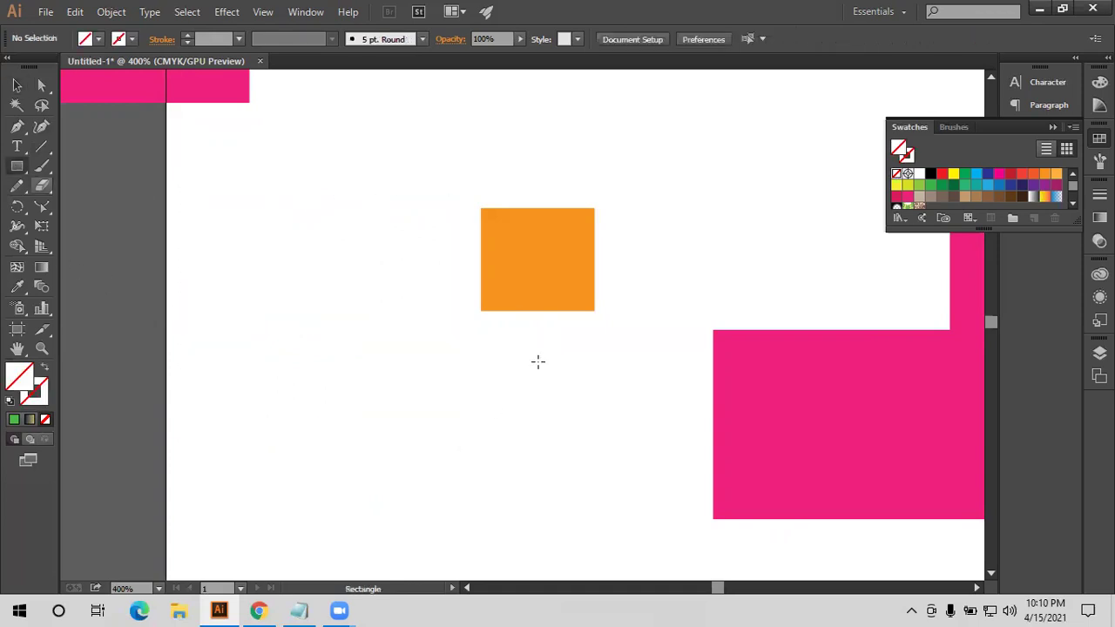
drag(440, 178, 544, 389)
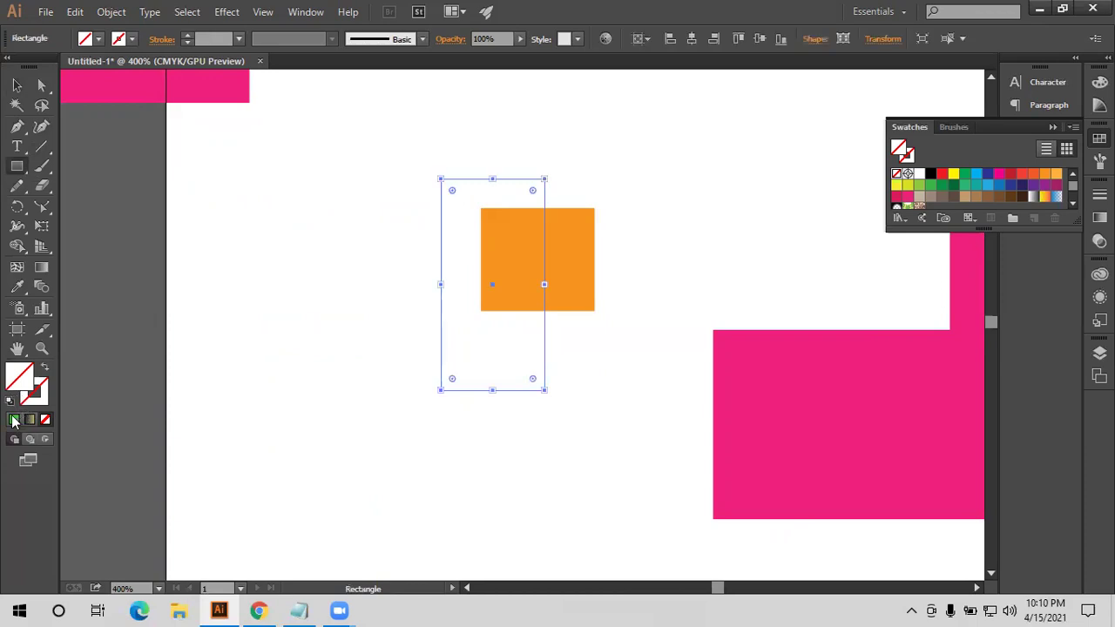
key(comma)
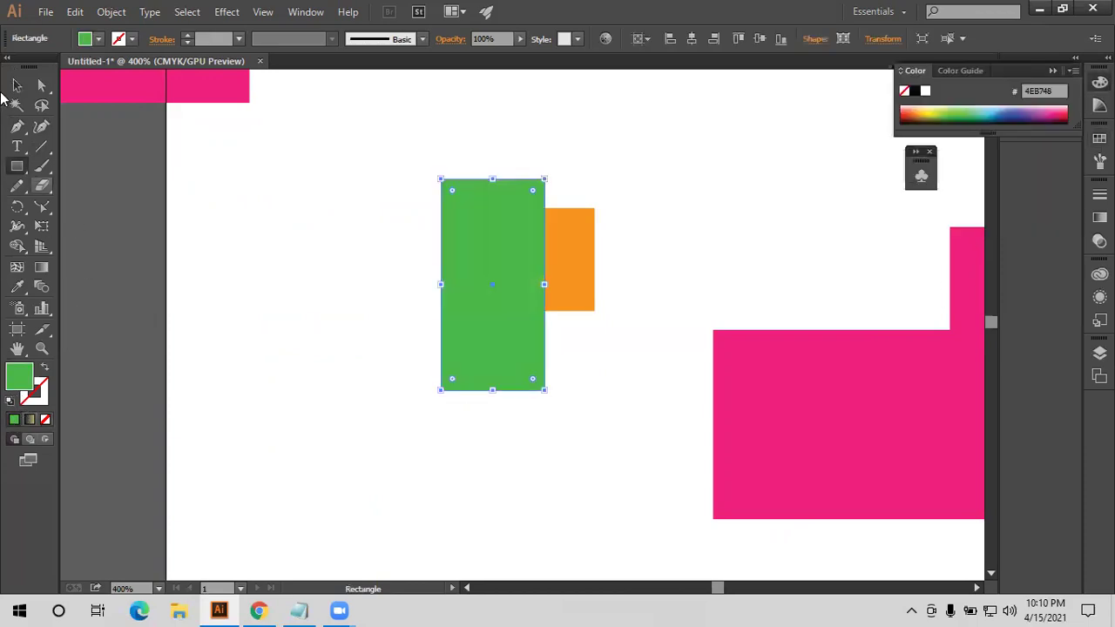
key(v)
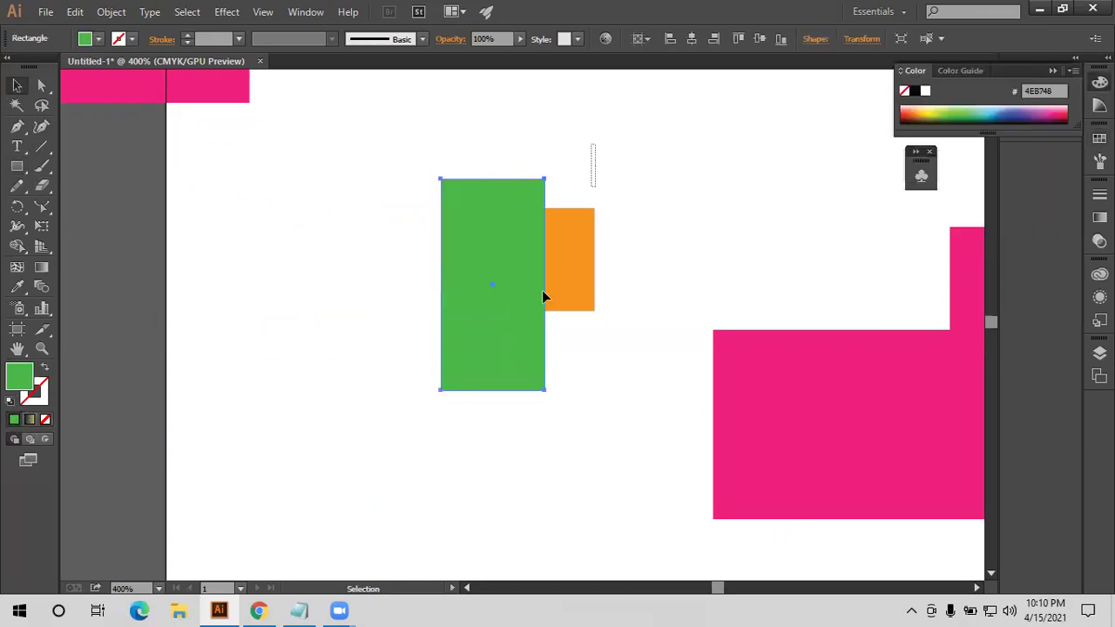
Try Shape Builder on the green and orange overlap, pulling the resulting pieces apart
shift+click(569, 281)
key(ctrl+plus)
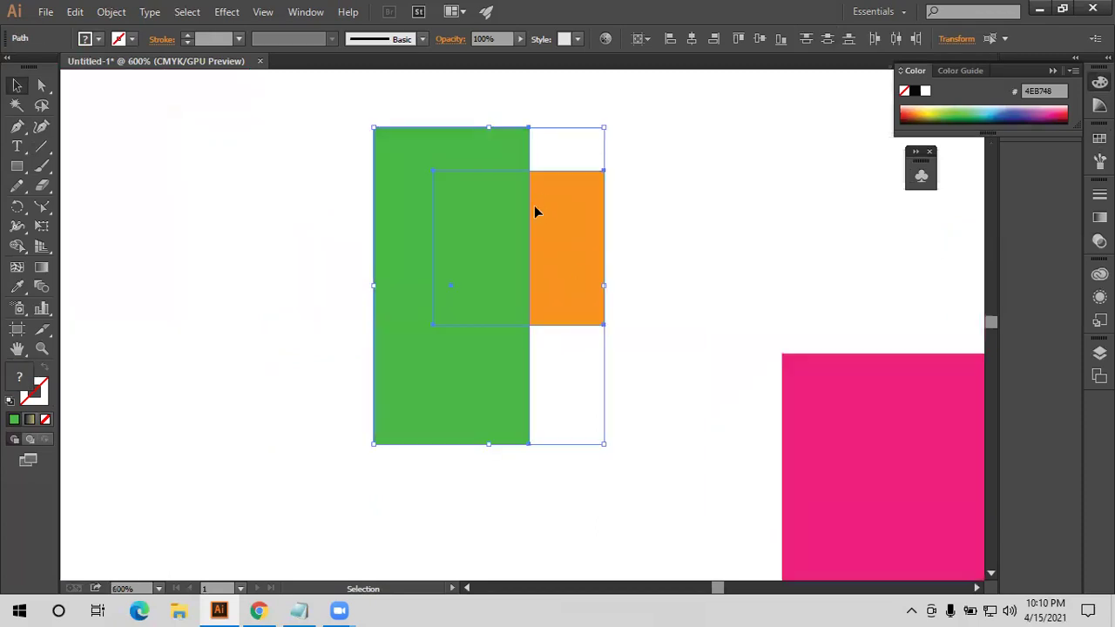
click(17, 247)
click(570, 248)
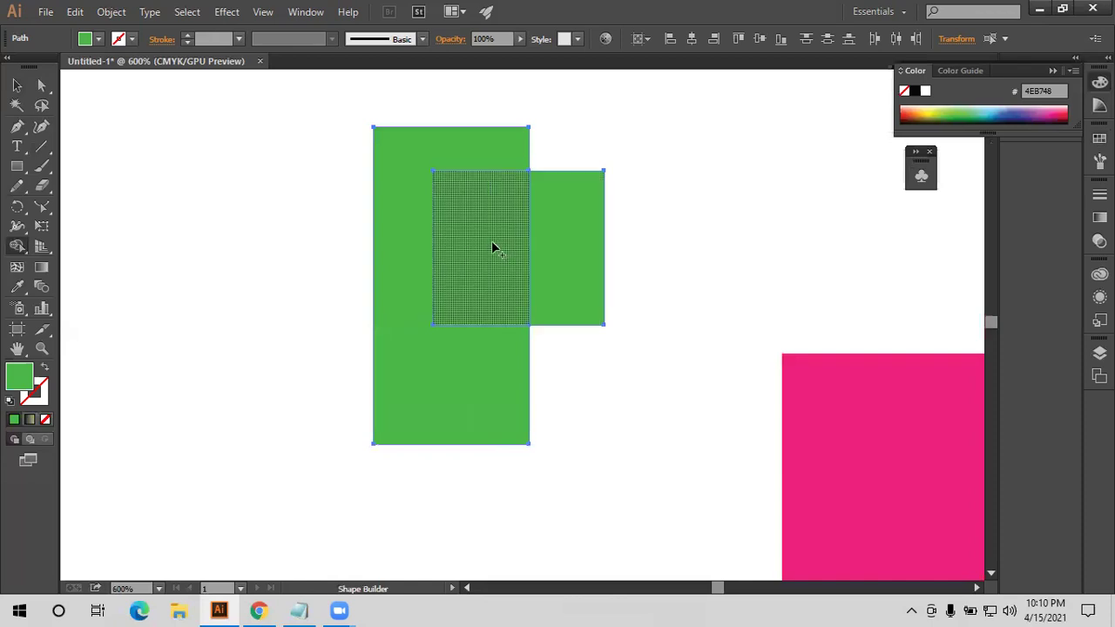
key(v)
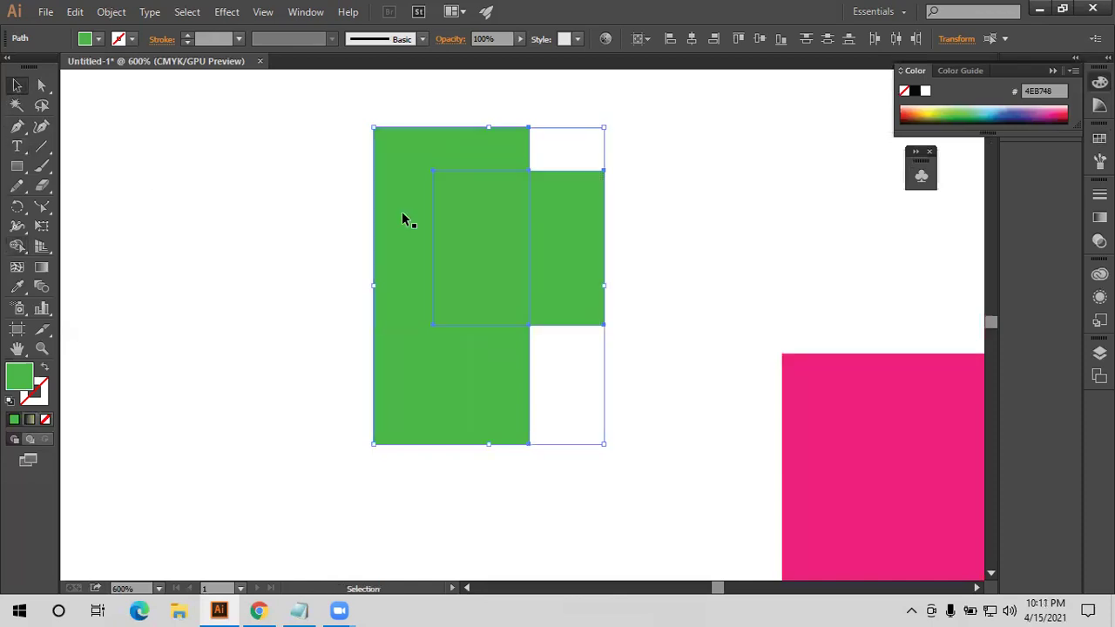
key(ctrl+shift+a)
drag(409, 218, 237, 228)
drag(493, 232, 435, 376)
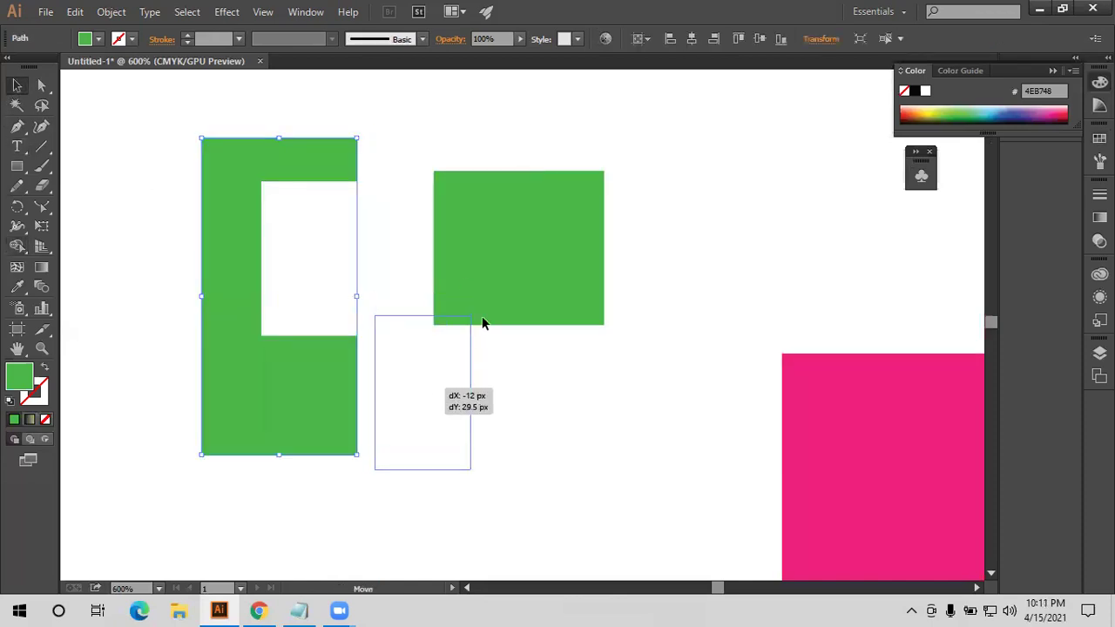
click(522, 281)
drag(533, 275, 592, 276)
Undo the Shape Builder test and reselect the green rectangle
scroll(588, 274, down, 2)
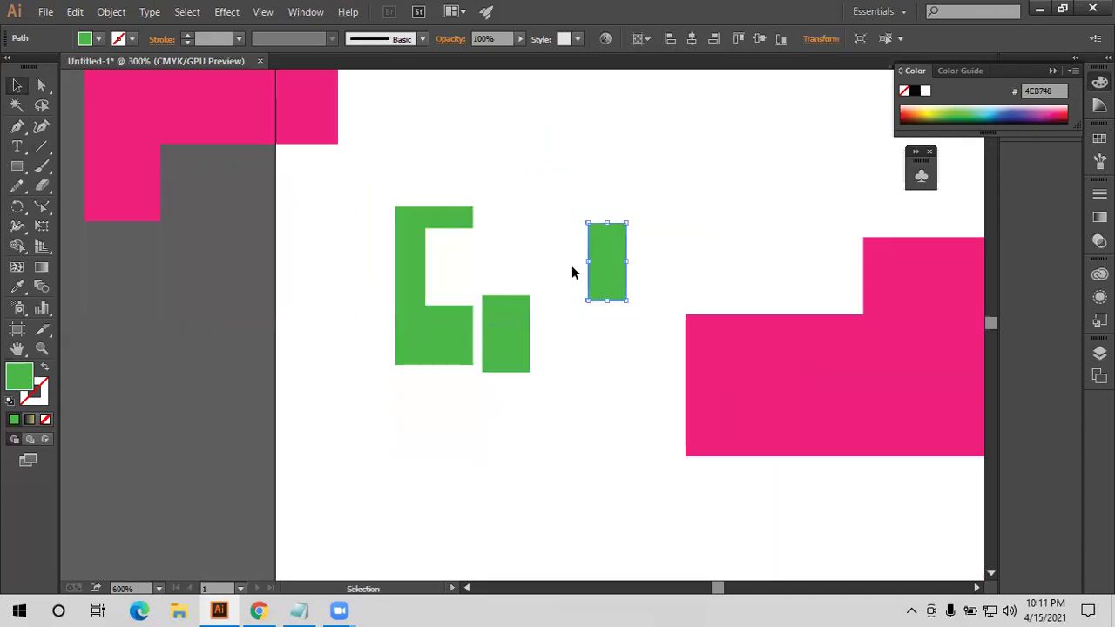
key(ctrl+z)
key(ctrl+z)
key(ctrl+z)
key(ctrl+z)
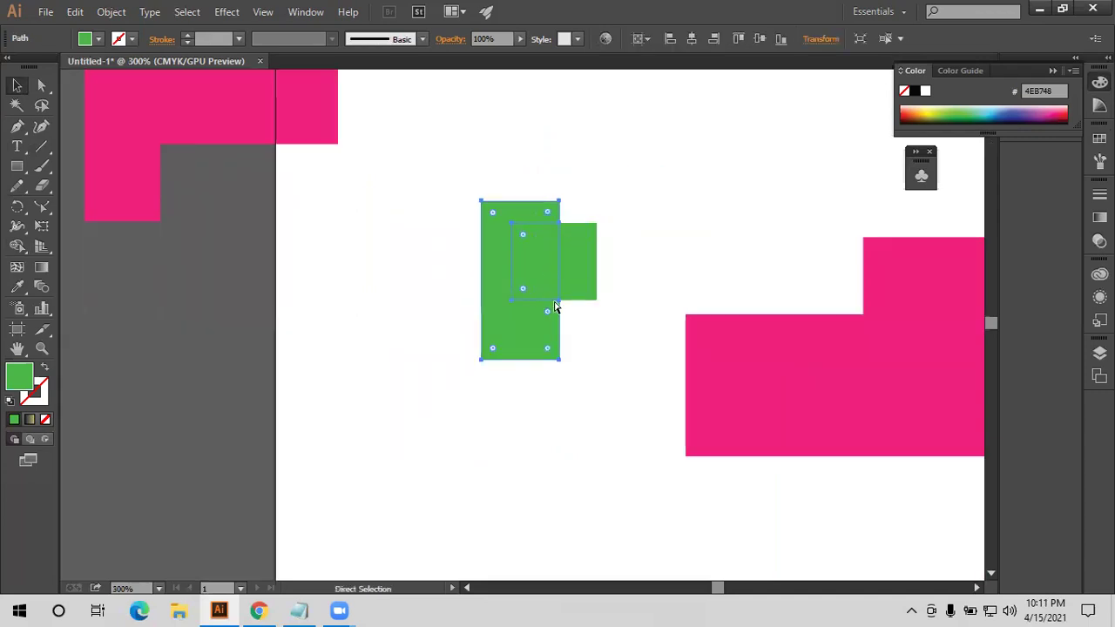
key(ctrl+z)
key(ctrl+z)
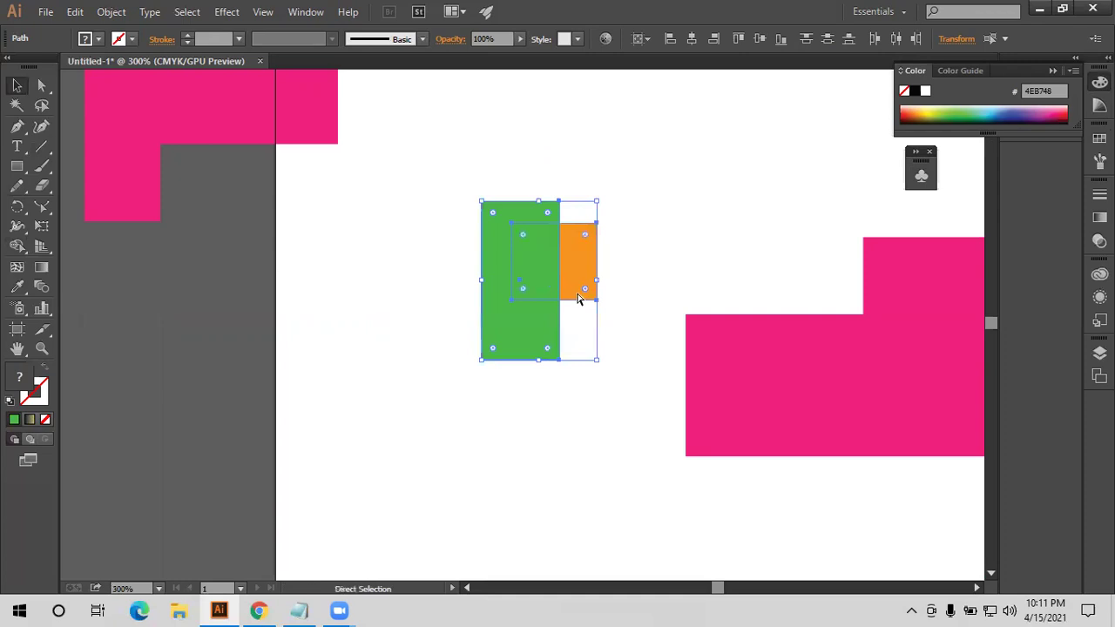
key(ctrl+z)
key(ctrl+shift+z)
click(565, 321)
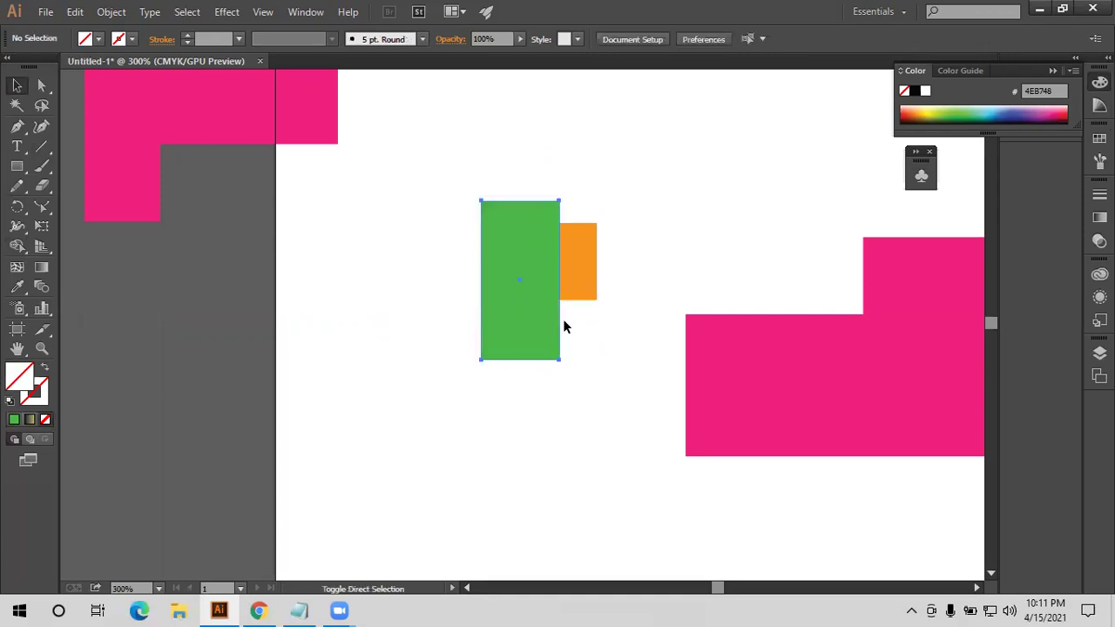
mouse_move(424, 185)
mouse_down()
mouse_move(594, 301)
mouse_move(728, 309)
mouse_move(590, 274)
mouse_up()
scroll(591, 291, up, 2)
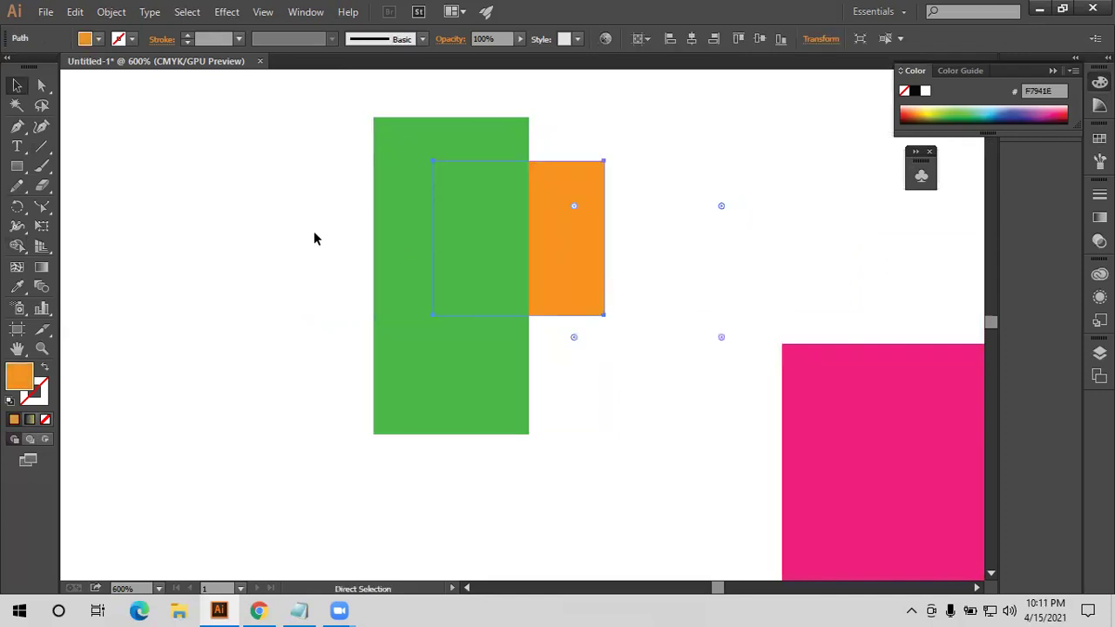
shift+click(474, 246)
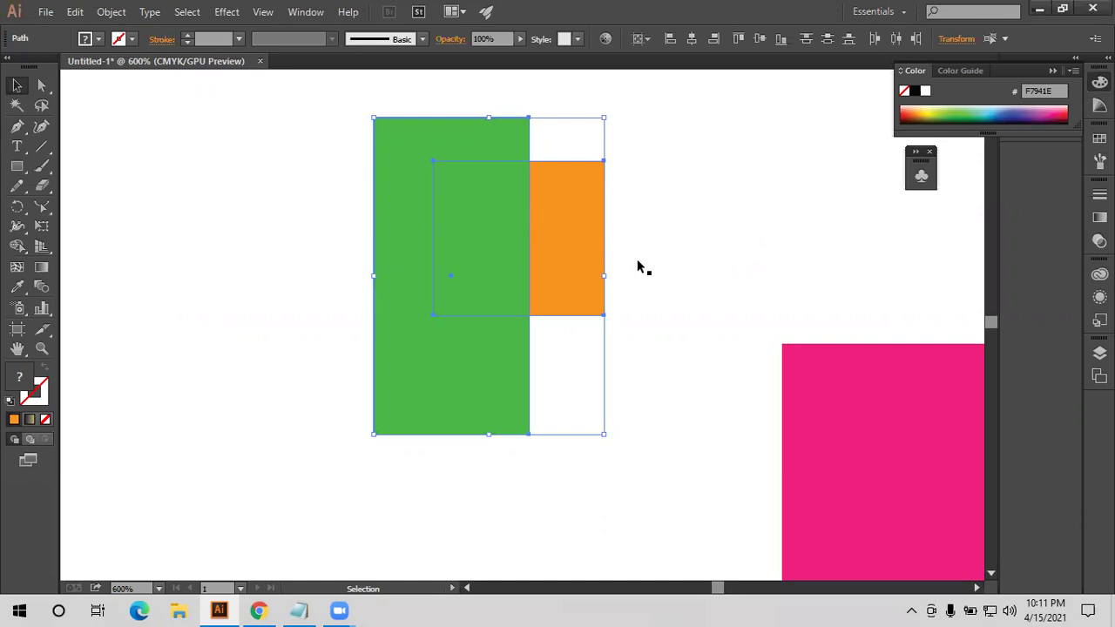
Nudge the orange square slightly down and select it with the green rectangle
key(ctrl+shift+a)
mouse_move(561, 271)
mouse_down()
mouse_move(562, 282)
mouse_move(587, 286)
mouse_up()
click(672, 266)
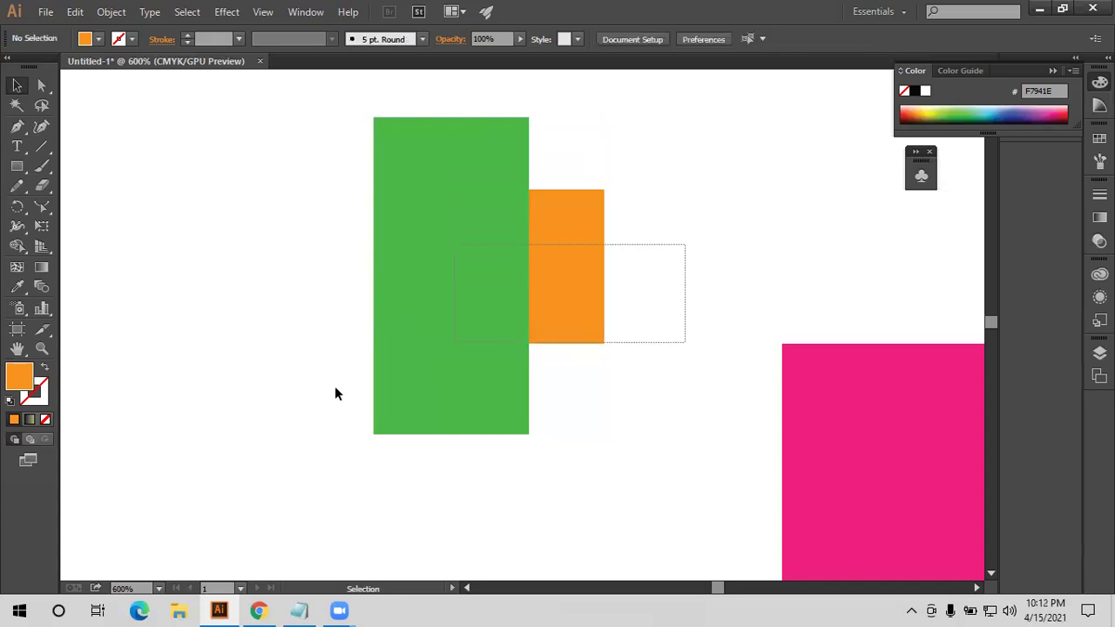
key(ctrl+a)
key(space)
drag(216, 278, 273, 281)
scroll(249, 285, down, 1)
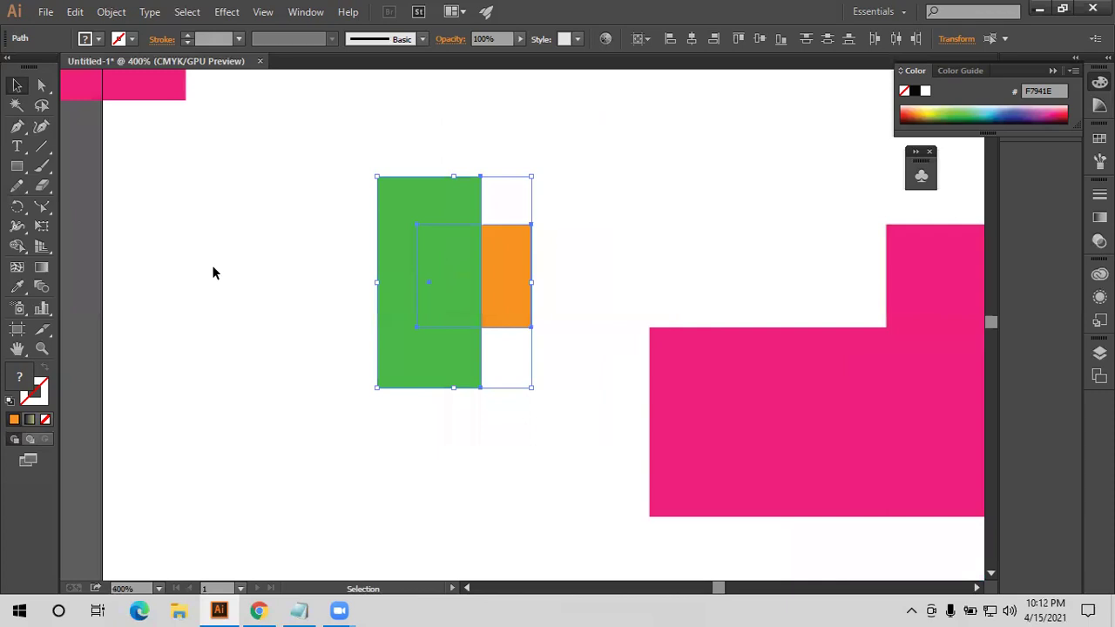
scroll(425, 248, up, 1)
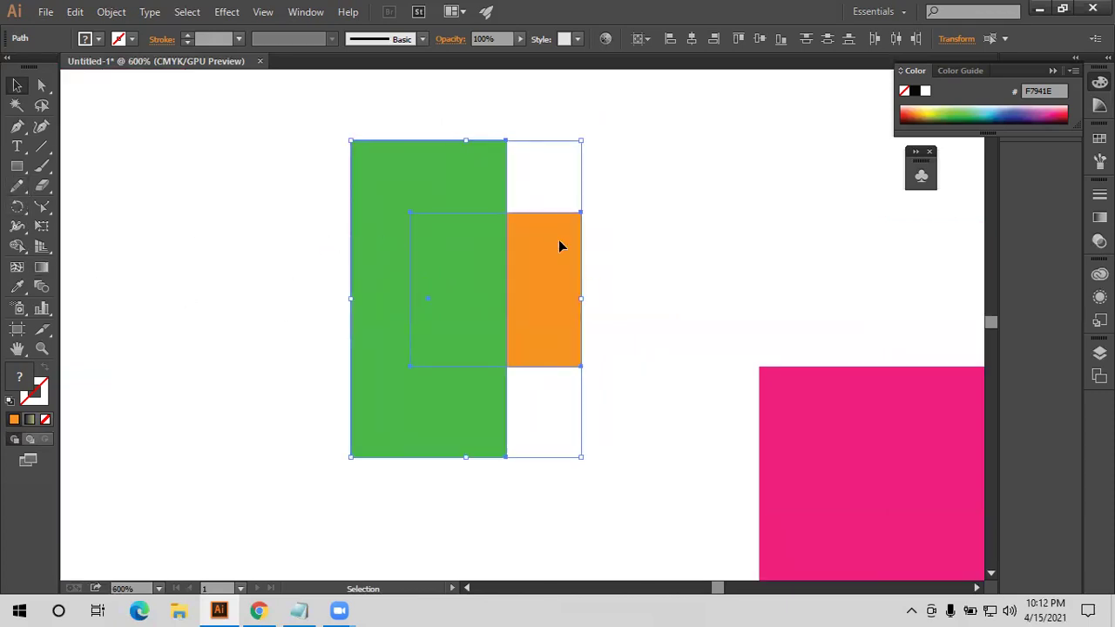
Test Shape Builder region deletions, undo them, then merge the green rectangle's pieces into one
click(19, 246)
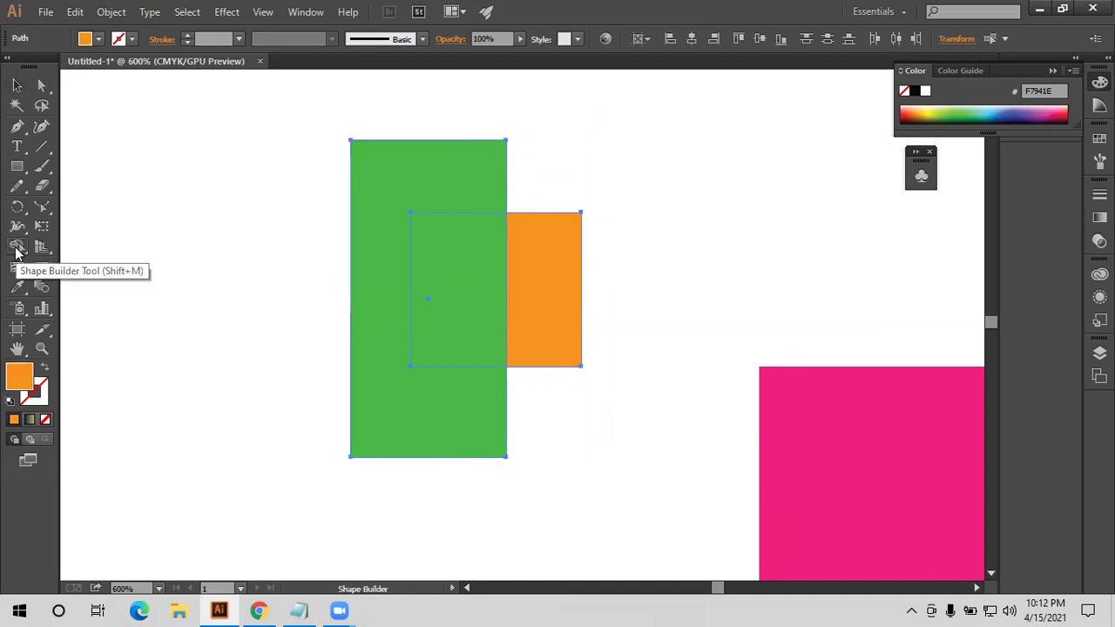
alt+click(453, 250)
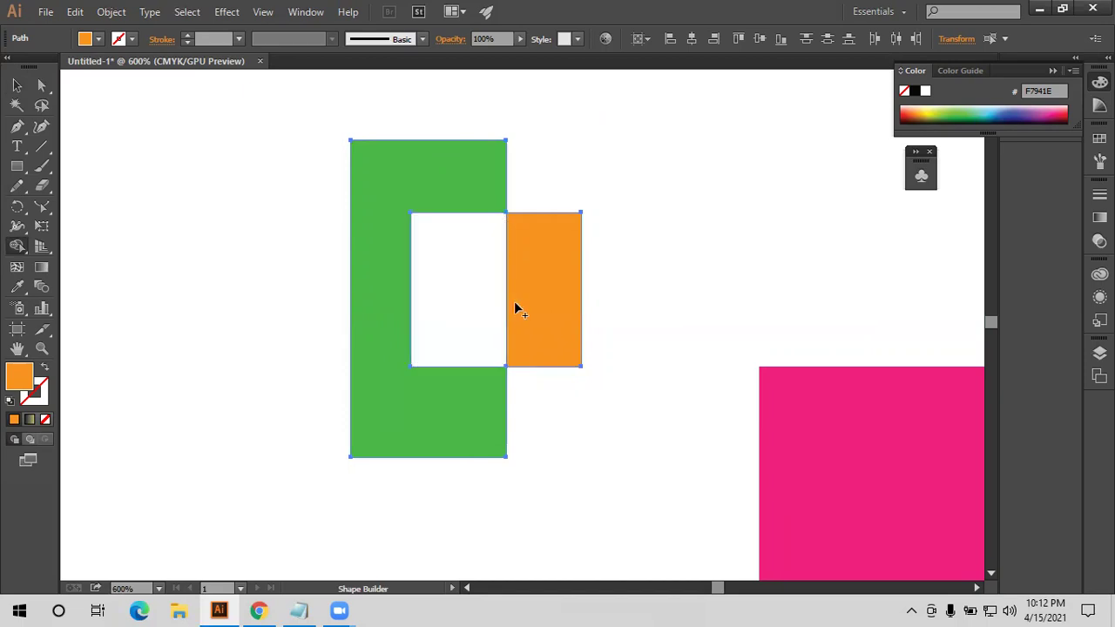
alt+click(536, 287)
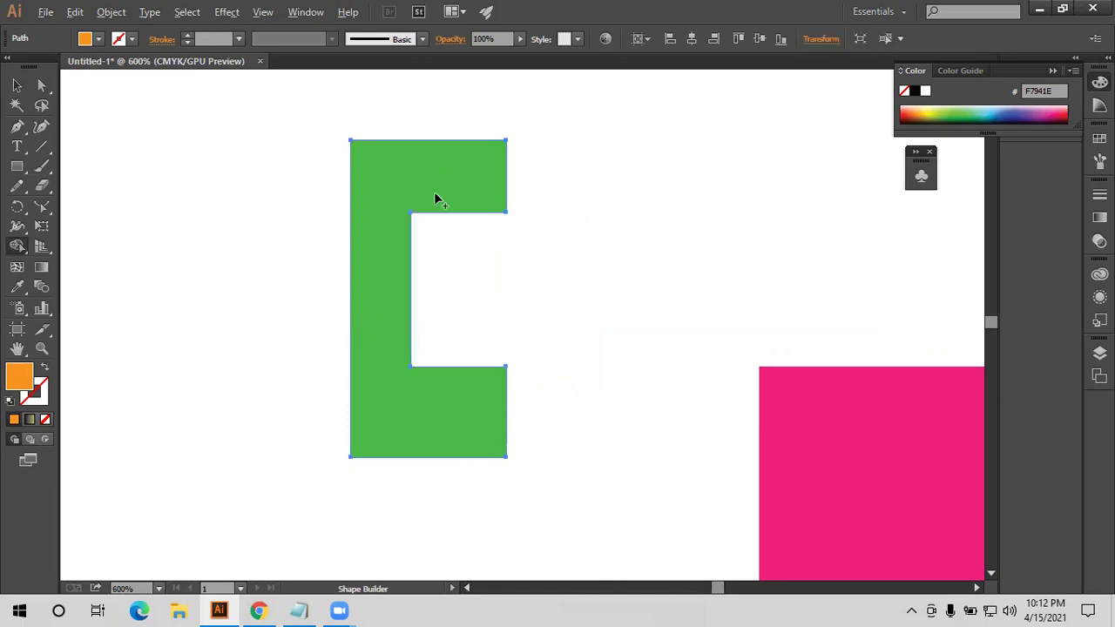
alt+click(405, 169)
key(ctrl+z)
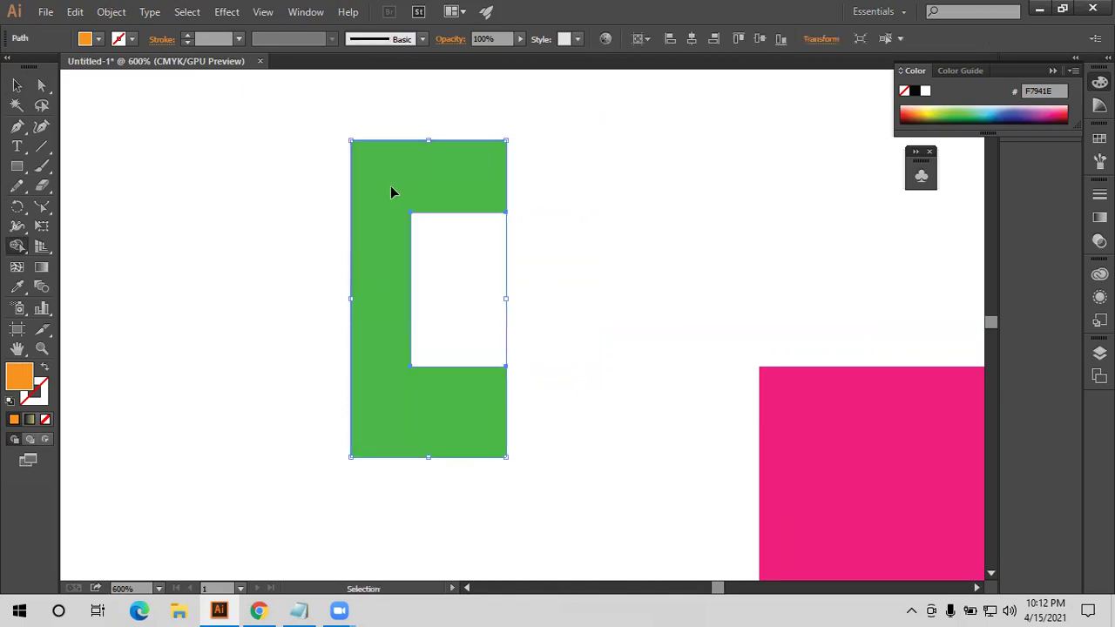
key(ctrl+z)
key(ctrl+z)
click(385, 196)
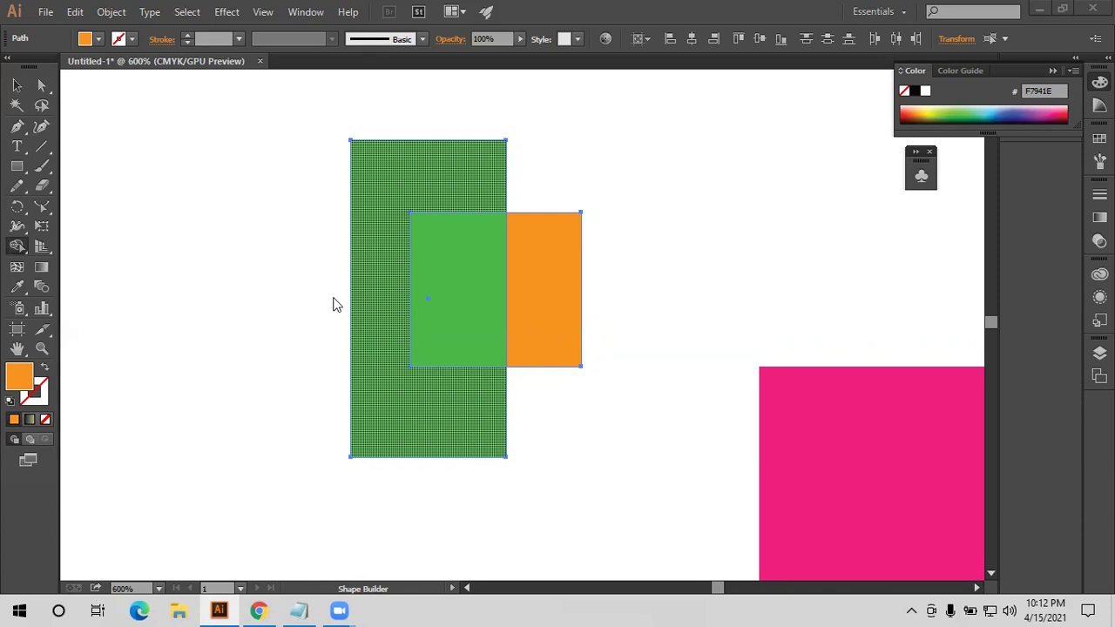
click(358, 343)
scroll(359, 342, down, 3)
Move and stretch the orange rectangle to cover the pink shape's notch and top
click(435, 299)
drag(413, 294, 538, 319)
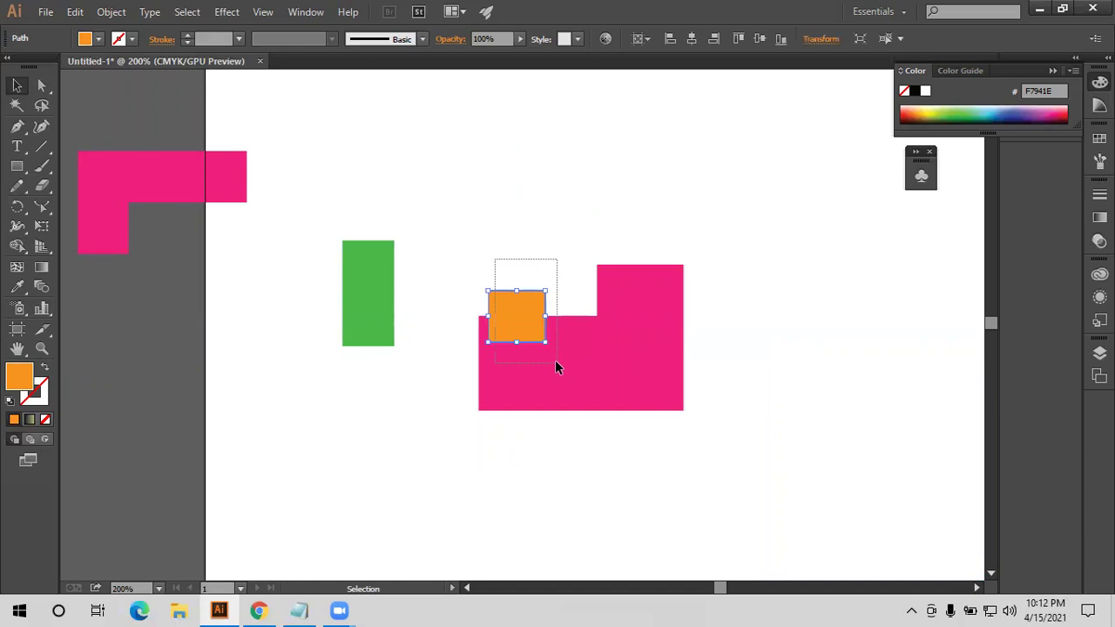
shift+click(557, 366)
scroll(558, 366, up, 1)
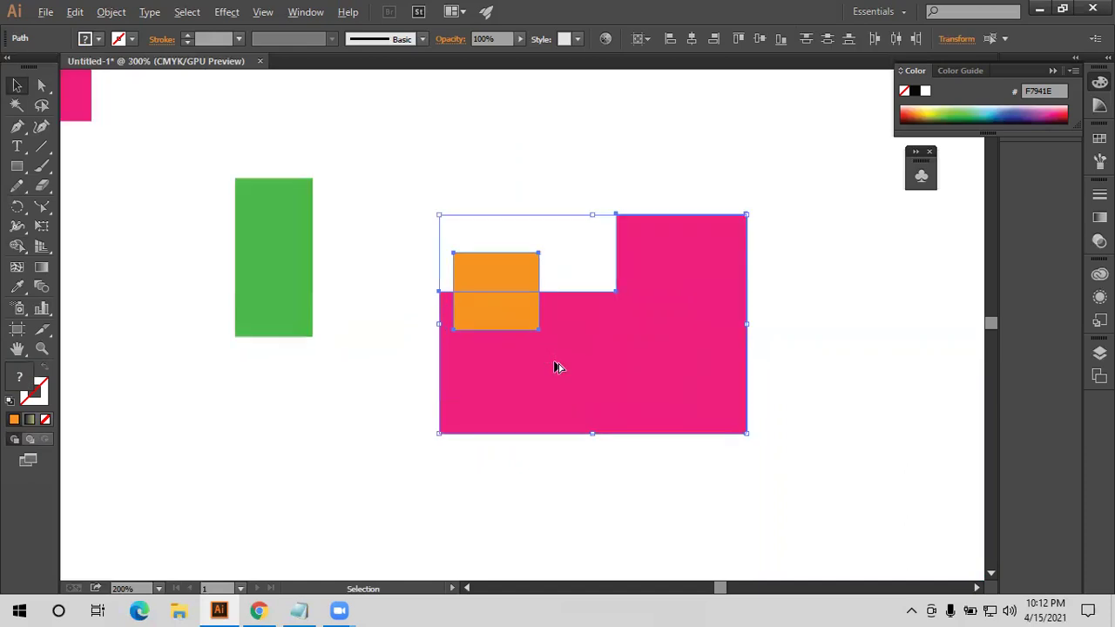
click(422, 220)
click(495, 257)
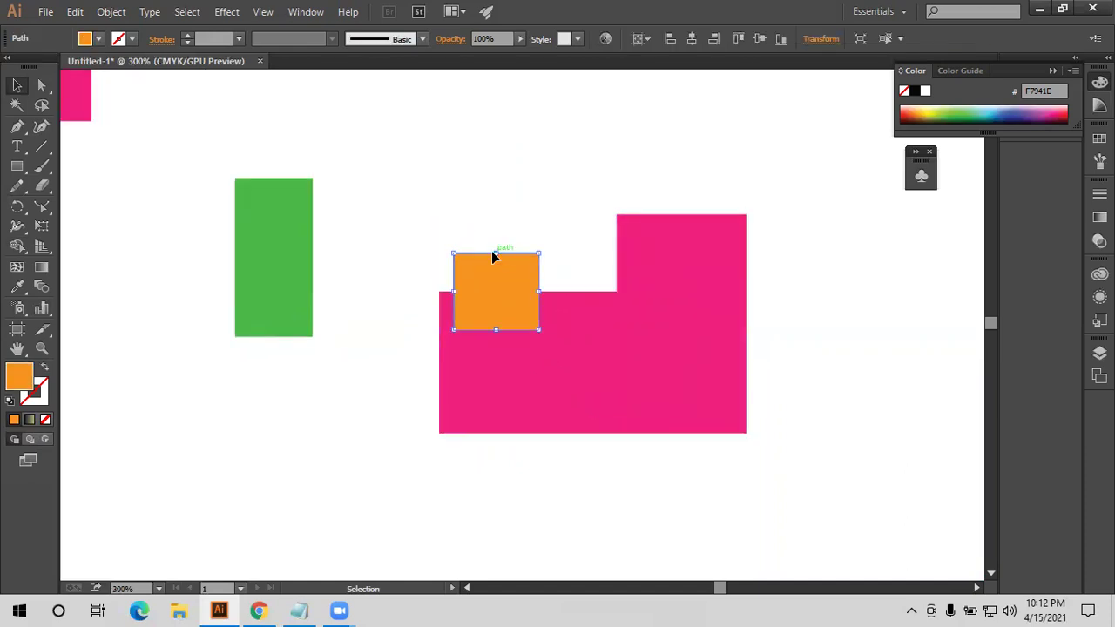
drag(498, 253, 510, 215)
drag(539, 271, 584, 271)
Test Shape Builder removals of the orange overlap from the pink shape, undoing each one
drag(405, 218, 538, 336)
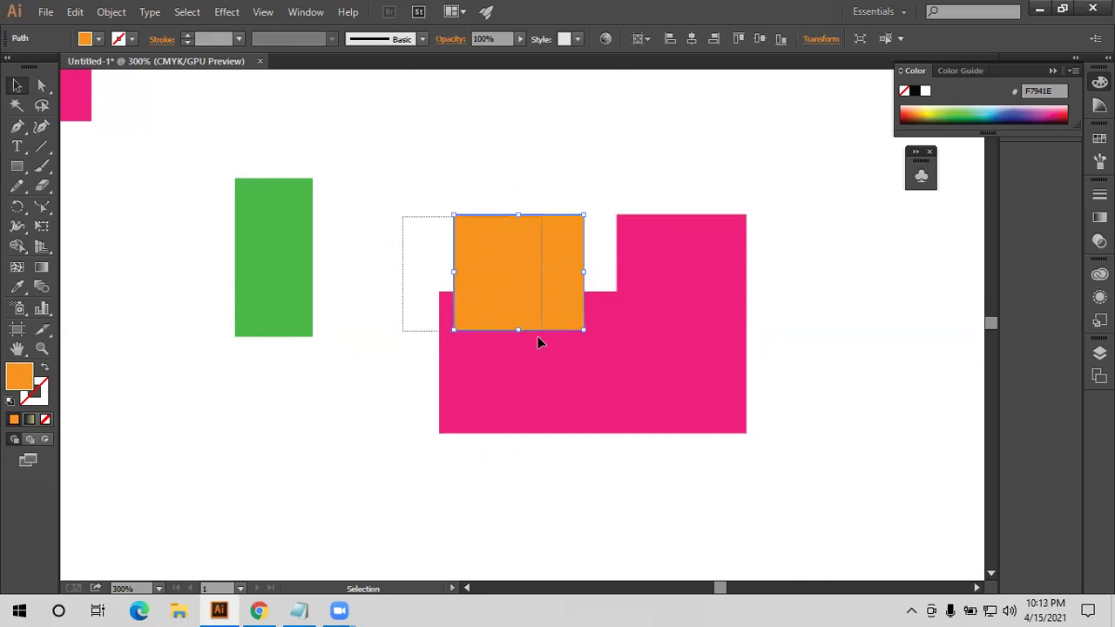
click(16, 245)
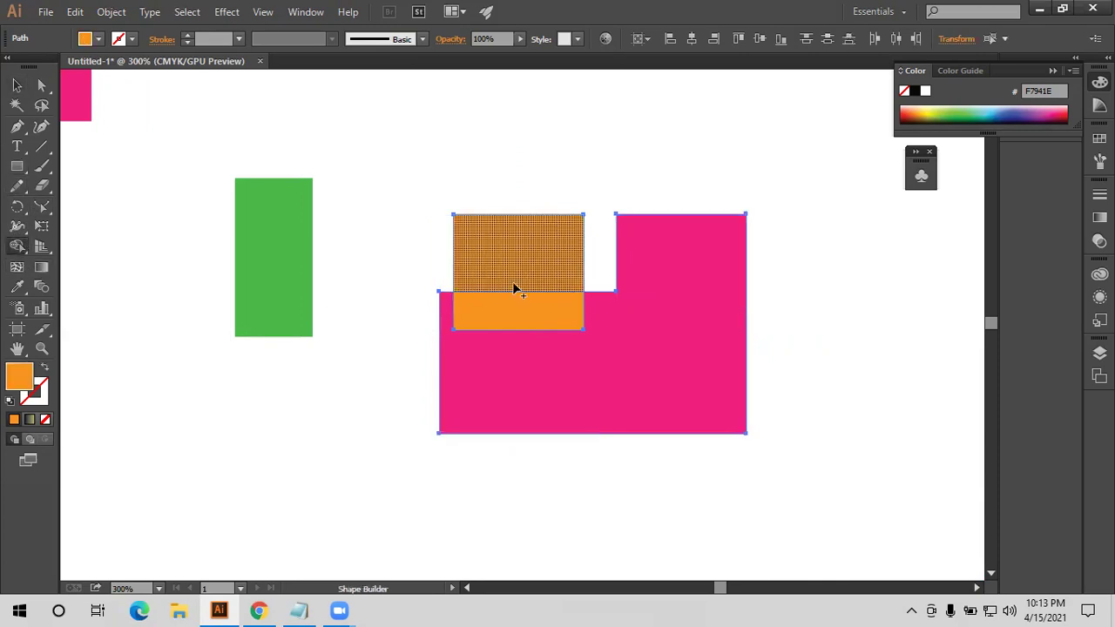
click(512, 259)
alt+click(544, 313)
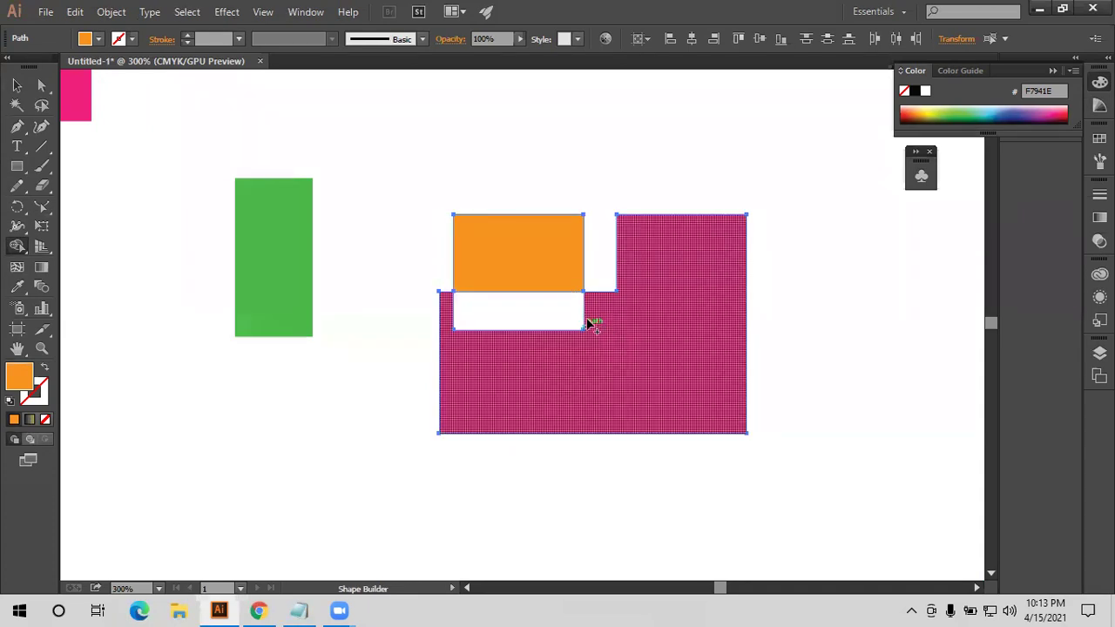
key(ctrl+z)
alt+click(520, 306)
key(ctrl+z)
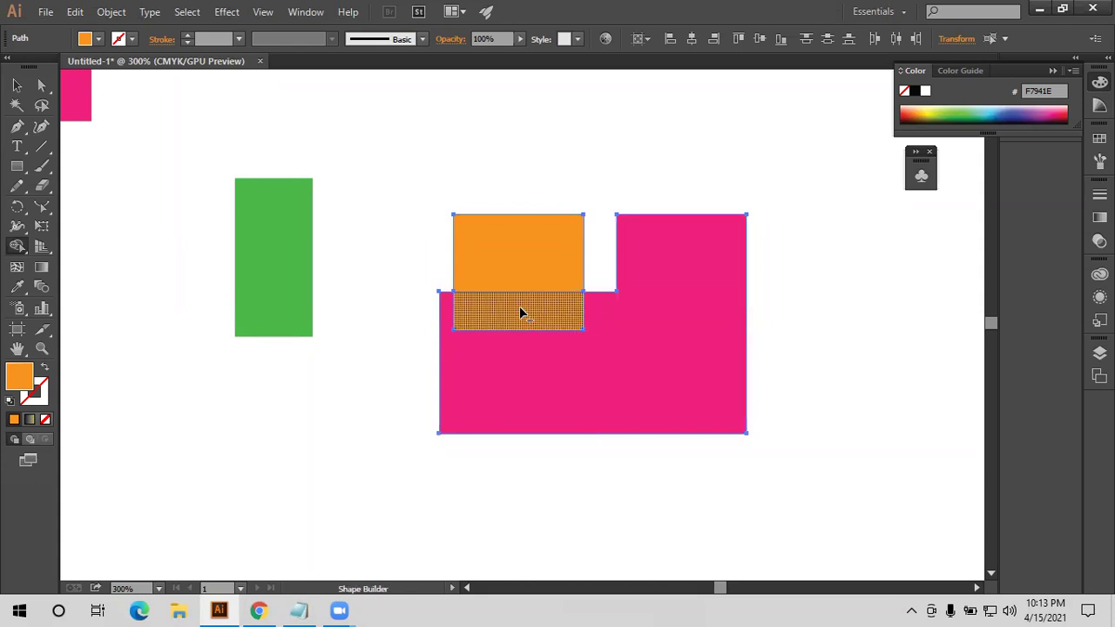
alt+click(543, 314)
key(ctrl+z)
Duplicate the top orange rectangle above the shapes
click(19, 84)
click(261, 136)
click(490, 237)
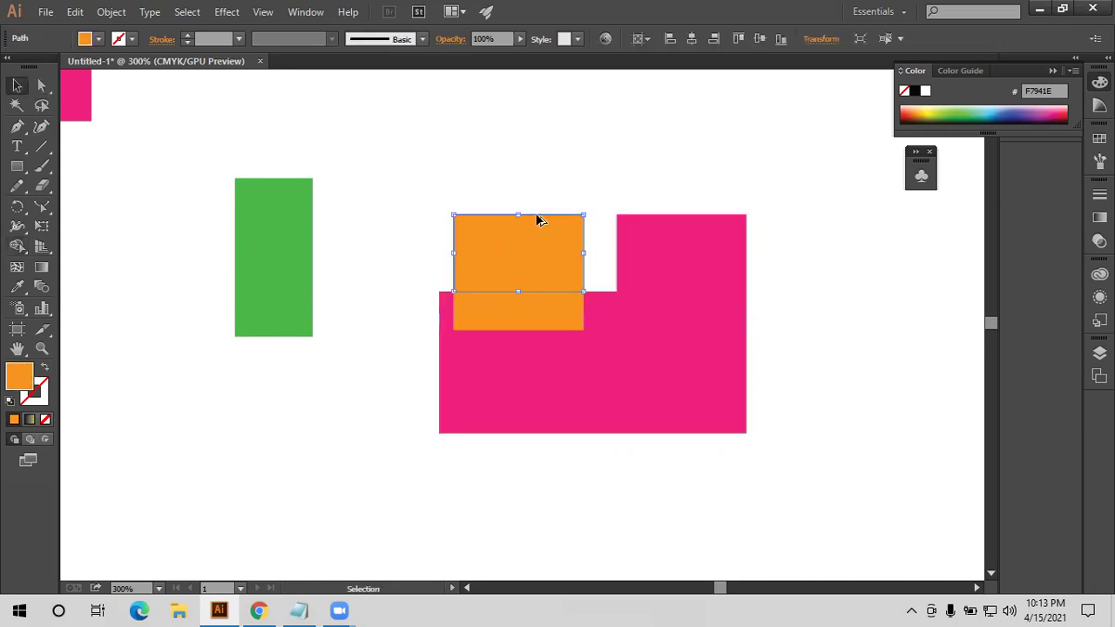
drag(538, 219, 584, 103)
Position and stretch orange rectangle copies over the pink shape's left, bottom and right
drag(562, 322, 374, 210)
click(513, 286)
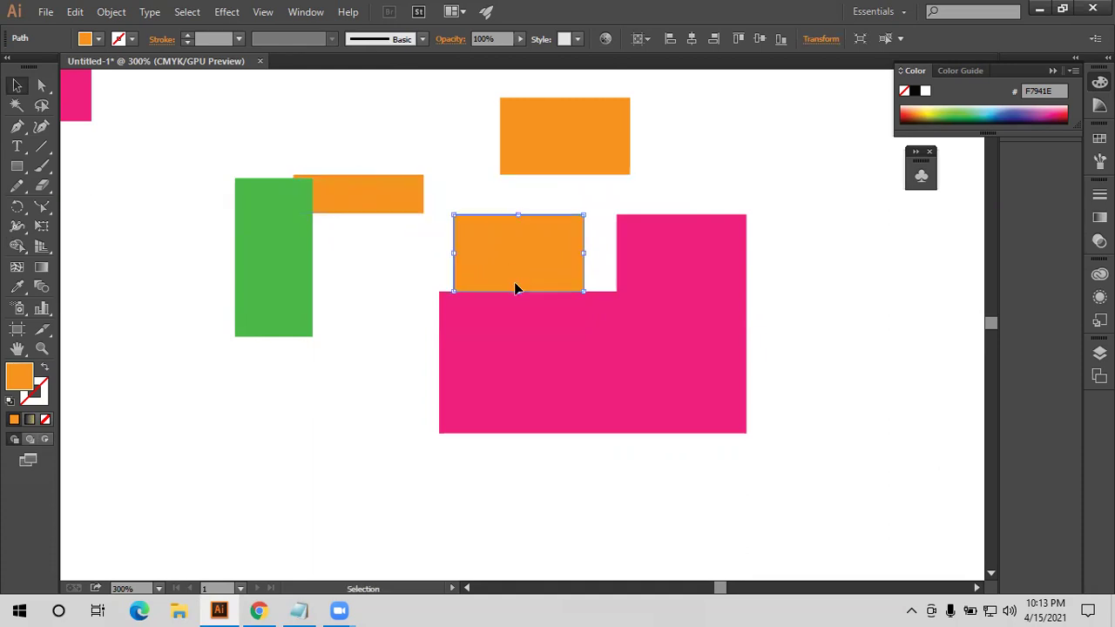
drag(517, 290, 521, 352)
drag(517, 291, 517, 350)
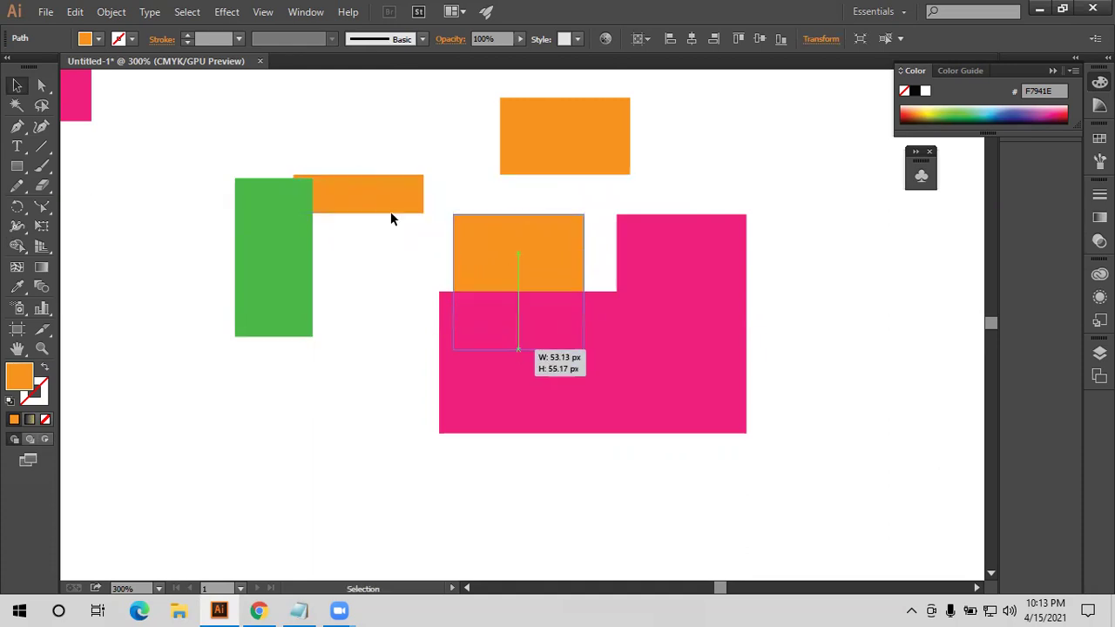
mouse_move(379, 201)
mouse_down()
mouse_move(661, 379)
mouse_move(648, 361)
mouse_up()
drag(582, 132, 740, 272)
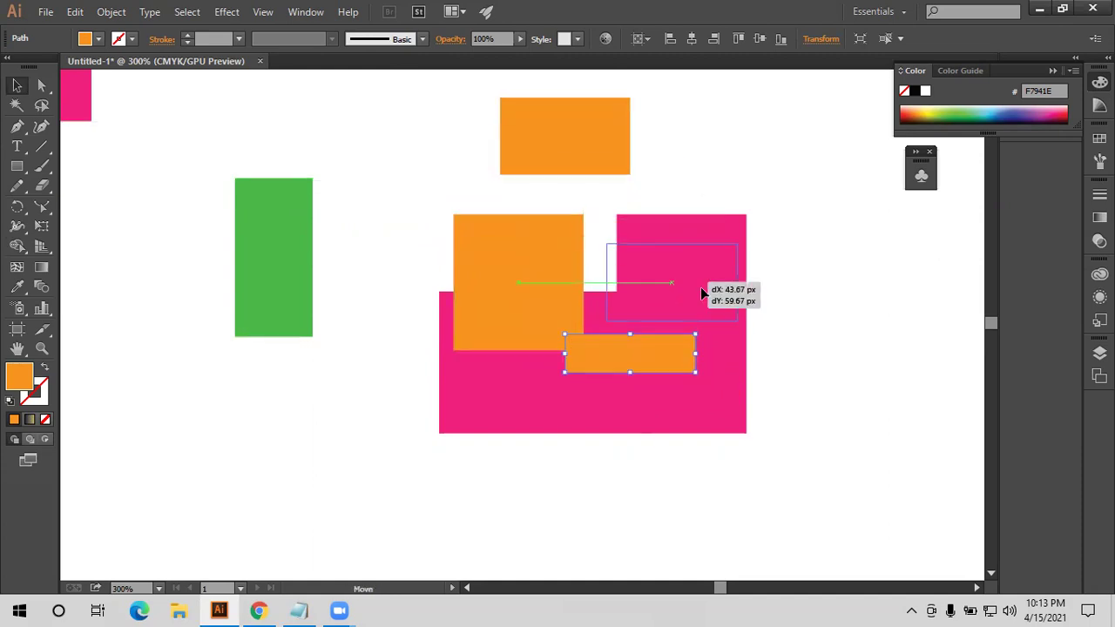
Shape Builder the orange overlaps into notches, fill the result orange, and move it onto the L-shape
mouse_move(479, 169)
mouse_down()
mouse_move(819, 427)
mouse_move(777, 405)
mouse_up()
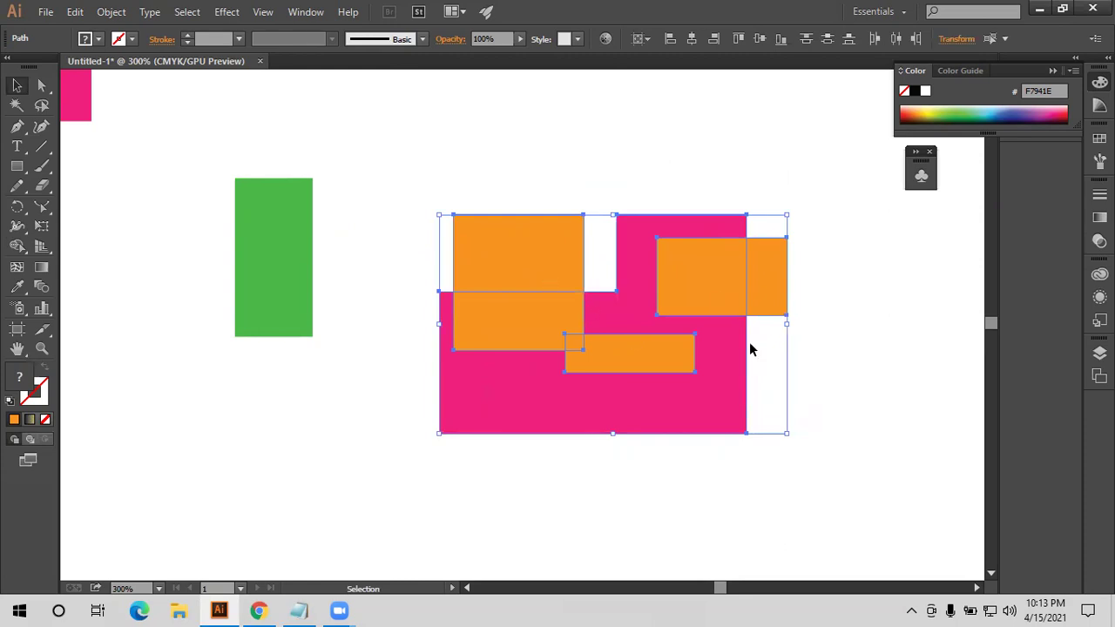
click(18, 246)
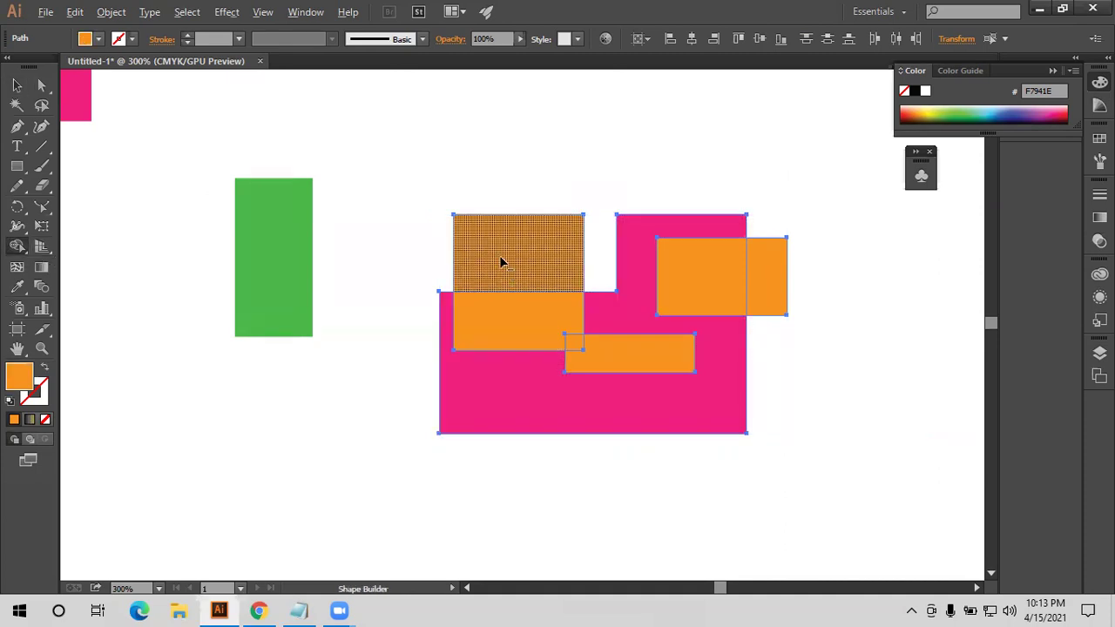
drag(501, 276, 504, 320)
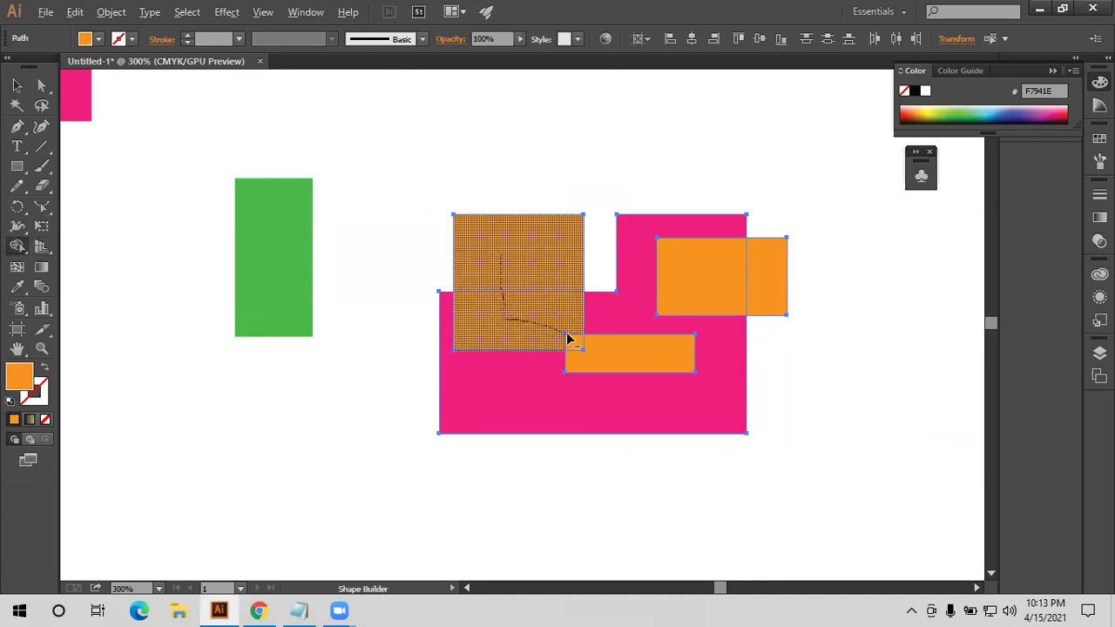
drag(586, 351, 621, 362)
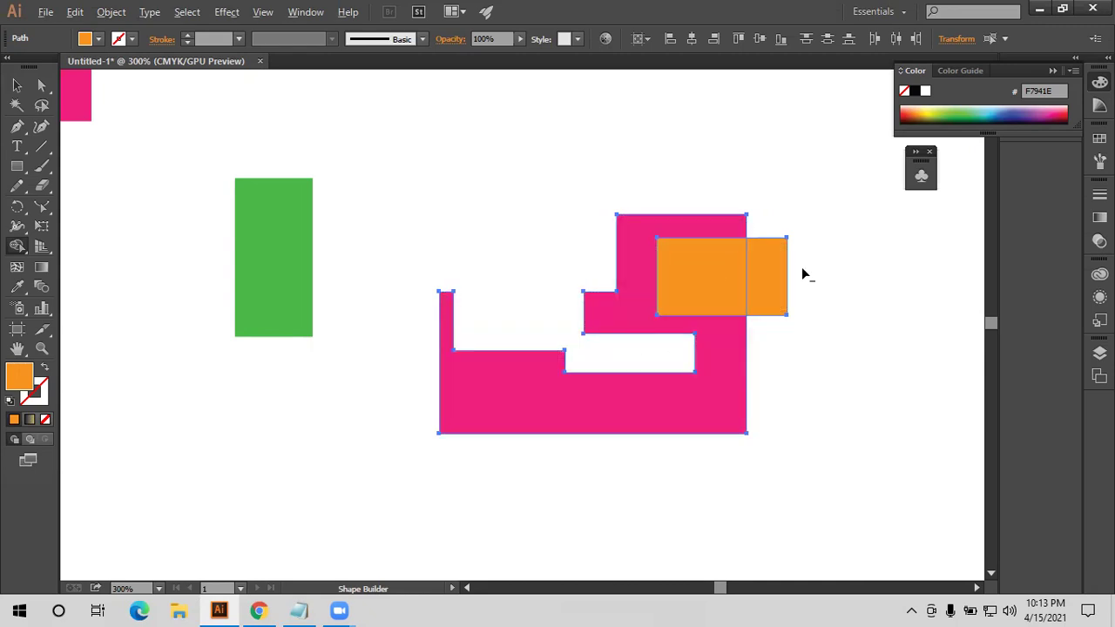
drag(819, 261, 721, 287)
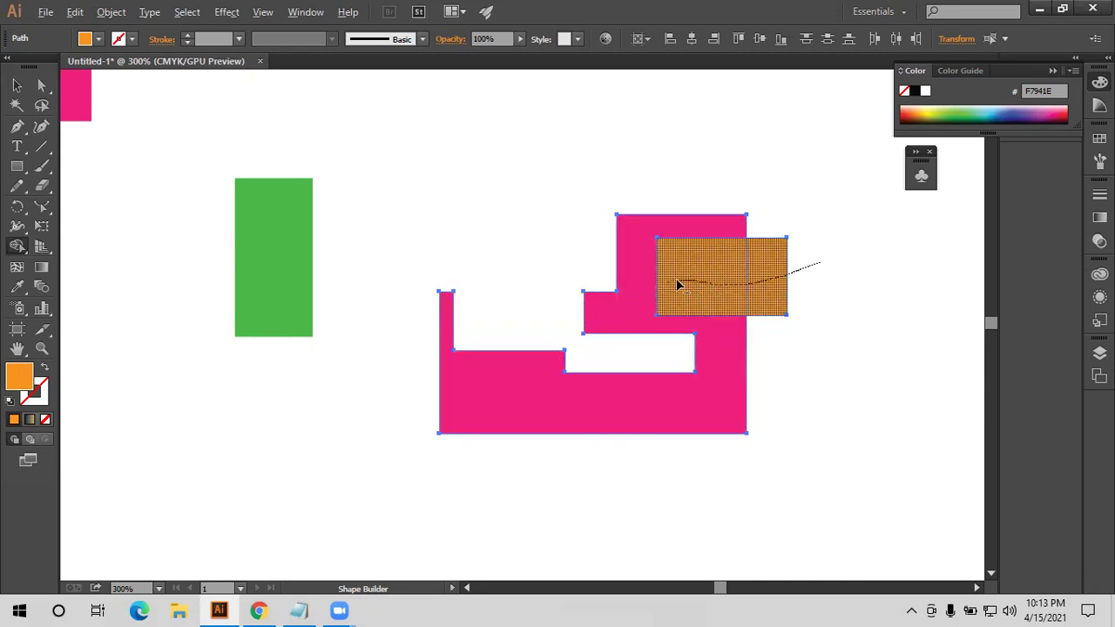
drag(676, 279, 676, 280)
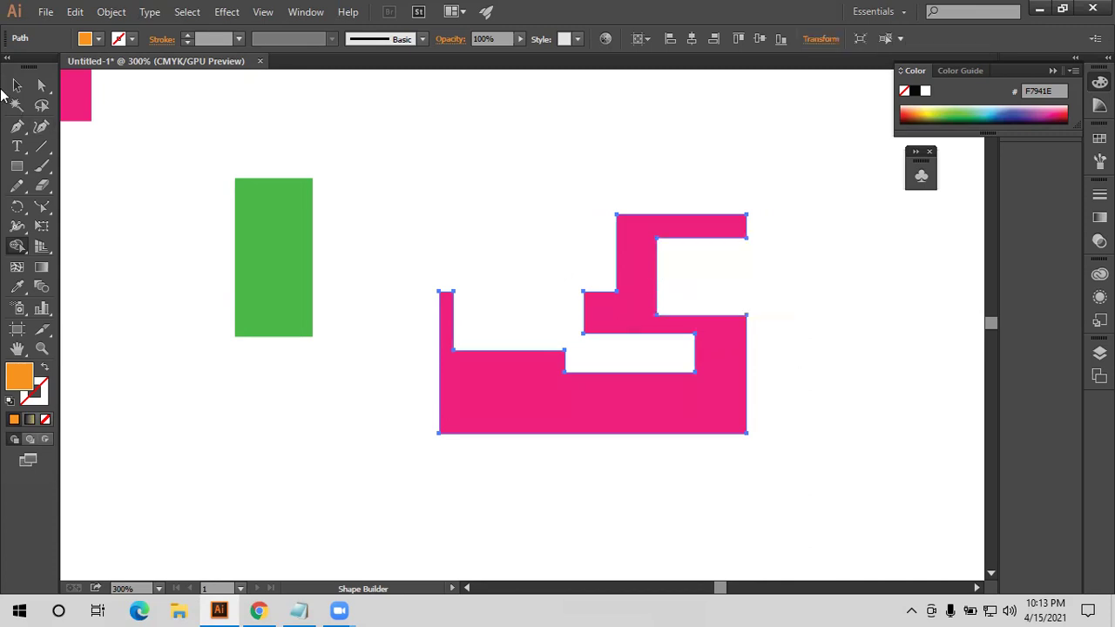
scroll(585, 288, down, 2)
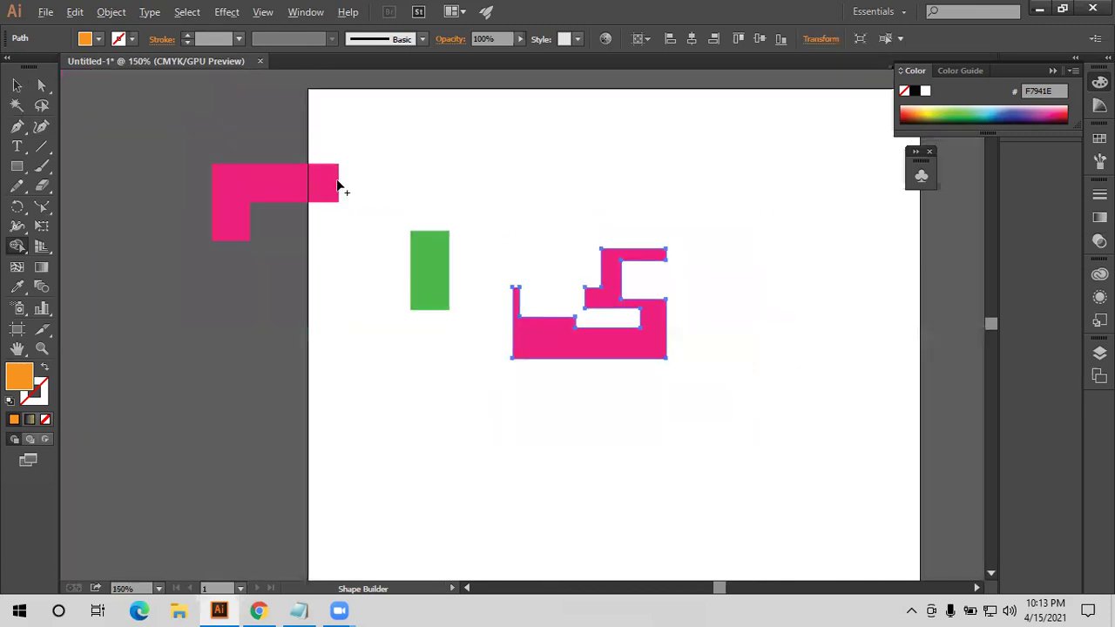
drag(601, 287, 249, 212)
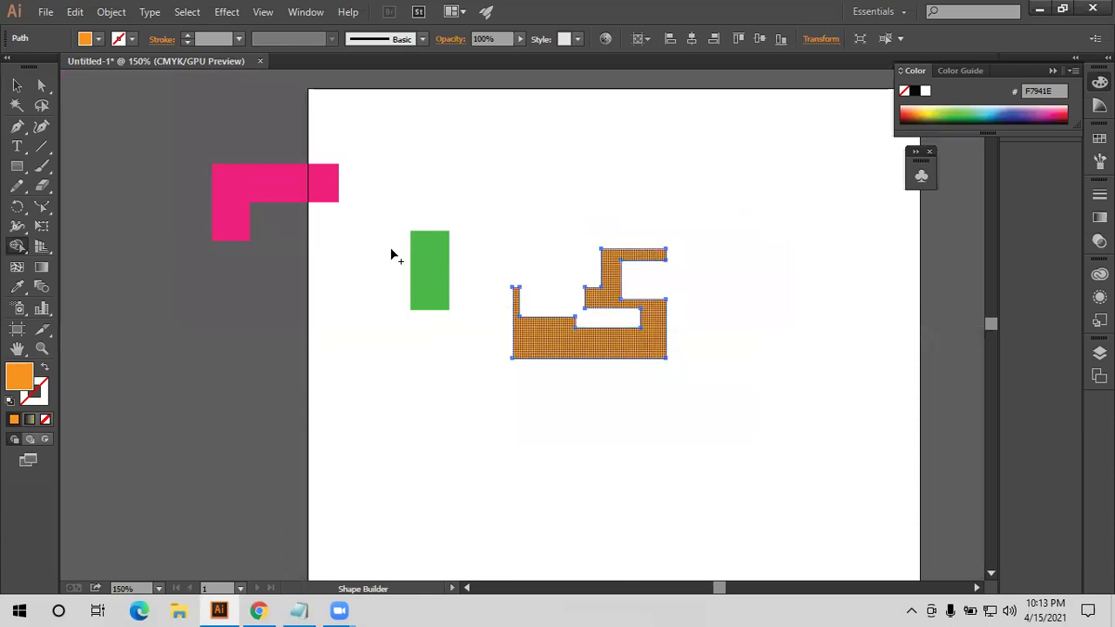
click(17, 85)
drag(653, 333, 300, 231)
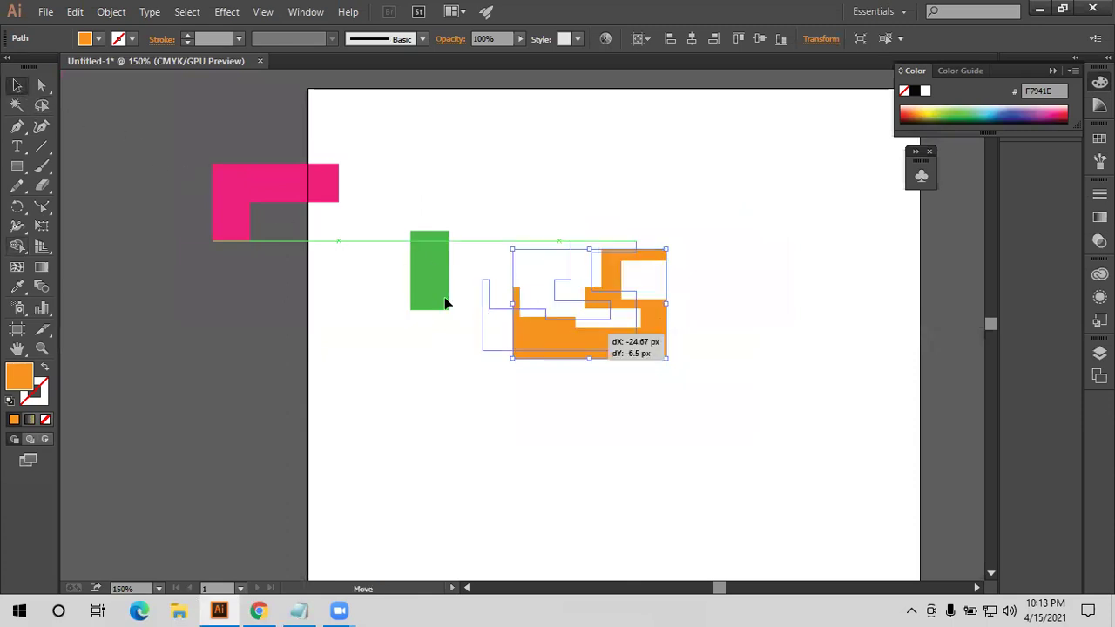
Draw a tall orange rectangle on the right of the page
click(17, 165)
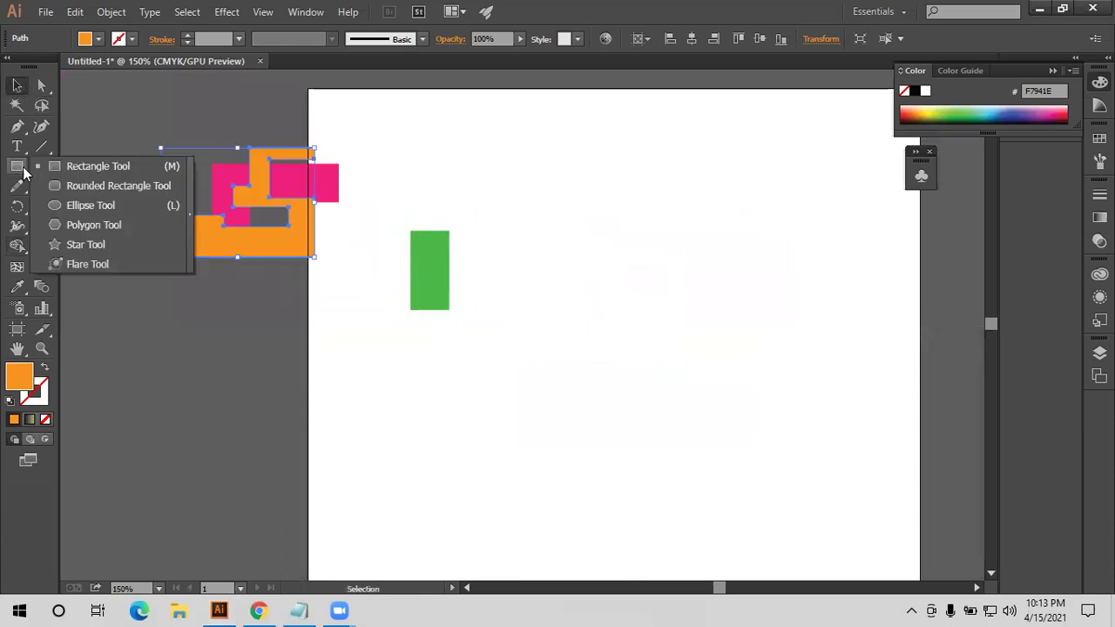
click(75, 187)
click(18, 166)
click(130, 168)
mouse_move(576, 196)
mouse_down()
mouse_move(679, 359)
mouse_move(721, 360)
mouse_up()
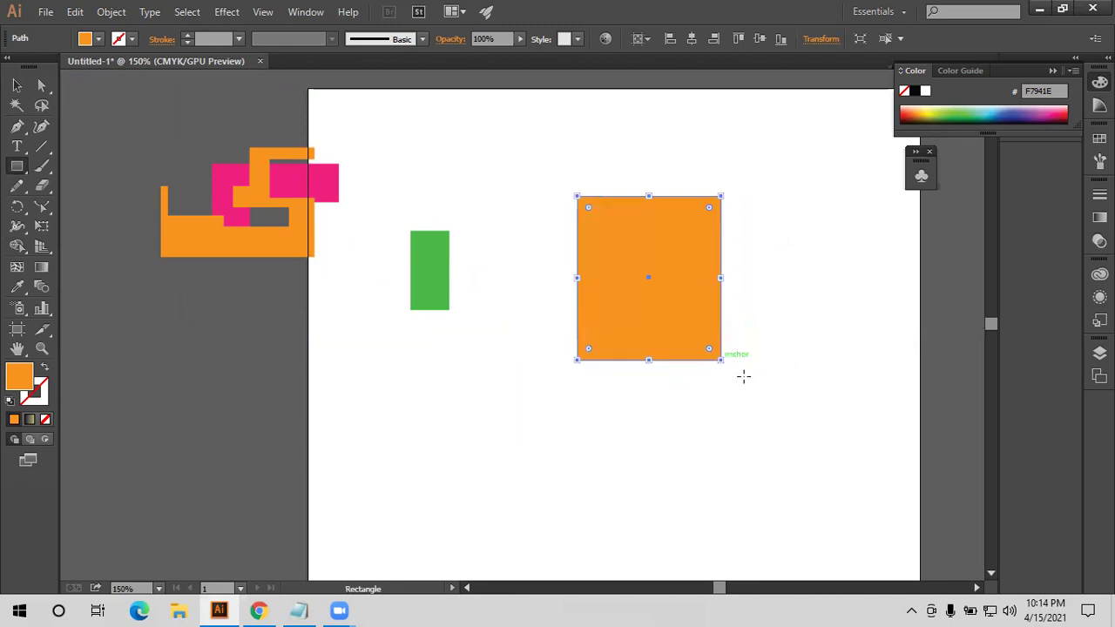
Round the rectangle's top two corners to a 29.67 px radius
click(42, 87)
drag(517, 170, 803, 228)
drag(707, 212, 698, 280)
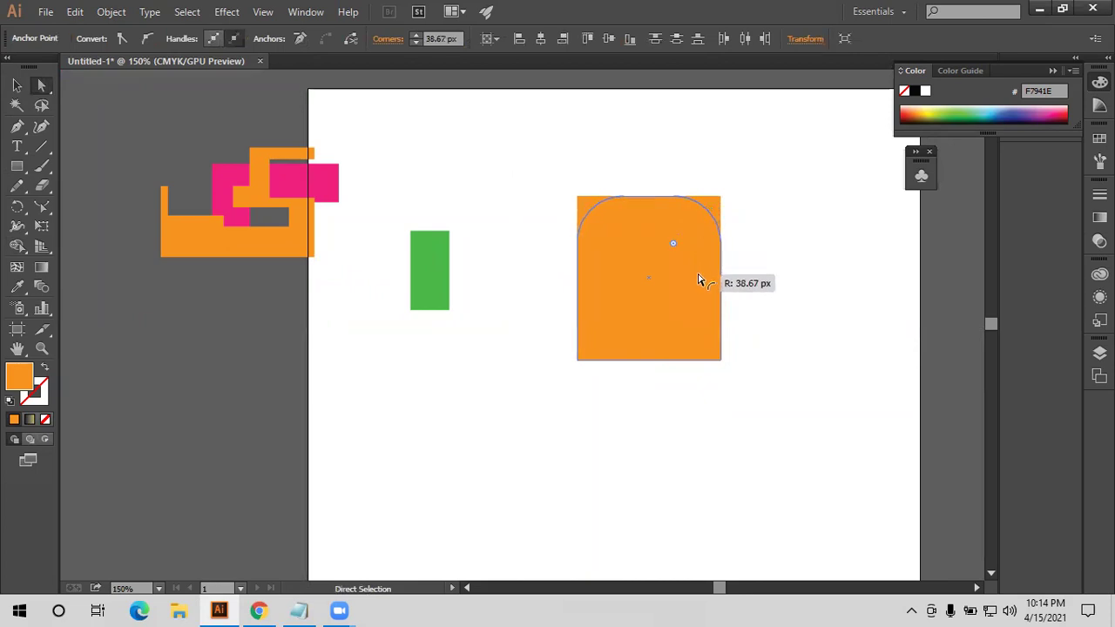
drag(698, 280, 714, 256)
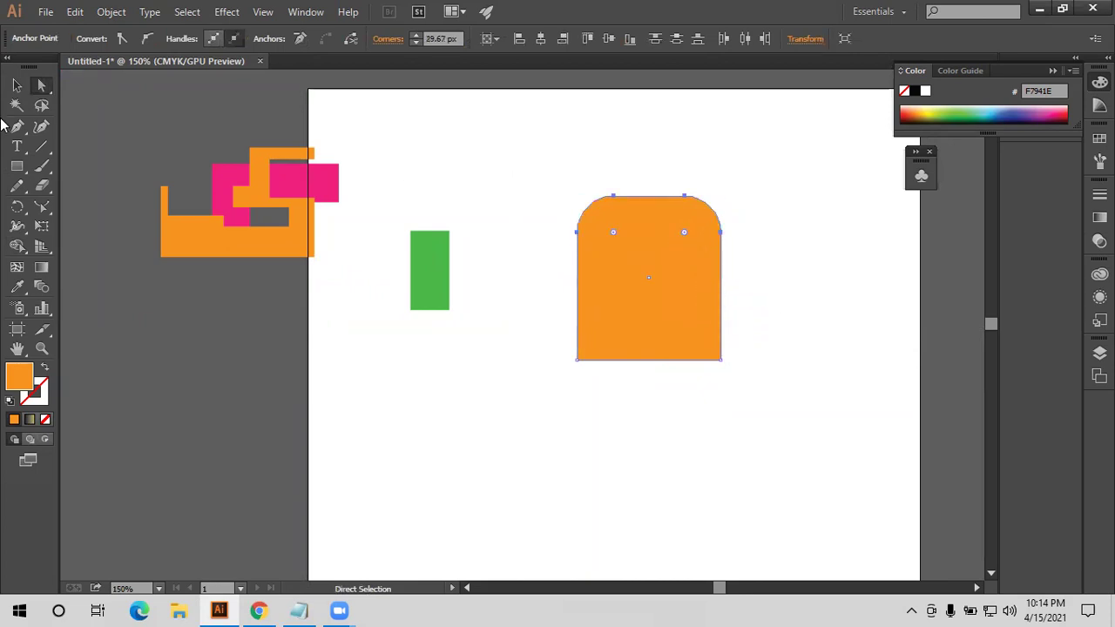
click(17, 85)
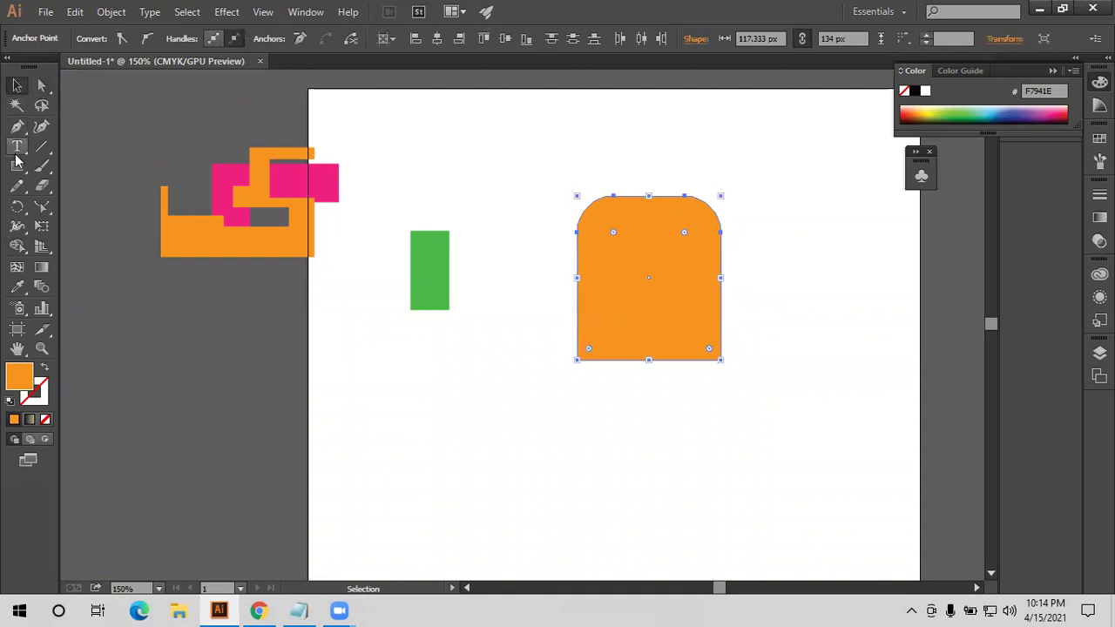
click(19, 166)
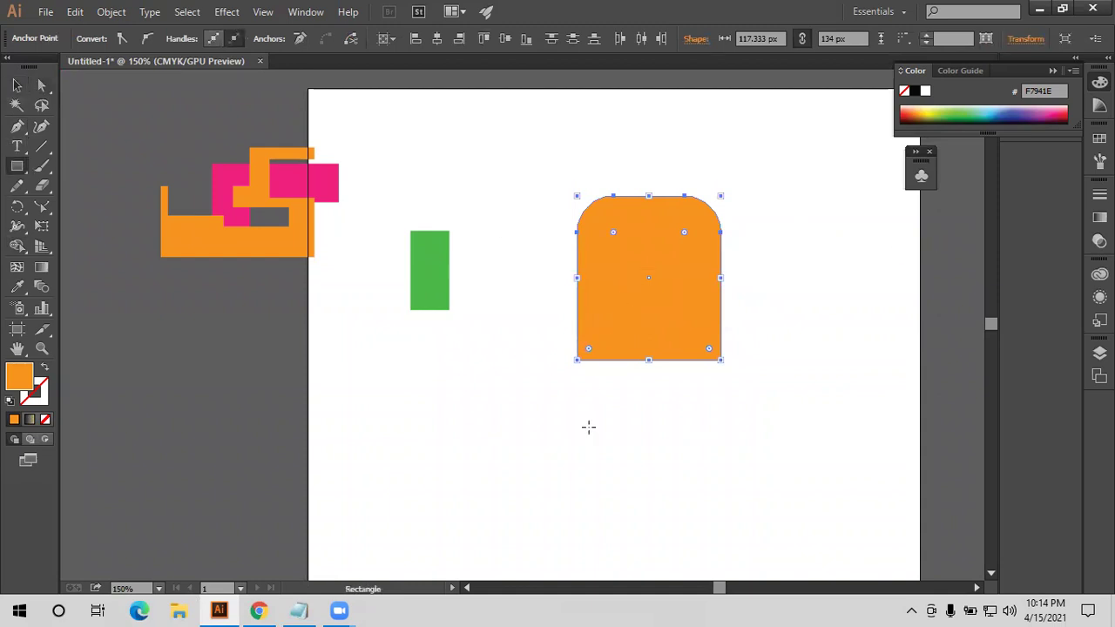
Draw a small dark green square and move it onto the orange building
drag(580, 421, 566, 406)
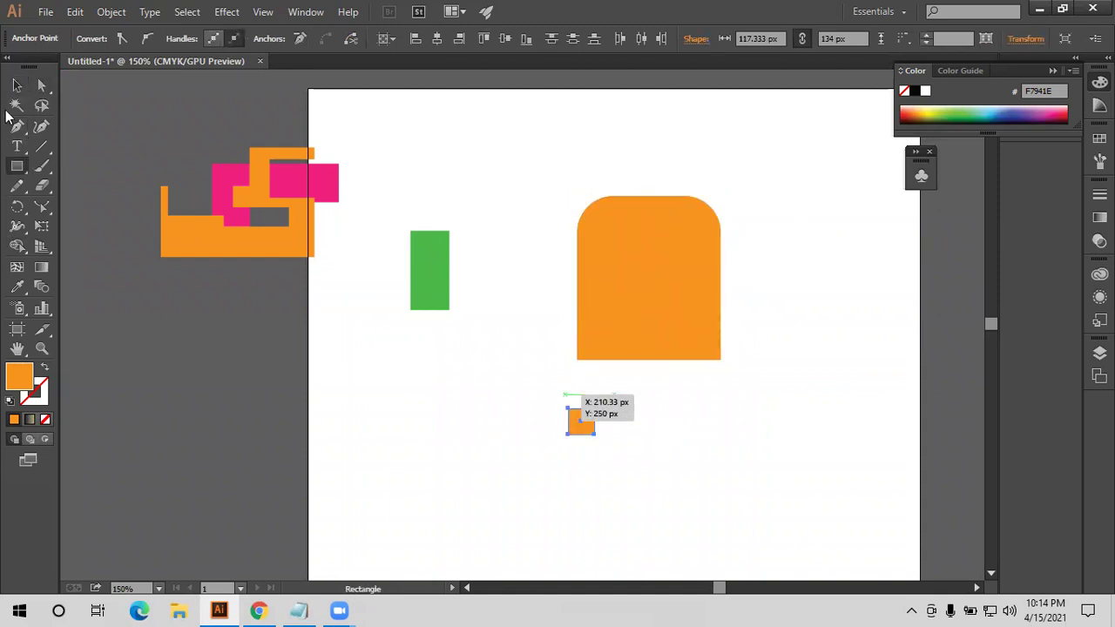
click(19, 86)
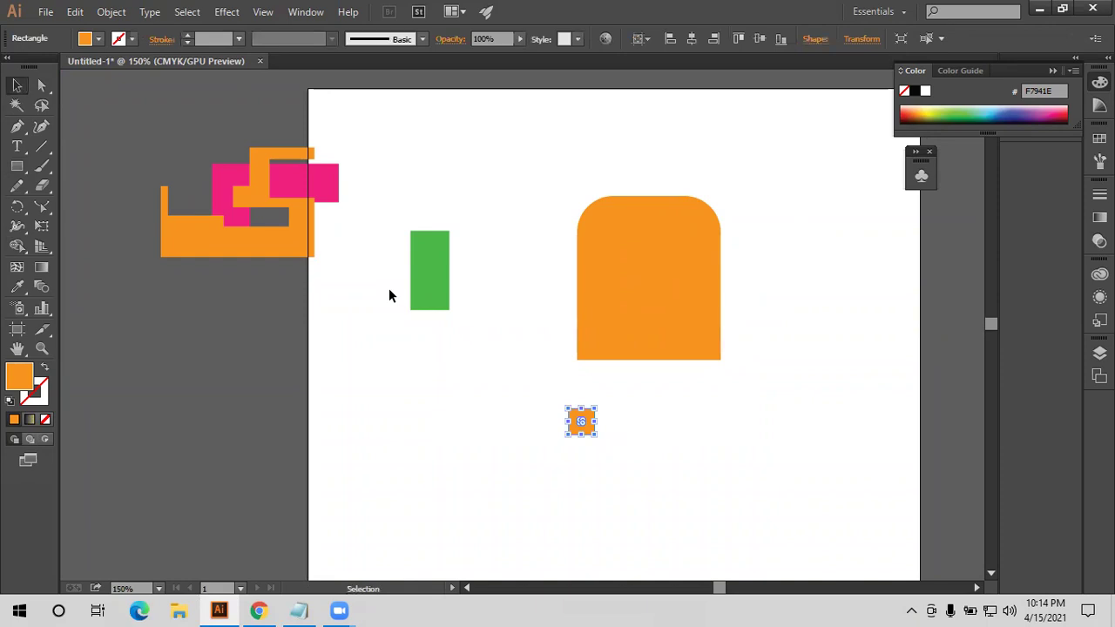
click(958, 118)
click(549, 422)
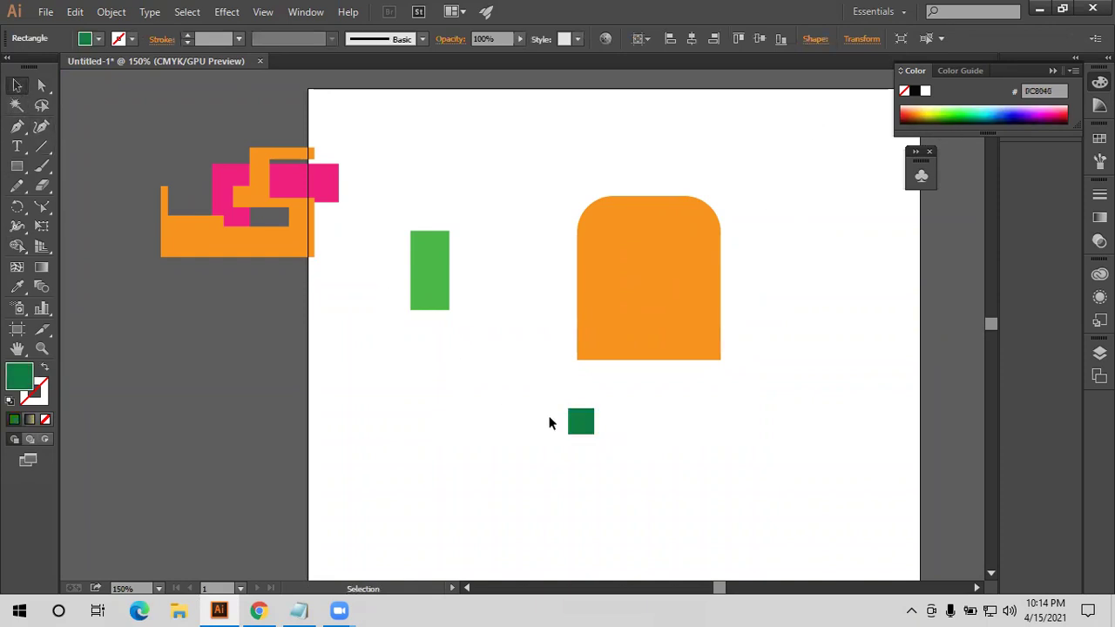
drag(591, 425, 636, 258)
Duplicate the green square into four window squares and shift them right
key(alt)
click(773, 266)
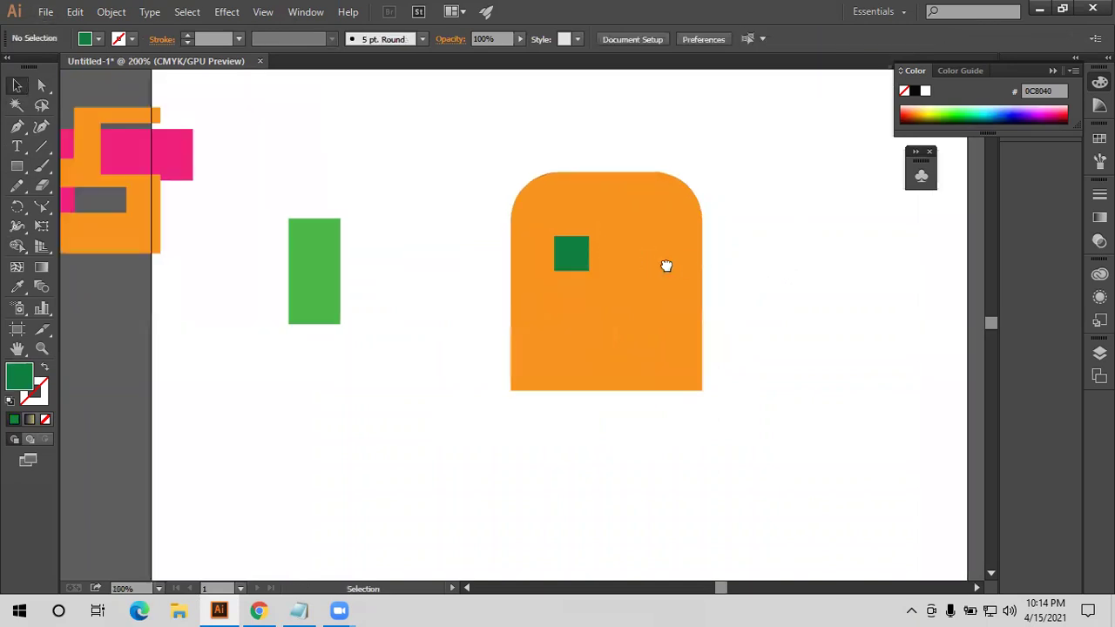
scroll(664, 263, up, 1)
mouse_move(501, 257)
mouse_down()
mouse_move(550, 256)
mouse_move(548, 294)
mouse_up()
shift+click(500, 254)
shift+click(543, 270)
shift+click(506, 263)
key(ctrl)
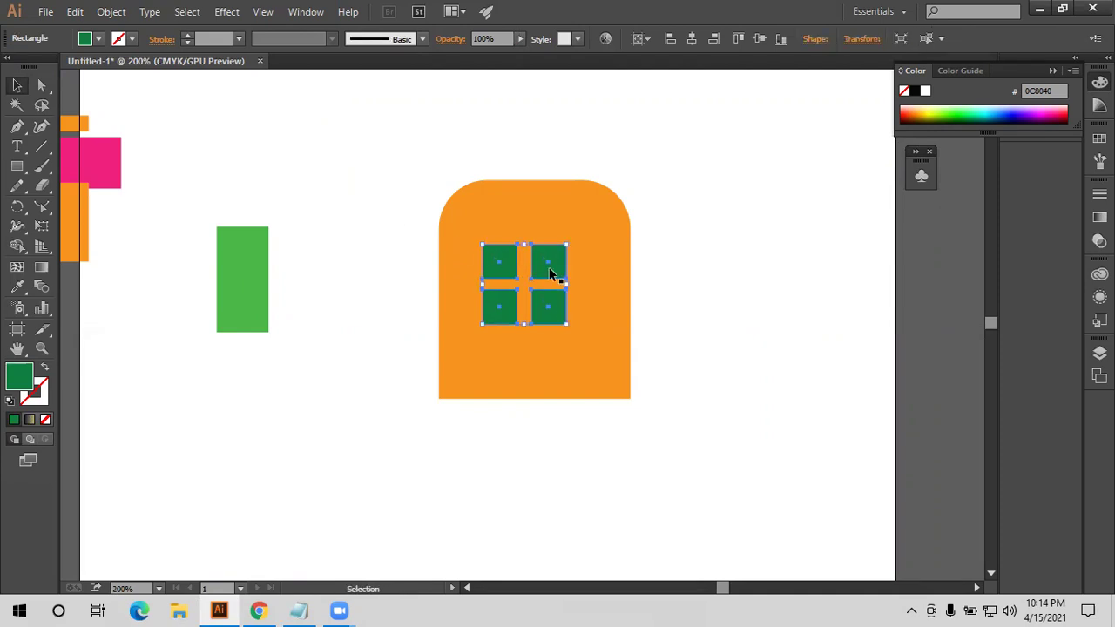
drag(550, 274, 567, 274)
Nudge the windows into place and select them together with the building
click(696, 258)
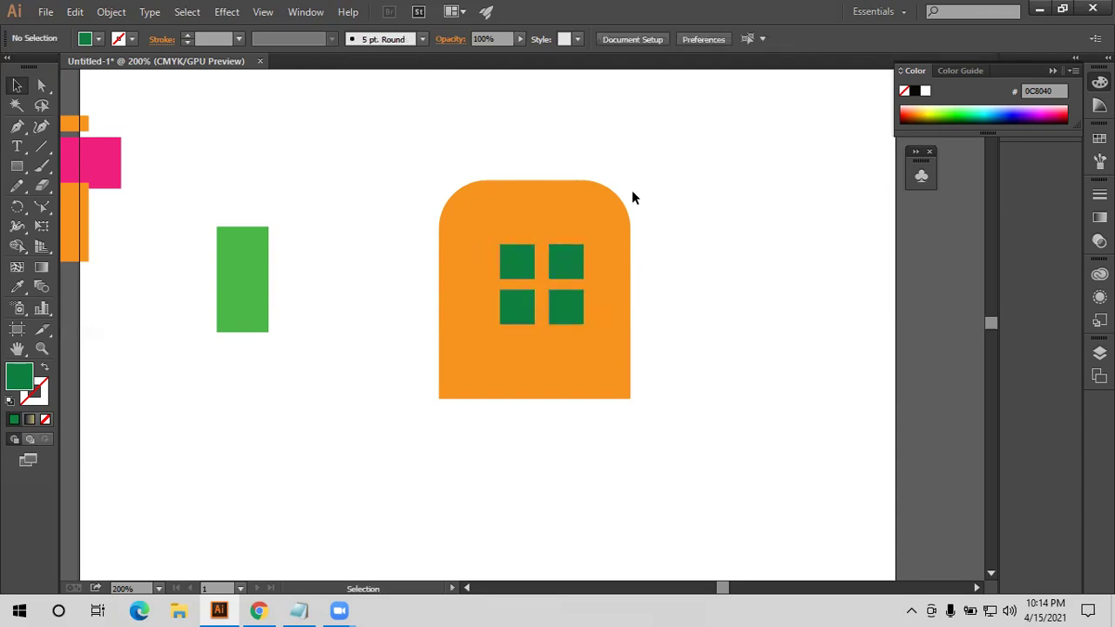
drag(571, 258, 558, 259)
drag(646, 39, 646, 39)
key(ctrl+shift+a)
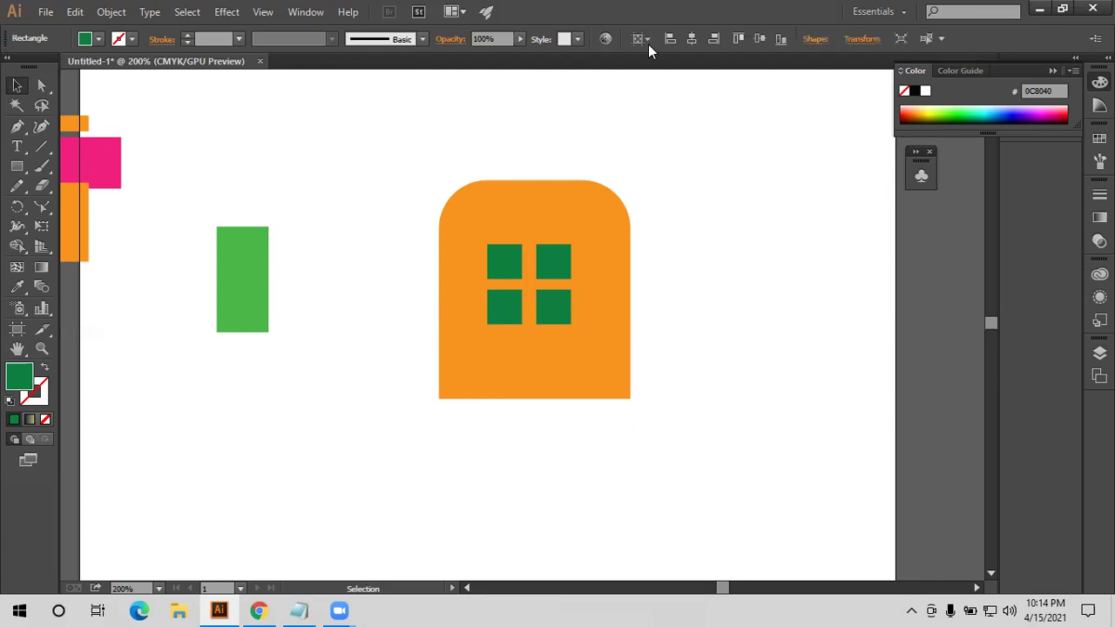
drag(360, 193, 596, 313)
Horizontally centre the four windows on the building, aligning to the selection
click(642, 39)
click(661, 58)
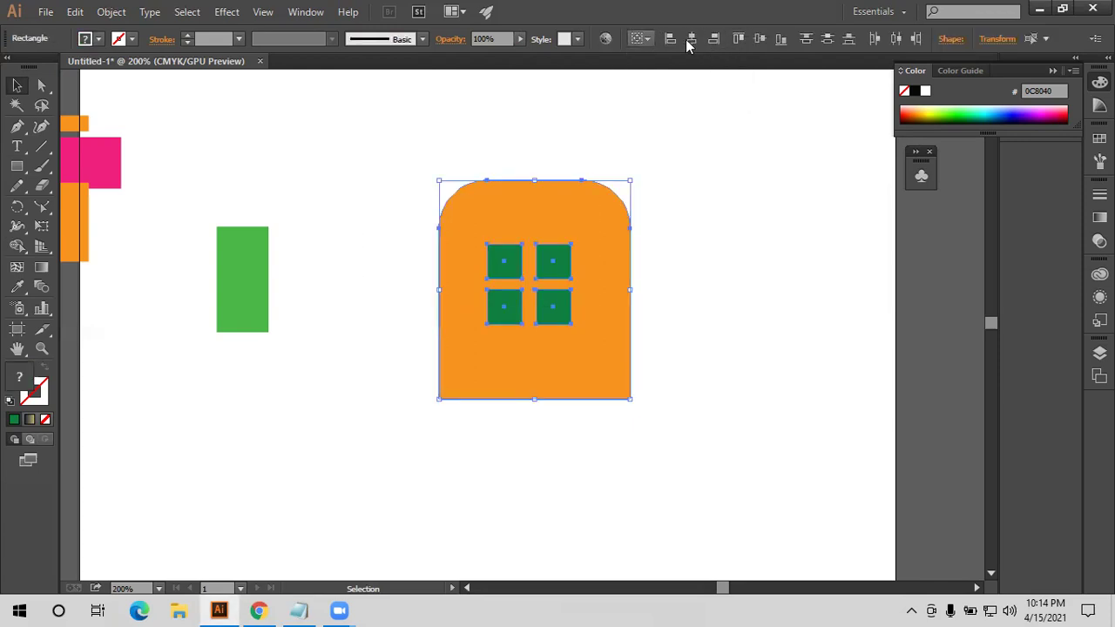
click(642, 39)
click(754, 44)
click(758, 40)
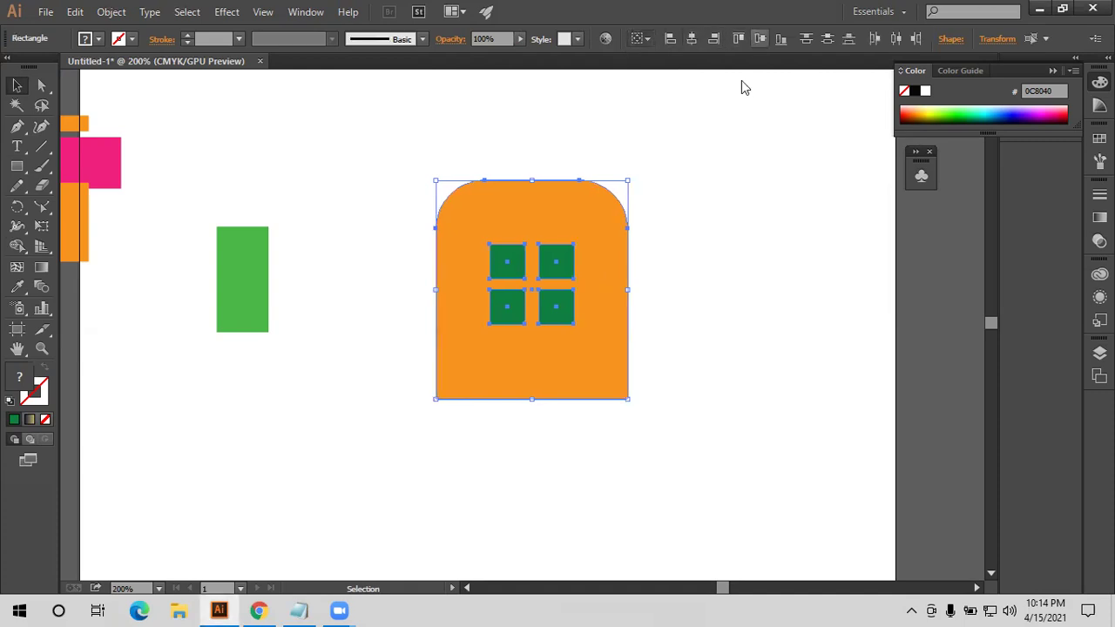
click(428, 235)
drag(413, 207, 662, 392)
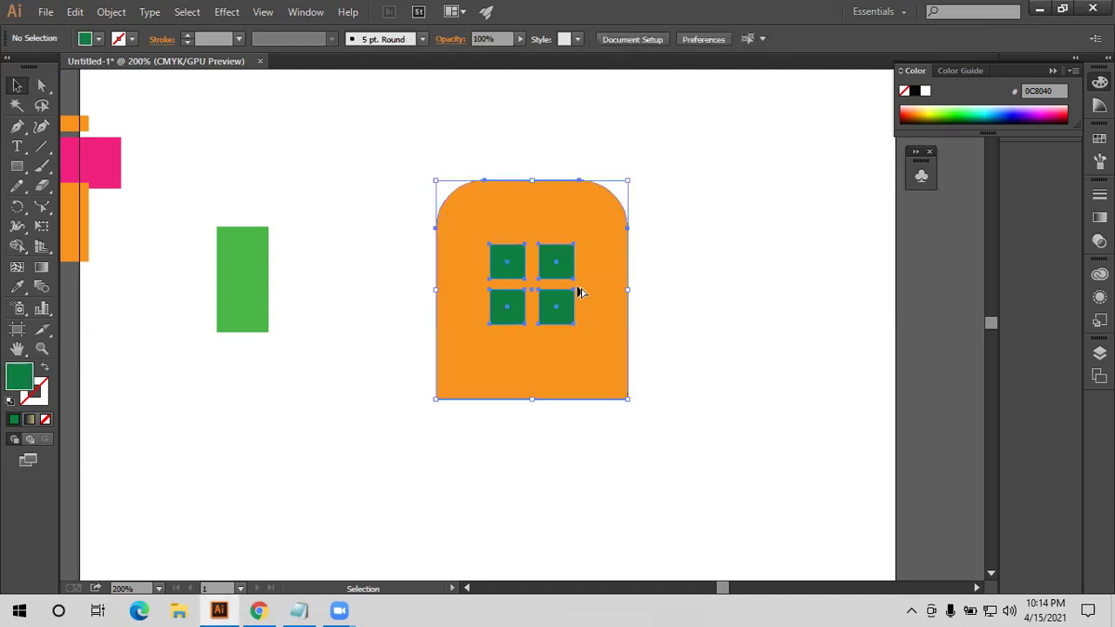
scroll(577, 291, up, 2)
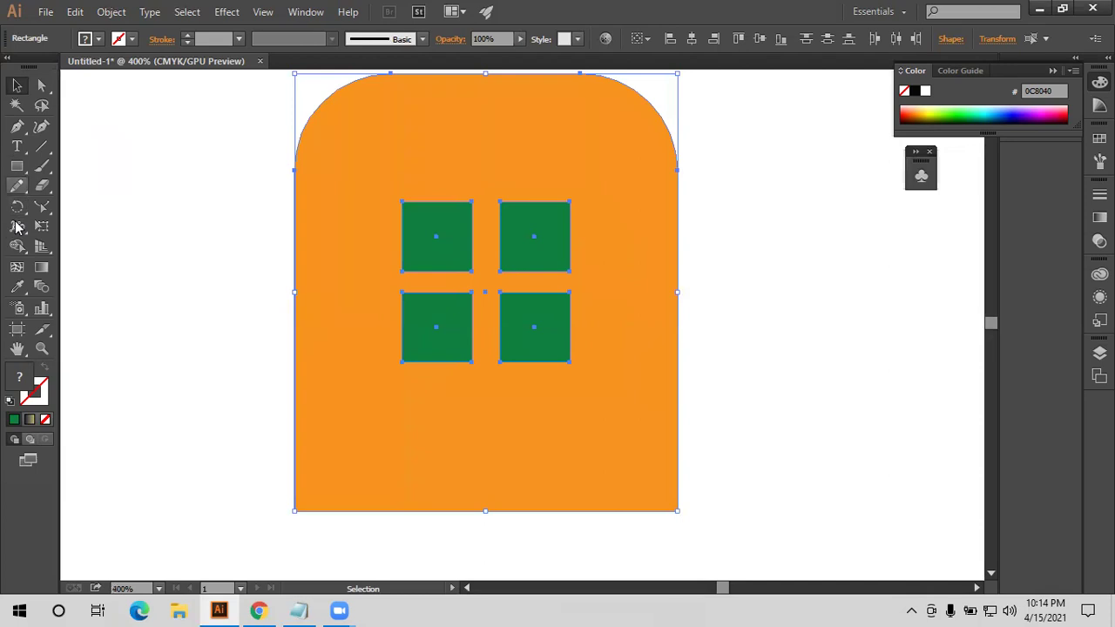
Cut the four green window squares out of the building with Shape Builder
key(shift+m)
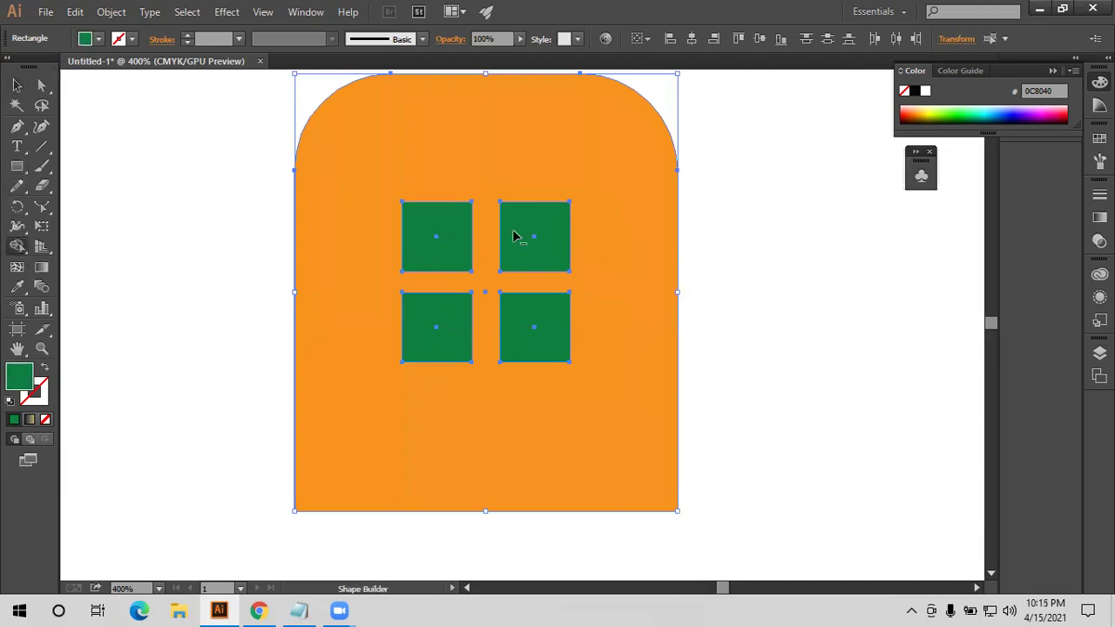
alt+click(436, 235)
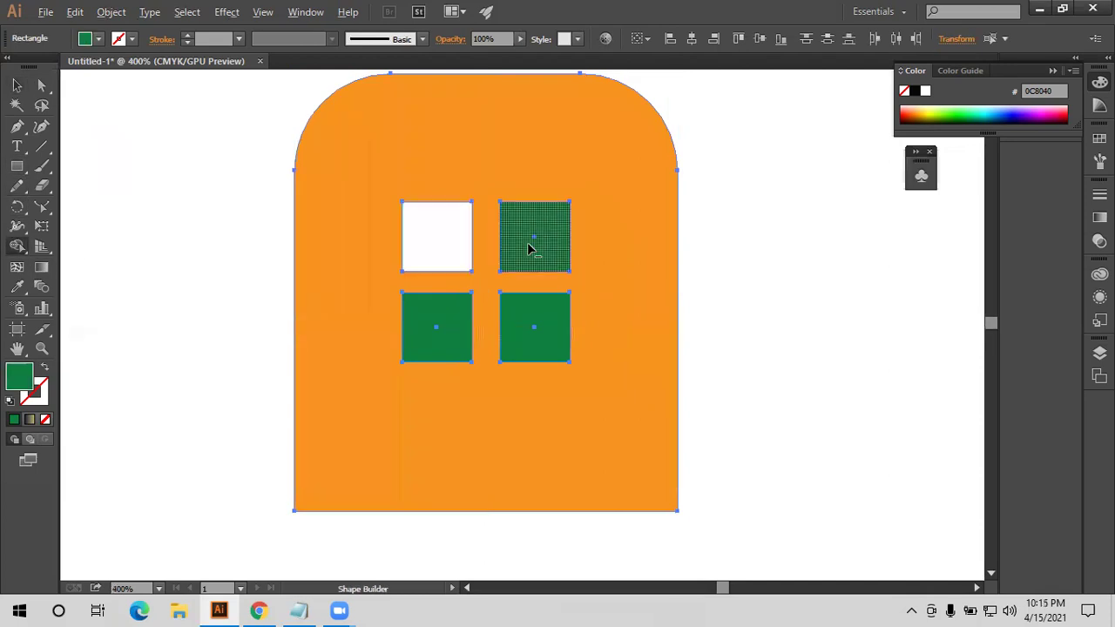
alt+click(542, 327)
scroll(557, 323, up, 2)
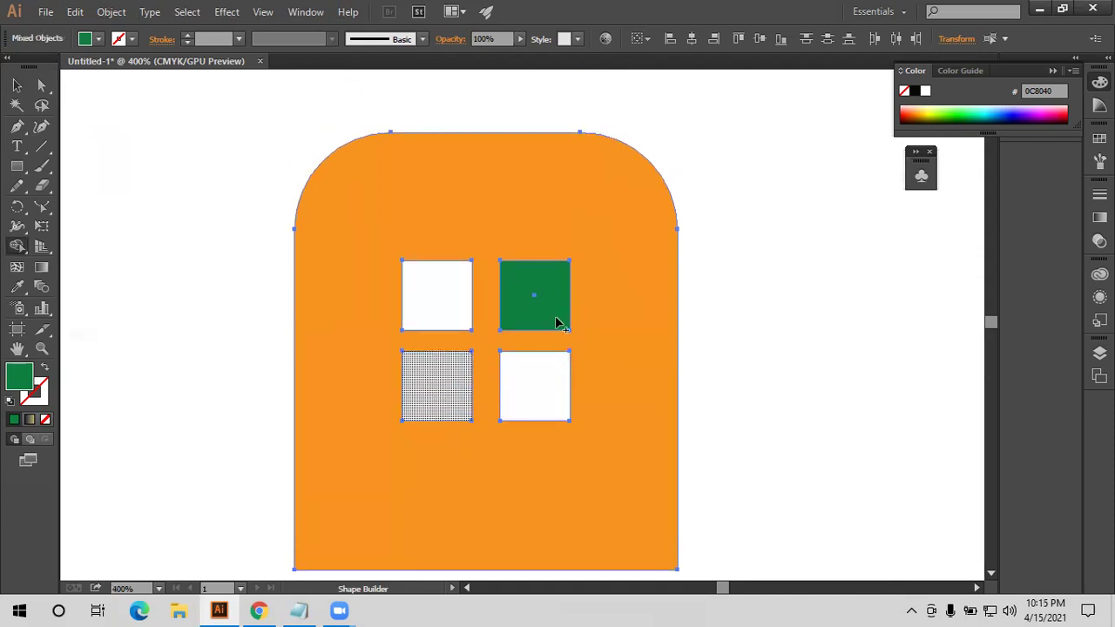
alt+click(557, 324)
Zoom out, select the finished building and delete it
key(ctrl+minus)
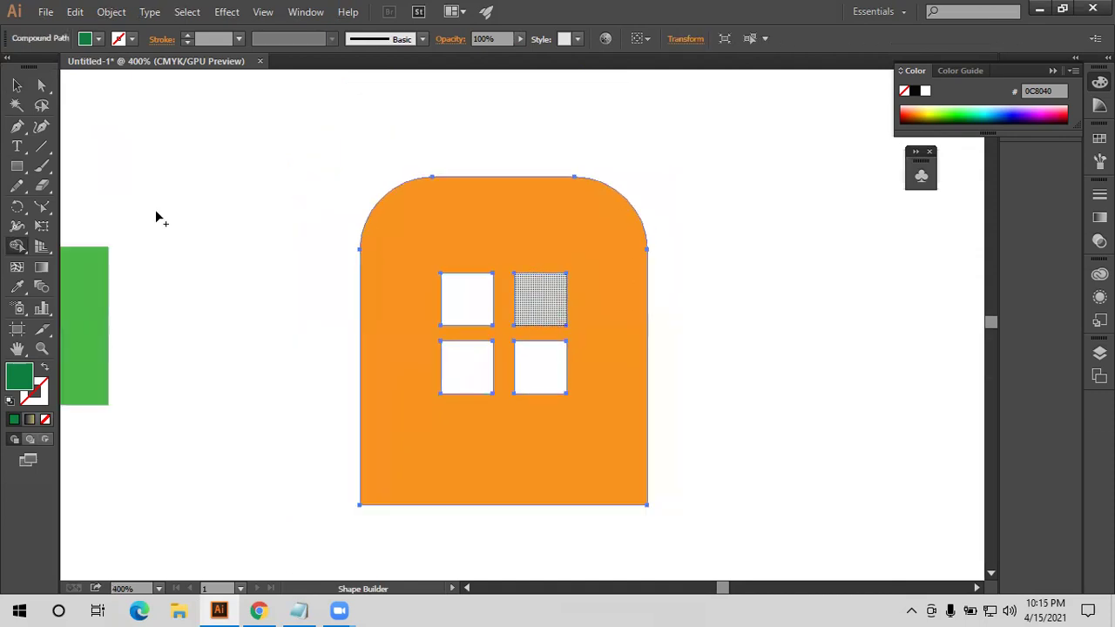
key(ctrl+minus)
key(ctrl+minus)
click(20, 90)
click(381, 199)
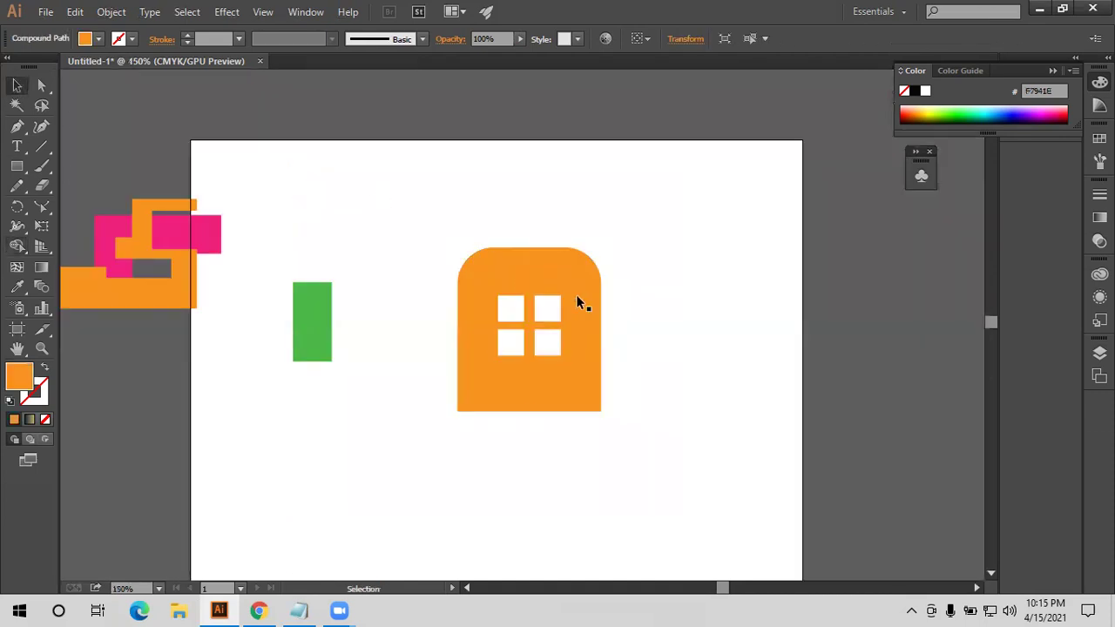
mouse_move(577, 305)
mouse_down()
mouse_move(578, 270)
mouse_move(685, 277)
mouse_up()
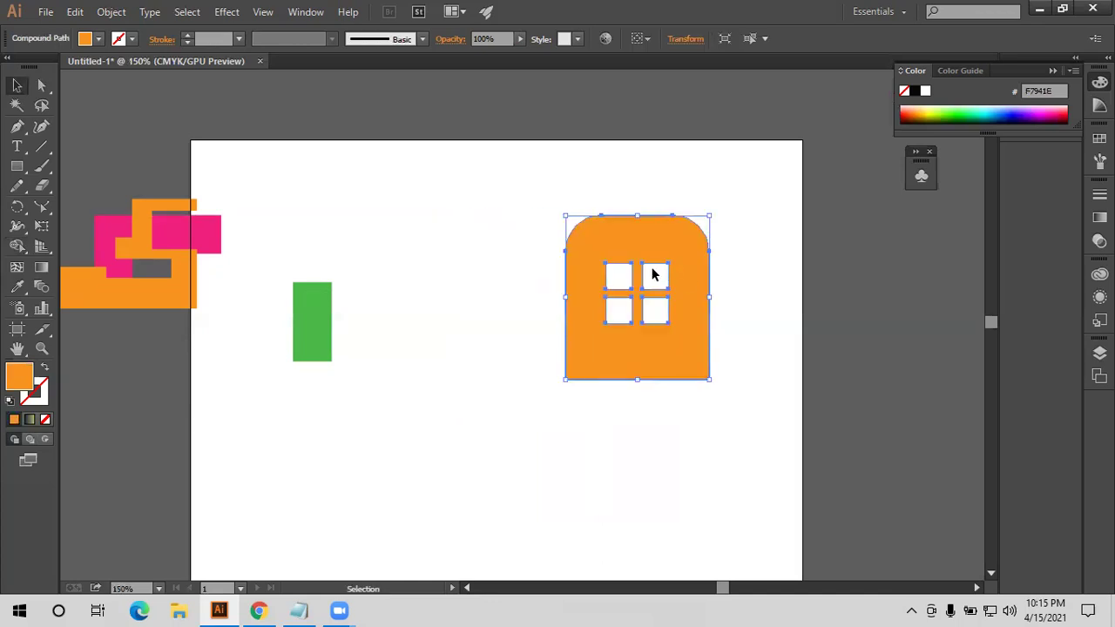
key(Delete)
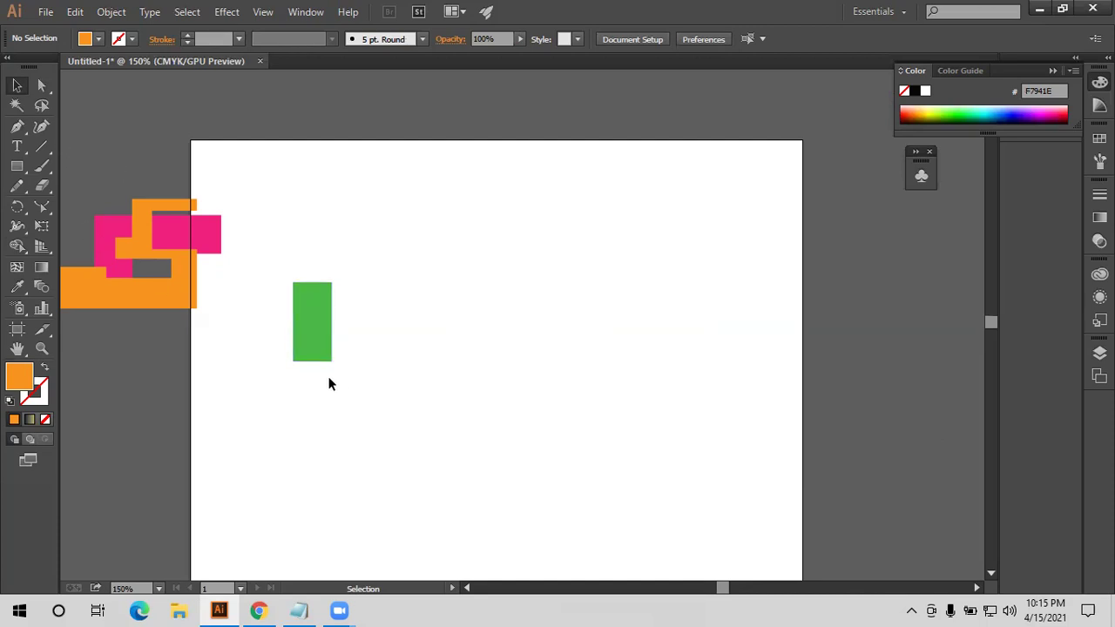
Delete all old shapes, then draw two upper rectangles and a wider one at lower left
drag(311, 365, 113, 162)
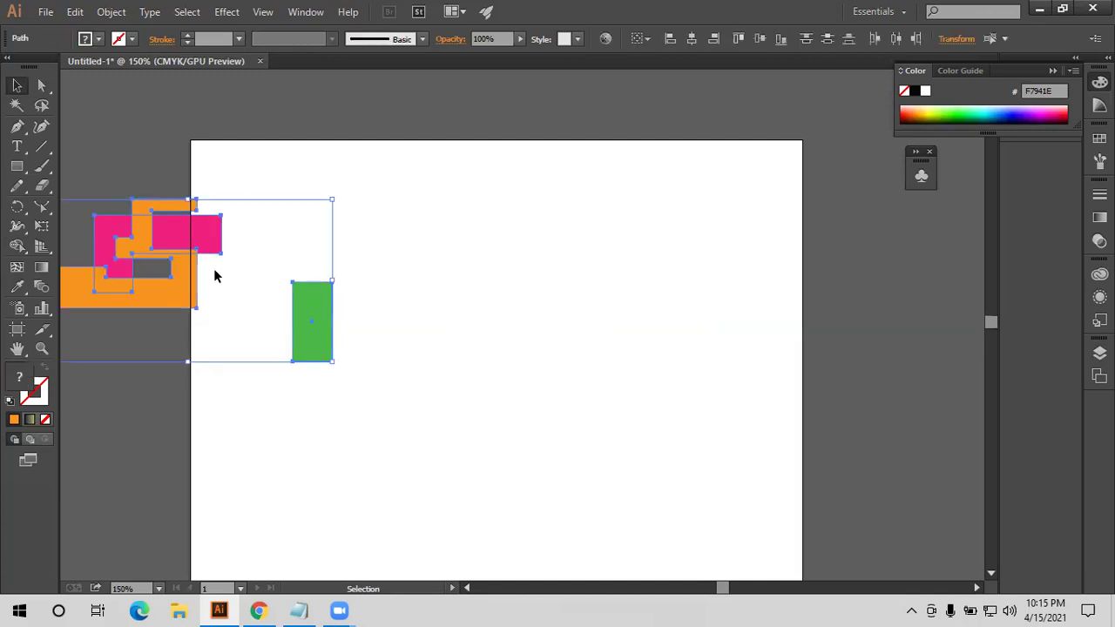
key(Delete)
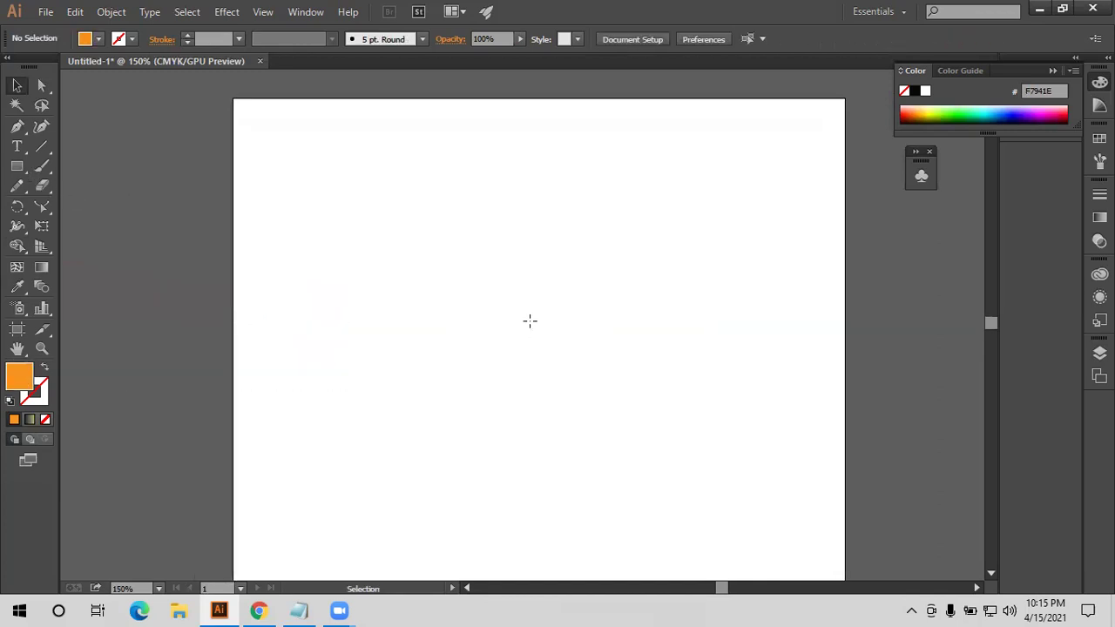
key(m)
drag(421, 243, 530, 325)
drag(648, 244, 762, 355)
drag(223, 323, 400, 442)
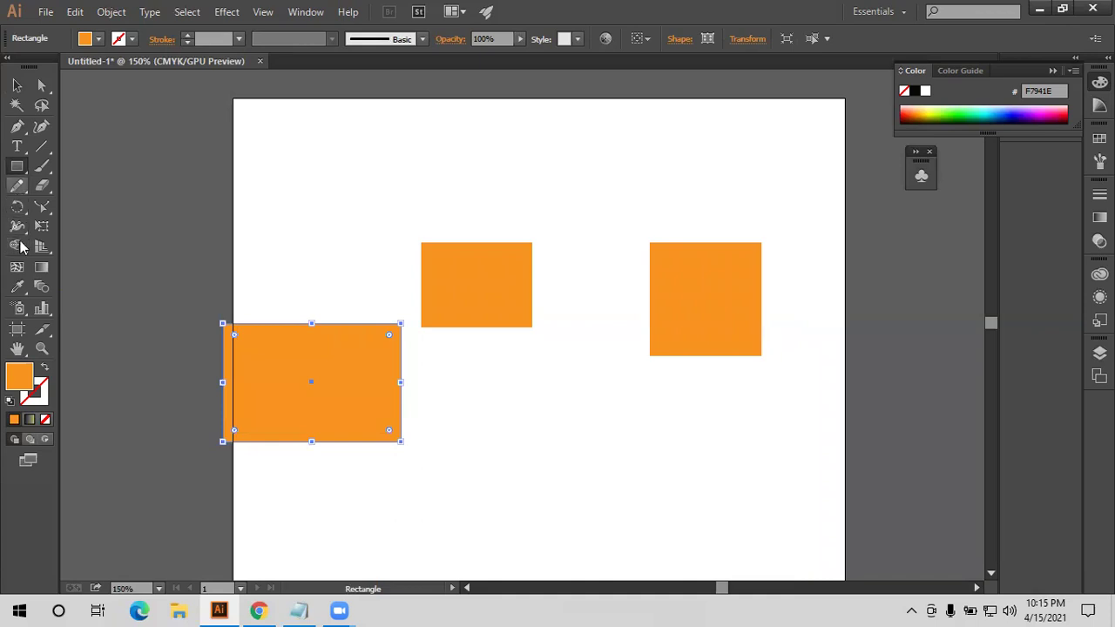
click(64, 268)
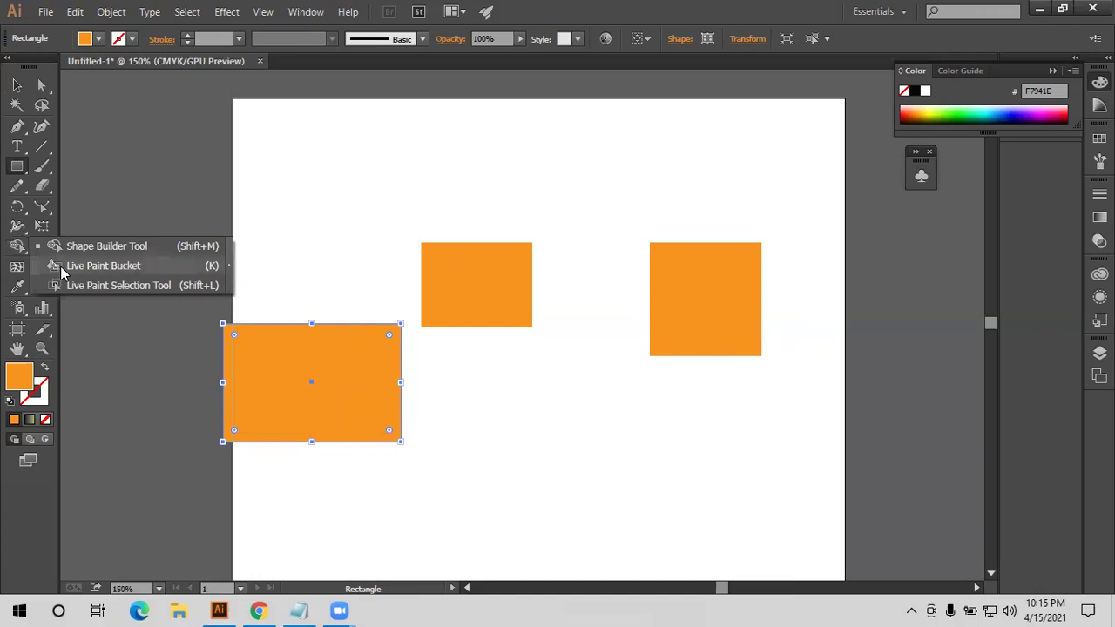
With the Live Paint Bucket, fill the left rectangle yellow, then teal, from Swatches
click(60, 265)
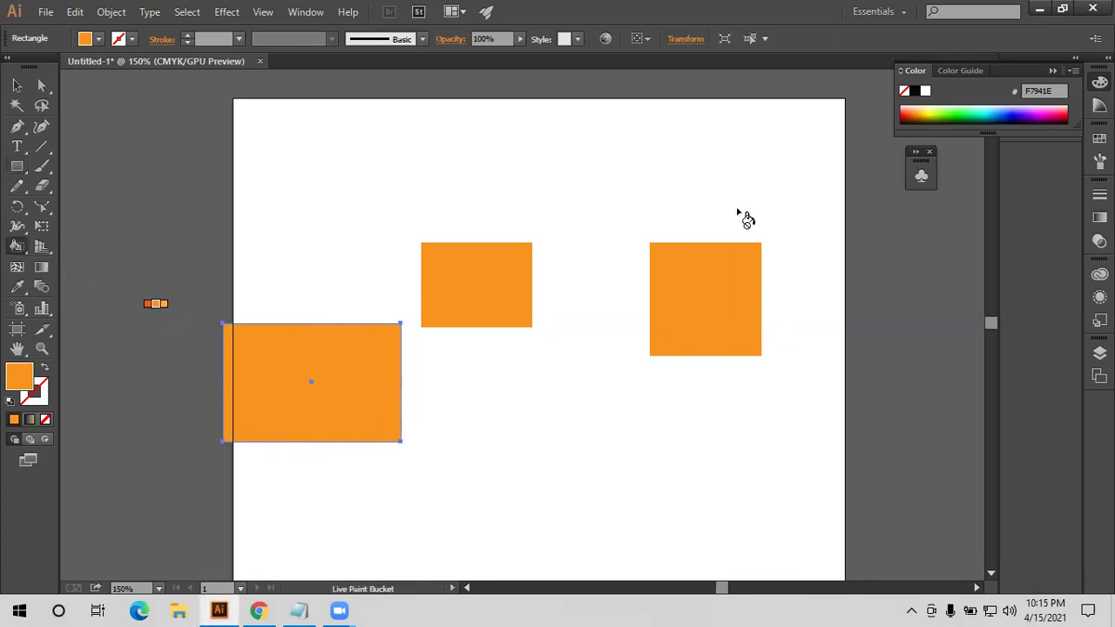
click(1099, 137)
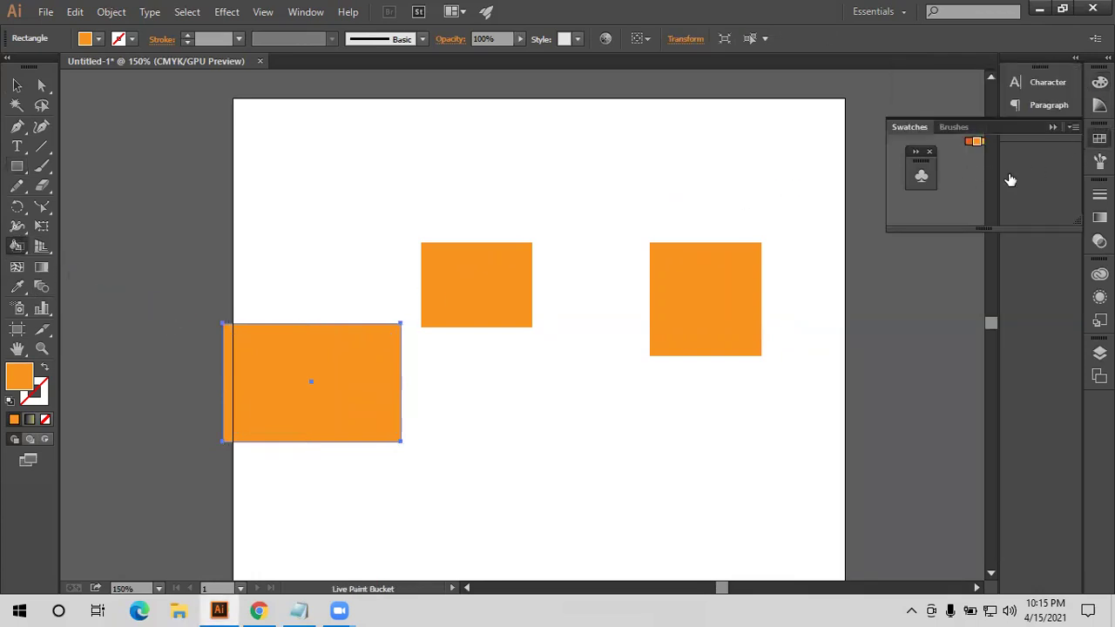
click(954, 175)
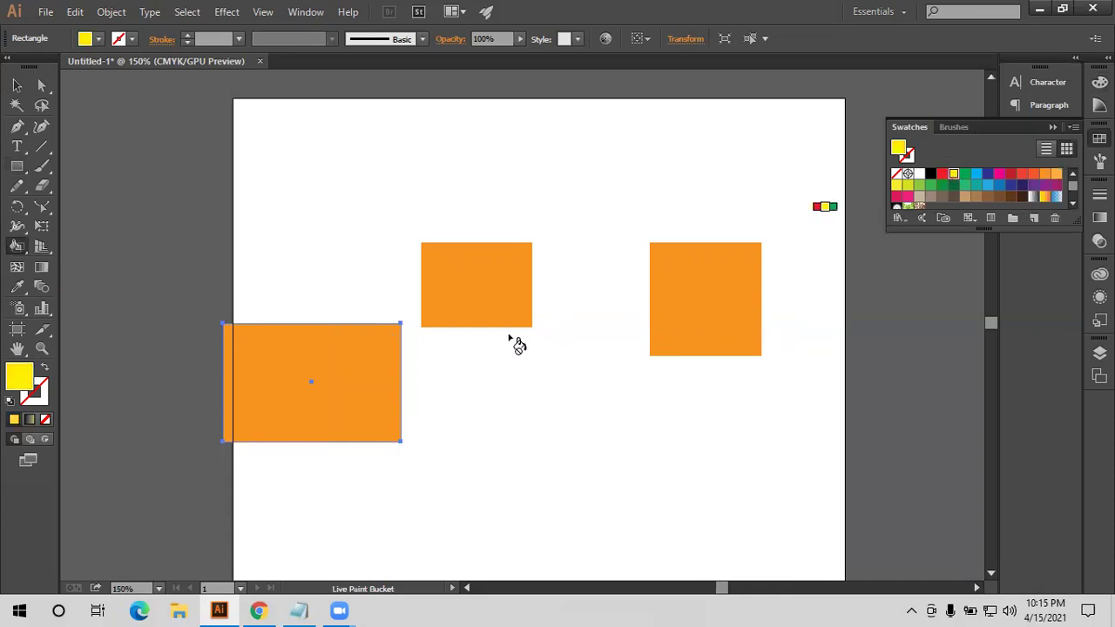
click(391, 348)
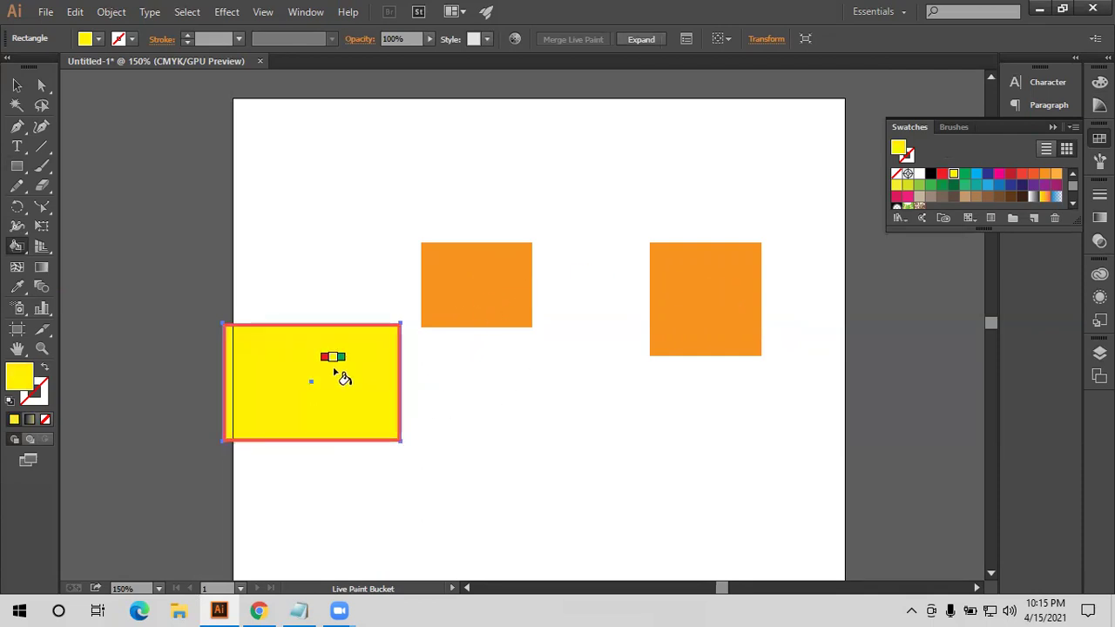
click(975, 185)
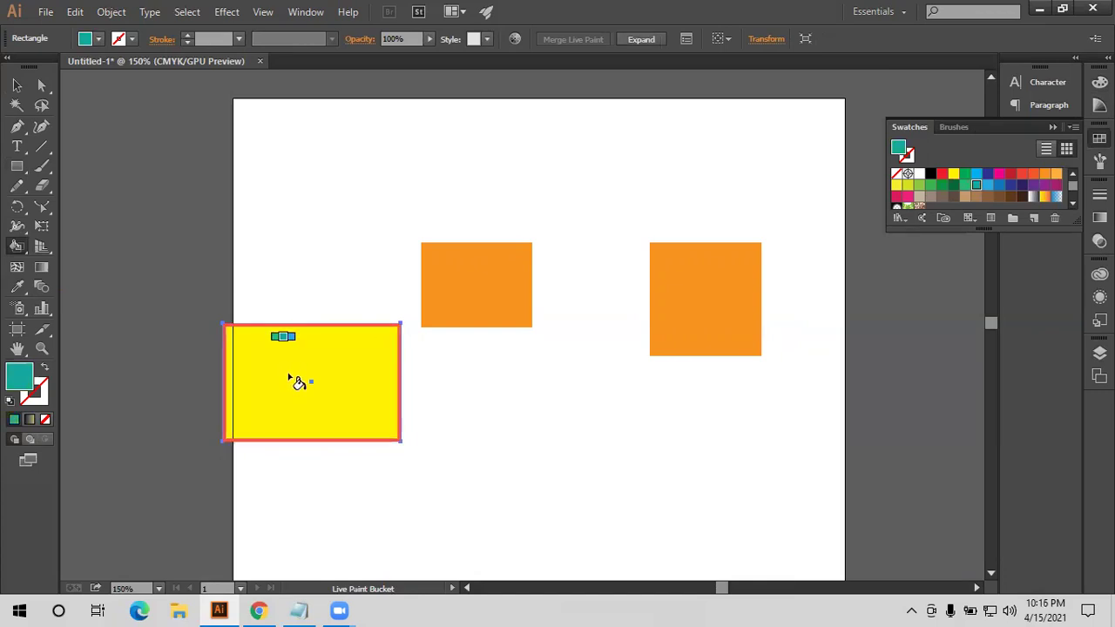
click(300, 381)
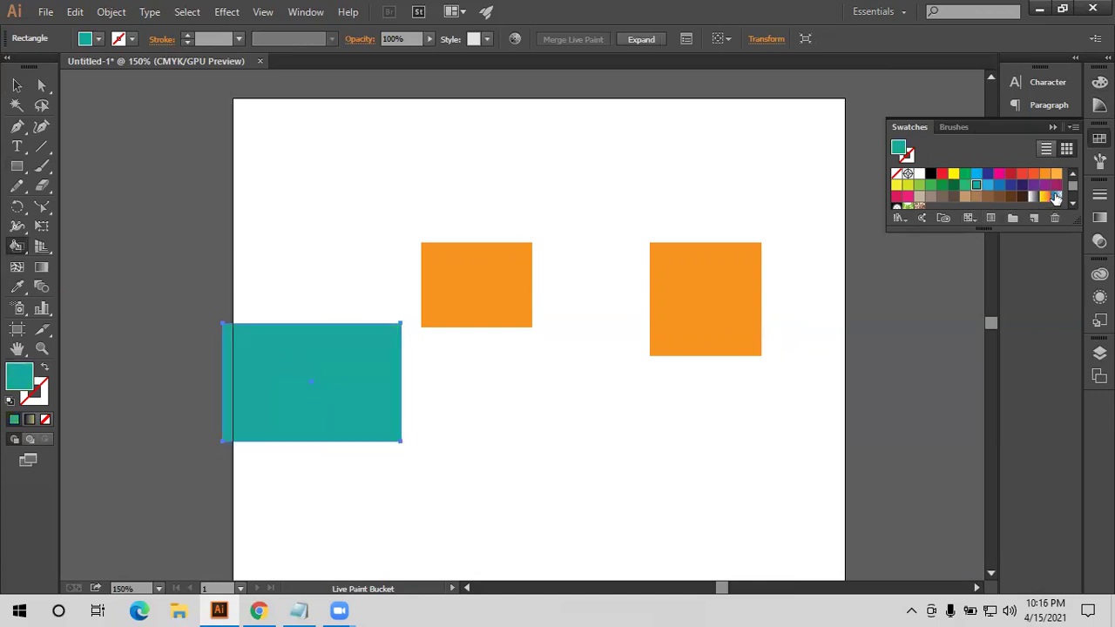
Try a blue-white gradient, settle on orange, then select all three rectangles
click(1056, 197)
click(309, 371)
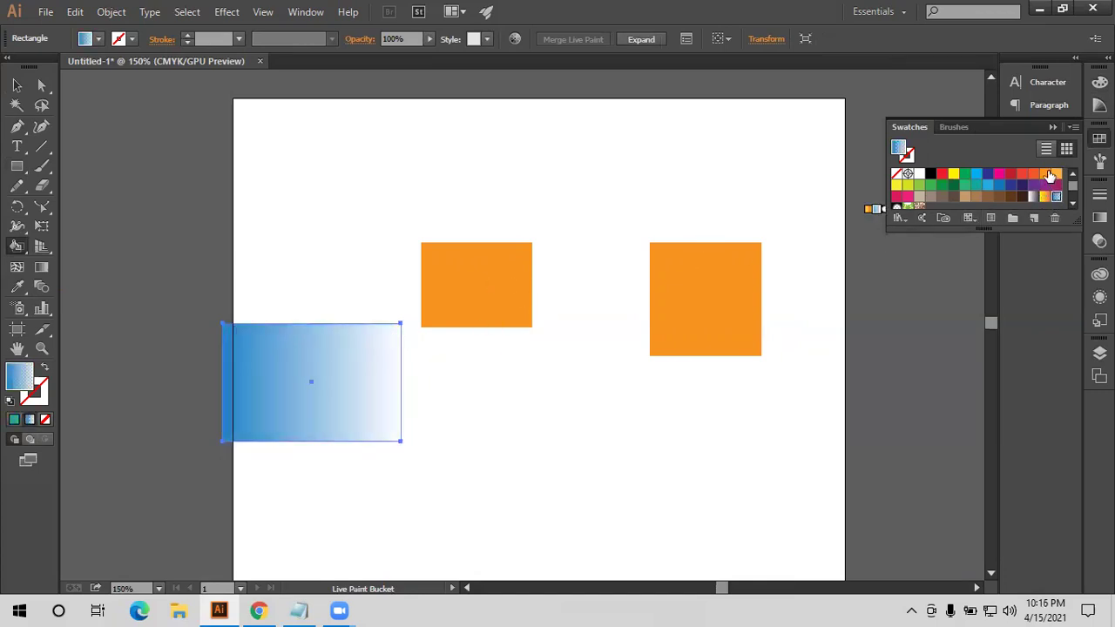
click(1050, 174)
click(307, 375)
click(17, 84)
drag(276, 188, 736, 396)
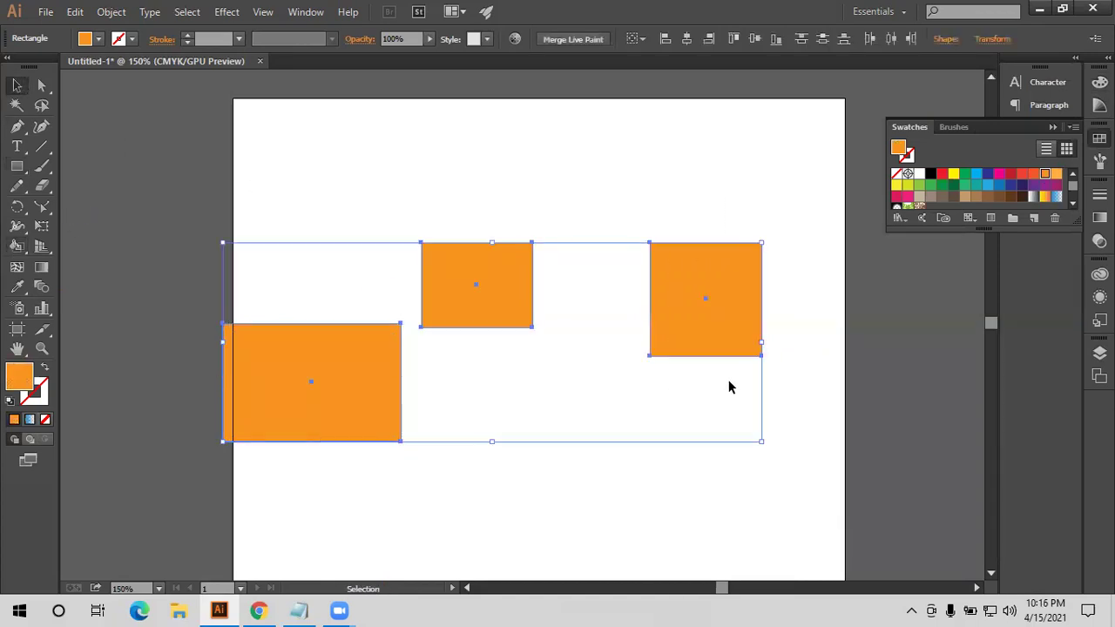
Move the middle and right rectangles to the top and the left one toward the centre
click(391, 236)
drag(461, 238, 722, 343)
drag(675, 280, 434, 319)
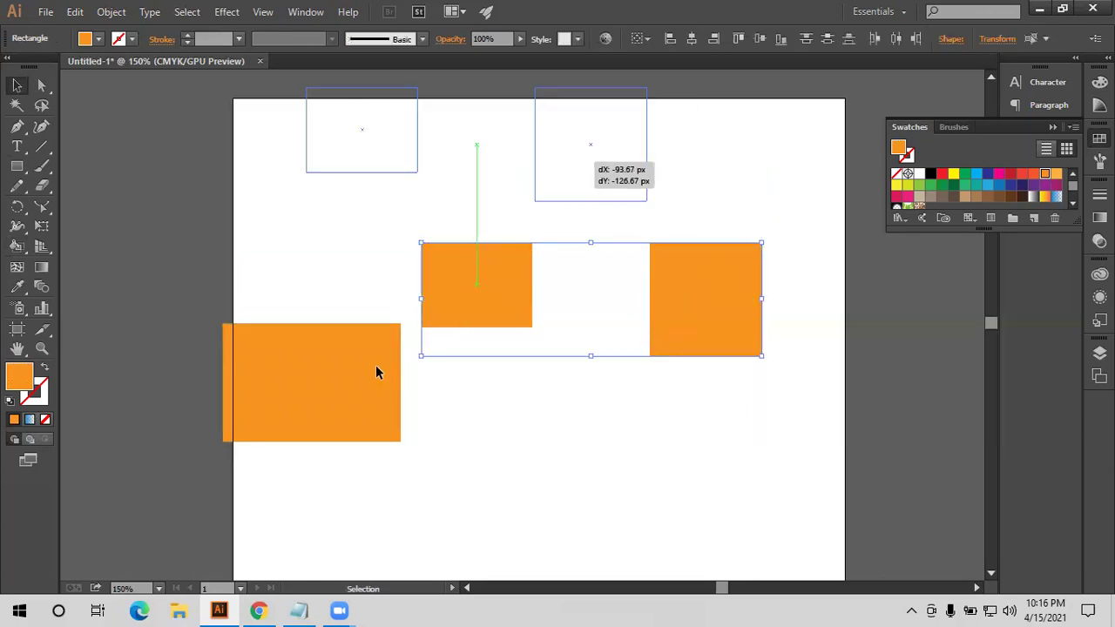
drag(375, 365, 508, 306)
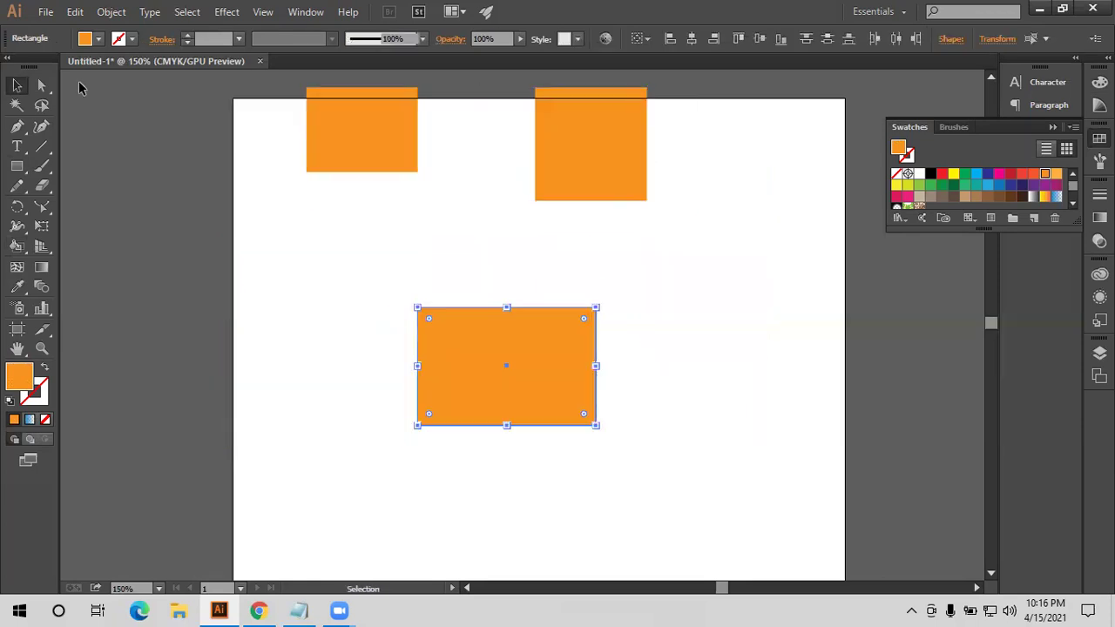
Make the centre rectangle an unfilled orange outline and Alt-drag overlapping copies of it
click(45, 370)
click(475, 342)
drag(529, 307, 459, 287)
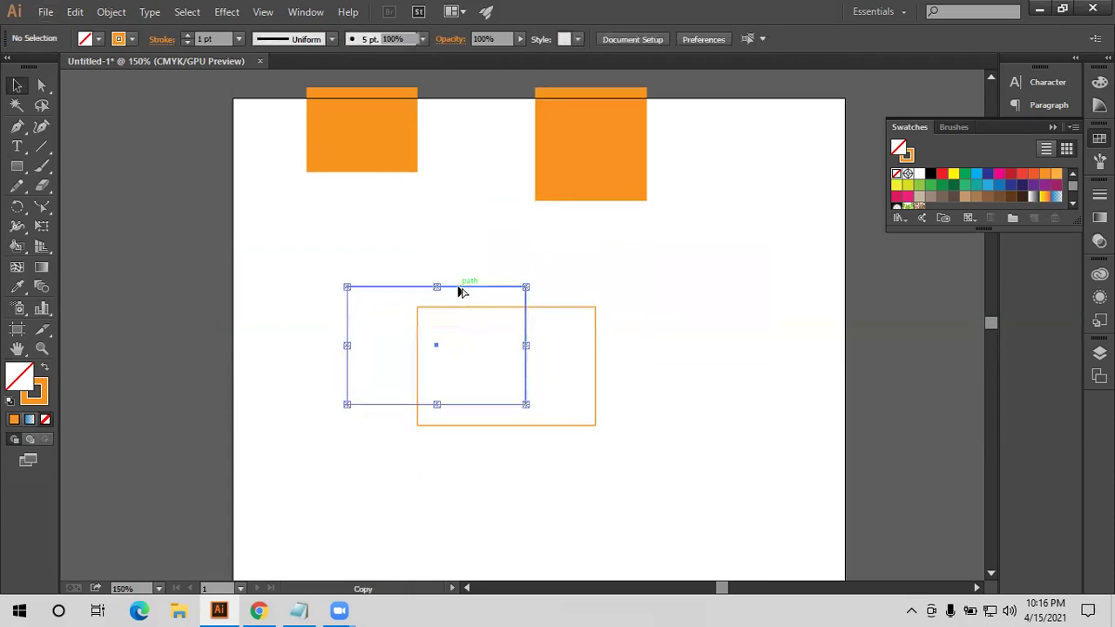
mouse_move(464, 290)
mouse_down()
mouse_move(570, 256)
mouse_move(677, 342)
mouse_up()
drag(552, 357, 445, 345)
Zoom to 150% and marquee-select all the overlapping outline rectangles
drag(279, 260, 681, 464)
scroll(527, 365, up, 2)
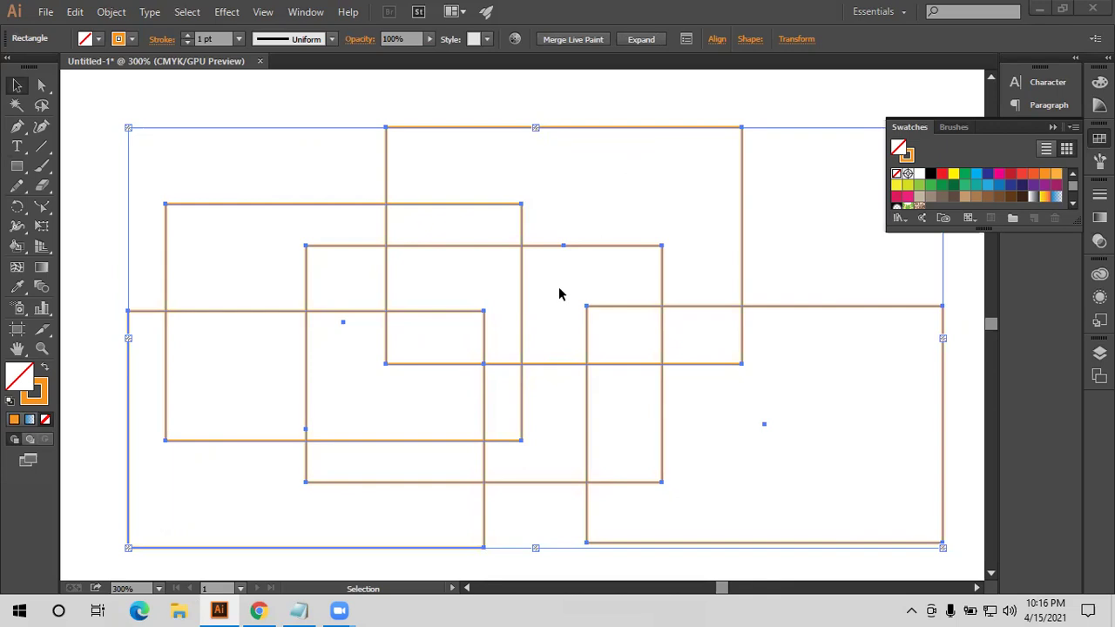
scroll(558, 294, down, 1)
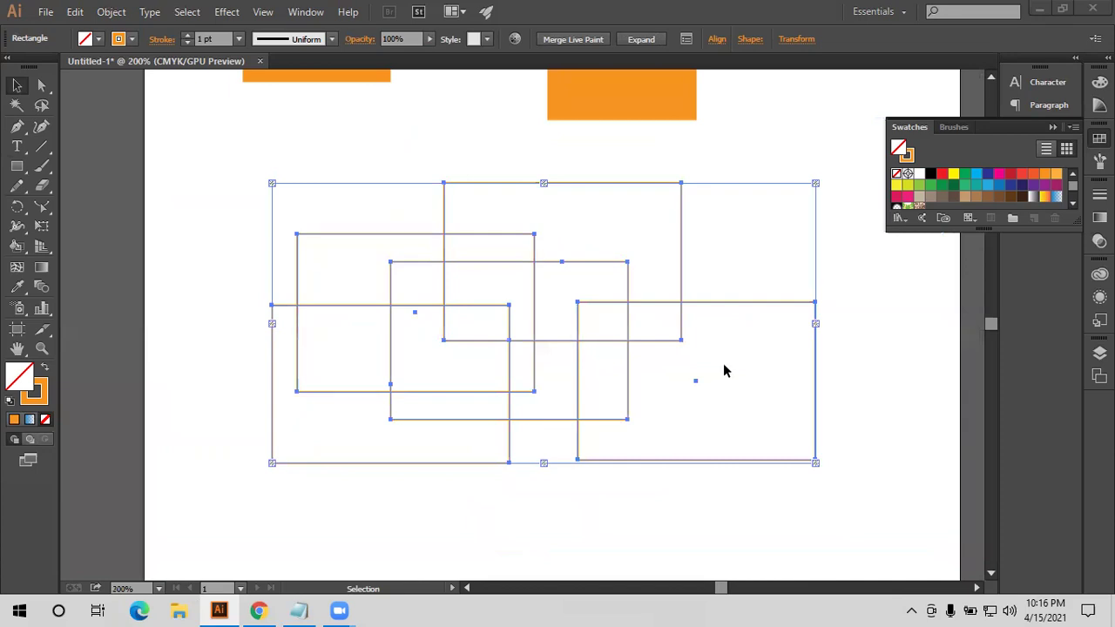
key(ctrl+minus)
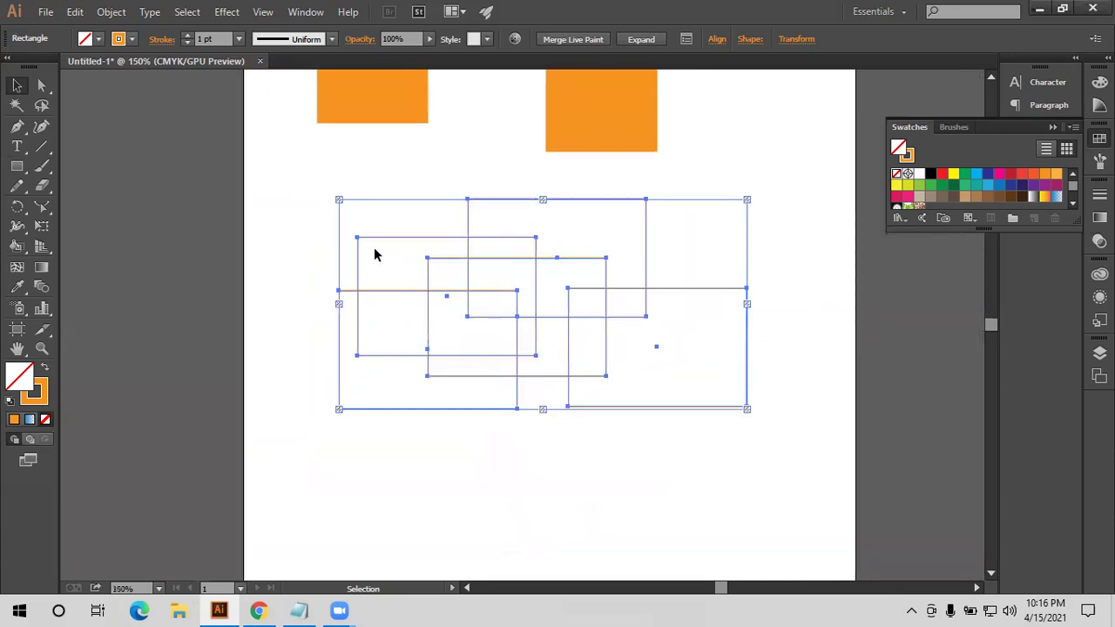
drag(287, 225, 732, 394)
scroll(589, 345, up, 1)
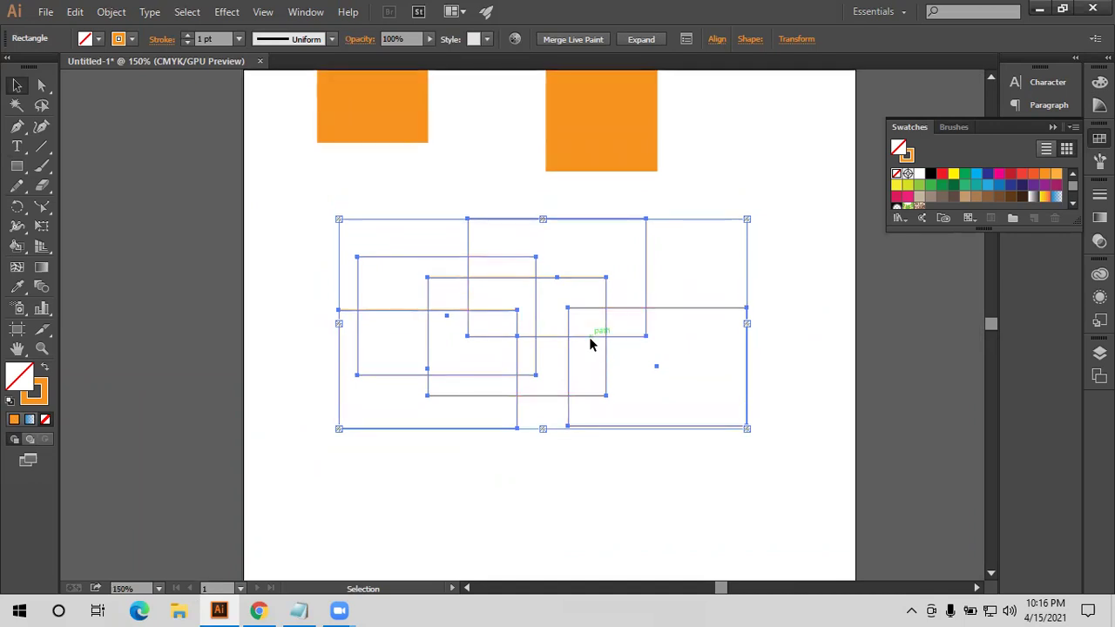
Live Paint the right rectangle red and keep the fill after the merge notice
click(17, 246)
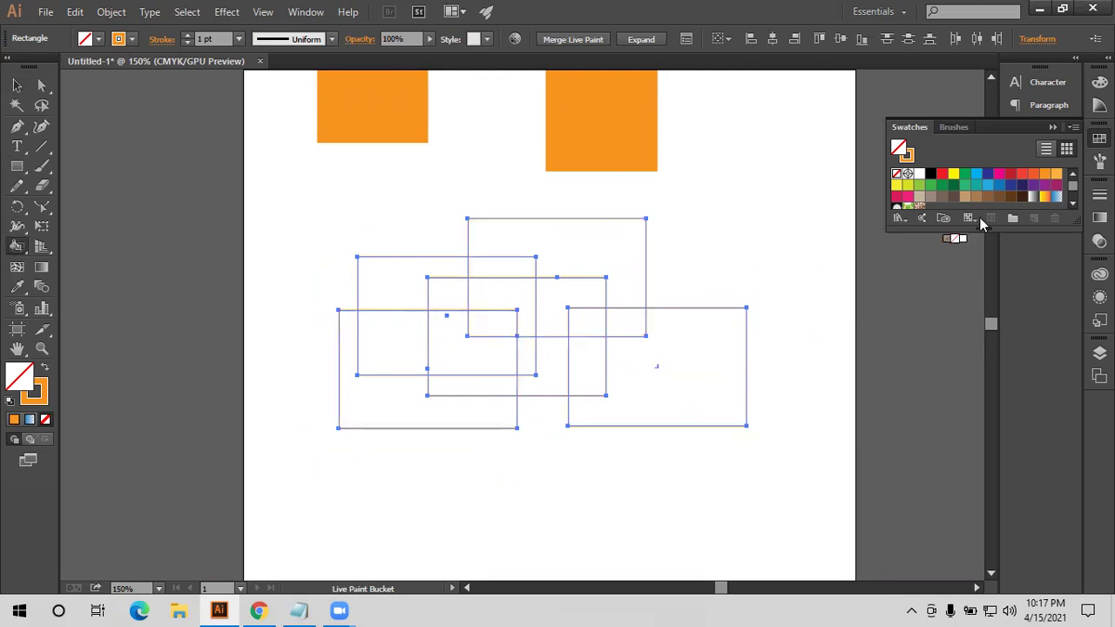
click(943, 174)
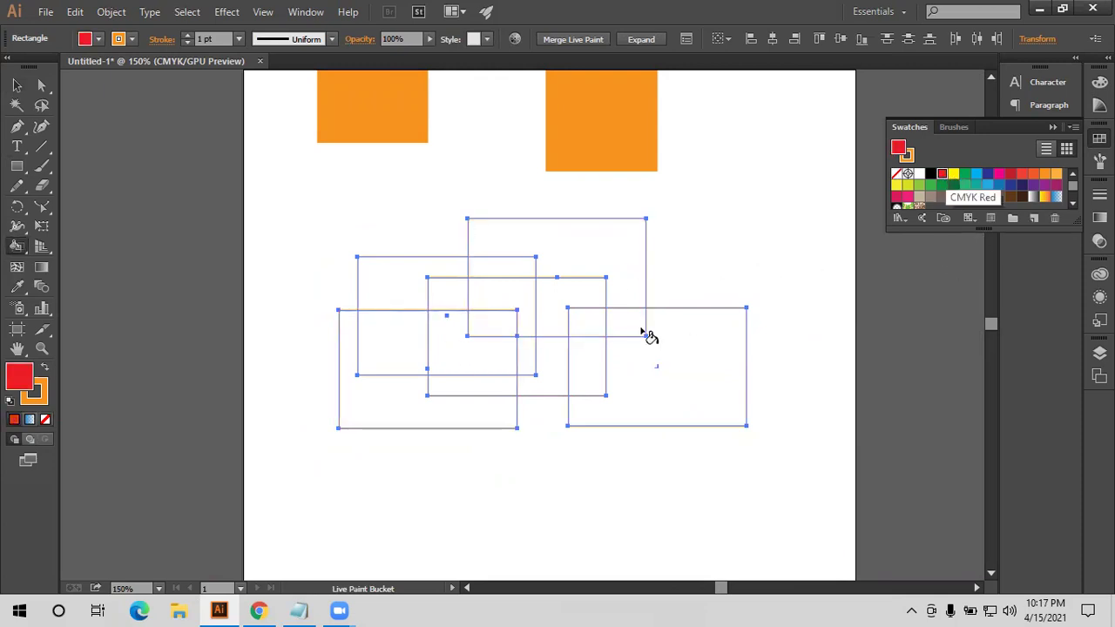
click(595, 377)
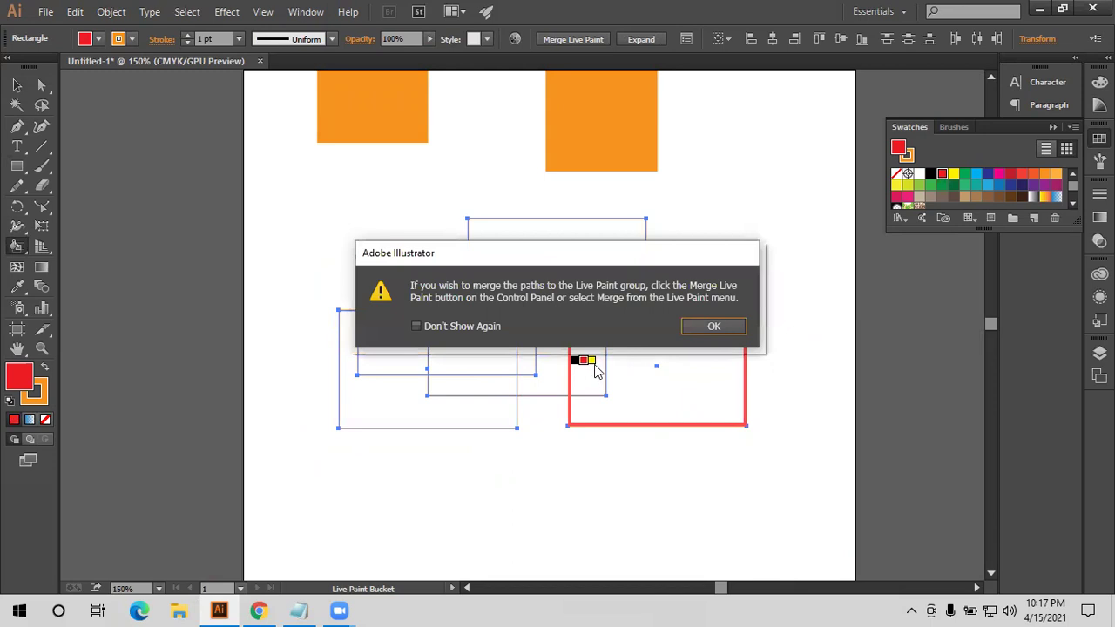
click(713, 326)
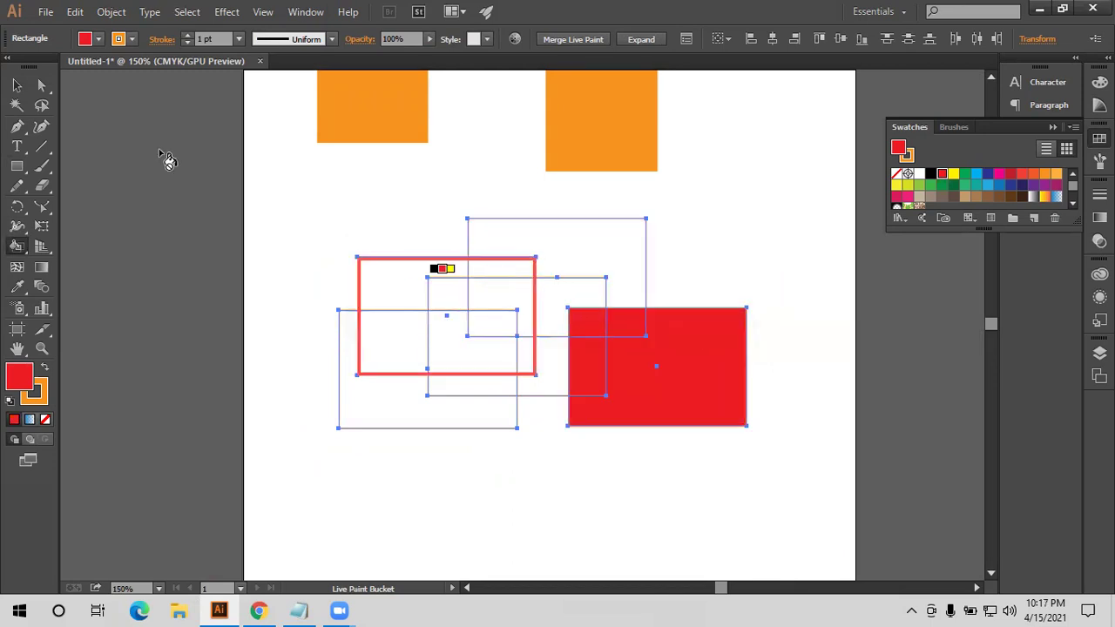
Reselect the overlapping rectangles group and try a yellow-green Live Paint swatch
click(17, 85)
drag(283, 225, 609, 405)
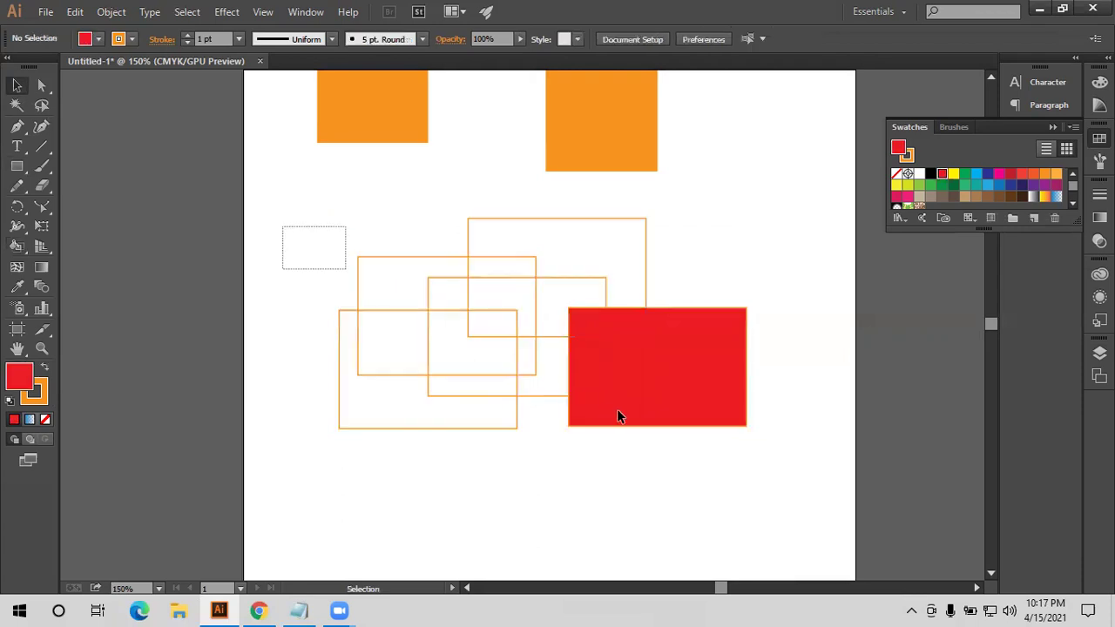
scroll(515, 340, up, 2)
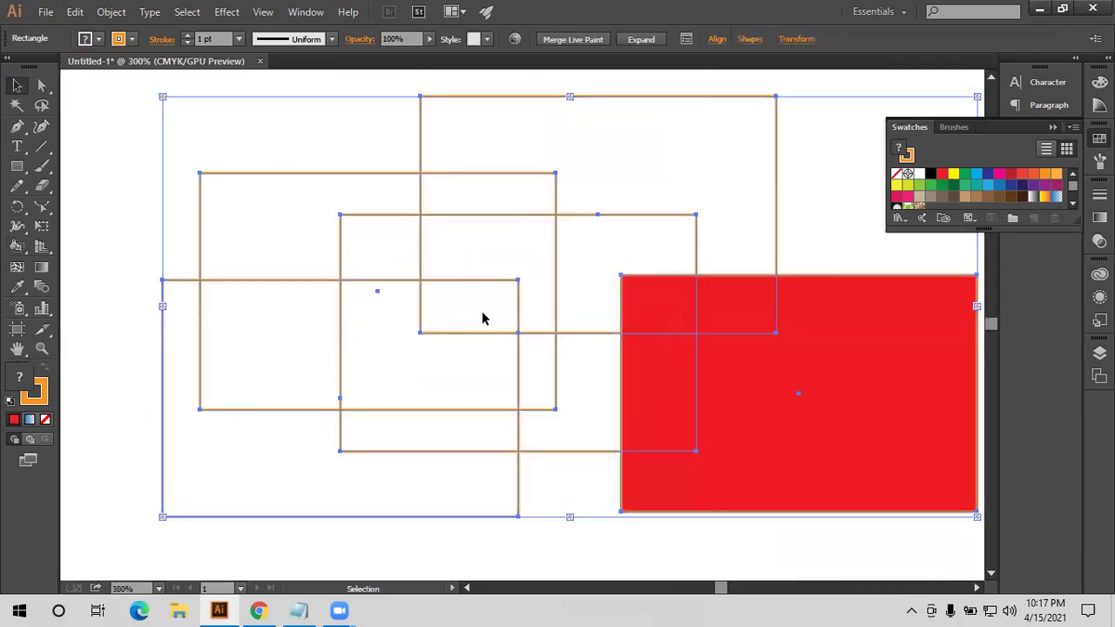
scroll(462, 285, down, 2)
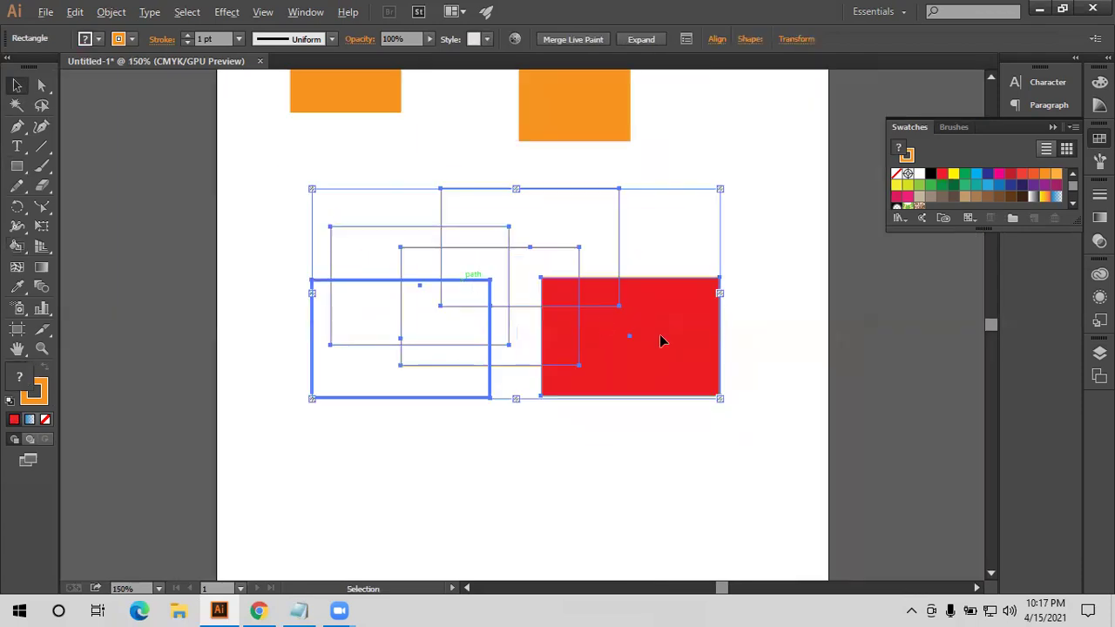
click(764, 374)
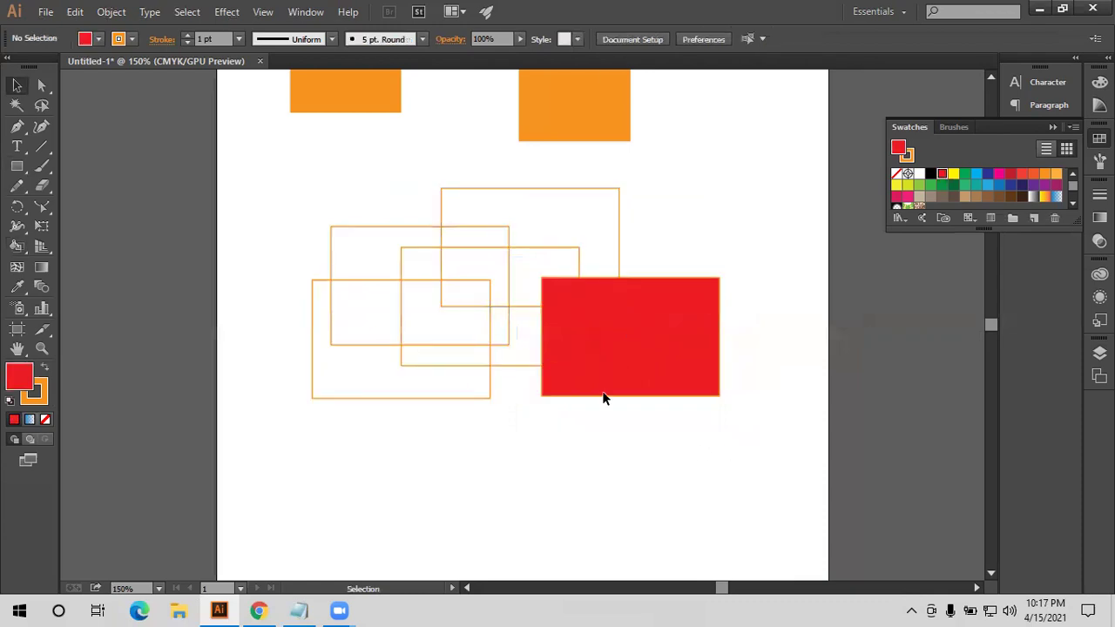
click(439, 301)
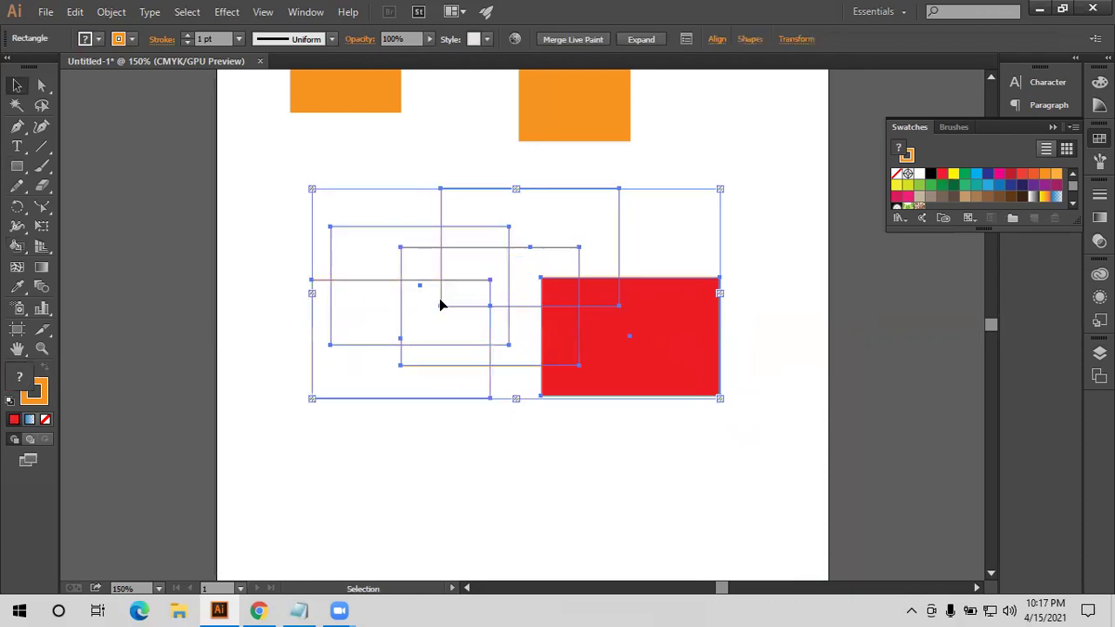
click(16, 246)
click(907, 185)
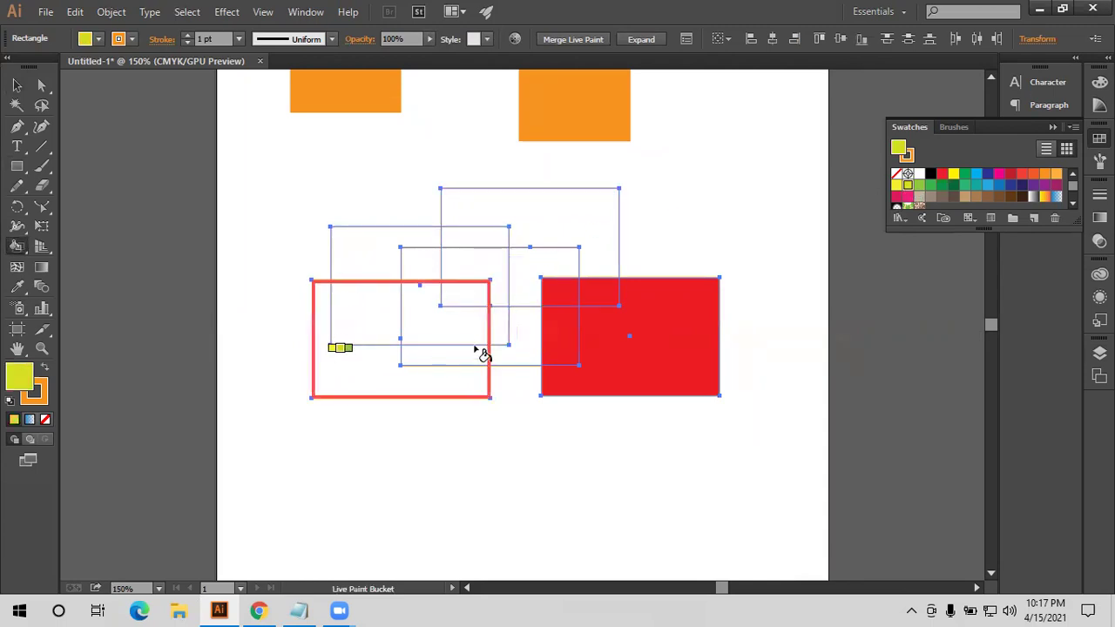
Select the red rectangle alone and drag it down and to the right
key(v)
click(331, 189)
click(783, 410)
drag(691, 328, 771, 385)
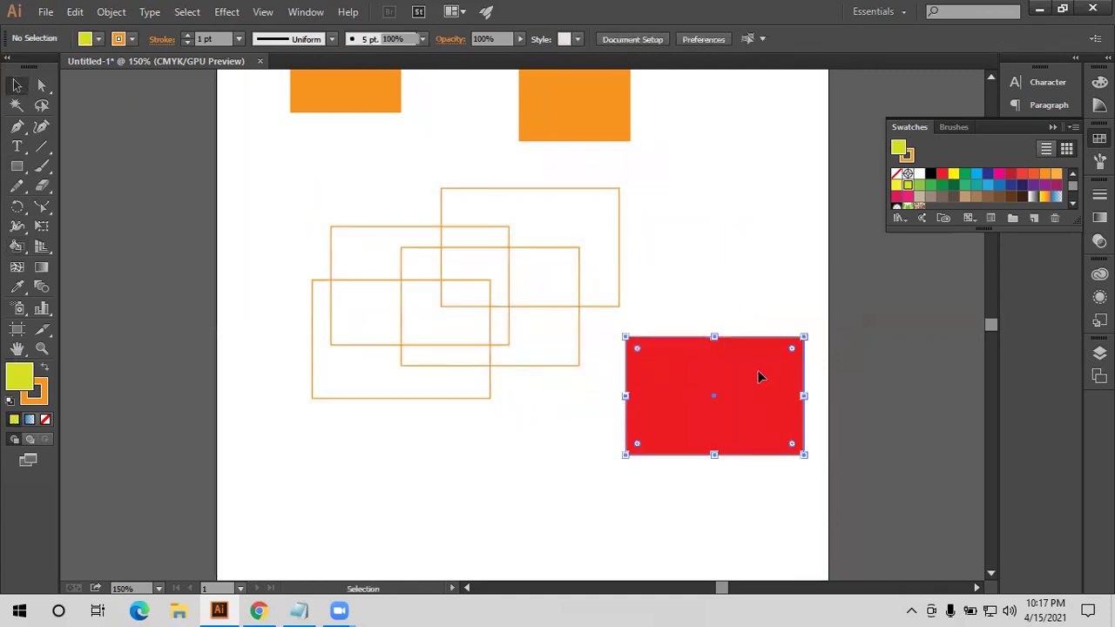
Delete the red rectangle and expand the outline rectangles with Object > Expand
key(Delete)
drag(322, 201, 515, 364)
click(109, 12)
click(162, 187)
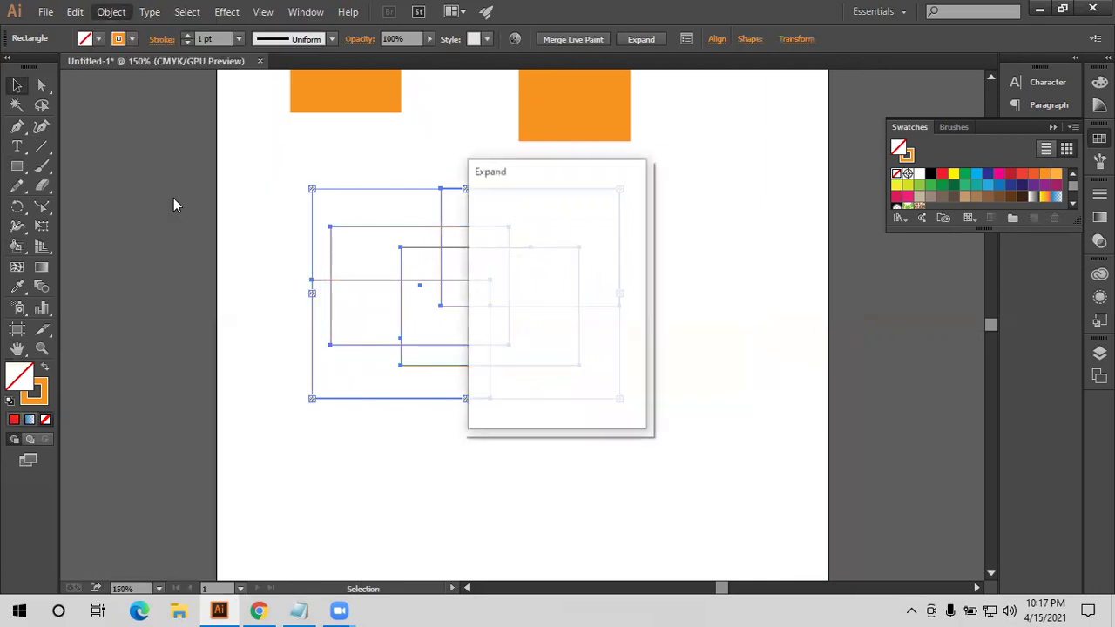
click(519, 394)
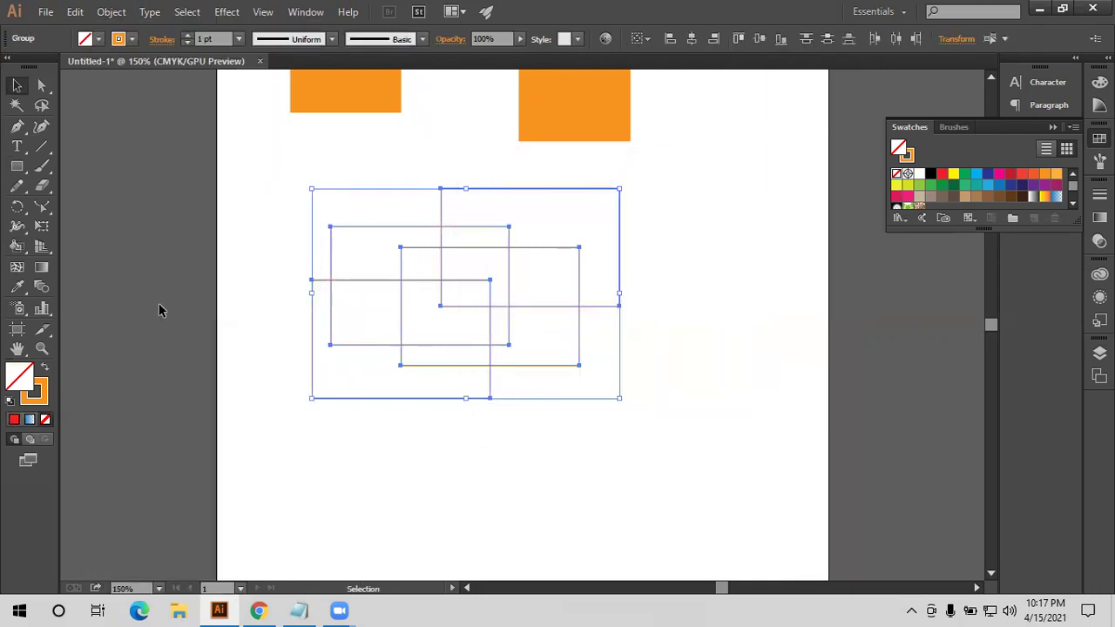
Test a brown Live Paint fill, undo it, then select and delete the rectangle group
click(17, 248)
click(953, 196)
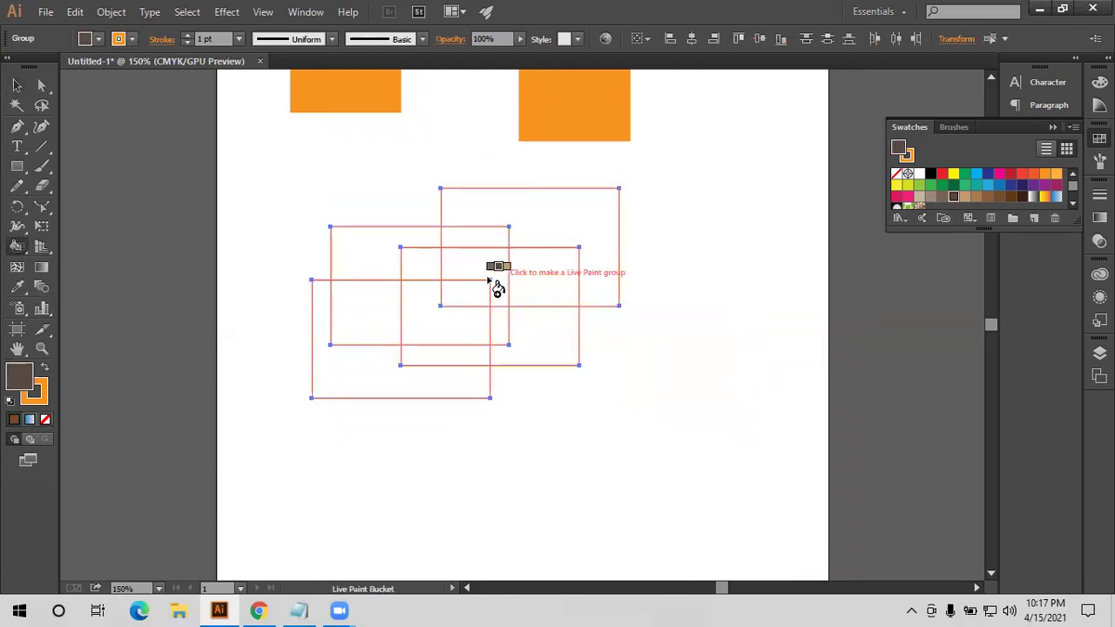
click(453, 318)
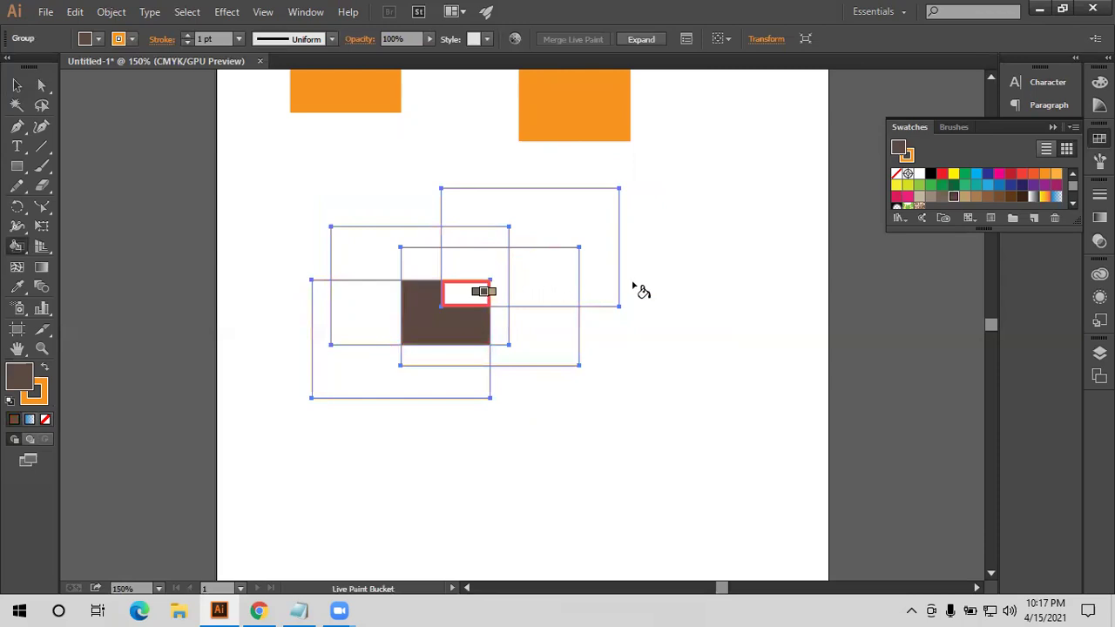
key(ctrl+z)
key(v)
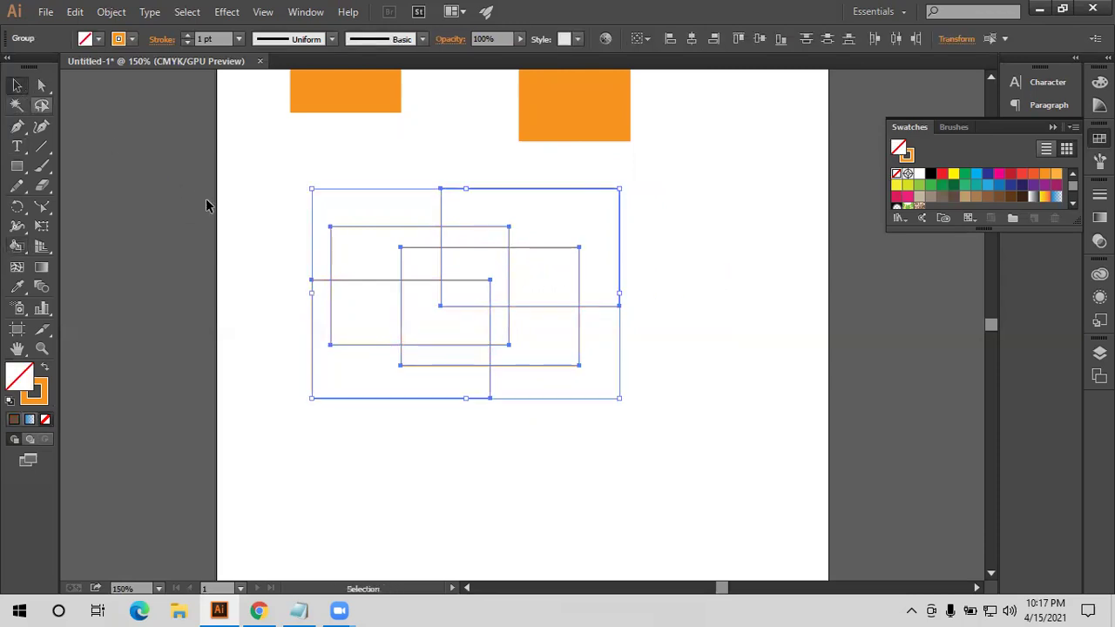
drag(341, 214, 558, 357)
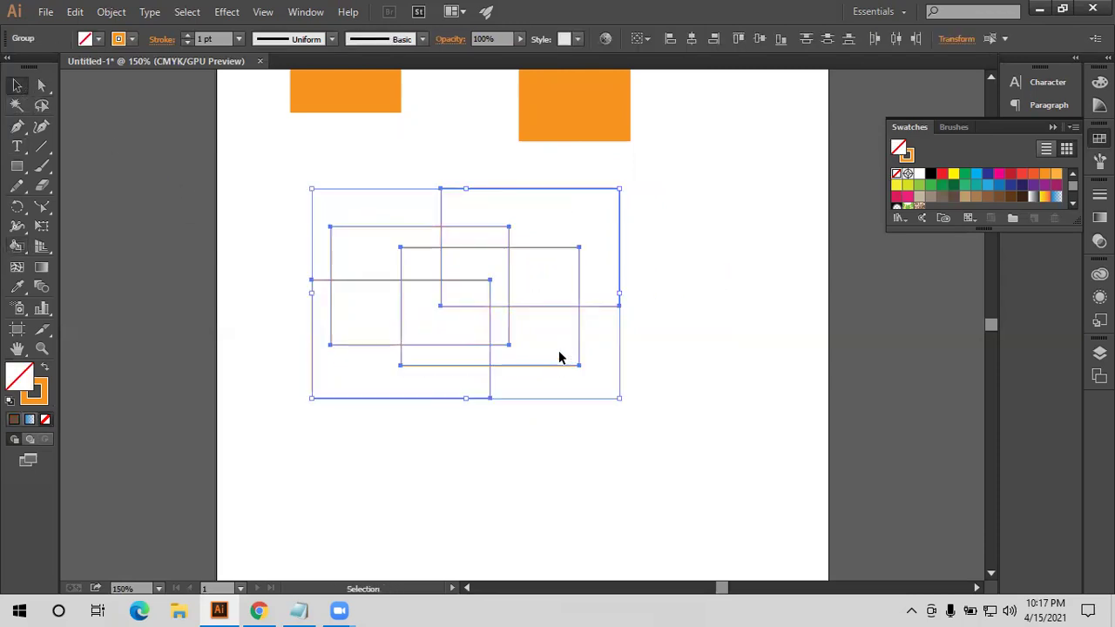
key(Delete)
Bring an orange square down, make it an unfilled orange outline, and copy it into five overlapping squares
drag(525, 135, 474, 270)
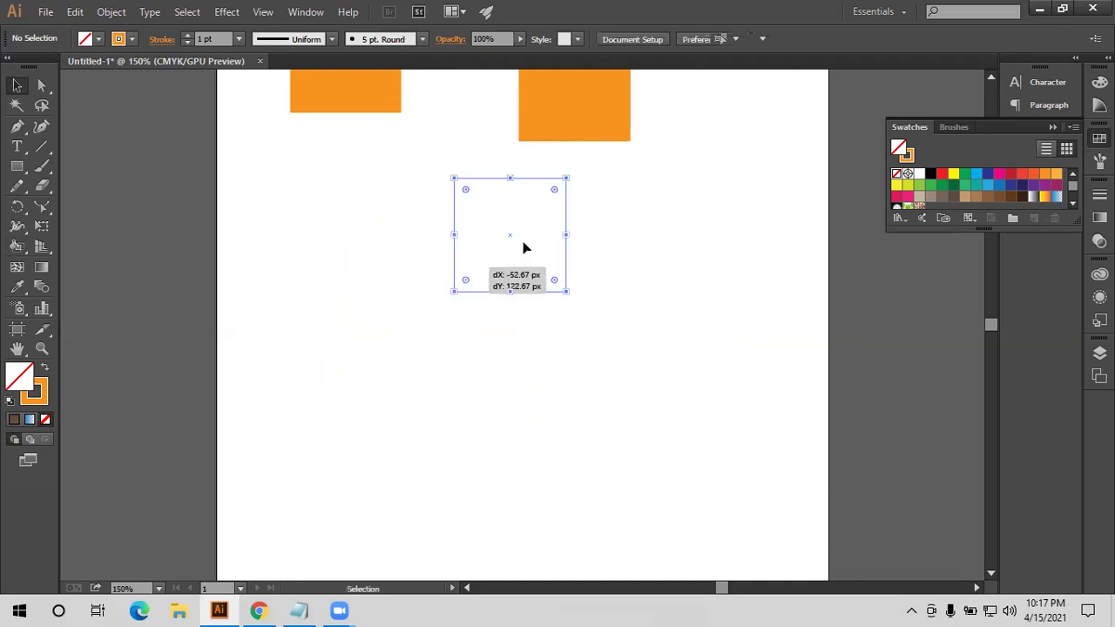
click(41, 370)
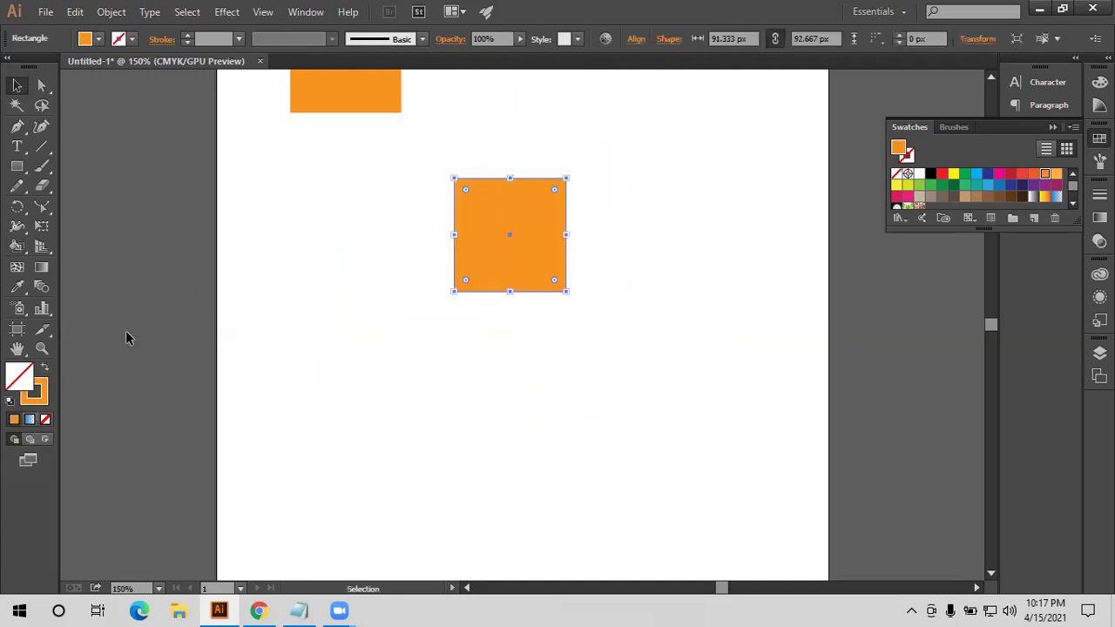
click(399, 244)
alt+drag(456, 230, 391, 272)
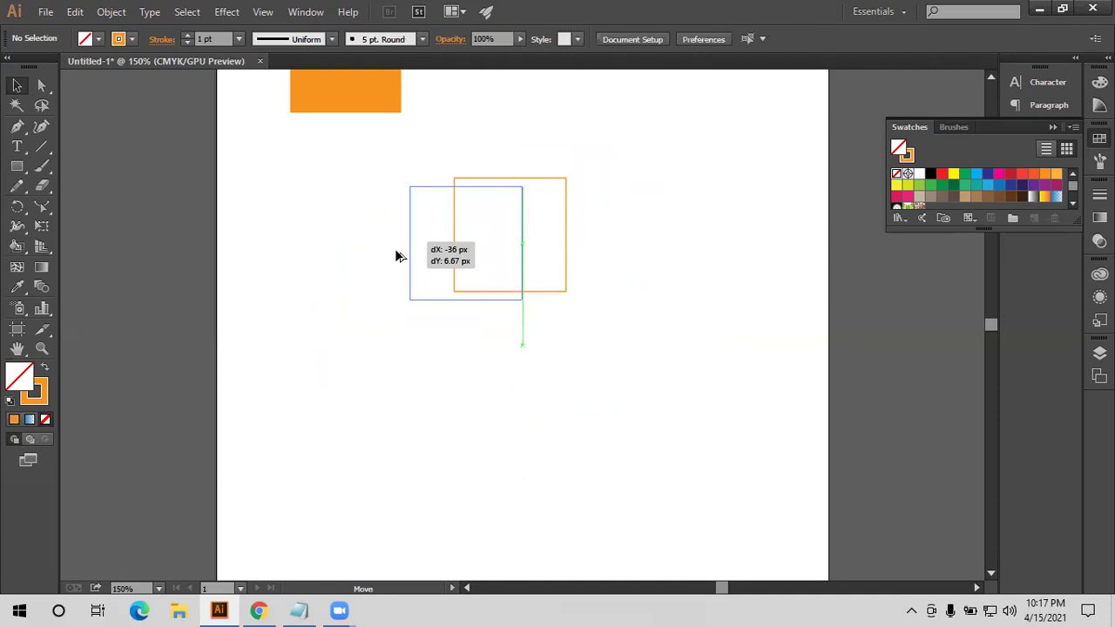
mouse_move(497, 310)
alt+mouse_down()
mouse_move(639, 362)
mouse_move(636, 195)
mouse_move(500, 185)
alt+mouse_up()
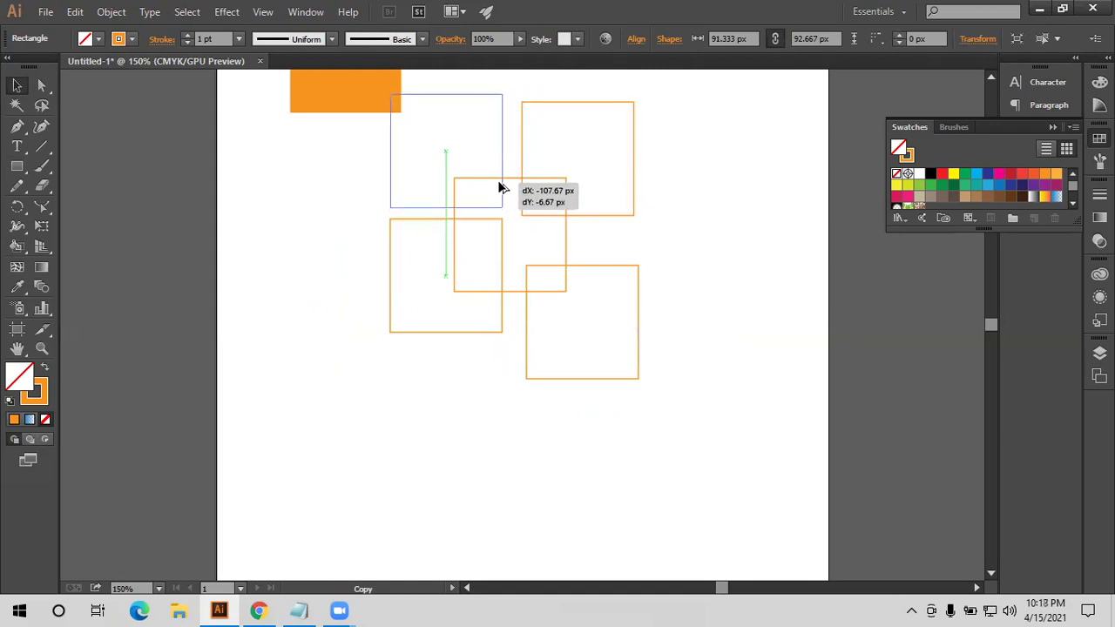
drag(620, 418, 444, 164)
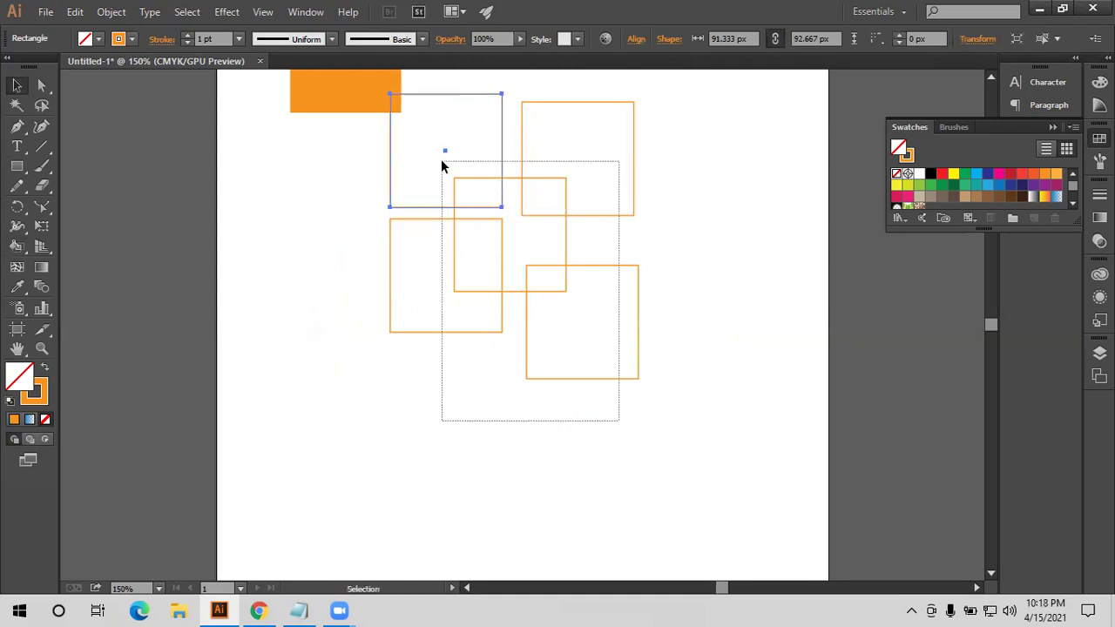
alt+scroll(452, 169, up, 1)
alt+scroll(519, 219, up, 1)
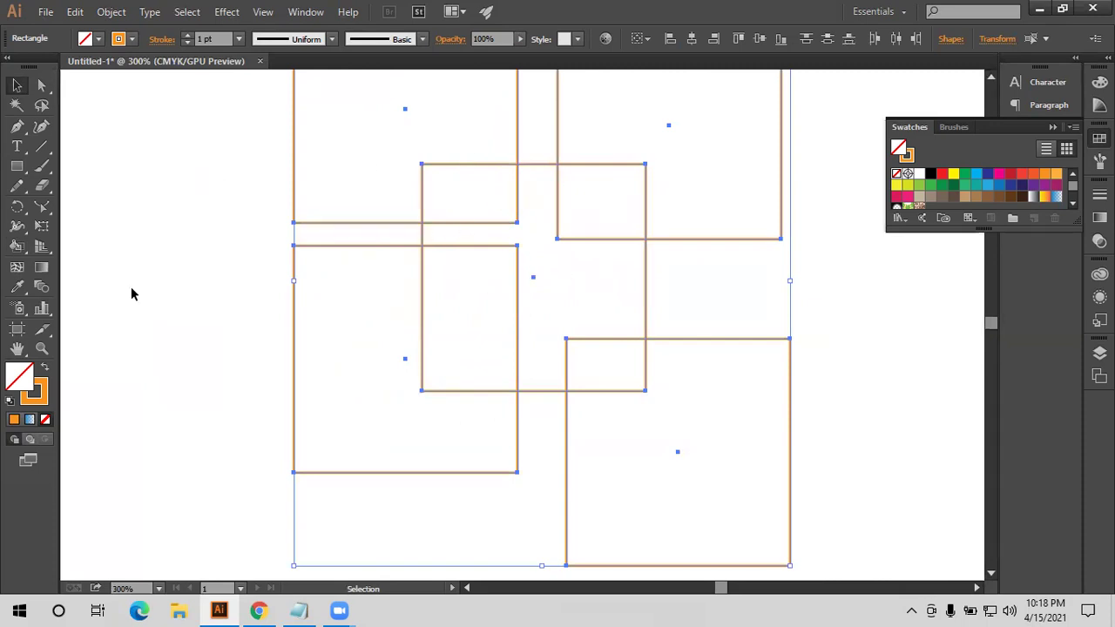
Make the squares a Live Paint group and fill the centre, bottom-right and left-centre regions dark green
click(17, 246)
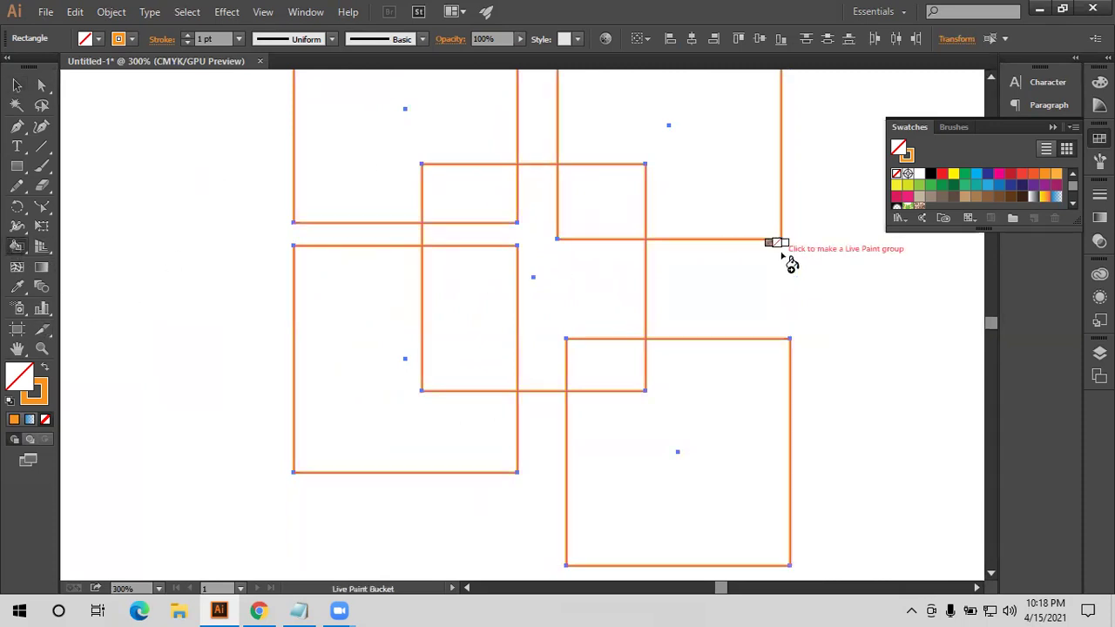
click(580, 305)
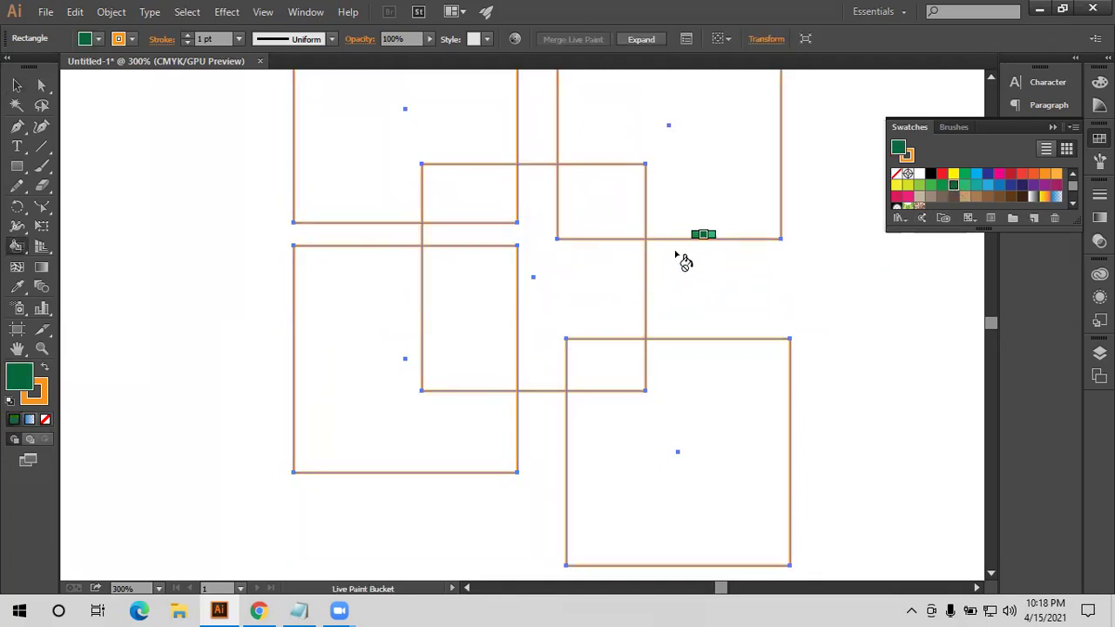
click(619, 283)
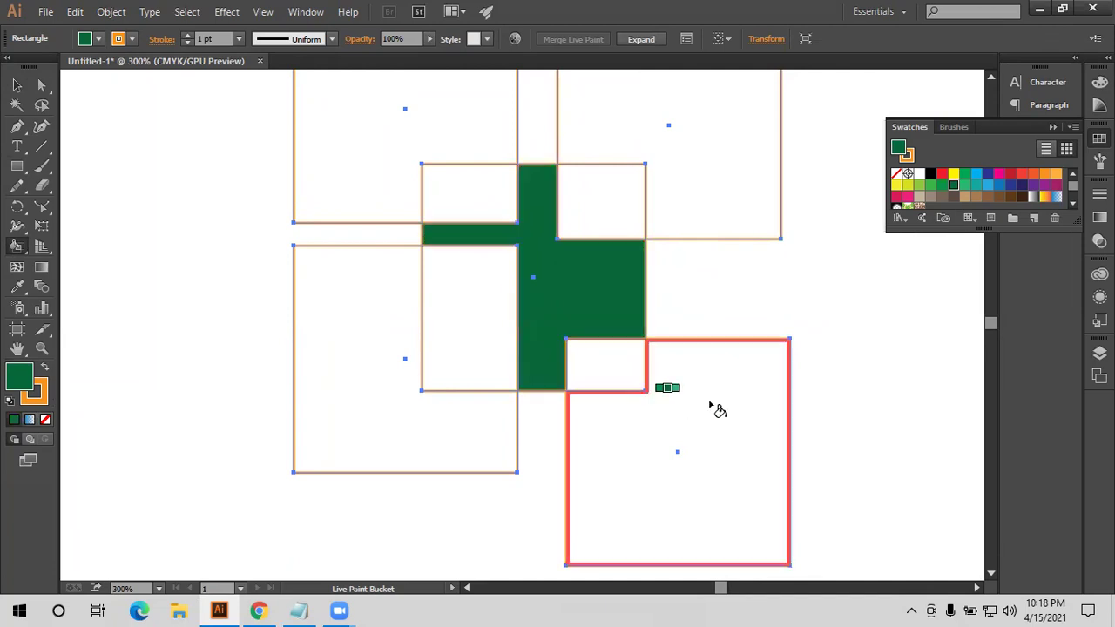
scroll(712, 402, down, 1)
click(671, 403)
scroll(671, 403, up, 1)
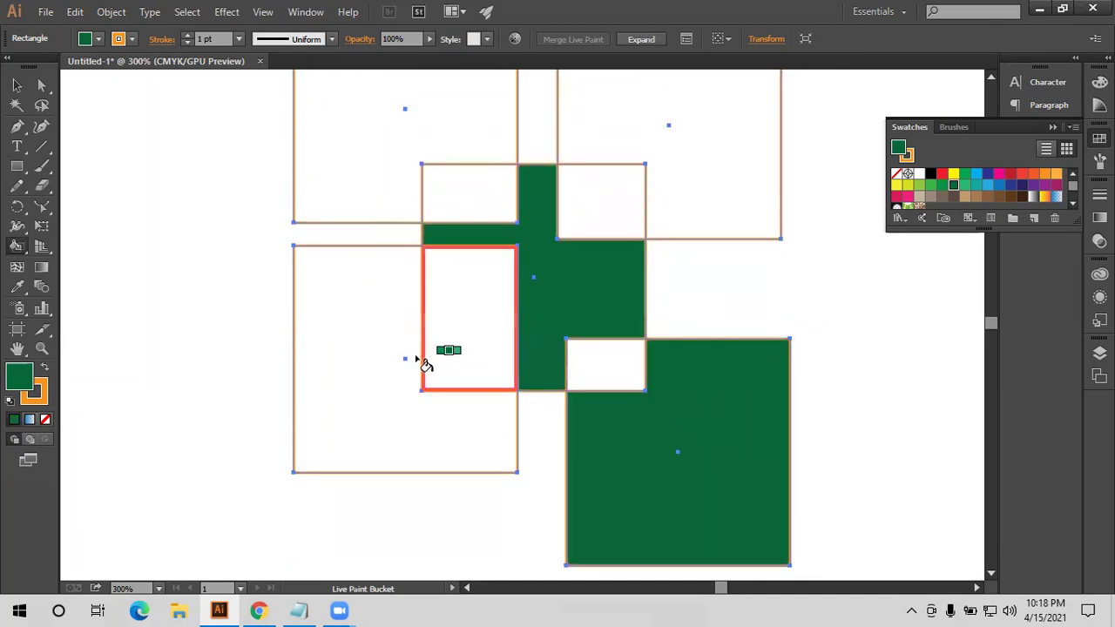
click(461, 309)
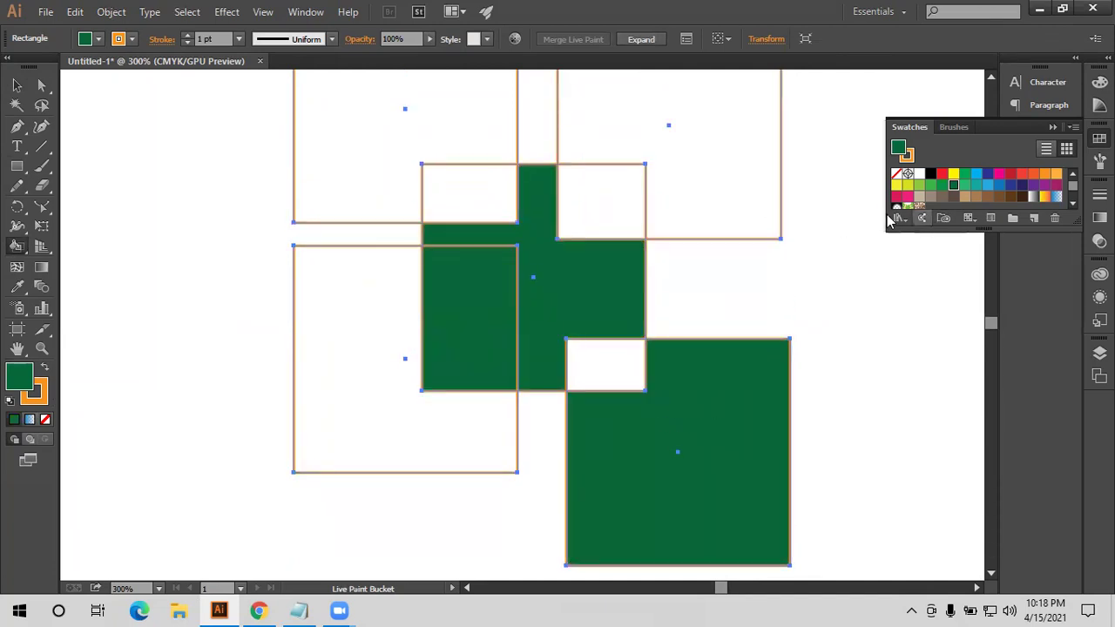
Fill the small top-left cell, top-right square and right-of-centre cell light green
click(936, 191)
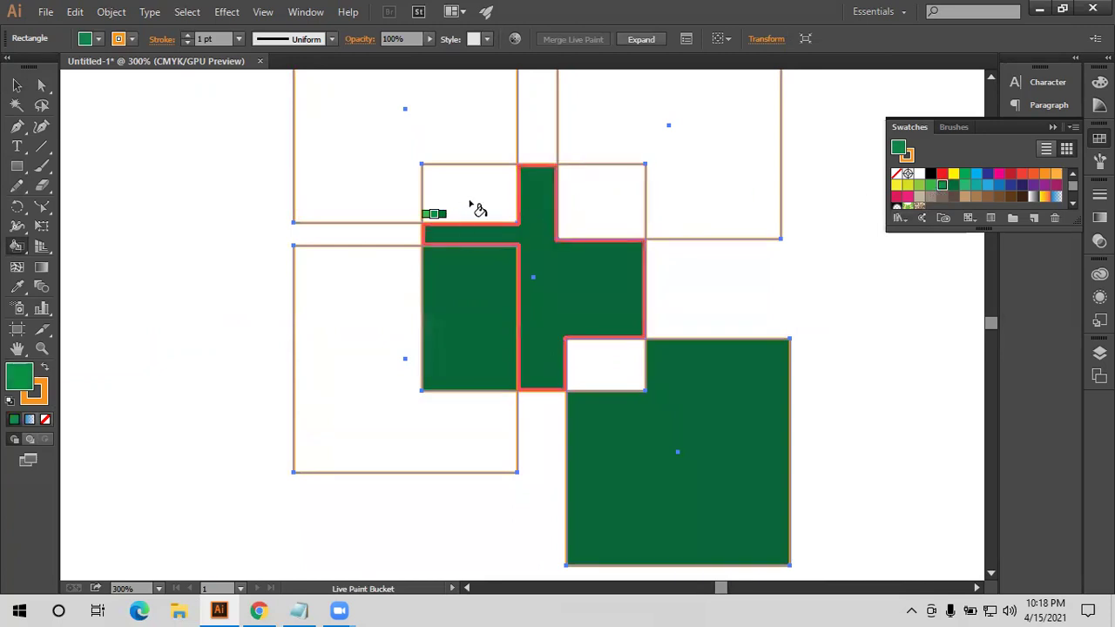
click(474, 204)
scroll(642, 178, up, 1)
click(642, 178)
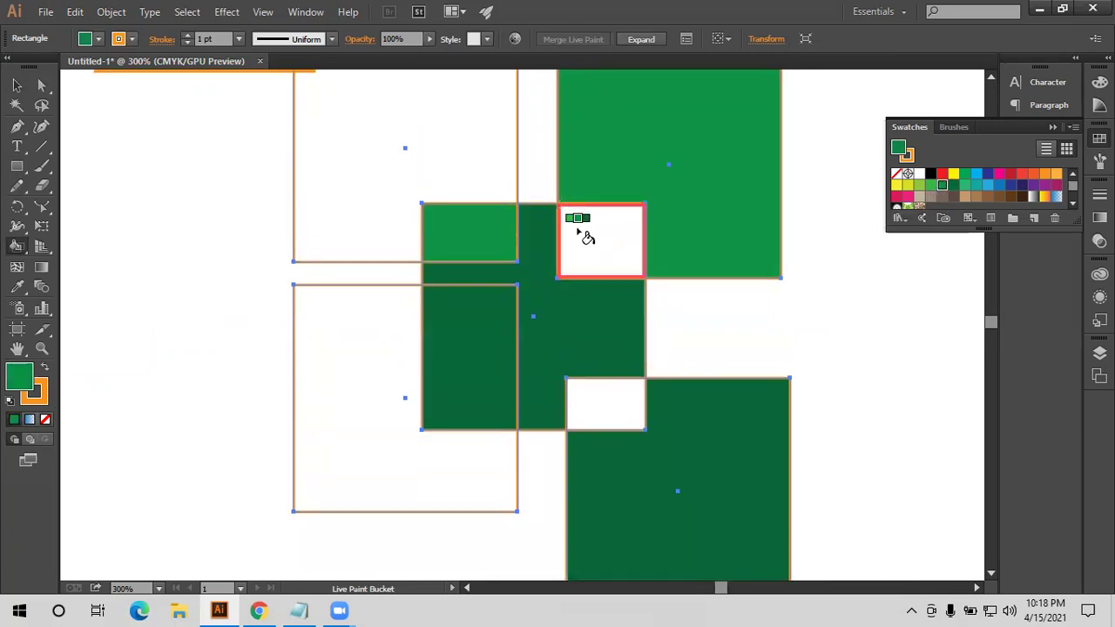
click(617, 236)
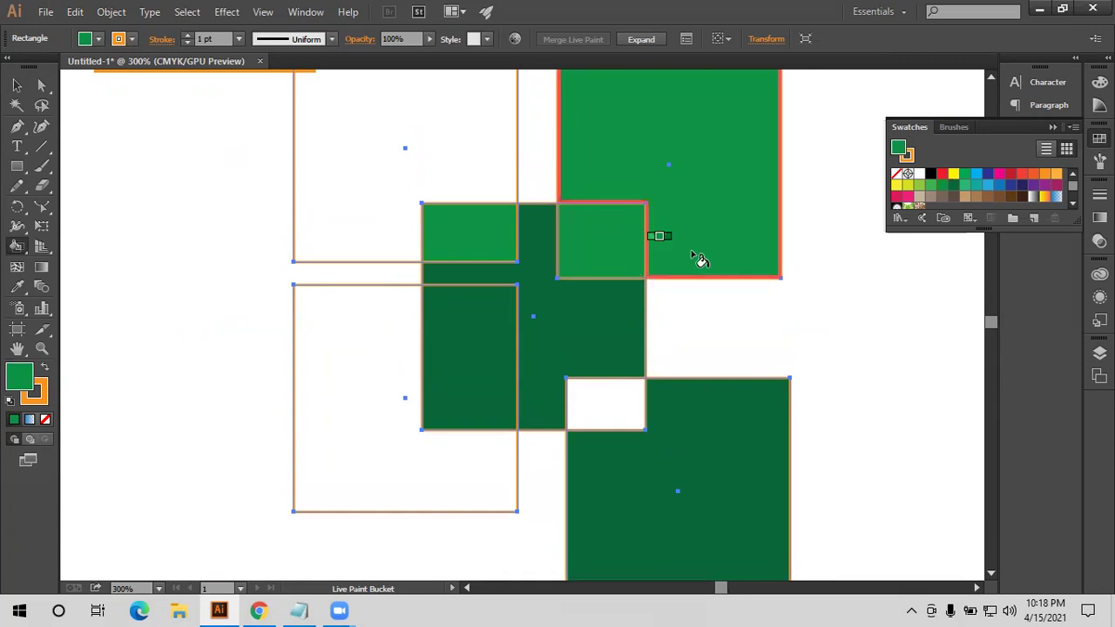
scroll(696, 256, up, 1)
Paint the top-left square, the small right cell and the lower-left square magenta
click(1055, 187)
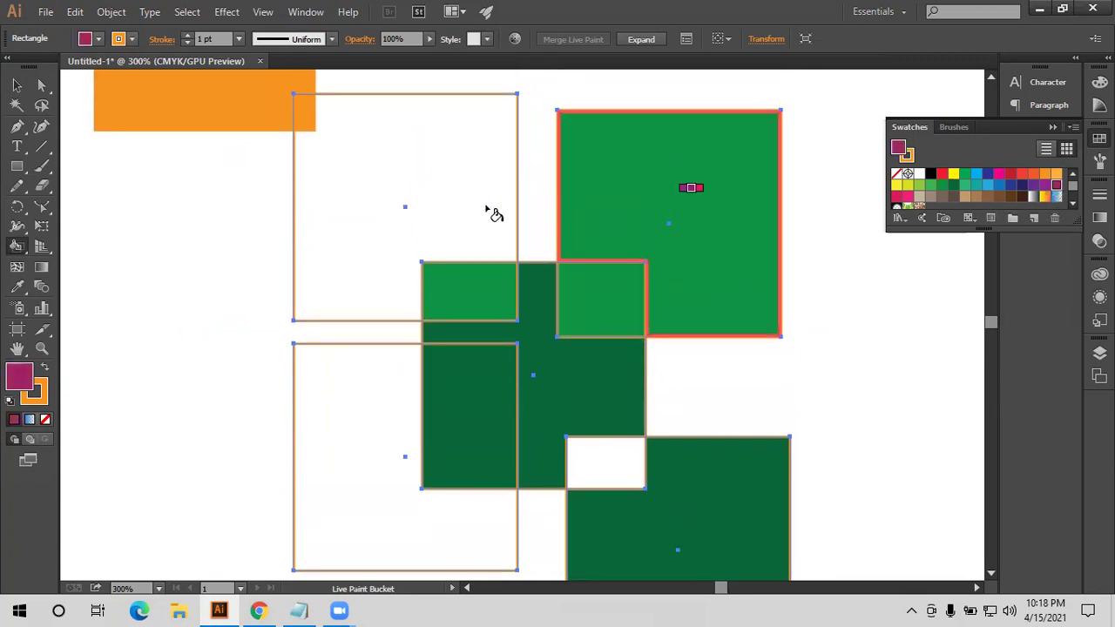
click(457, 207)
scroll(566, 248, down, 1)
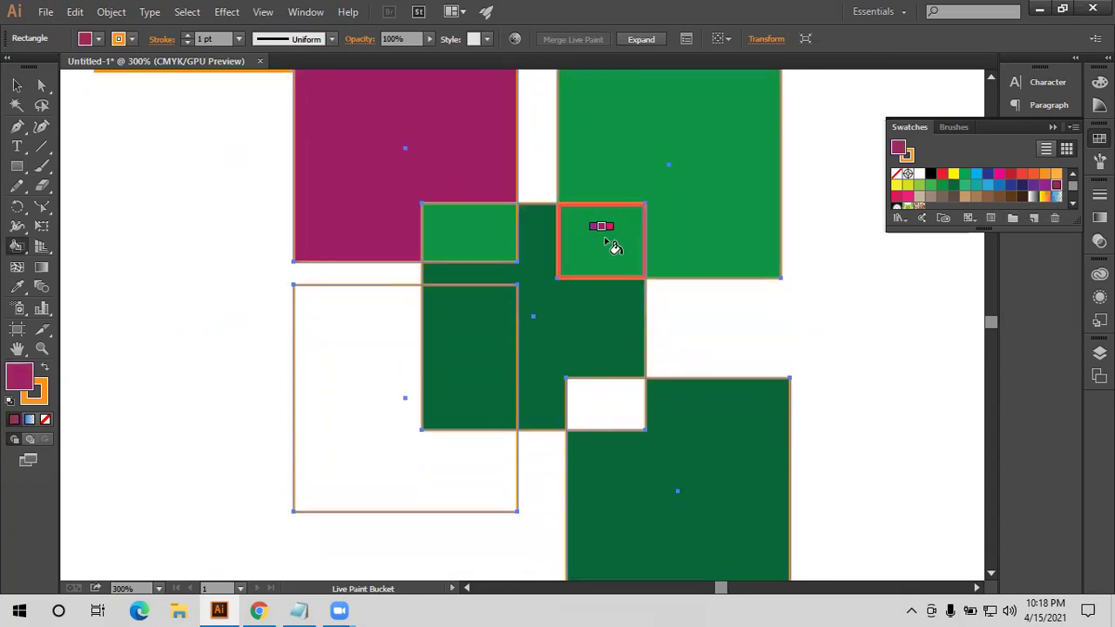
click(613, 248)
scroll(441, 363, down, 1)
click(381, 343)
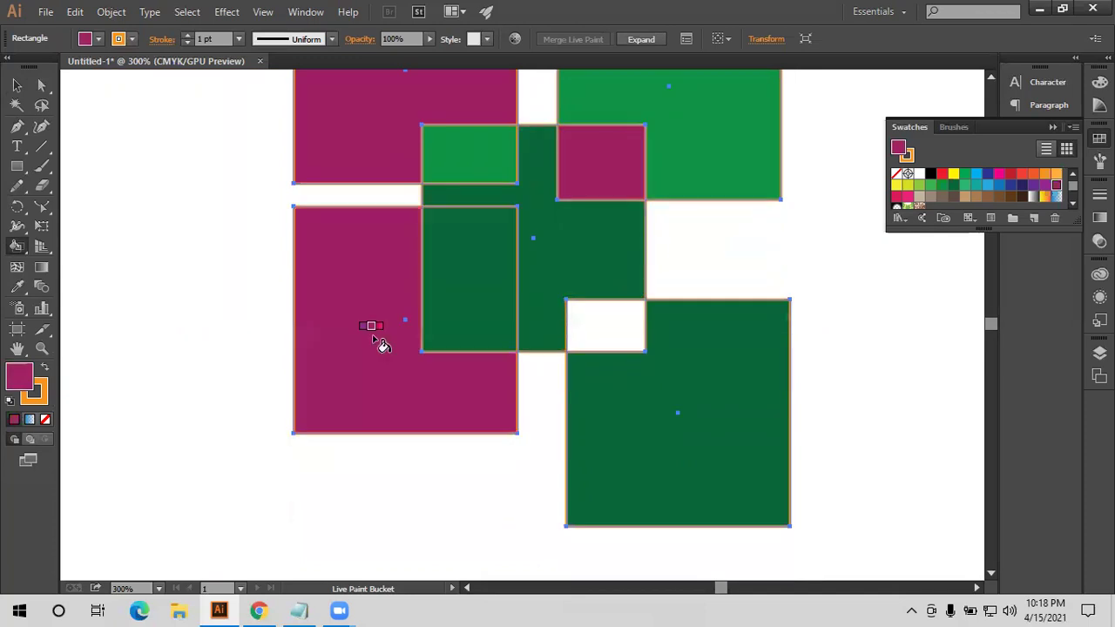
Zoom out to the whole artboard and move the coloured squares group to the right
key(ctrl+1)
click(16, 85)
click(271, 293)
drag(282, 265, 514, 348)
drag(435, 282, 655, 237)
Copy the top orange rectangle lower on the page and make it an orange outline
click(316, 199)
drag(326, 199, 422, 356)
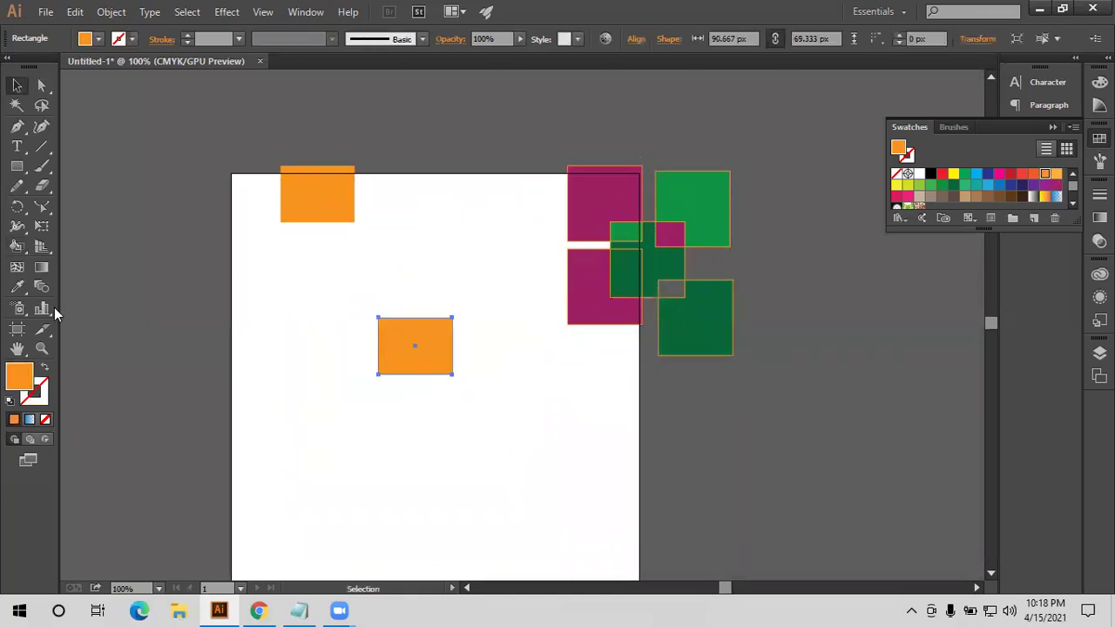
click(44, 368)
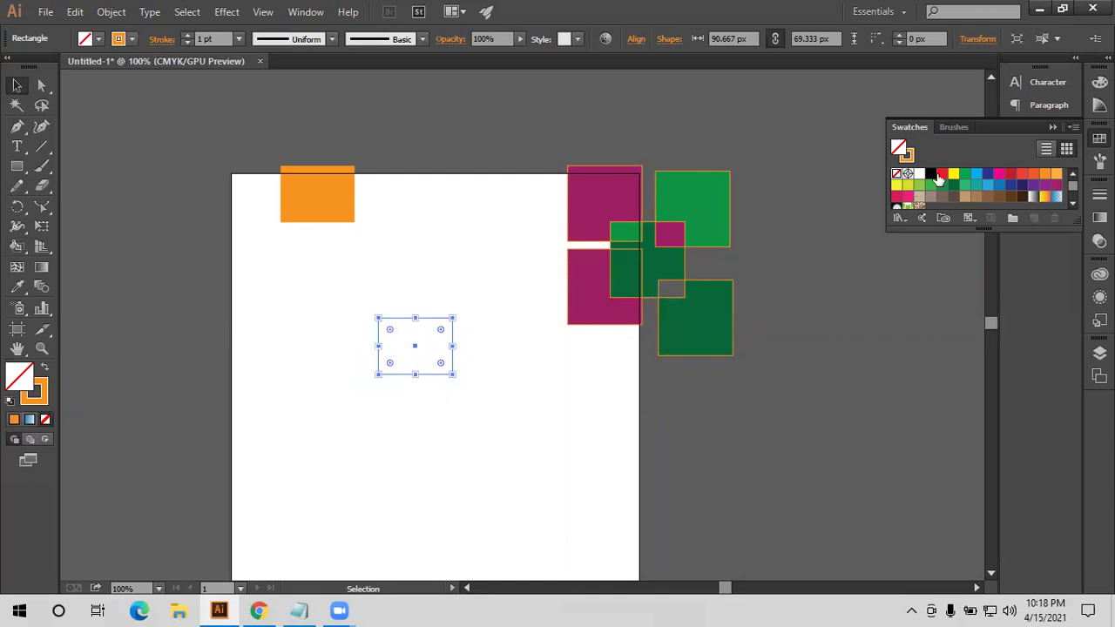
click(422, 326)
scroll(422, 326, up, 2)
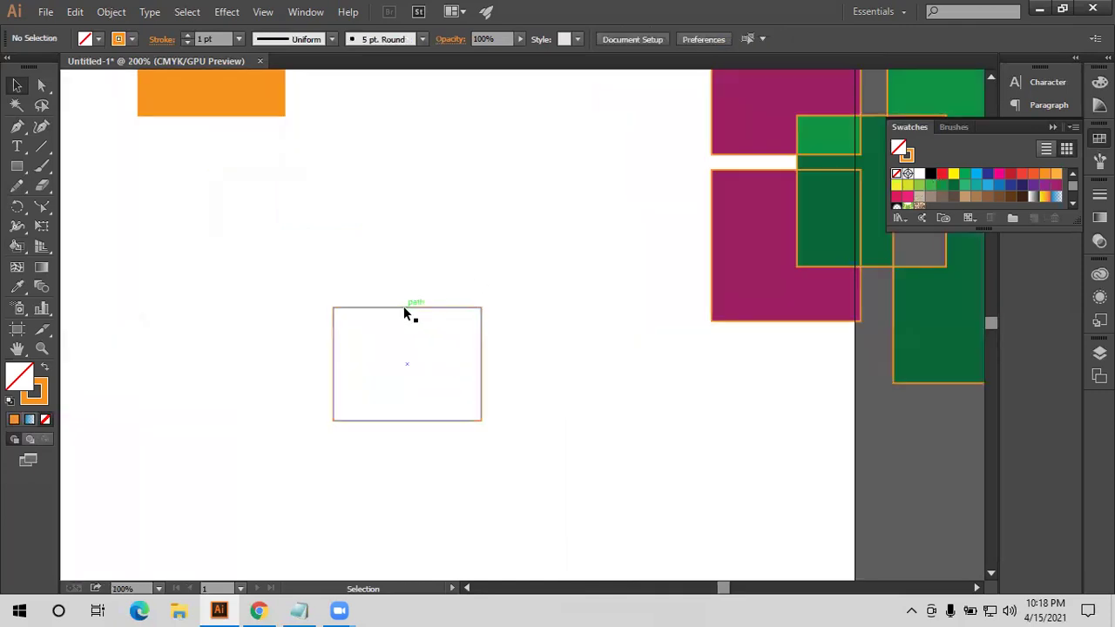
Alt-drag copies upward and then leftward to build a 3×3 grid of rectangles
drag(402, 307, 401, 257)
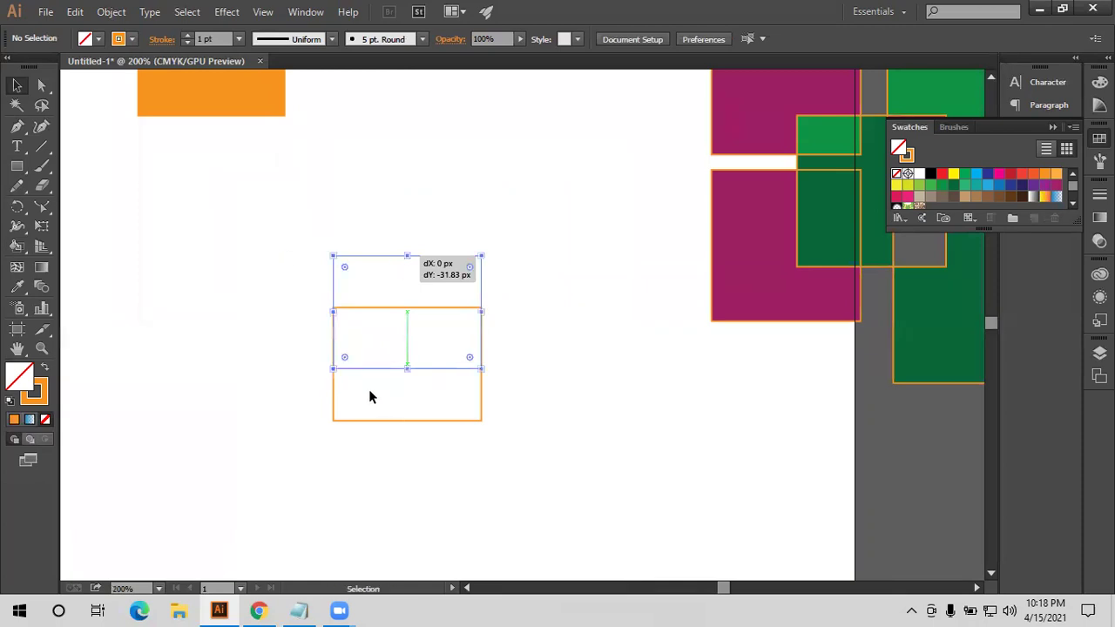
drag(267, 247, 428, 439)
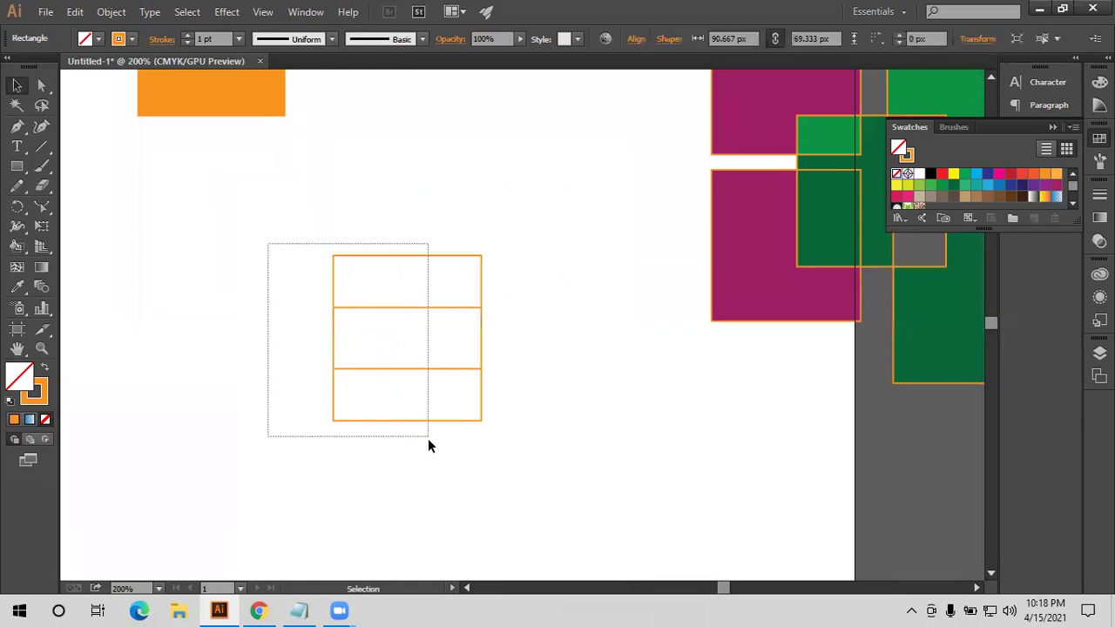
mouse_move(298, 363)
mouse_down()
mouse_move(259, 362)
mouse_move(252, 320)
mouse_up()
drag(485, 489, 501, 496)
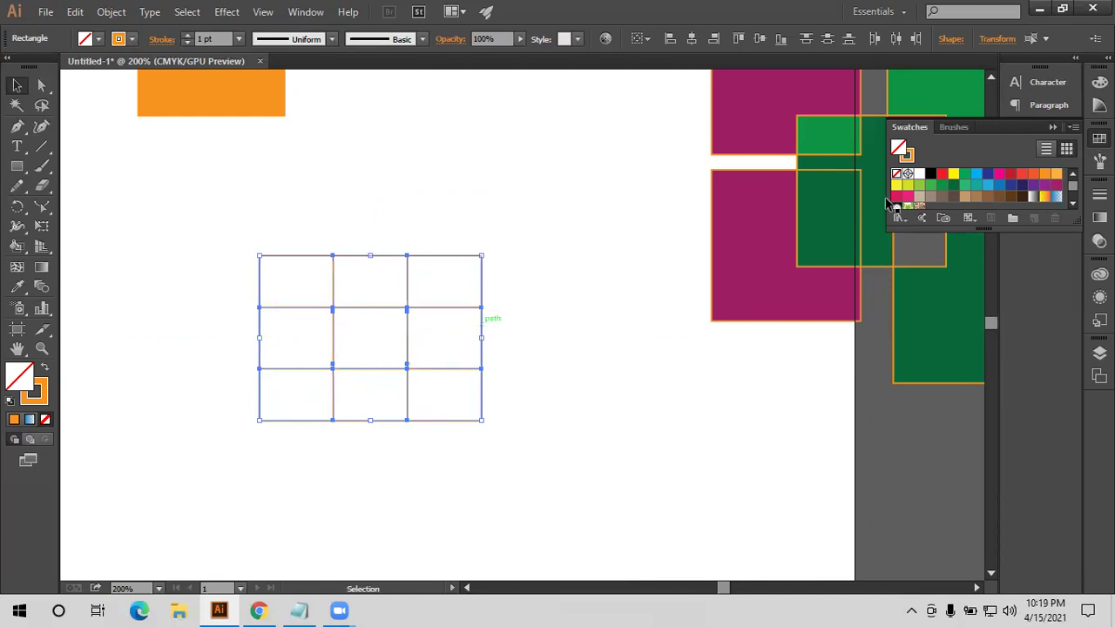
Live Paint the grid: centre yellow, top-right green, middle-right orange-red, bottom-middle dark brown
click(19, 249)
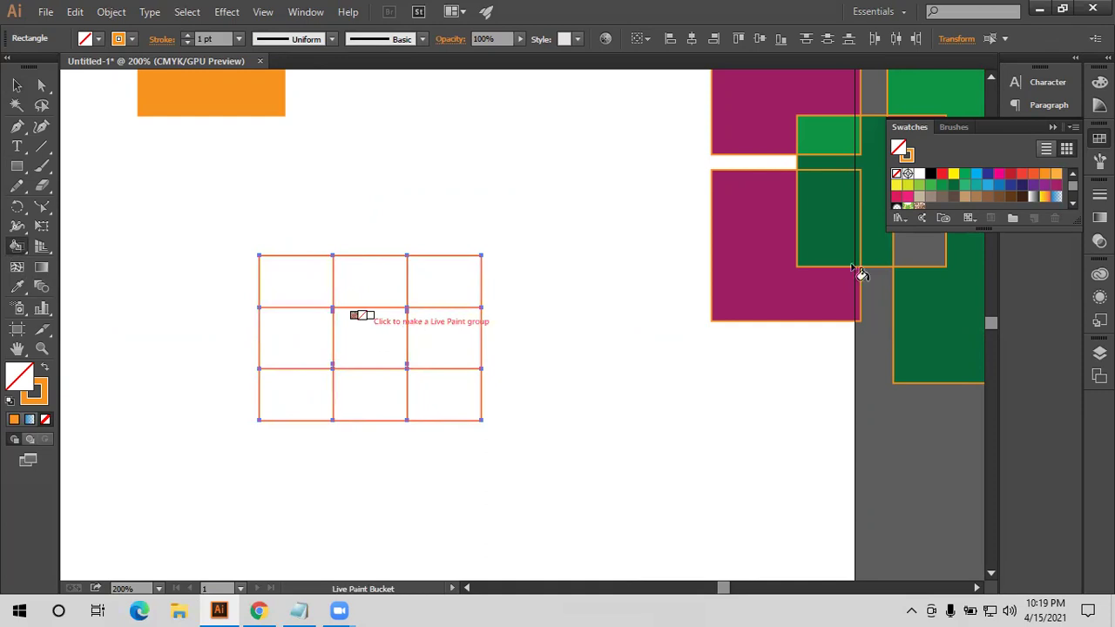
click(954, 175)
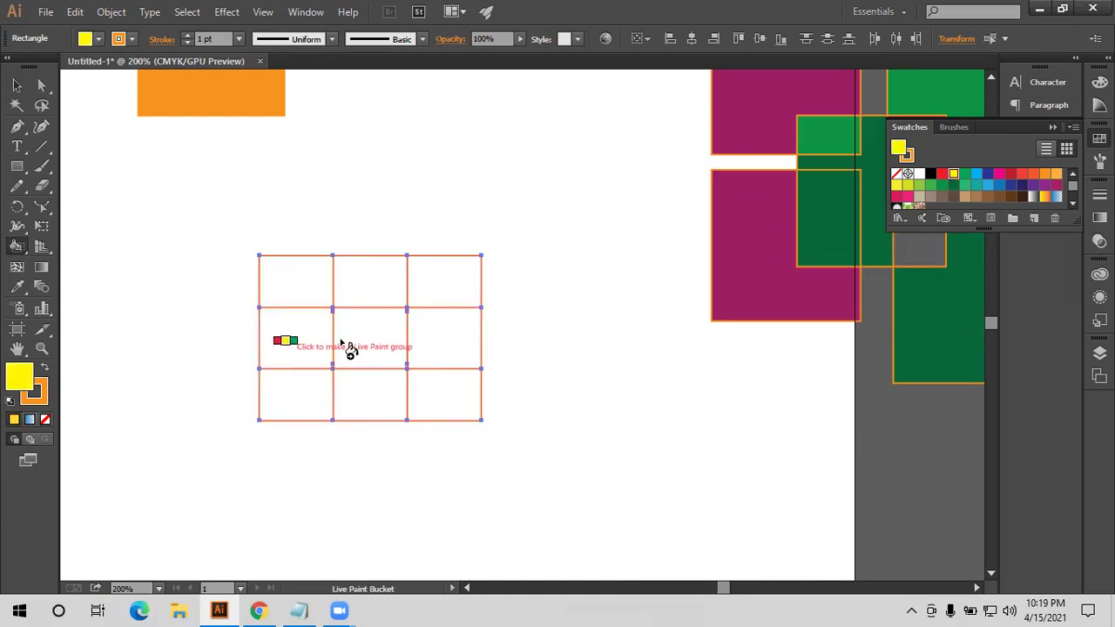
click(384, 335)
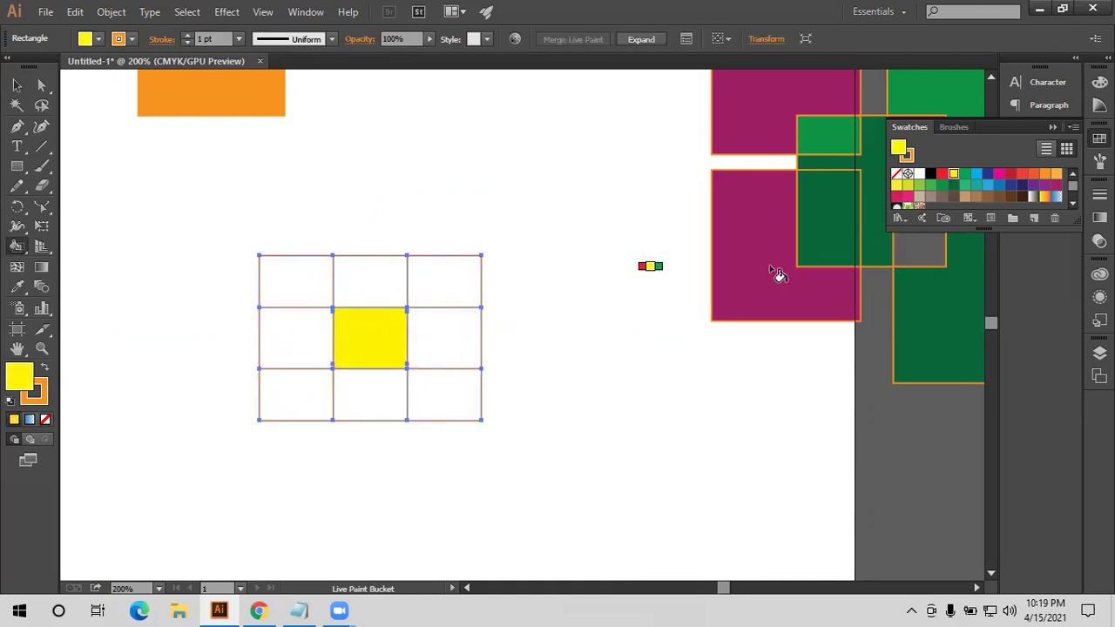
click(965, 177)
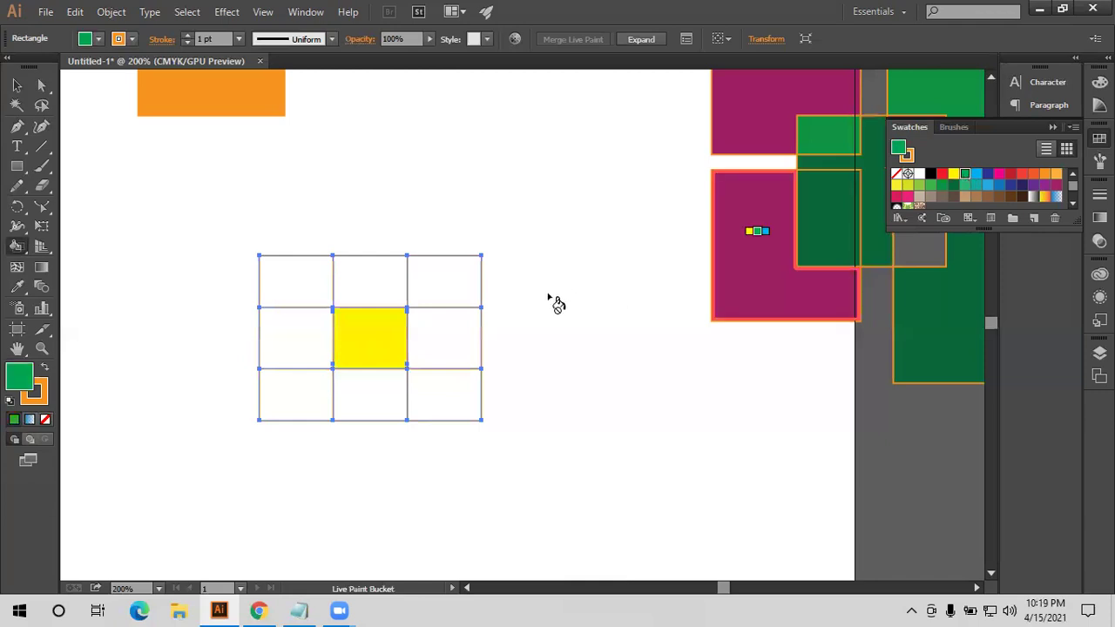
click(459, 276)
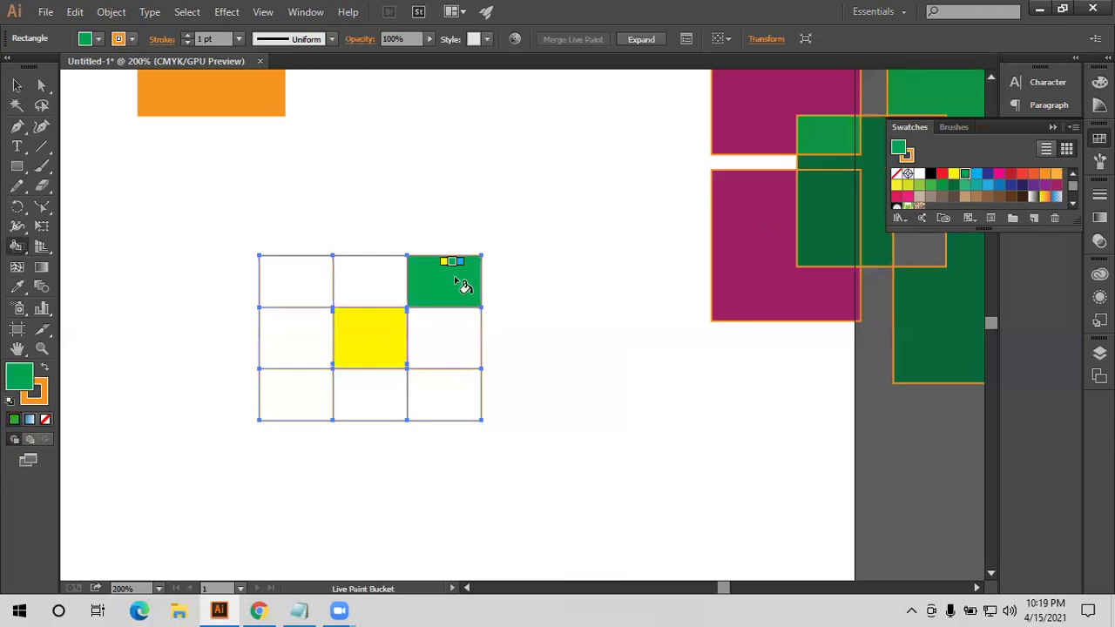
click(1036, 177)
click(454, 346)
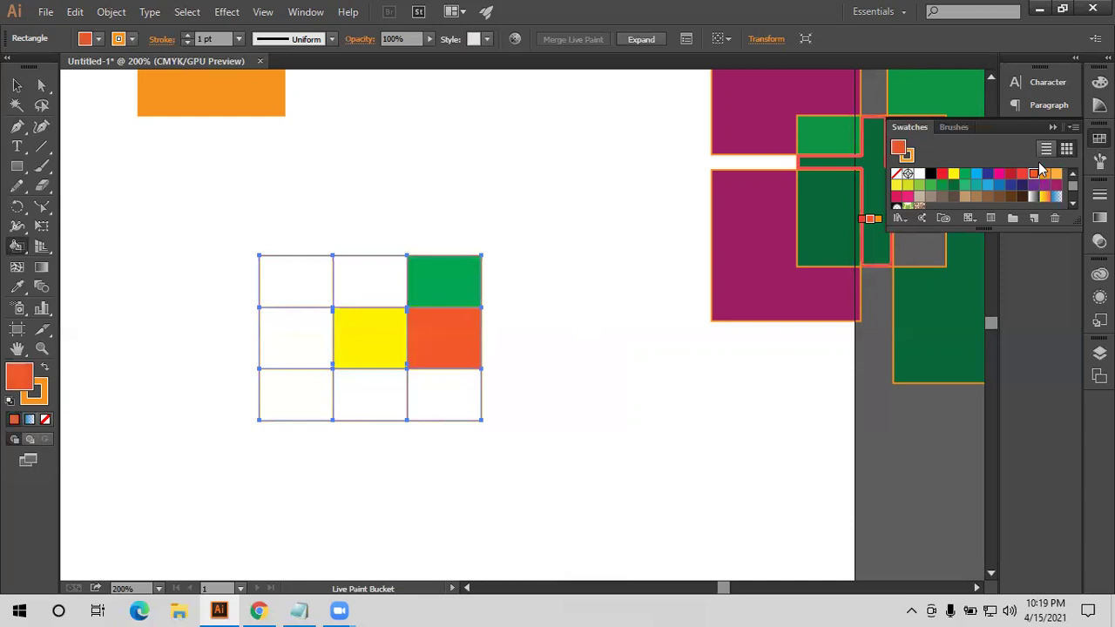
click(1020, 199)
click(369, 396)
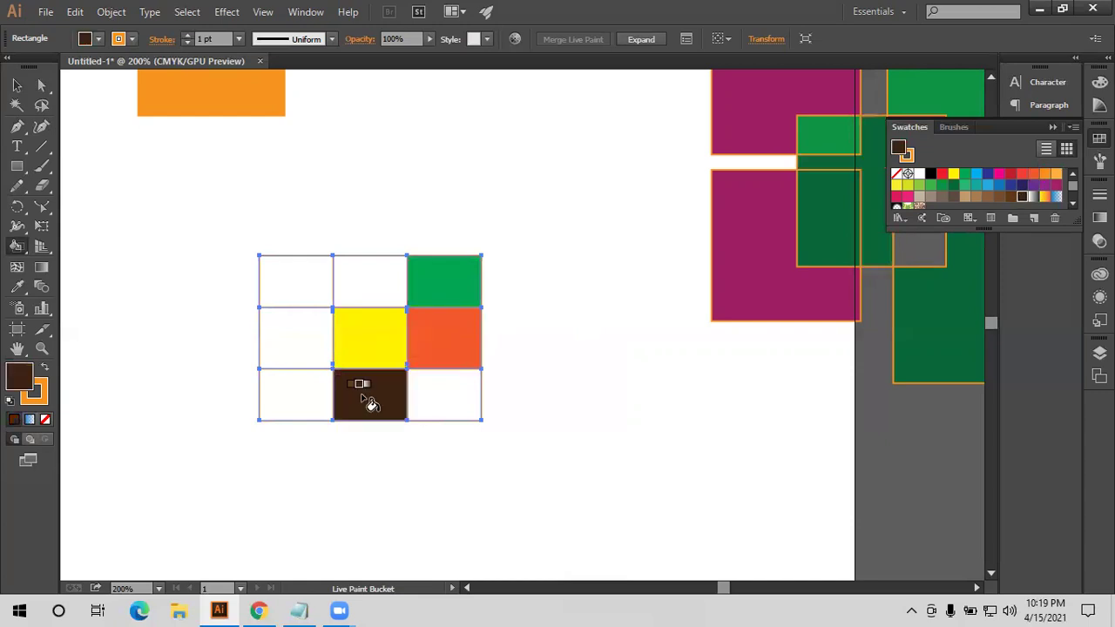
Return to the Selection tool and marquee-select every object on the artboard
click(16, 85)
click(379, 267)
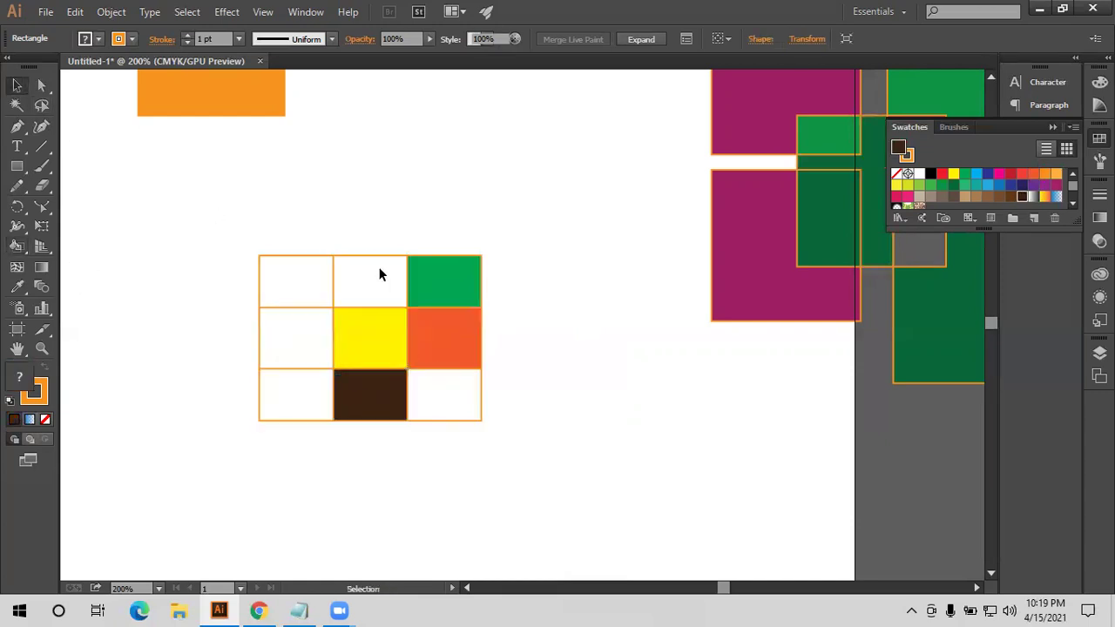
scroll(379, 267, down, 2)
drag(379, 267, 430, 316)
drag(270, 170, 861, 440)
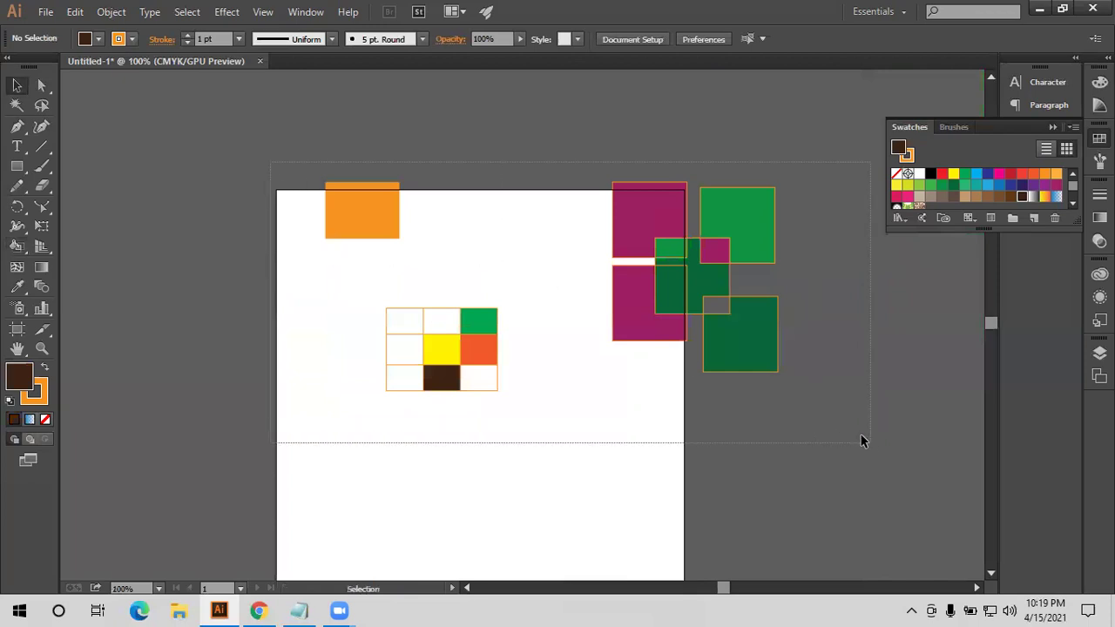
Delete all shapes and place Motu-Patlu-relaxing from the Class 12 folder
key(Delete)
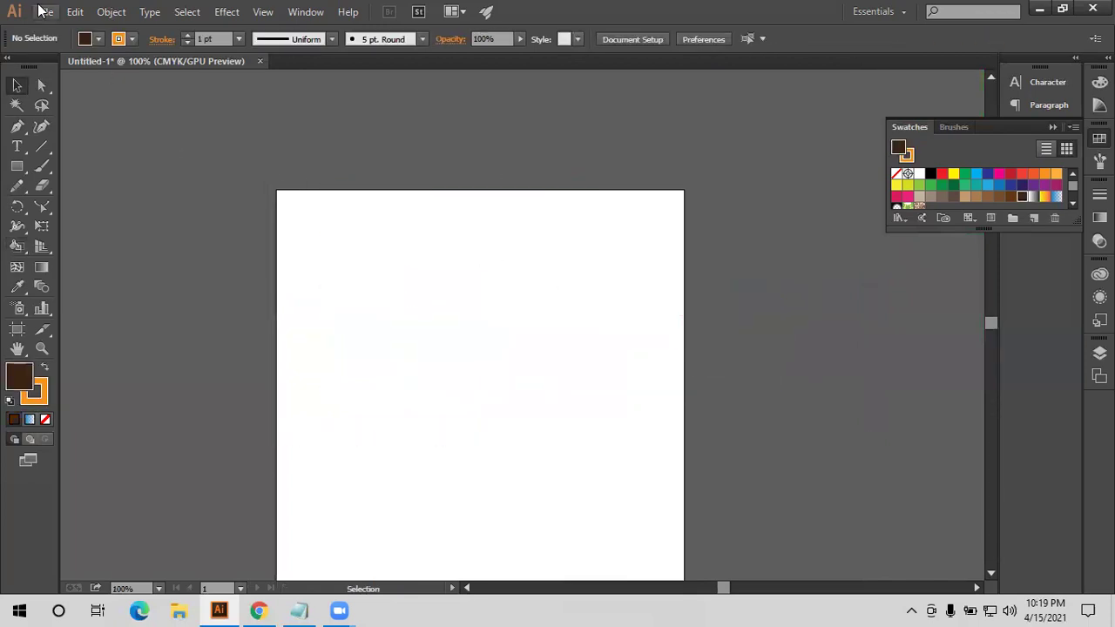
click(42, 11)
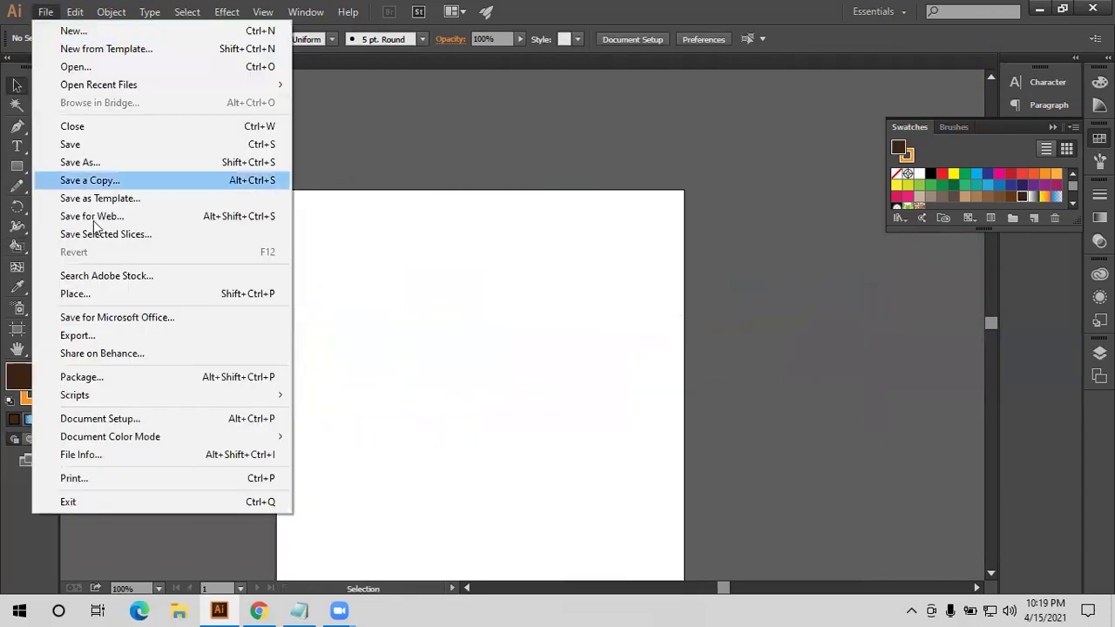
click(96, 295)
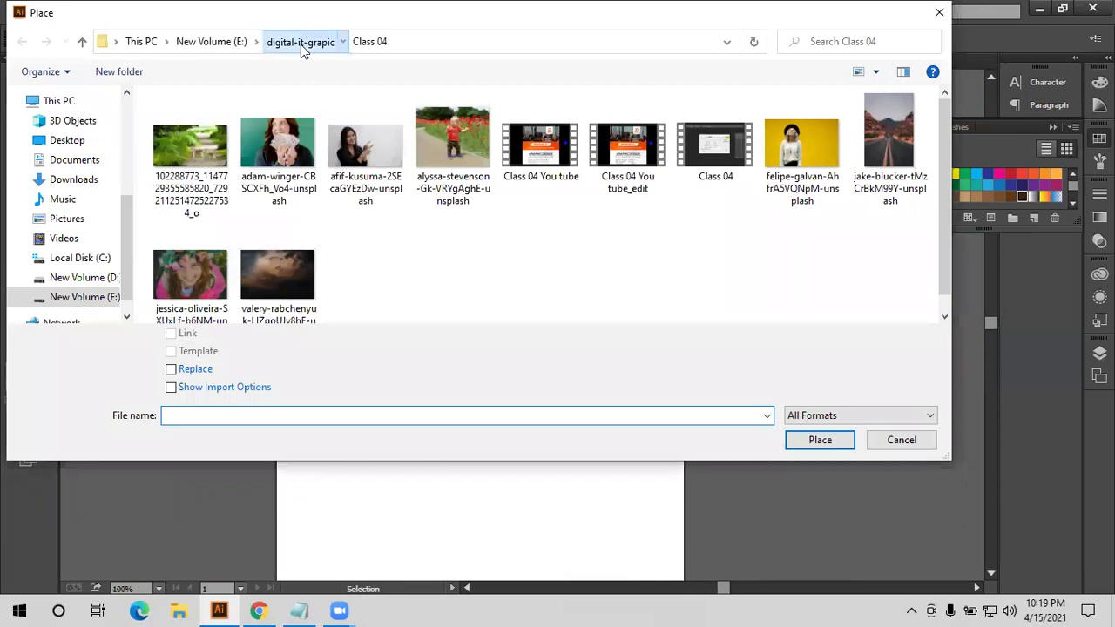
click(300, 42)
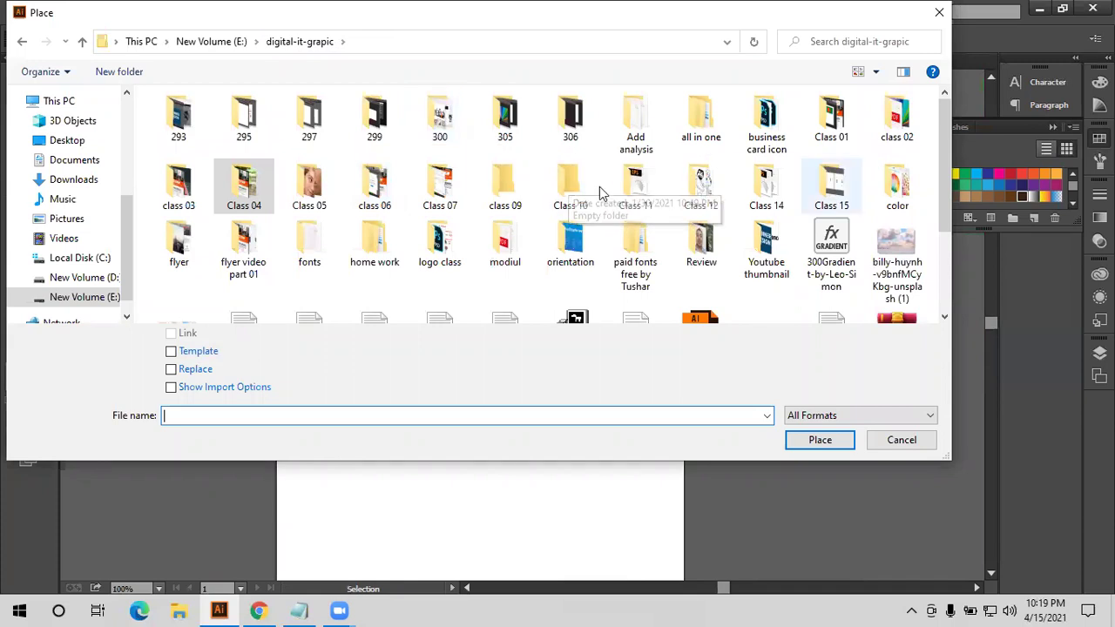
click(701, 185)
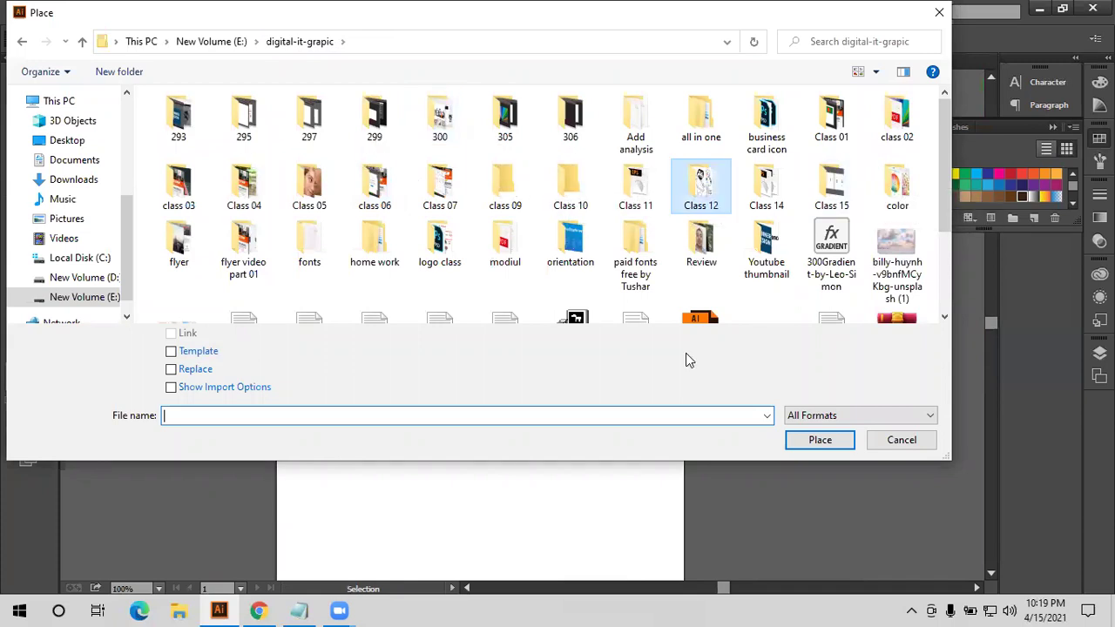
click(819, 440)
double_click(368, 139)
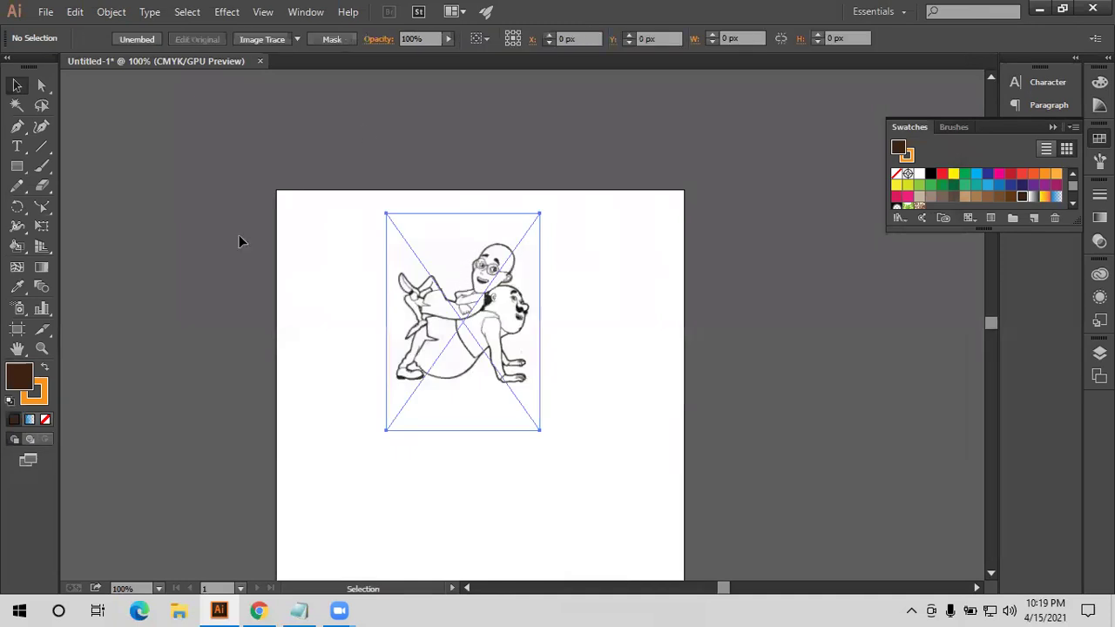
Zoom in, select the placed cartoon image and embed it
click(308, 342)
key(ctrl+plus)
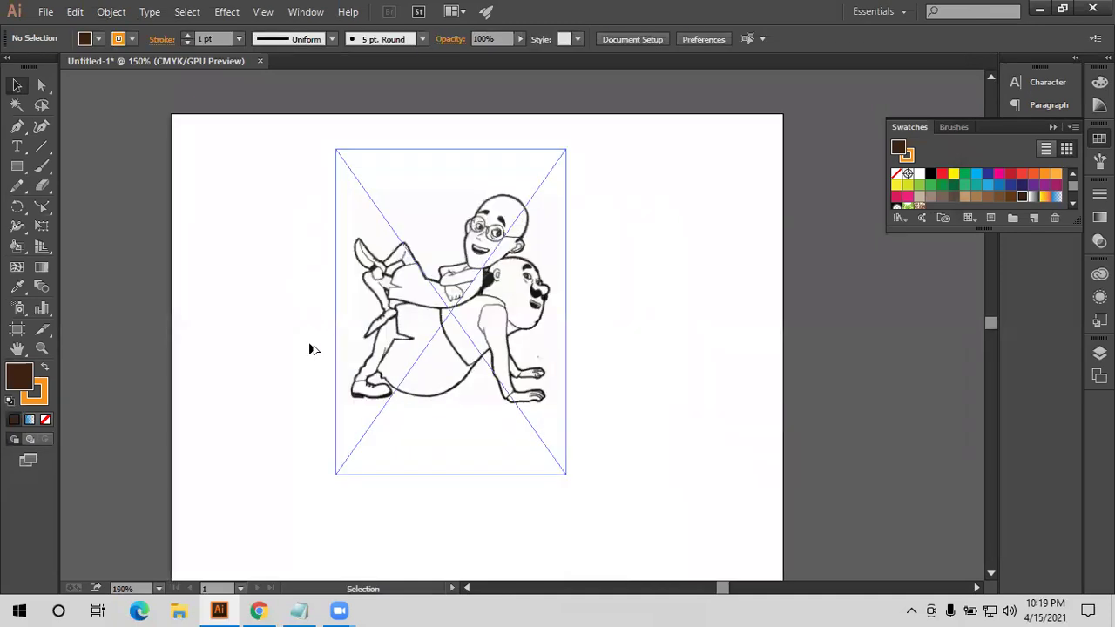
click(548, 309)
click(264, 39)
Zoom out to view the whole image and browse the Image Trace presets without applying one
scroll(420, 275, up, 3)
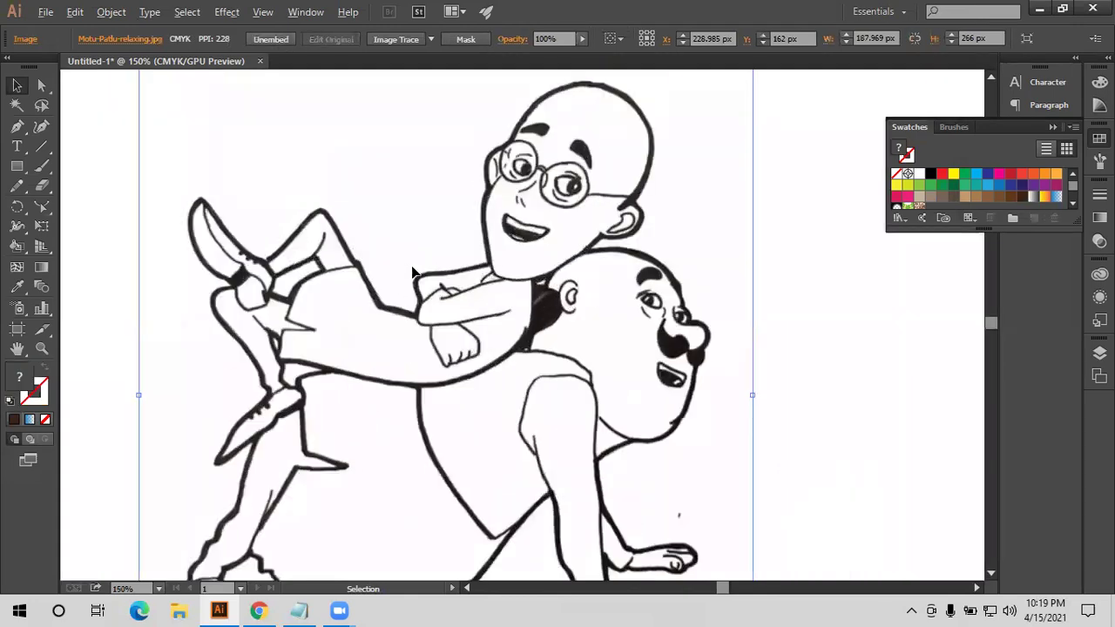
scroll(413, 273, up, 2)
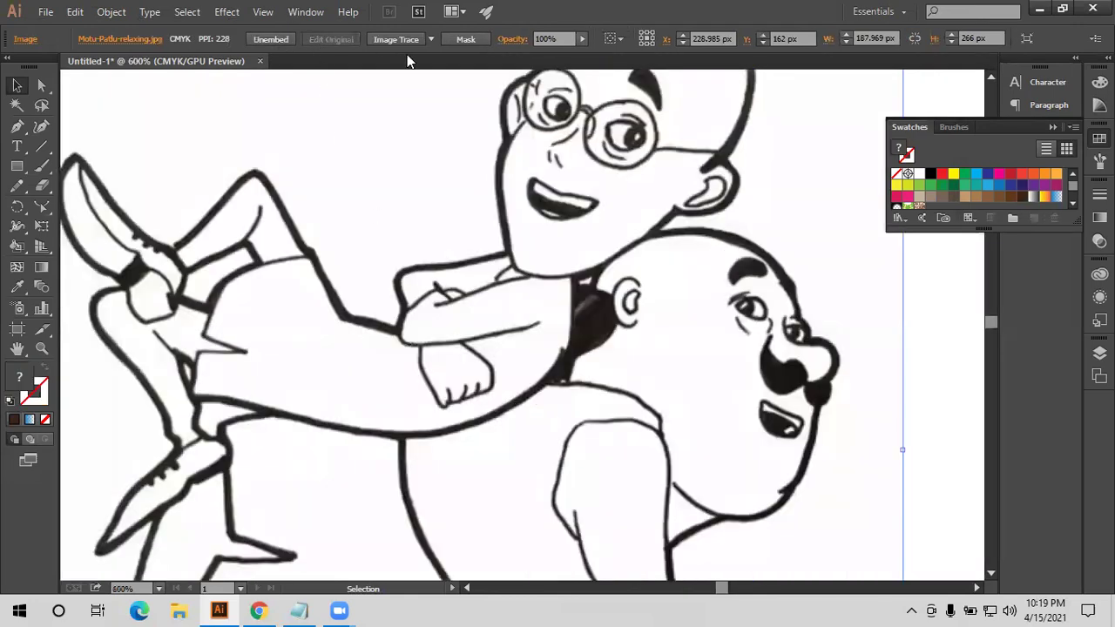
key(ctrl+minus)
key(ctrl+minus)
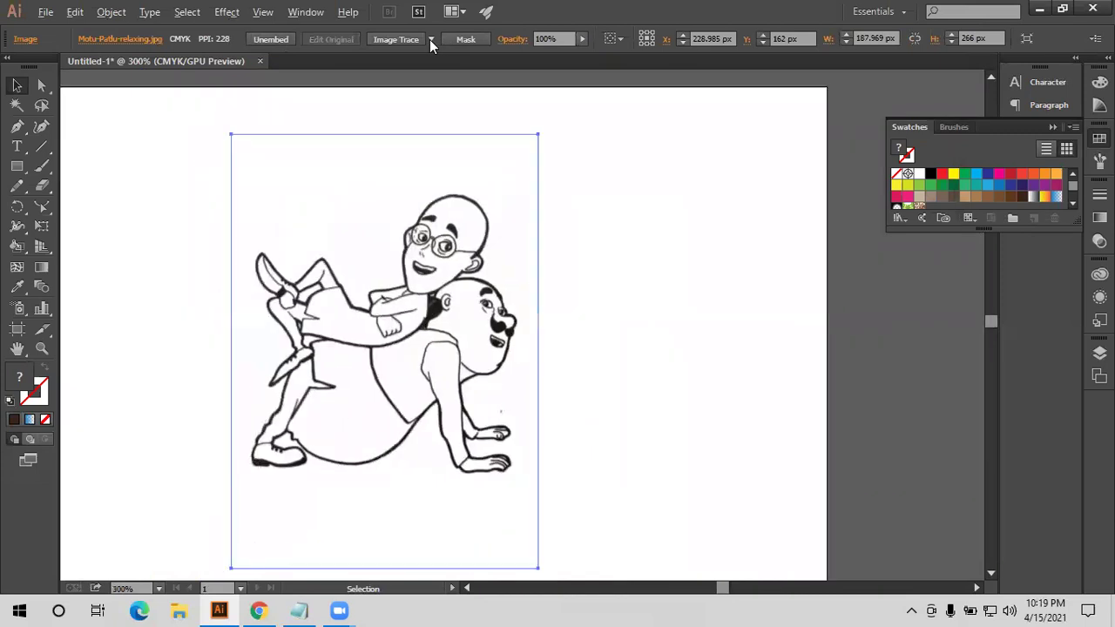
key(ctrl+minus)
key(ctrl+minus)
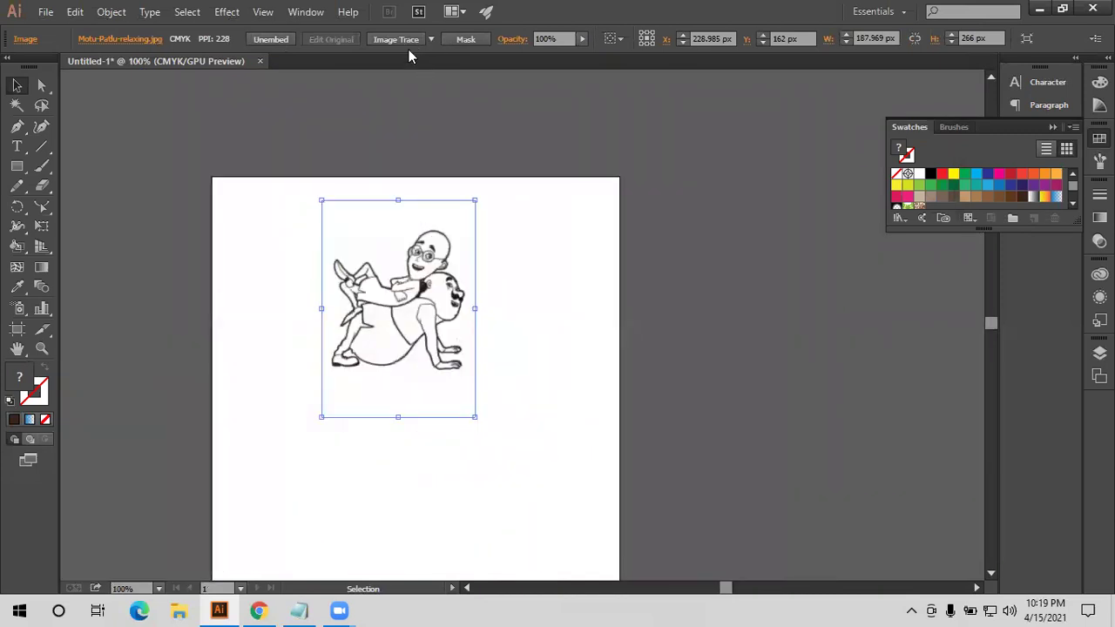
click(431, 39)
click(467, 97)
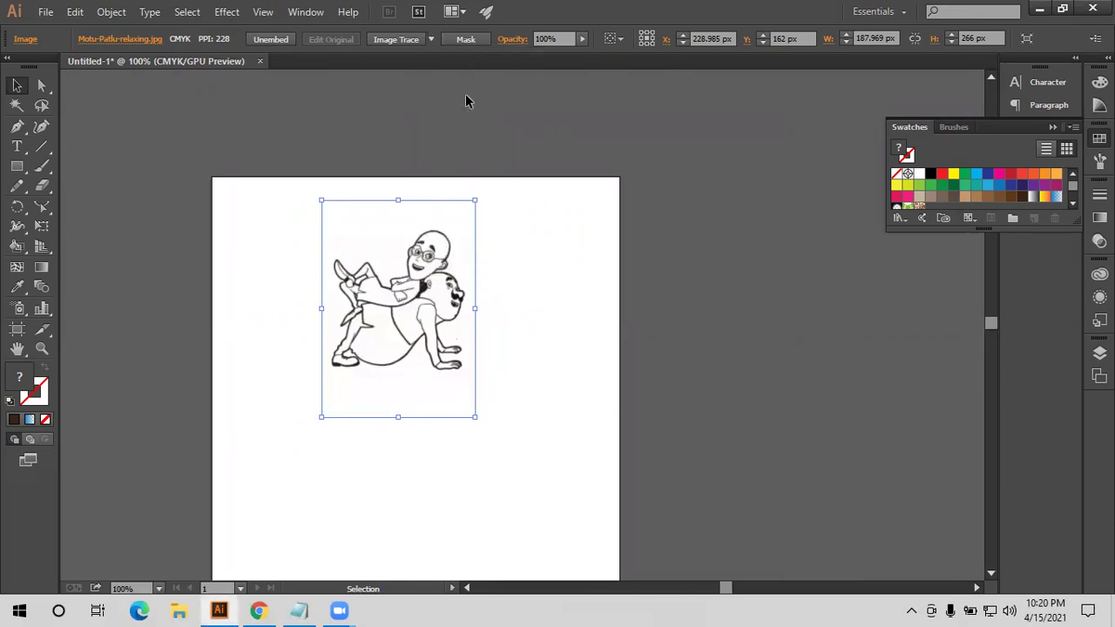
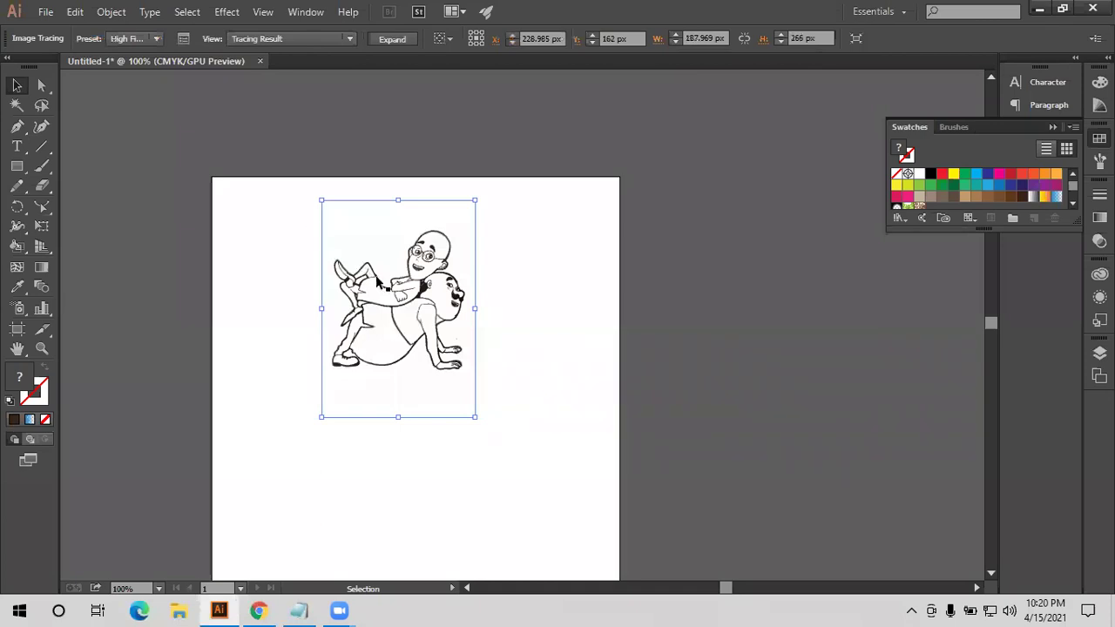
Select the traced cartoon and expand it into editable vector paths
key(ctrl+shift+a)
scroll(396, 303, up, 2)
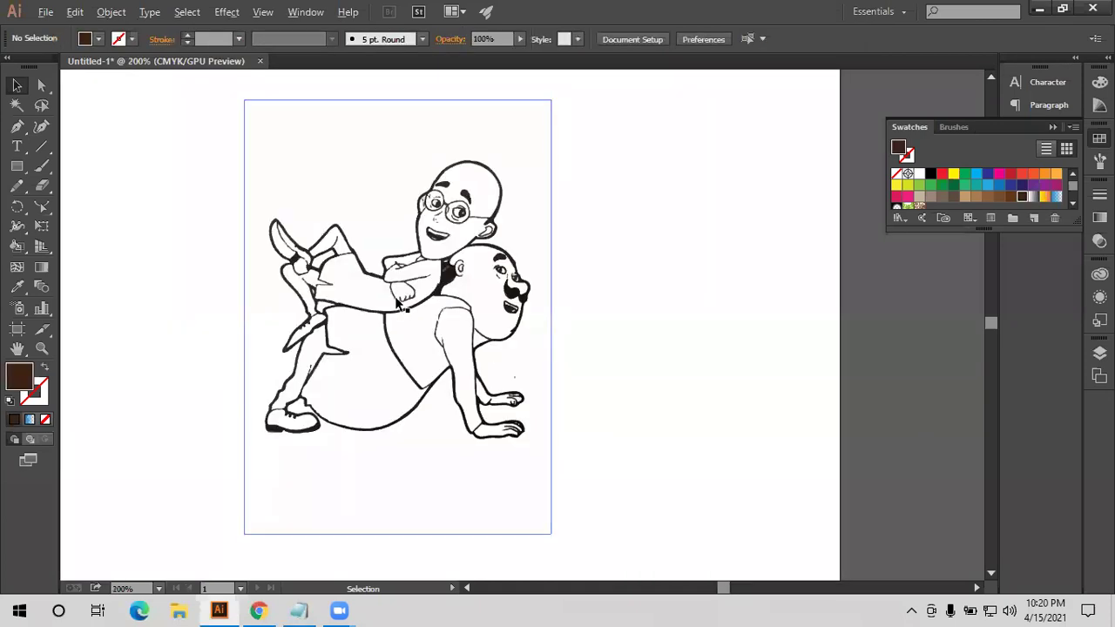
scroll(396, 303, up, 1)
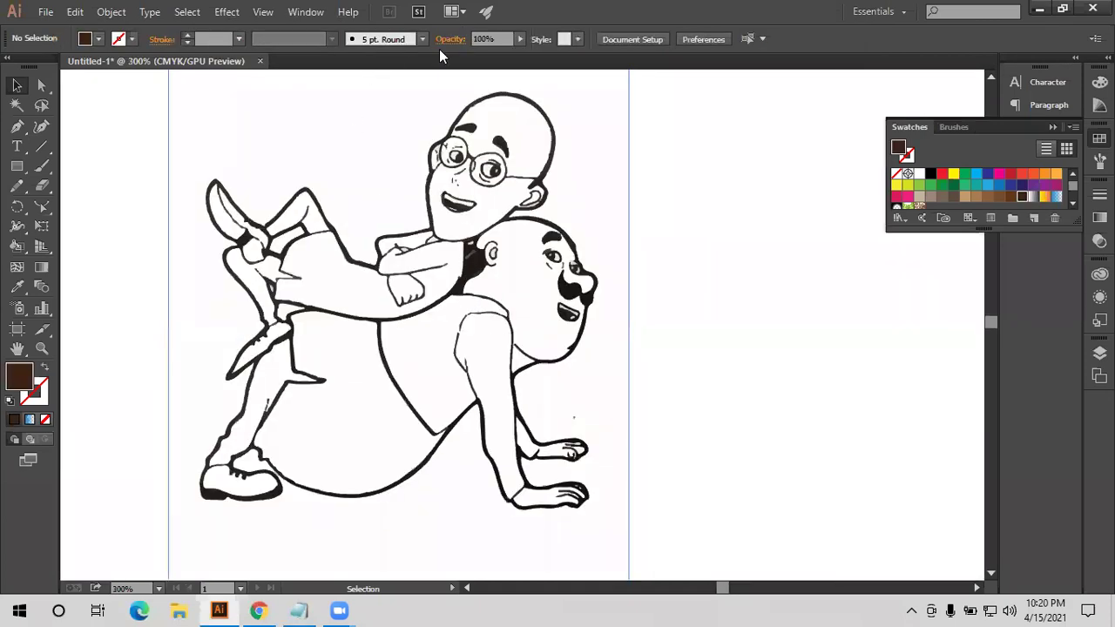
key(ctrl+a)
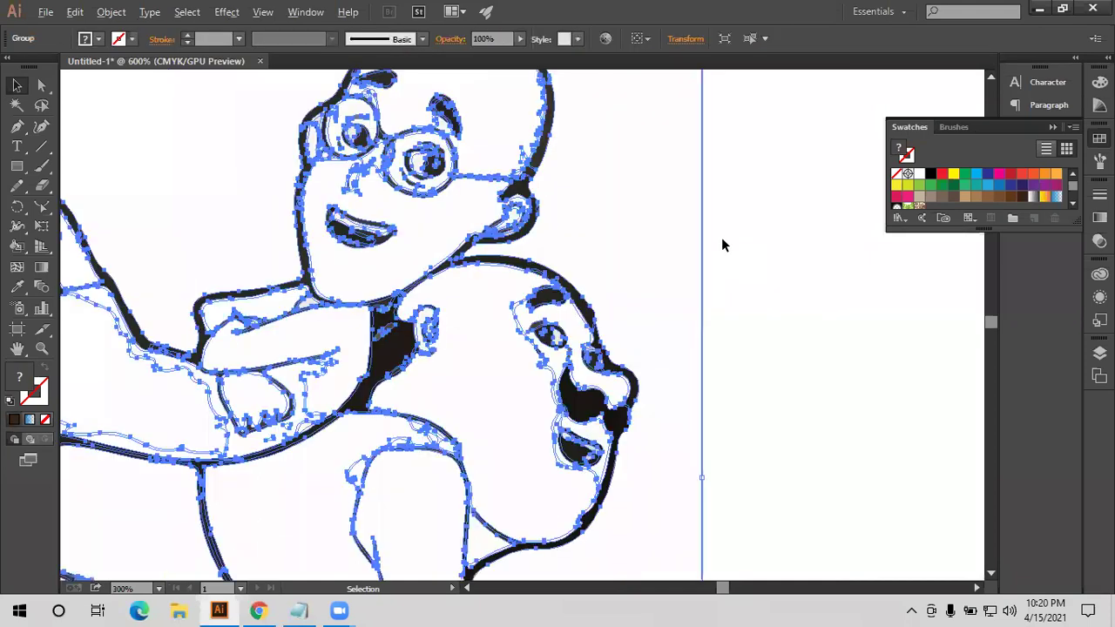
click(436, 215)
Zoom in and out to inspect the expanded cartoon's stroke outlines
alt+scroll(437, 221, up, 3)
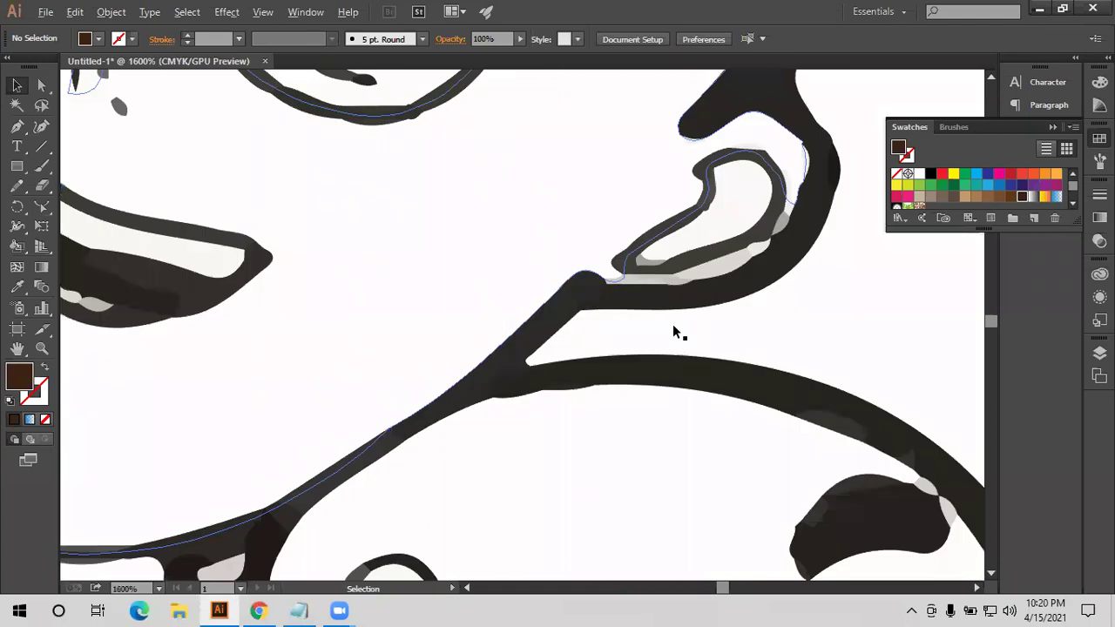
alt+scroll(662, 322, down, 2)
alt+scroll(663, 322, down, 2)
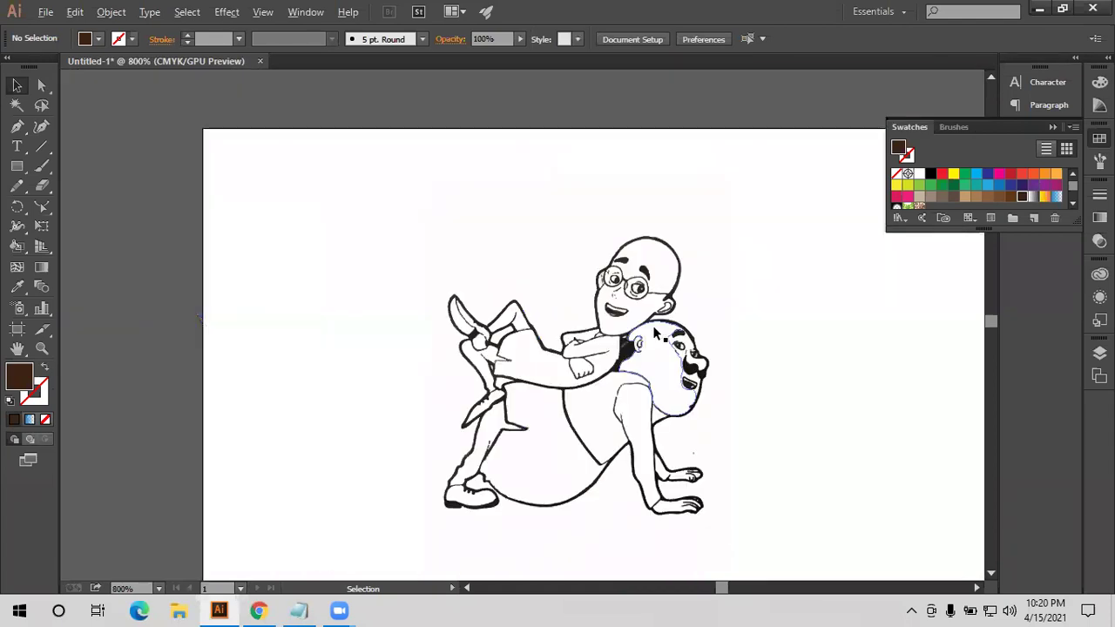
alt+scroll(557, 183, up, 5)
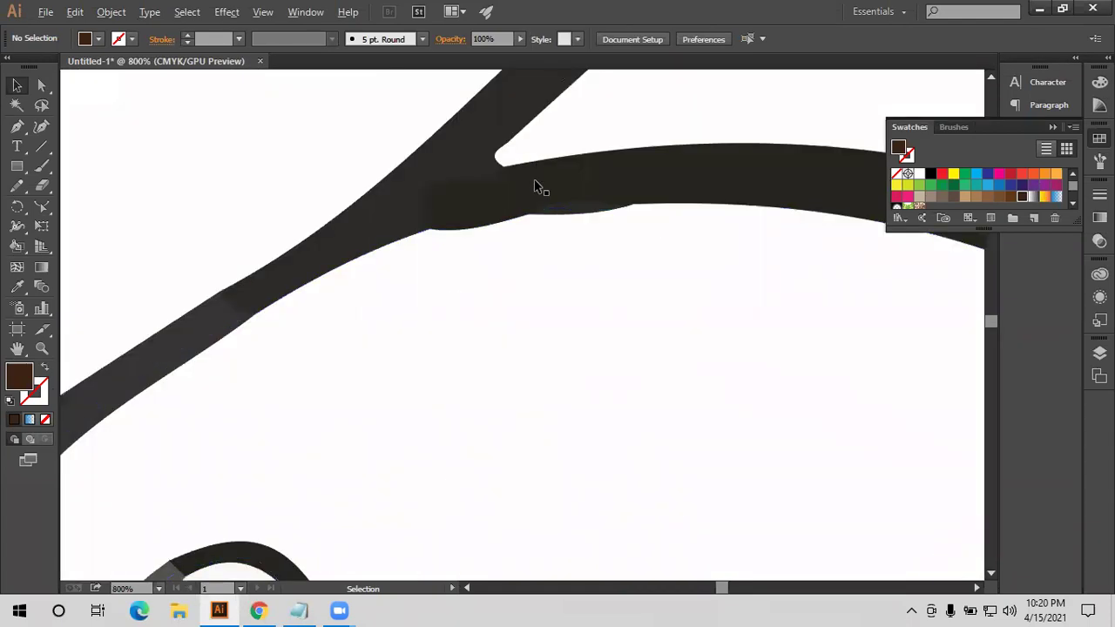
alt+scroll(537, 187, up, 10)
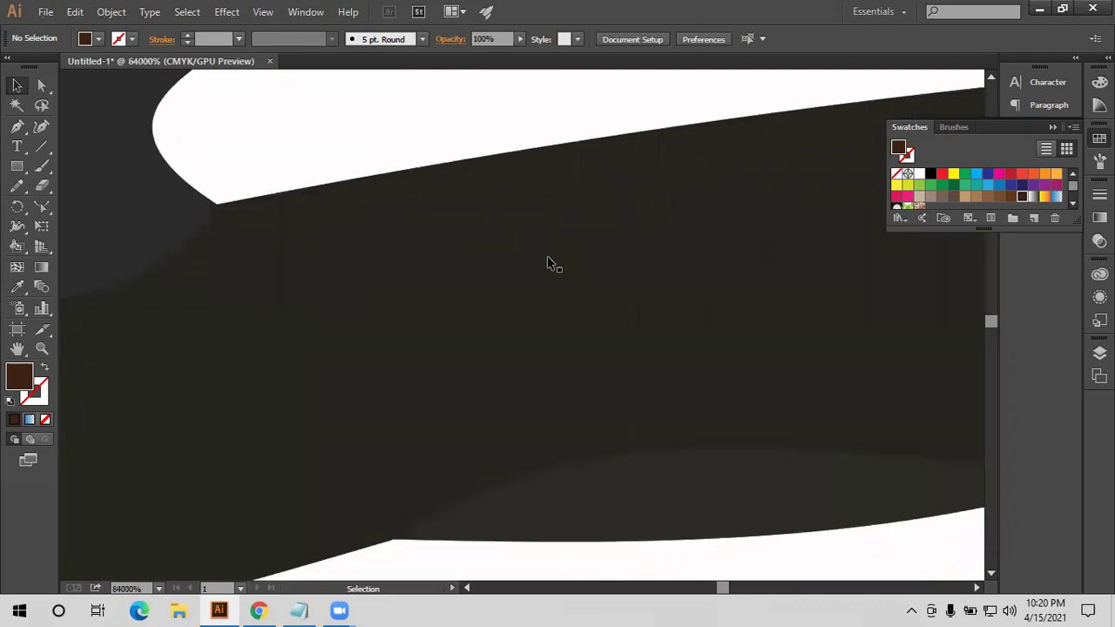
alt+scroll(548, 260, down, 10)
alt+scroll(758, 236, down, 5)
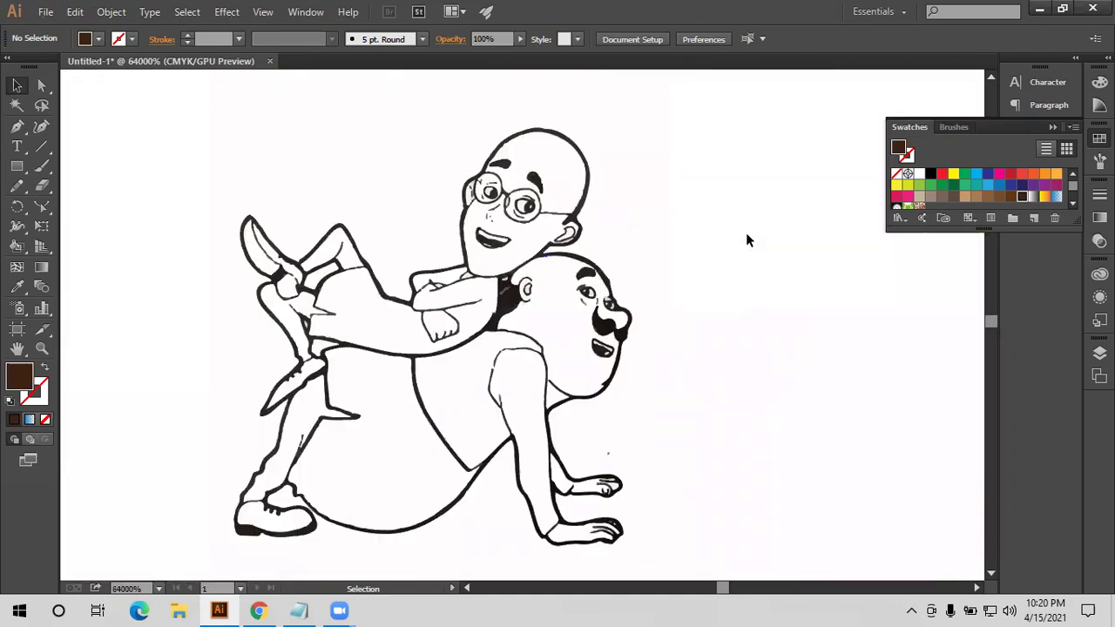
alt+scroll(795, 219, down, 2)
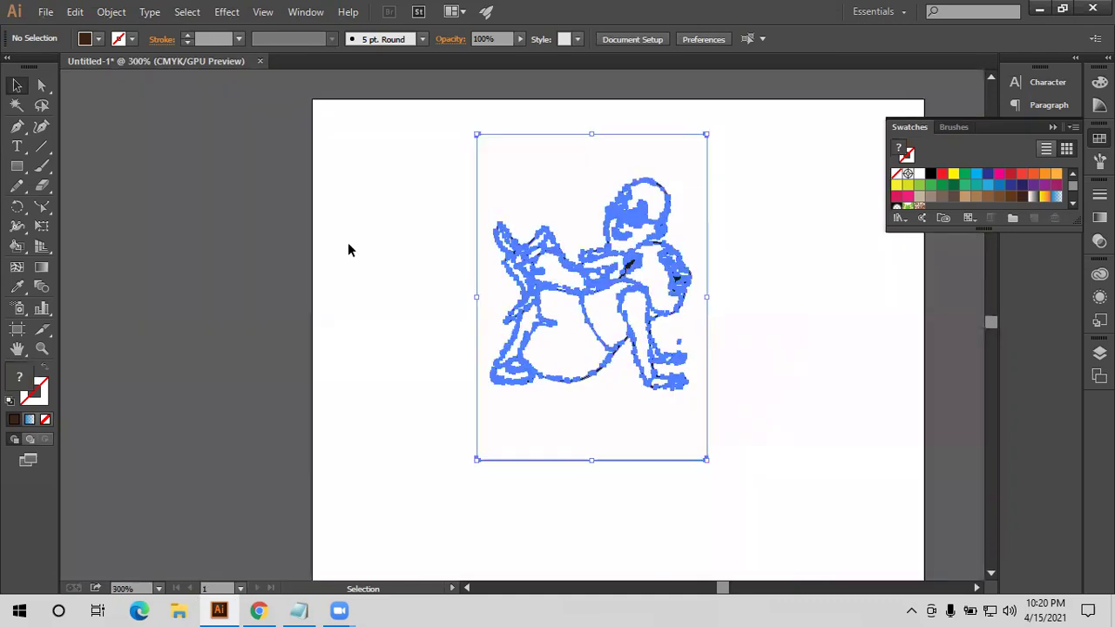
Make the cartoon a Live Paint group and fill the lower body brown, the back and head red
click(16, 247)
alt+click(582, 355)
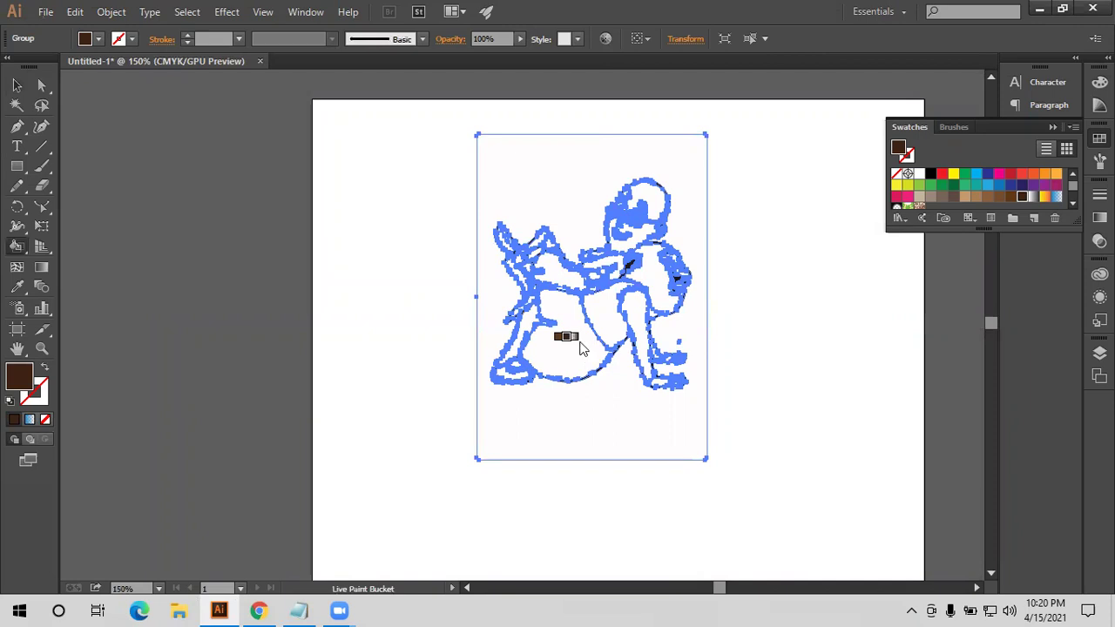
click(580, 345)
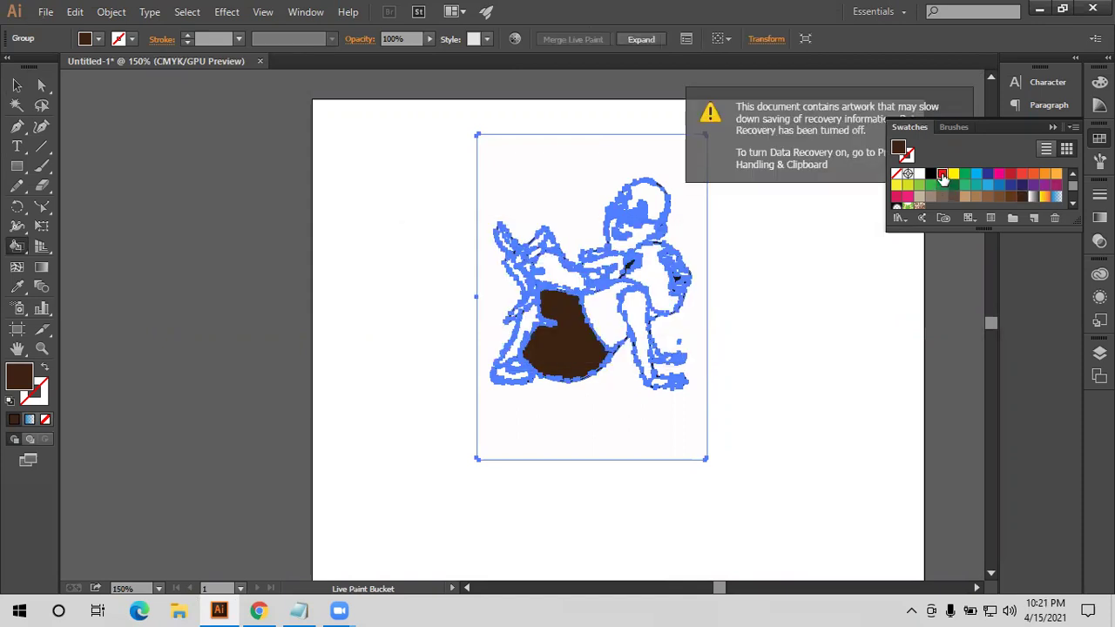
click(942, 175)
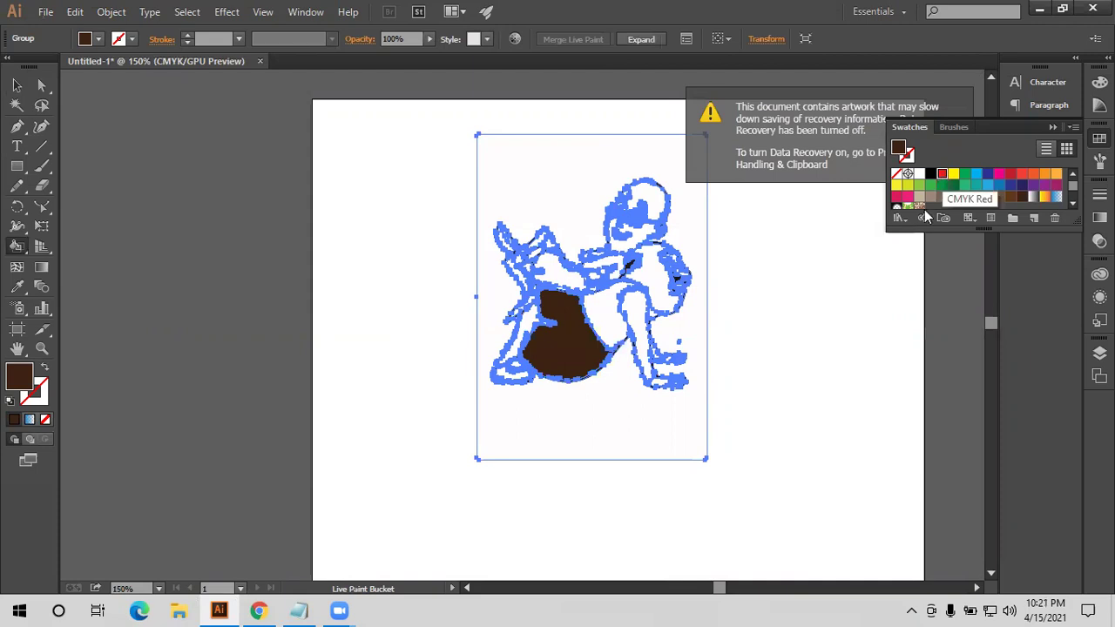
click(616, 319)
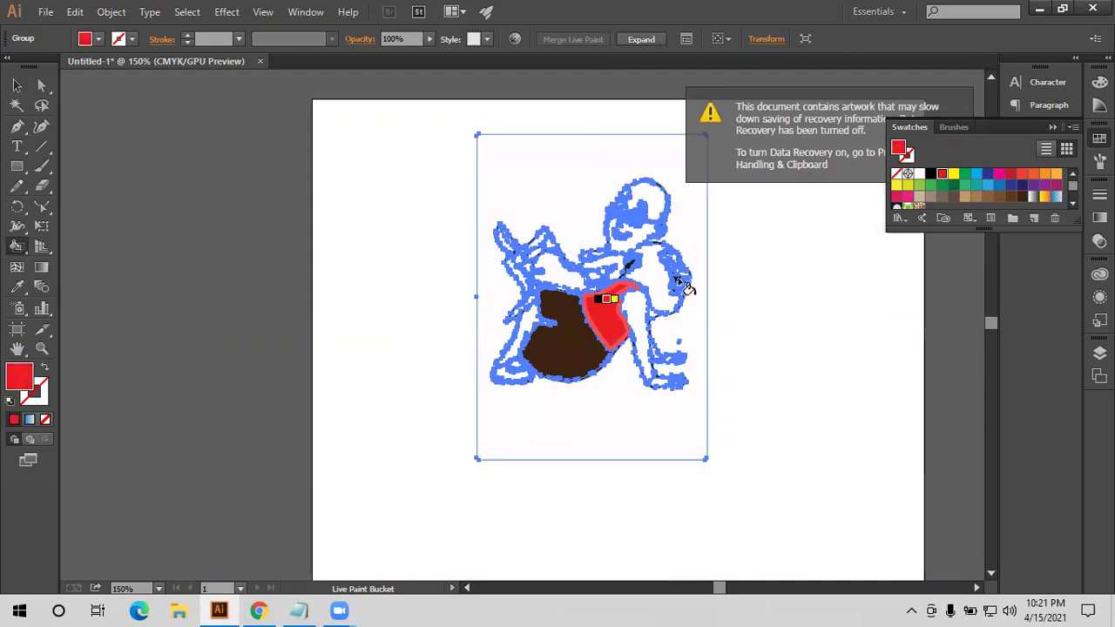
click(662, 281)
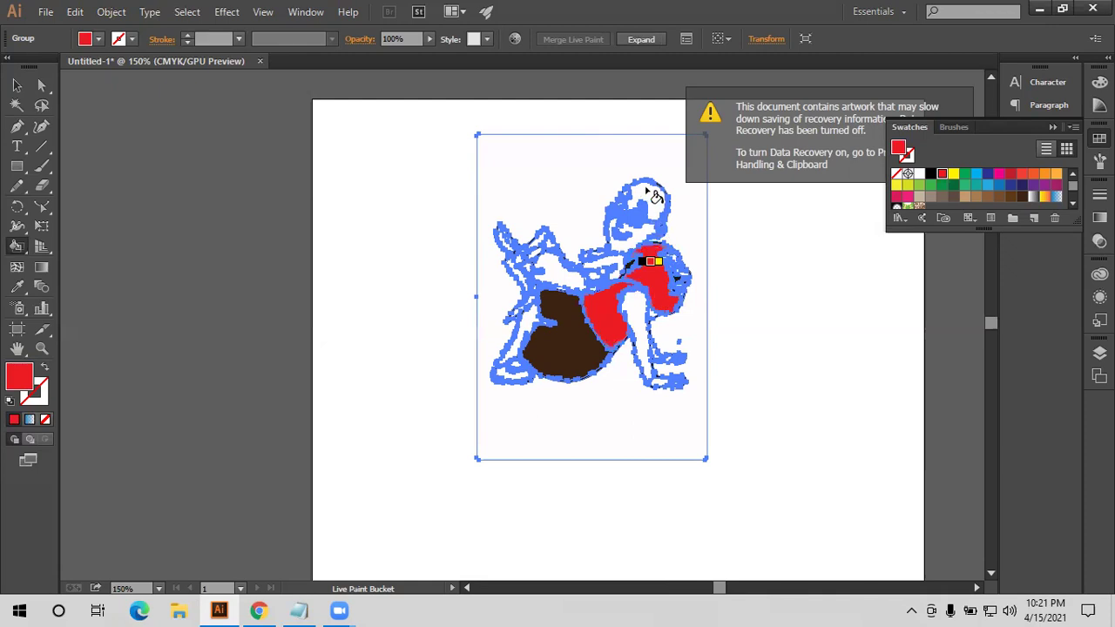
click(643, 196)
Fill the region near the arm with a slightly different red, then deselect the artwork
click(1011, 175)
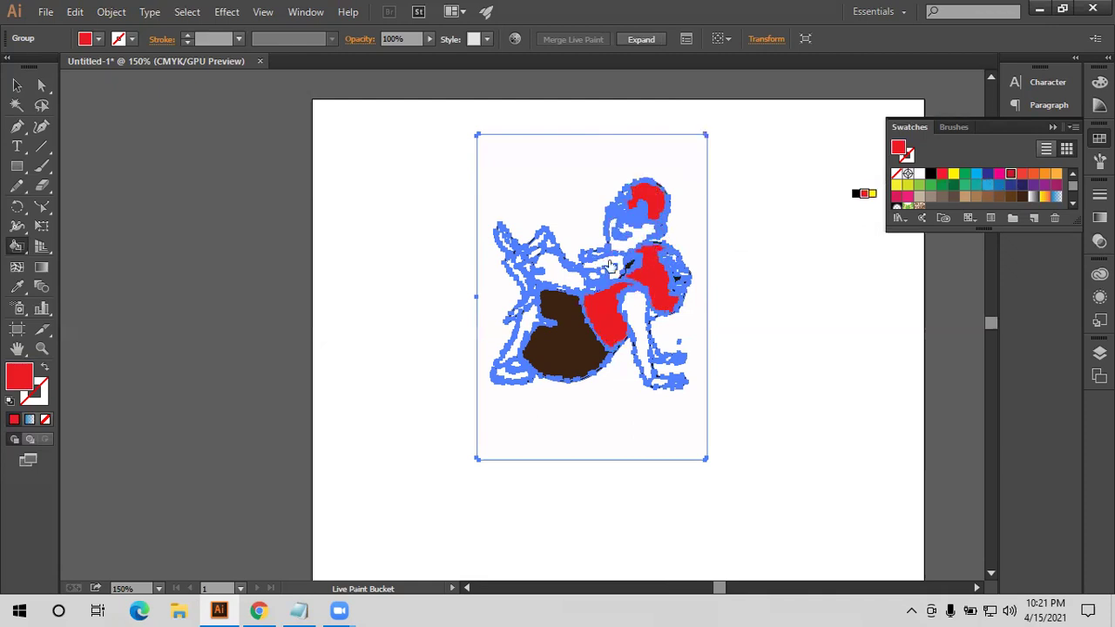
click(552, 271)
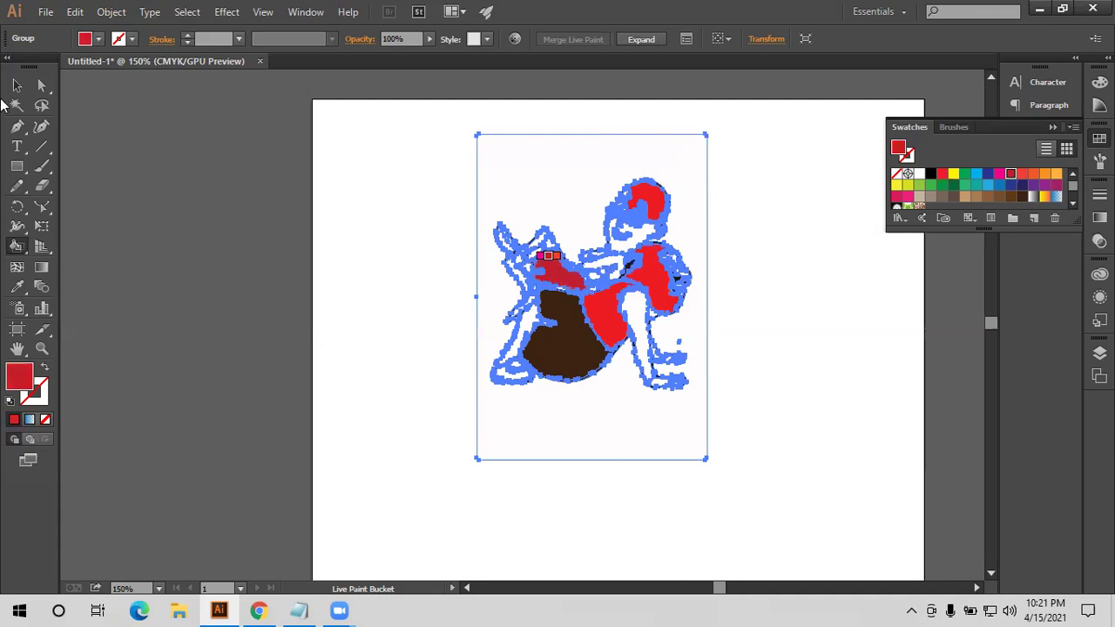
click(16, 87)
click(191, 188)
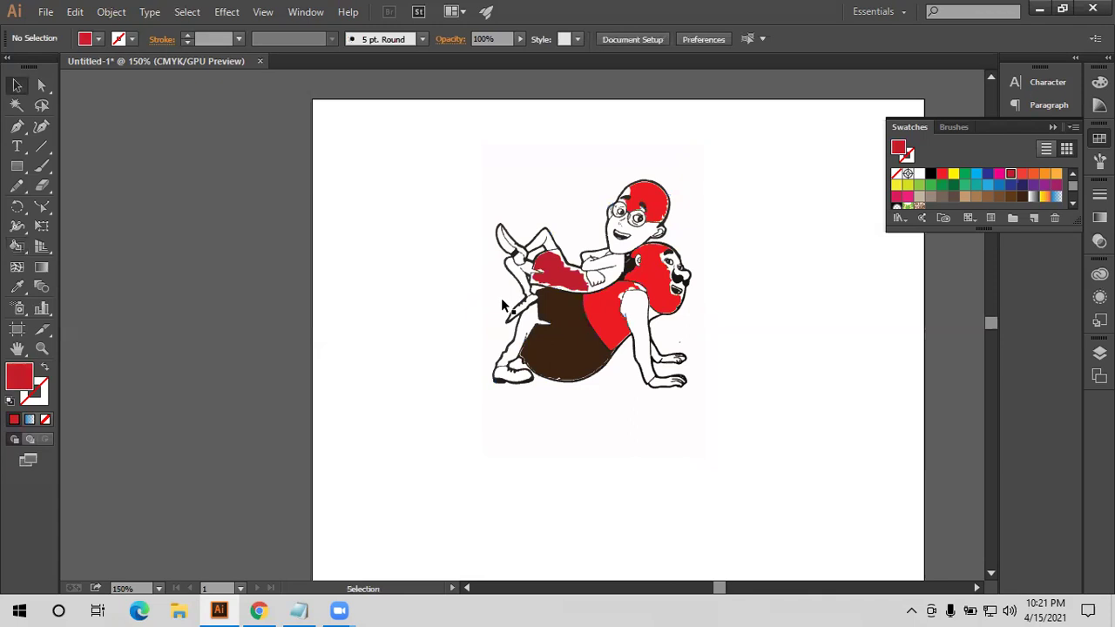
drag(361, 203, 609, 319)
Undo the Live Paint fills, the expand and the Image Trace to restore the placed JPG
key(ctrl+a)
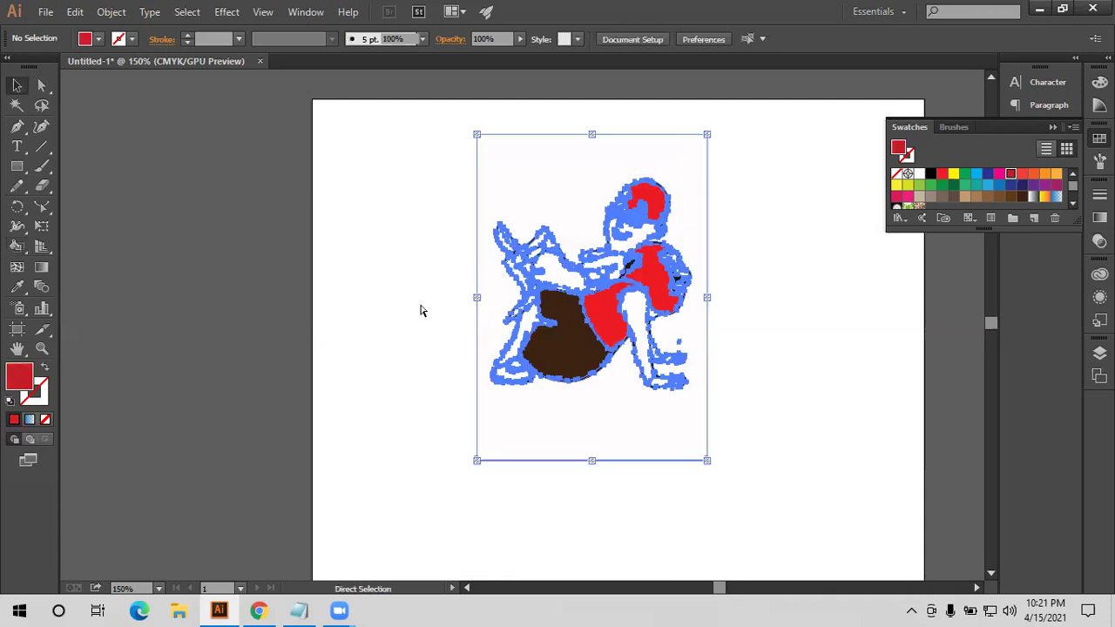
key(ctrl+z)
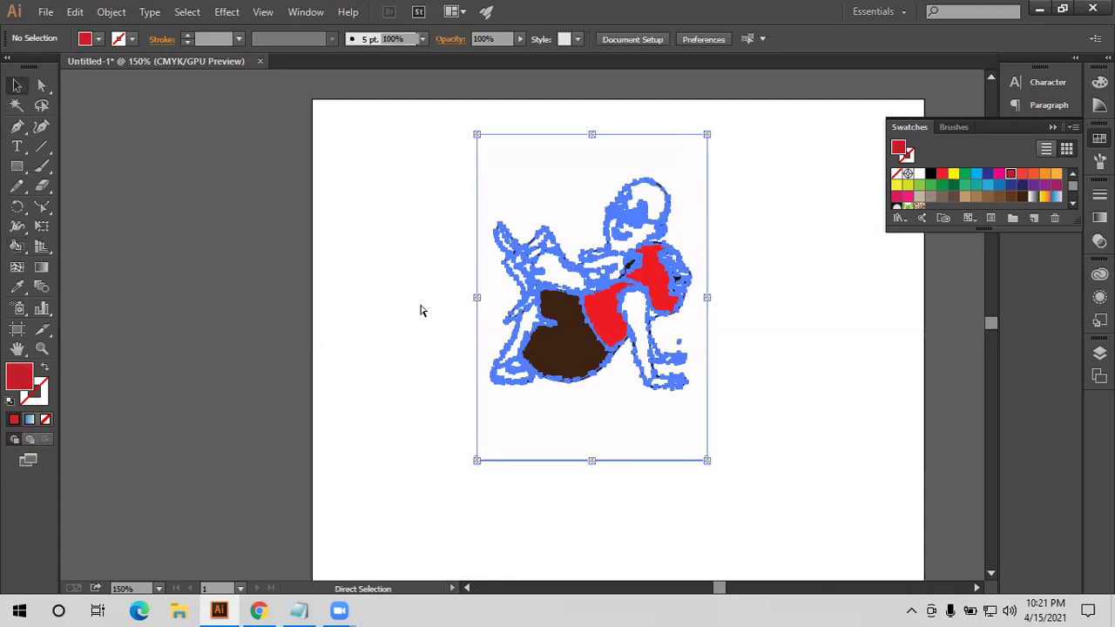
key(ctrl+z)
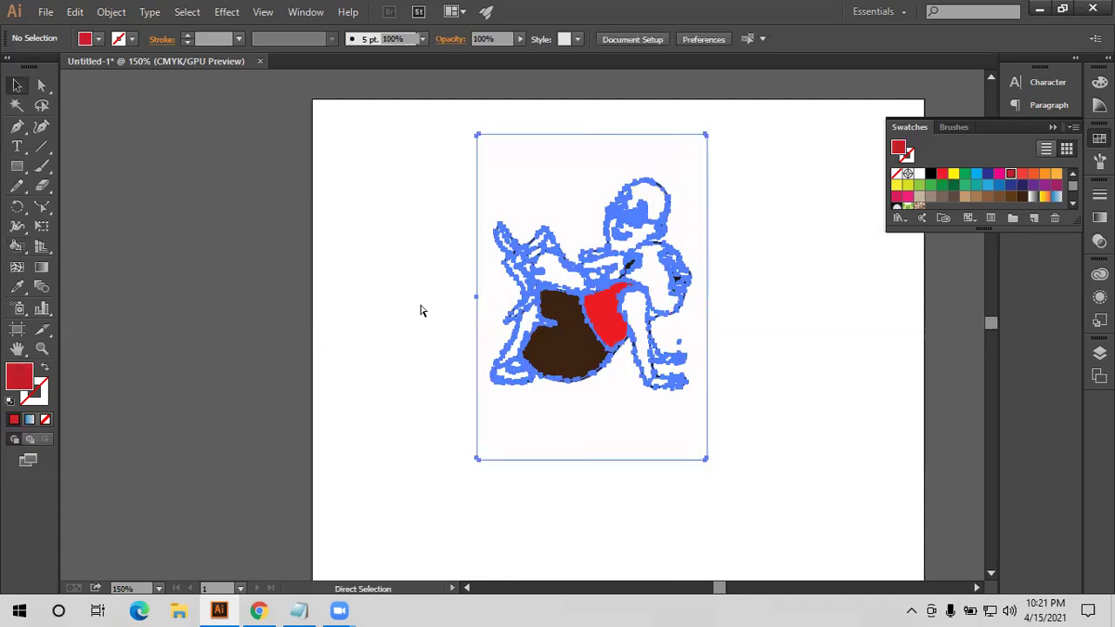
key(ctrl+z)
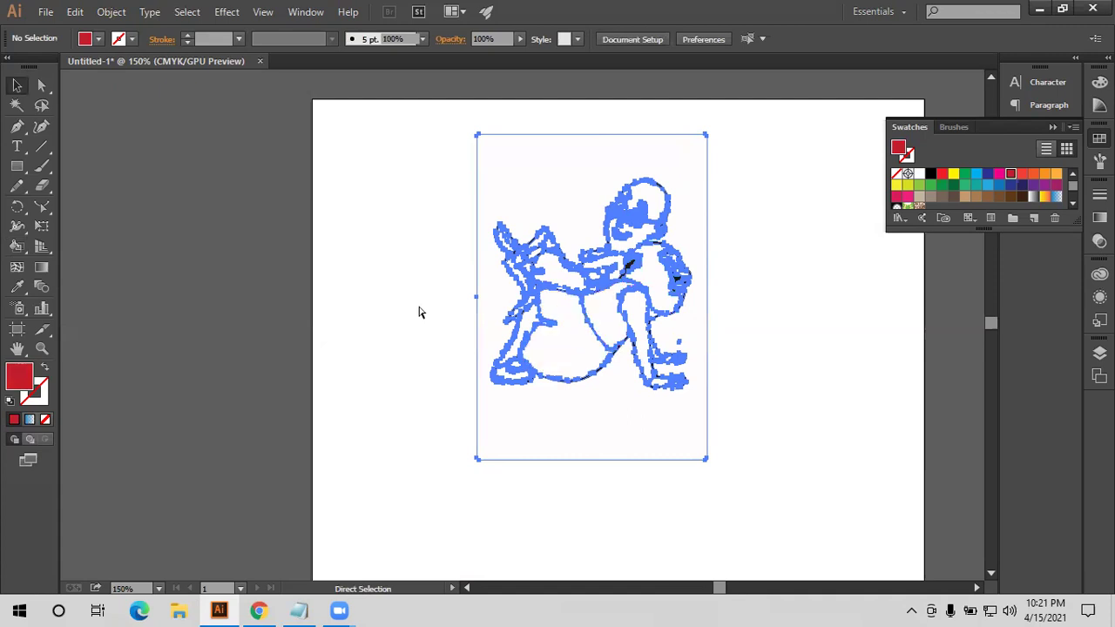
key(ctrl+z)
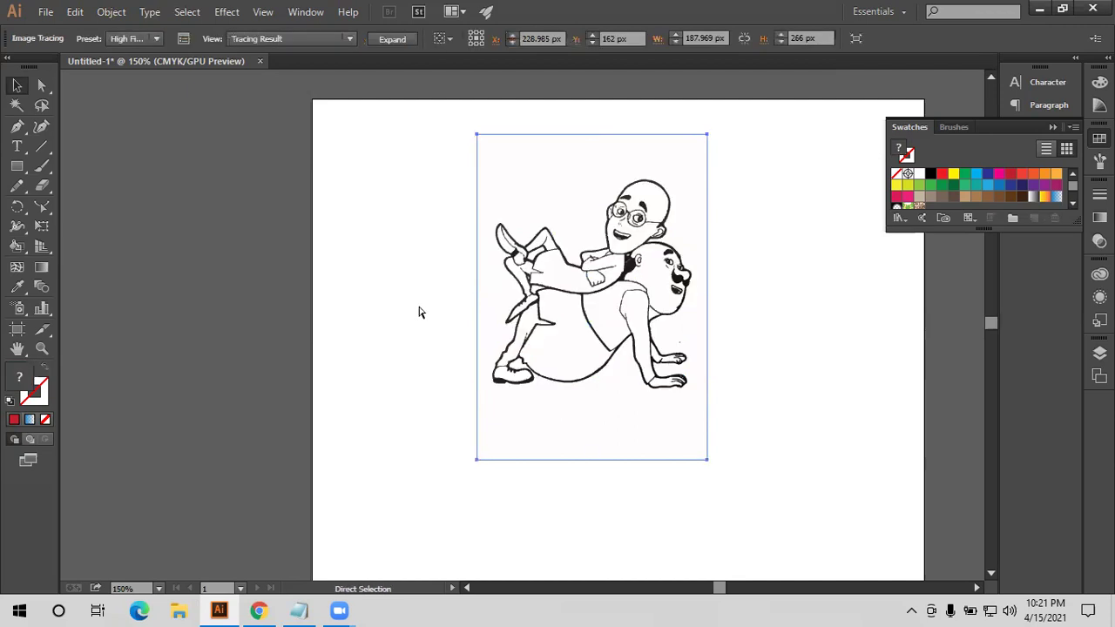
key(ctrl+z)
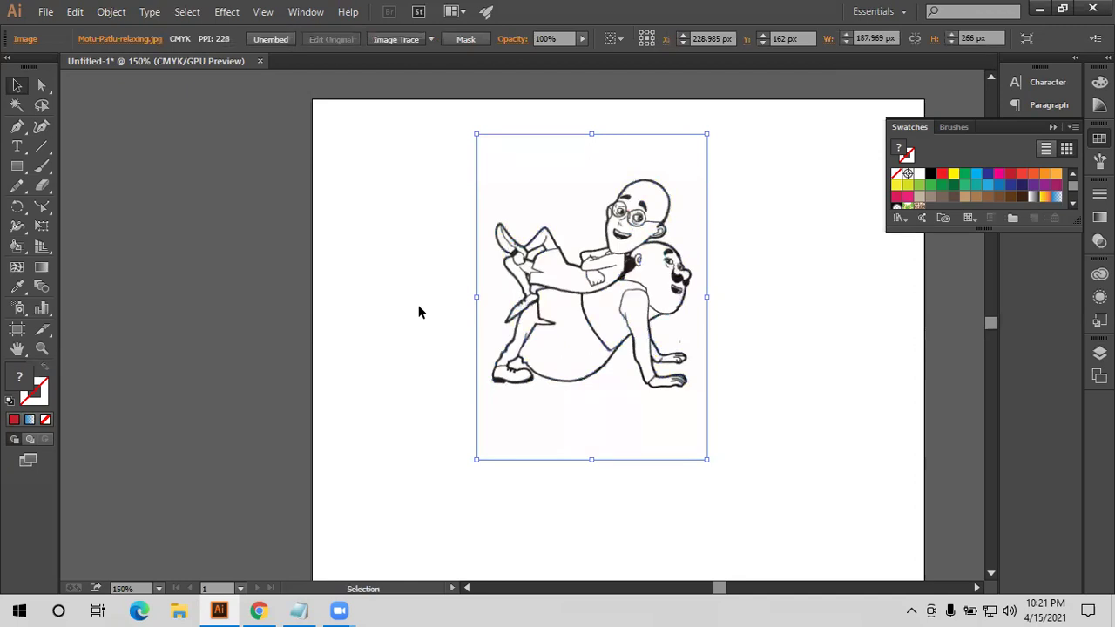
scroll(649, 296, up, 5)
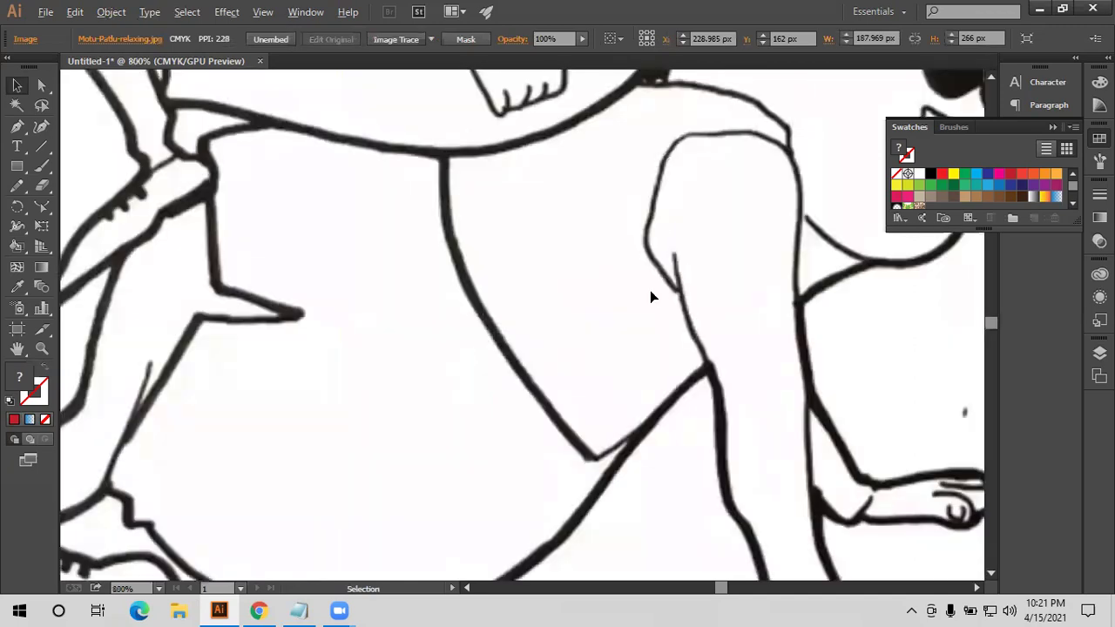
scroll(650, 297, up, 2)
scroll(739, 300, up, 1)
scroll(662, 279, up, 1)
scroll(600, 248, up, 1)
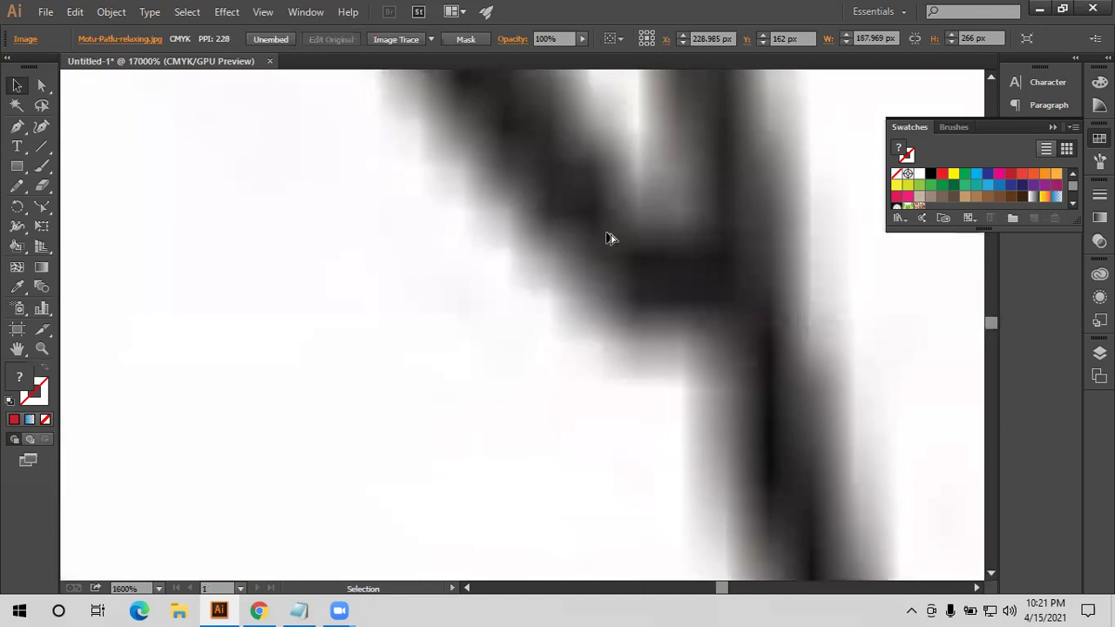
scroll(609, 236, up, 2)
scroll(615, 261, up, 2)
scroll(622, 261, up, 2)
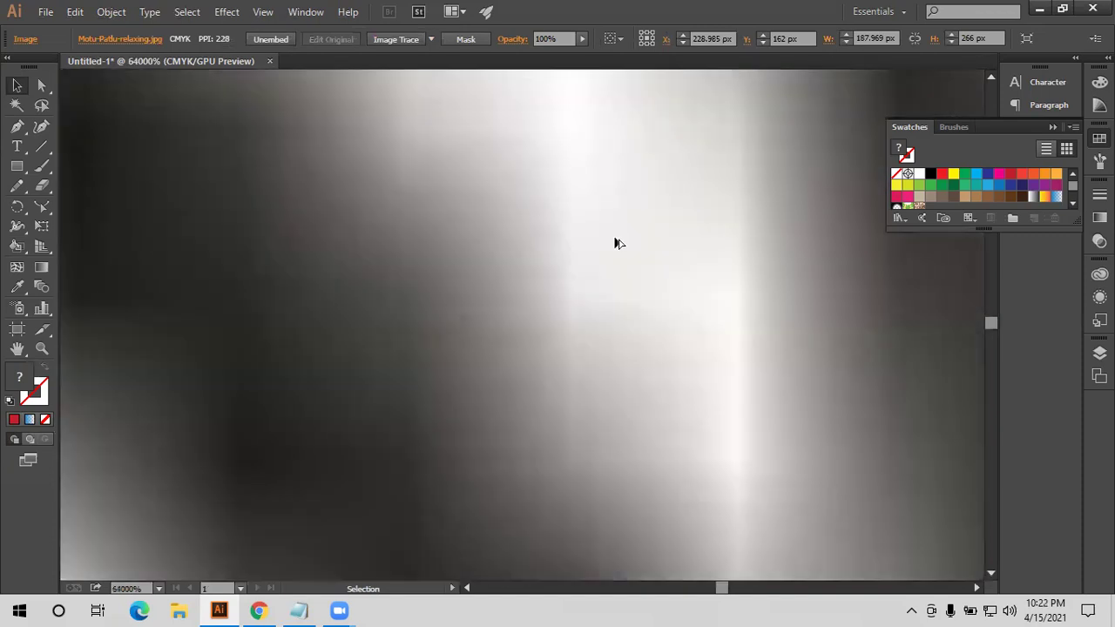
scroll(616, 243, down, 2)
scroll(616, 242, down, 1)
scroll(617, 243, down, 1)
scroll(616, 243, down, 1)
scroll(616, 243, down, 3)
scroll(605, 256, down, 2)
scroll(557, 244, down, 1)
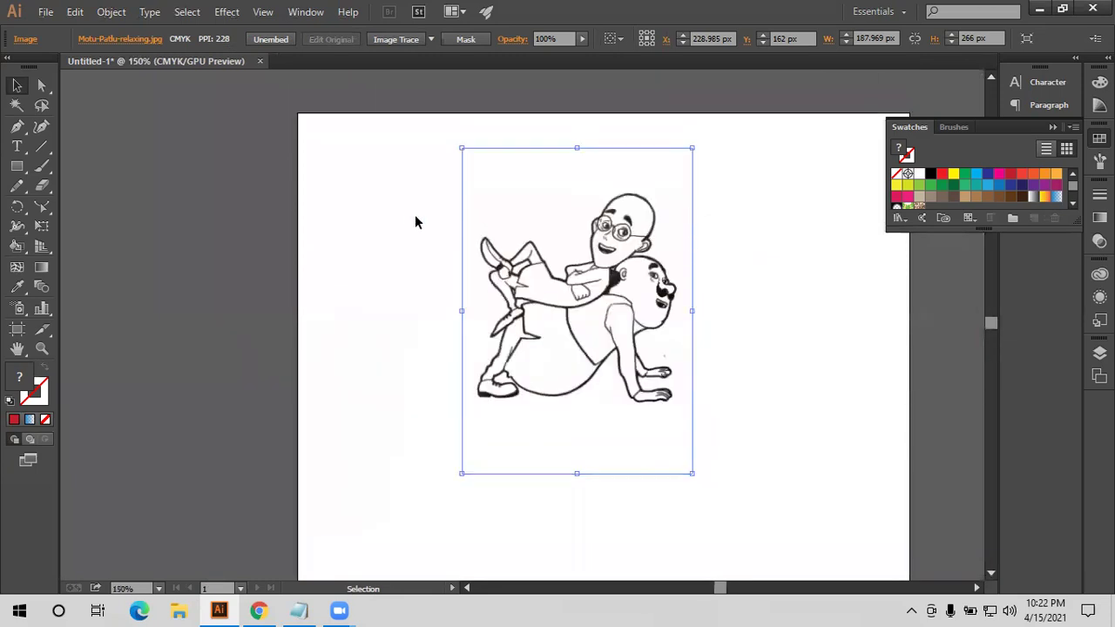
mouse_move(458, 281)
mouse_down()
mouse_move(153, 255)
mouse_move(263, 249)
mouse_up()
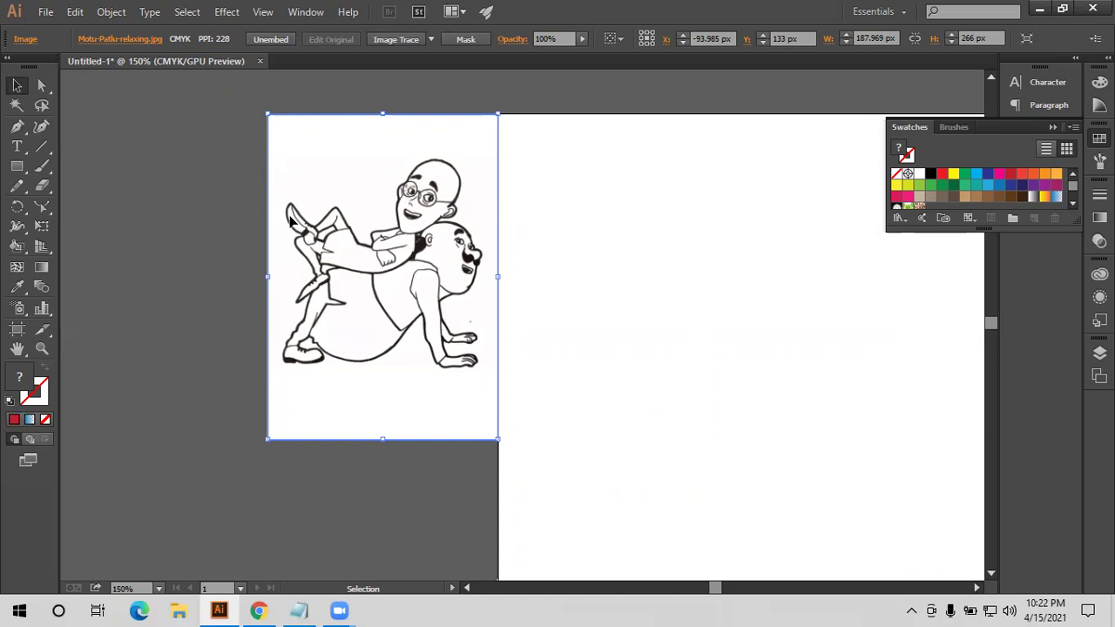
Delete the placed cartoon image and draw a red circle about 146 px wide
key(Delete)
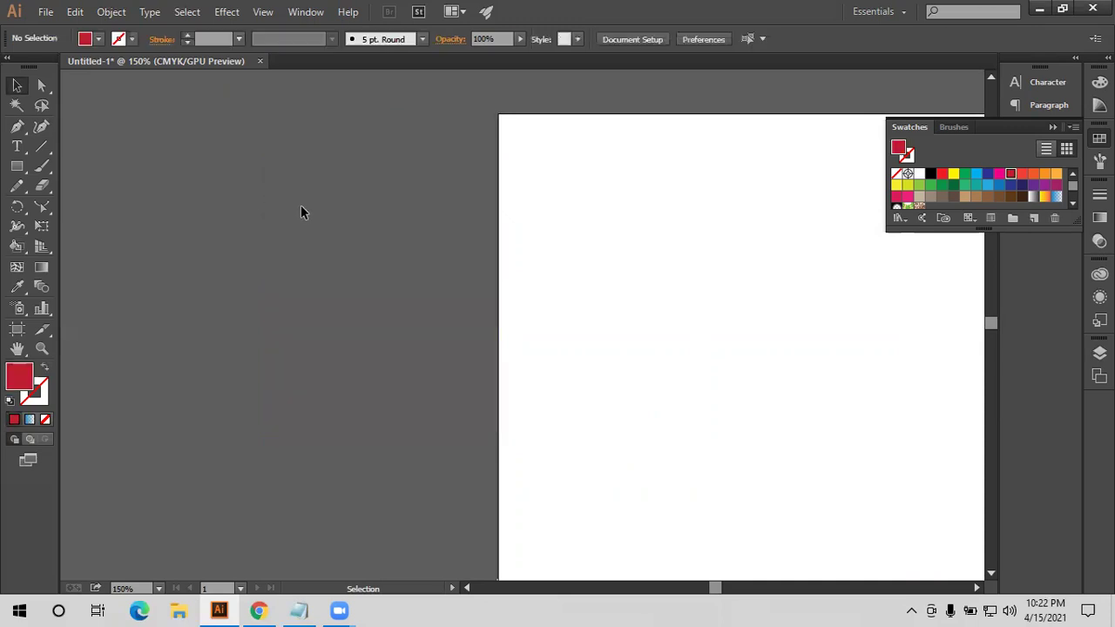
key(space)
drag(361, 214, 386, 197)
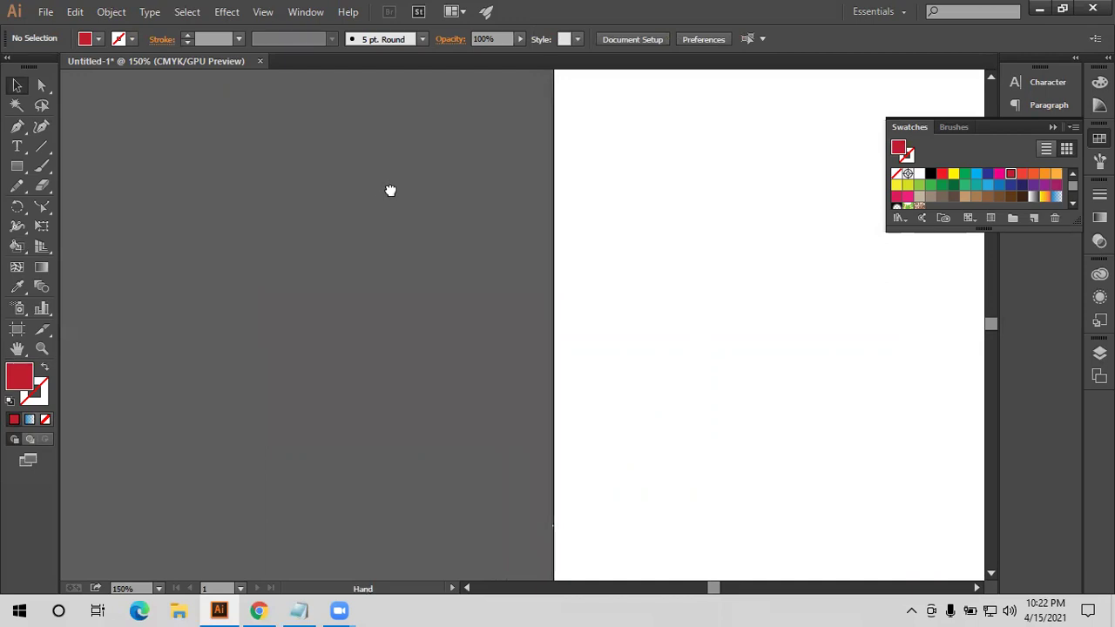
drag(389, 236, 337, 226)
drag(16, 165, 88, 206)
click(86, 205)
mouse_move(241, 216)
mouse_down()
mouse_move(313, 272)
mouse_move(291, 265)
mouse_up()
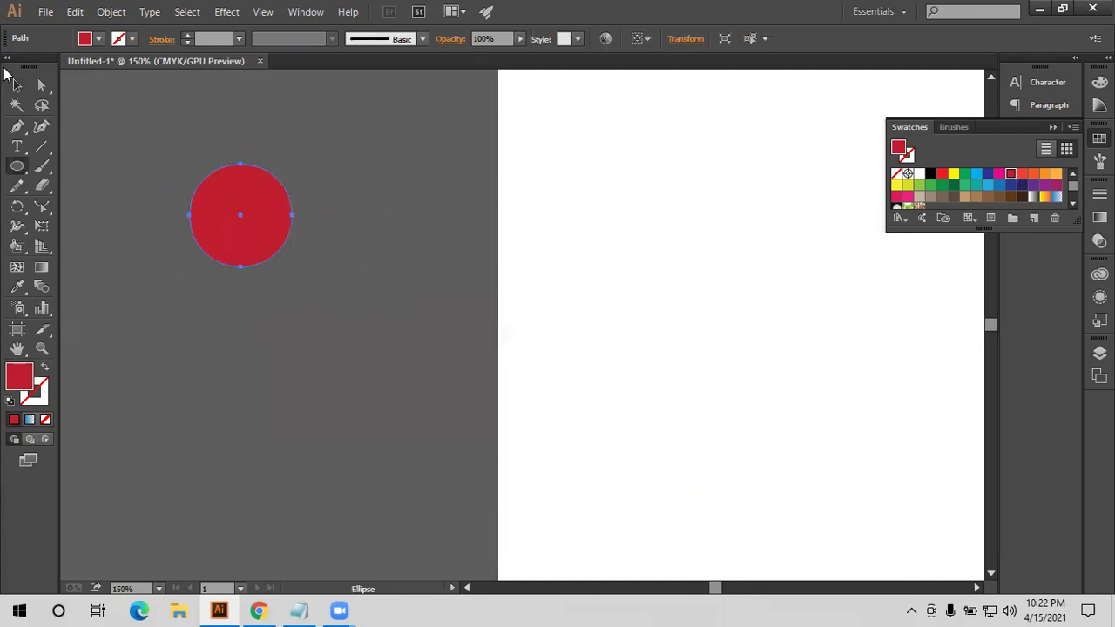
Alt-drag a copy of the circle onto the artboard, make it yellow, and select both circles
click(17, 85)
alt+drag(235, 209, 770, 209)
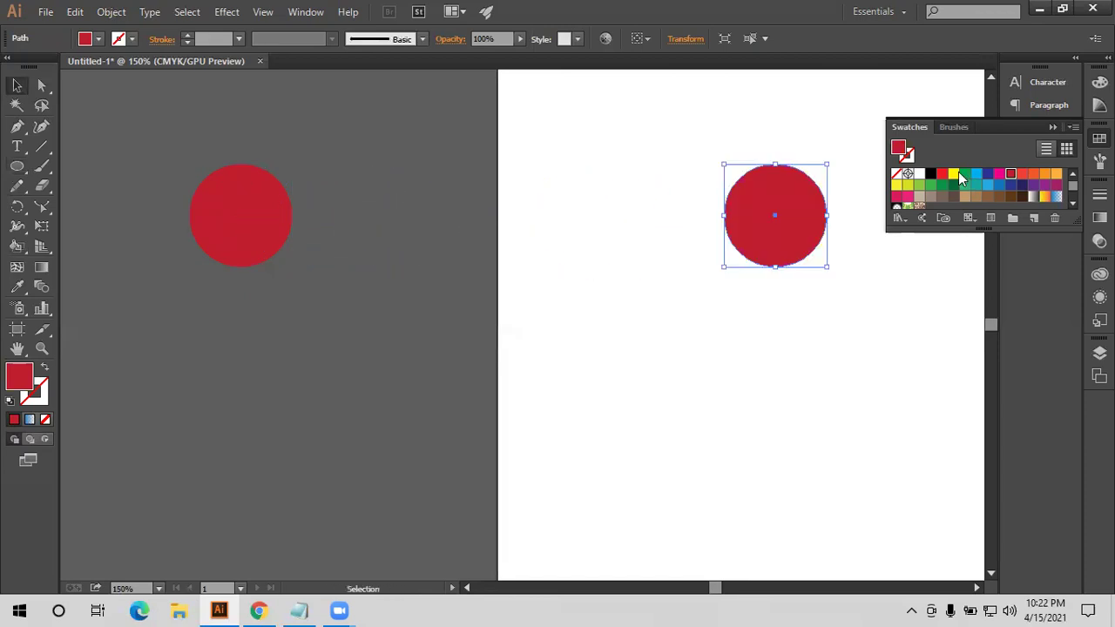
click(953, 173)
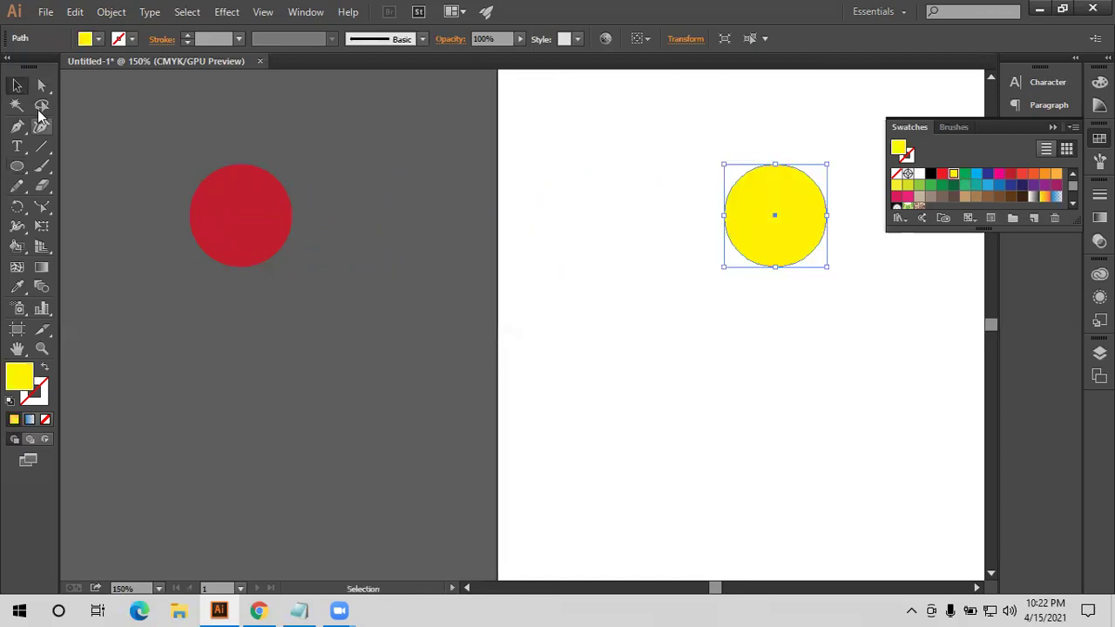
mouse_move(157, 160)
mouse_down()
mouse_move(750, 297)
mouse_move(794, 294)
mouse_up()
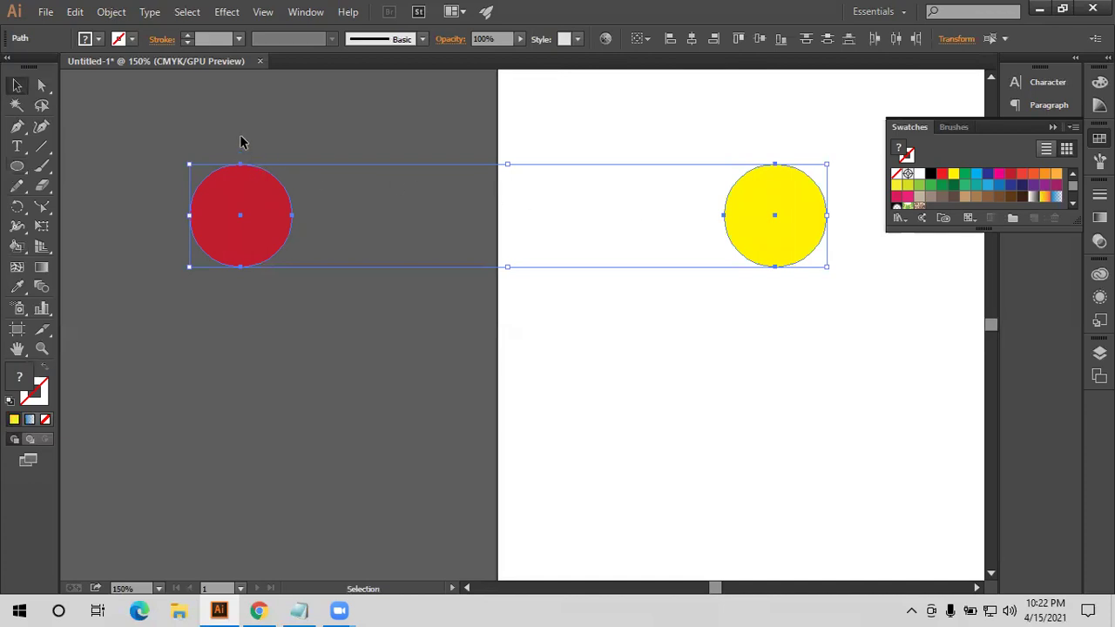
Blend the red circle into the yellow one and move the resulting capsule lower on the page
scroll(242, 142, down, 1)
click(283, 148)
drag(200, 132, 705, 292)
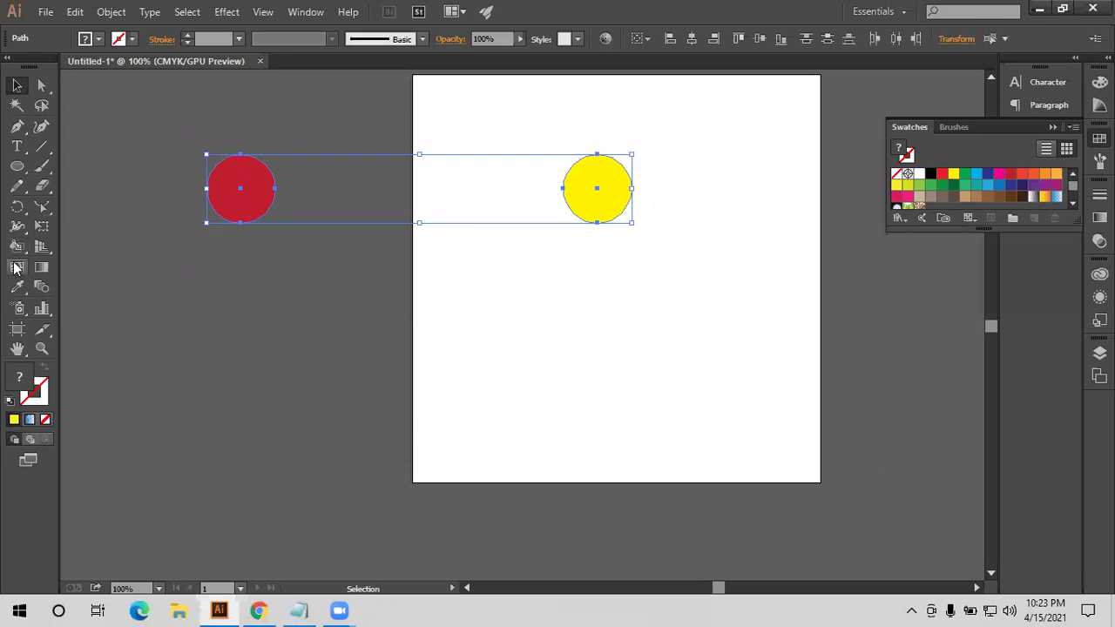
click(43, 288)
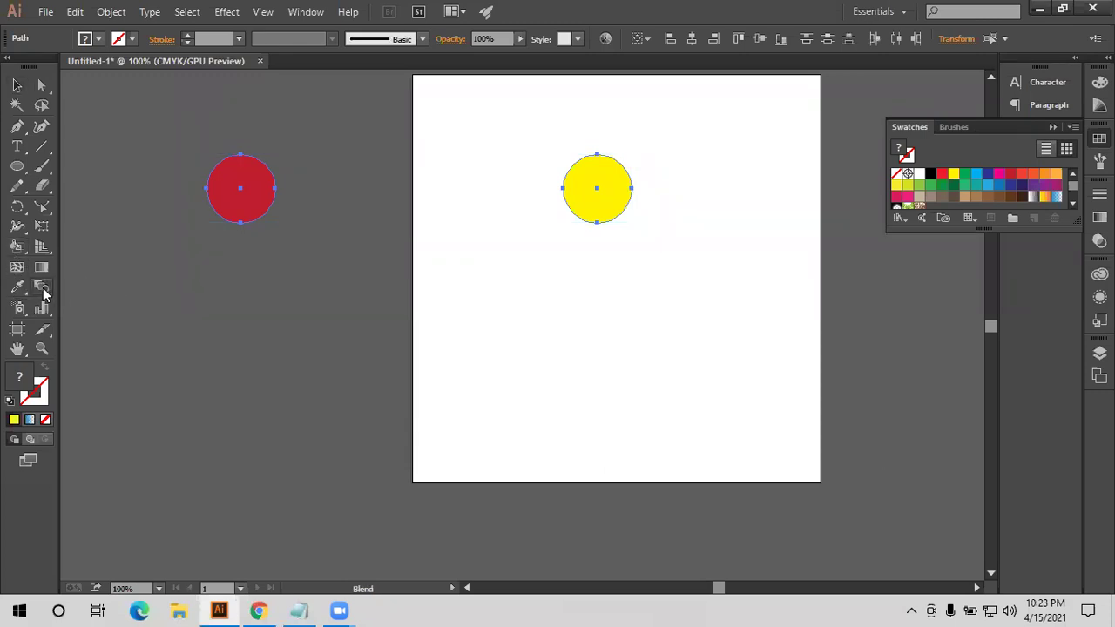
click(240, 191)
click(597, 188)
click(17, 84)
click(163, 111)
drag(344, 173, 364, 302)
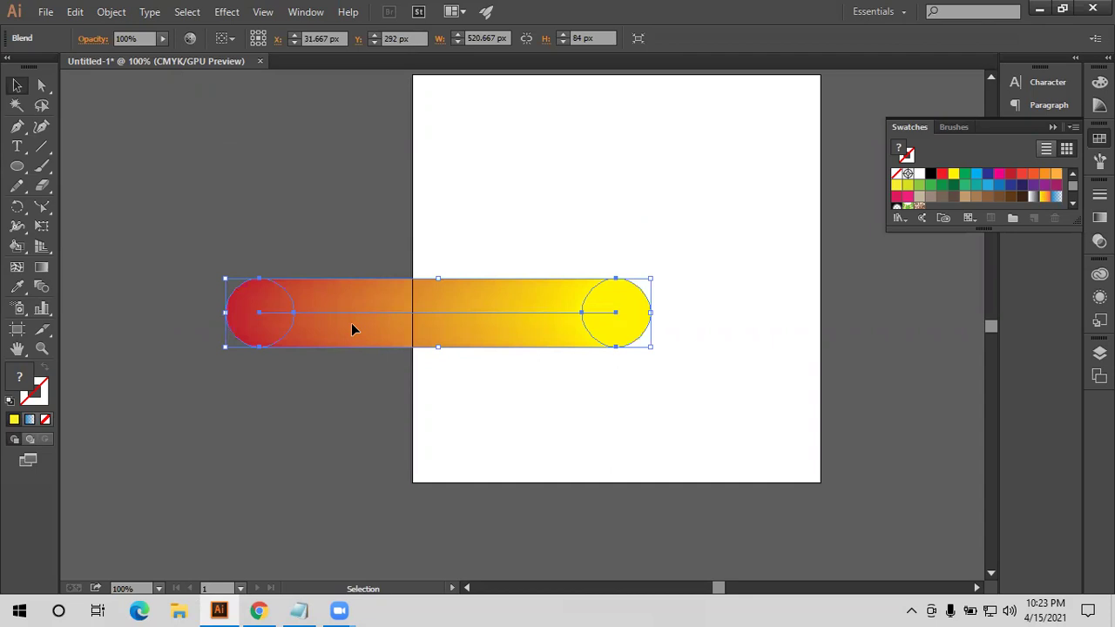
Reshape the blend's spine into an S-curve
click(41, 207)
drag(387, 313, 373, 380)
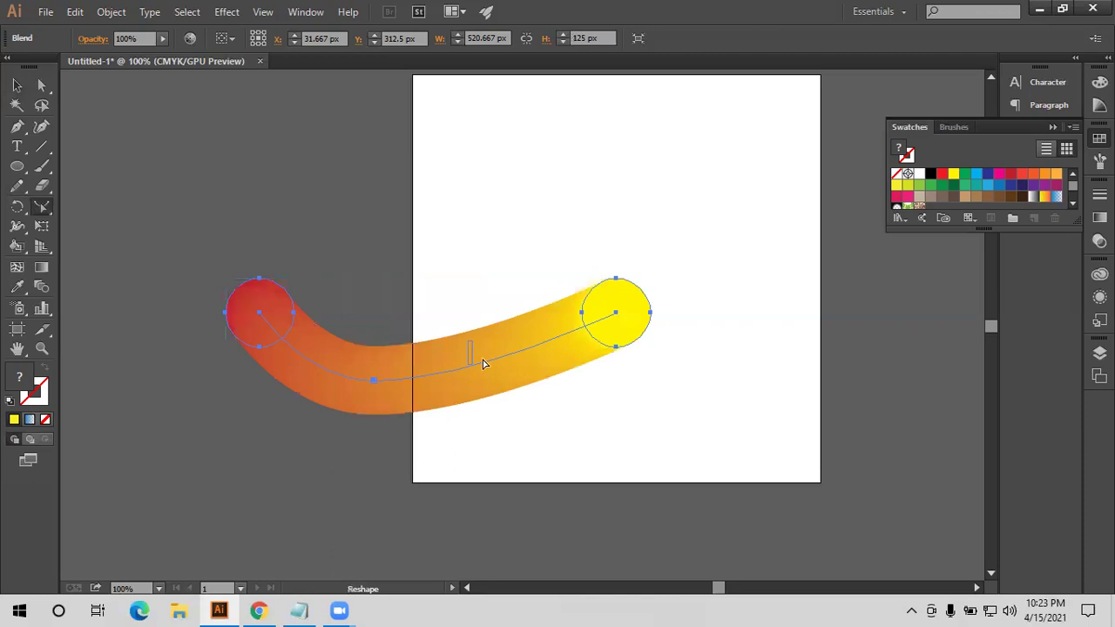
drag(477, 370, 481, 279)
Reposition the S-curve blend, delete it, and draw a new circle on the left
click(16, 85)
drag(336, 332, 167, 206)
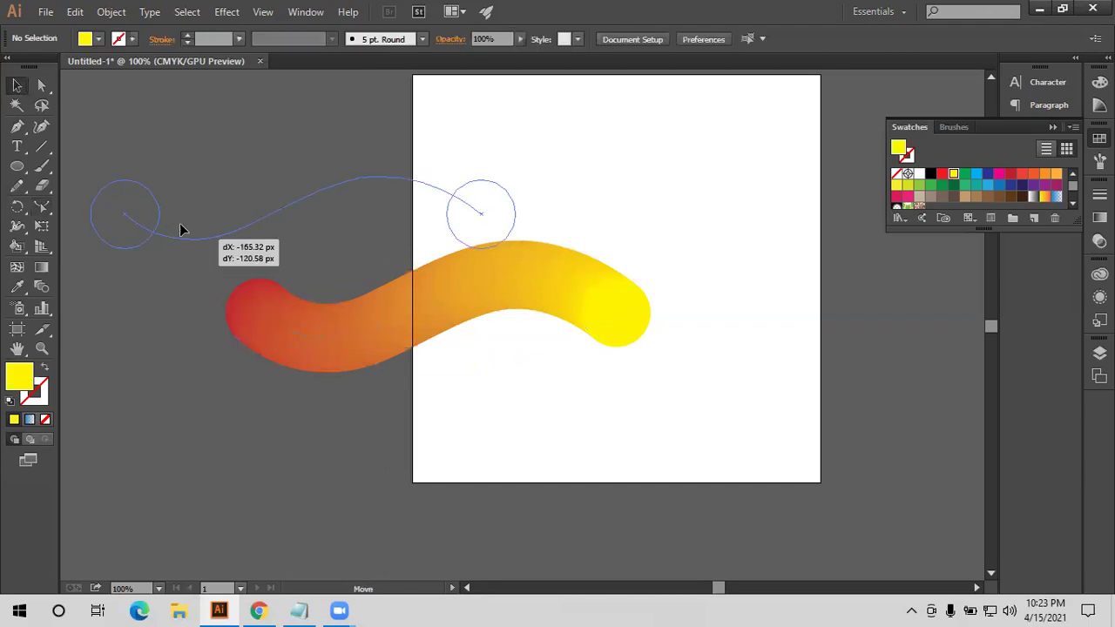
click(362, 215)
drag(362, 221, 466, 314)
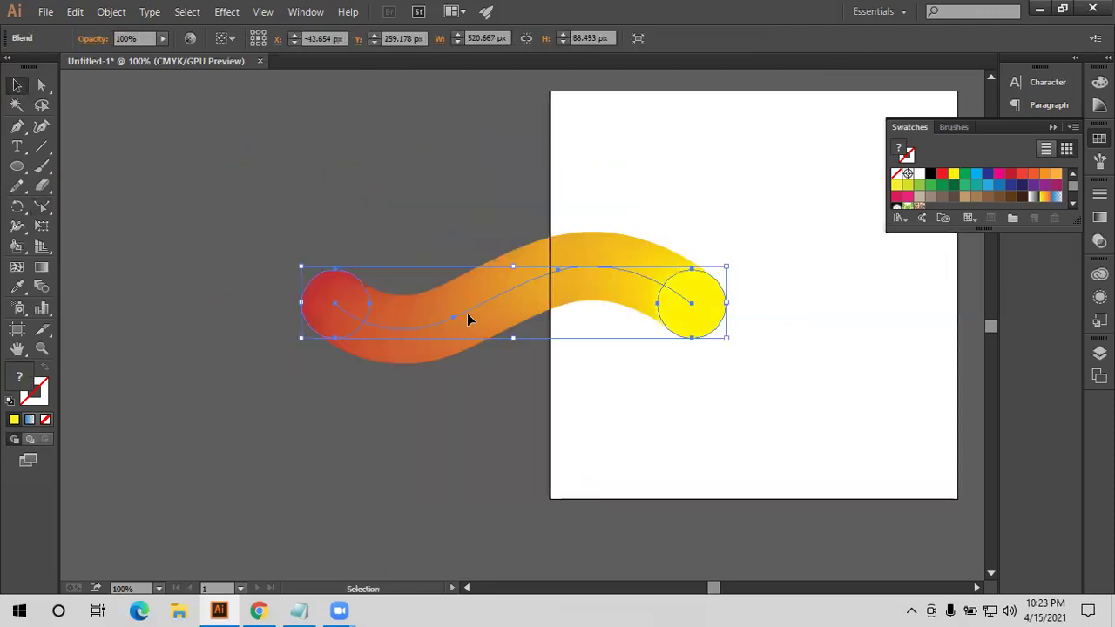
key(Delete)
click(16, 165)
mouse_move(223, 203)
mouse_down()
mouse_move(285, 254)
mouse_move(256, 236)
mouse_move(451, 224)
mouse_up()
Duplicate the circle into evenly spaced copies and make the second one yellow-green
key(v)
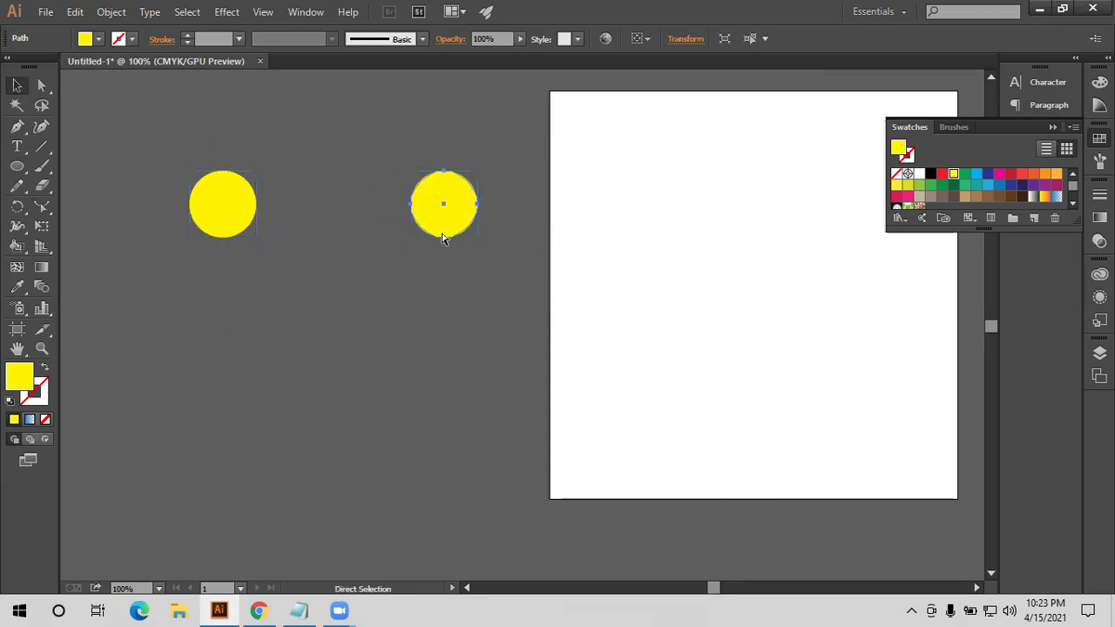
key(ctrl+d)
key(ctrl+d)
scroll(553, 296, down, 1)
click(475, 248)
click(908, 185)
Colour the third circle orange and the fourth circle red
click(645, 234)
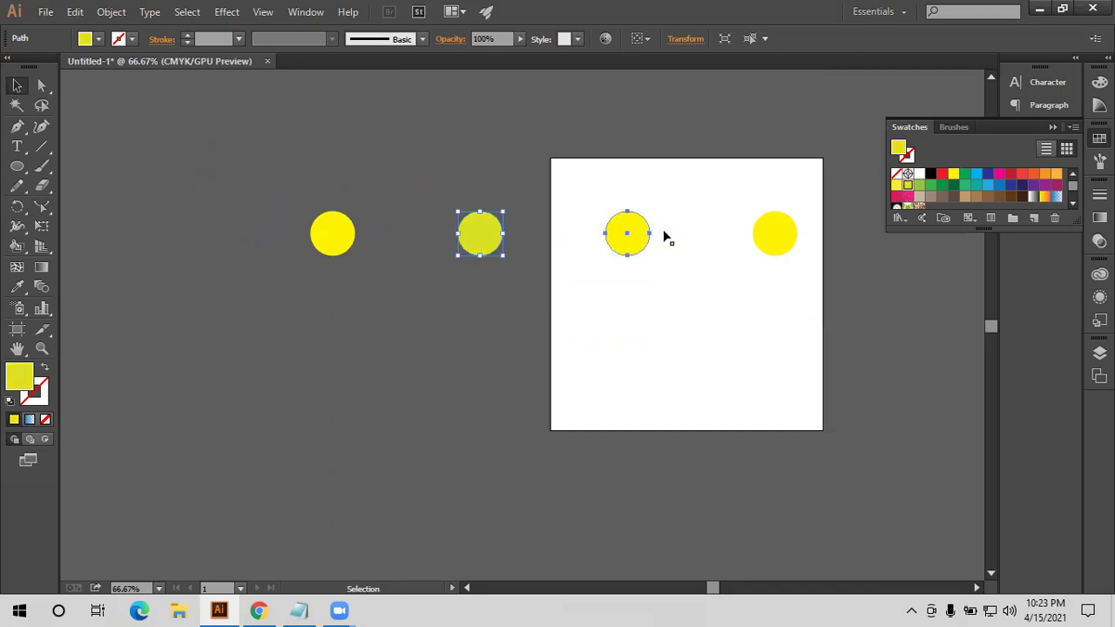
click(1000, 197)
click(1010, 173)
click(781, 233)
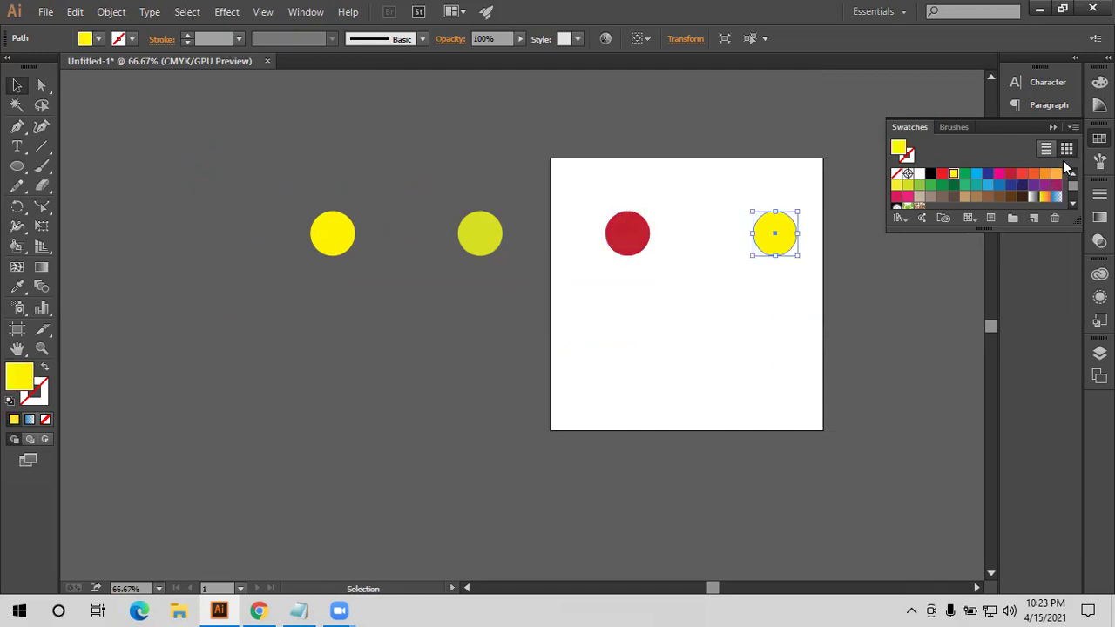
click(627, 234)
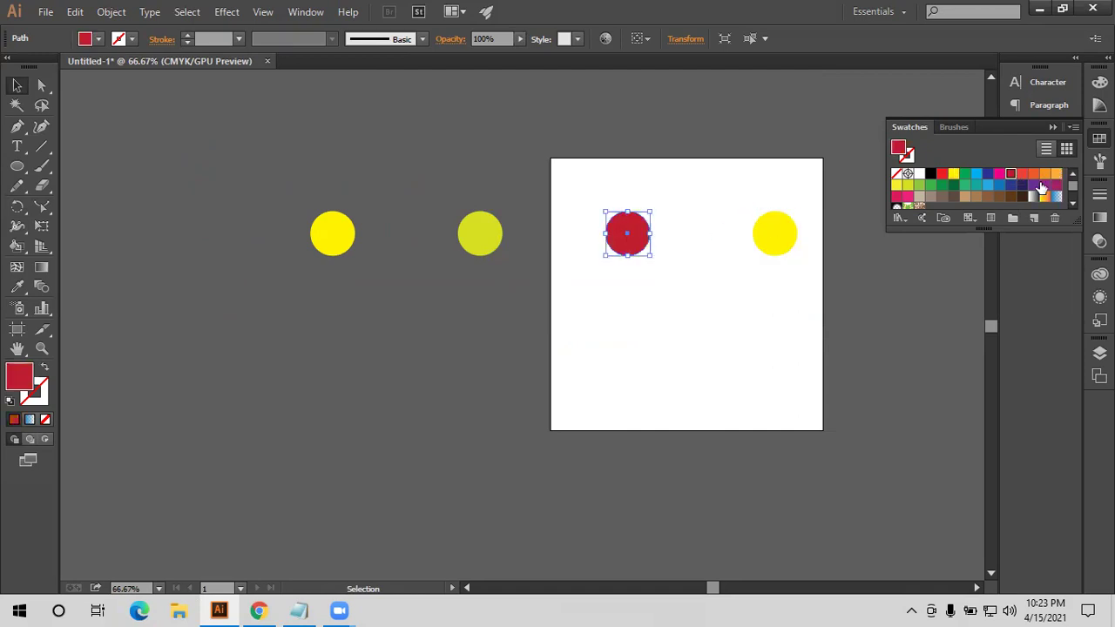
click(1044, 173)
click(758, 247)
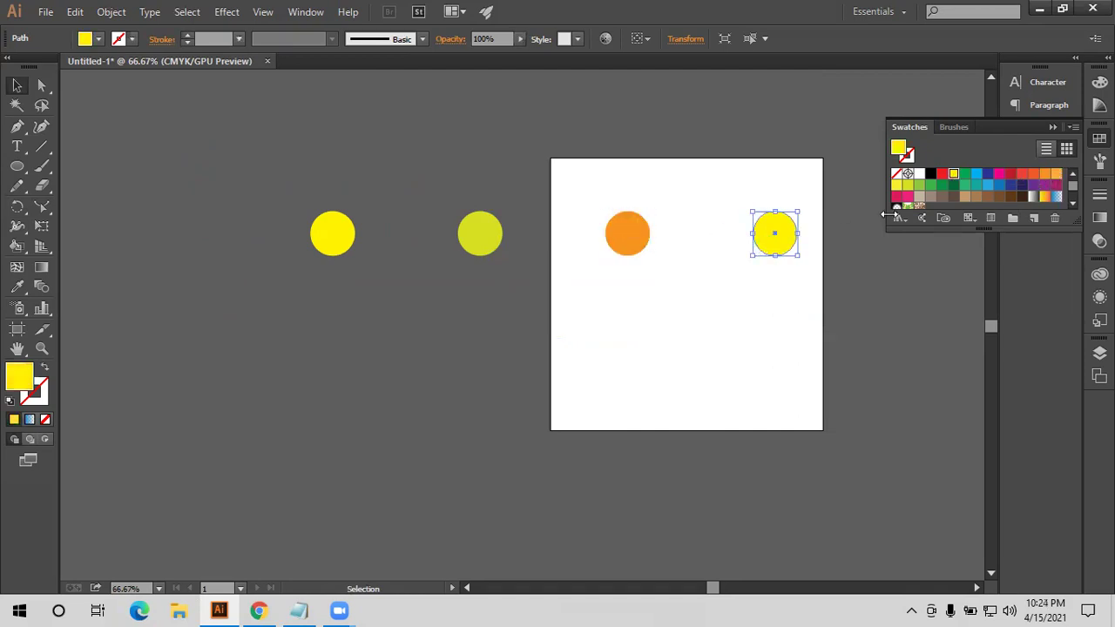
click(1010, 173)
Blend the four circles in order into one yellow-to-red capsule
click(507, 200)
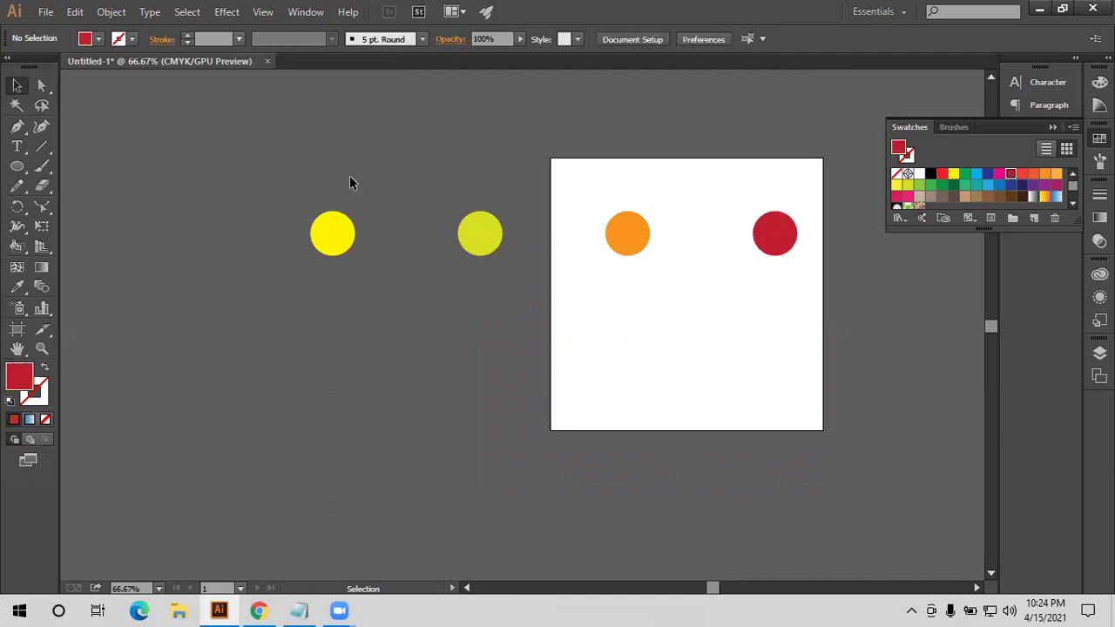
drag(800, 288, 837, 280)
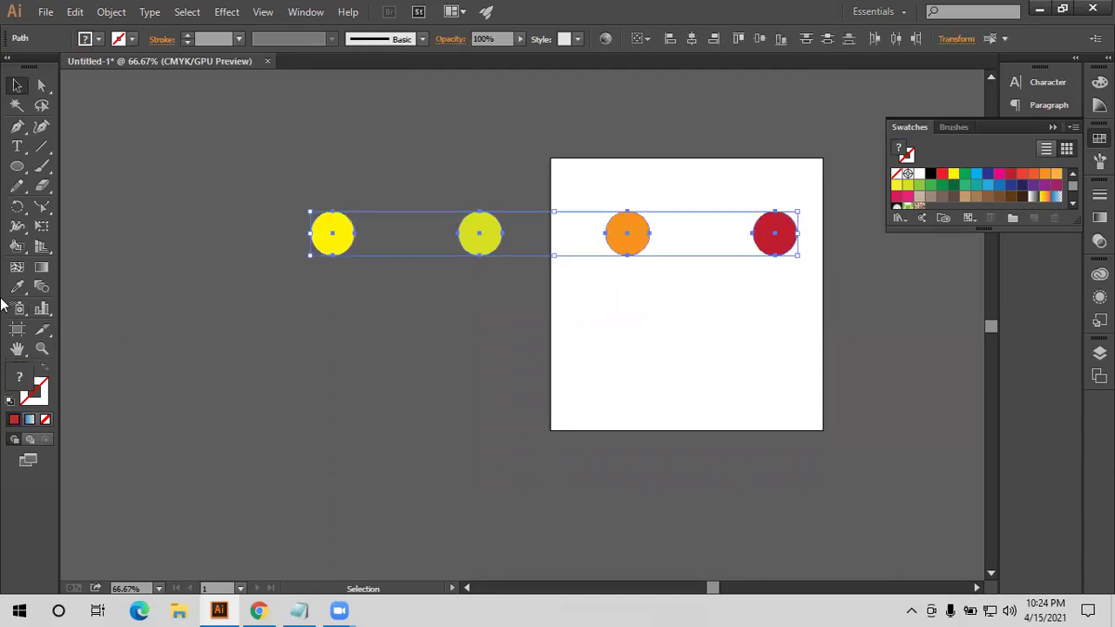
click(42, 286)
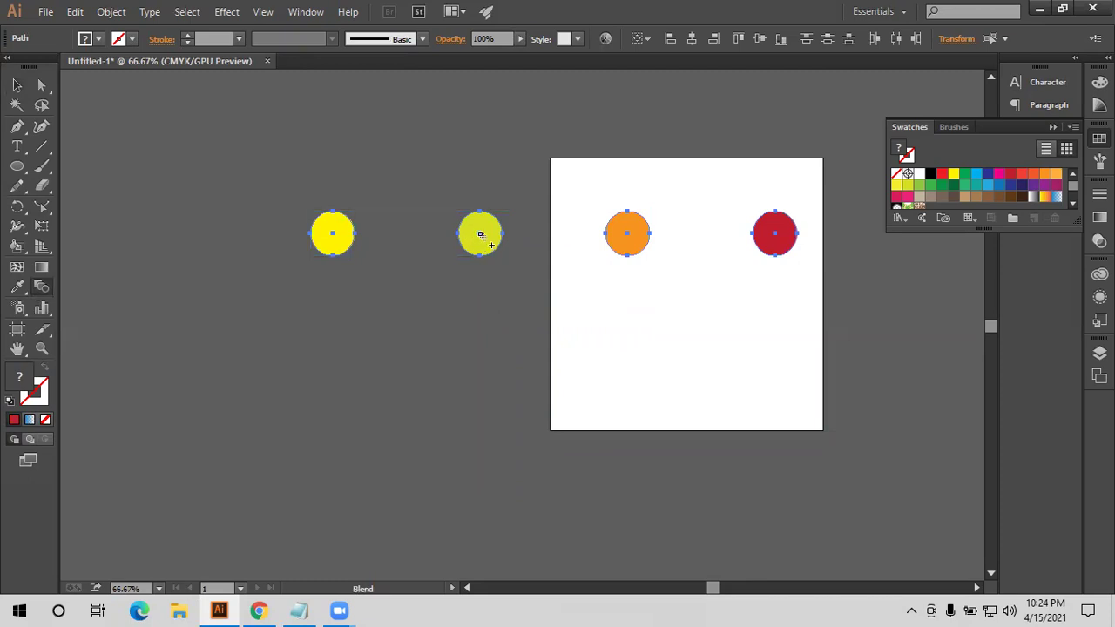
click(480, 234)
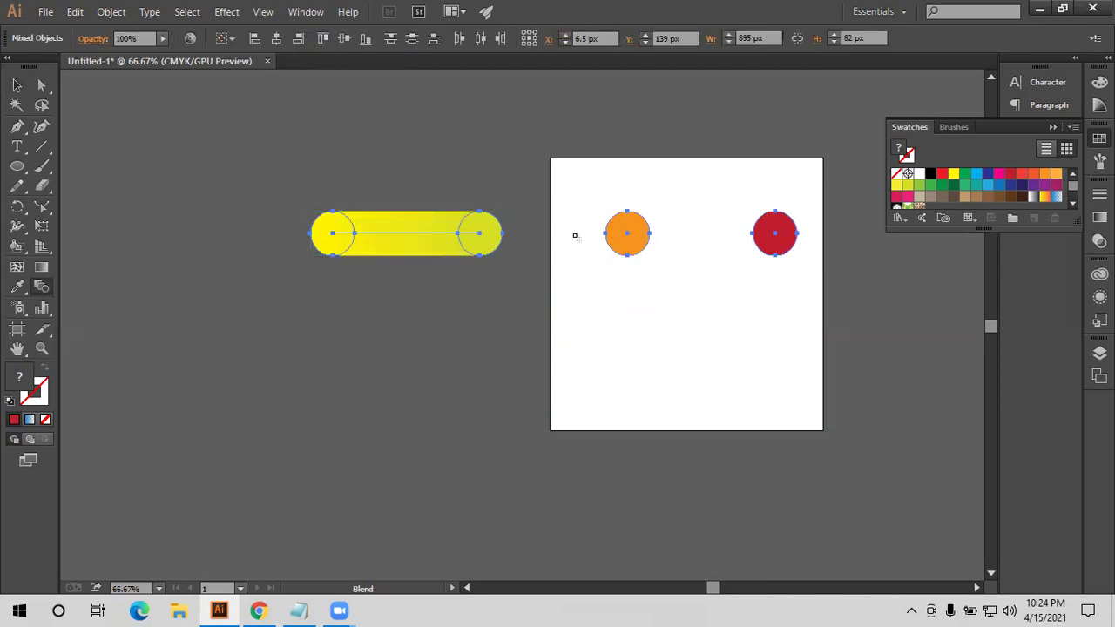
click(628, 235)
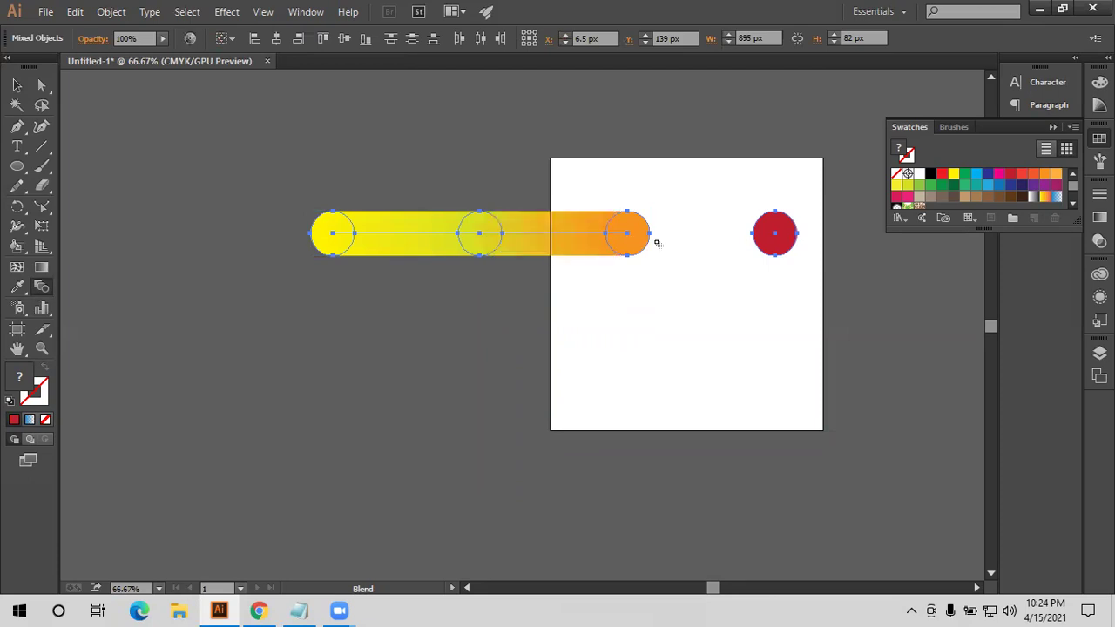
click(772, 235)
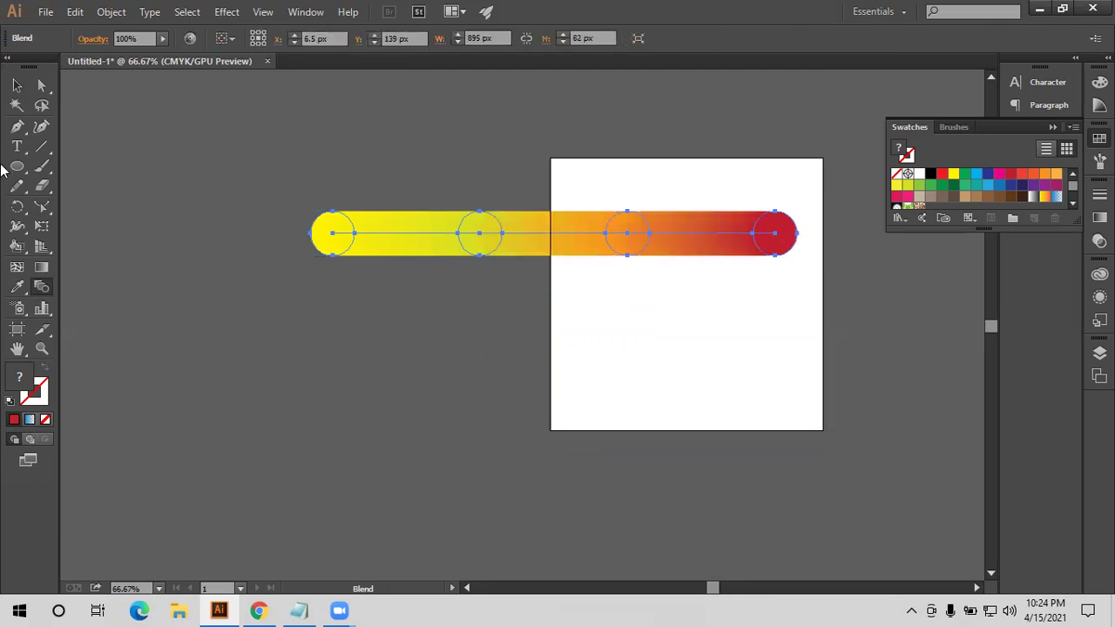
click(16, 85)
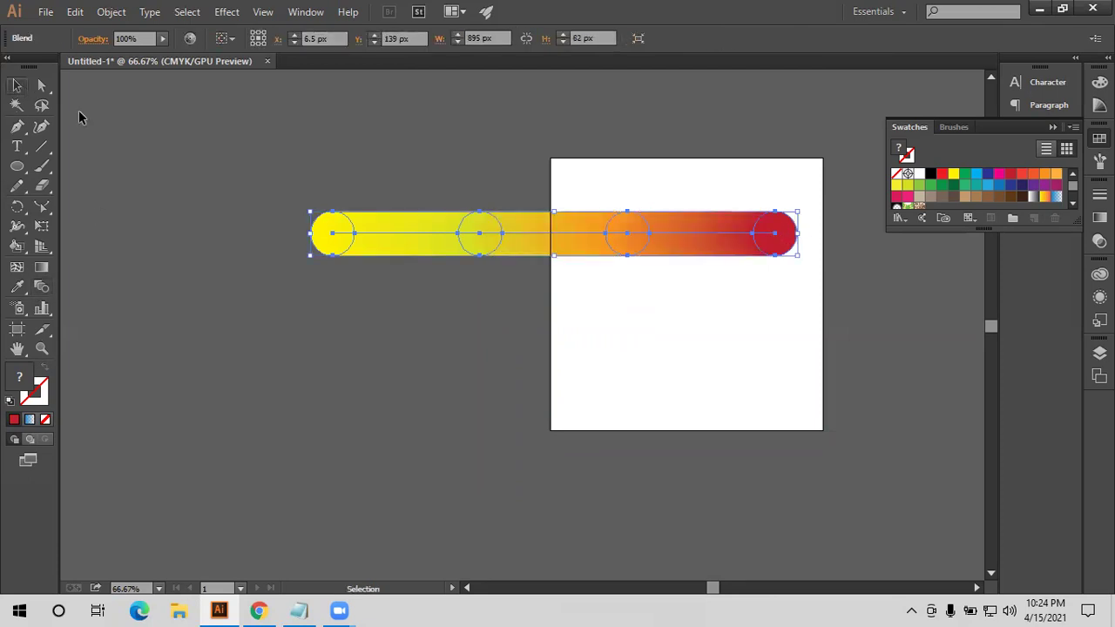
click(447, 196)
Bend the four-colour blend's spine into a crooked curve by dragging its anchor points
click(455, 231)
click(46, 207)
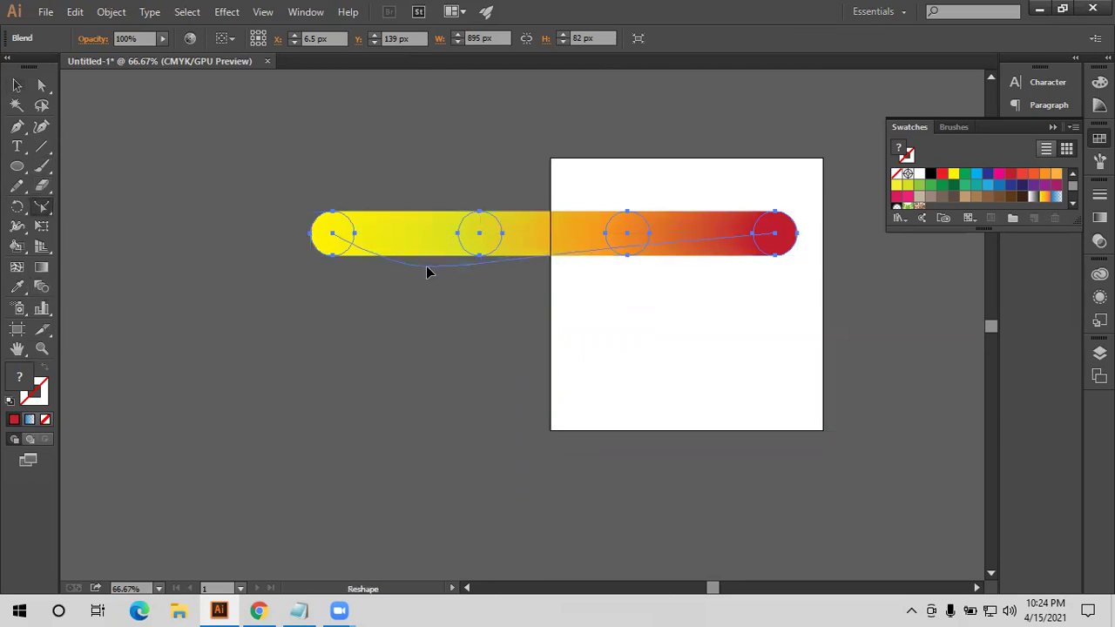
drag(427, 234, 427, 266)
mouse_move(576, 234)
mouse_down()
mouse_move(544, 202)
mouse_move(418, 230)
mouse_up()
click(457, 233)
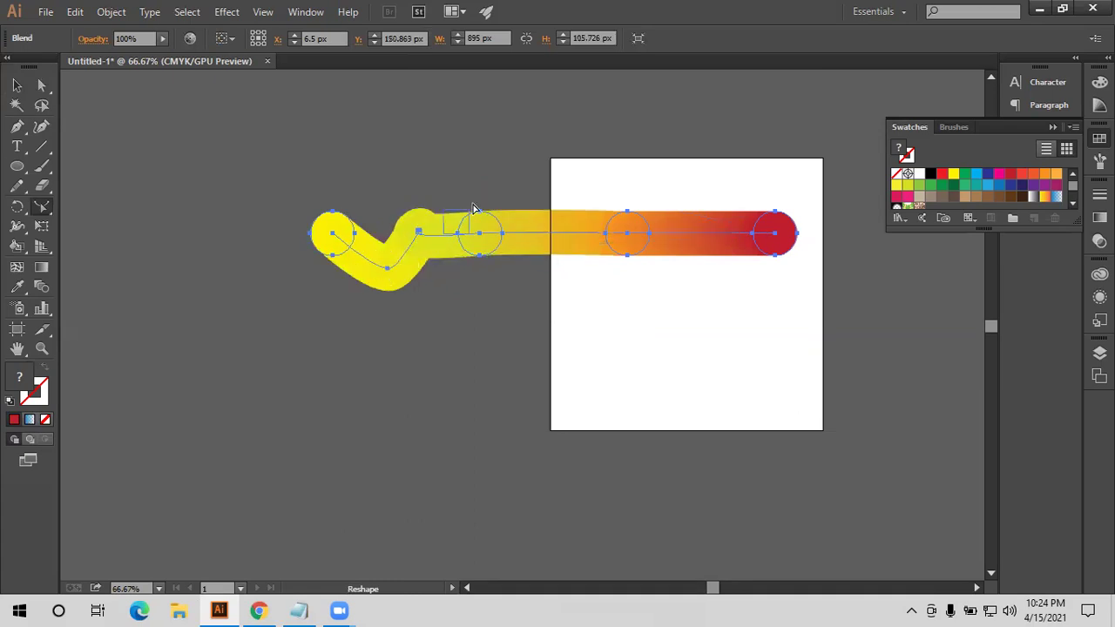
click(481, 233)
drag(481, 212, 568, 163)
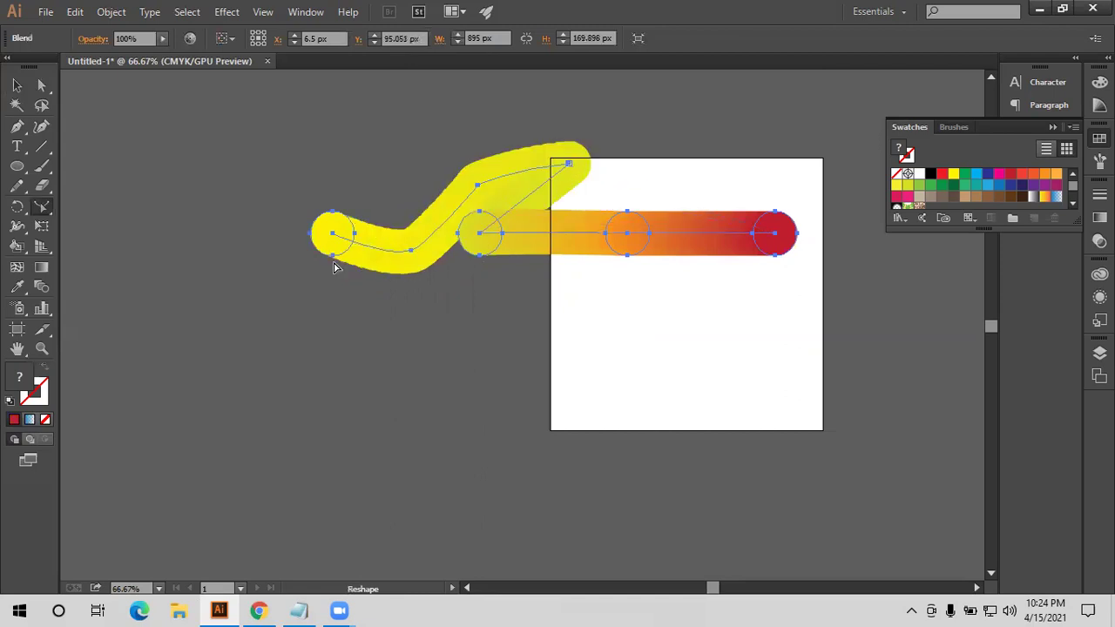
Rotate the reshaped blend and then delete it
scroll(174, 204, up, 1)
click(18, 85)
mouse_move(307, 178)
mouse_down()
mouse_move(513, 344)
mouse_move(483, 344)
mouse_up()
key(Delete)
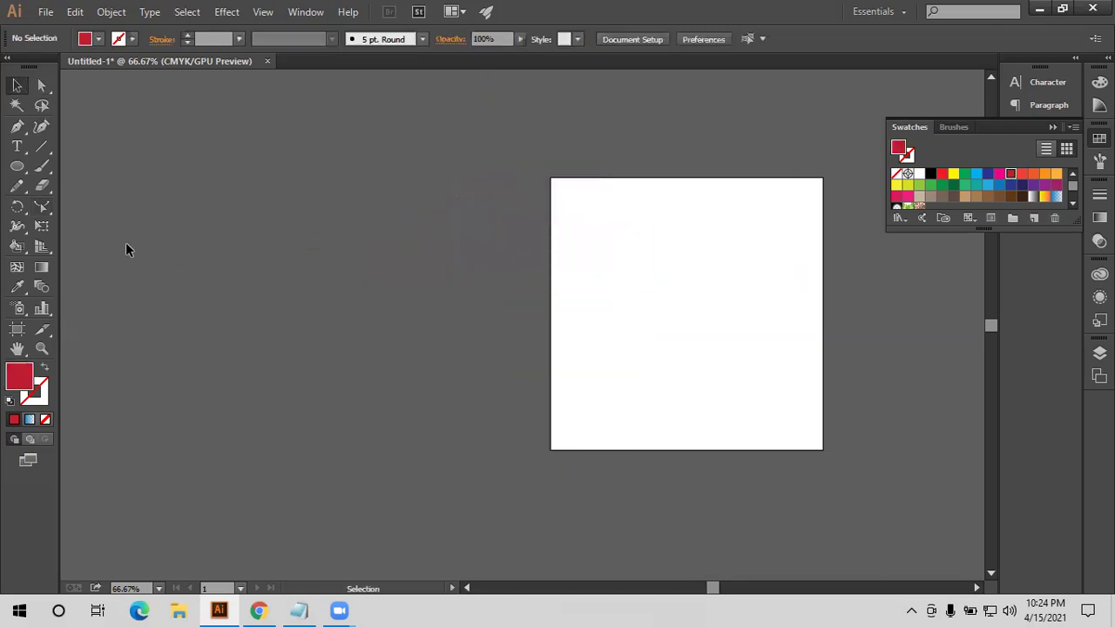
Draw a red circle on the canvas and zoom in on the circles
click(18, 167)
drag(314, 236, 433, 228)
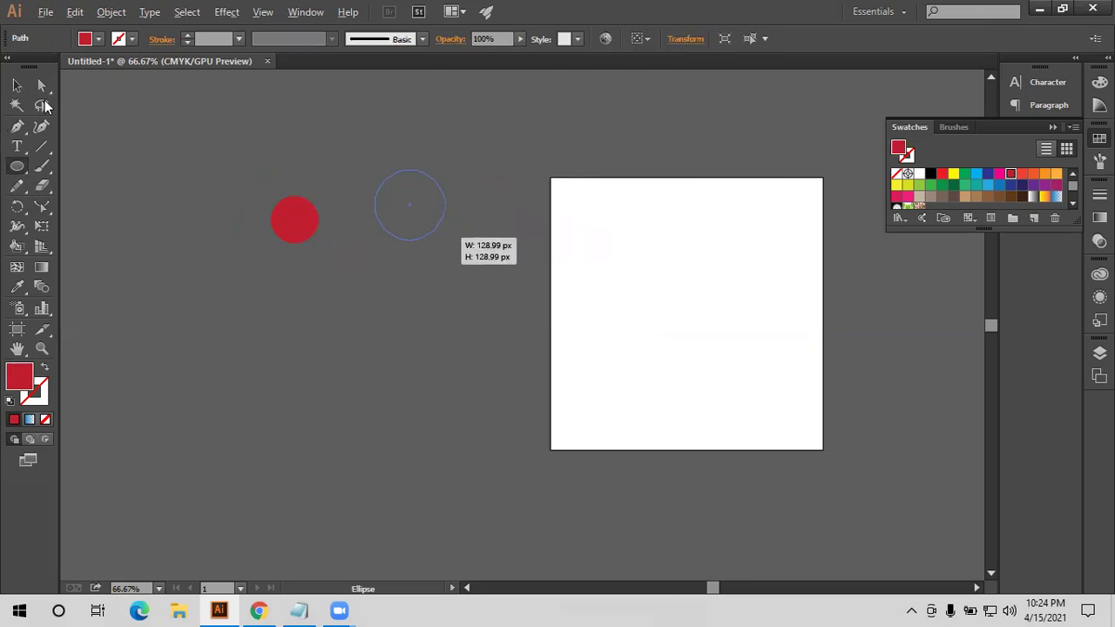
key(v)
key(ctrl+plus)
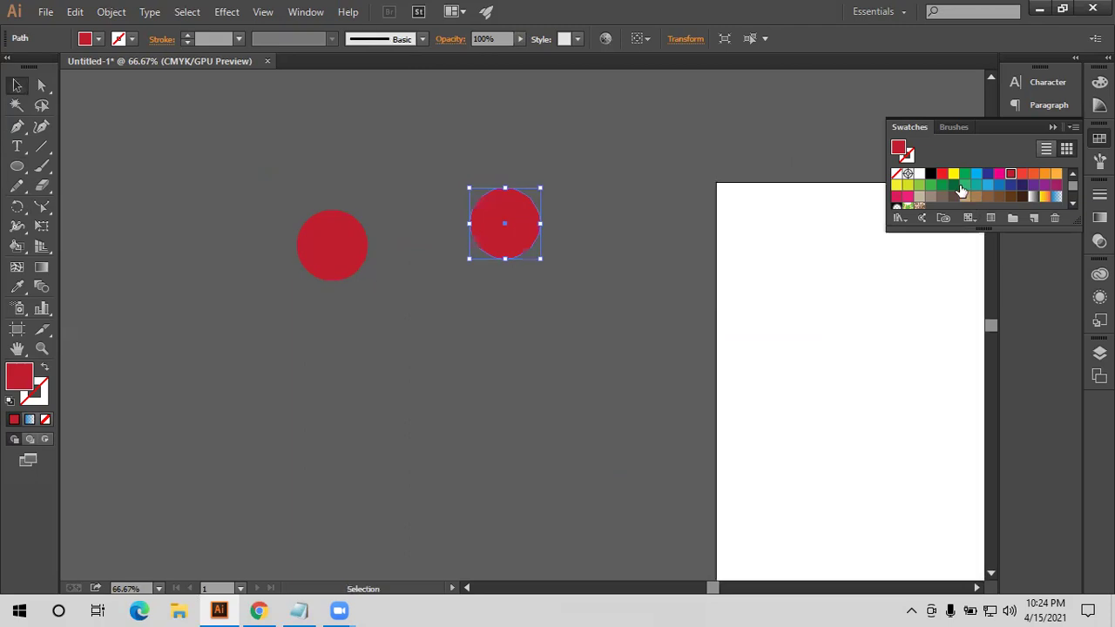
key(ctrl+plus)
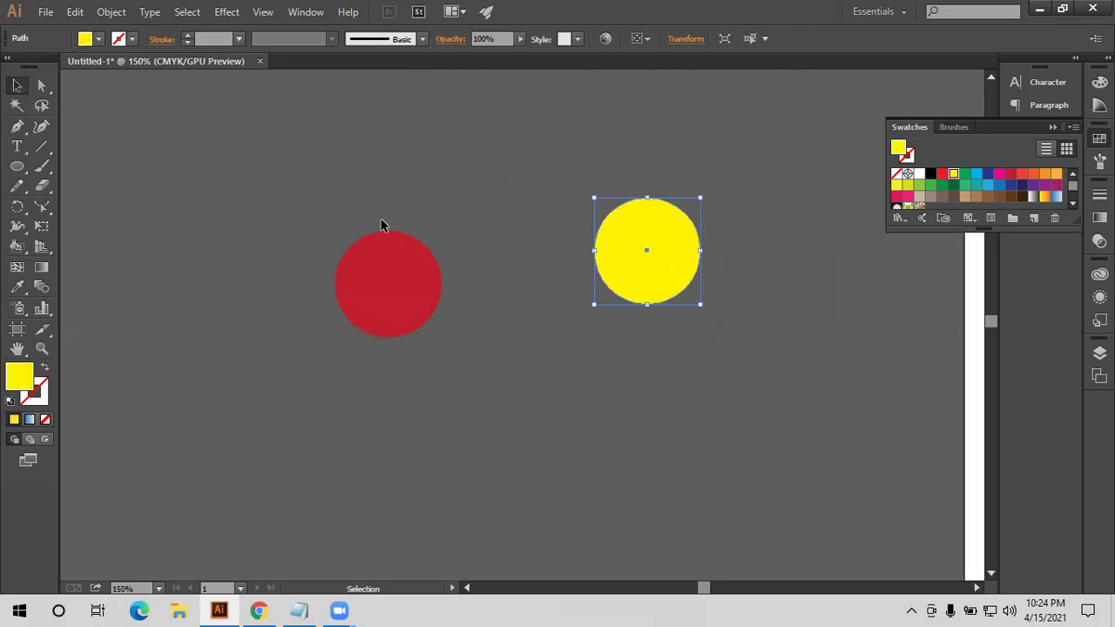
Alt-drag a copy of the red circle to its left and set the fill to hex BC1328
drag(732, 332, 324, 198)
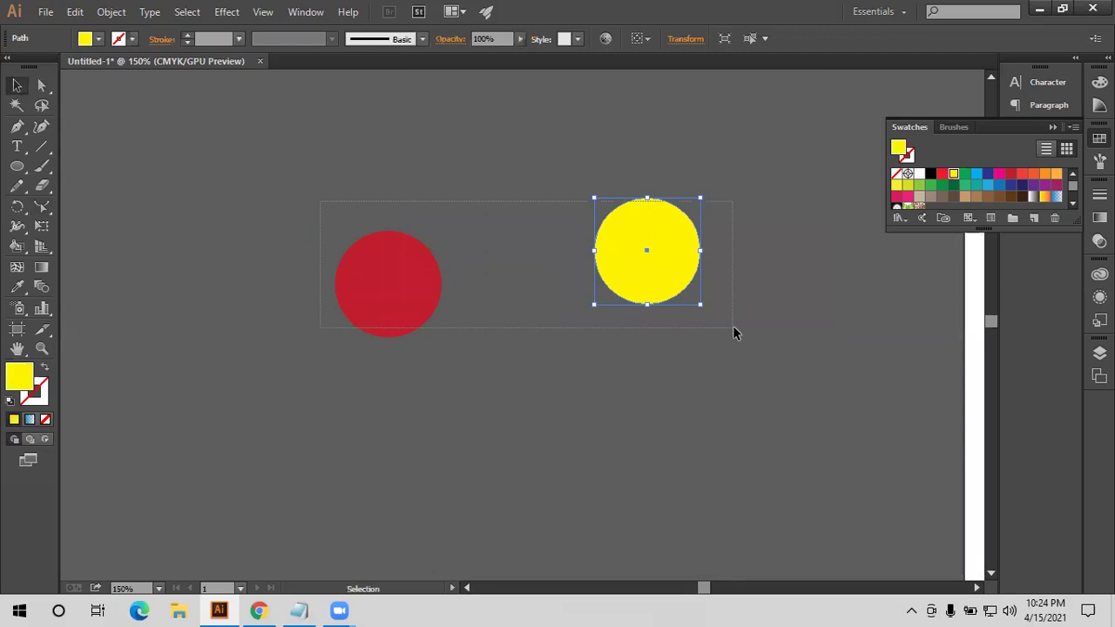
shift+click(391, 284)
drag(391, 284, 262, 250)
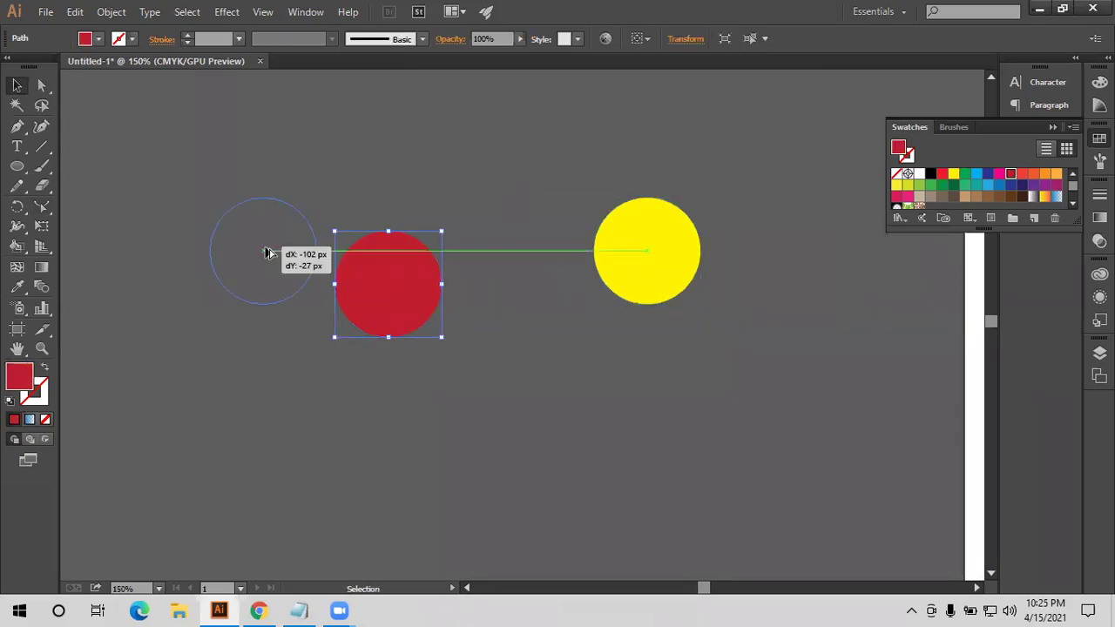
double_click(22, 381)
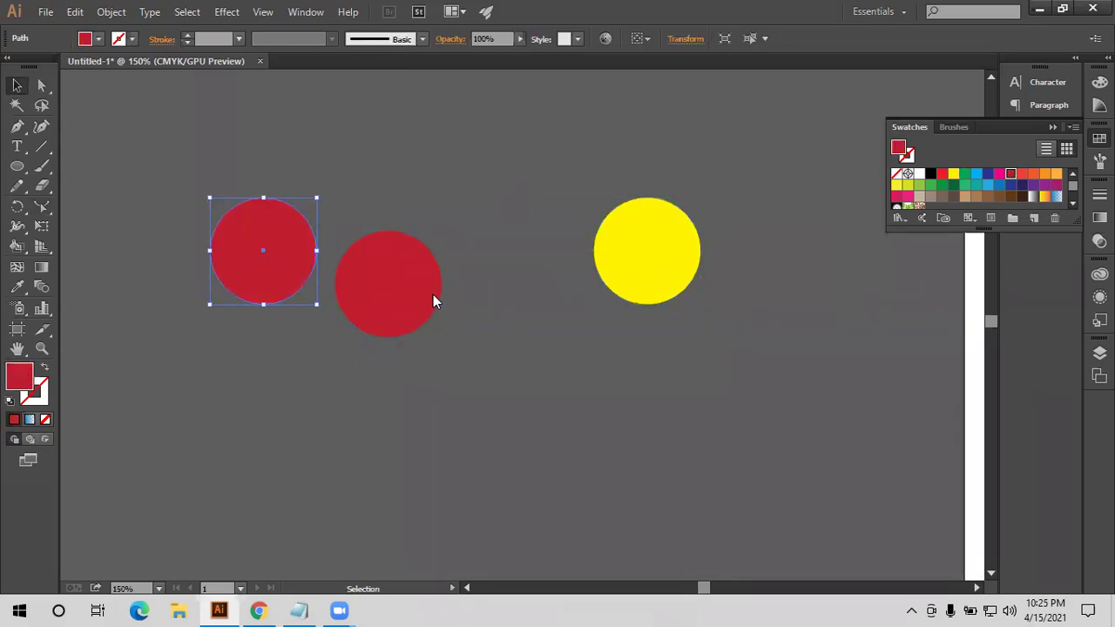
click(793, 190)
text(BC1328)
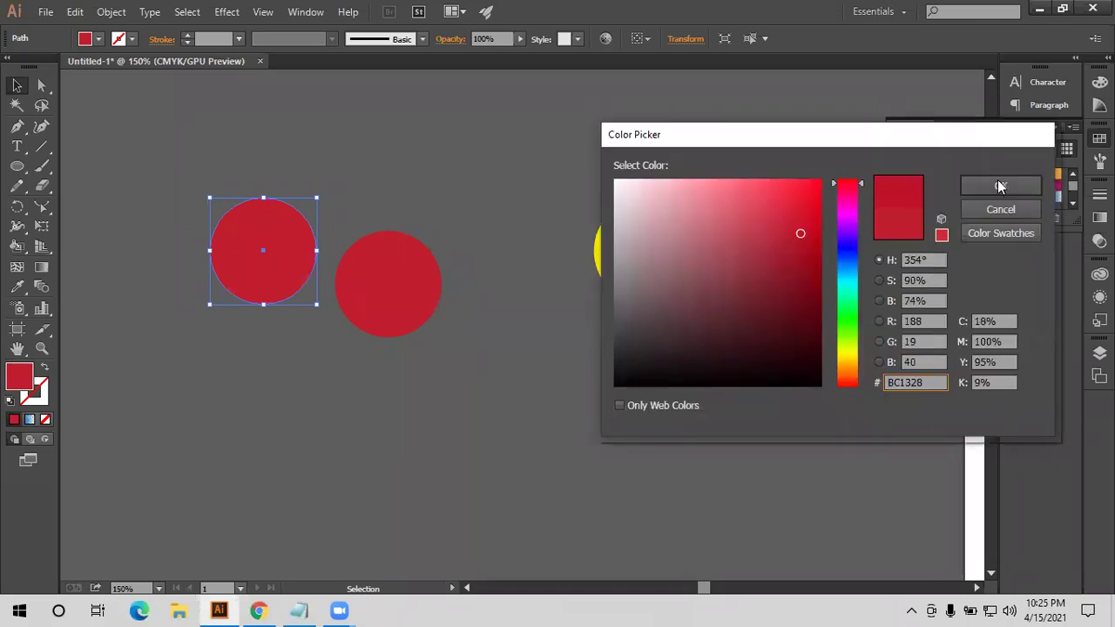
key(Return)
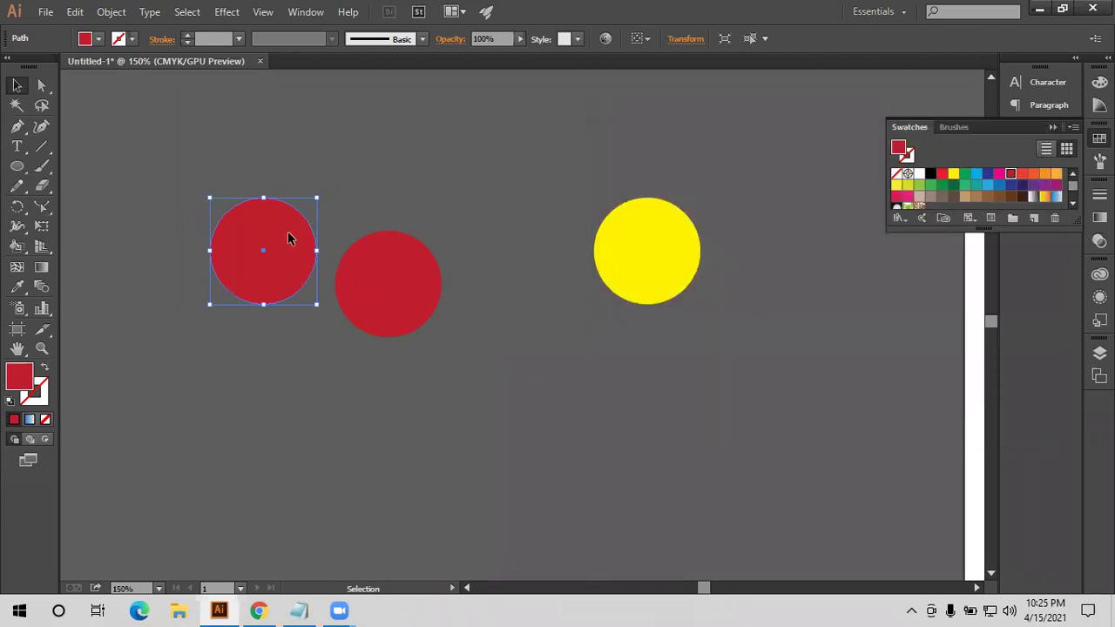
Delete the left circle, blend the red and yellow circles into a capsule, and choose Expand
key(Delete)
drag(778, 330, 288, 236)
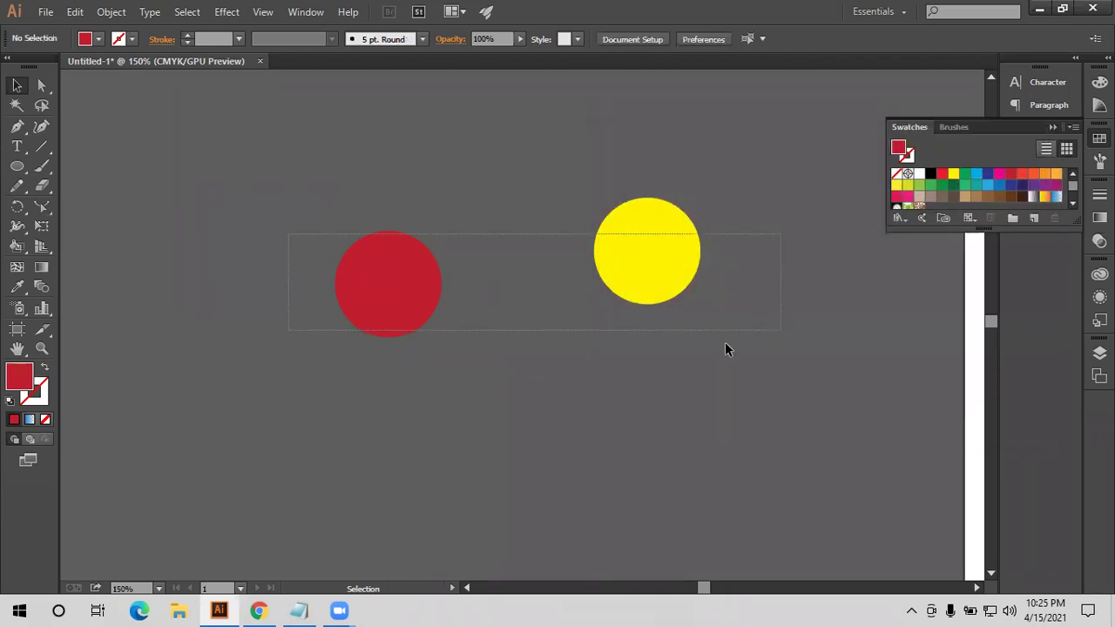
click(41, 286)
click(390, 283)
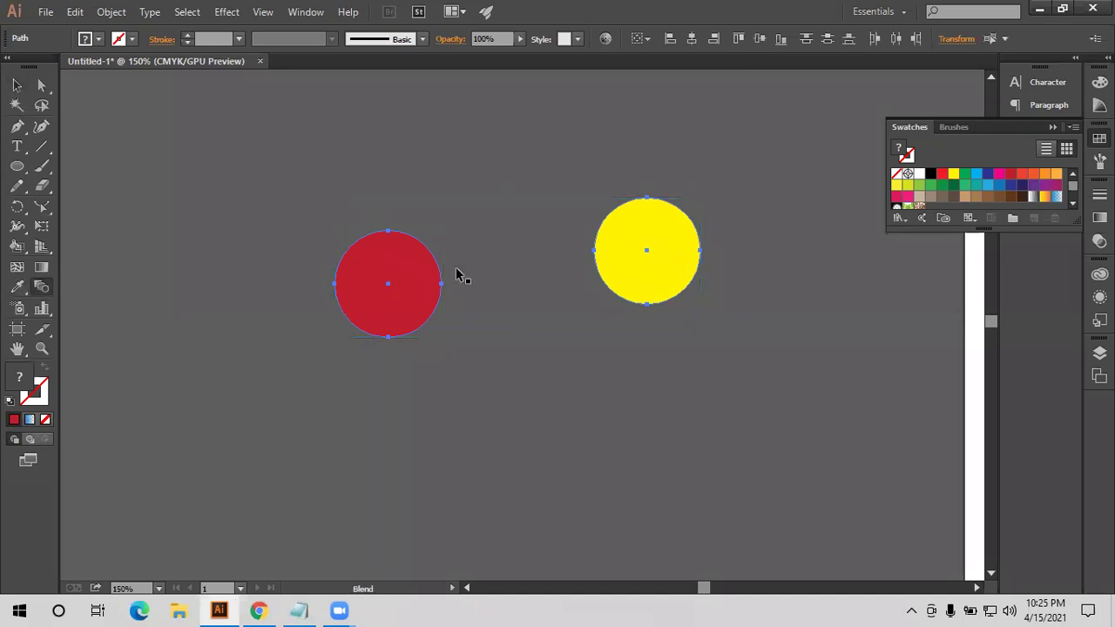
click(447, 240)
key(v)
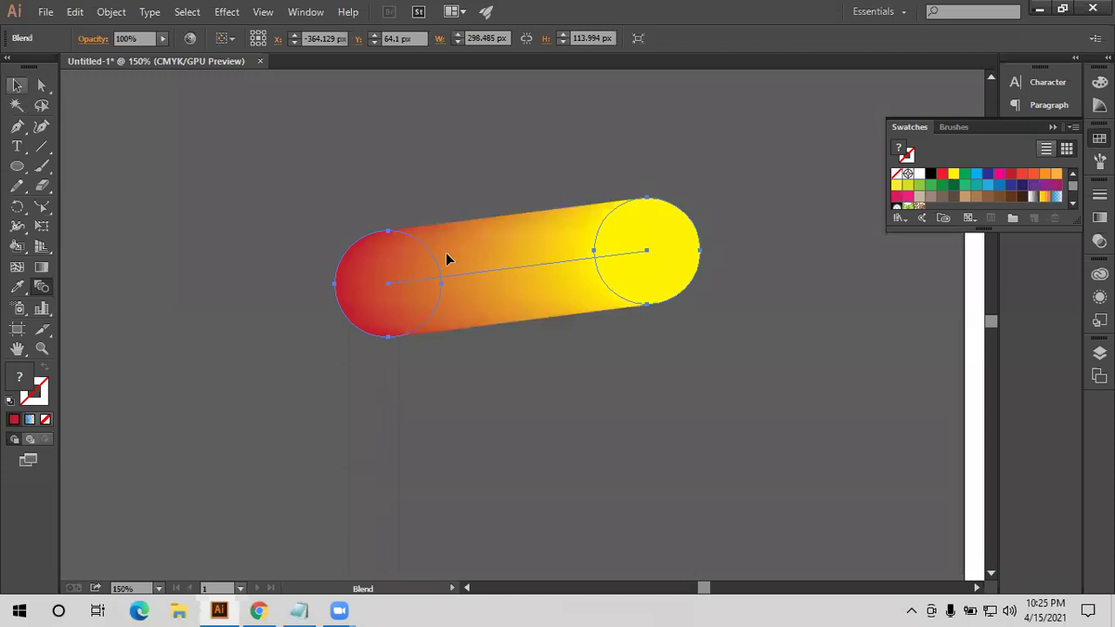
click(349, 224)
drag(425, 254, 416, 222)
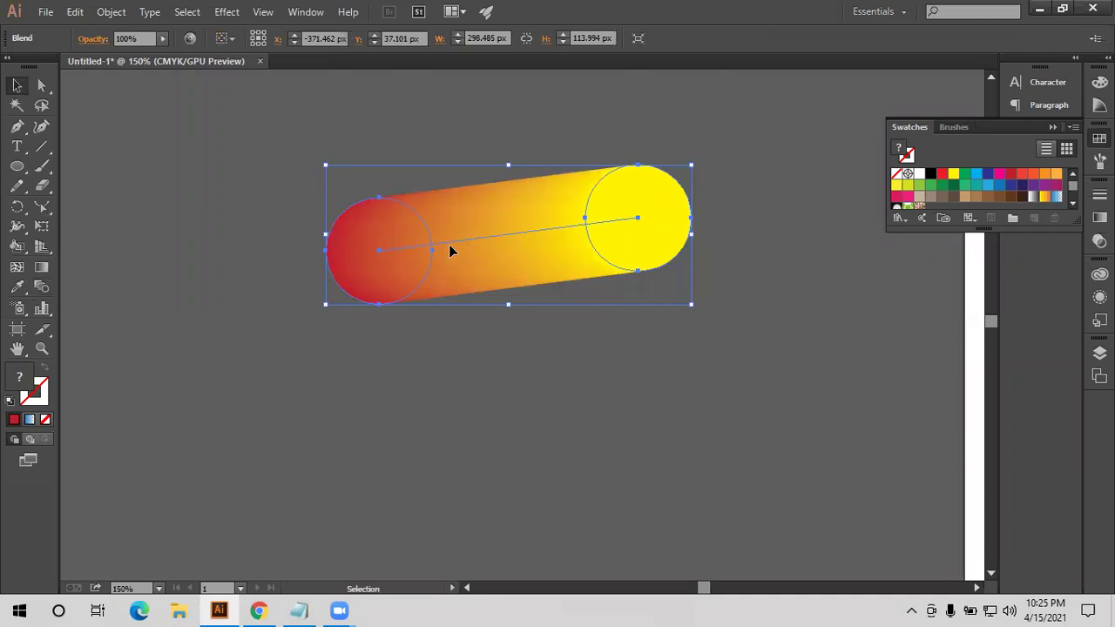
click(144, 185)
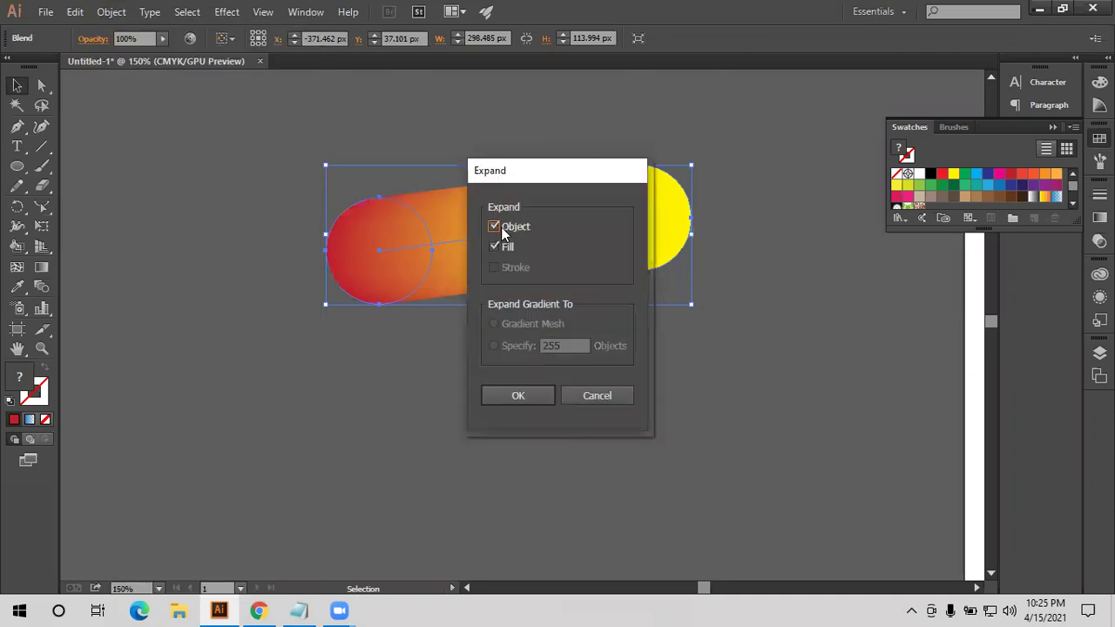
Expand the blend into separate paths and ungroup the circles
click(517, 391)
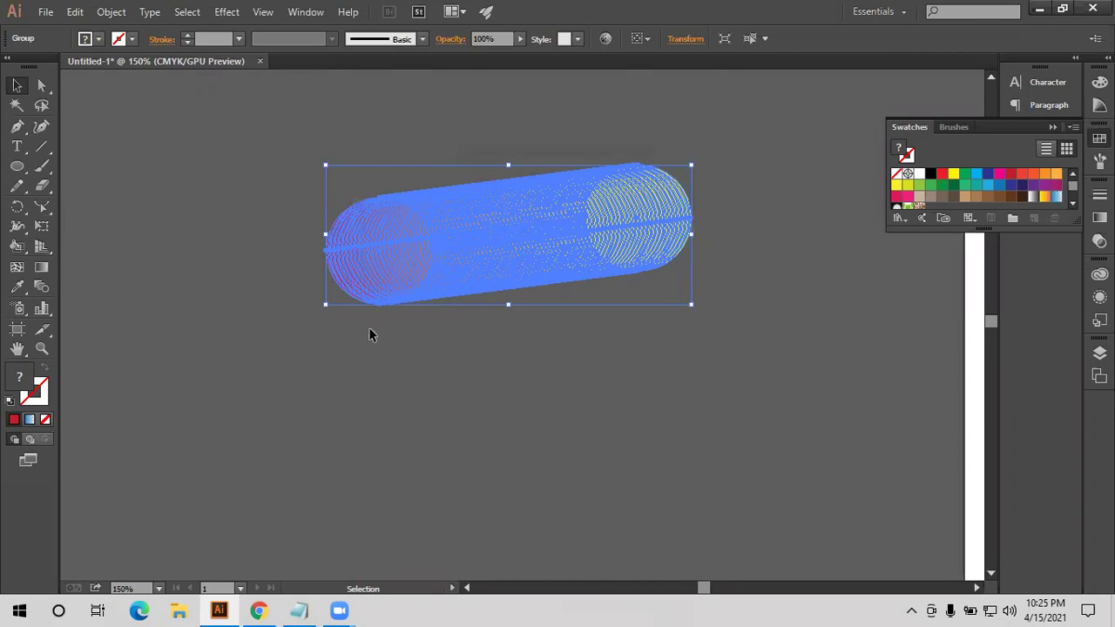
key(ctrl+shift+a)
click(417, 273)
right_click(417, 267)
click(424, 369)
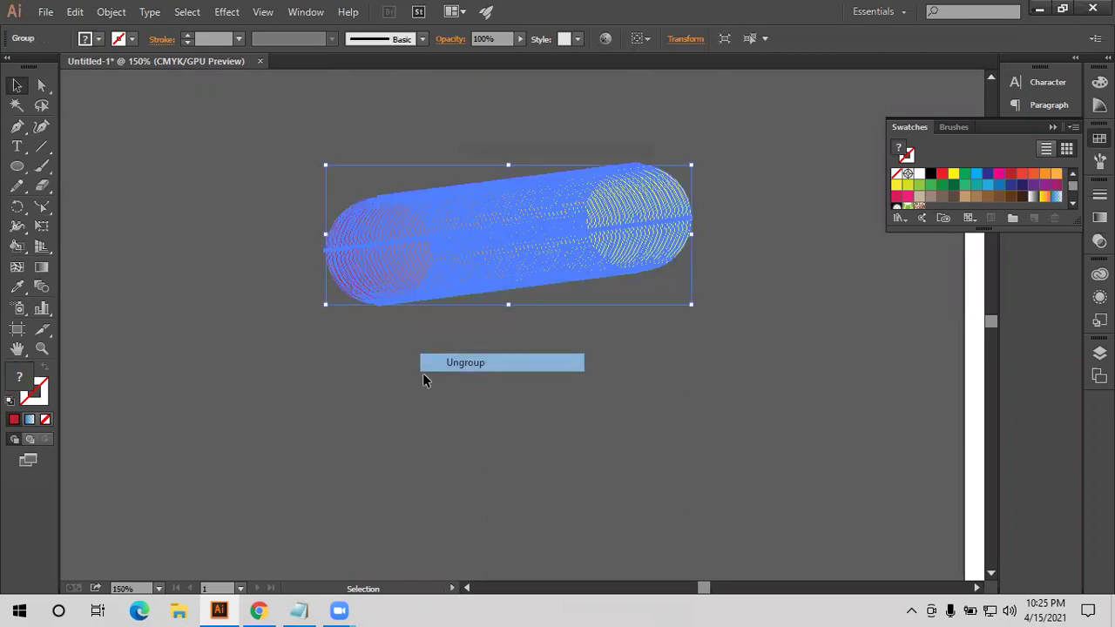
click(422, 376)
Drag the yellow end circle and several middle circles out below the capsule
mouse_move(627, 220)
mouse_down()
mouse_move(722, 296)
mouse_move(835, 260)
mouse_up()
drag(634, 219, 640, 280)
drag(563, 234, 554, 406)
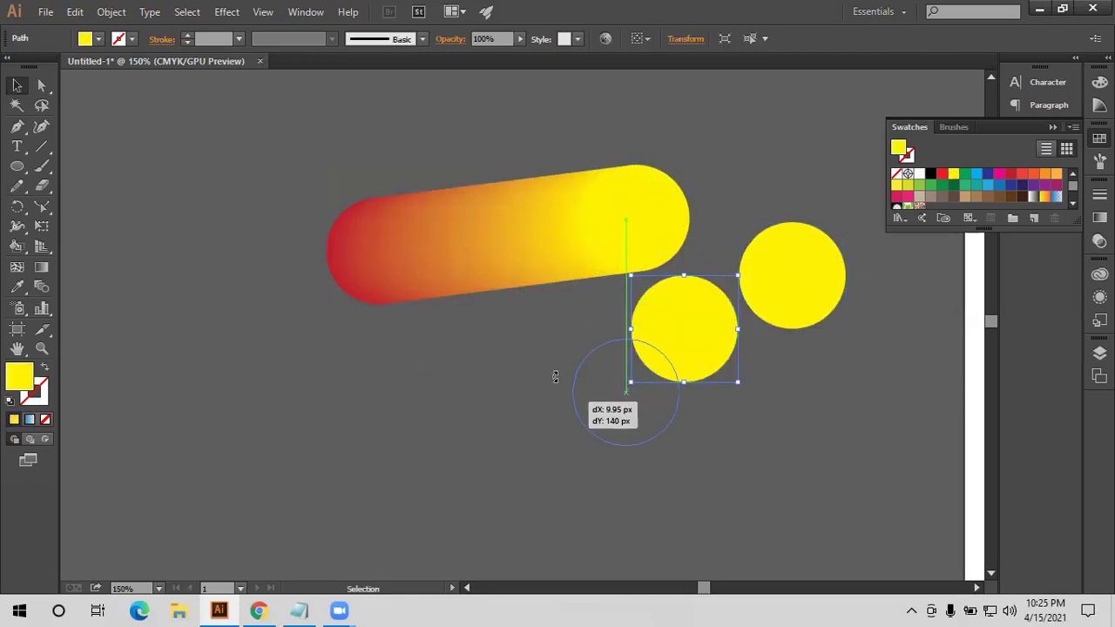
drag(545, 261, 497, 405)
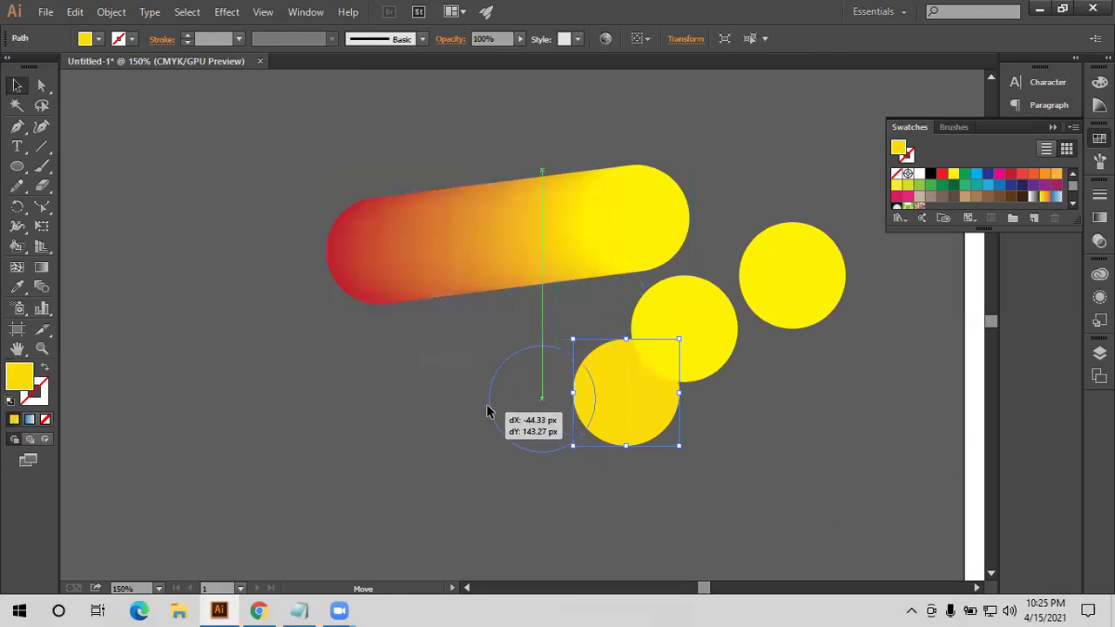
drag(540, 248, 486, 343)
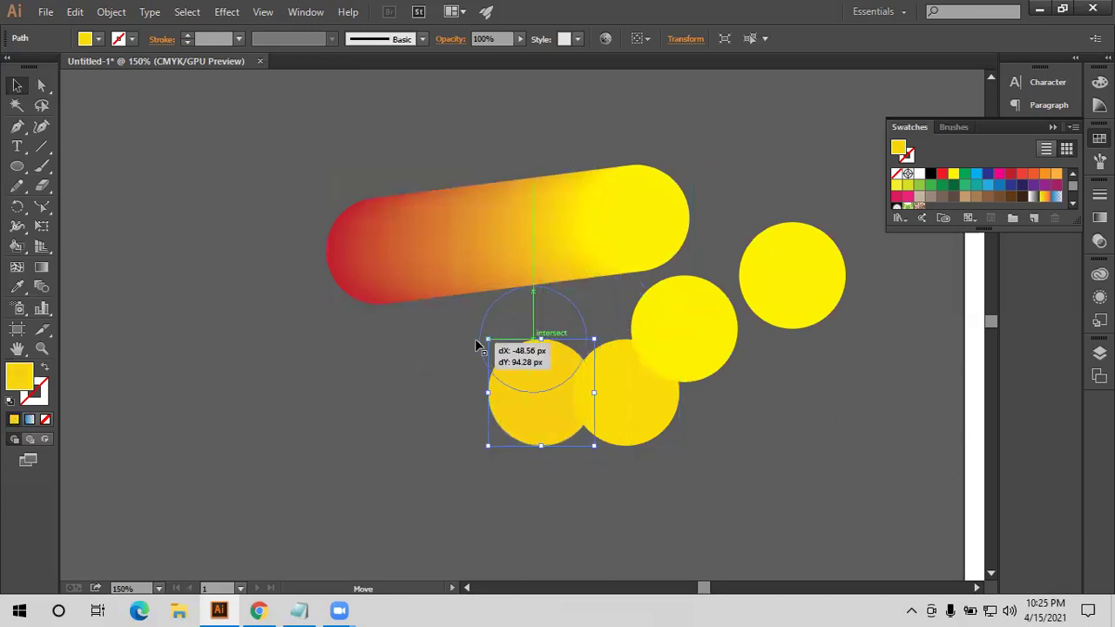
drag(519, 228, 410, 350)
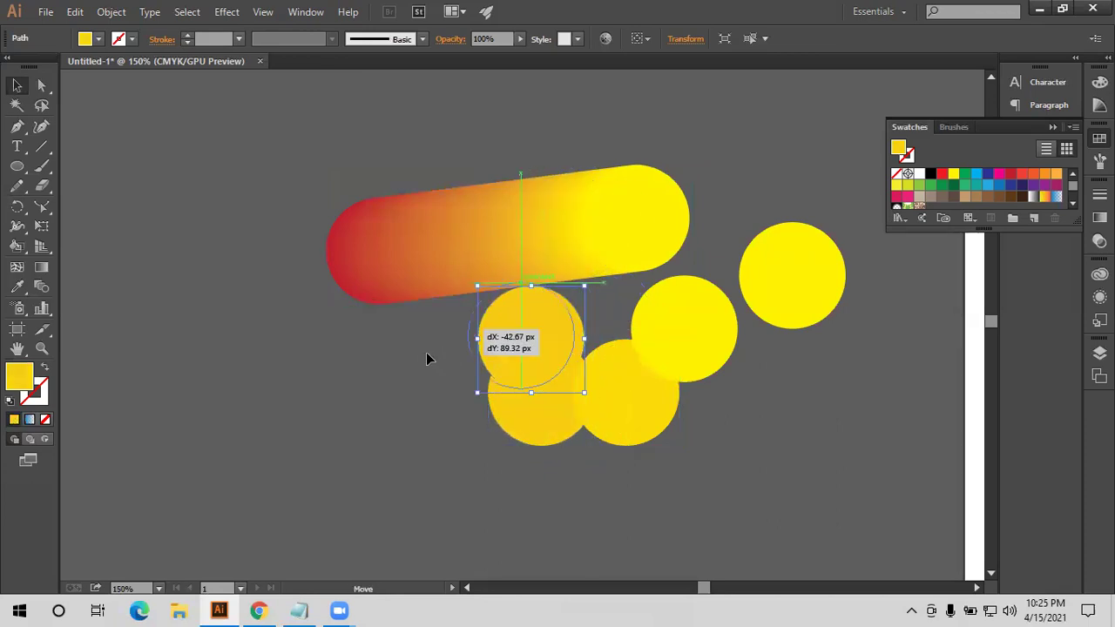
drag(427, 348, 440, 383)
Pull red and orange circles off the capsule's left end, then select everything
drag(339, 274, 93, 342)
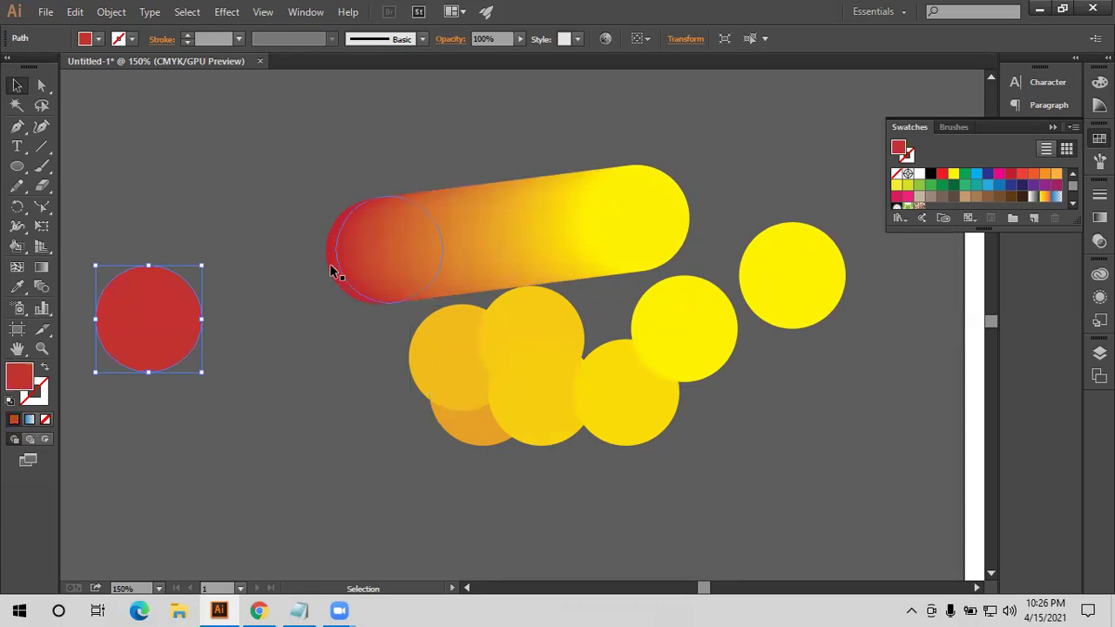
drag(331, 270, 148, 184)
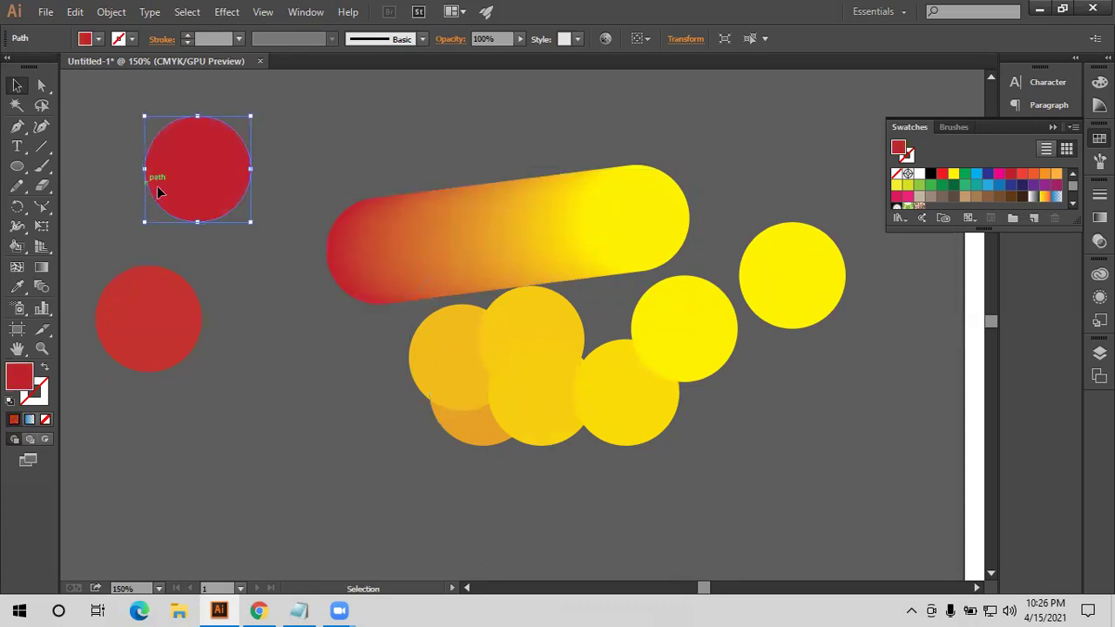
drag(394, 249, 318, 329)
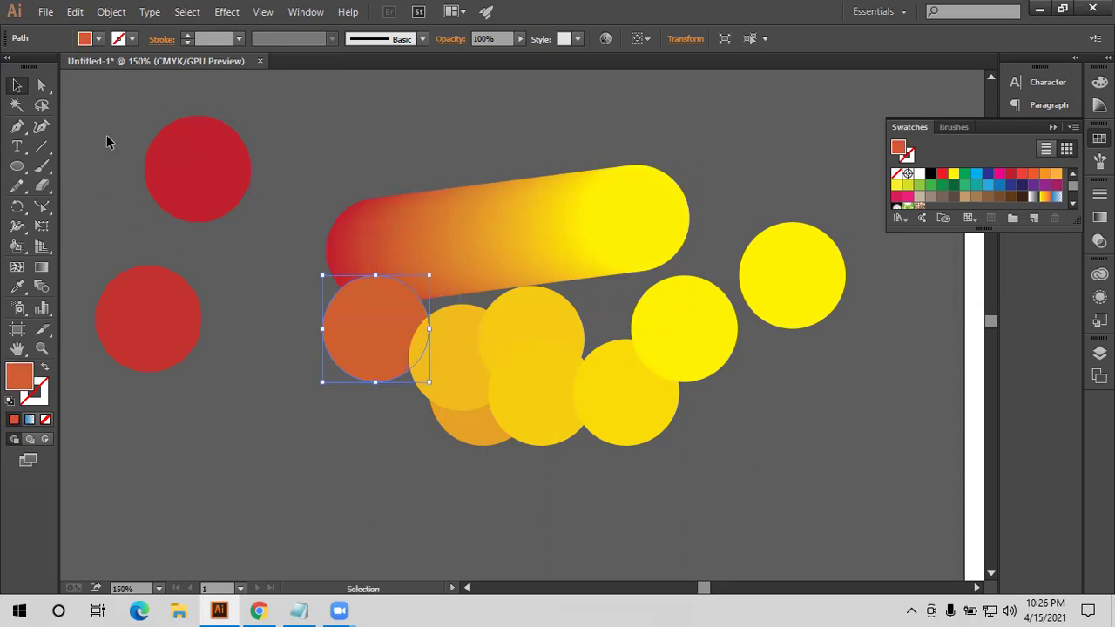
drag(104, 137, 770, 448)
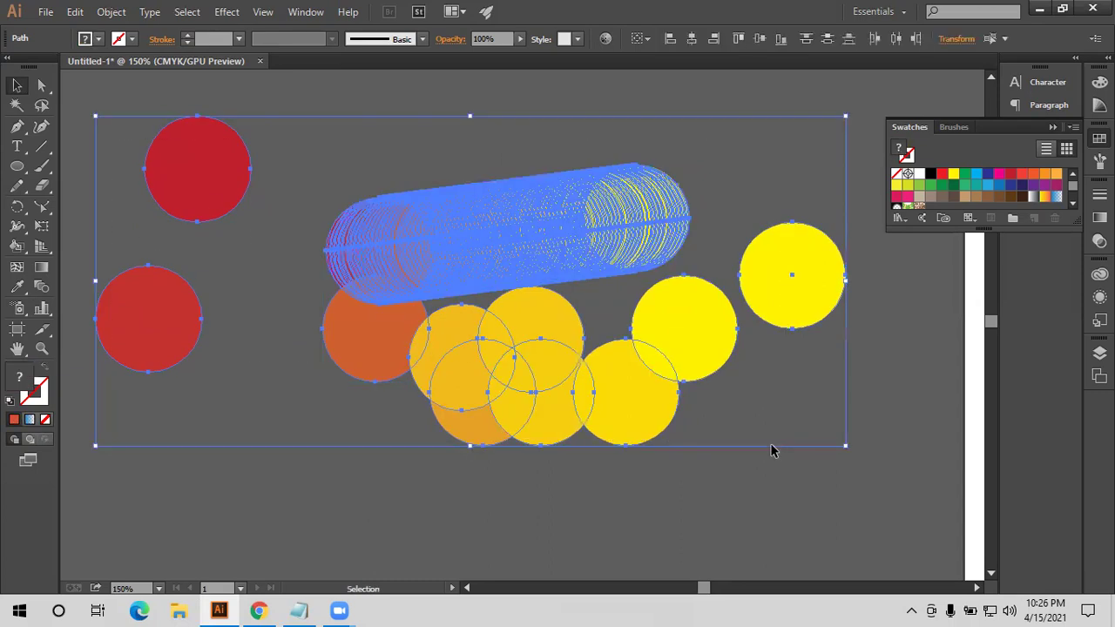
Delete all the selected circles and the capsule, then bring the empty artboard into view
key(Delete)
alt+scroll(644, 424, down, 2)
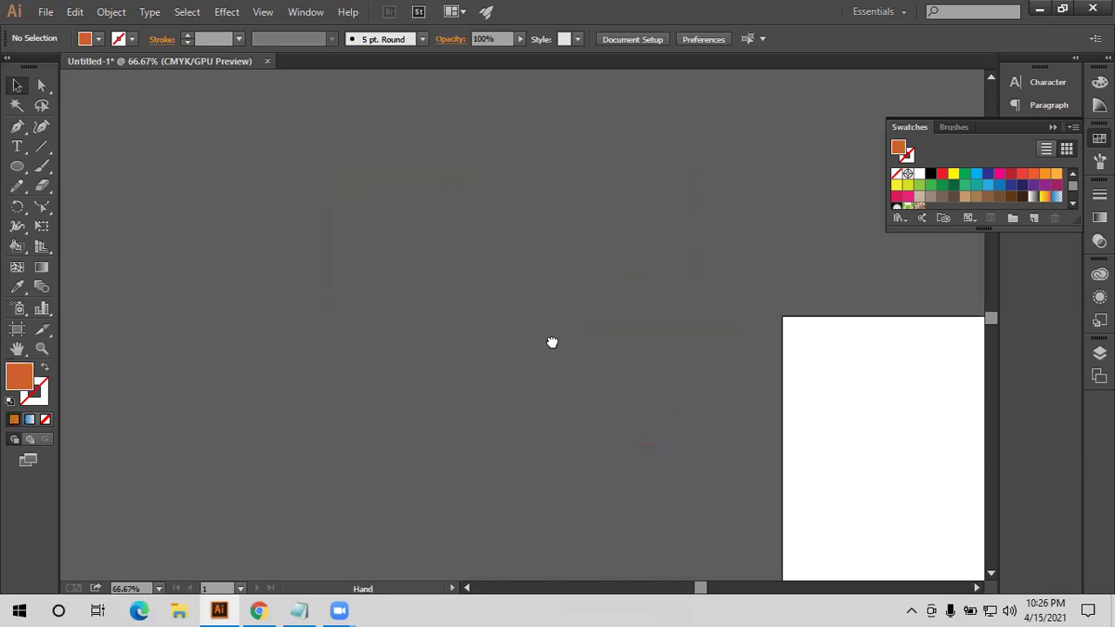
drag(552, 340, 403, 322)
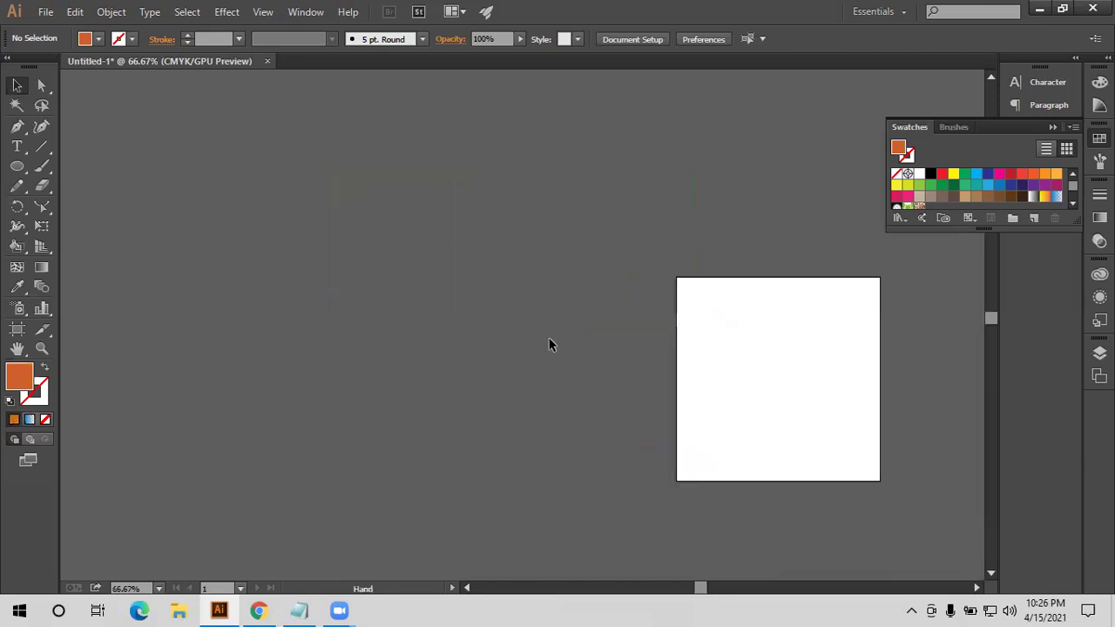
Draw an orange square left of the artboard with the Rectangle tool
click(16, 166)
click(175, 166)
mouse_move(178, 168)
mouse_down()
mouse_move(329, 309)
mouse_move(497, 315)
mouse_up()
Draw a second, larger orange square, move it toward the artboard and scale it down
drag(627, 418, 383, 250)
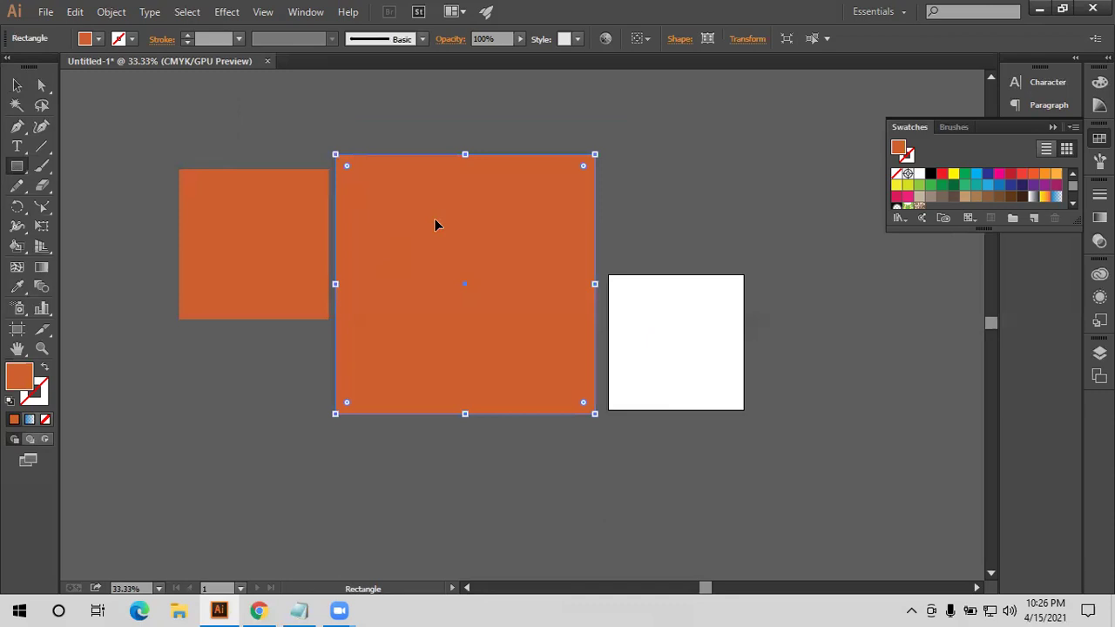
key(v)
drag(479, 212, 550, 223)
drag(671, 176, 675, 165)
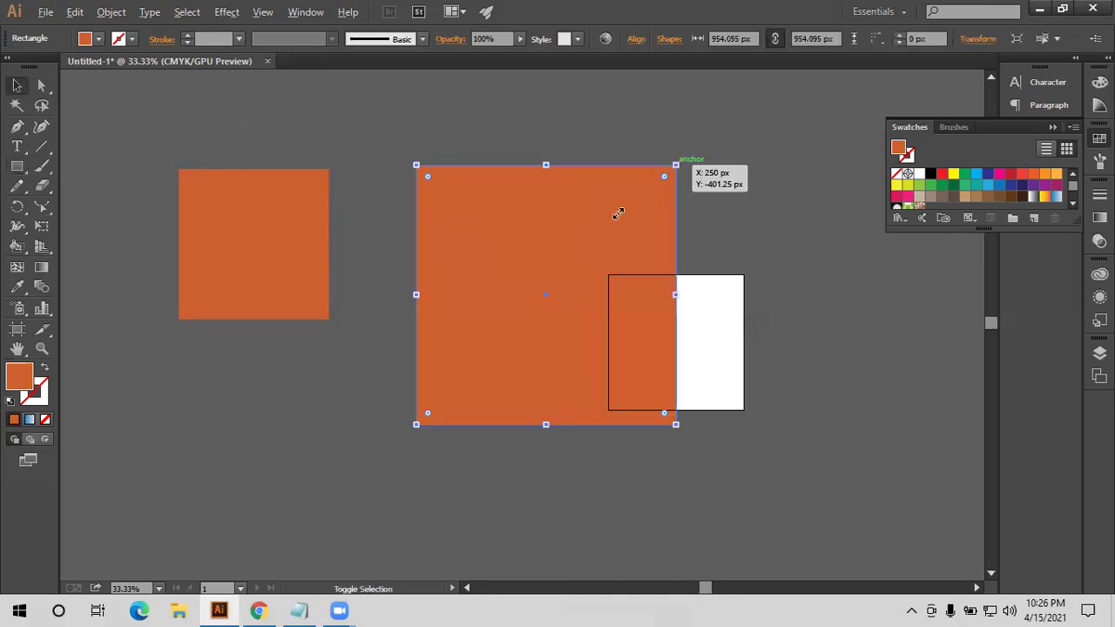
drag(617, 213, 553, 282)
mouse_move(505, 325)
mouse_down()
mouse_move(494, 335)
mouse_move(508, 264)
mouse_move(716, 291)
mouse_move(707, 279)
mouse_move(877, 362)
mouse_up()
Move both squares onto the artboard, colour the right one yellow, and undo a trial rotation
key(ctrl+plus)
key(ctrl+a)
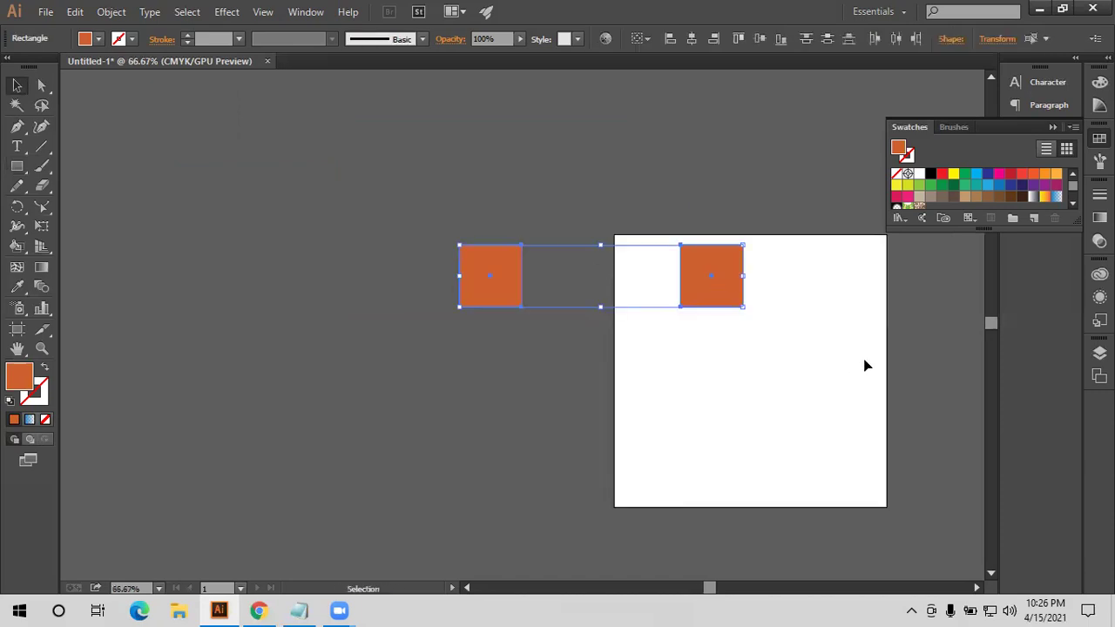
drag(775, 279, 775, 280)
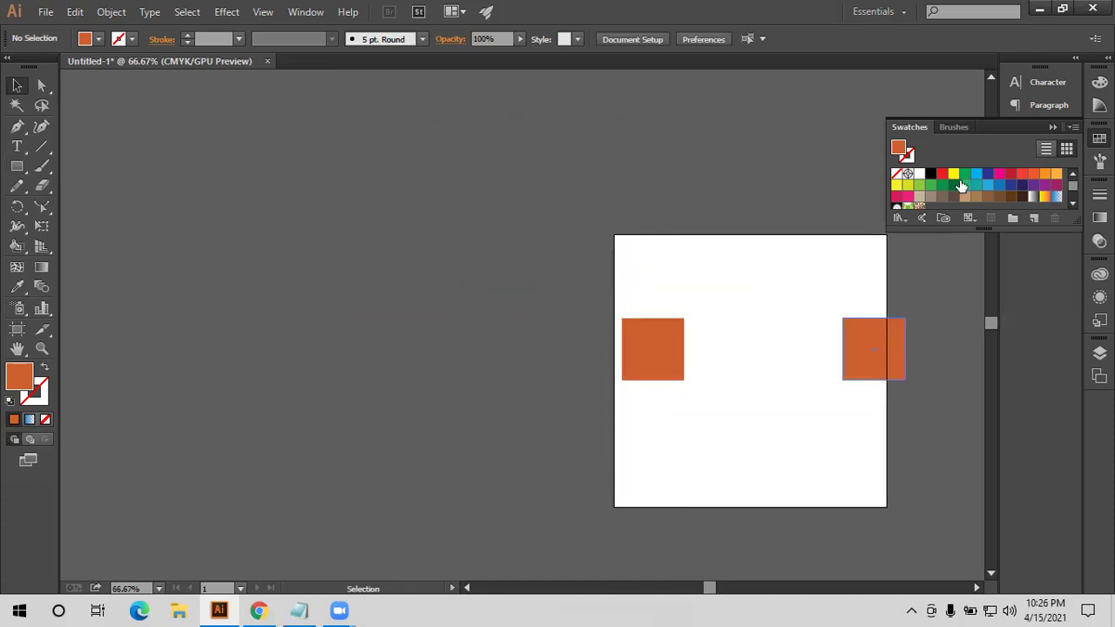
click(626, 343)
mouse_move(398, 398)
mouse_down()
mouse_move(749, 292)
mouse_move(741, 251)
mouse_up()
mouse_move(738, 290)
mouse_down()
mouse_move(735, 339)
mouse_move(739, 309)
mouse_up()
key(ctrl+z)
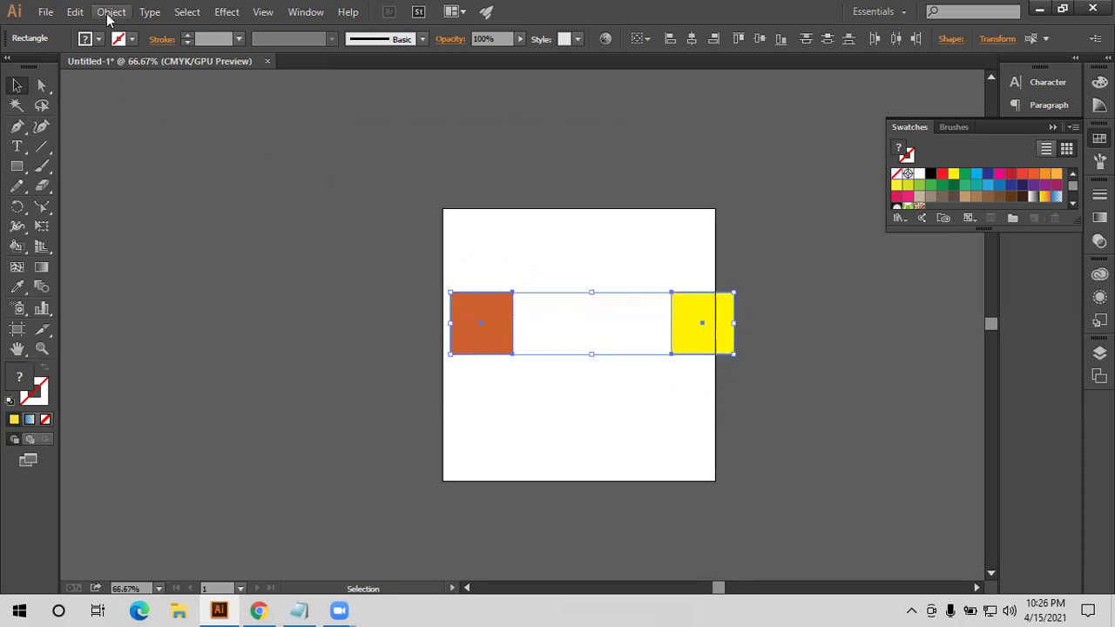
Set Blend Options spacing to Specified Steps with 4 steps
click(111, 12)
mouse_move(131, 394)
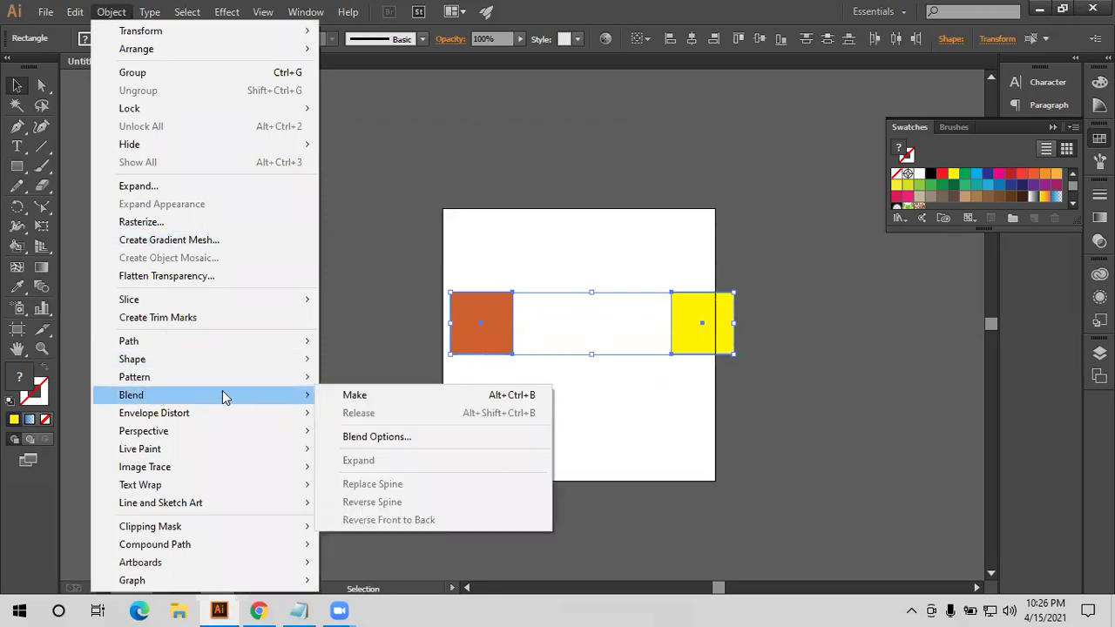
key(Left)
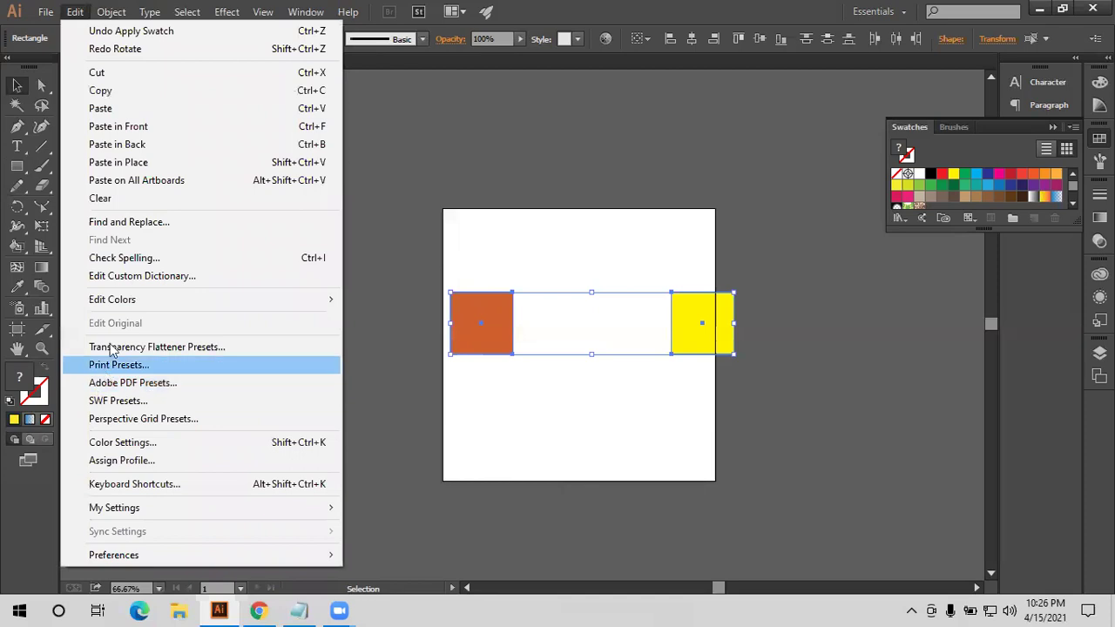
click(104, 11)
click(108, 11)
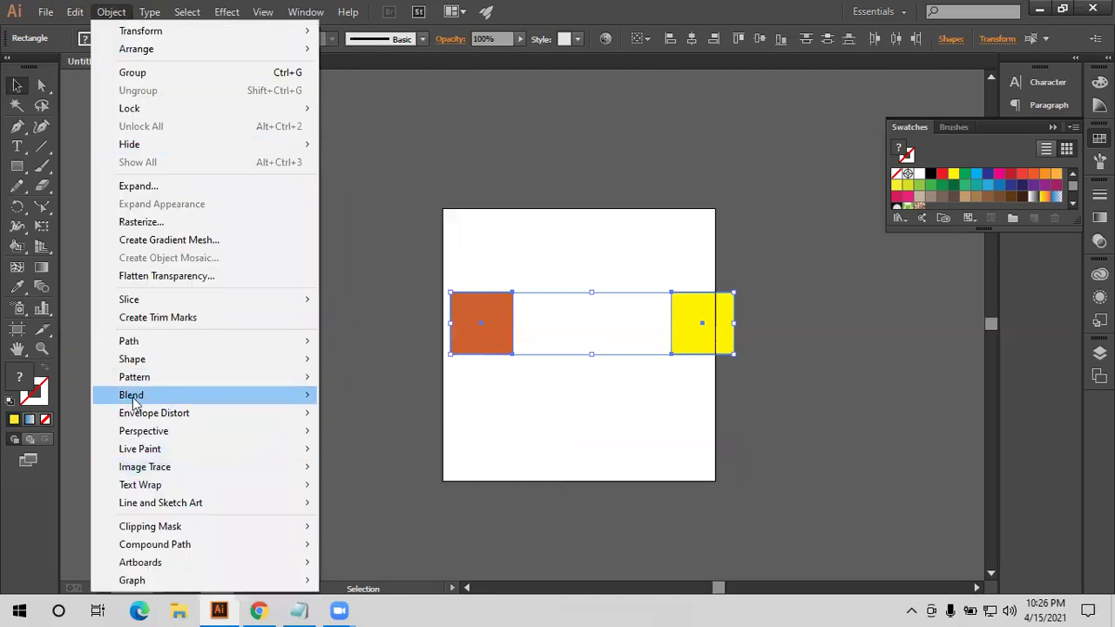
click(367, 442)
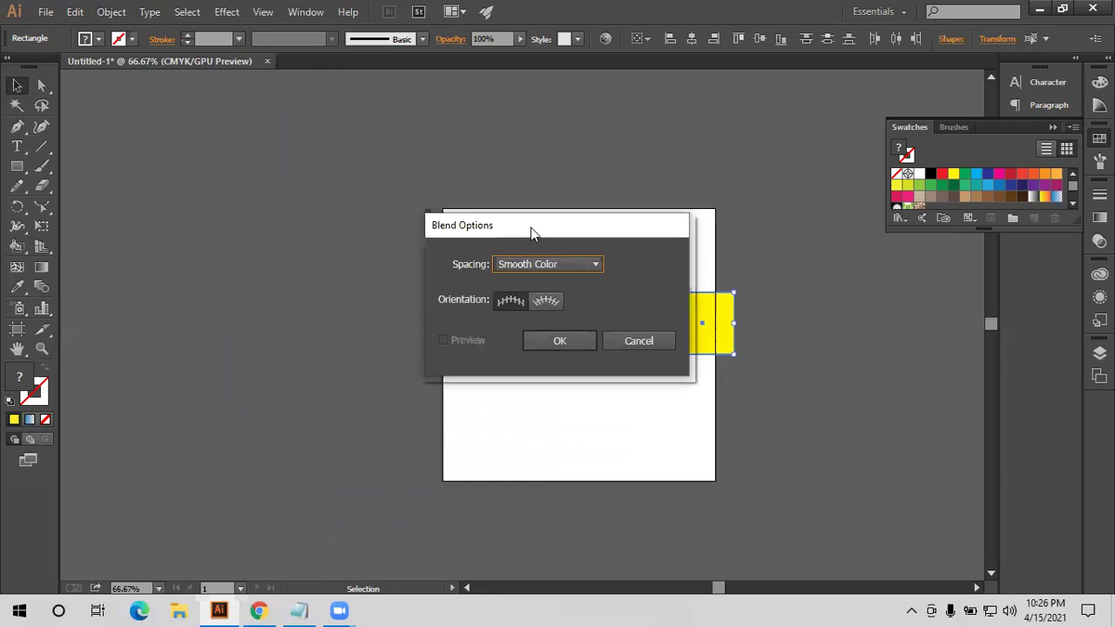
drag(531, 227, 689, 378)
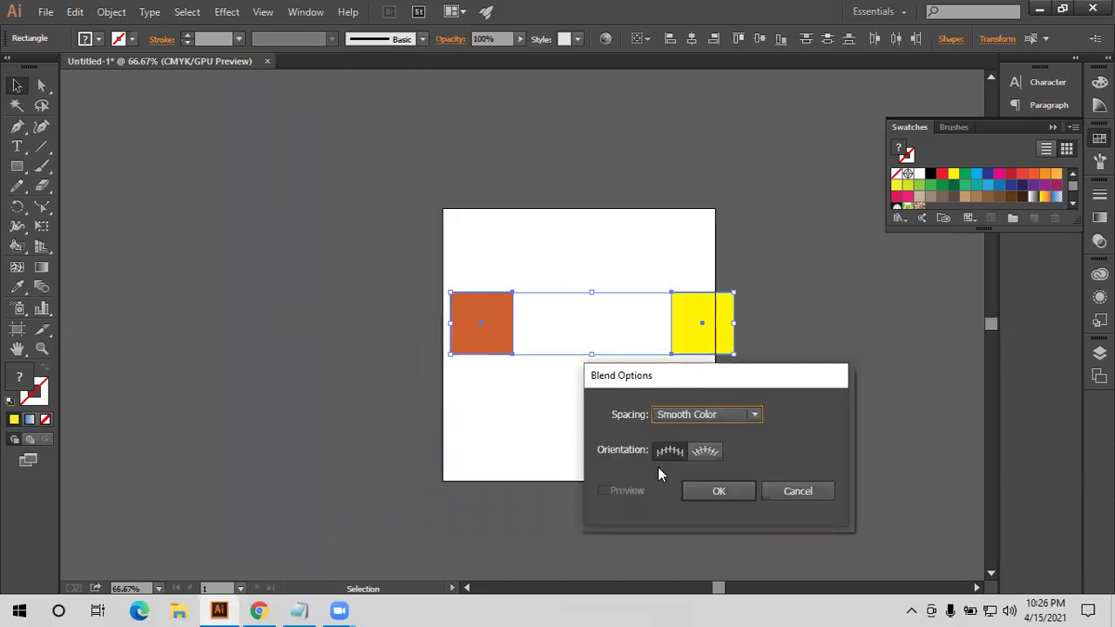
click(693, 417)
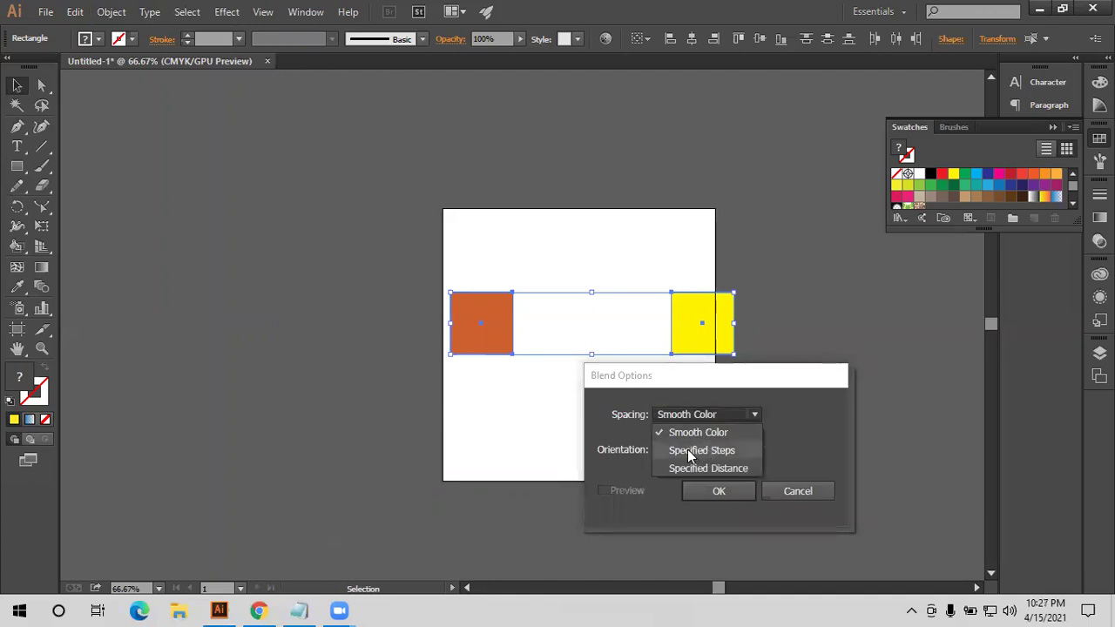
click(688, 451)
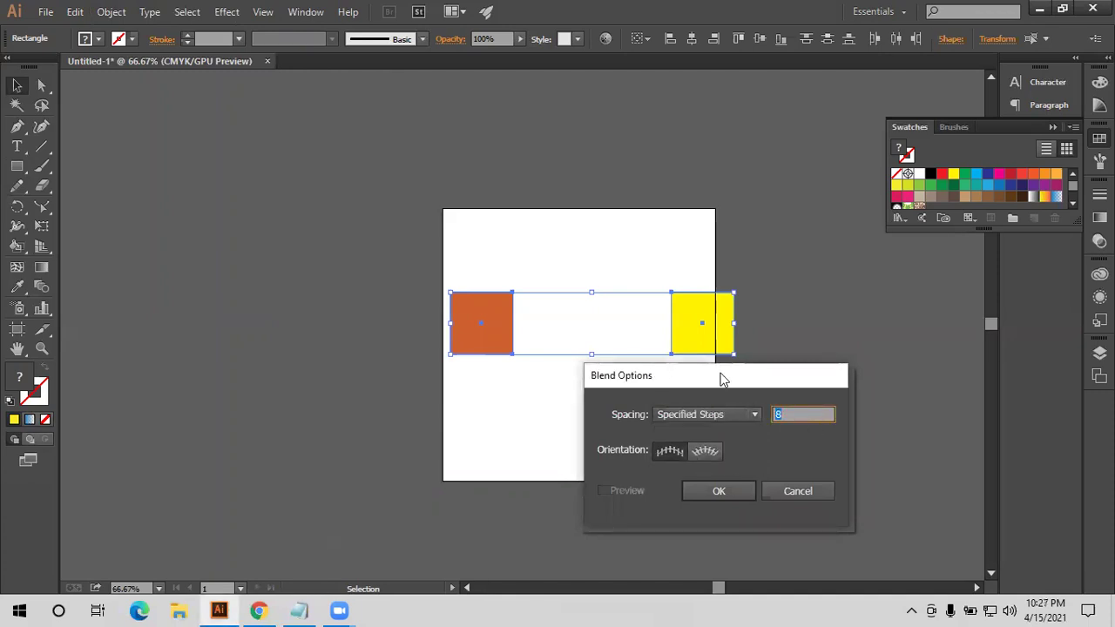
drag(722, 377, 661, 427)
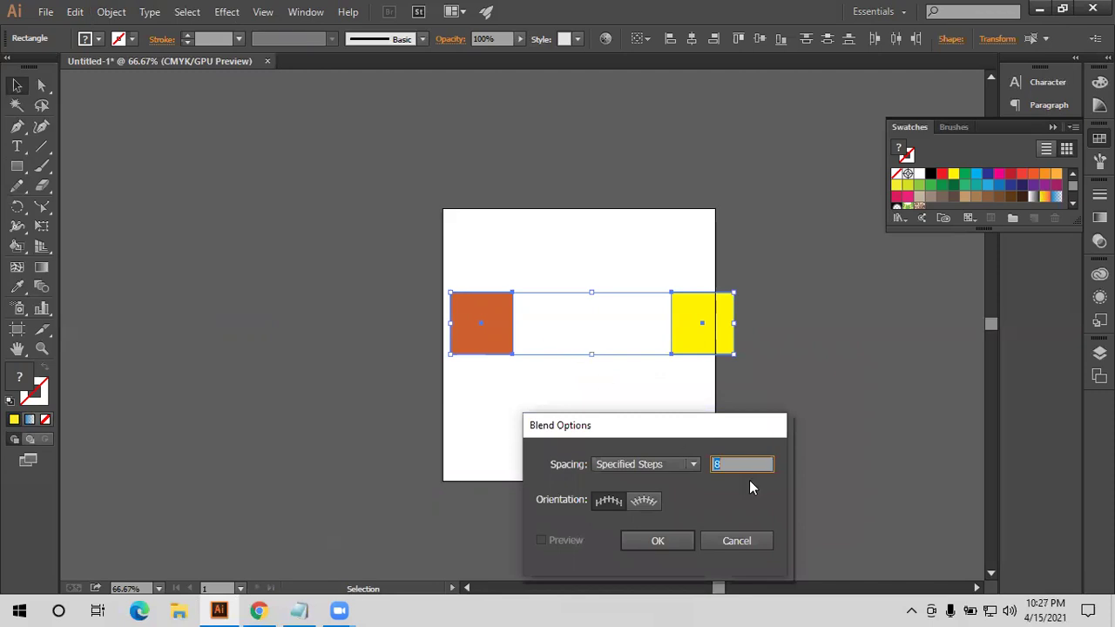
text(4)
drag(687, 425, 760, 292)
click(720, 412)
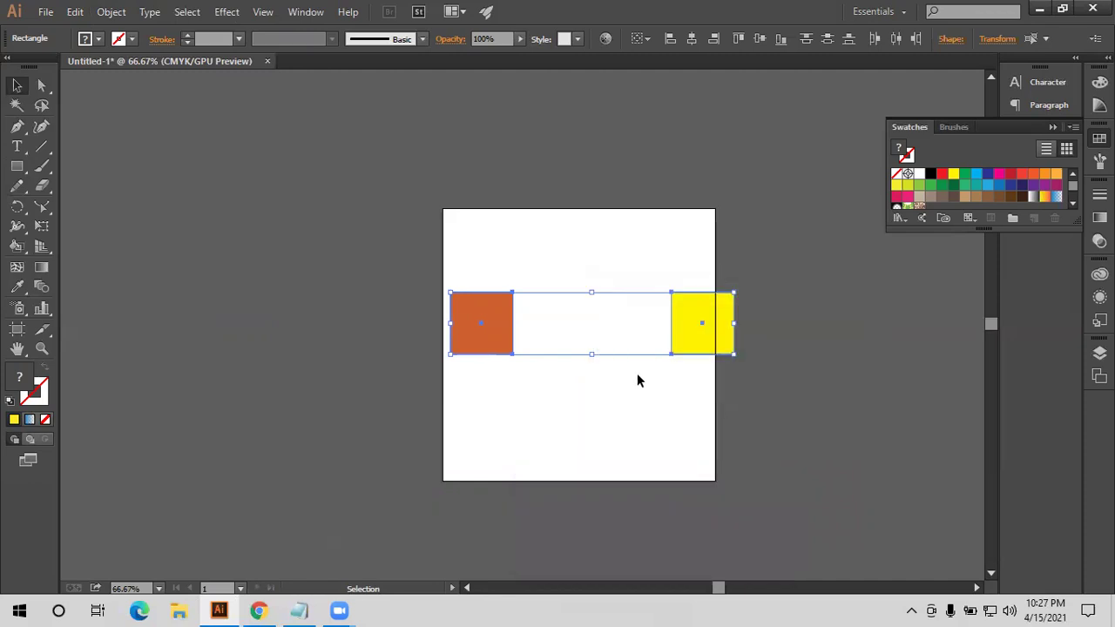
Make the orange-to-yellow blend between the two squares via Object > Blend > Make
click(111, 12)
mouse_move(130, 395)
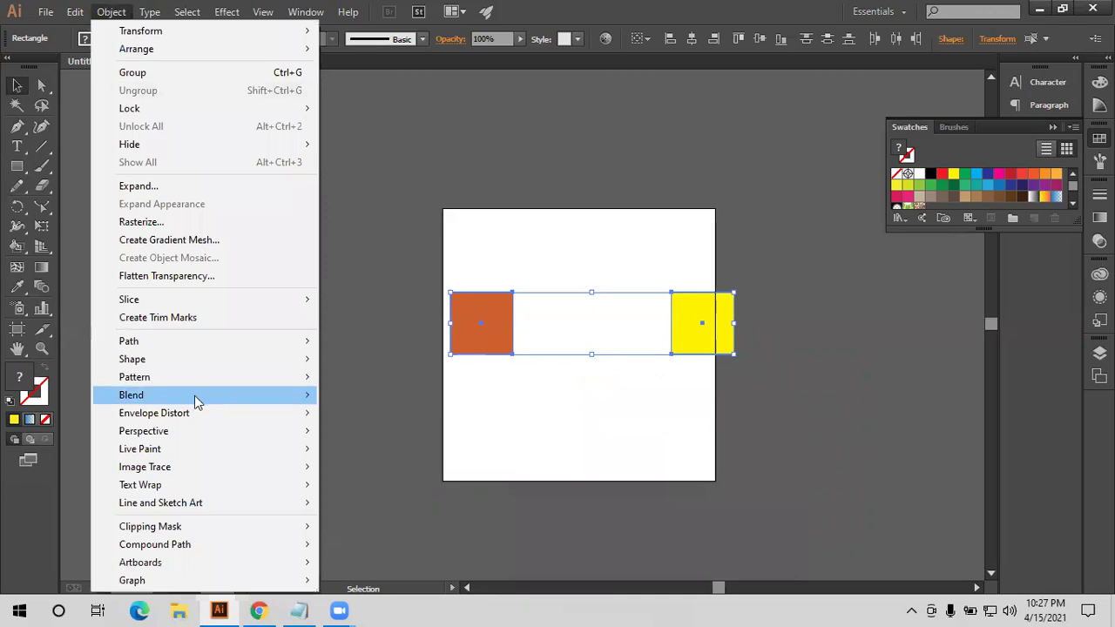
click(385, 400)
click(325, 234)
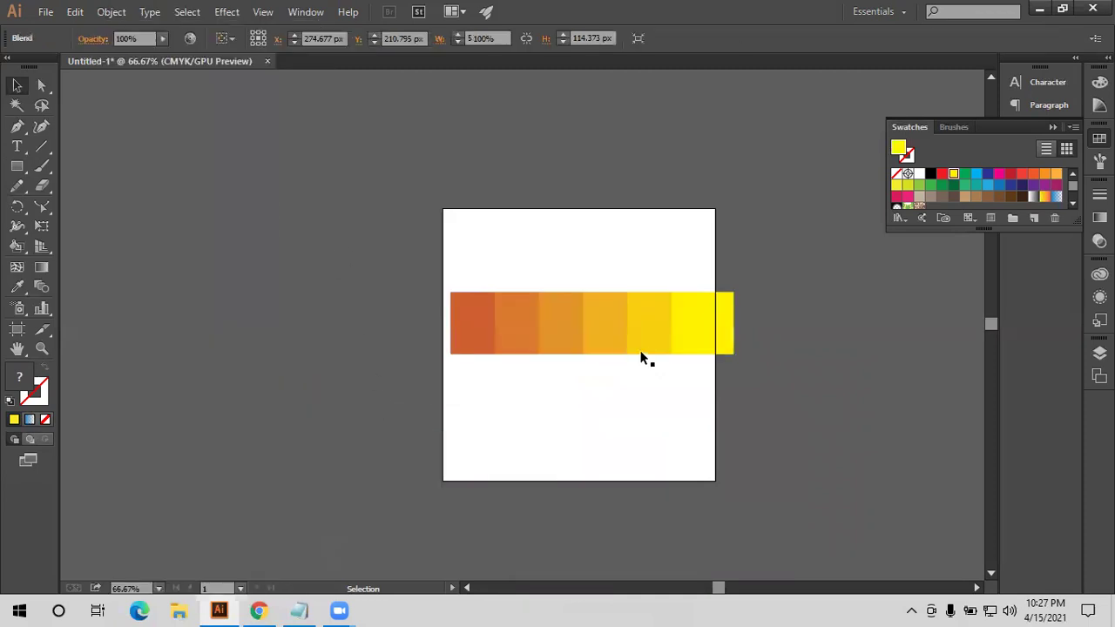
Select the stepped blend and delete it
scroll(645, 344, up, 2)
scroll(616, 333, up, 1)
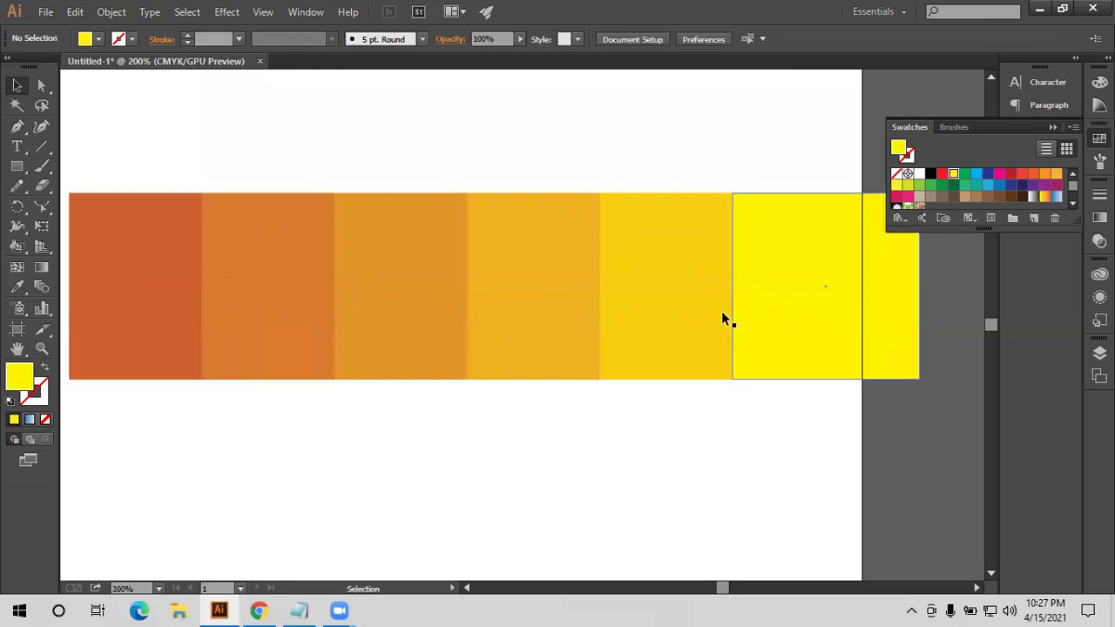
click(654, 303)
key(Delete)
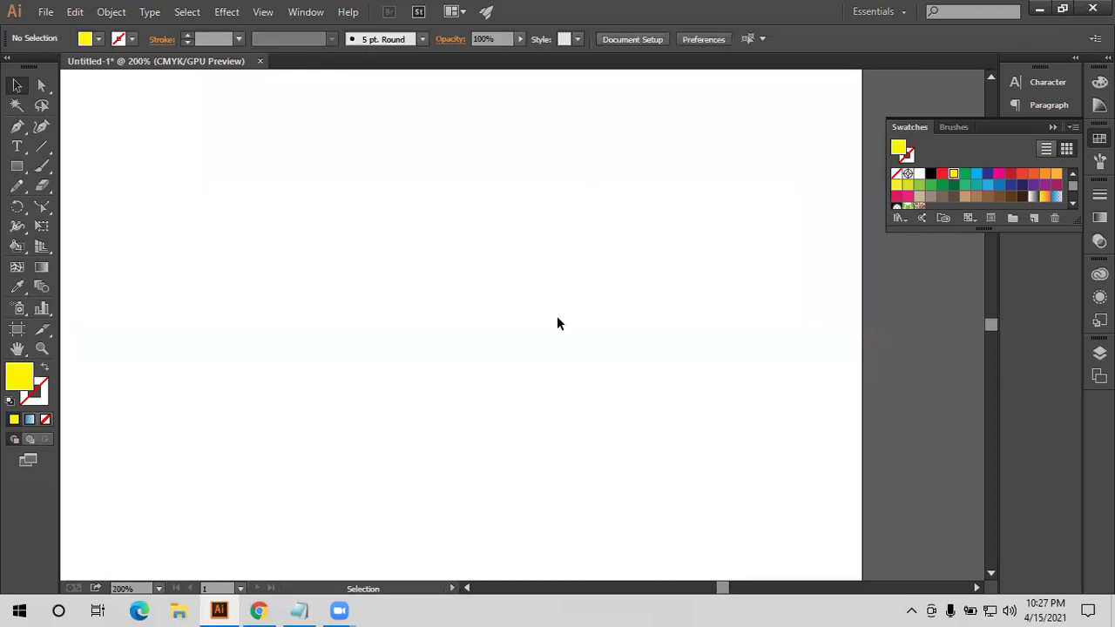
scroll(557, 316, down, 3)
Draw a small square left of the artboard and a larger green square over its top-right corner
click(18, 167)
drag(311, 249, 336, 237)
drag(672, 218, 744, 290)
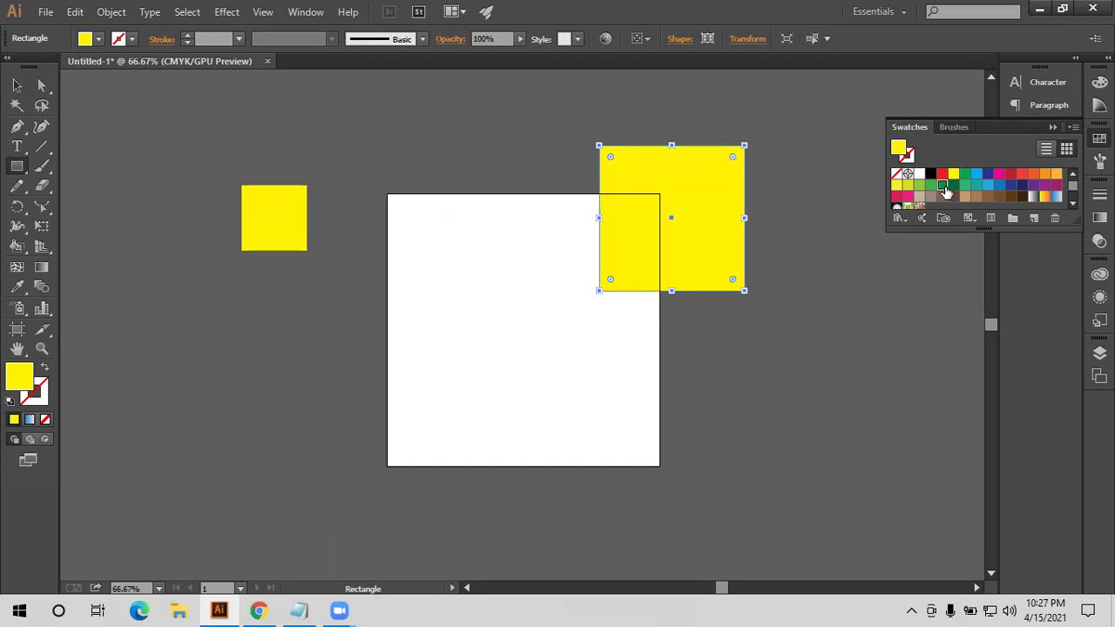
click(941, 184)
Select both squares, blend them with the Blend tool, then undo the blend
click(15, 85)
mouse_move(105, 119)
mouse_down()
mouse_move(751, 341)
mouse_move(694, 310)
mouse_up()
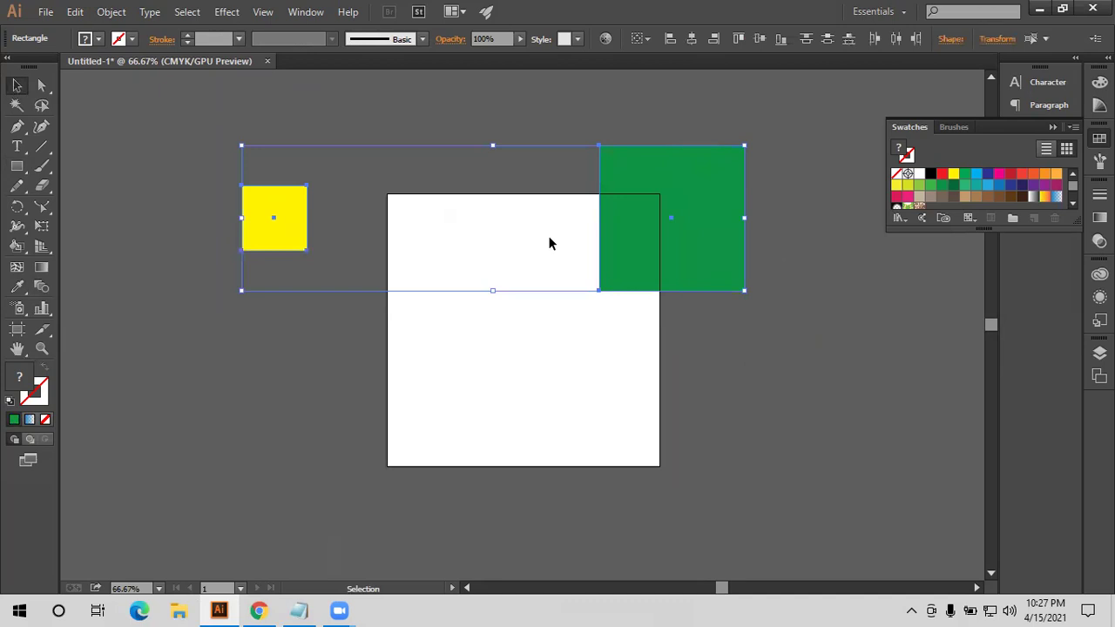
click(112, 14)
click(112, 16)
click(40, 289)
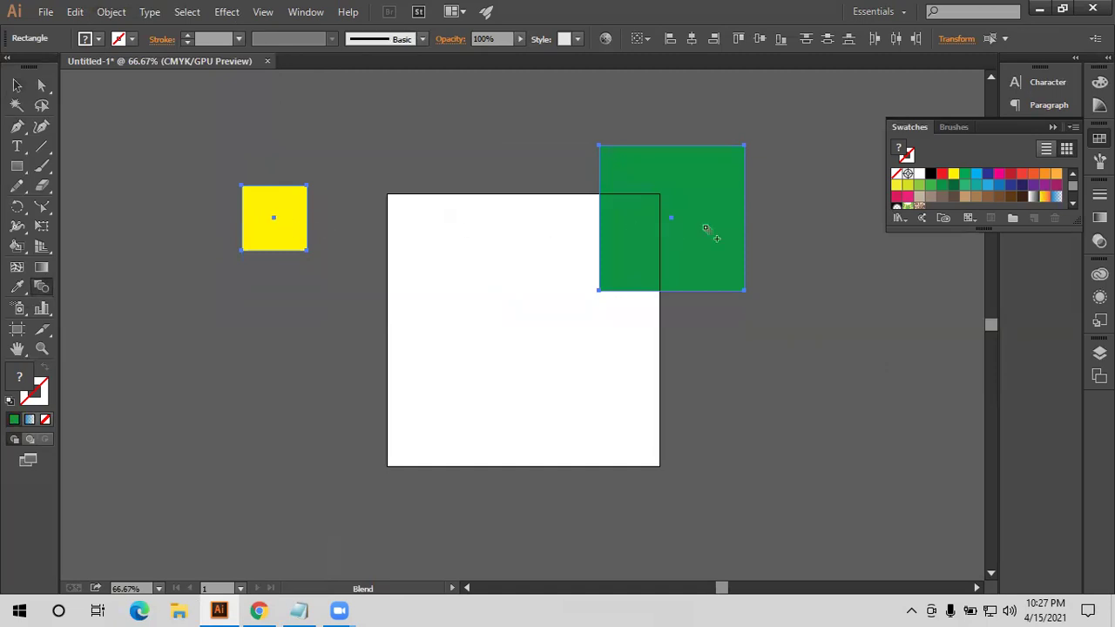
click(677, 227)
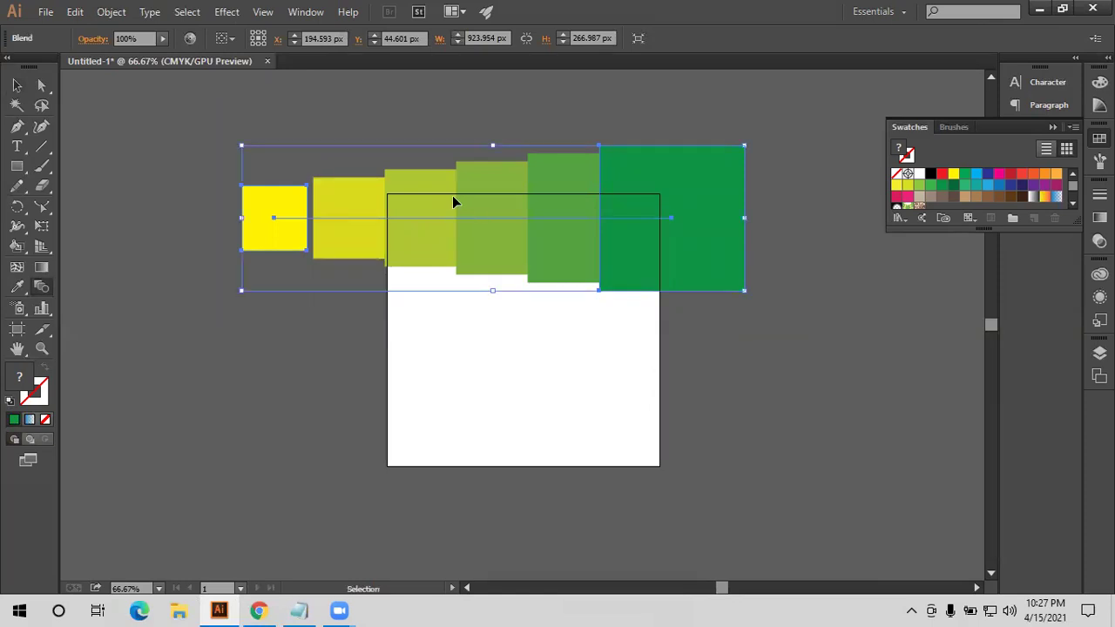
key(ctrl+z)
Set the Blend Options to 50 specified steps
click(110, 12)
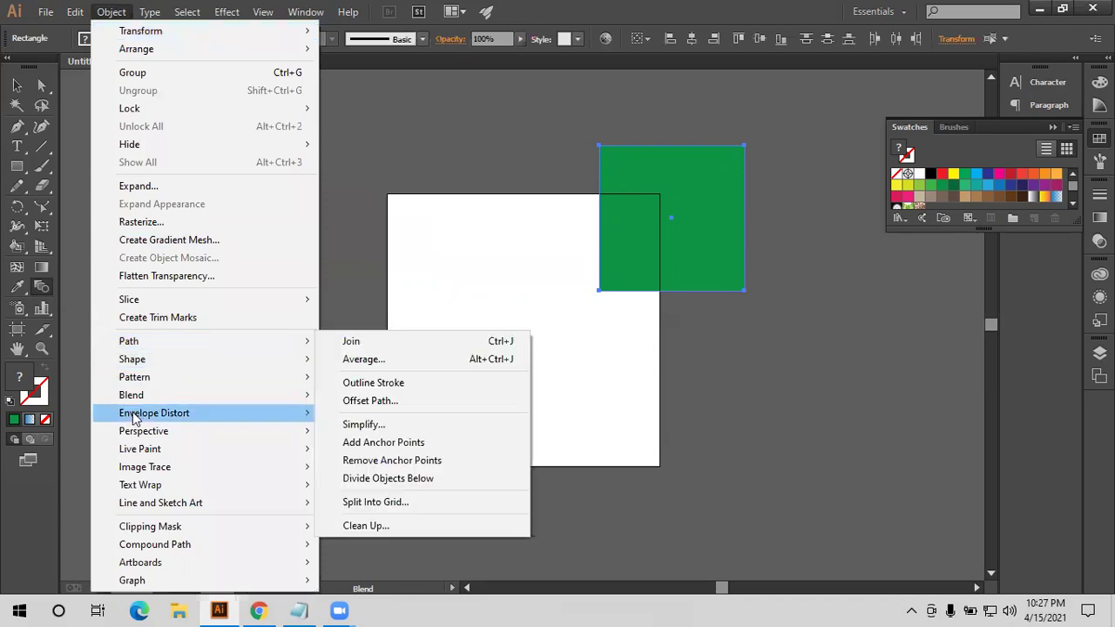
mouse_move(131, 394)
click(365, 436)
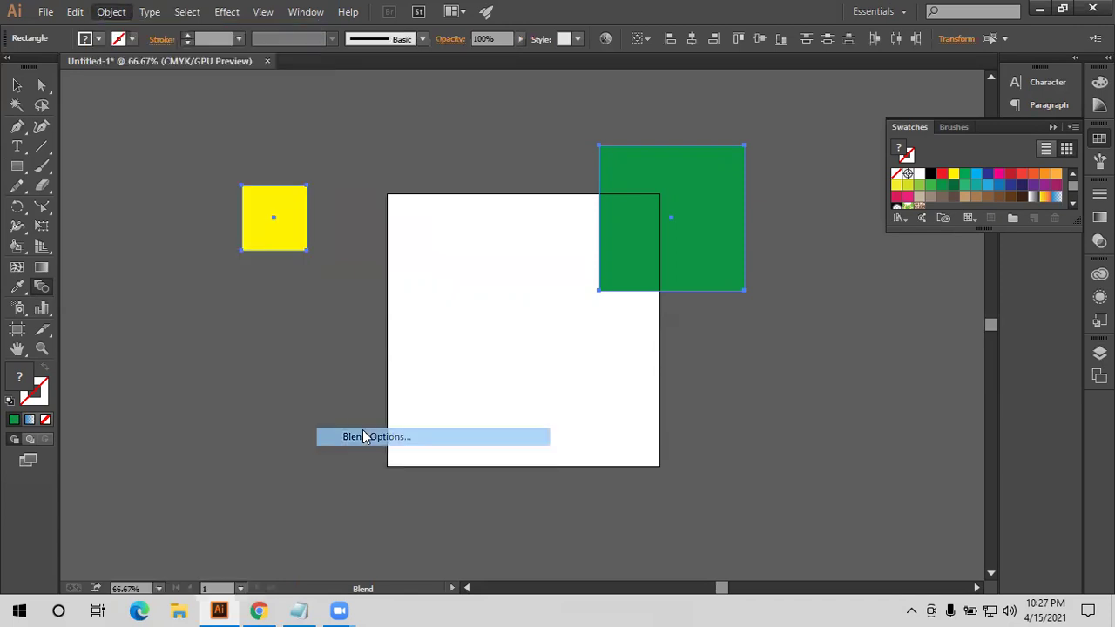
click(808, 331)
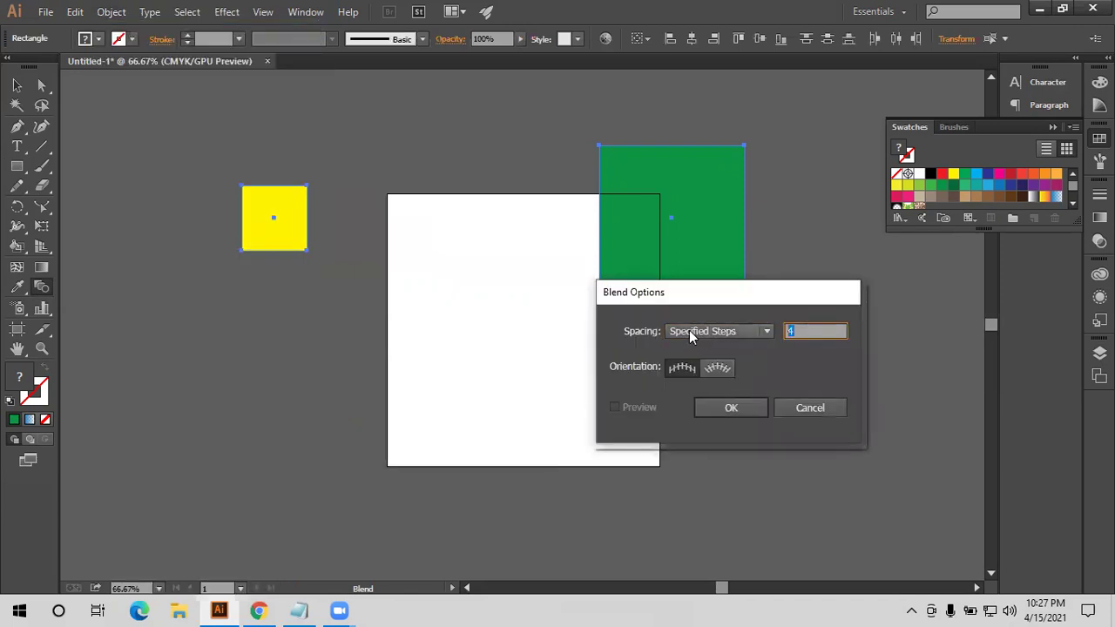
text(50)
click(732, 407)
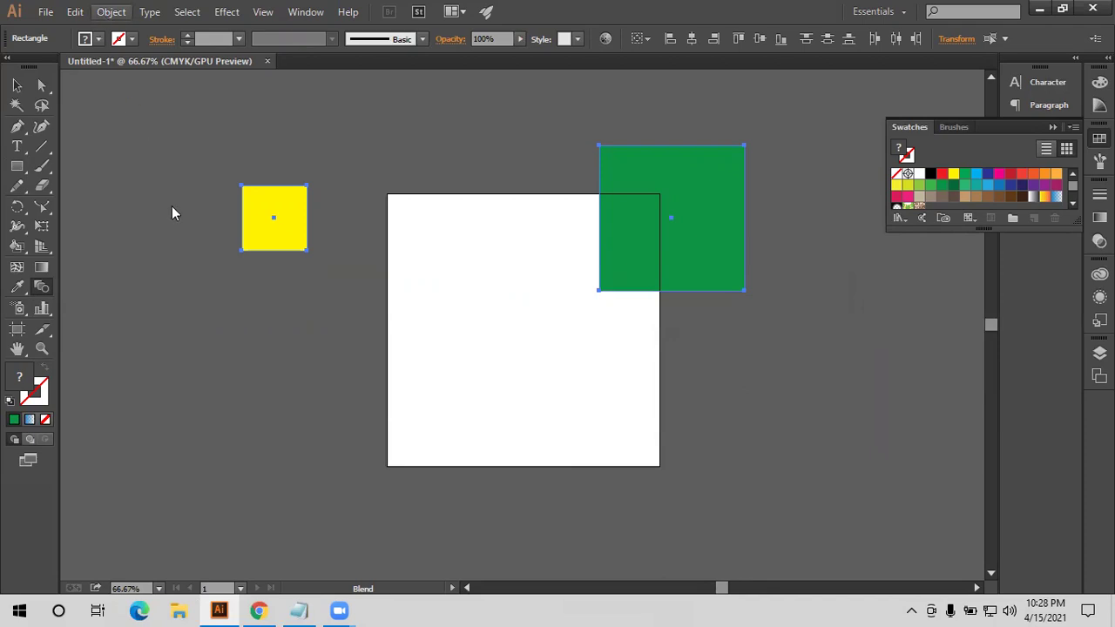
Make the yellow-to-green blend and select it with the Selection tool
click(104, 10)
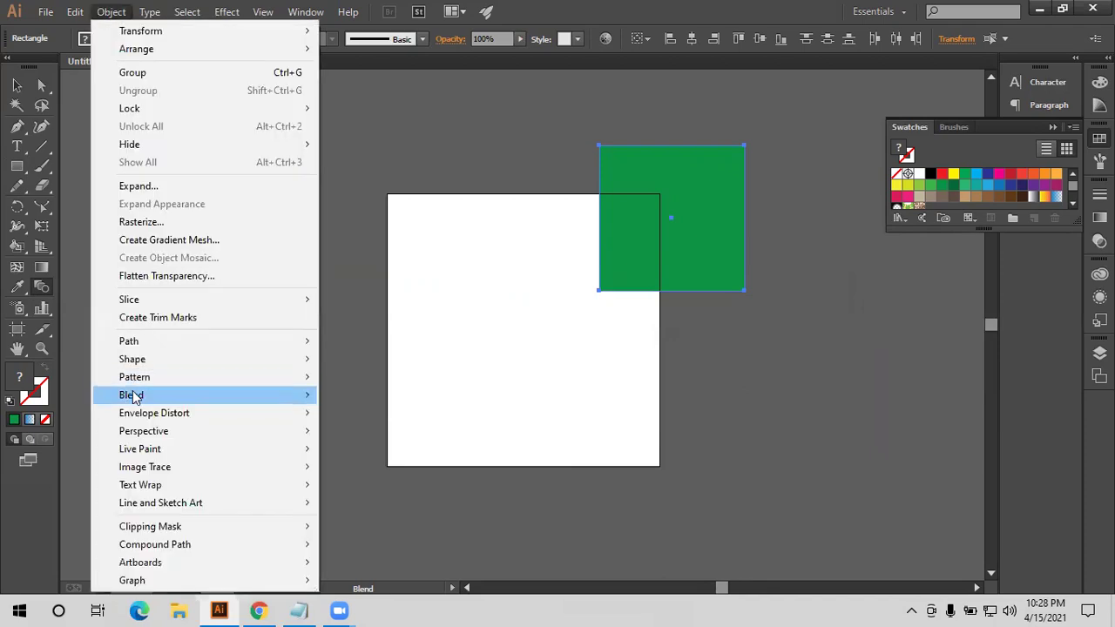
mouse_move(131, 395)
click(357, 395)
click(12, 87)
click(167, 139)
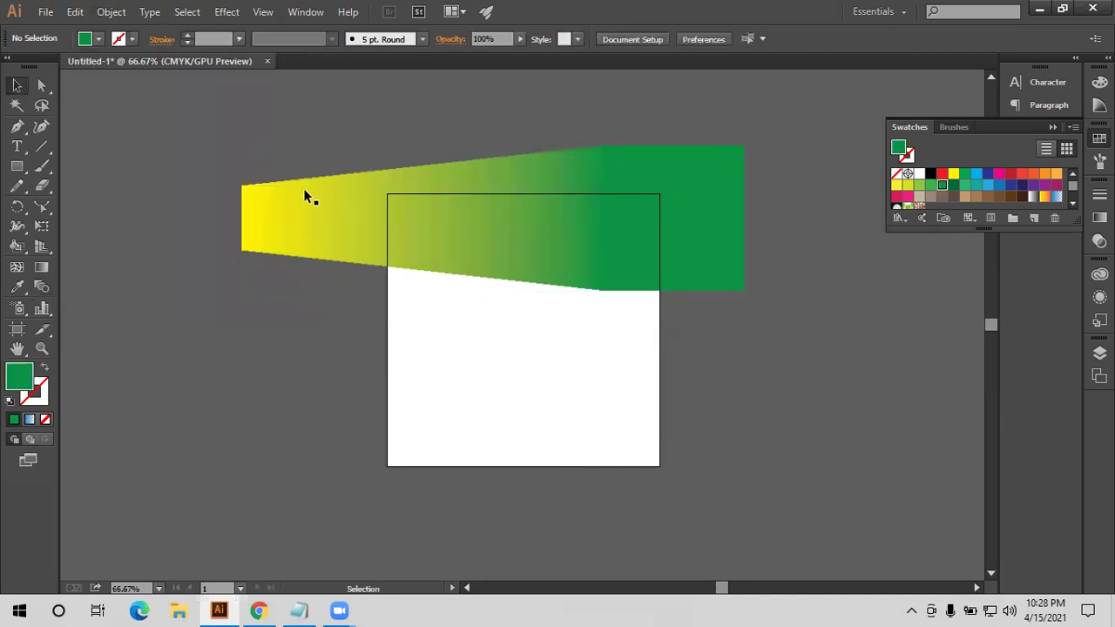
click(325, 240)
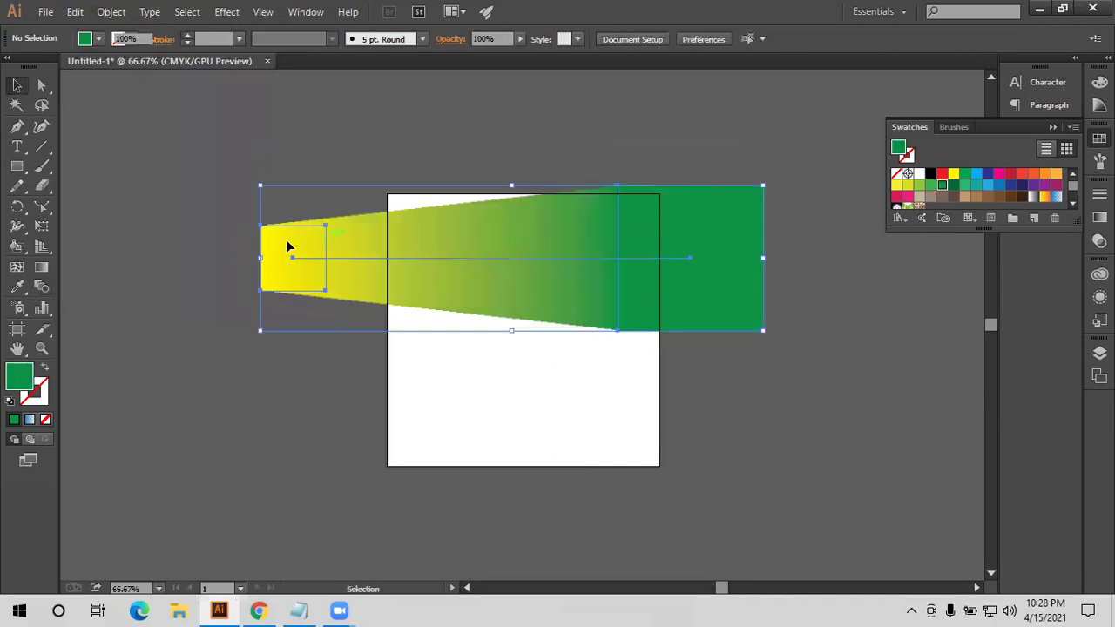
Bend the blend's spine into a downward curve with Reshape, then move it above the artboard
click(42, 206)
drag(462, 264, 408, 339)
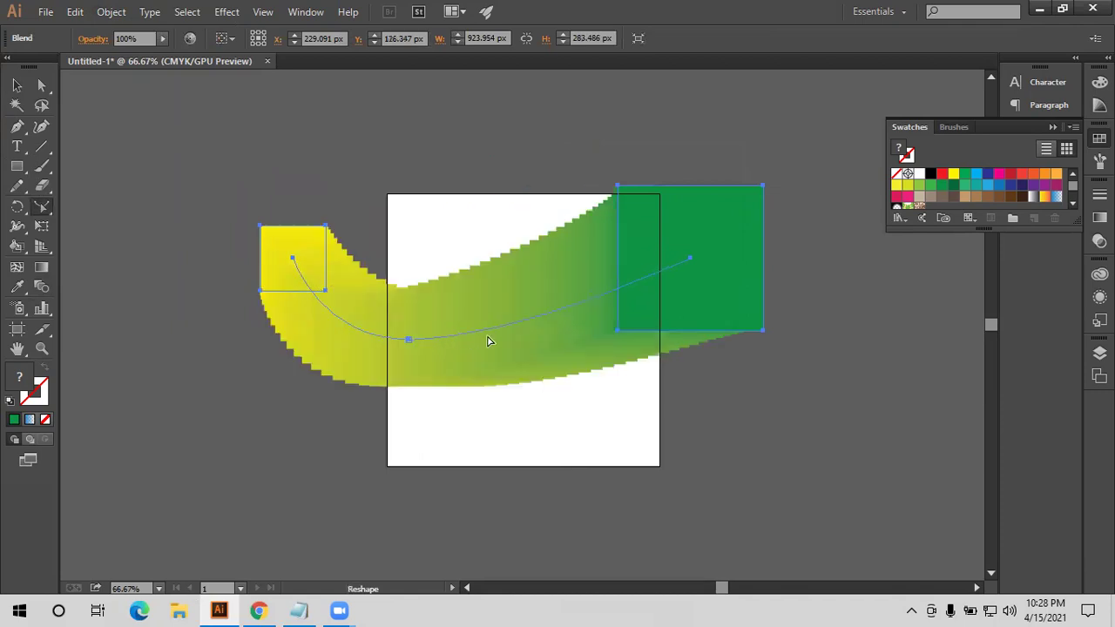
click(18, 86)
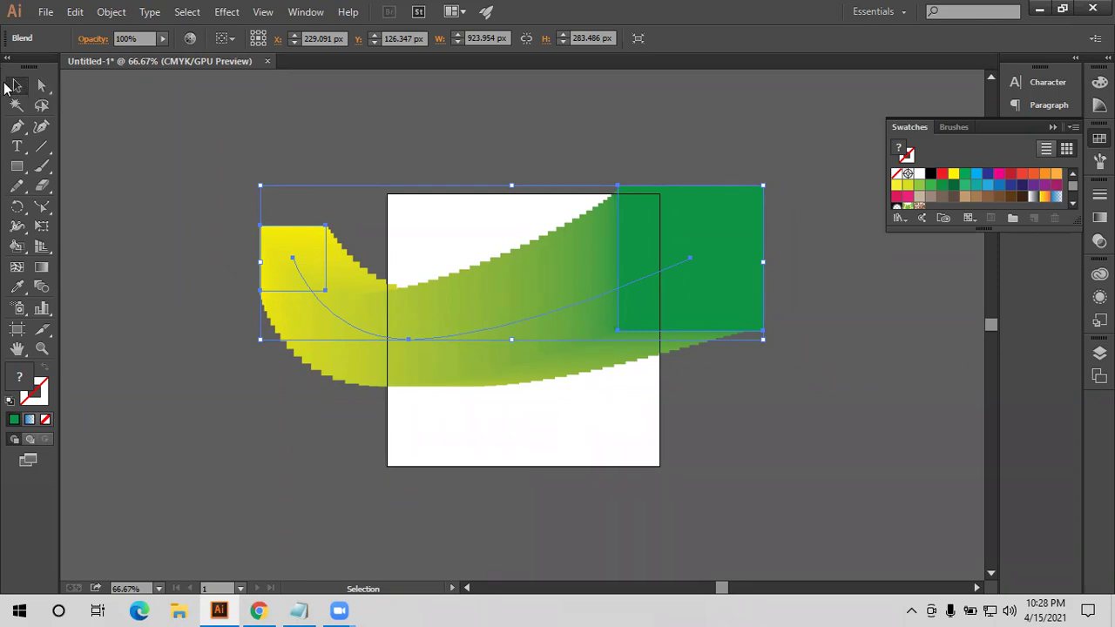
mouse_move(430, 341)
mouse_down()
mouse_move(494, 175)
mouse_move(458, 130)
mouse_up()
Draw a 500 px green square covering the artboard and select its path with Direct Selection
scroll(127, 212, down, 3)
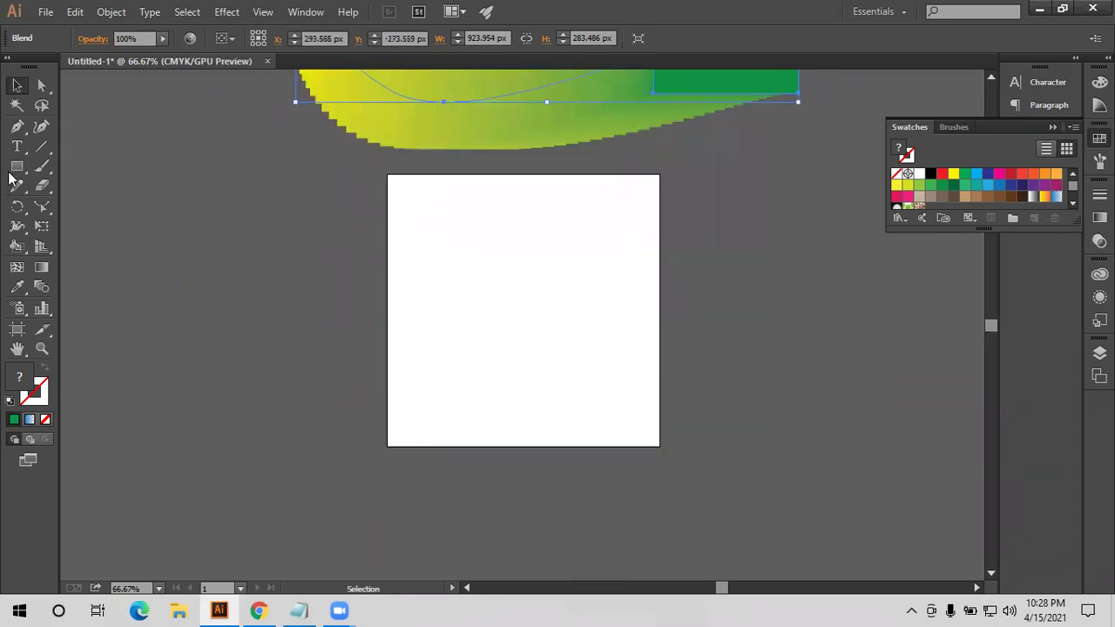
click(24, 173)
drag(388, 175, 658, 447)
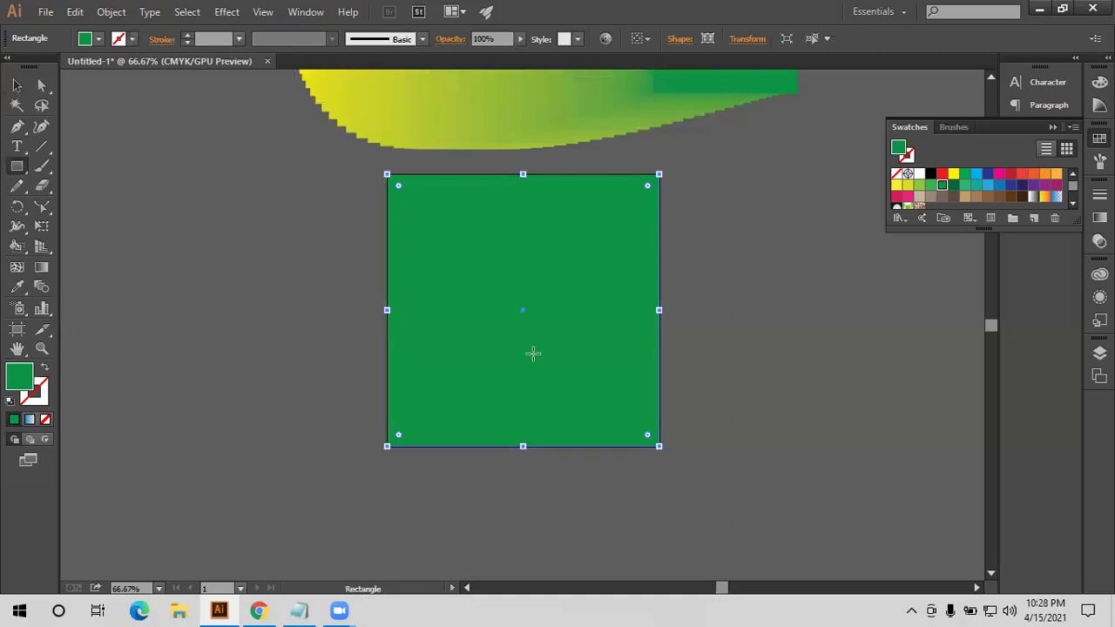
click(16, 84)
click(226, 243)
click(513, 305)
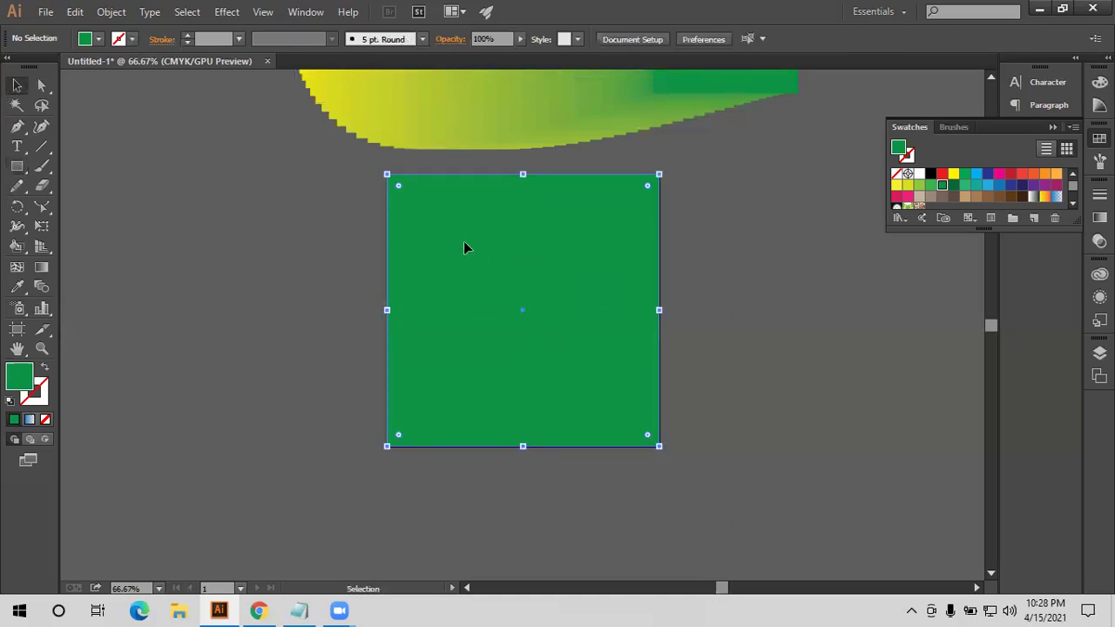
click(42, 84)
click(396, 182)
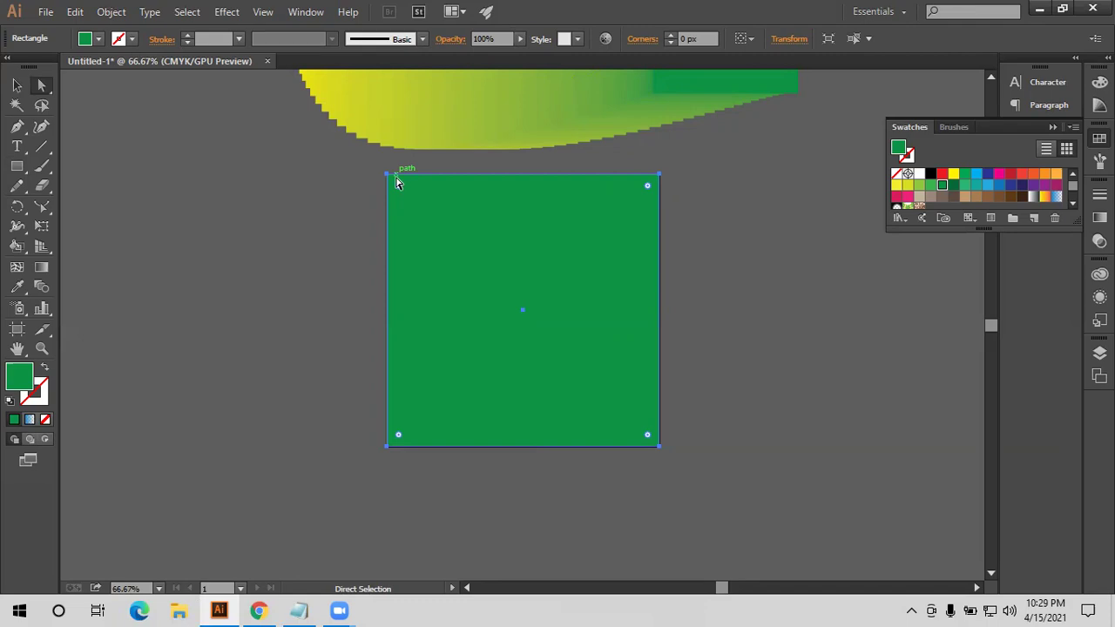
Add vertical and horizontal gradient mesh lines across the green square with the Mesh tool
click(16, 268)
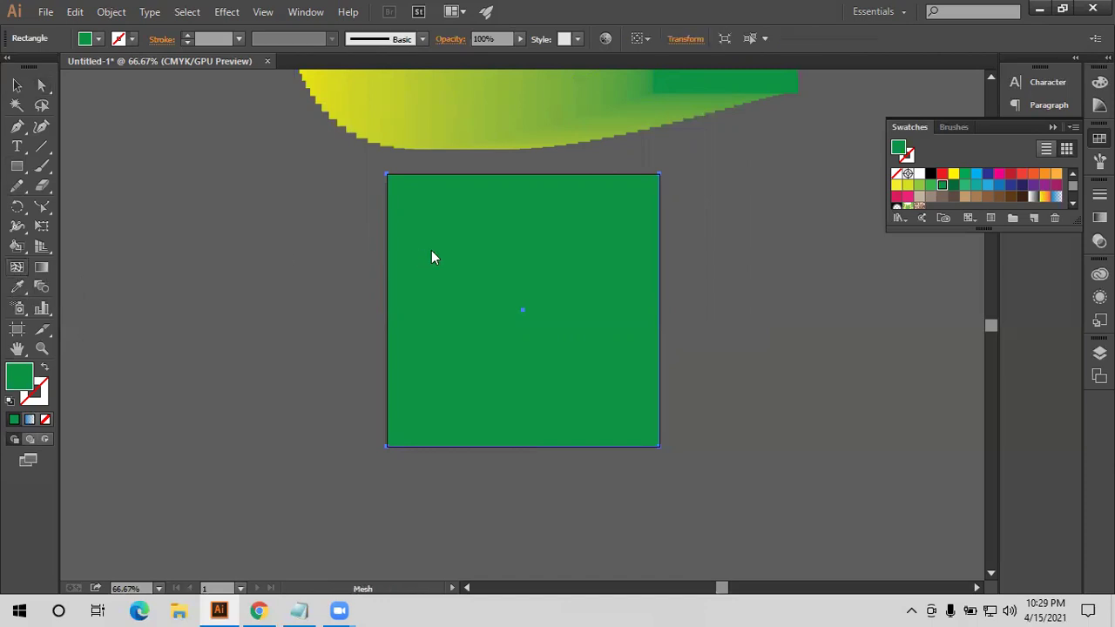
click(426, 176)
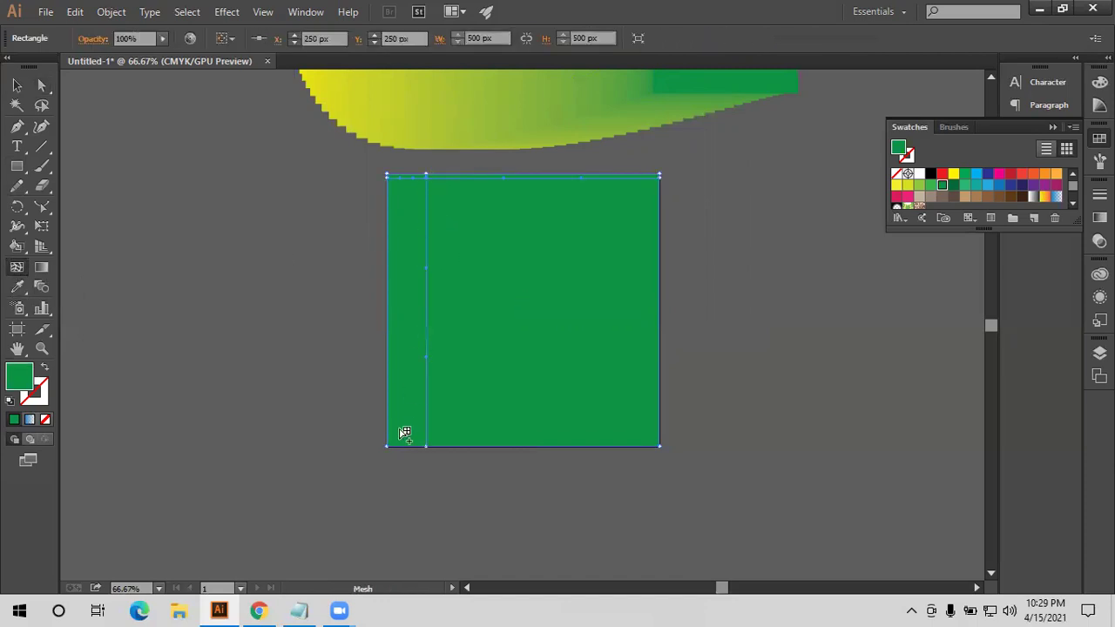
click(504, 445)
click(585, 445)
click(660, 339)
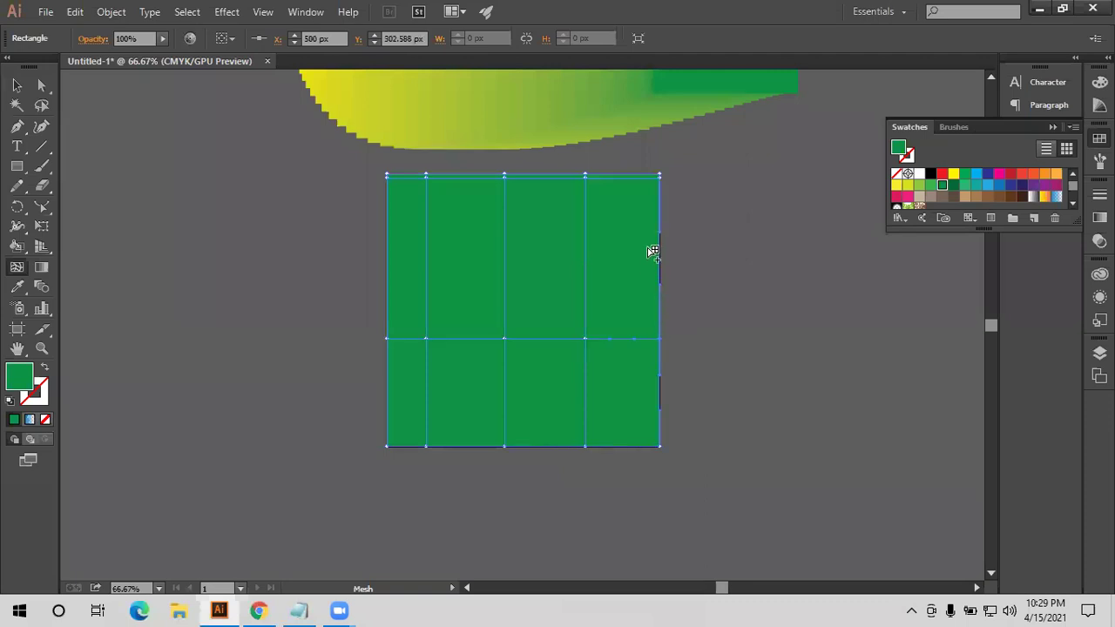
click(659, 252)
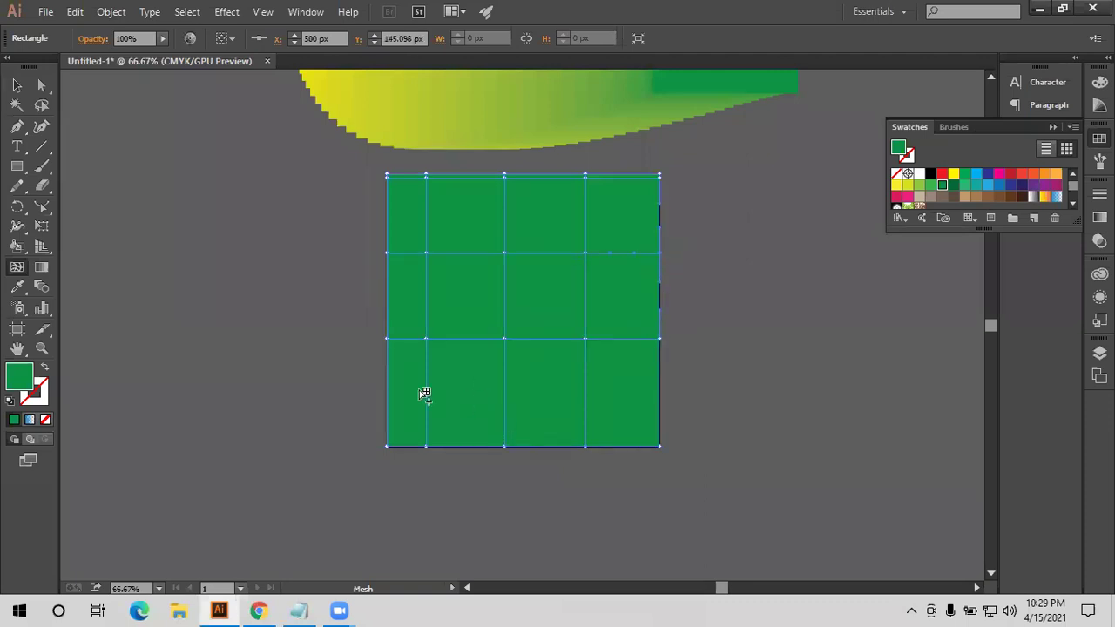
Drag a mesh point far left to warp the mesh, then undo the distortion
click(38, 90)
click(117, 194)
click(397, 283)
drag(435, 252, 189, 305)
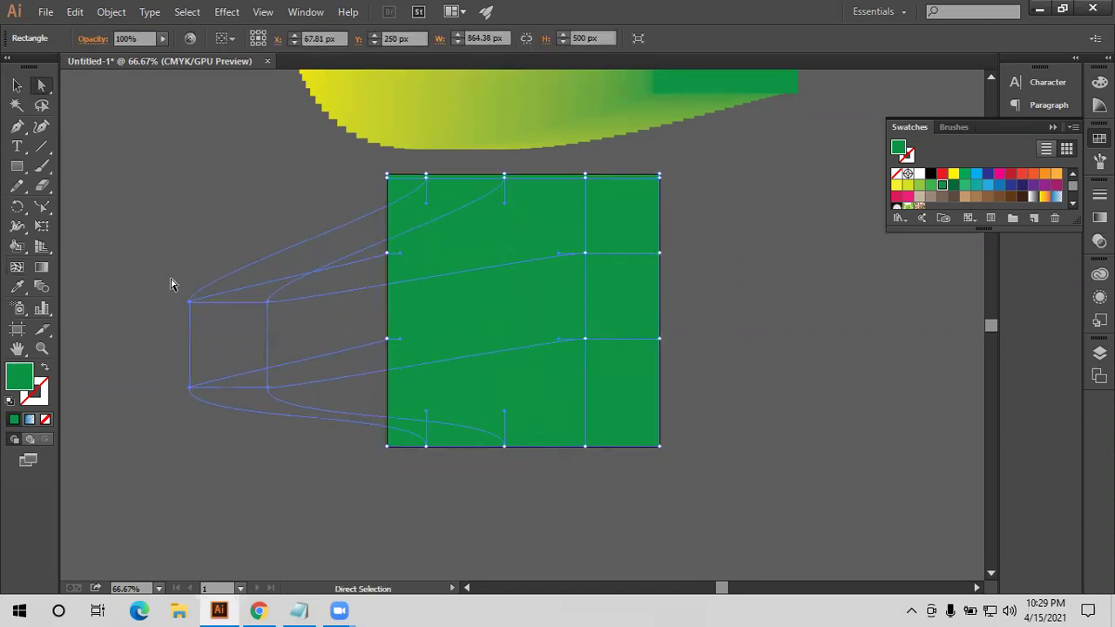
key(ctrl+z)
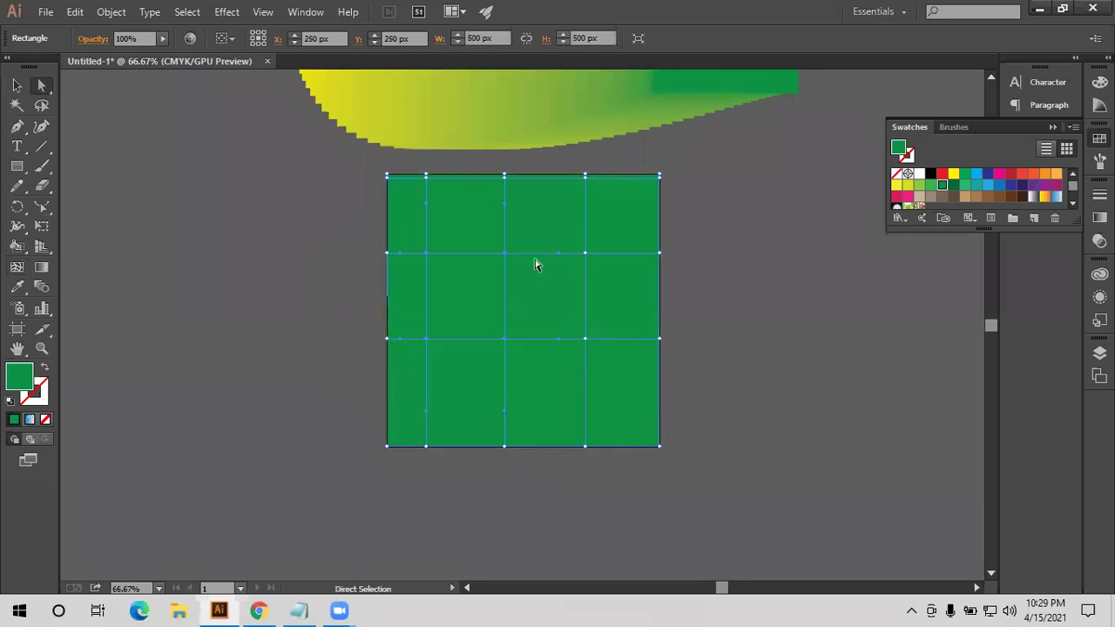
Move the mesh square slightly down-right and switch to Direct Selection for point editing
click(17, 84)
click(360, 281)
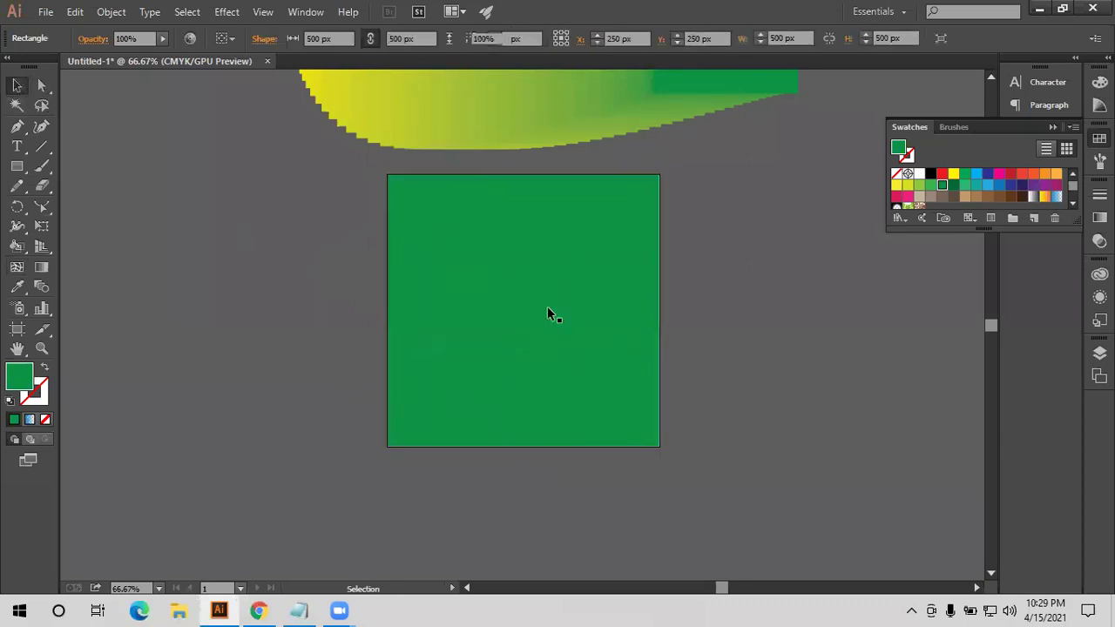
drag(547, 306, 597, 345)
scroll(637, 342, up, 2)
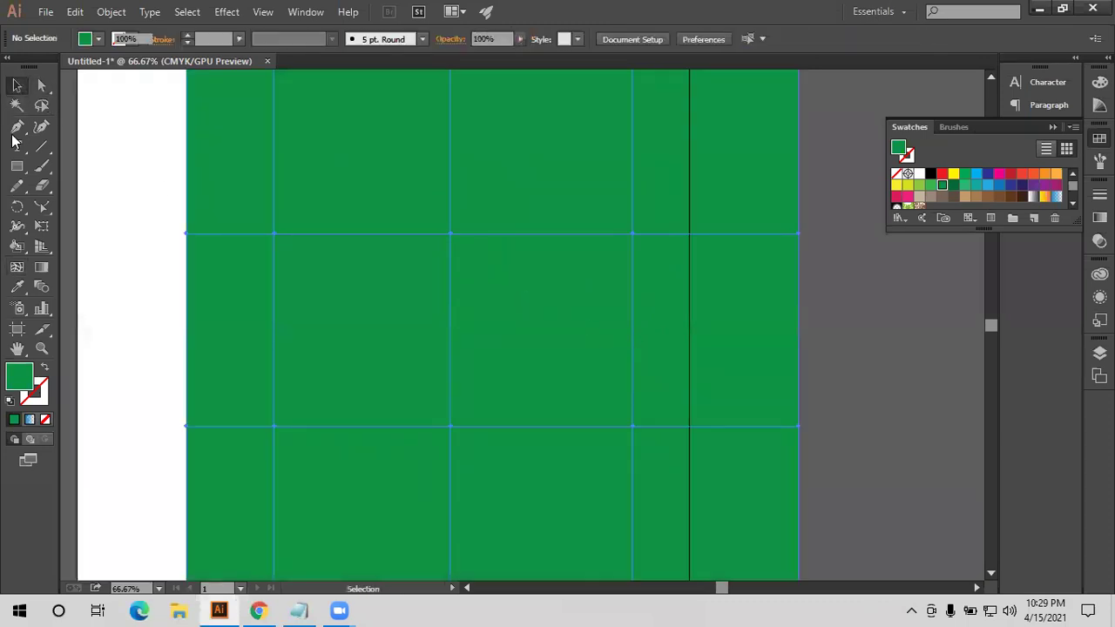
click(41, 85)
scroll(763, 189, up, 2)
scroll(799, 183, up, 1)
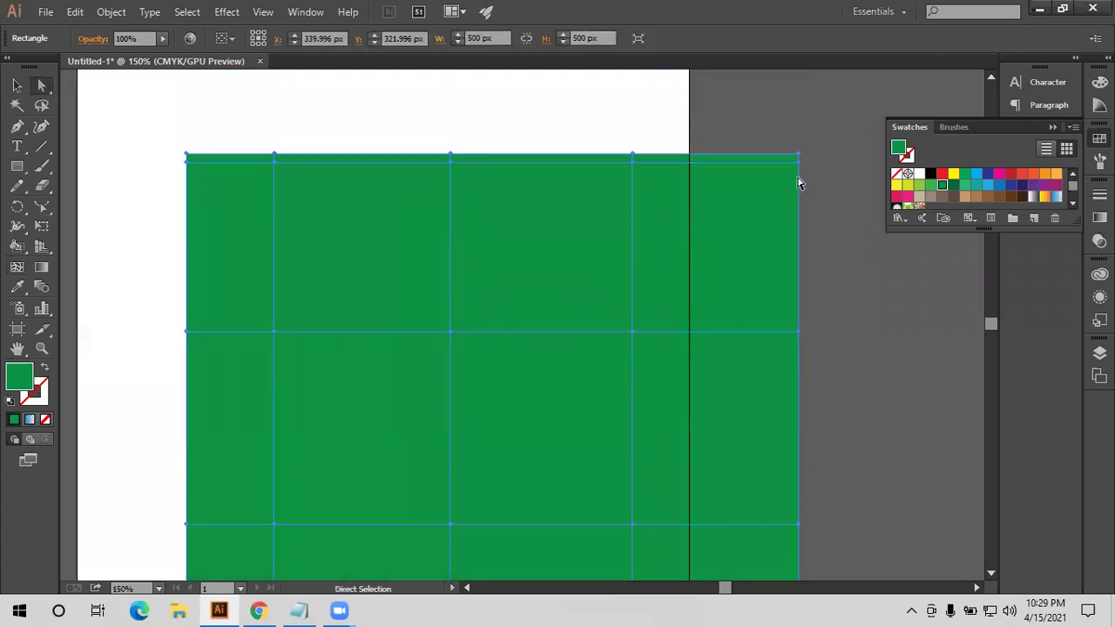
scroll(727, 216, down, 1)
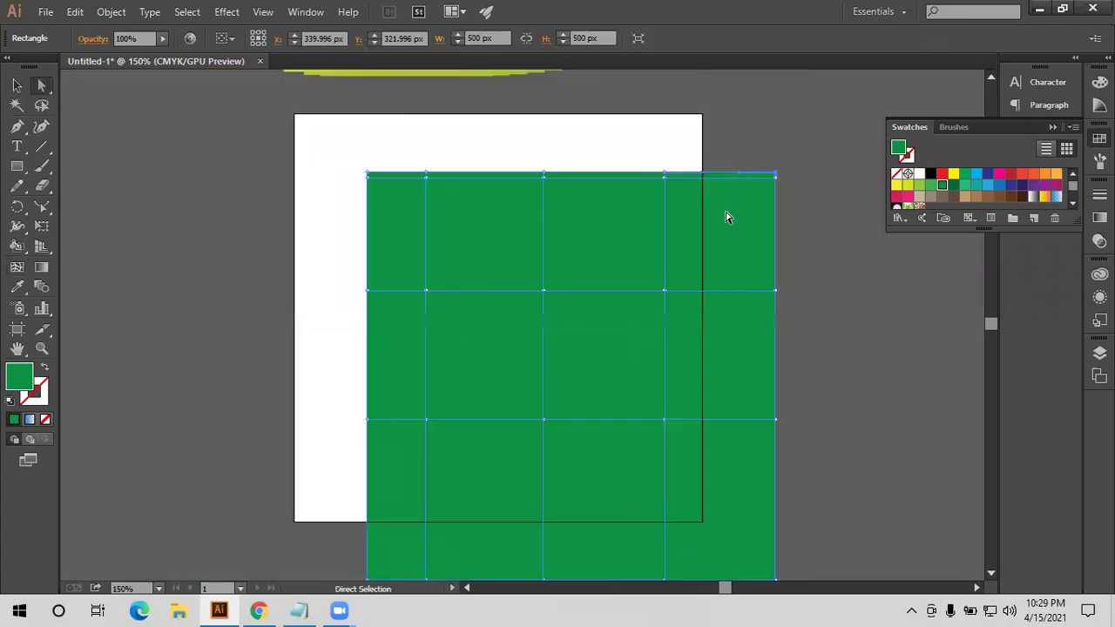
scroll(727, 217, down, 2)
scroll(674, 259, down, 1)
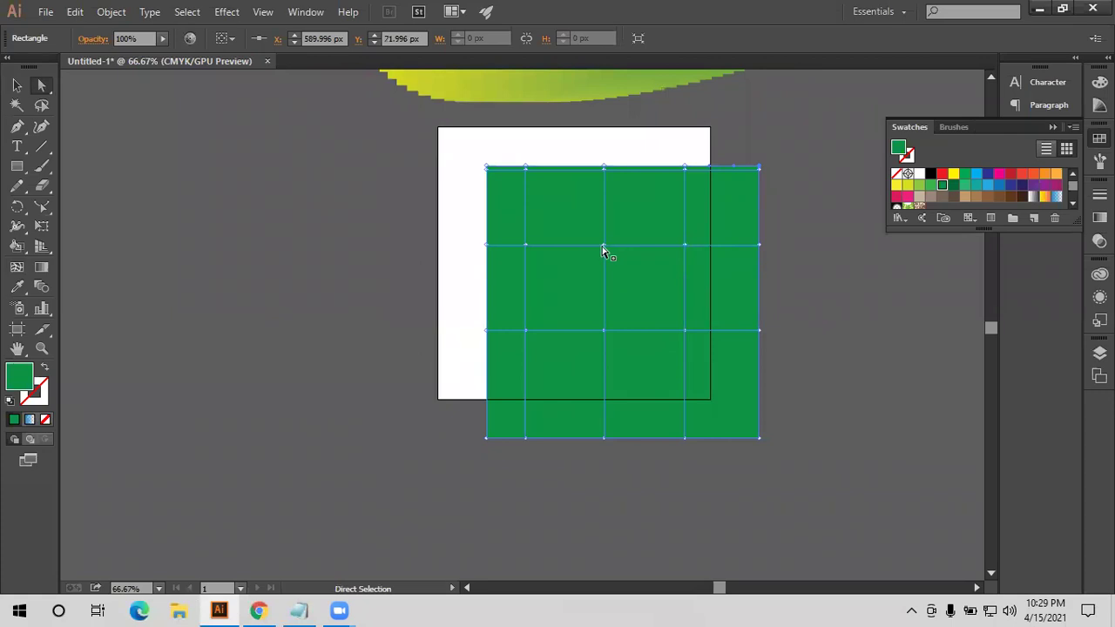
Colour the upper-centre mesh point yellow, lower-left orange and lower-centre dark blue
click(602, 248)
click(953, 175)
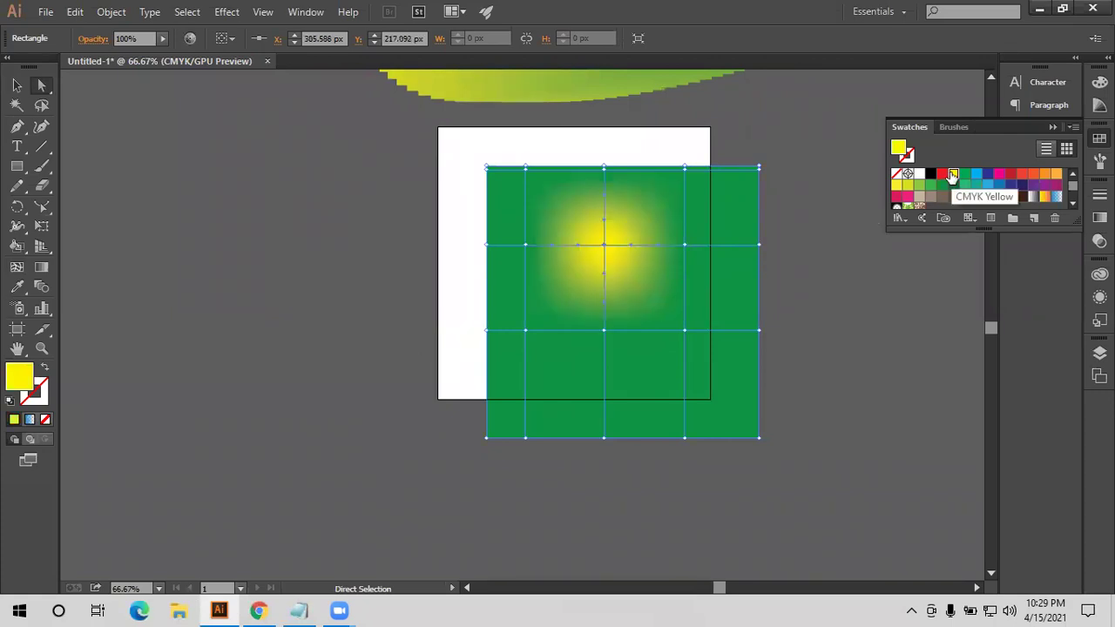
click(684, 332)
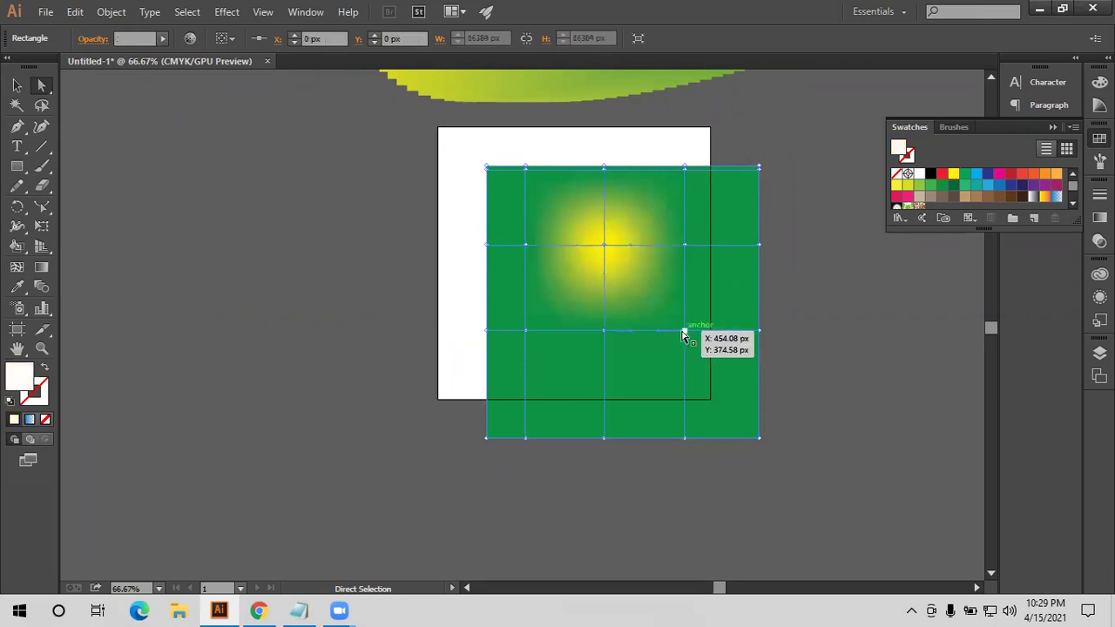
click(525, 330)
click(1045, 174)
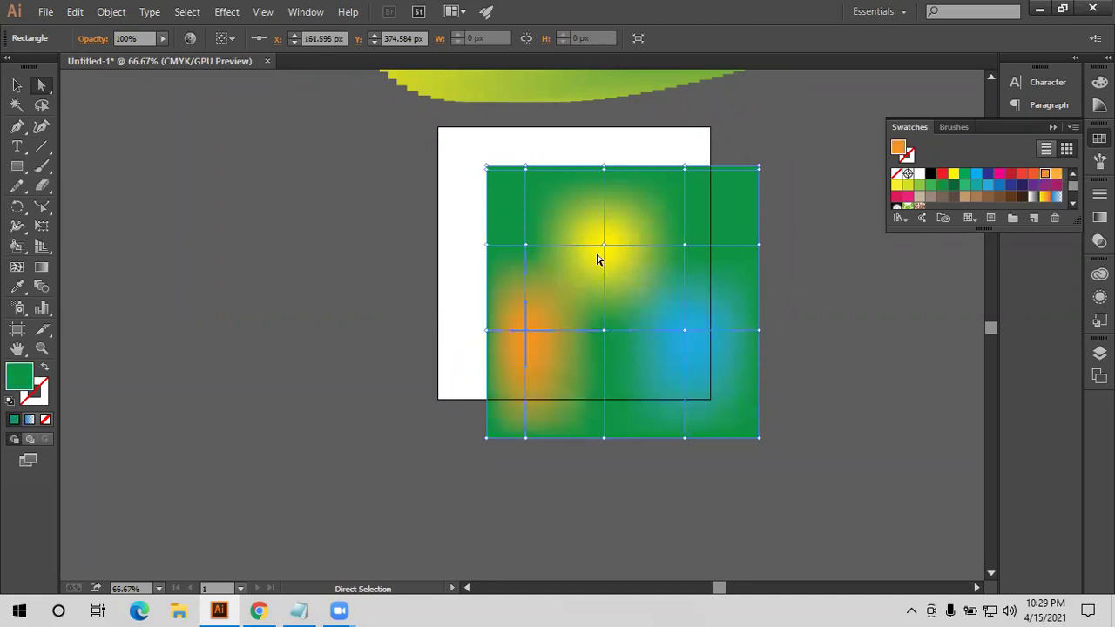
click(603, 330)
click(1010, 185)
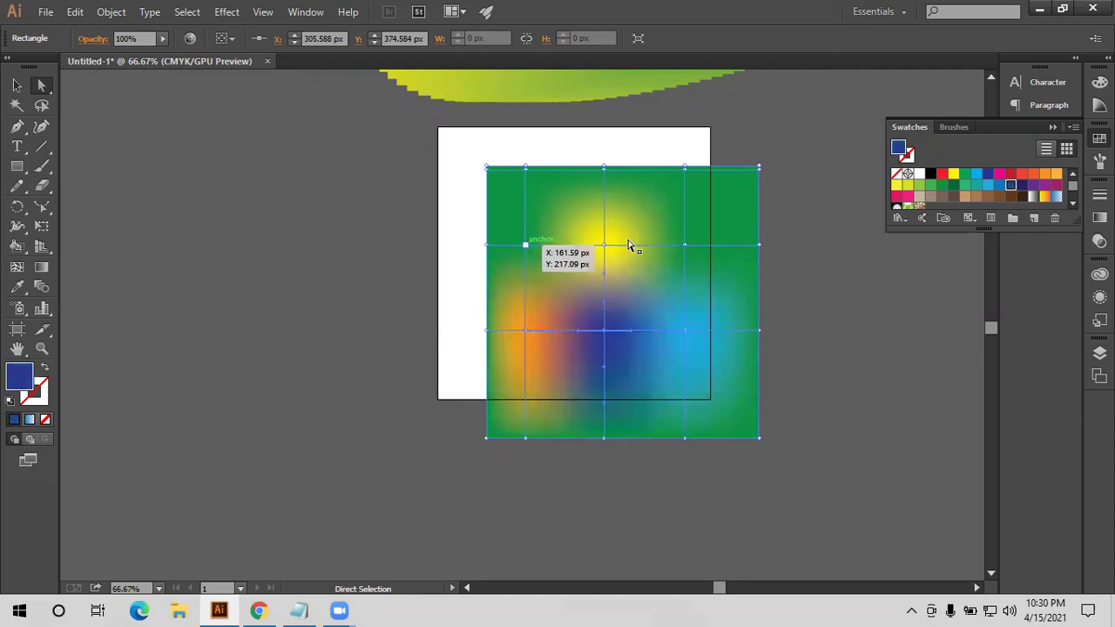
Colour the upper-left mesh point red, upper-right dark brown and right-edge orange-red
click(525, 245)
click(941, 173)
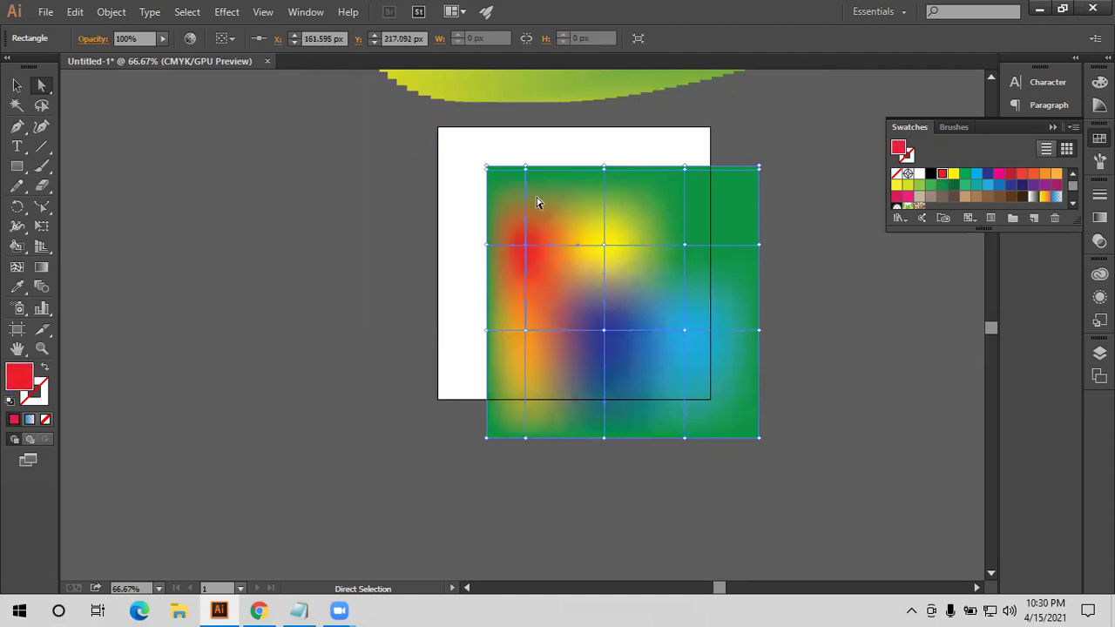
click(685, 246)
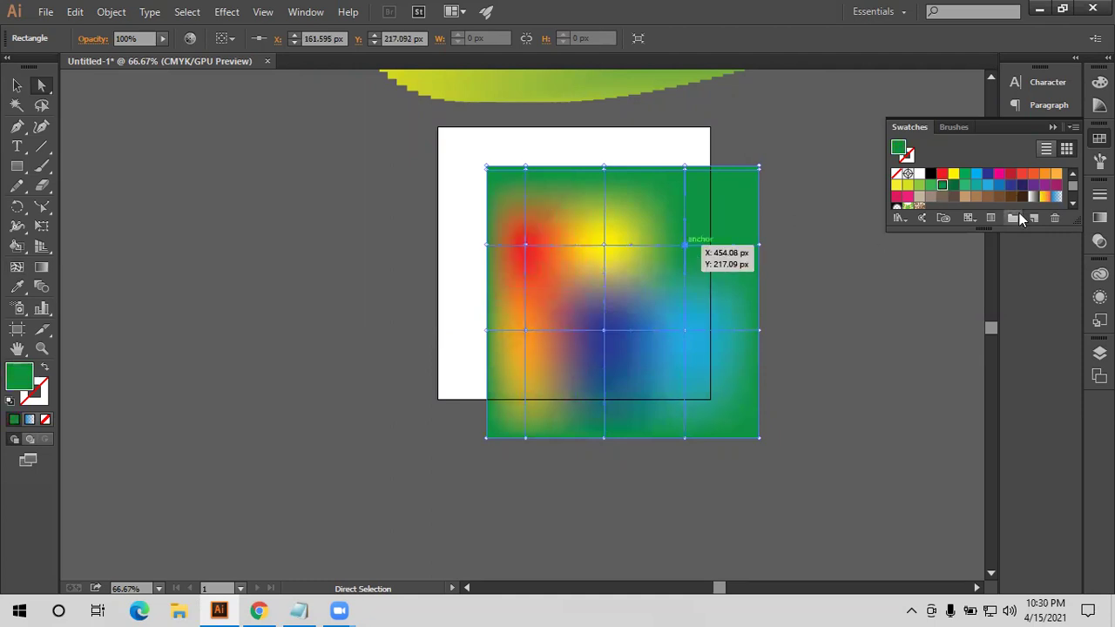
click(1021, 195)
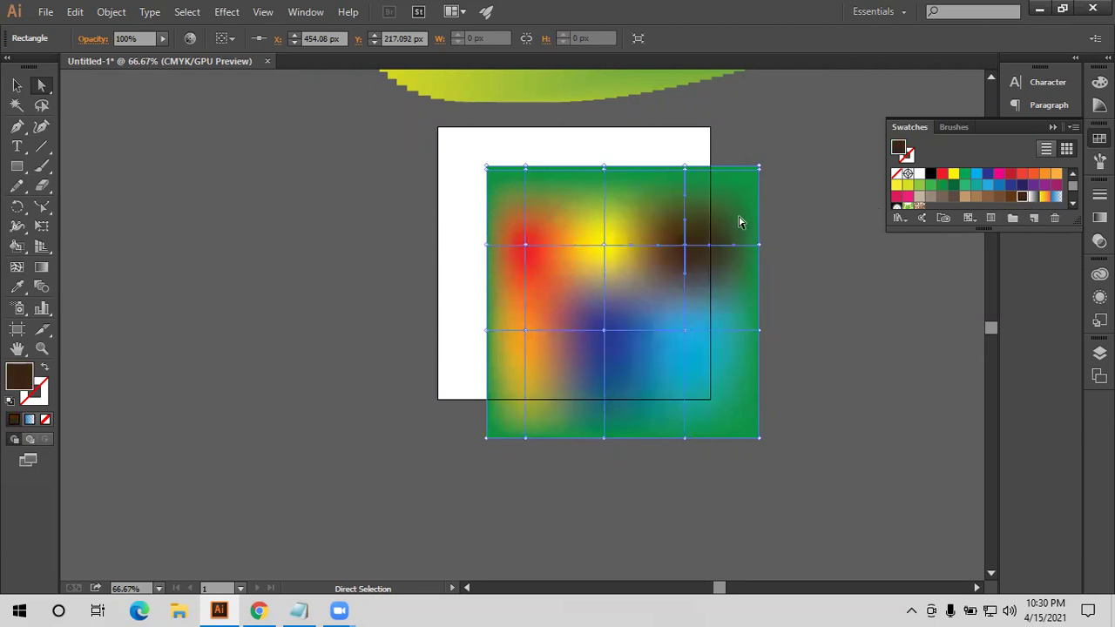
click(758, 245)
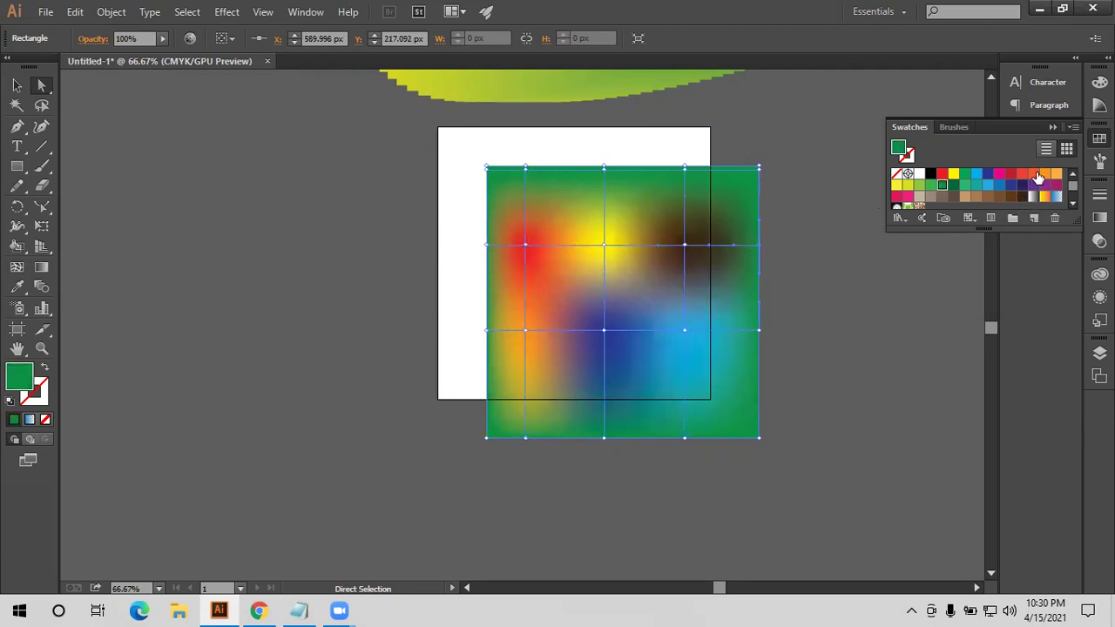
click(1034, 174)
Move the mesh object slightly up-left, preview the gradient deselected, then reselect it
click(16, 84)
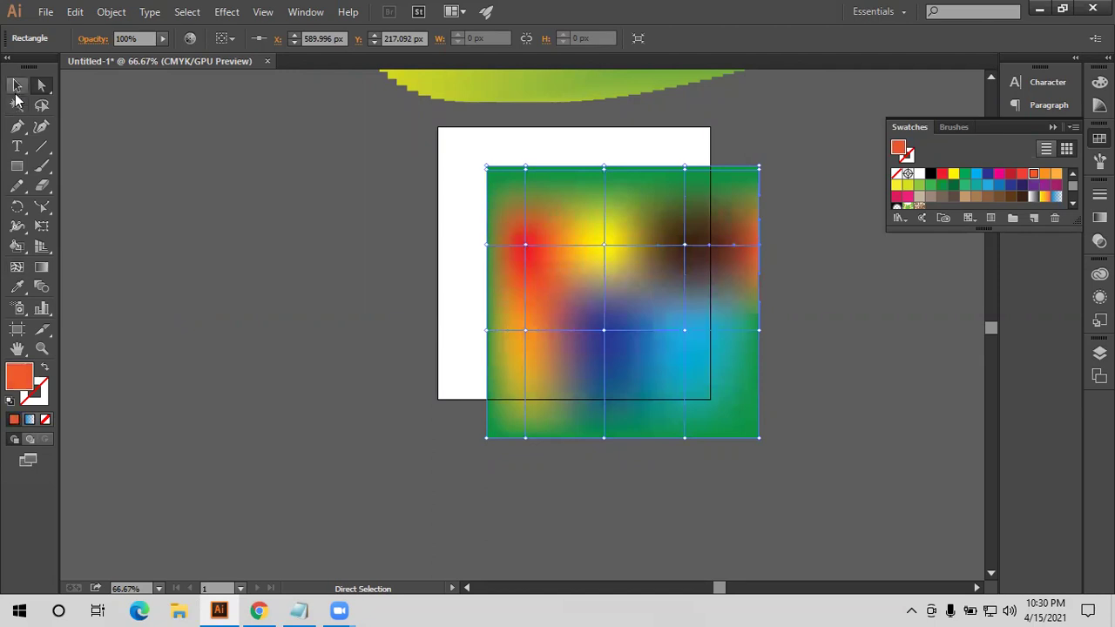
mouse_move(577, 229)
mouse_down()
mouse_move(509, 208)
mouse_move(518, 195)
mouse_up()
scroll(581, 230, up, 1)
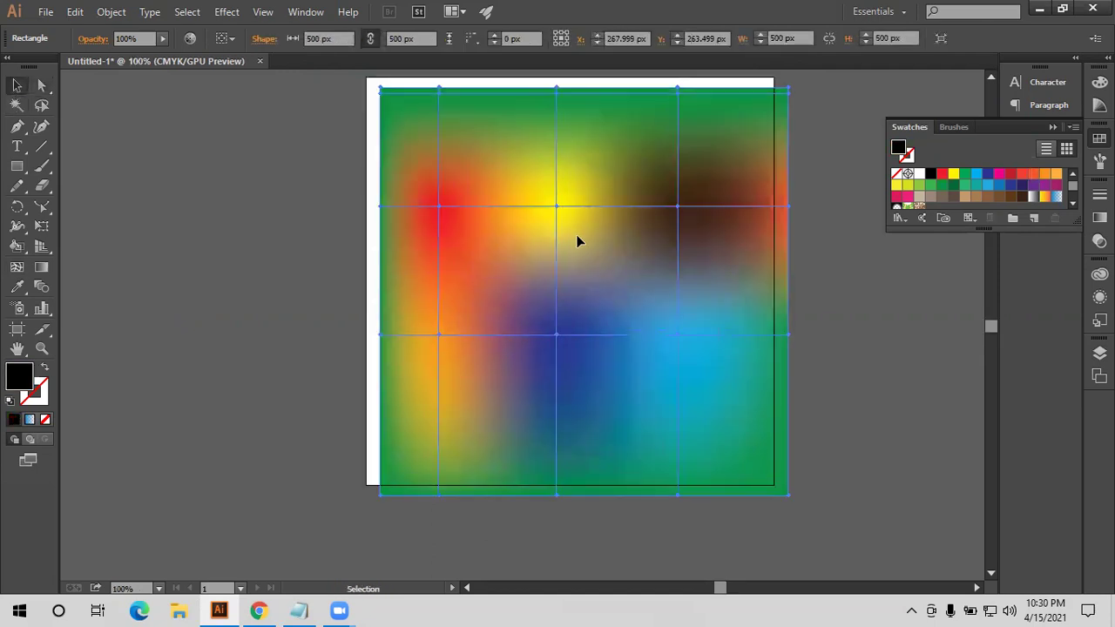
click(823, 271)
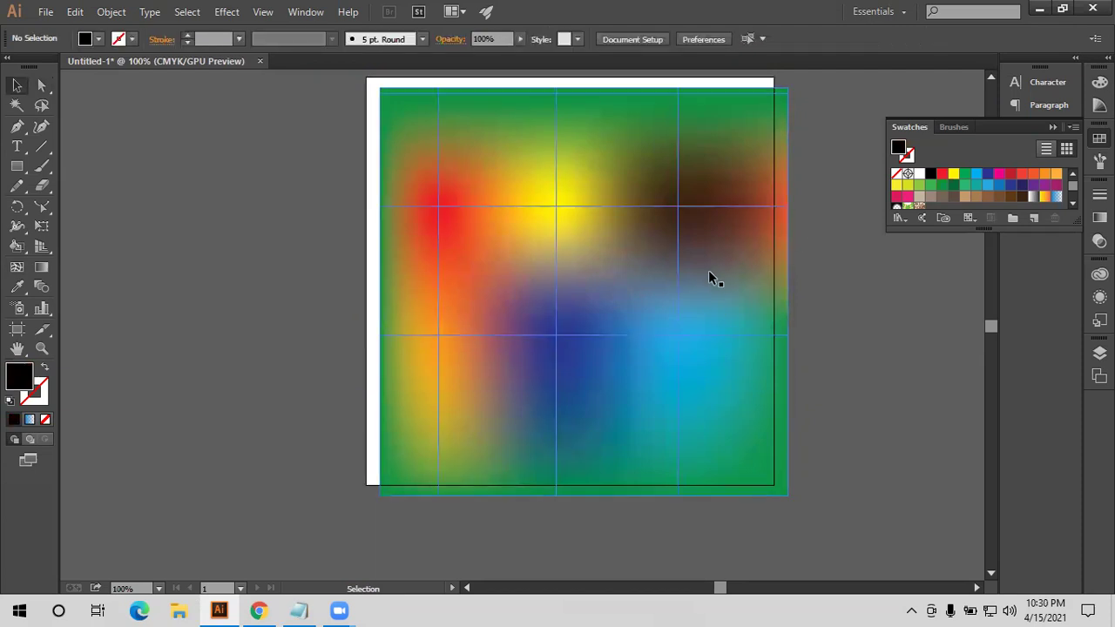
scroll(711, 276, up, 2)
scroll(521, 233, up, 1)
scroll(394, 168, up, 1)
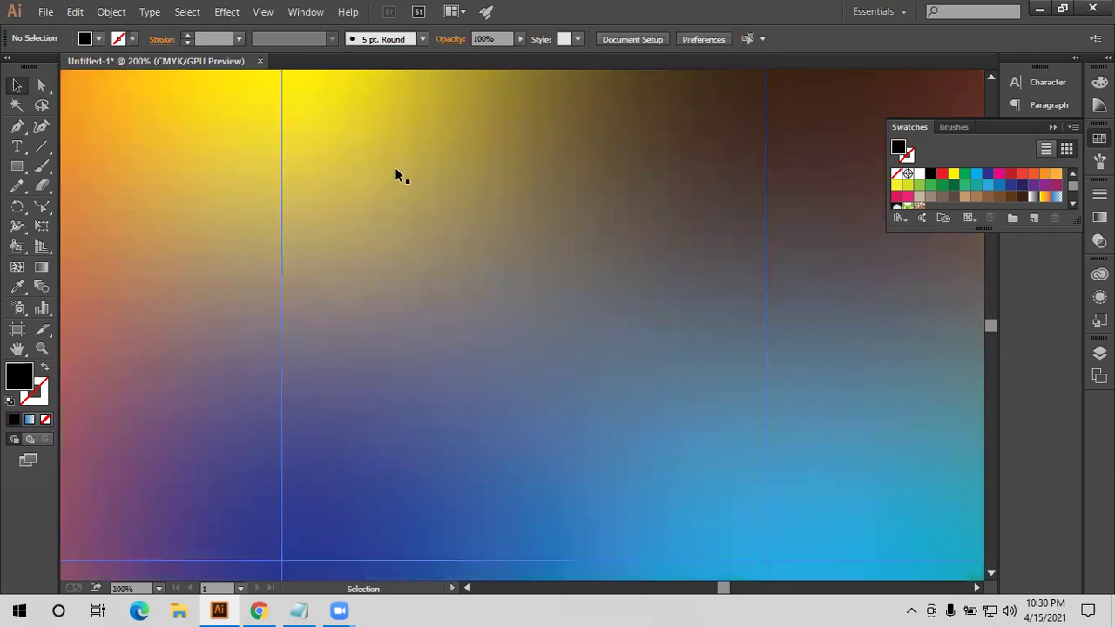
scroll(641, 207, down, 4)
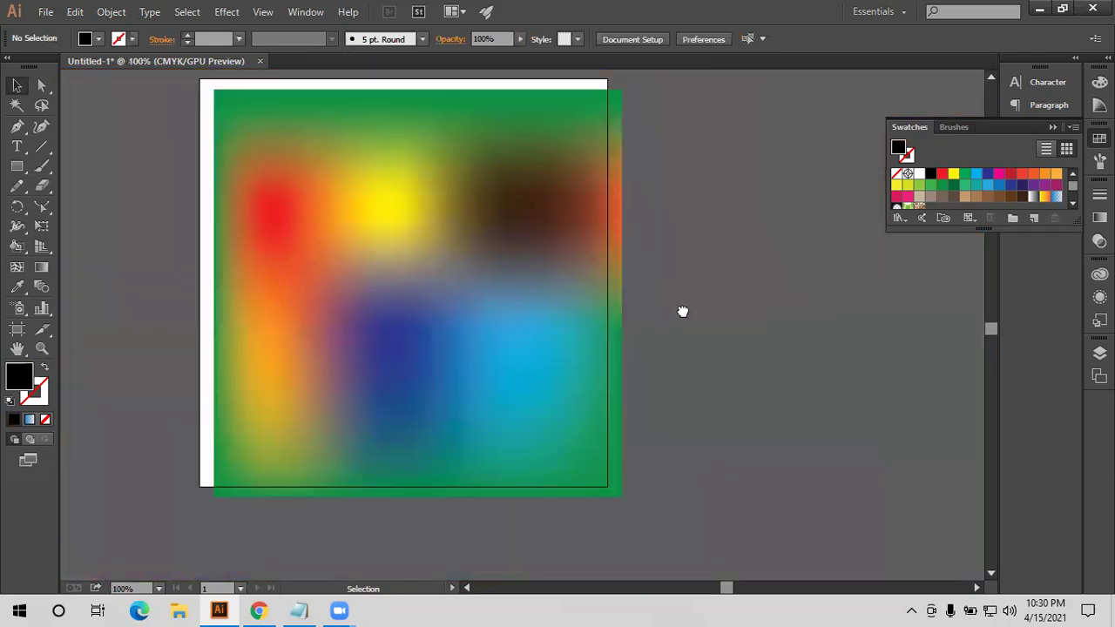
click(413, 378)
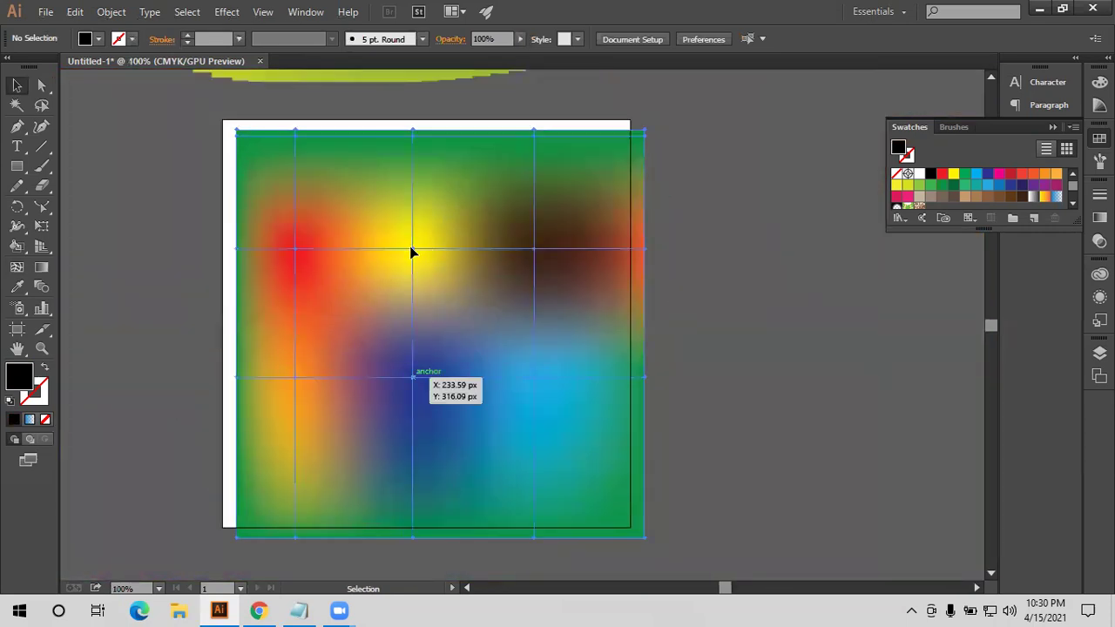
click(412, 251)
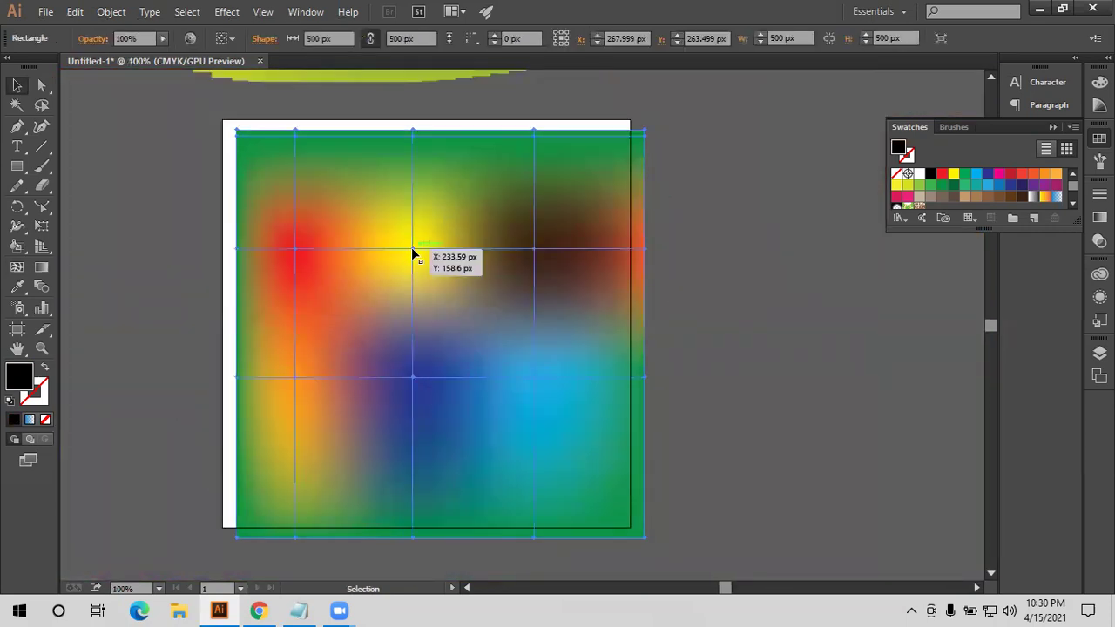
Drag the yellow, brown, blue and red mesh points to curve the gradient into flowing shapes
click(42, 85)
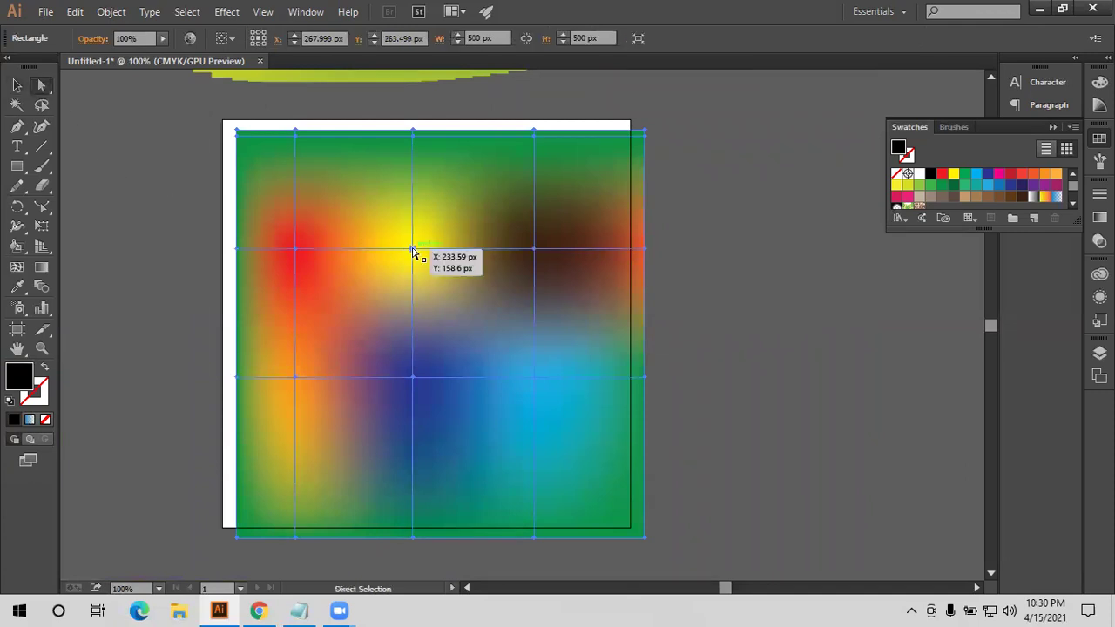
mouse_move(413, 249)
mouse_down()
mouse_move(393, 215)
mouse_move(369, 211)
mouse_move(355, 181)
mouse_up()
scroll(505, 256, down, 1)
drag(534, 216, 465, 289)
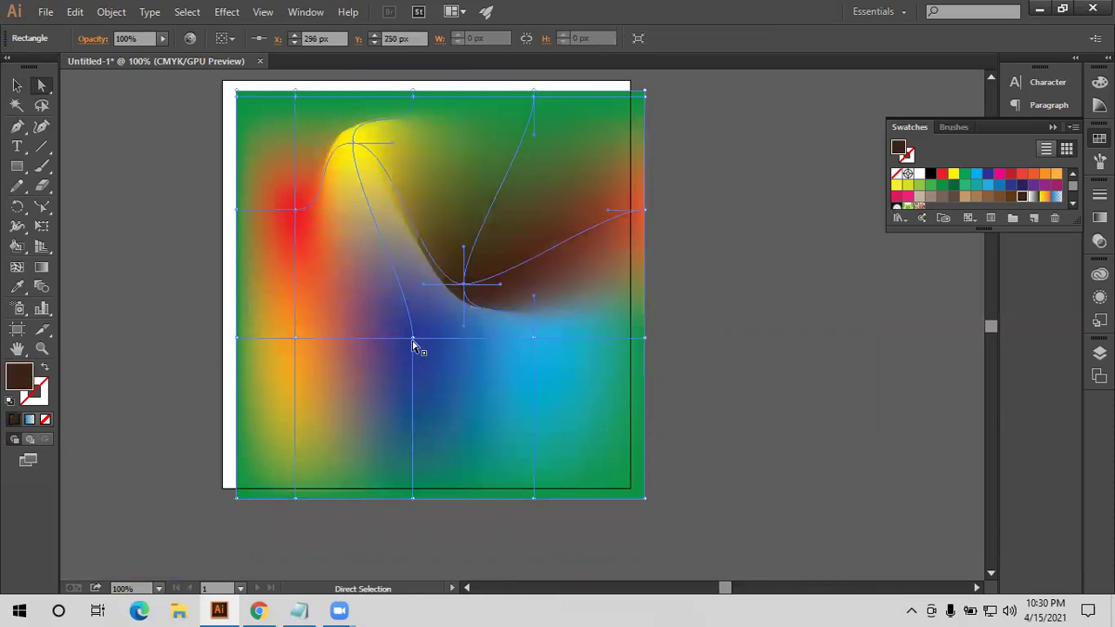
drag(413, 338, 347, 290)
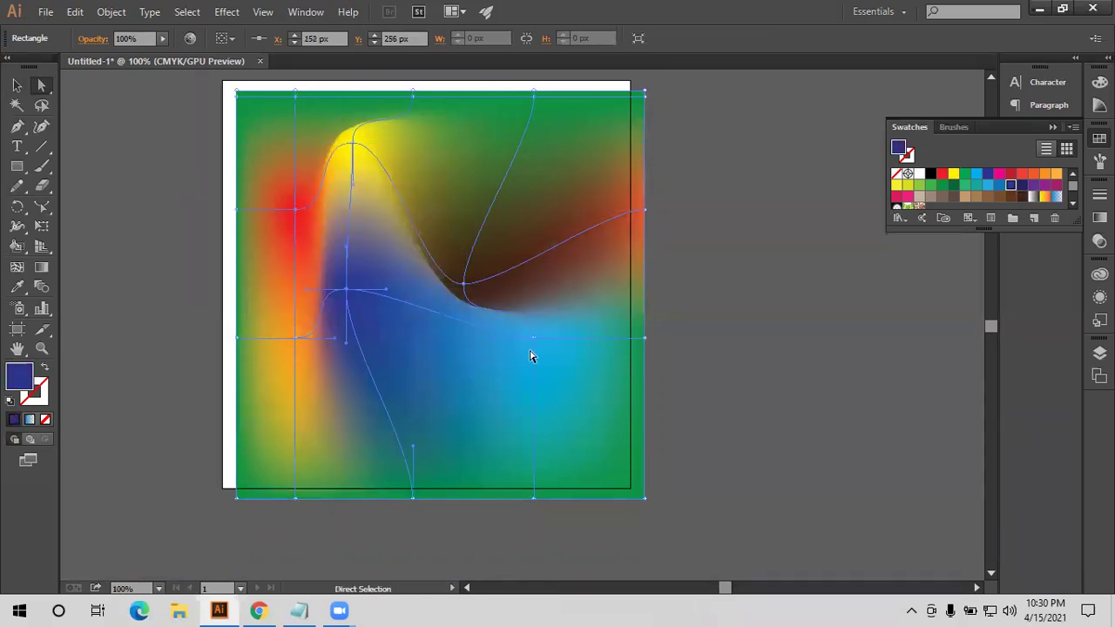
drag(533, 339, 547, 407)
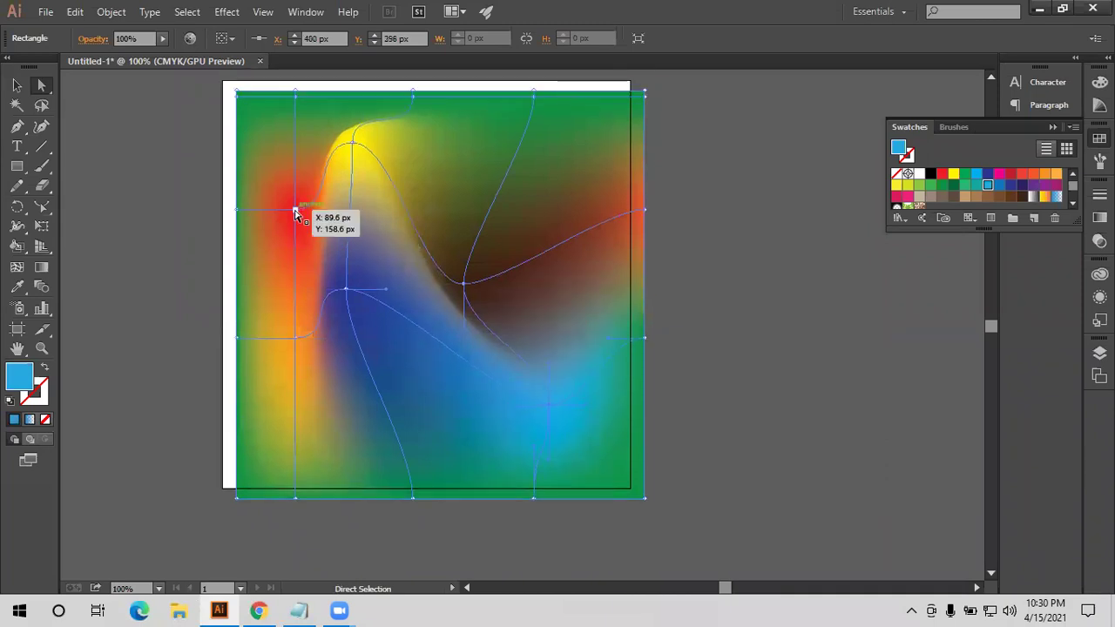
drag(295, 212, 271, 162)
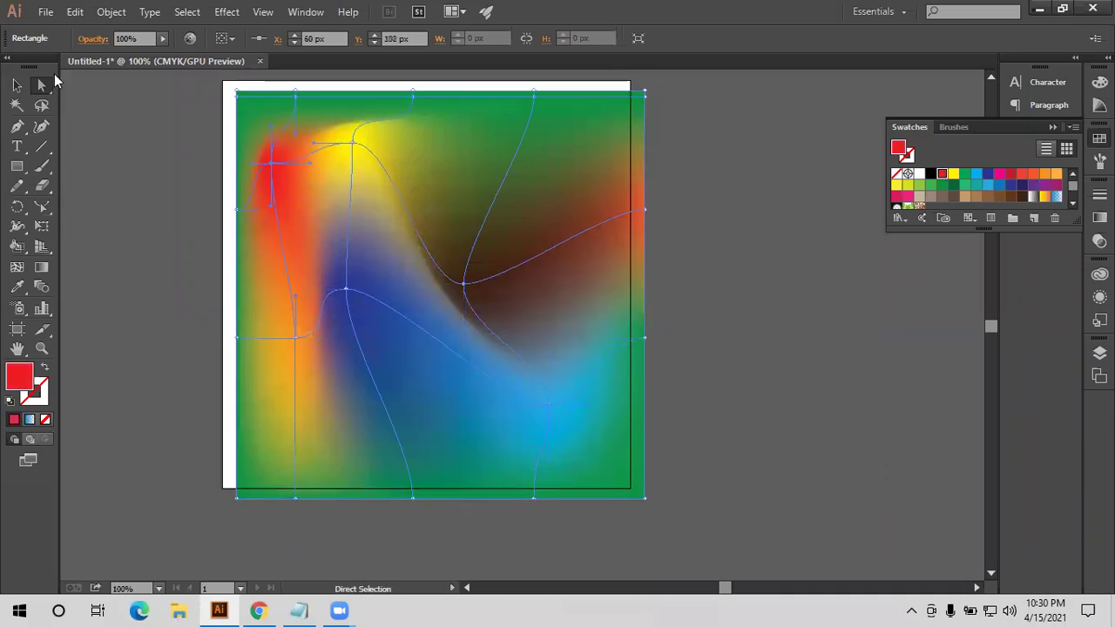
Hide the mesh lines with Ctrl+H and deselect the gradient object
click(16, 85)
key(ctrl+h)
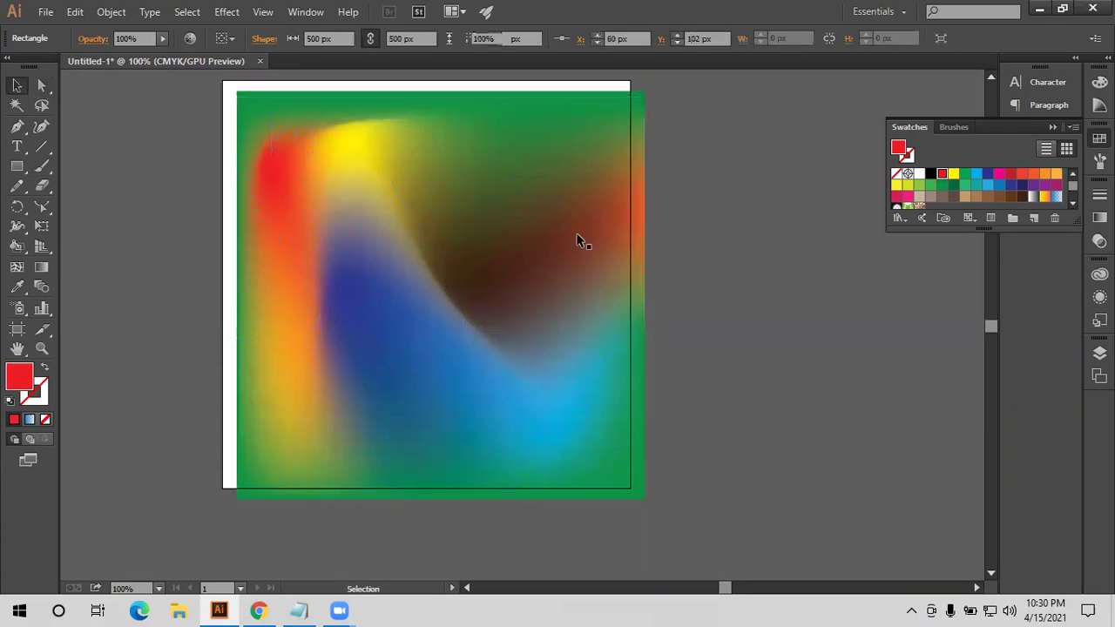
click(650, 285)
Place the yellow-green blend over the gradient mesh and bring it to the front
scroll(675, 279, down, 1)
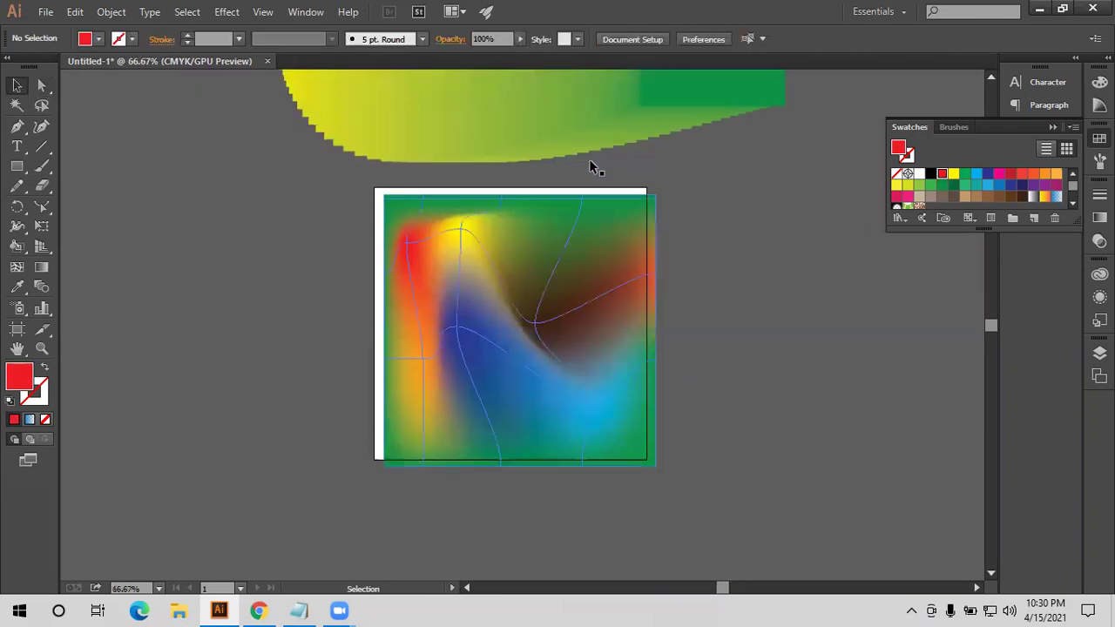
scroll(580, 155, up, 1)
click(702, 126)
scroll(741, 127, up, 1)
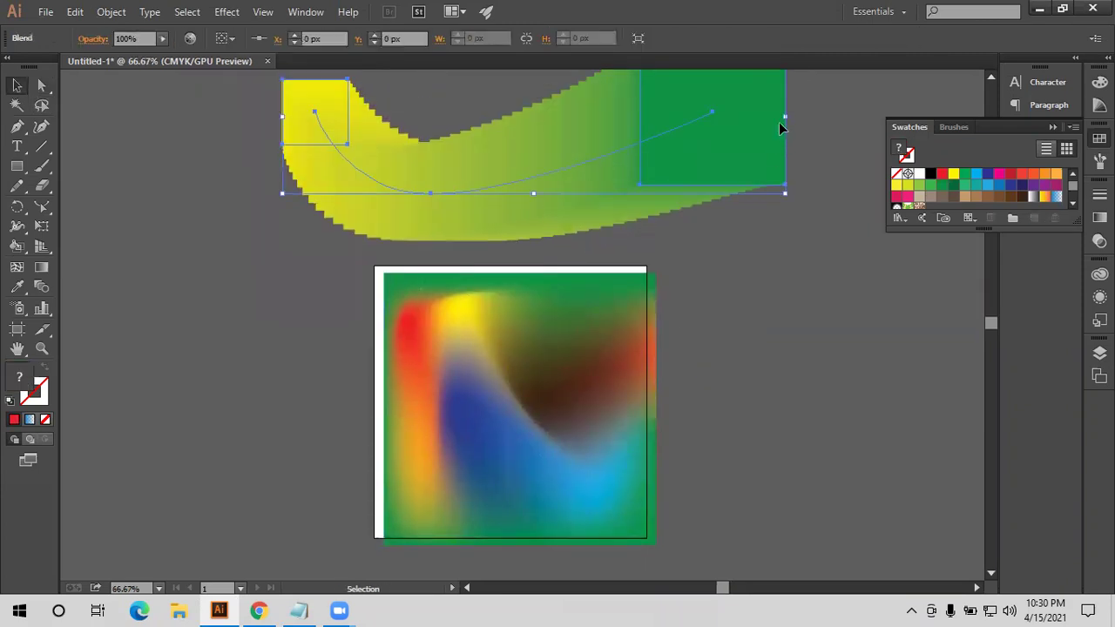
scroll(787, 106, up, 2)
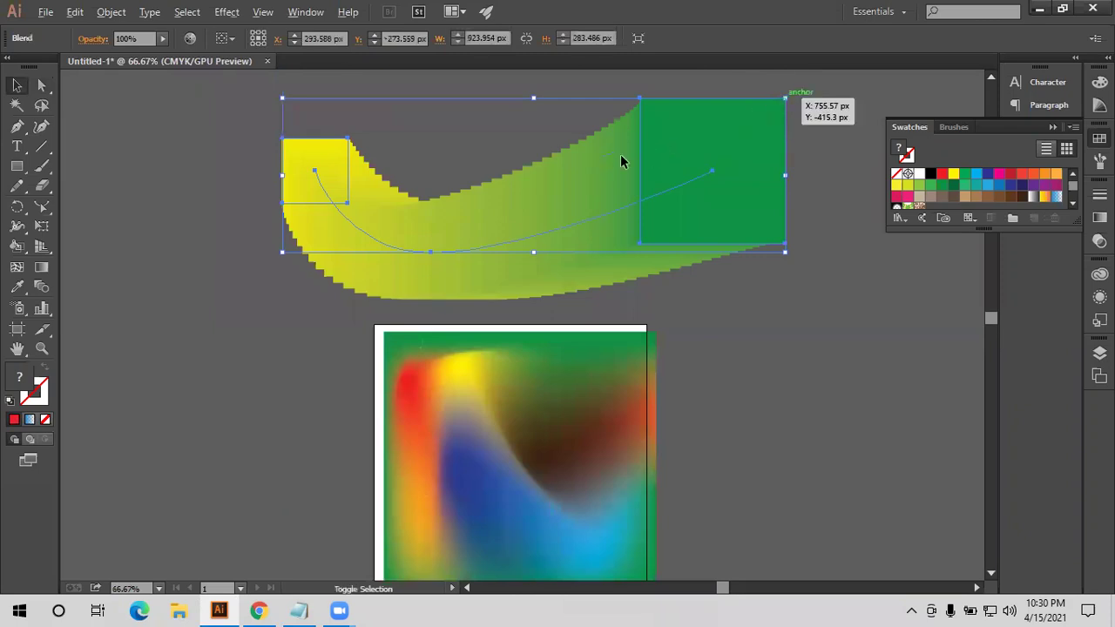
key(ctrl+z)
drag(563, 386, 590, 335)
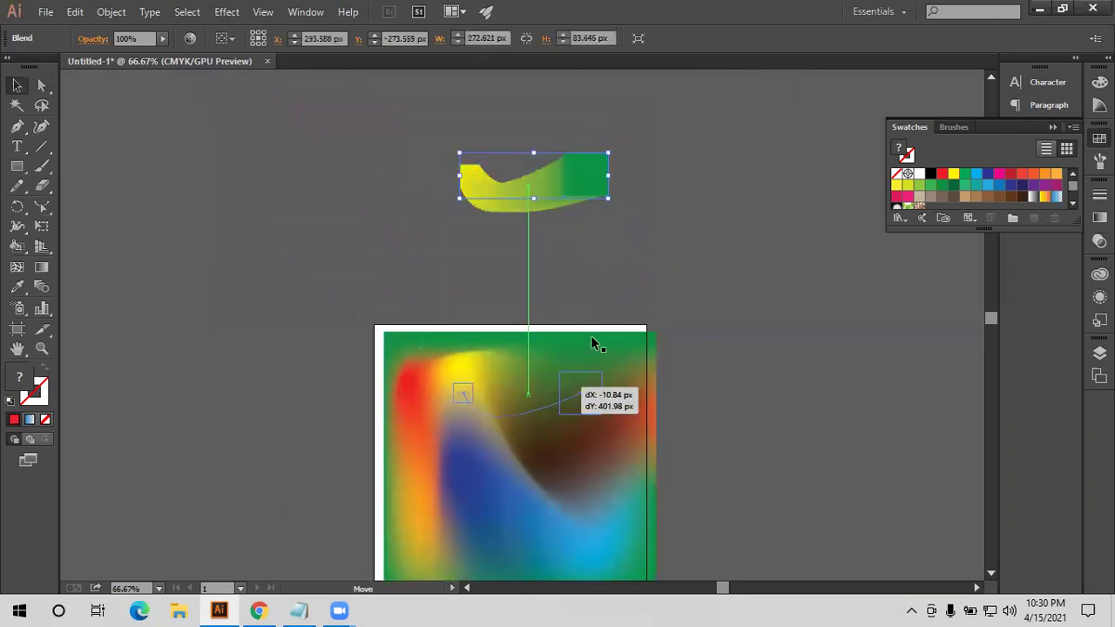
scroll(610, 336, down, 3)
key(ctrl)
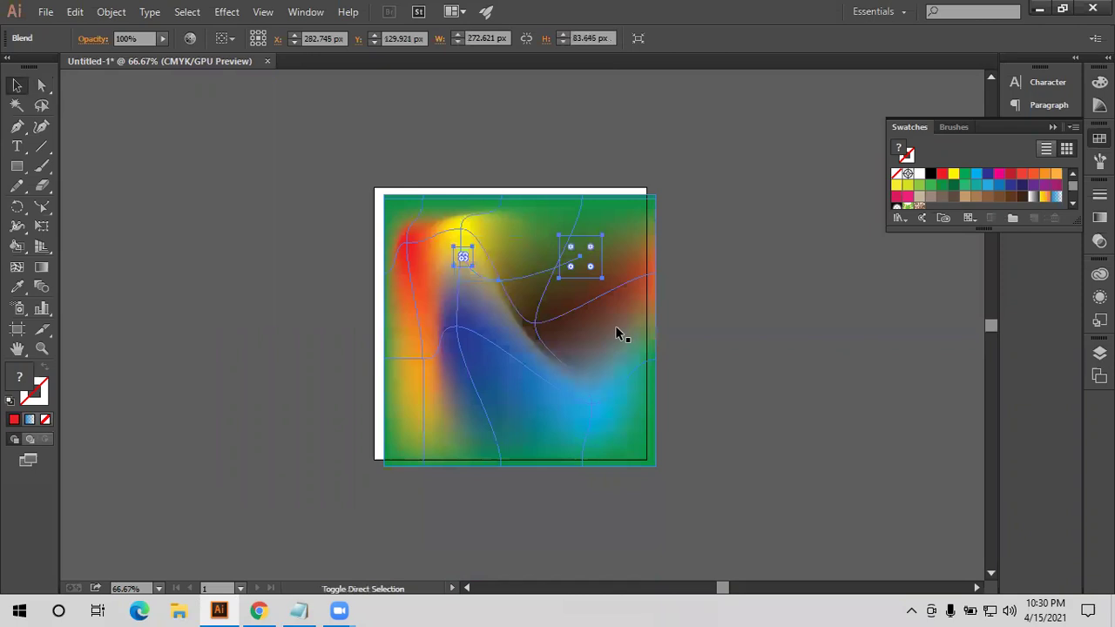
key(ctrl+shift+bracketright)
scroll(565, 194, down, 1)
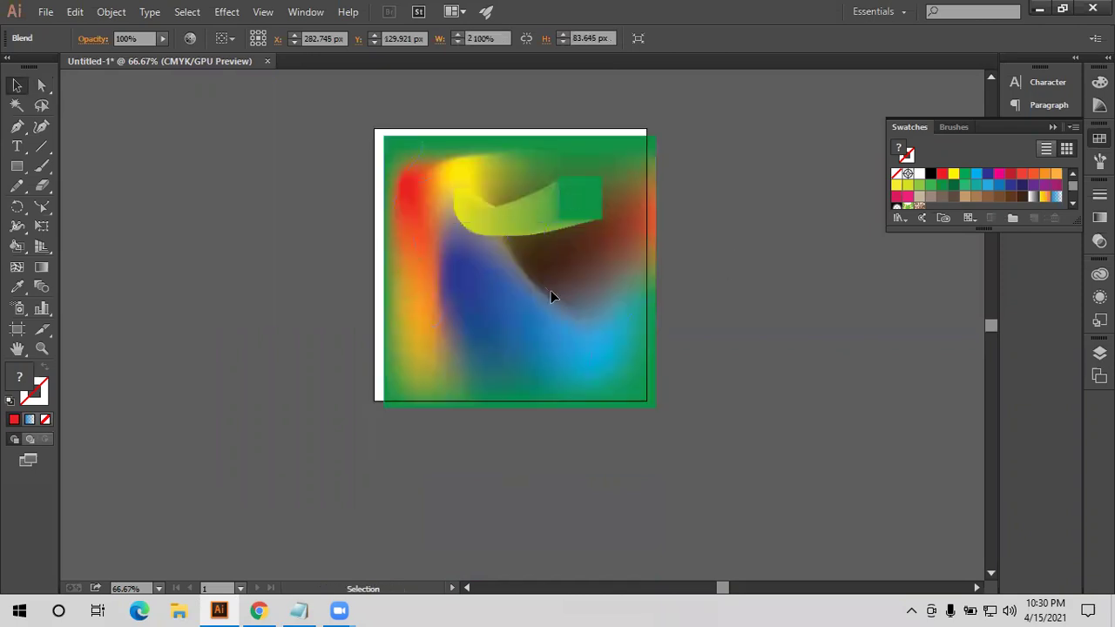
key(ctrl+z)
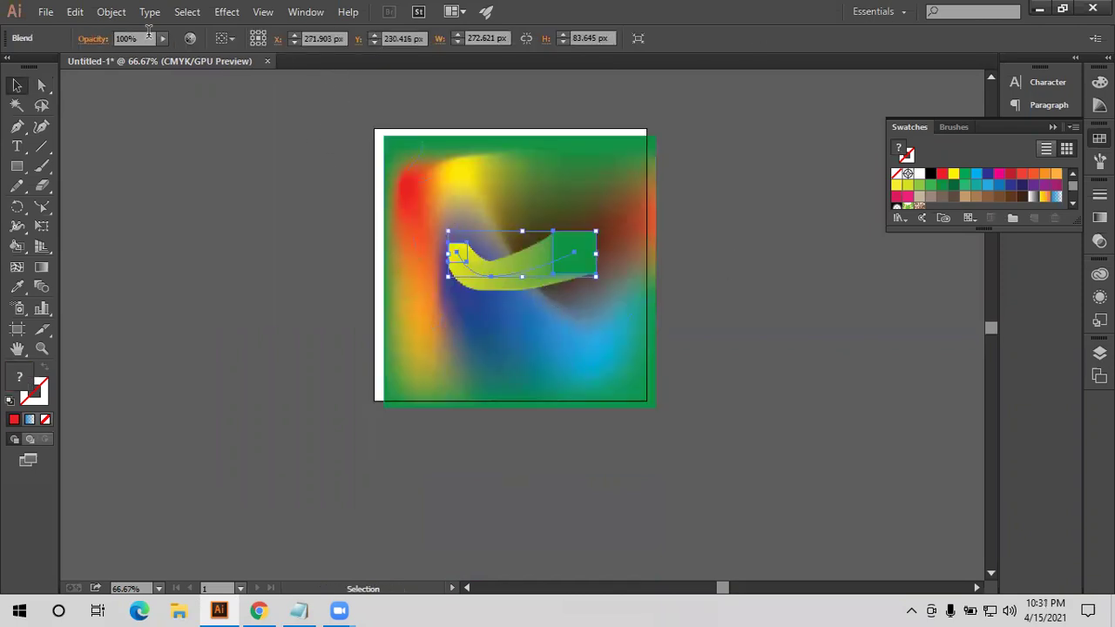
Lower the blend's opacity to 50%, then select and delete all artwork
click(129, 56)
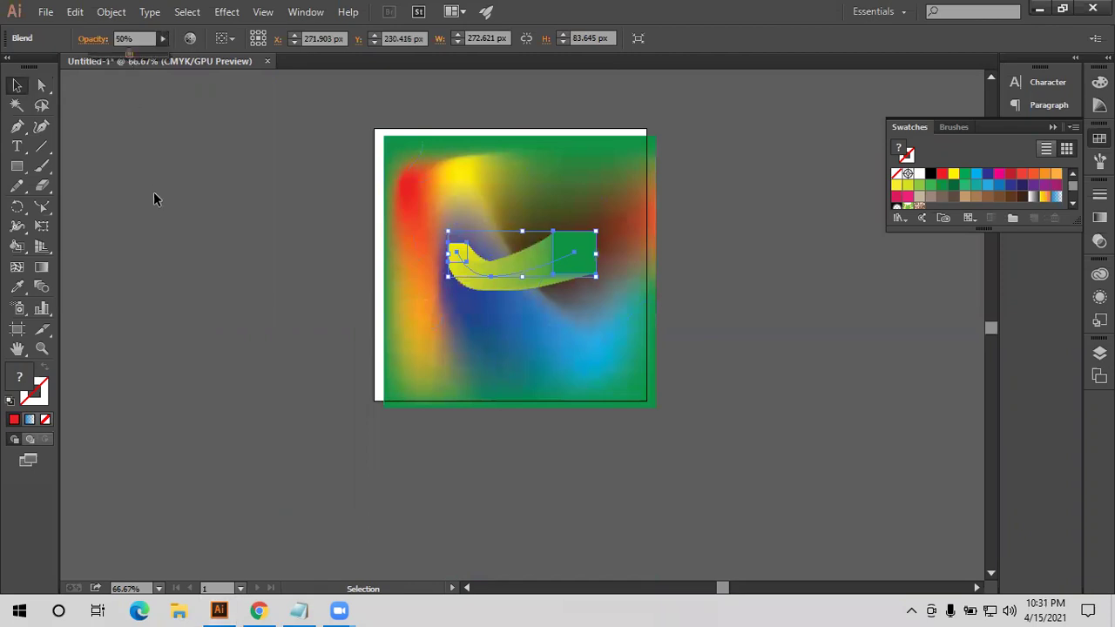
click(532, 249)
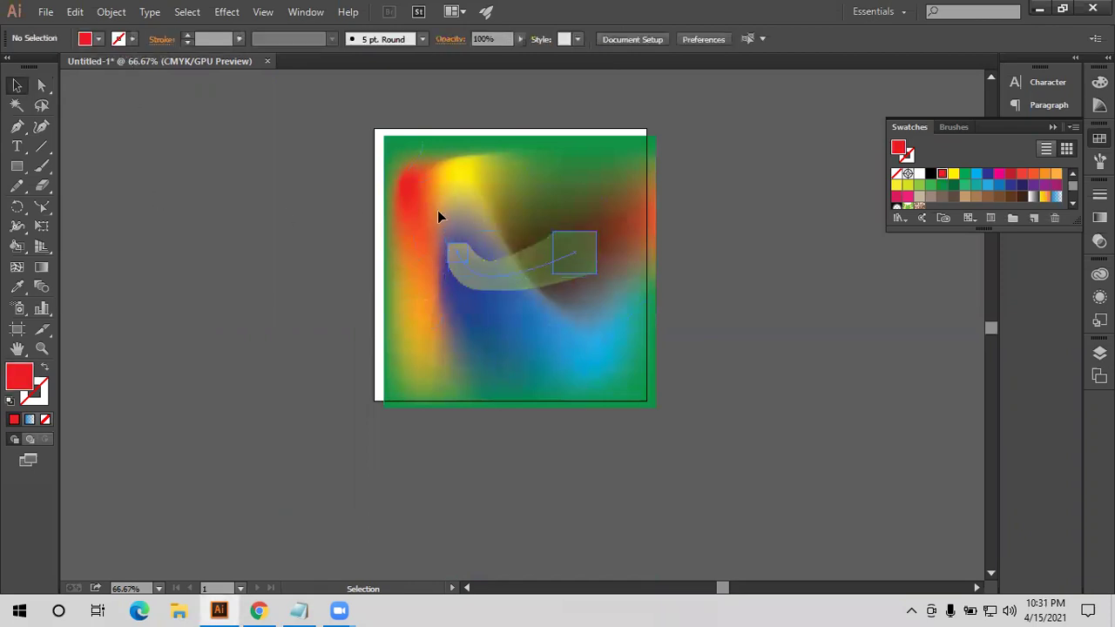
click(462, 248)
drag(370, 209, 322, 158)
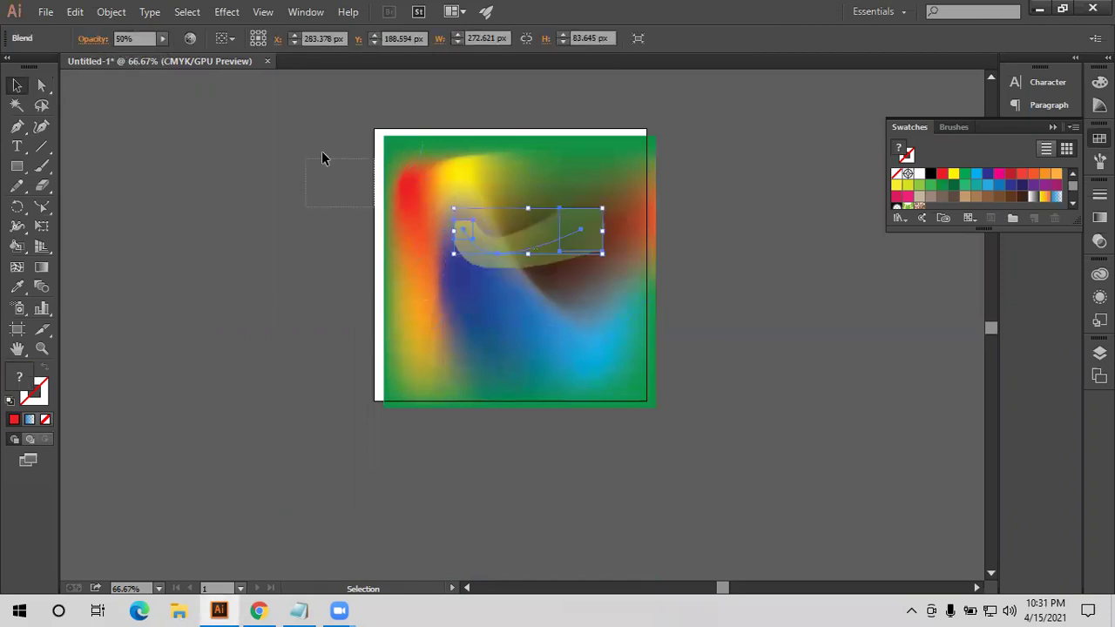
click(633, 305)
key(ctrl+a)
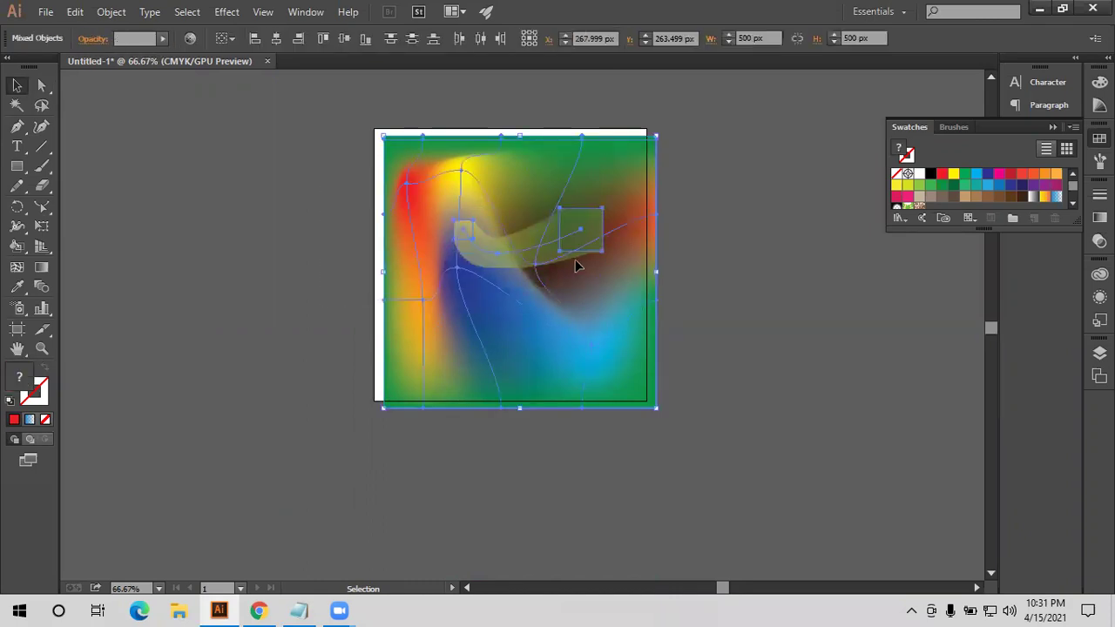
key(Delete)
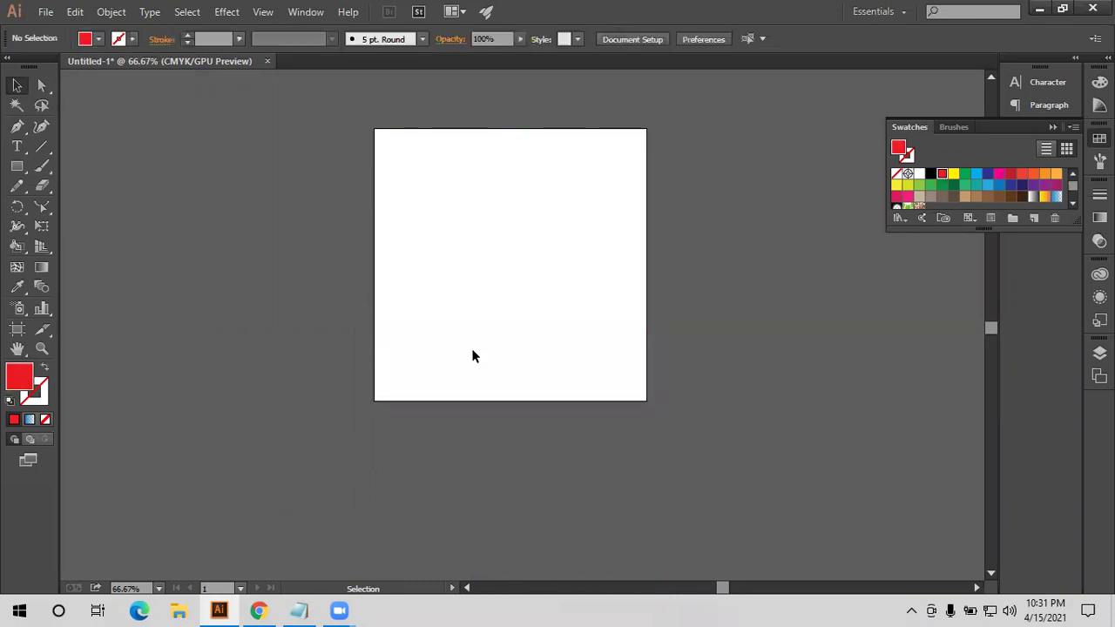
Start a red-stroked, unfilled Pen path with its top horizontal steps
drag(458, 340, 461, 327)
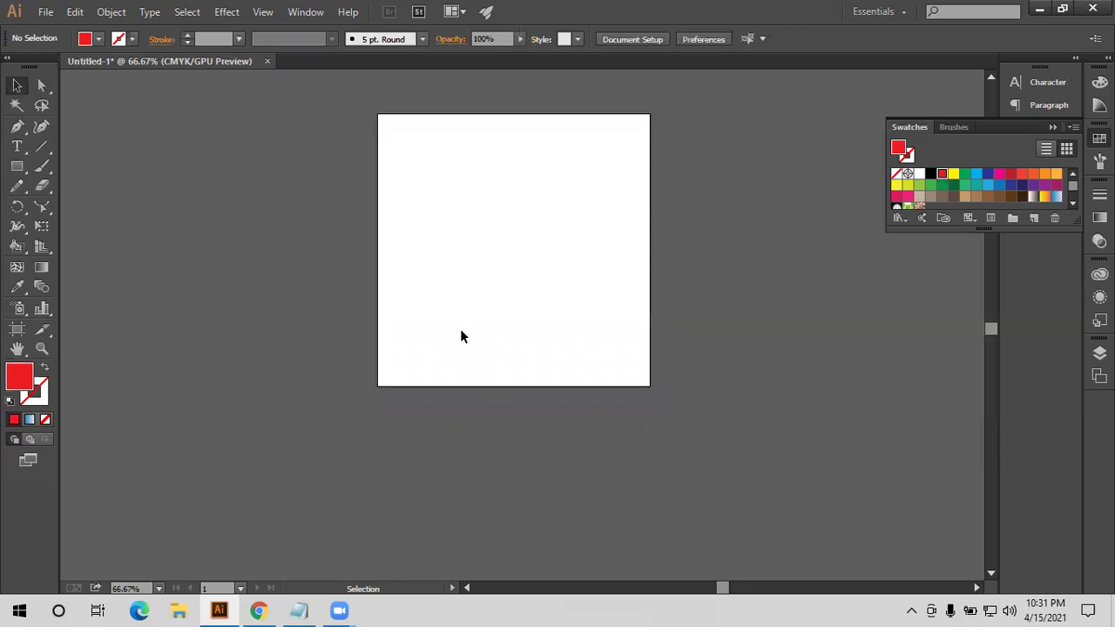
click(17, 127)
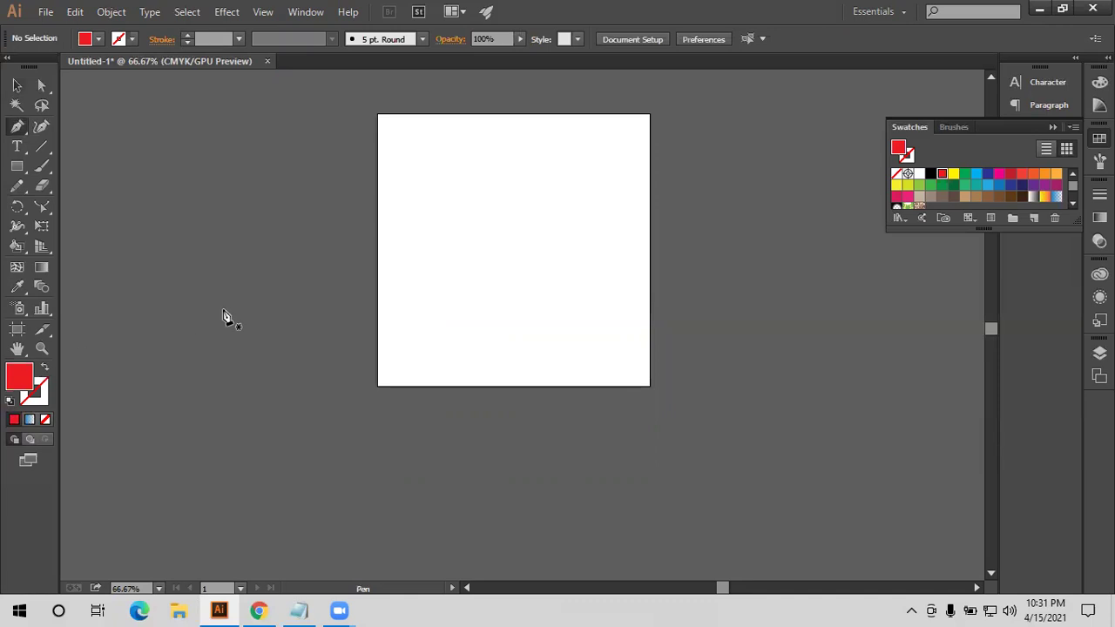
key(shift+x)
click(427, 180)
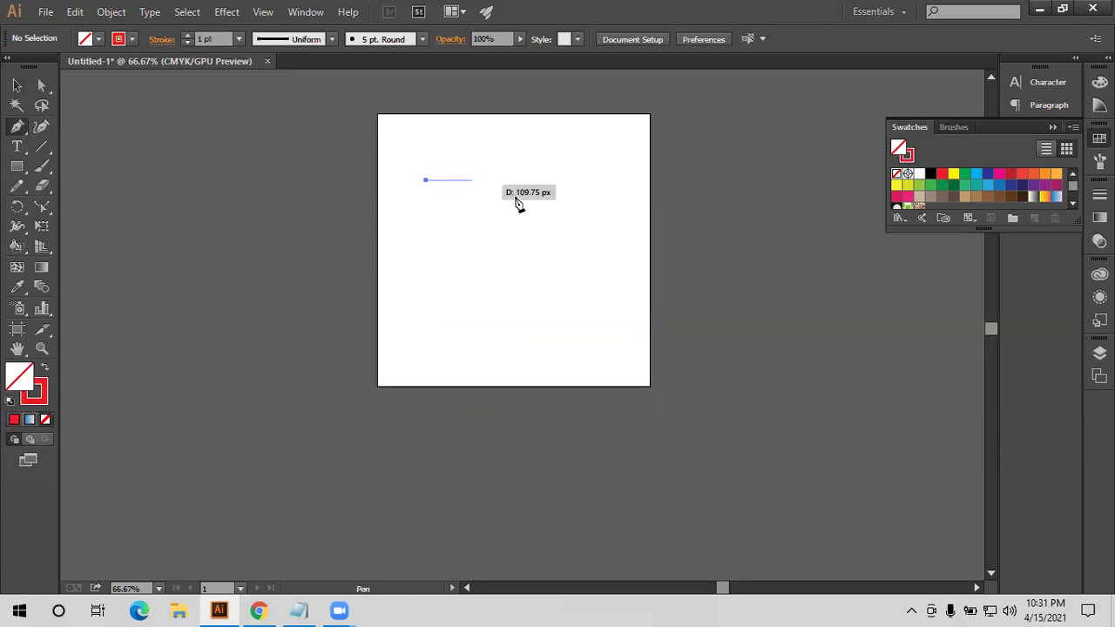
shift+click(514, 201)
click(514, 230)
shift+click(447, 230)
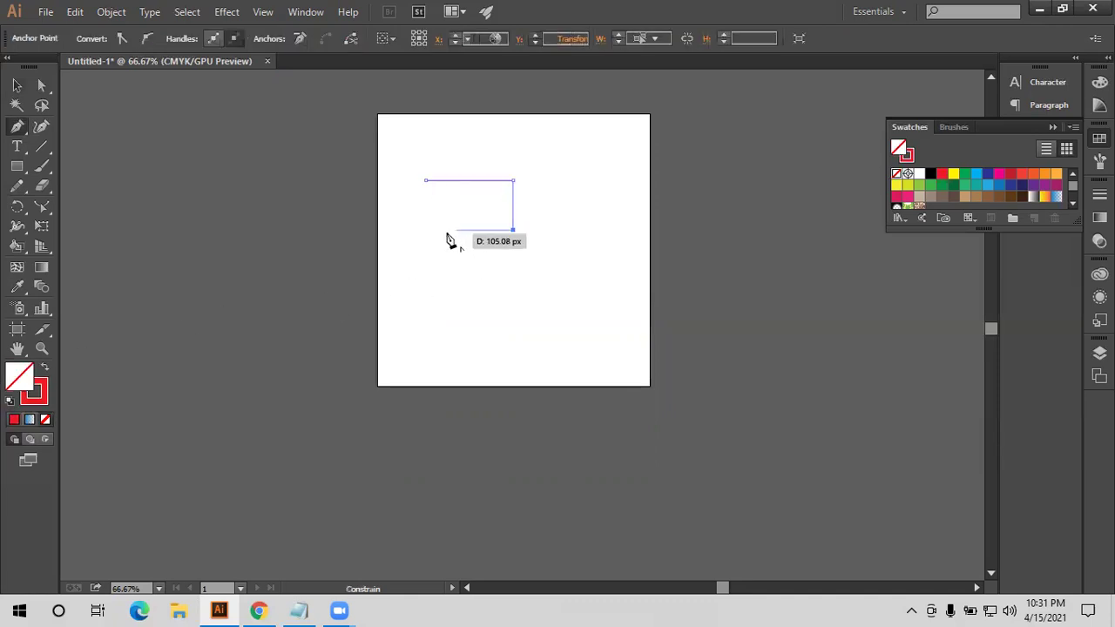
Finish the stepped zigzag with its lower segments and deselect it
shift+click(447, 268)
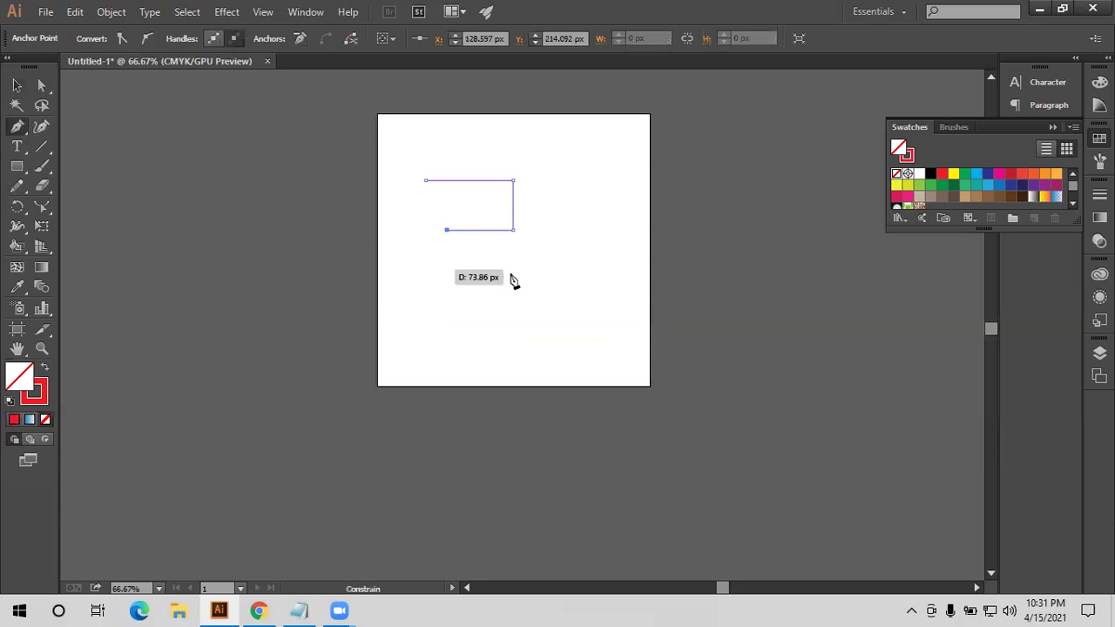
shift+click(514, 310)
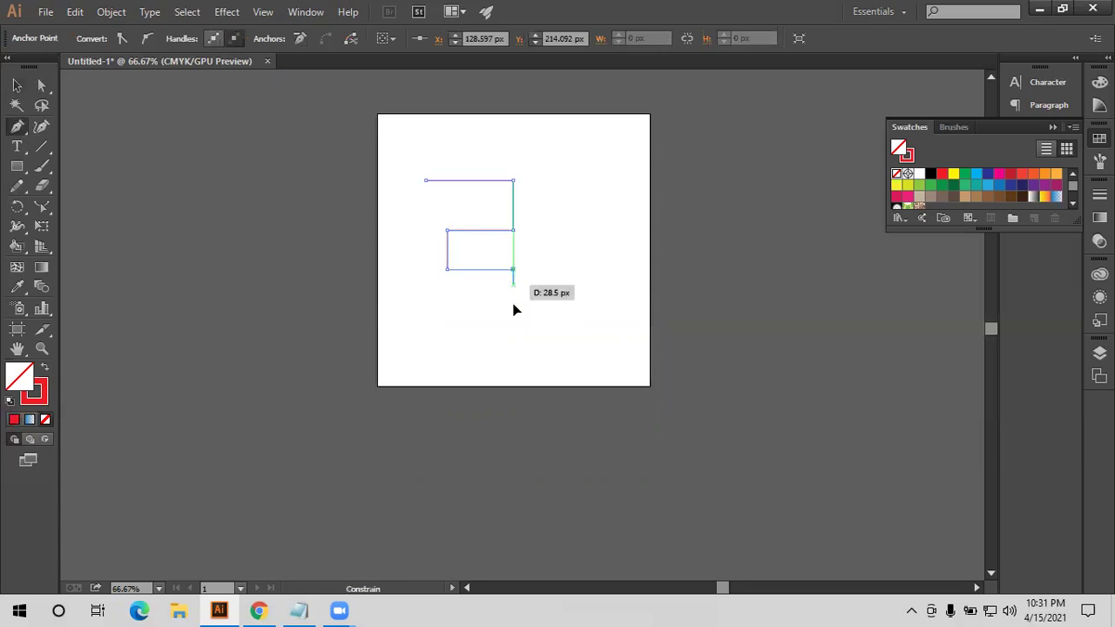
shift+click(514, 304)
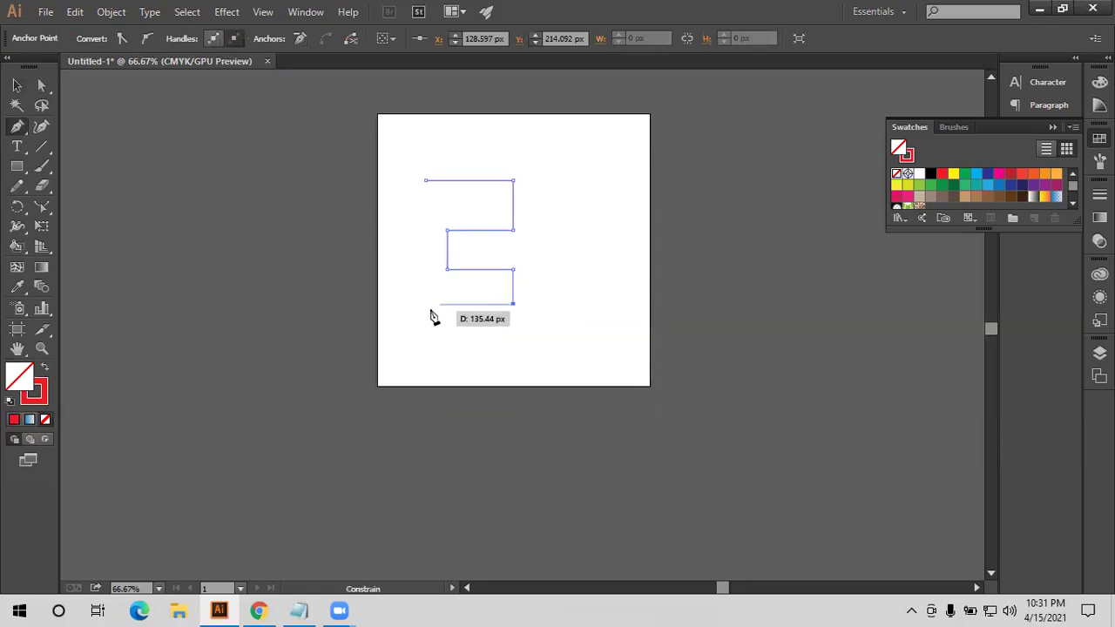
shift+click(426, 301)
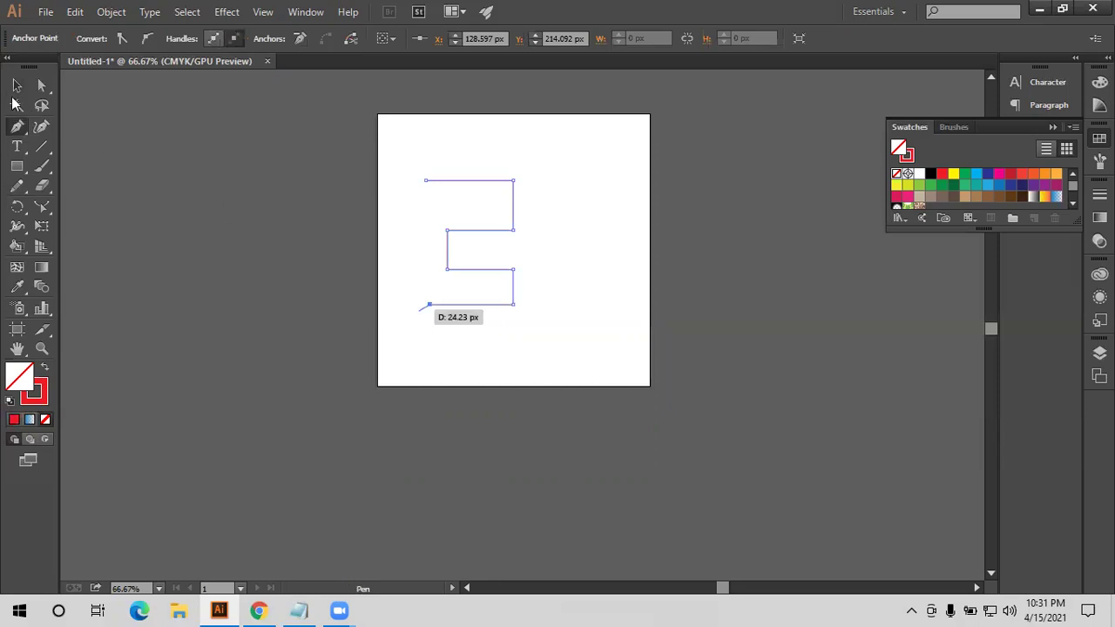
click(17, 85)
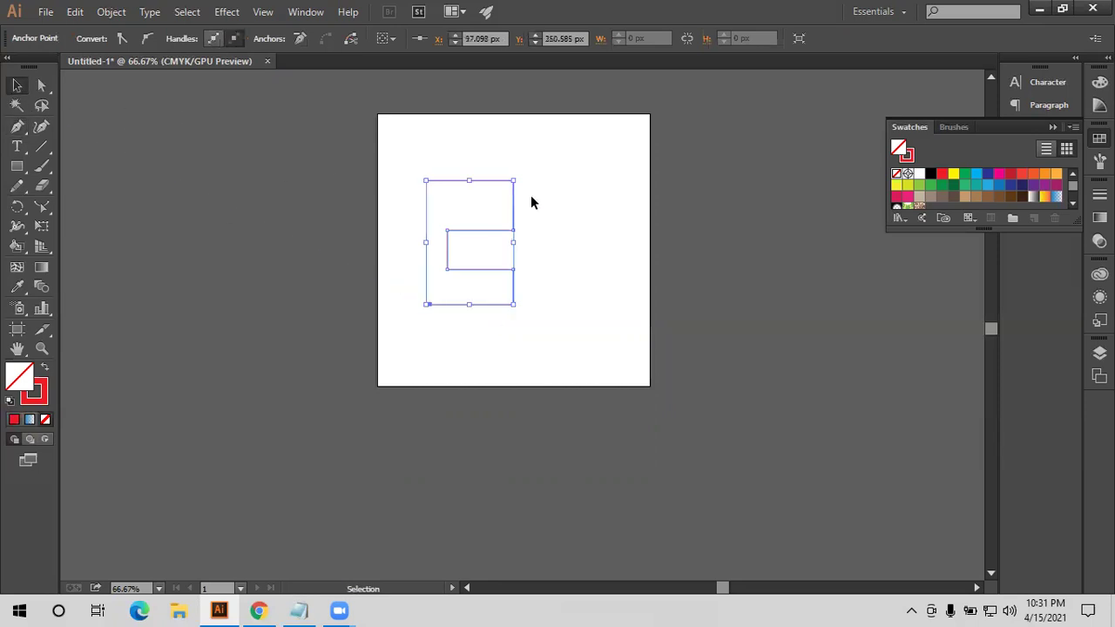
click(531, 203)
alt+scroll(531, 197, up, 1)
Give the red zigzag a 17 pt stroke weight and zoom in on it
alt+scroll(401, 148, up, 1)
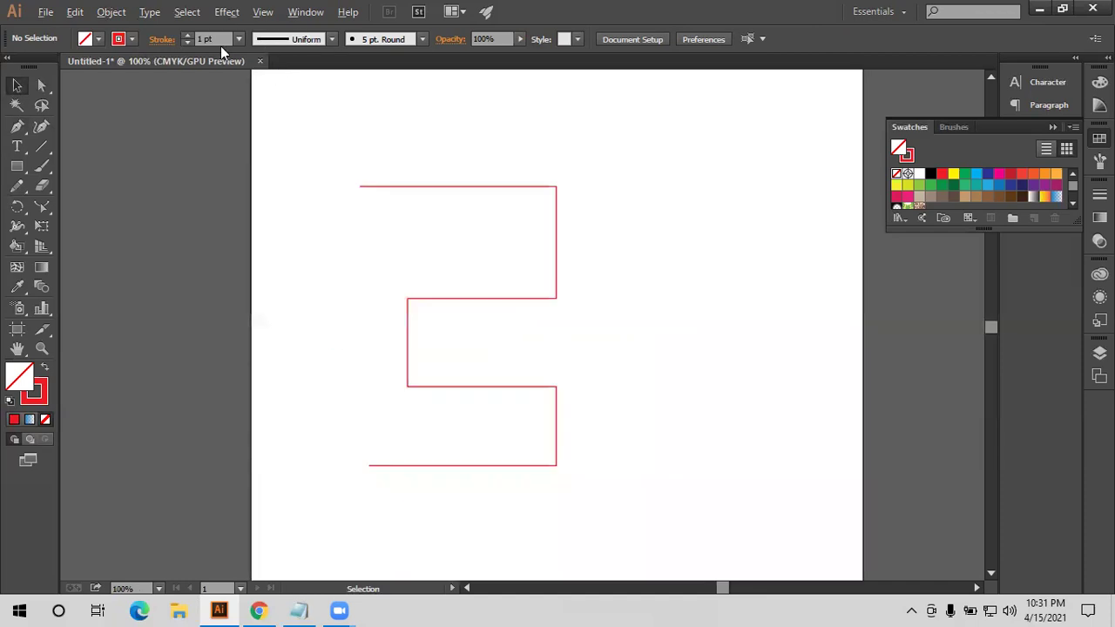
key(ctrl+a)
key(ctrl+plus)
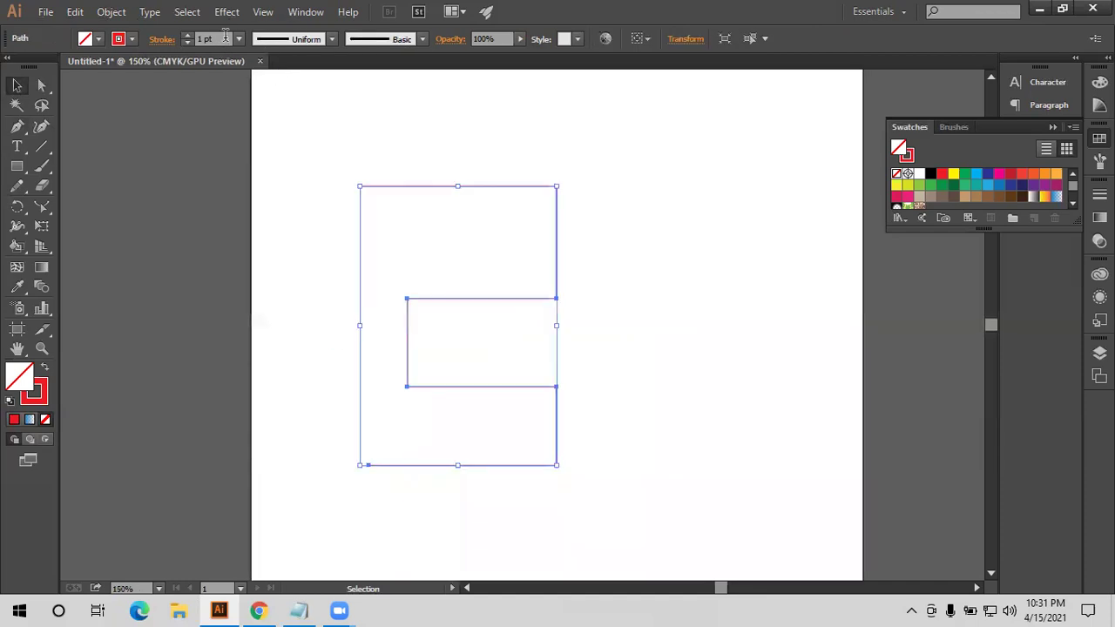
scroll(225, 37, up, 4)
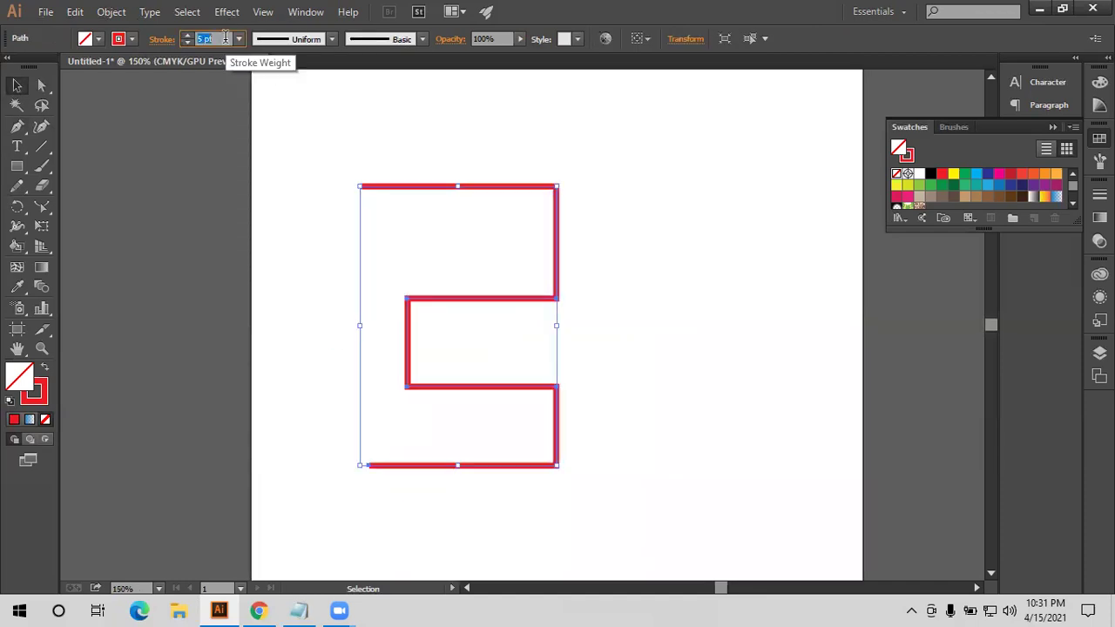
scroll(225, 38, up, 12)
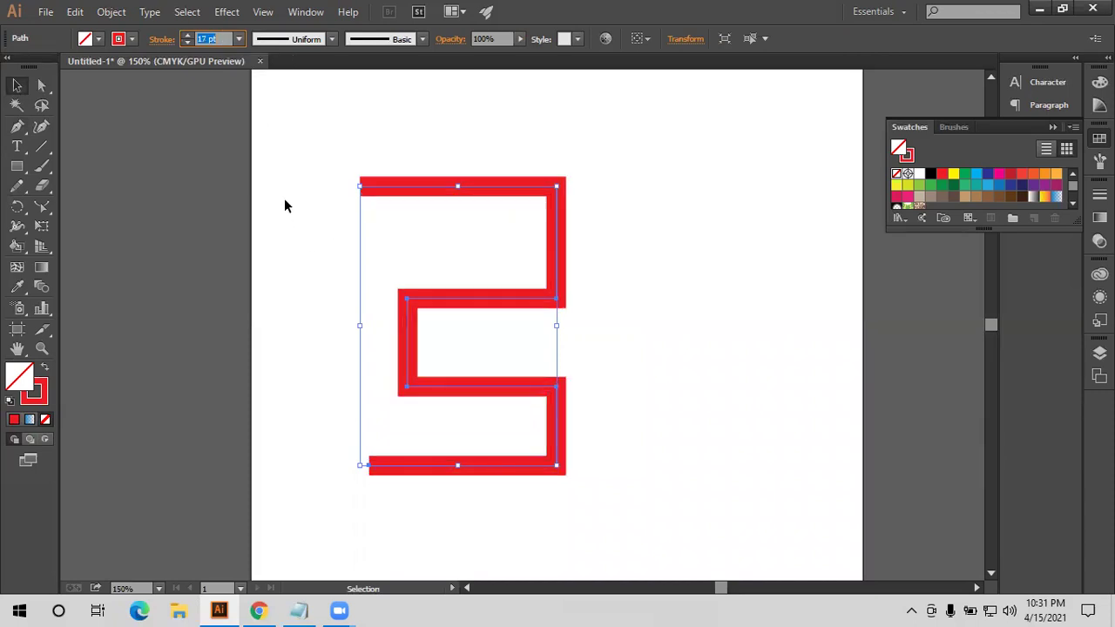
click(425, 252)
click(425, 303)
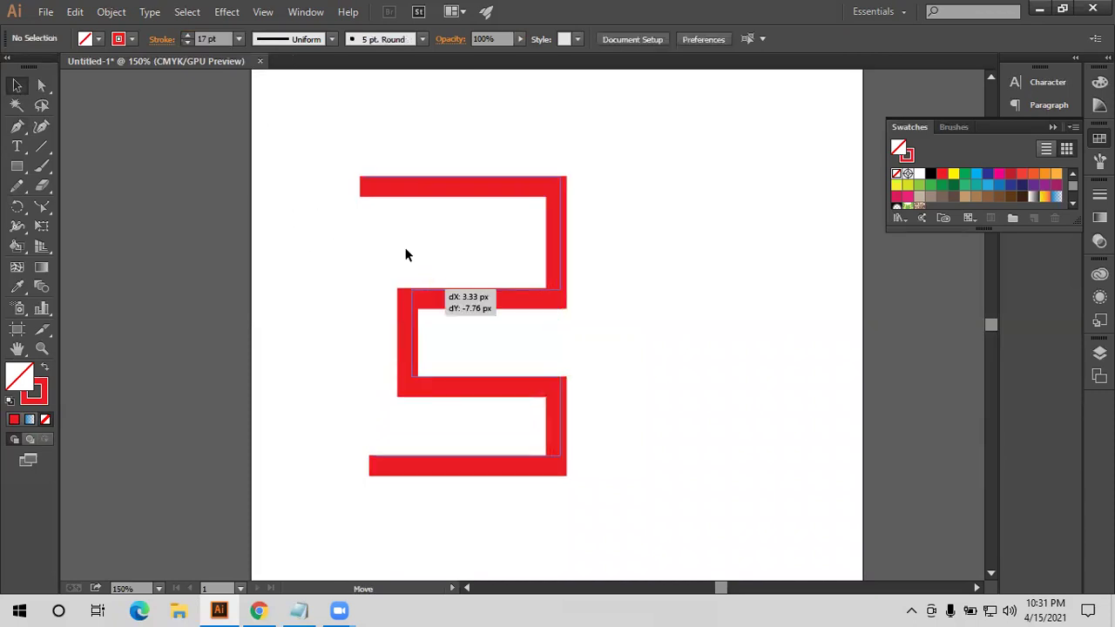
key(ctrl+equal)
scroll(209, 122, down, 1)
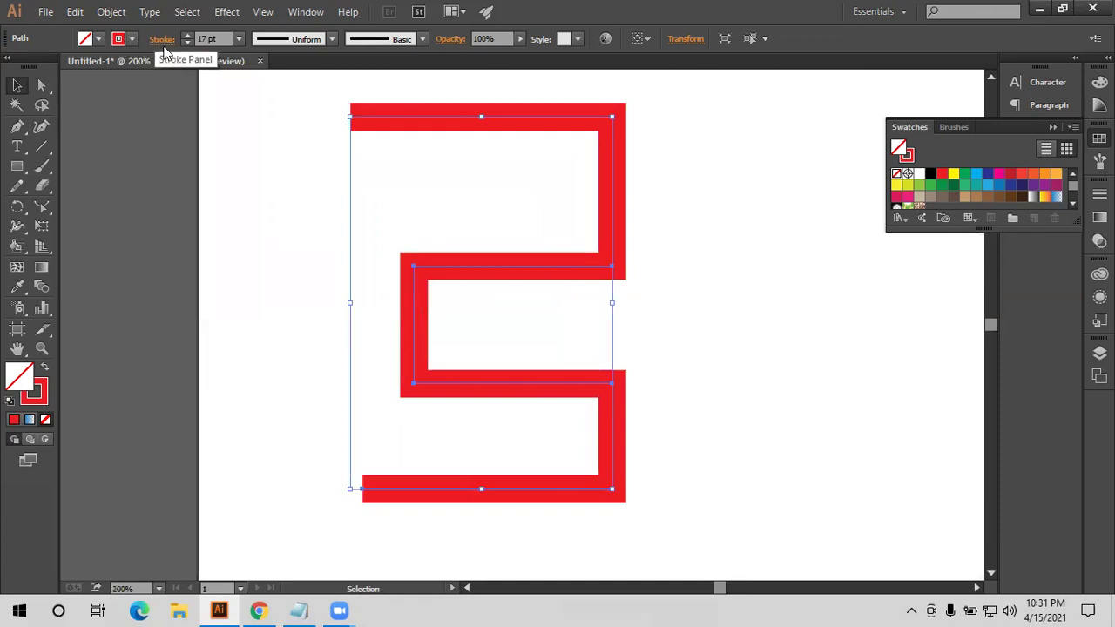
click(160, 40)
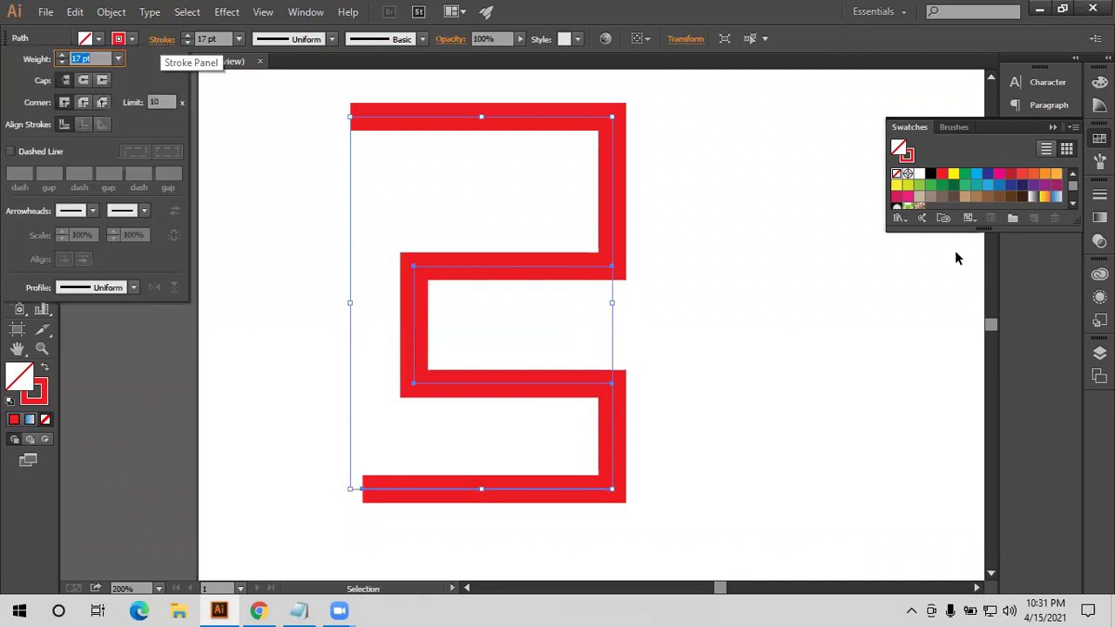
Open Window > Stroke and toggle its Show Options view on and off
click(303, 12)
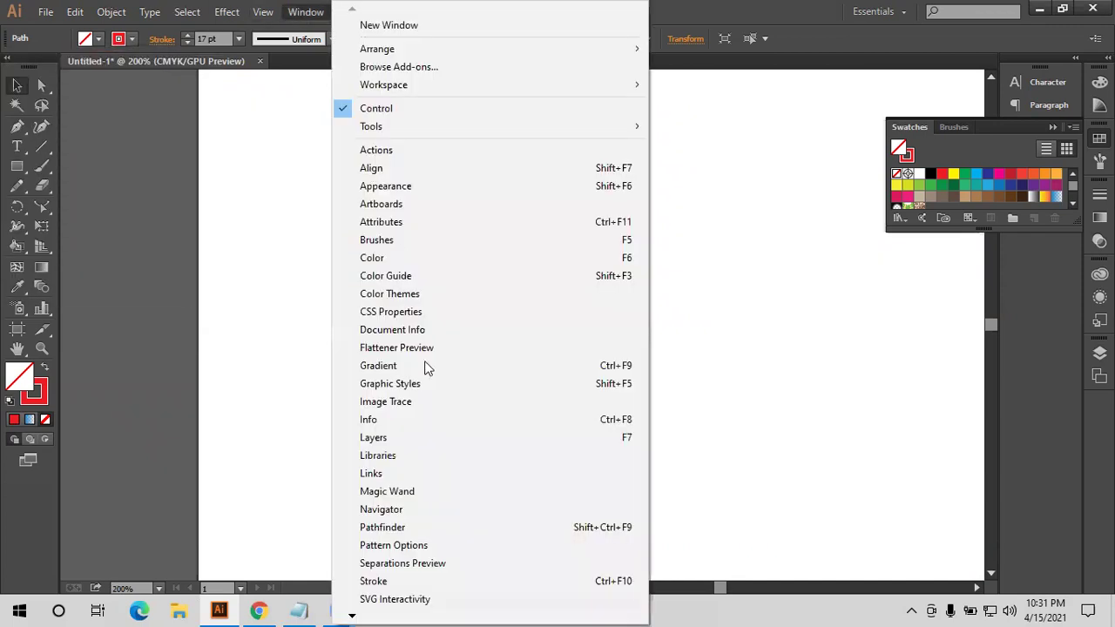
click(375, 581)
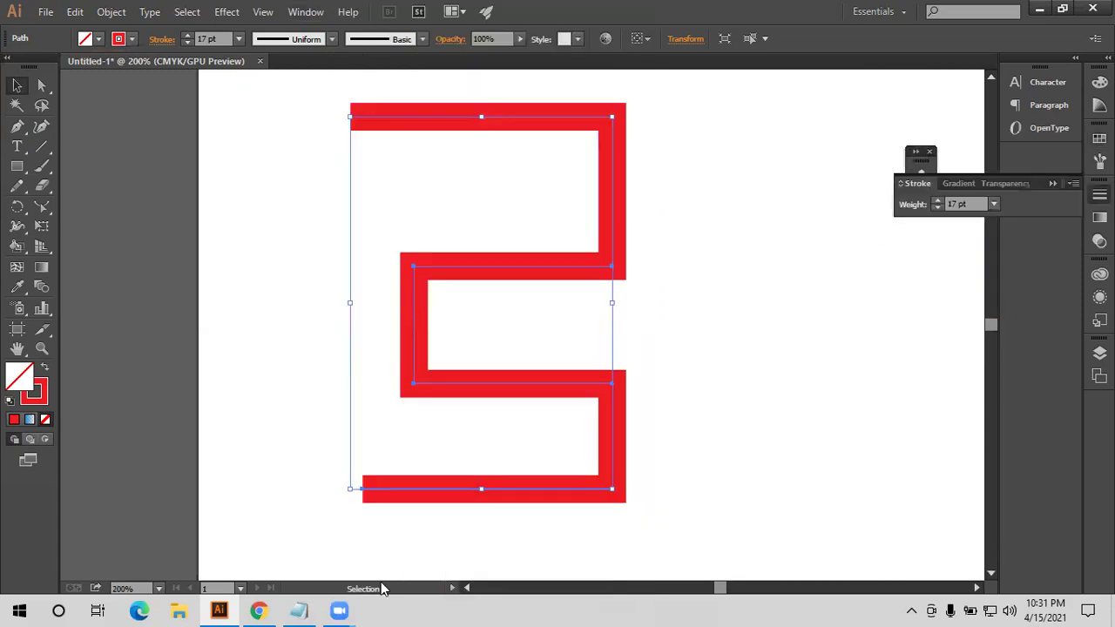
click(1073, 183)
click(989, 189)
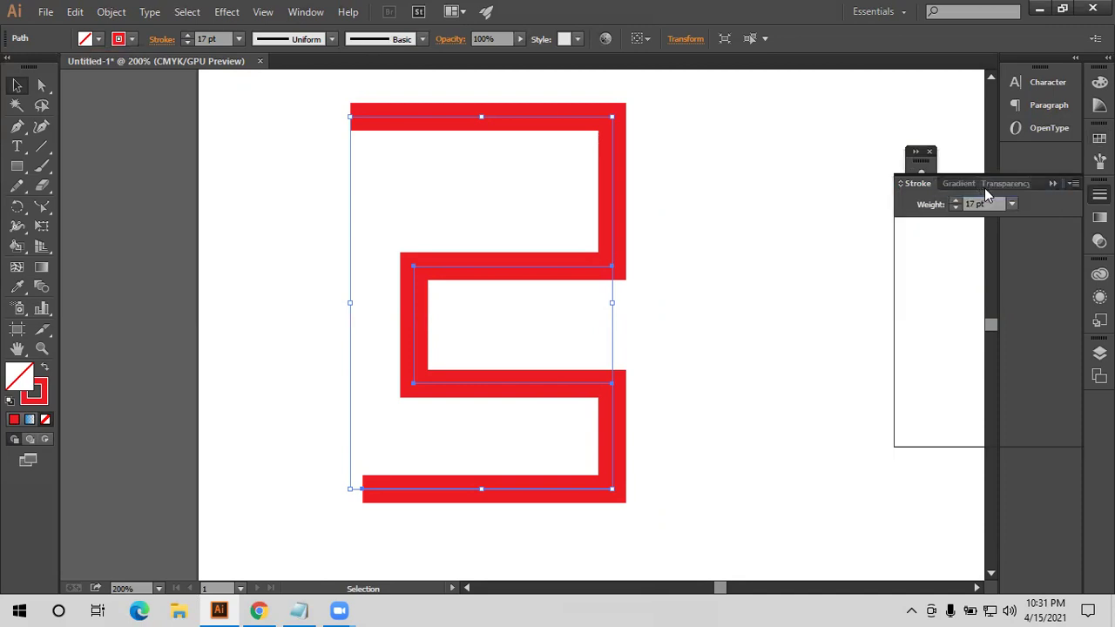
click(1072, 185)
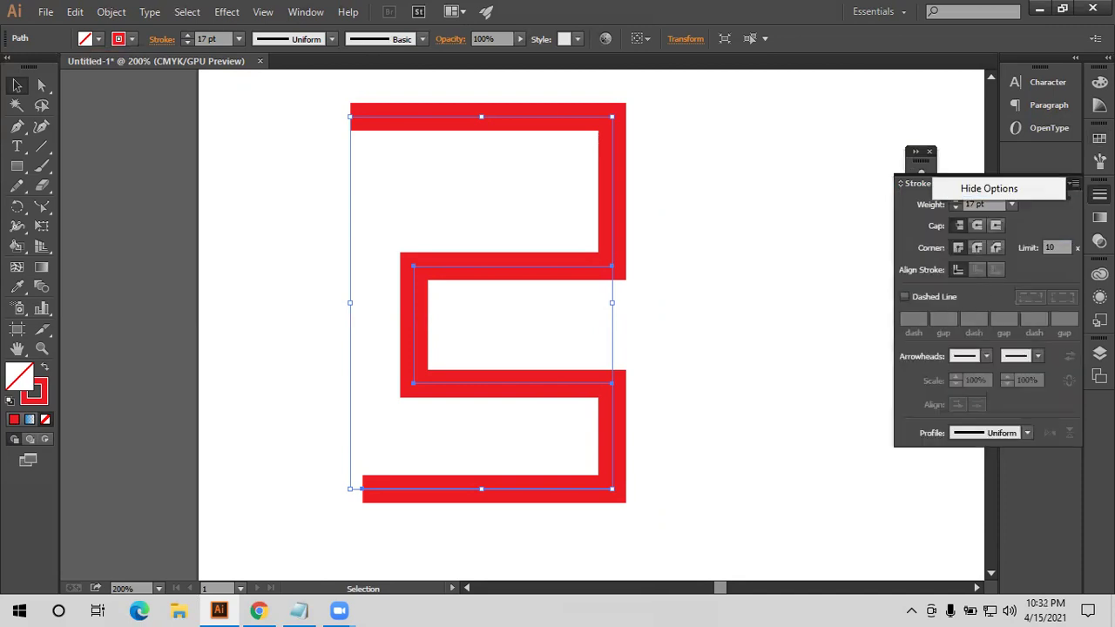
click(989, 188)
drag(891, 224, 889, 213)
click(890, 209)
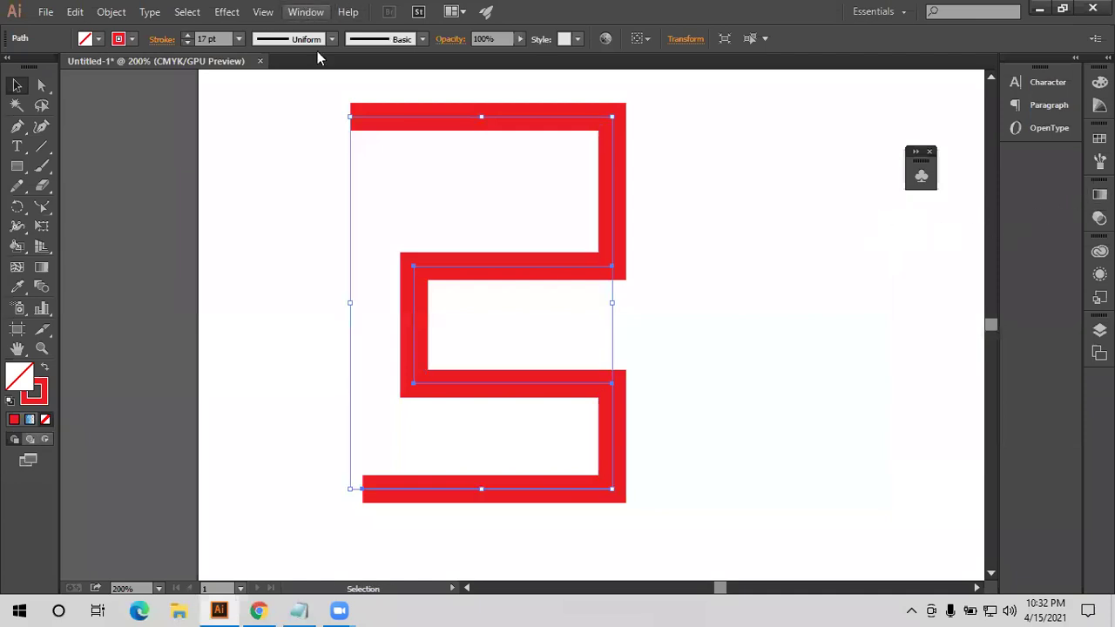
Reopen the Stroke panel and place it beside the zigzag artwork
click(306, 13)
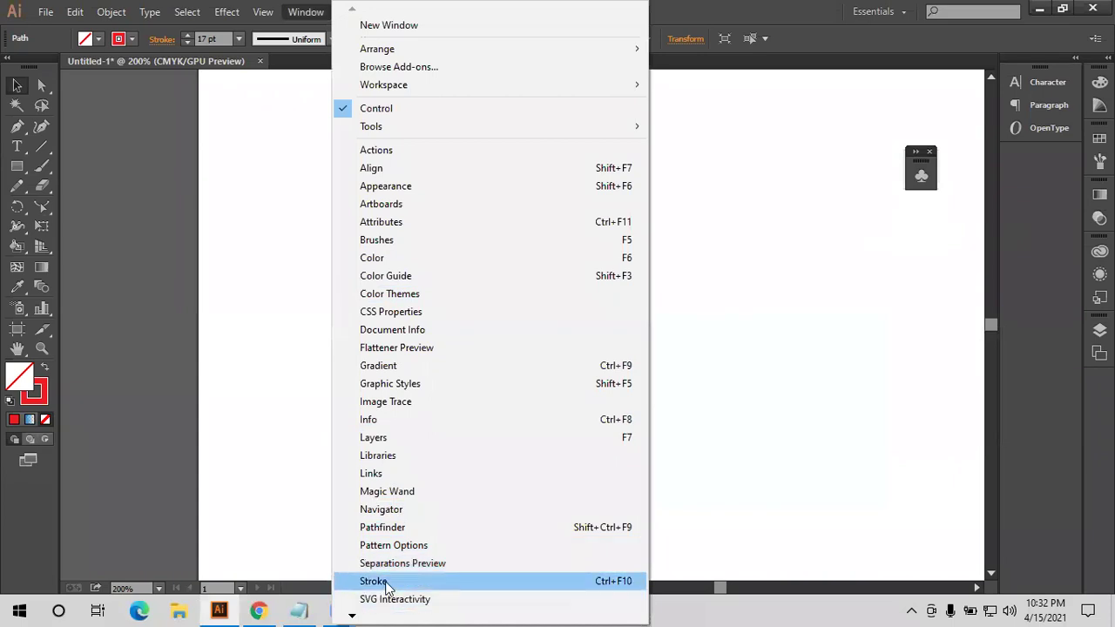
click(382, 580)
drag(797, 222, 277, 166)
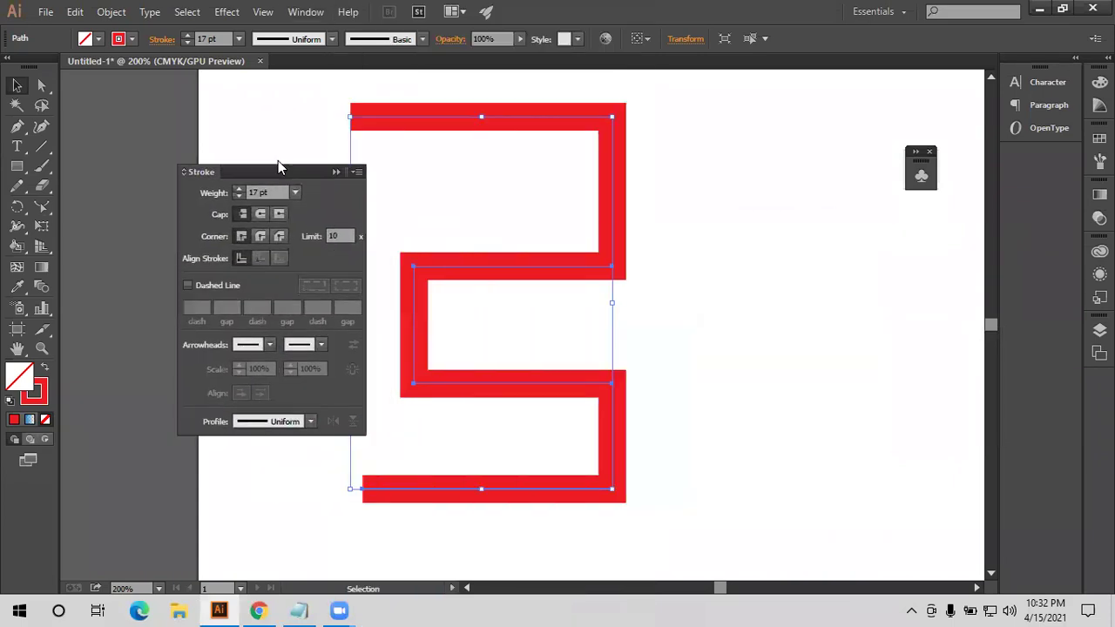
scroll(401, 172, up, 1)
mouse_move(401, 172)
mouse_down()
mouse_move(552, 194)
mouse_move(601, 179)
mouse_up()
scroll(601, 180, down, 2)
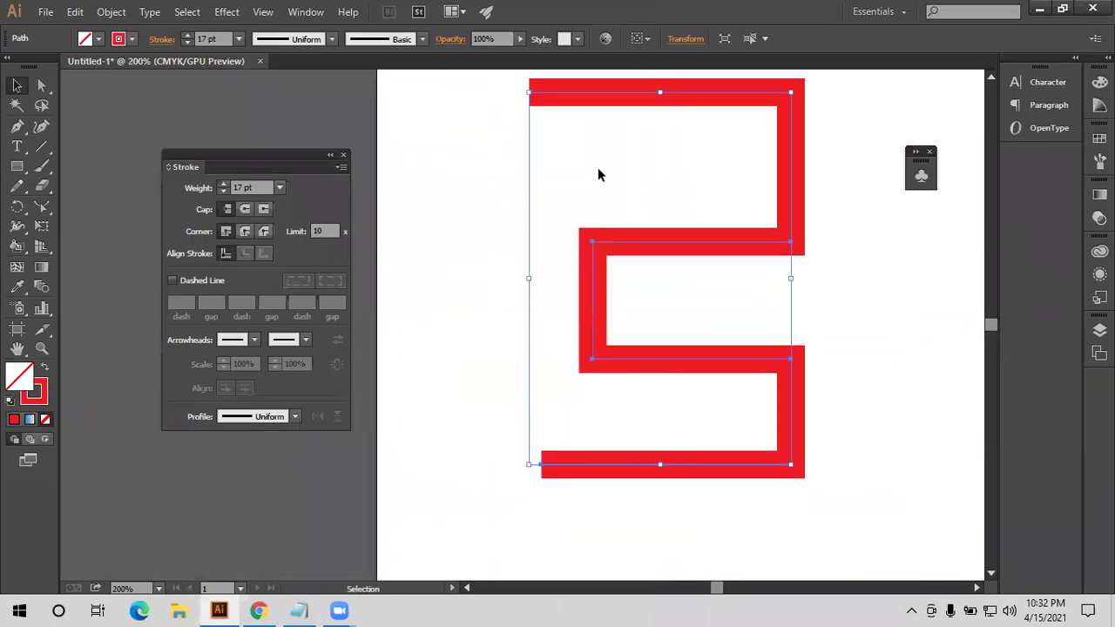
scroll(591, 167, up, 2)
scroll(564, 226, down, 2)
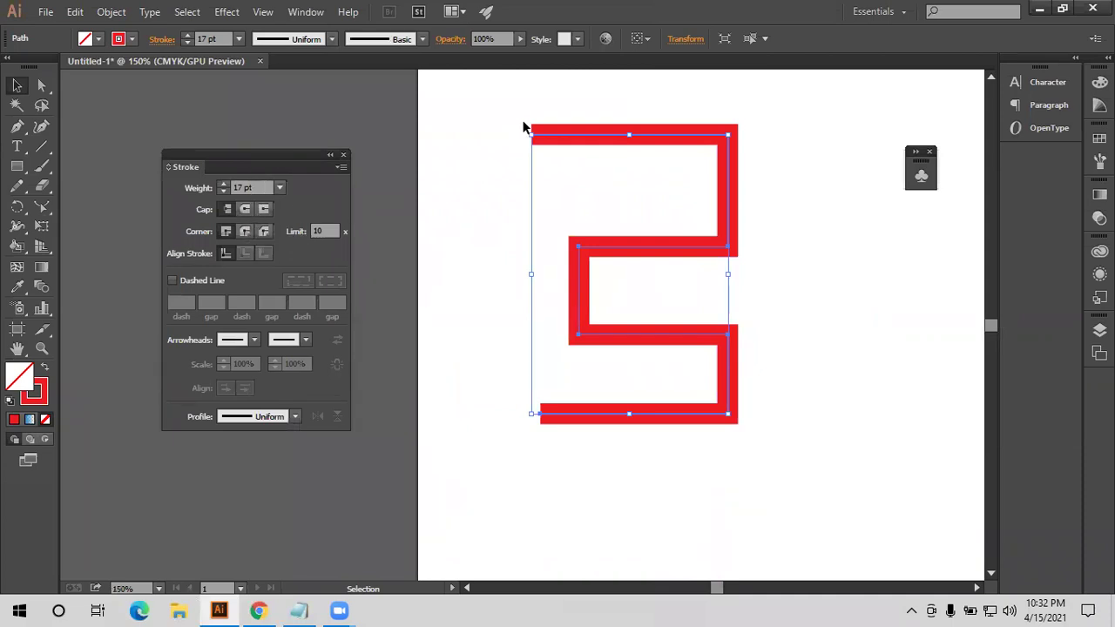
Inspect the zigzag's ends and preview Round Cap on its 17 pt stroke
click(447, 129)
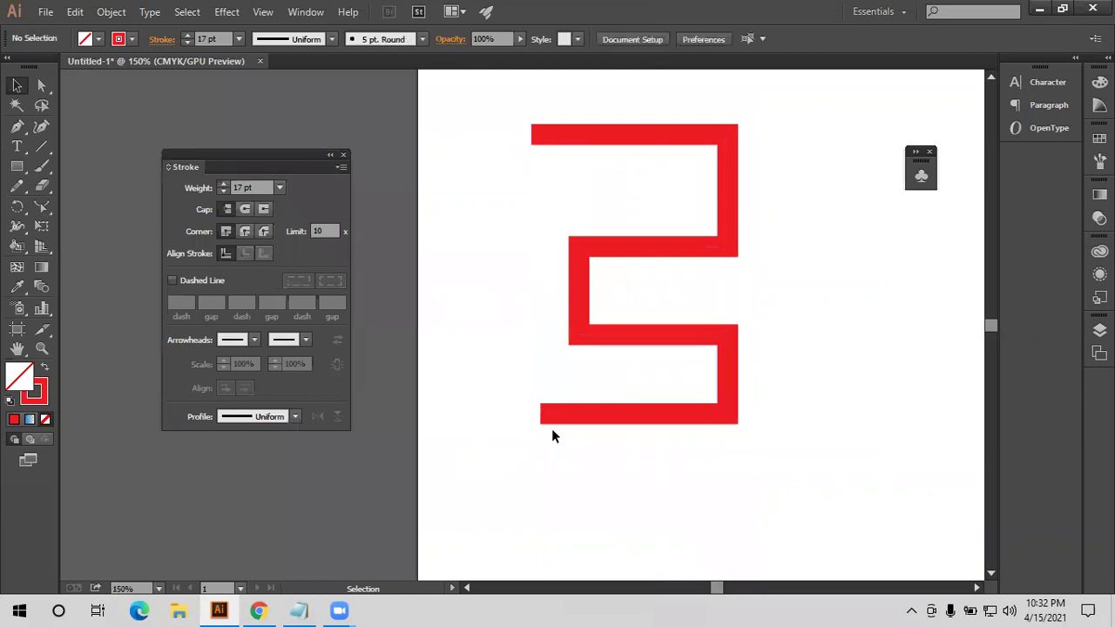
click(542, 414)
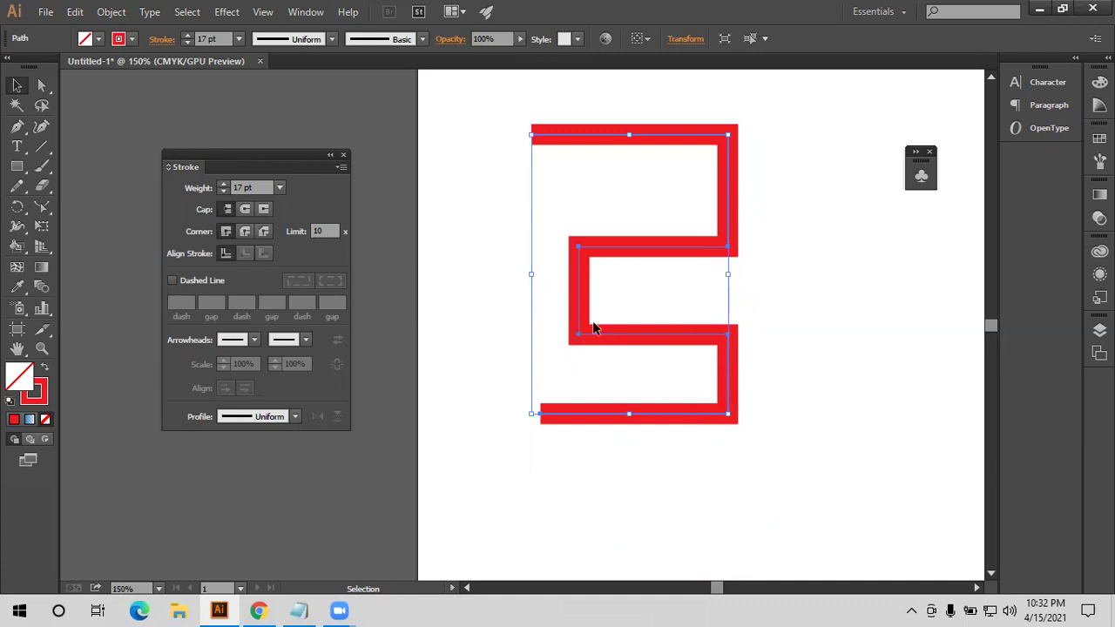
click(491, 238)
click(558, 130)
click(470, 152)
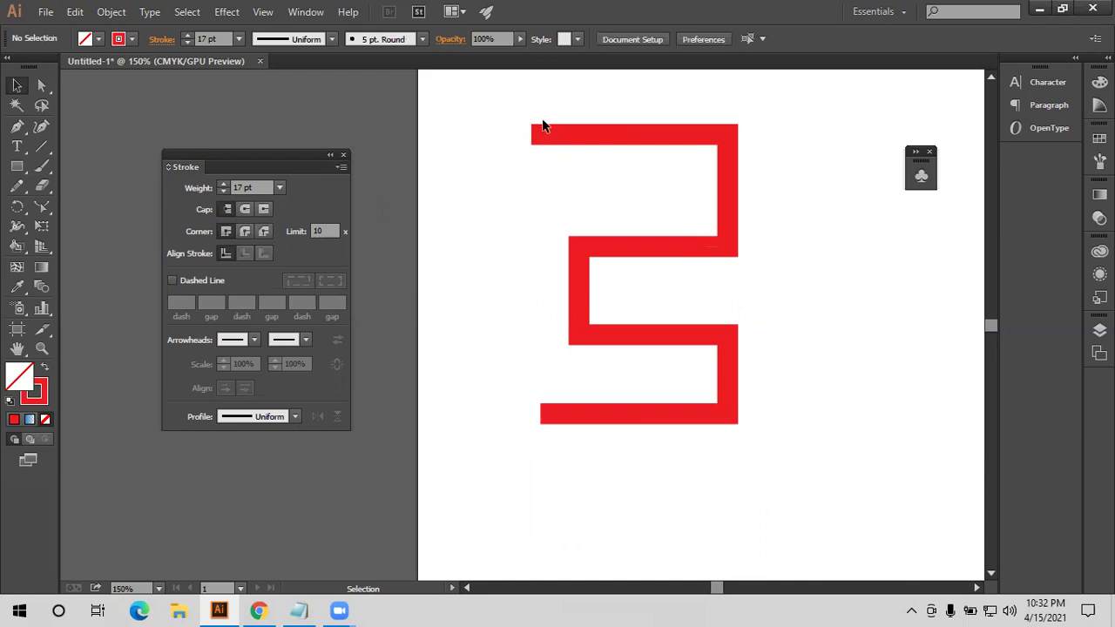
click(575, 133)
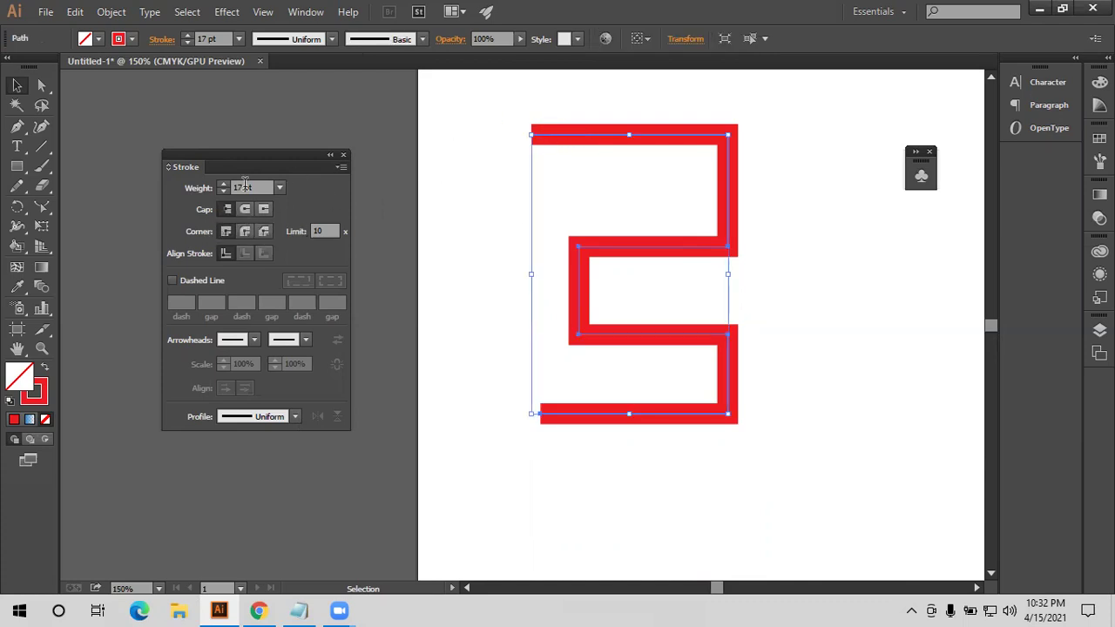
click(248, 209)
click(491, 169)
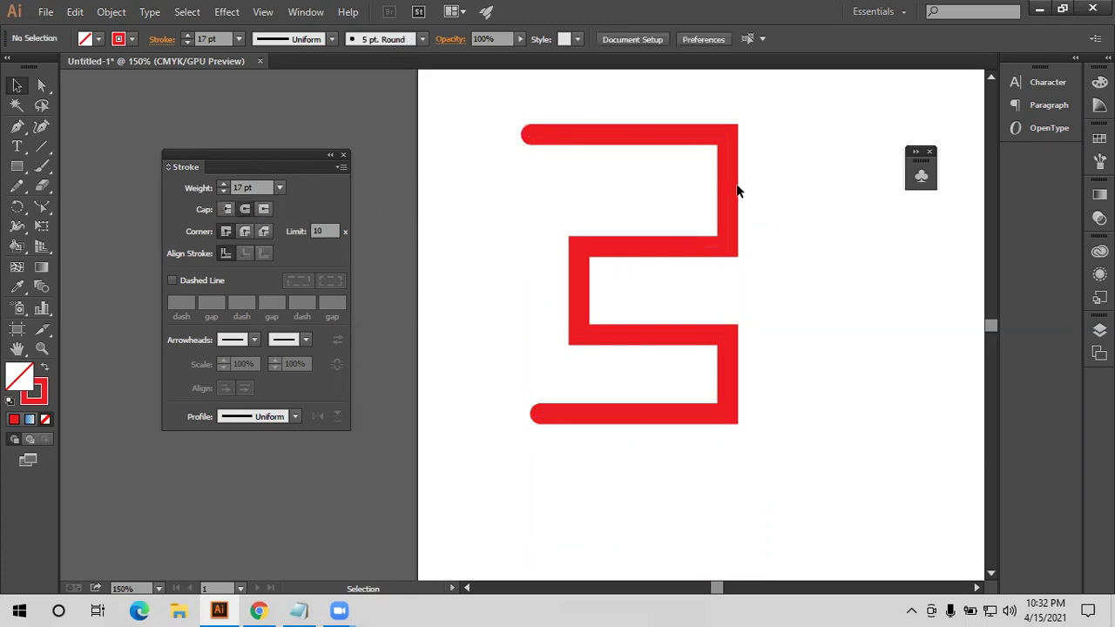
click(552, 135)
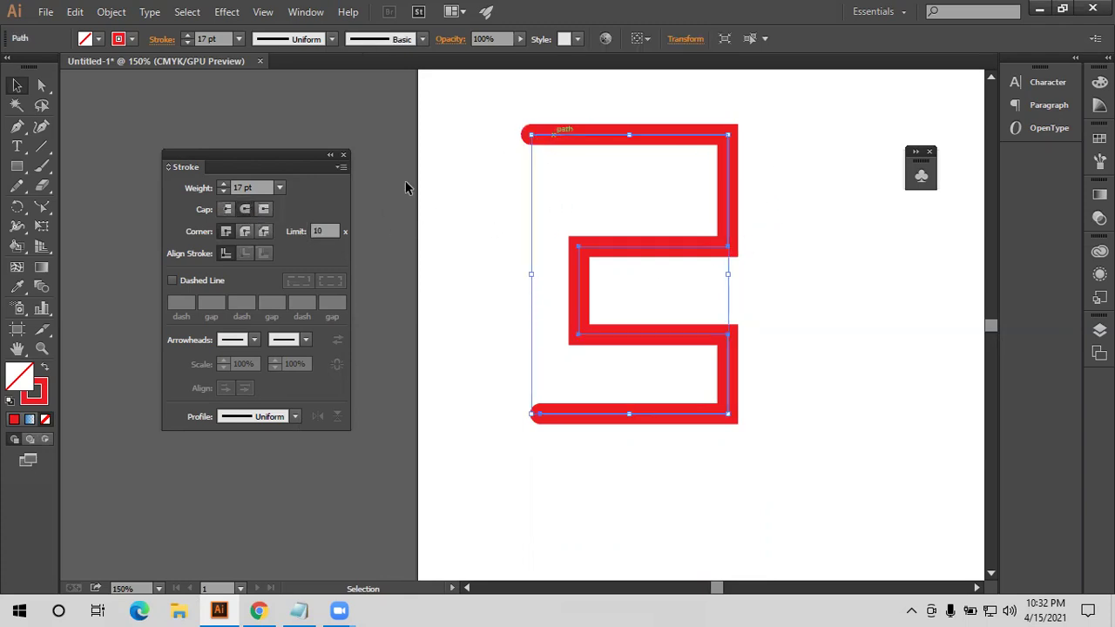
Compare Projecting and Butt caps, then settle on Round Cap and Round Join
click(266, 209)
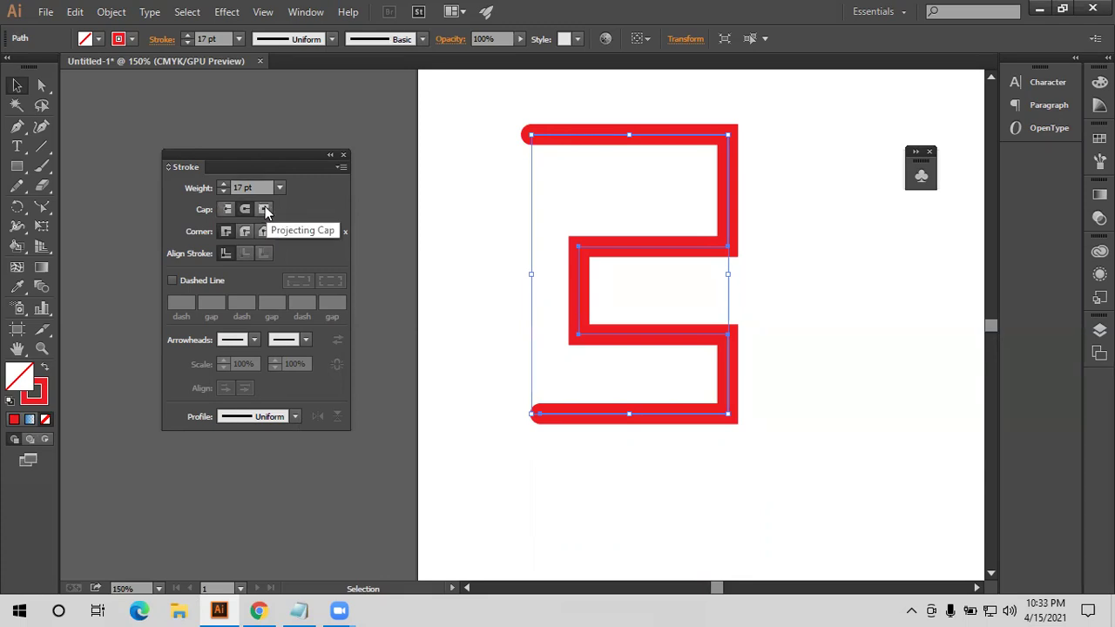
click(265, 210)
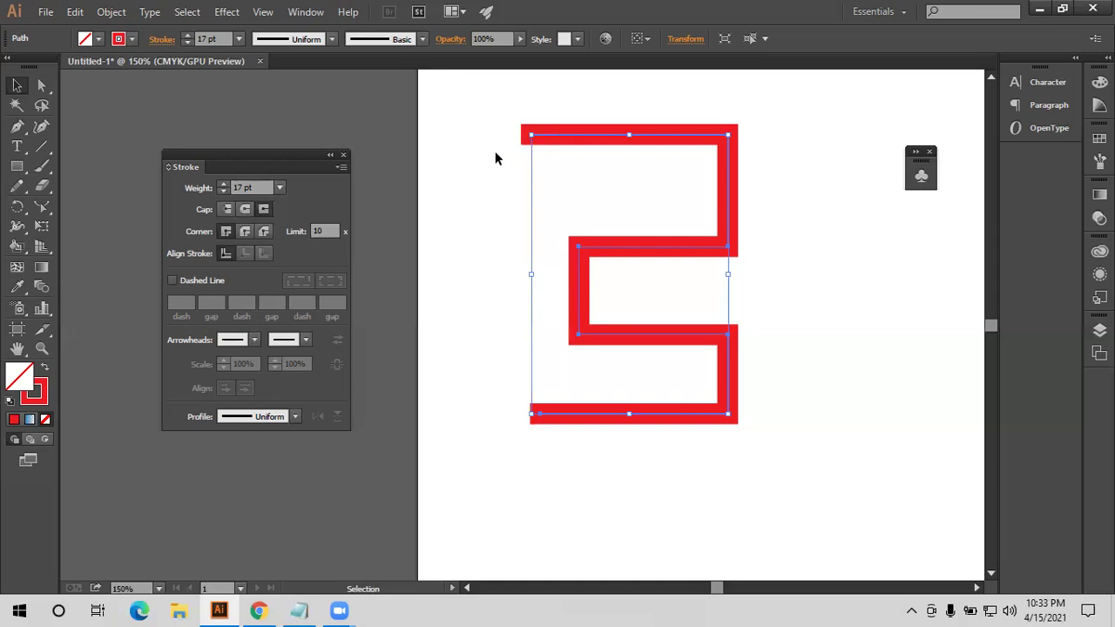
click(230, 209)
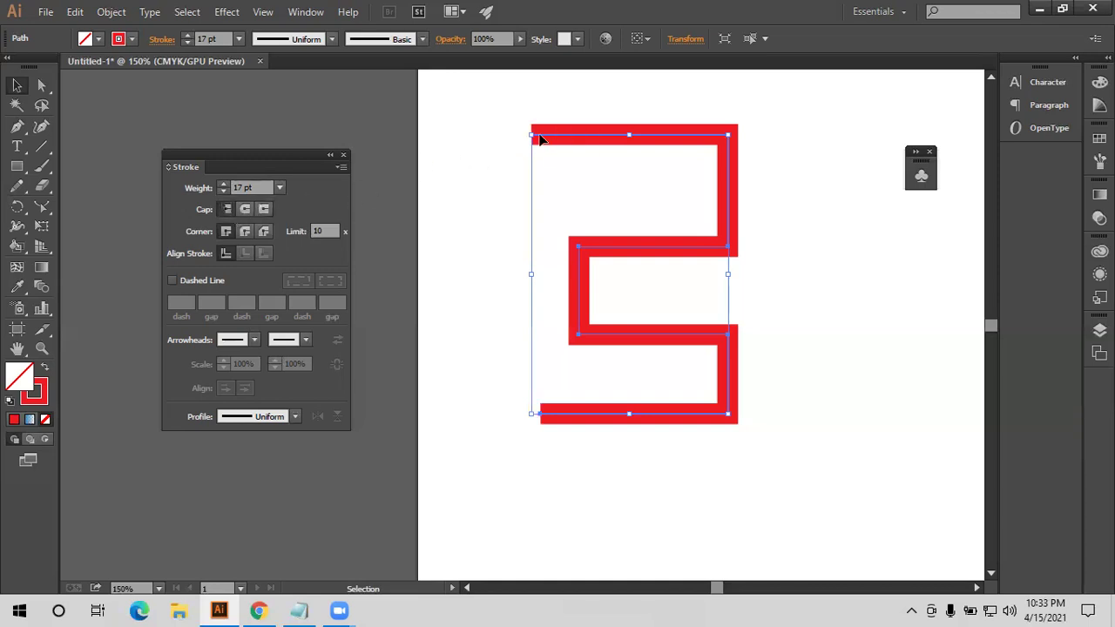
click(263, 209)
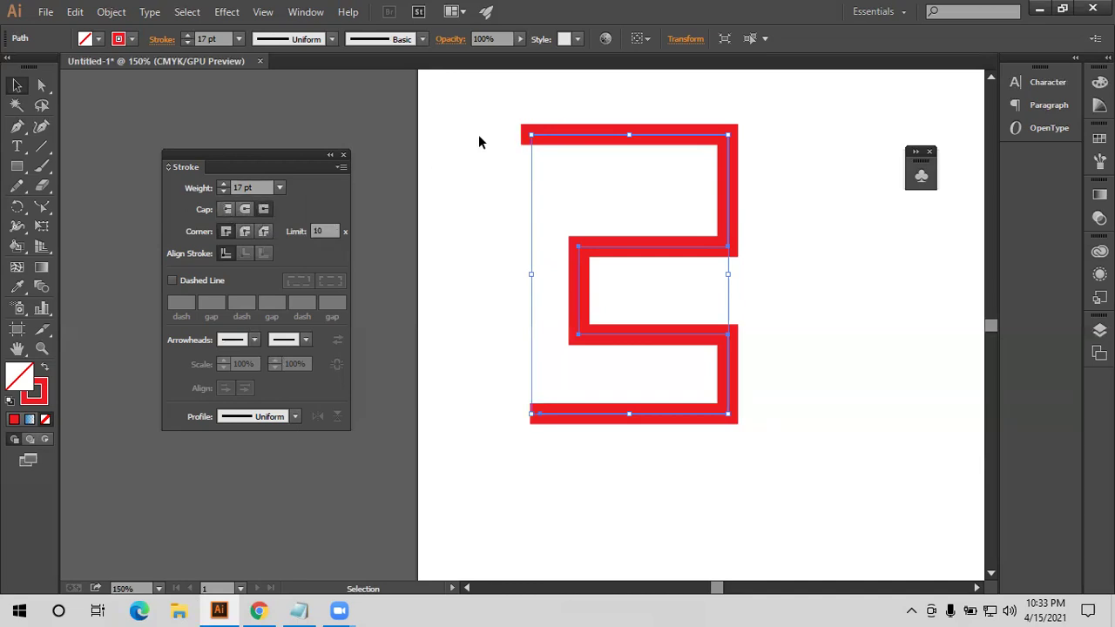
click(245, 210)
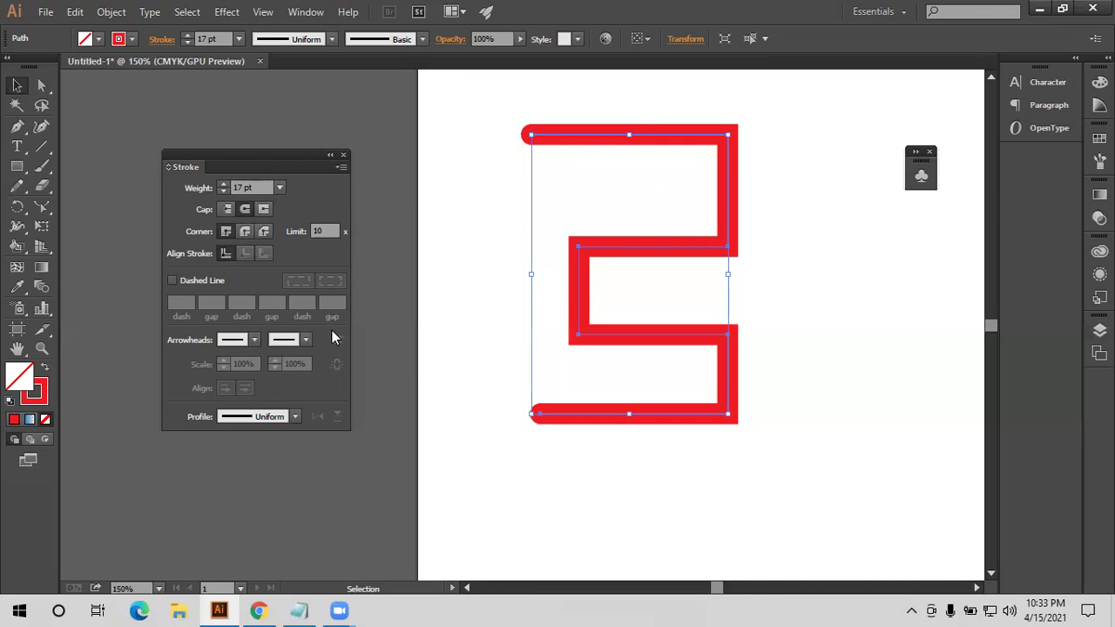
click(244, 230)
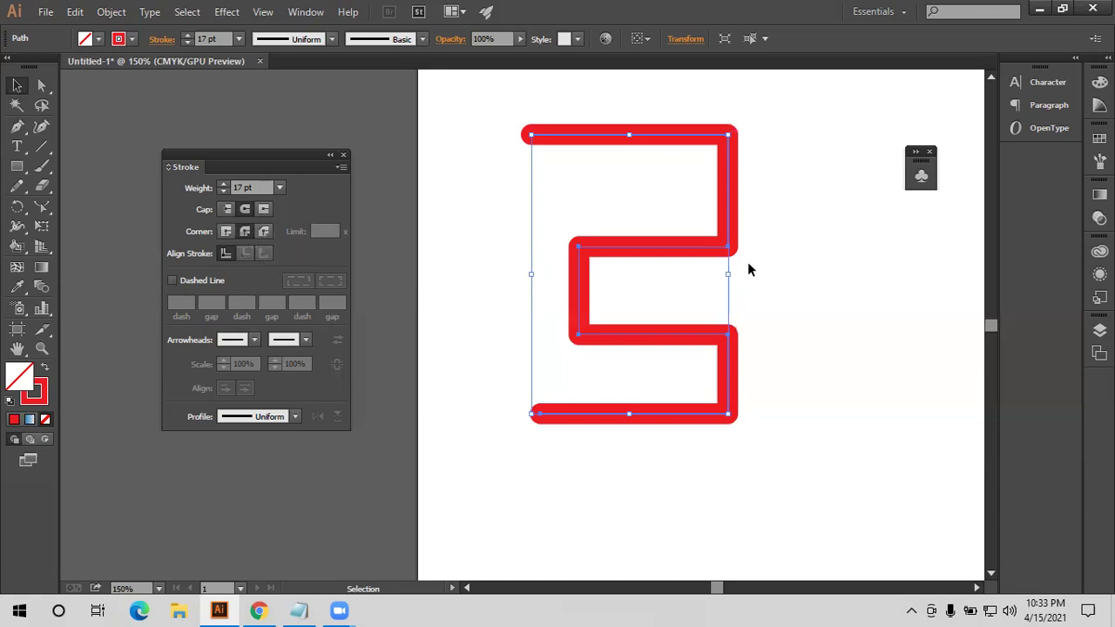
alt+scroll(696, 247, up, 1)
alt+scroll(697, 247, up, 1)
alt+scroll(707, 244, up, 3)
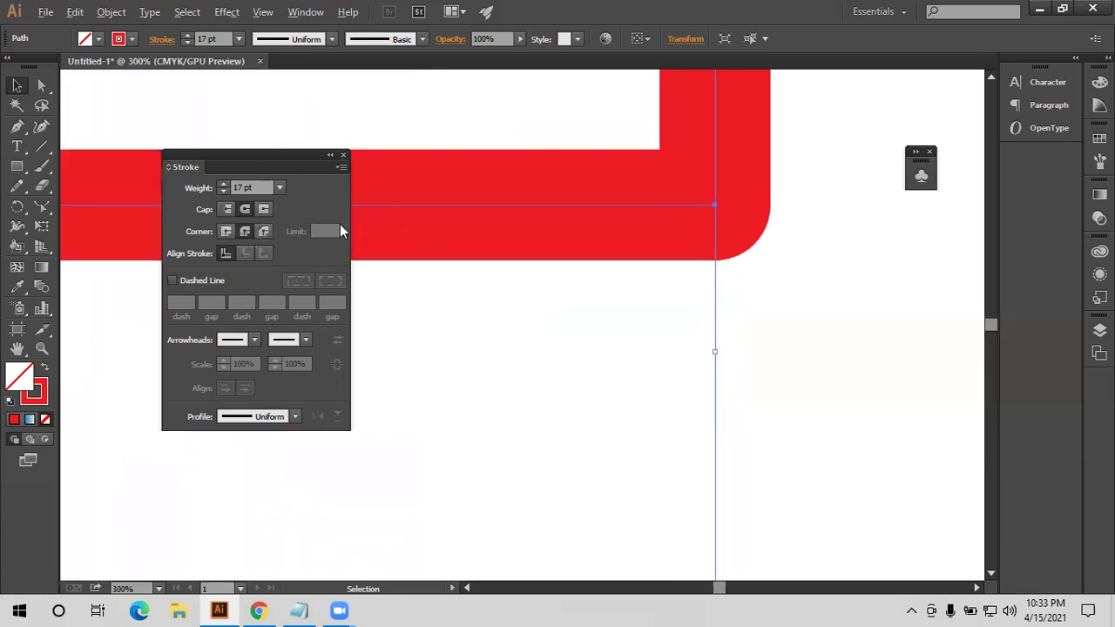
click(264, 231)
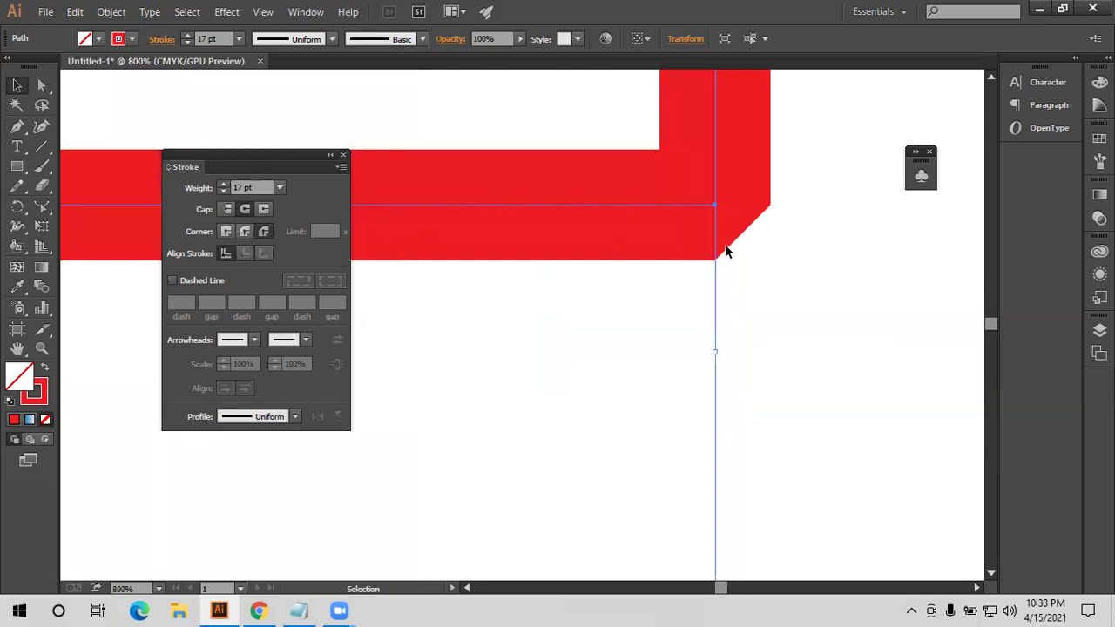
click(246, 232)
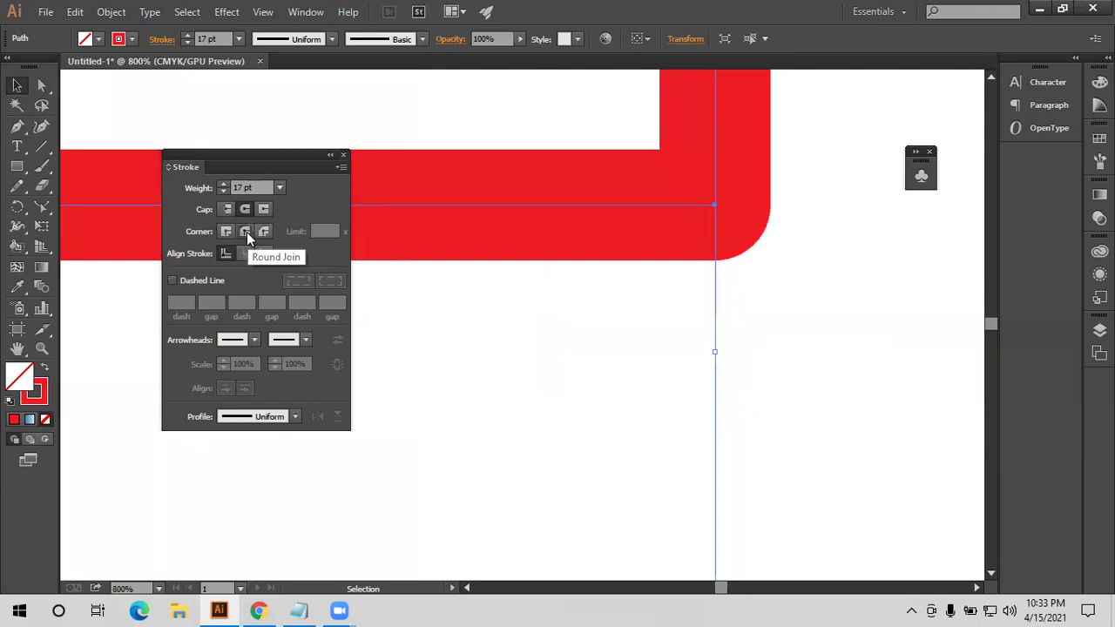
alt+scroll(441, 274, down, 3)
alt+scroll(546, 290, down, 5)
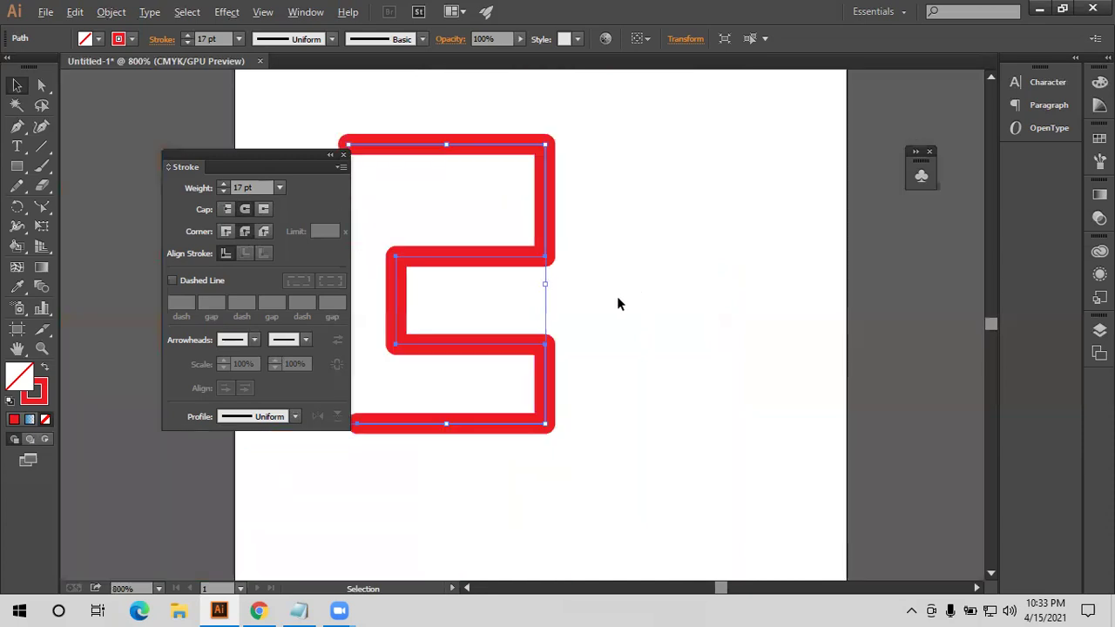
scroll(617, 296, left, 2)
scroll(752, 264, left, 2)
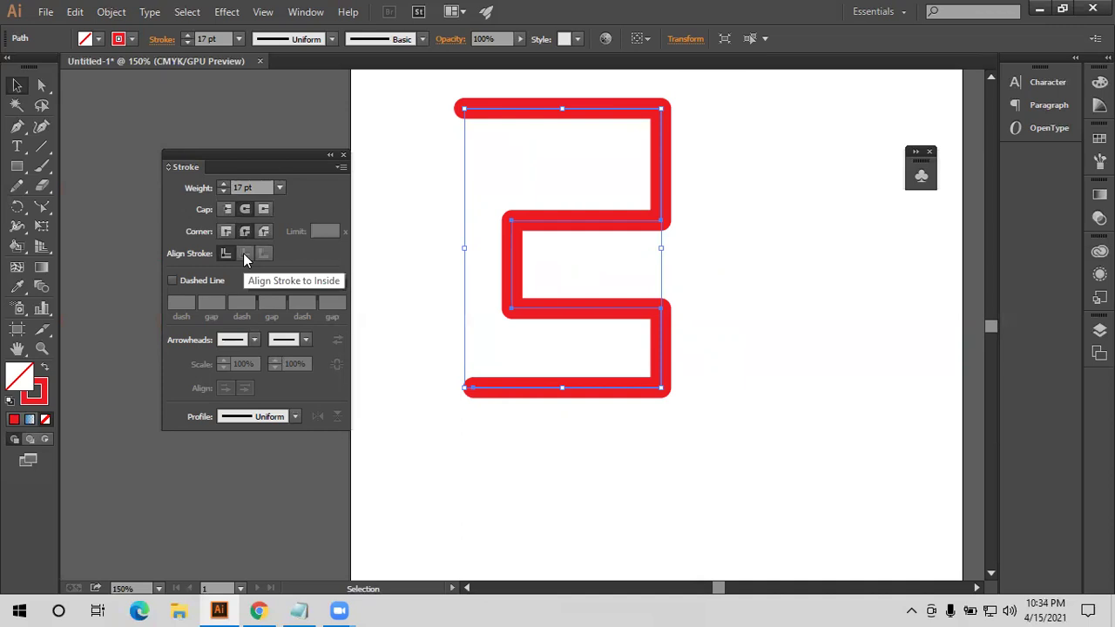
drag(394, 195, 575, 280)
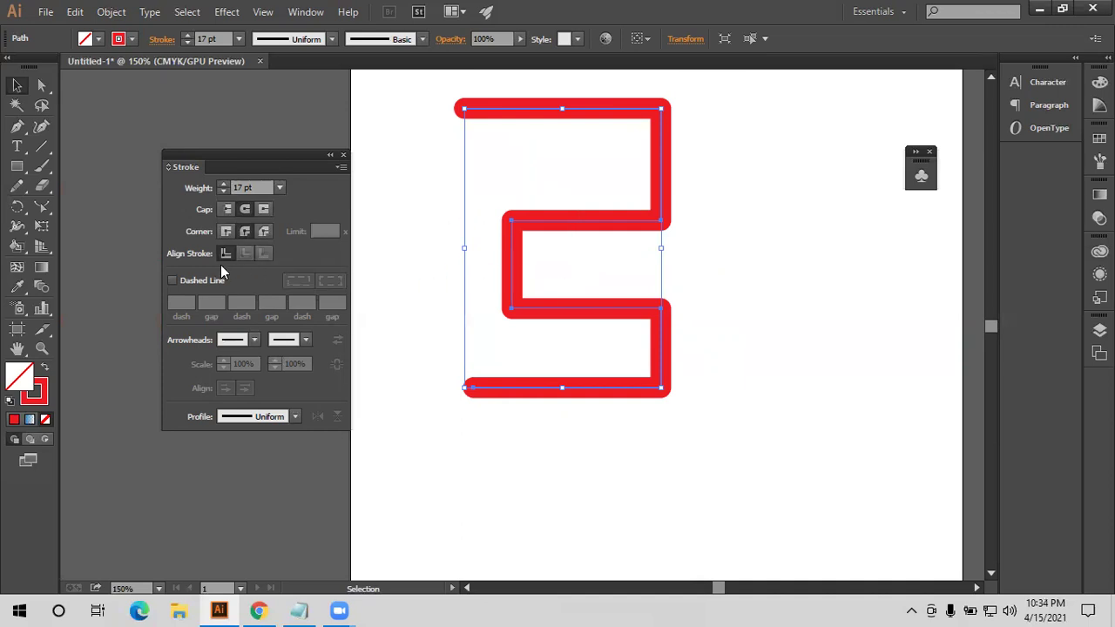
click(188, 281)
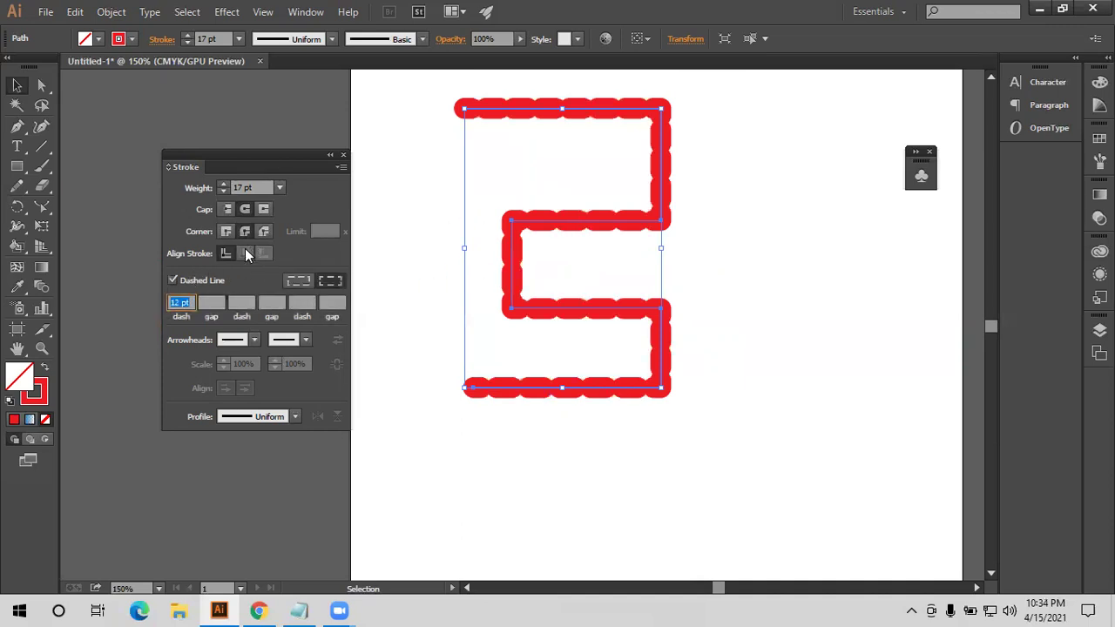
click(173, 280)
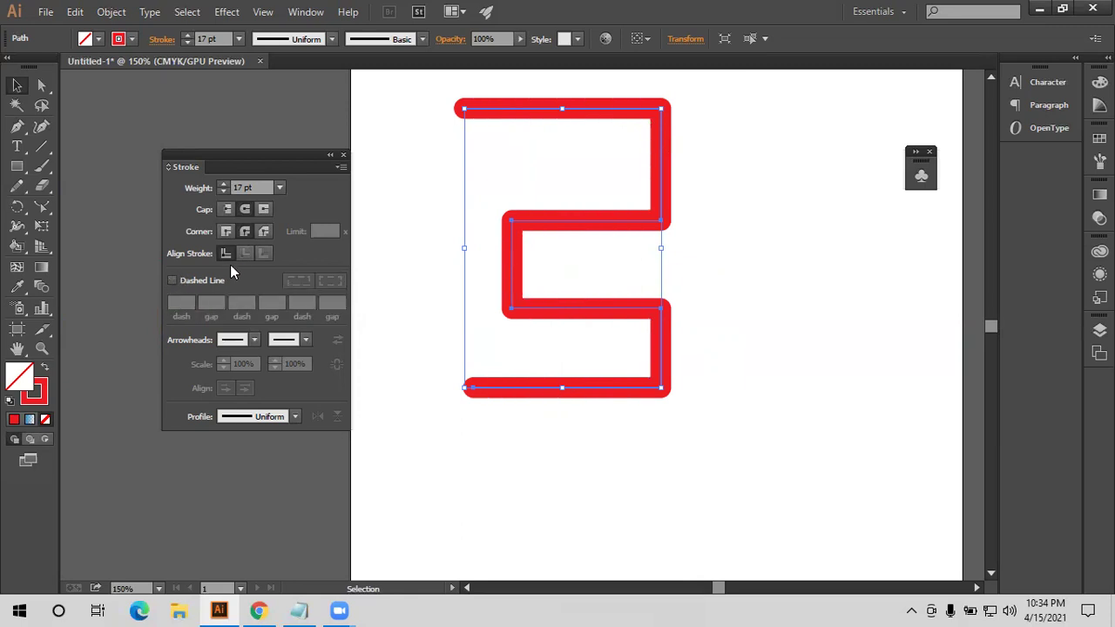
Move the zigzag right and draw a red-stroked rectangle beside it
click(461, 237)
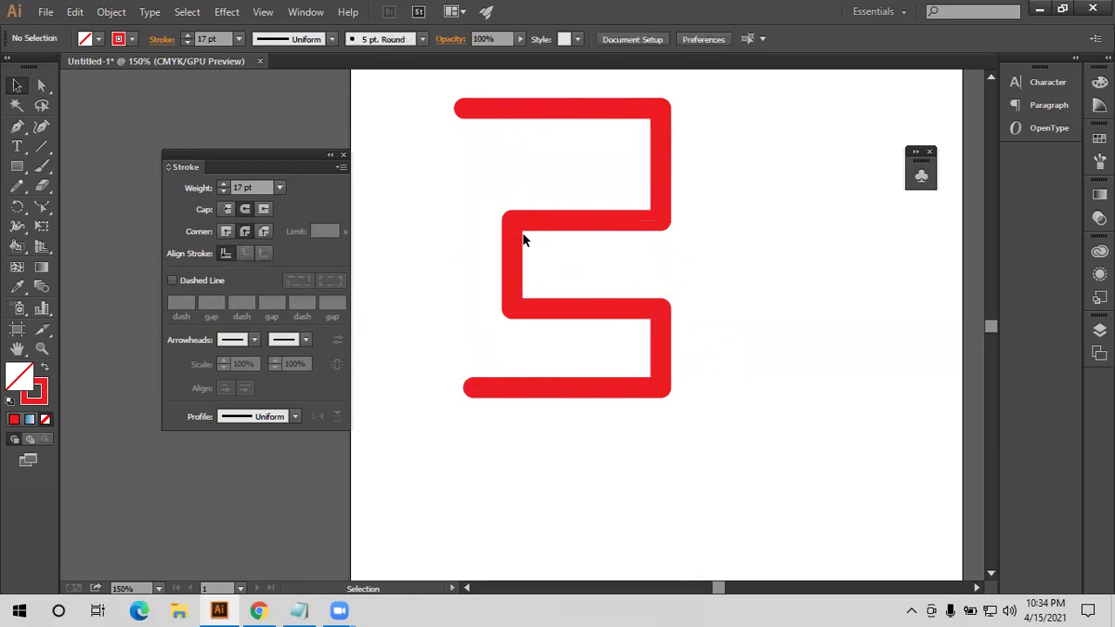
drag(522, 239, 888, 277)
click(16, 165)
drag(518, 216, 659, 338)
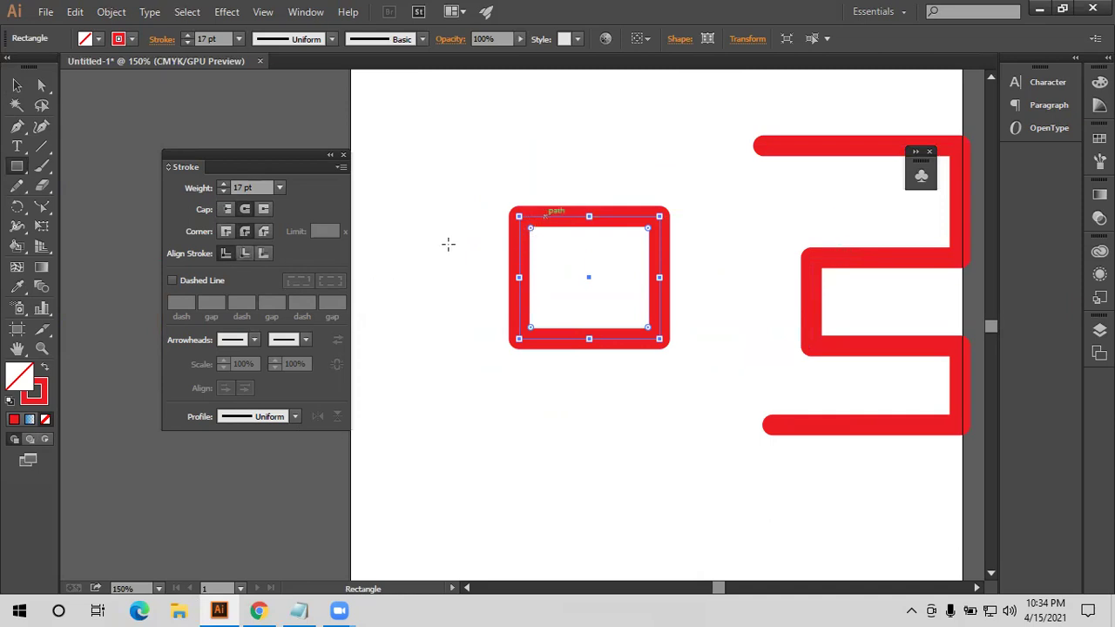
Try inside and outside stroke alignment on the rectangle, ending on Align Stroke to Center
click(245, 253)
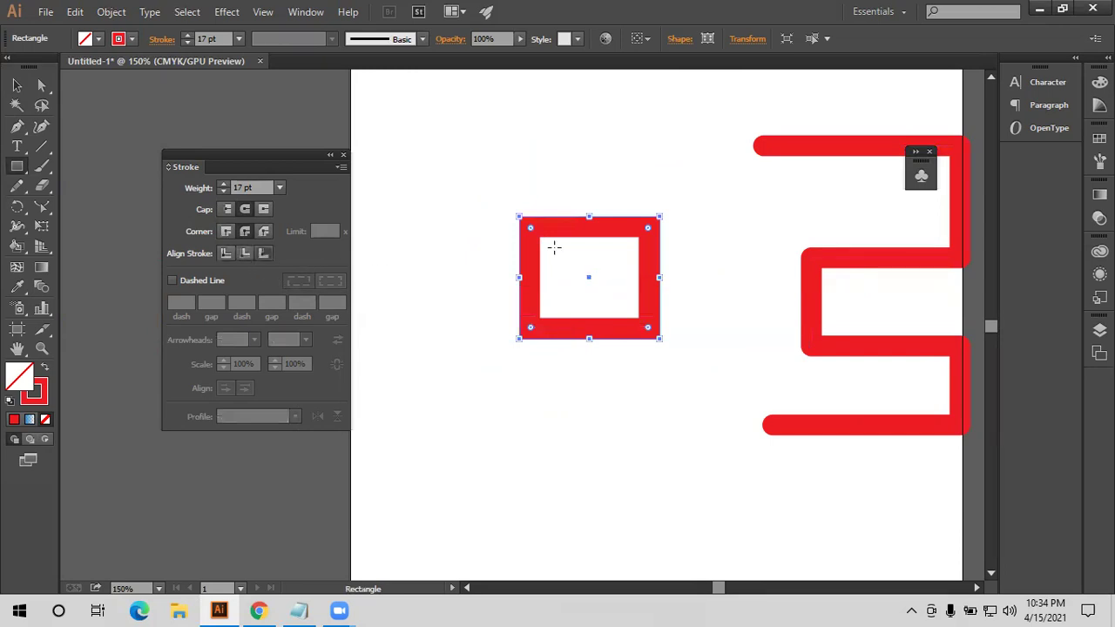
click(263, 252)
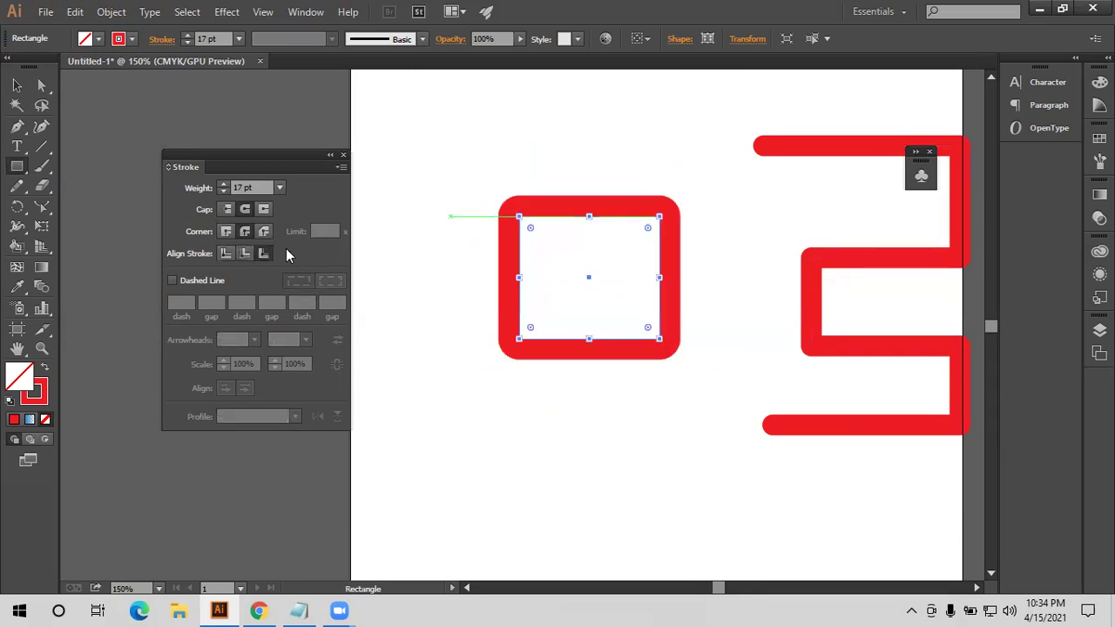
click(244, 252)
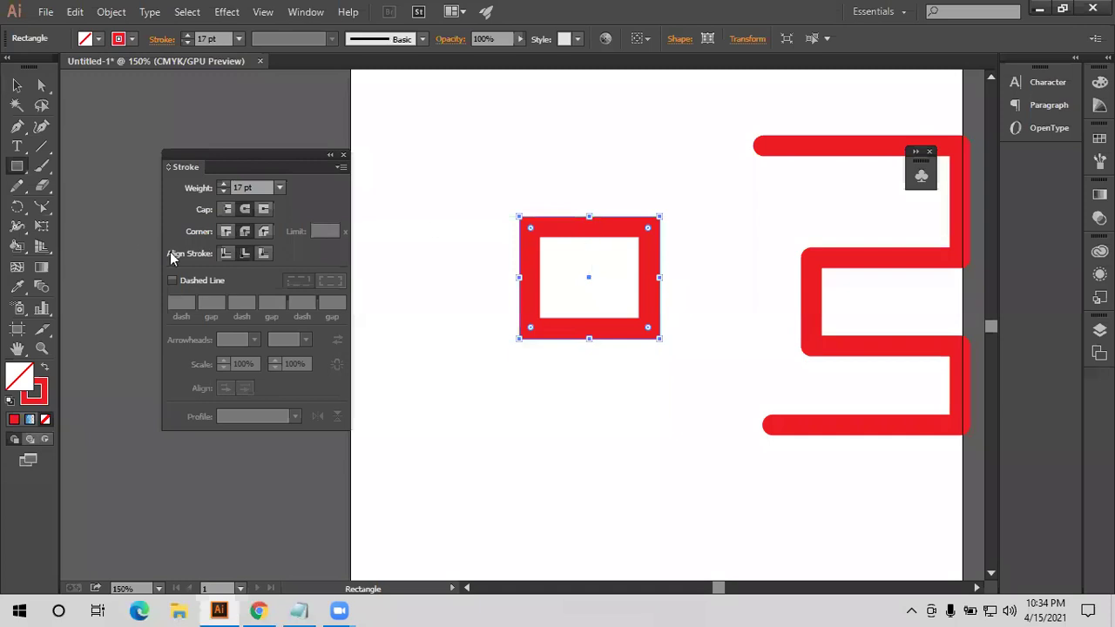
click(228, 256)
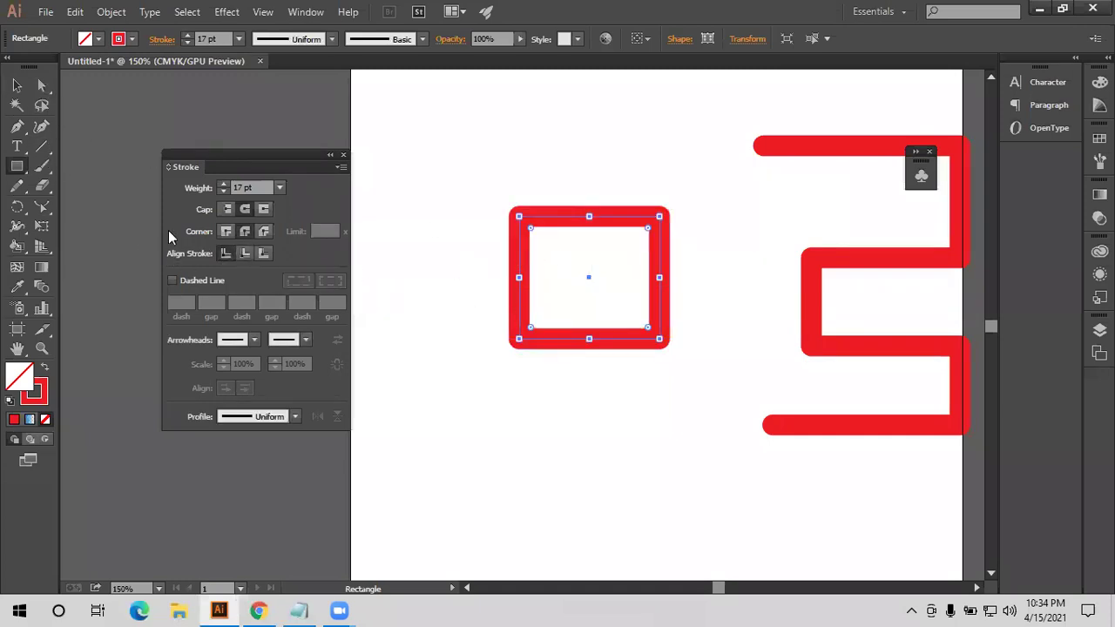
click(16, 85)
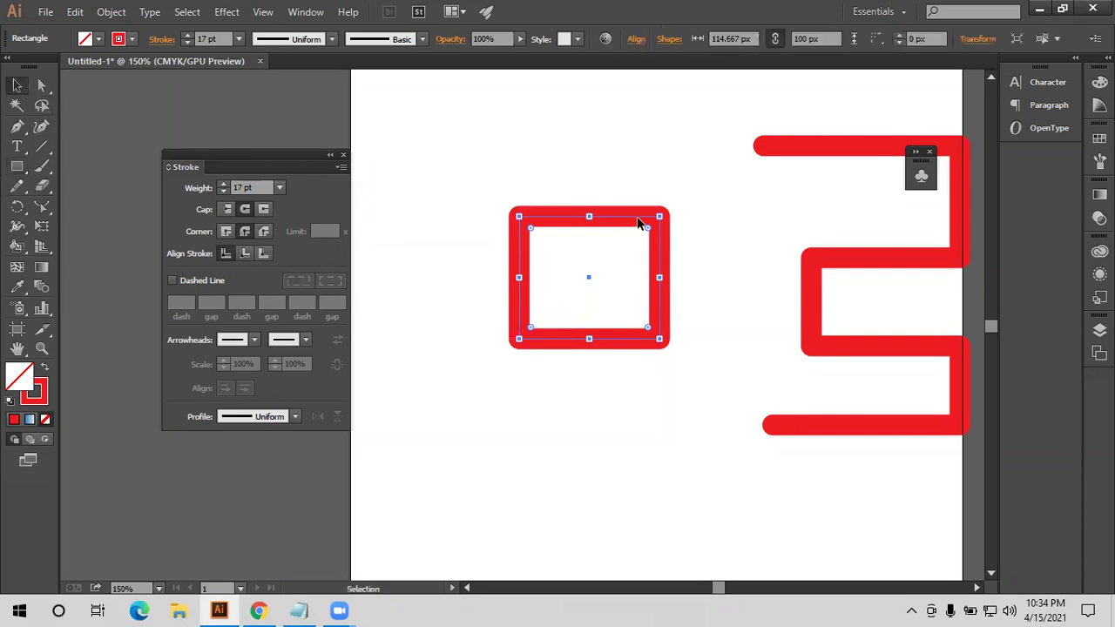
Marquee-select and delete the rectangle and zigzag, then view the artboard at 100%
drag(592, 173, 845, 371)
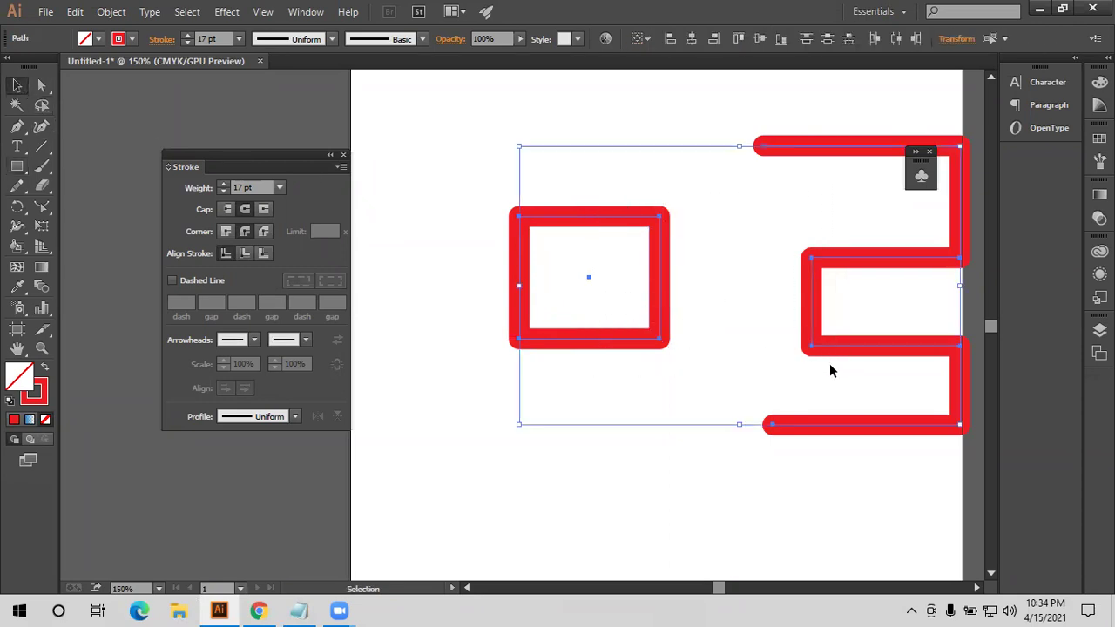
key(Delete)
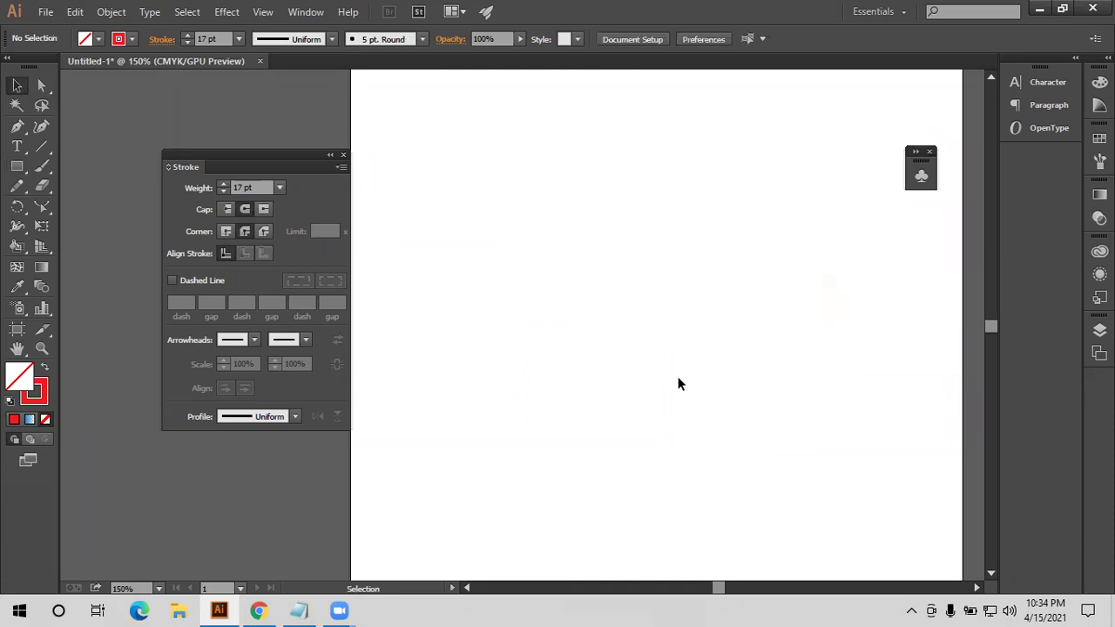
key(ctrl+1)
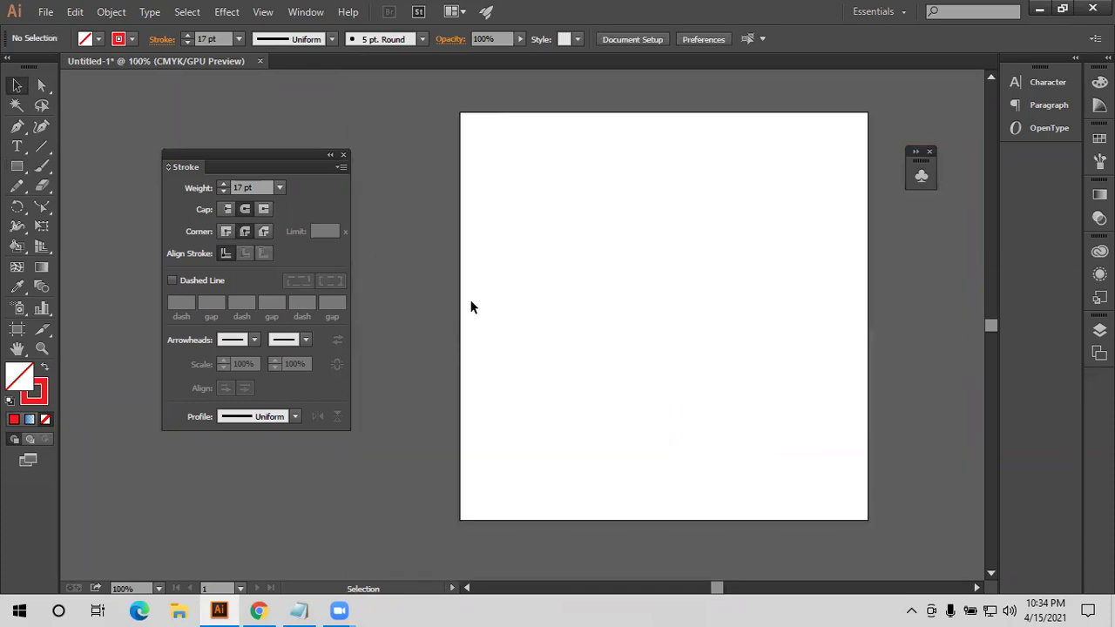
drag(471, 306, 434, 300)
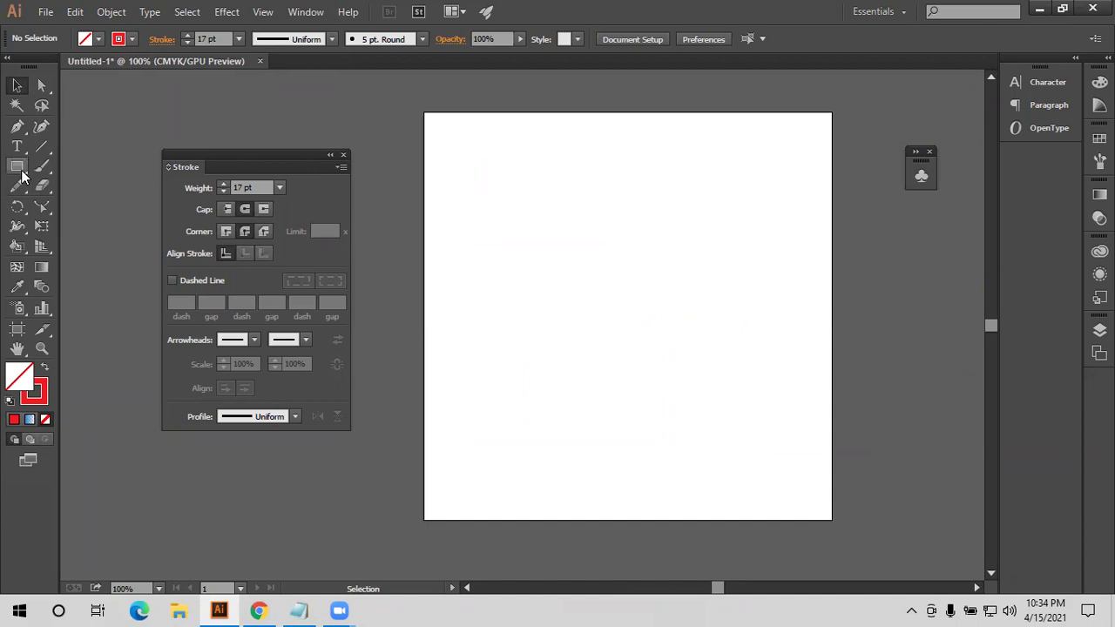
Draw a vertical line with the Line Segment tool and tick Dashed Line
click(41, 146)
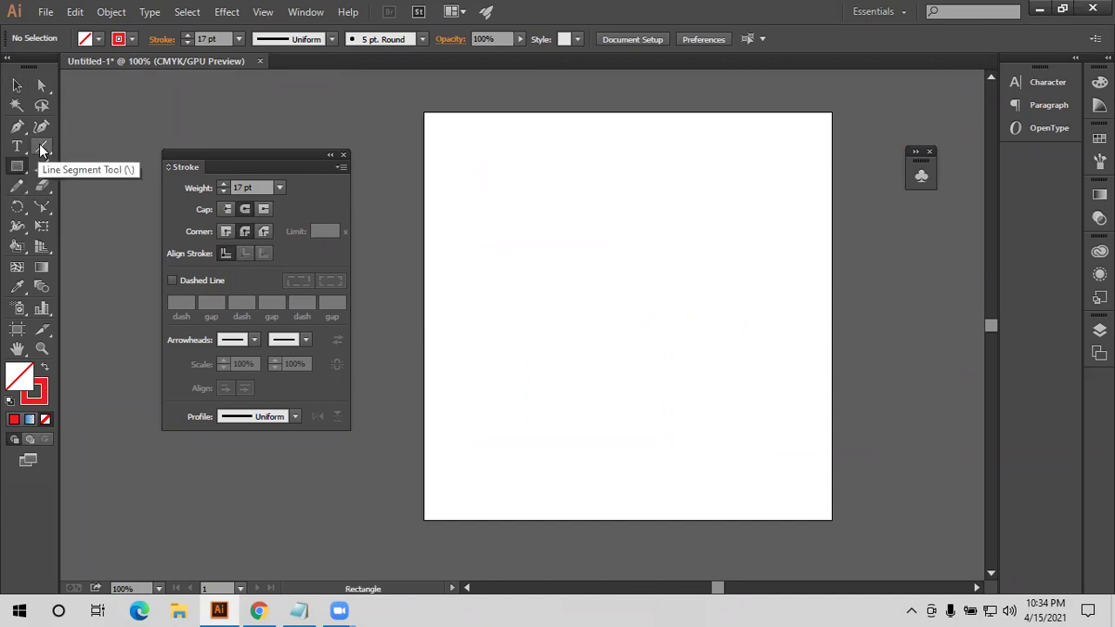
drag(559, 207, 566, 388)
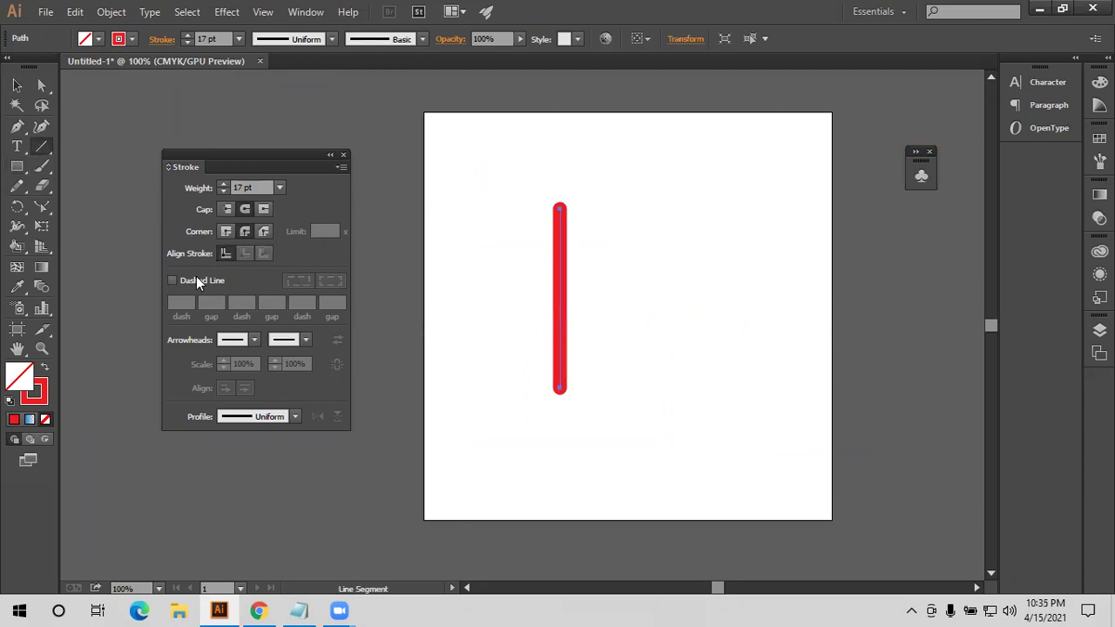
click(196, 279)
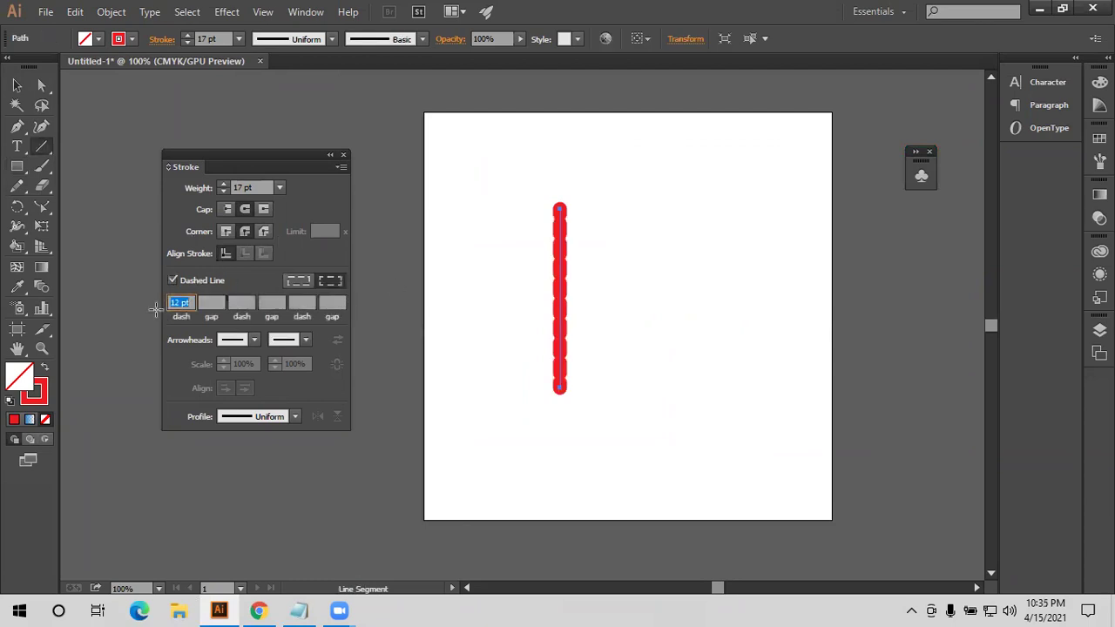
scroll(583, 282, up, 1)
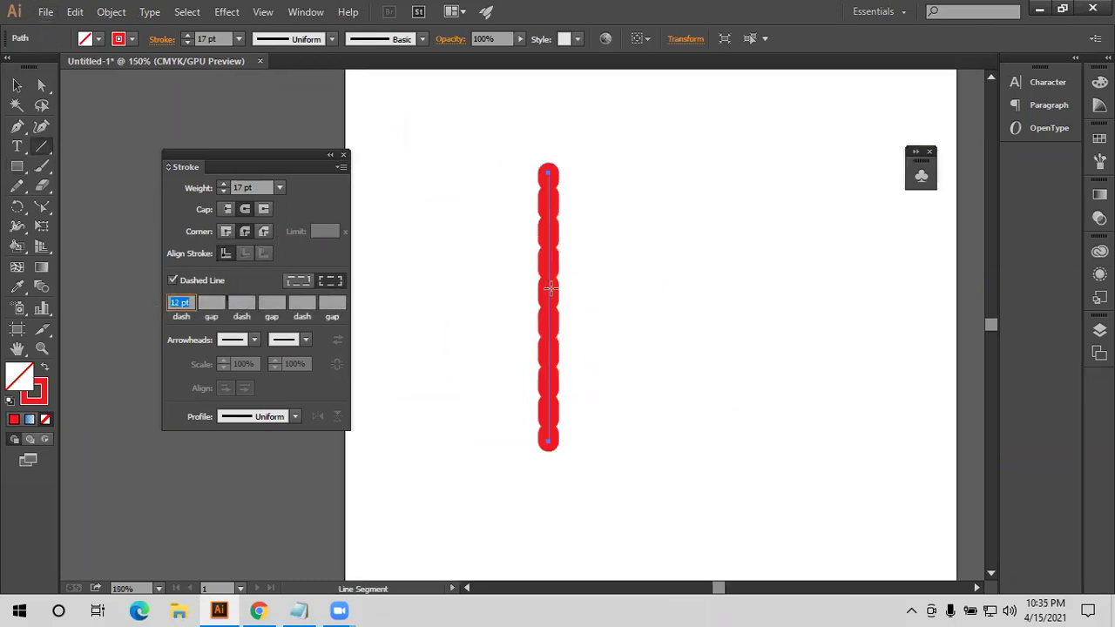
scroll(583, 281, up, 1)
scroll(423, 278, down, 1)
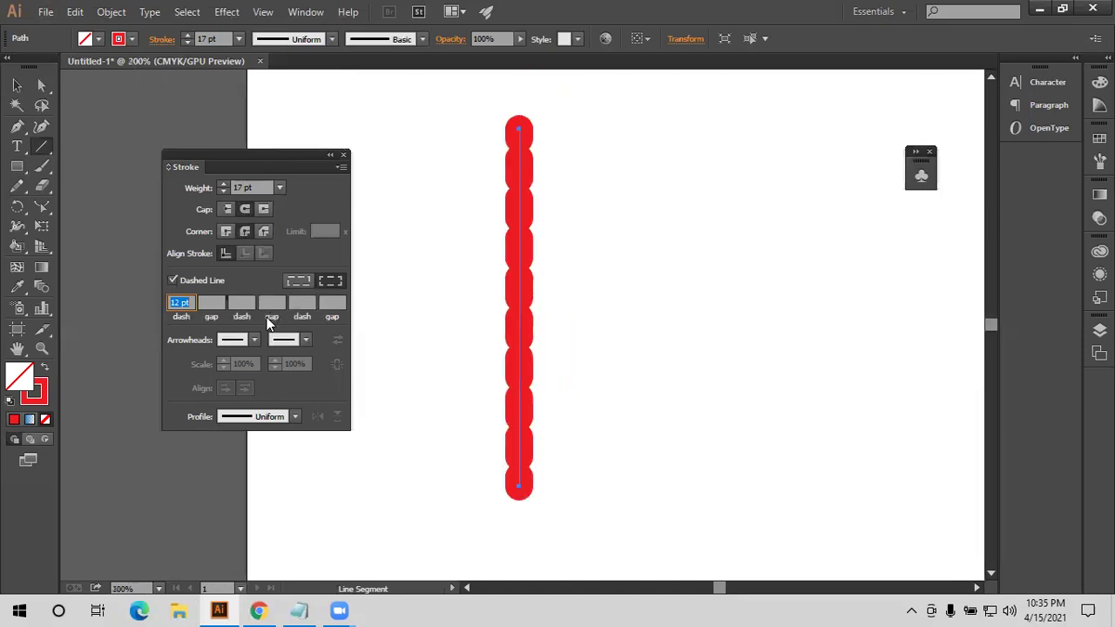
Set the first dash length to 20 pt after trying 6 pt
text(6)
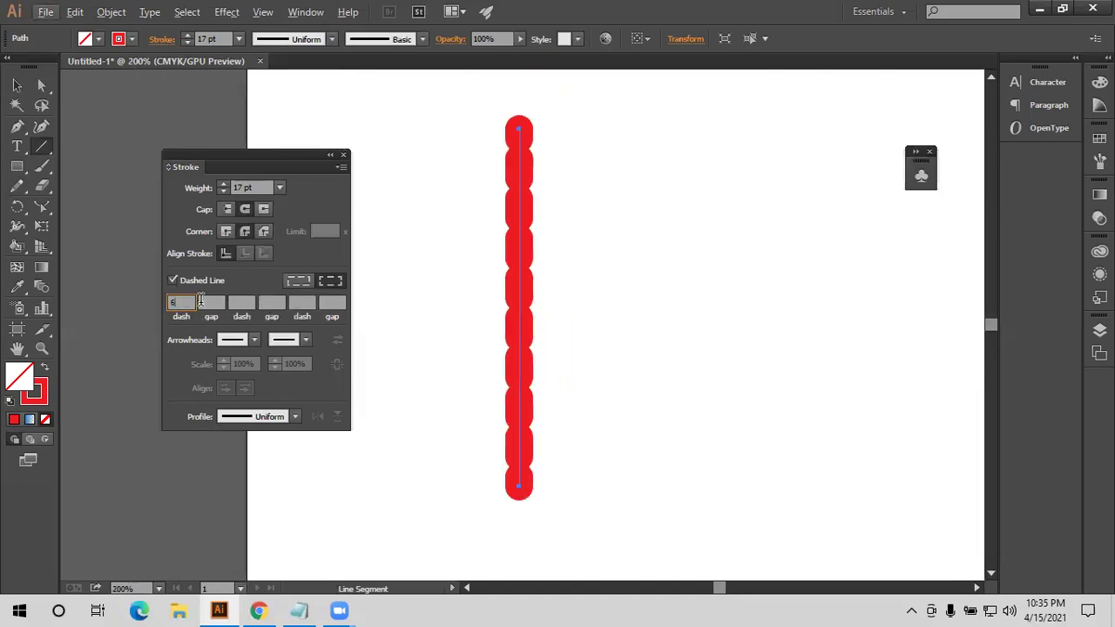
key(Return)
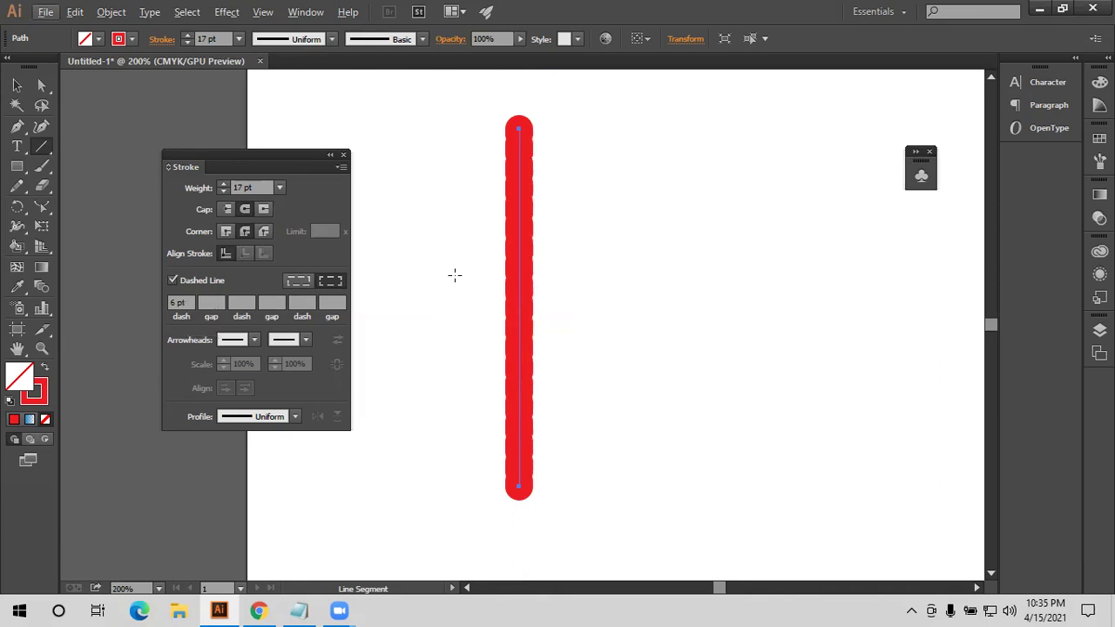
click(183, 302)
key(Down)
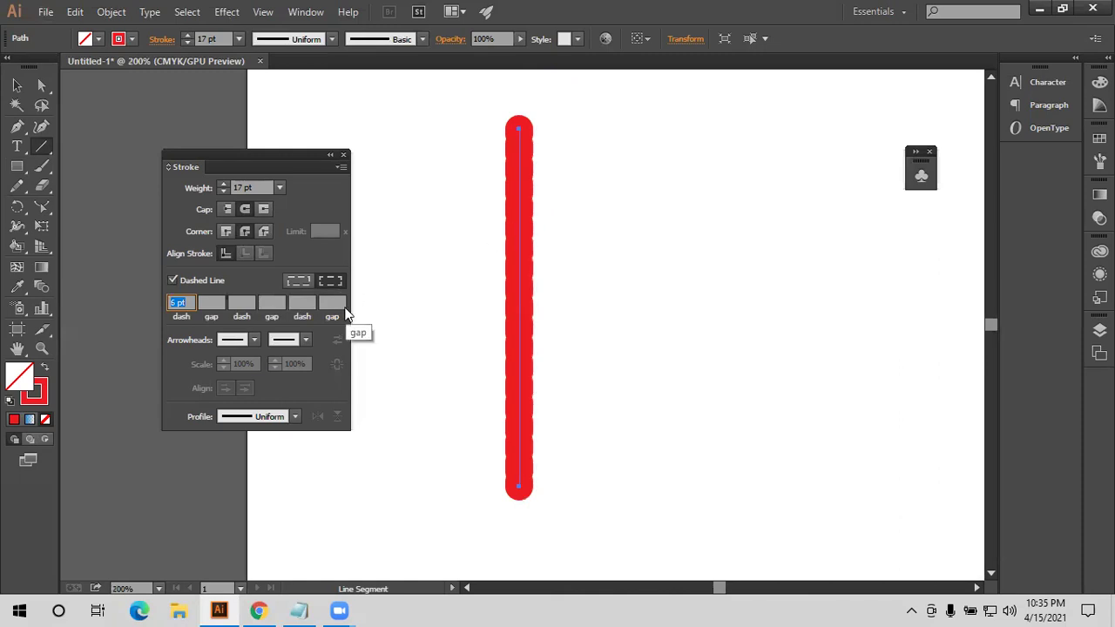
text(20)
key(Return)
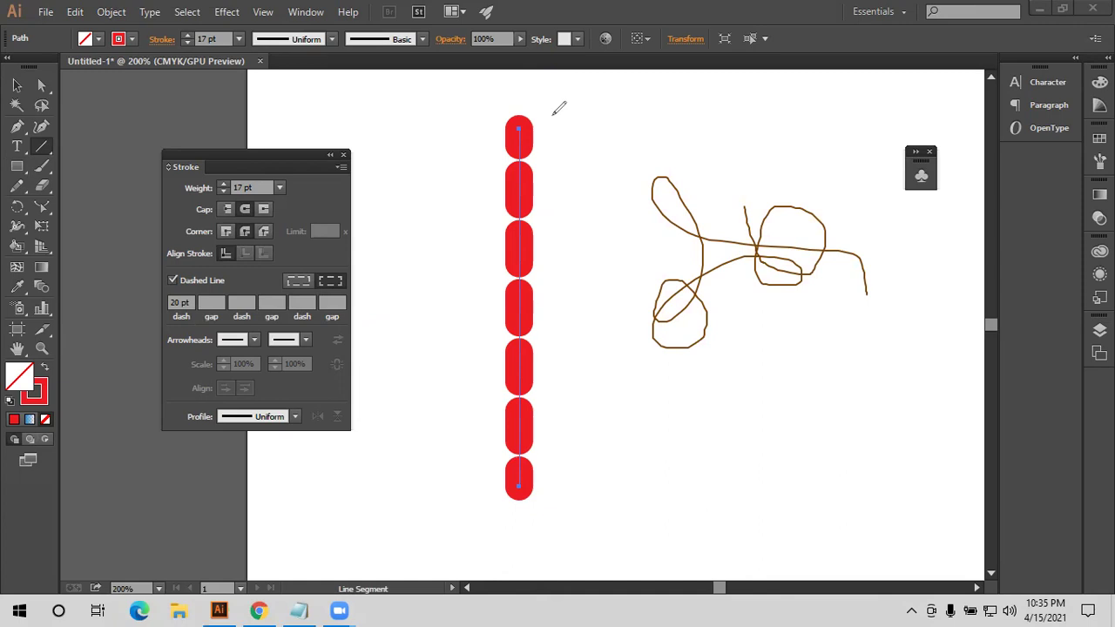
click(751, 219)
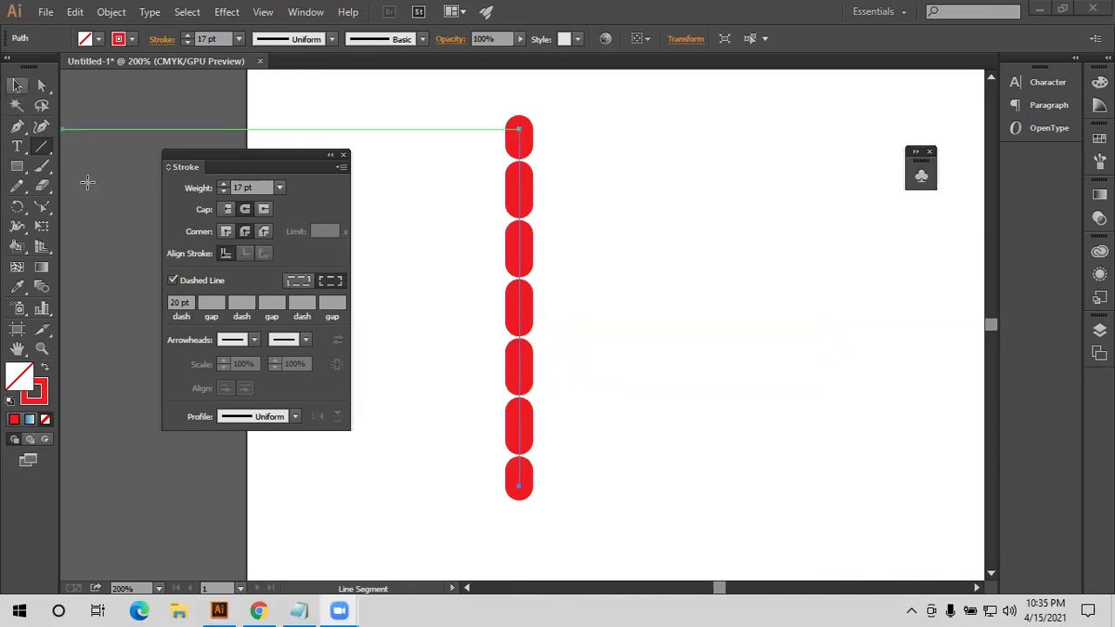
Try 4 pt and 0 pt values in the first gap field
click(211, 302)
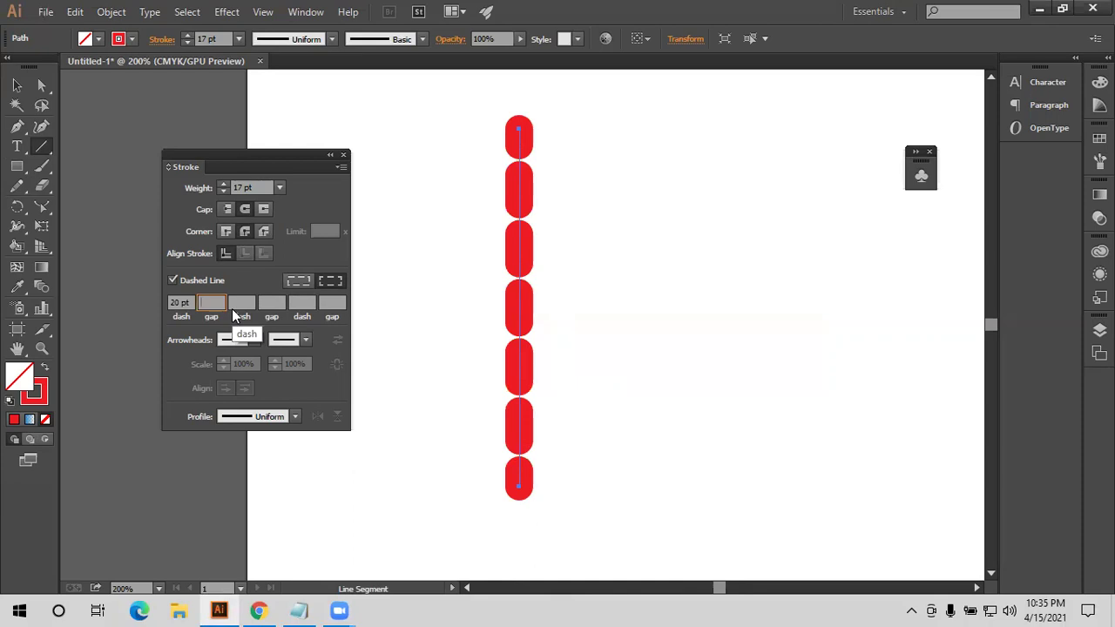
text(2)
drag(215, 296, 171, 311)
text(4)
key(Return)
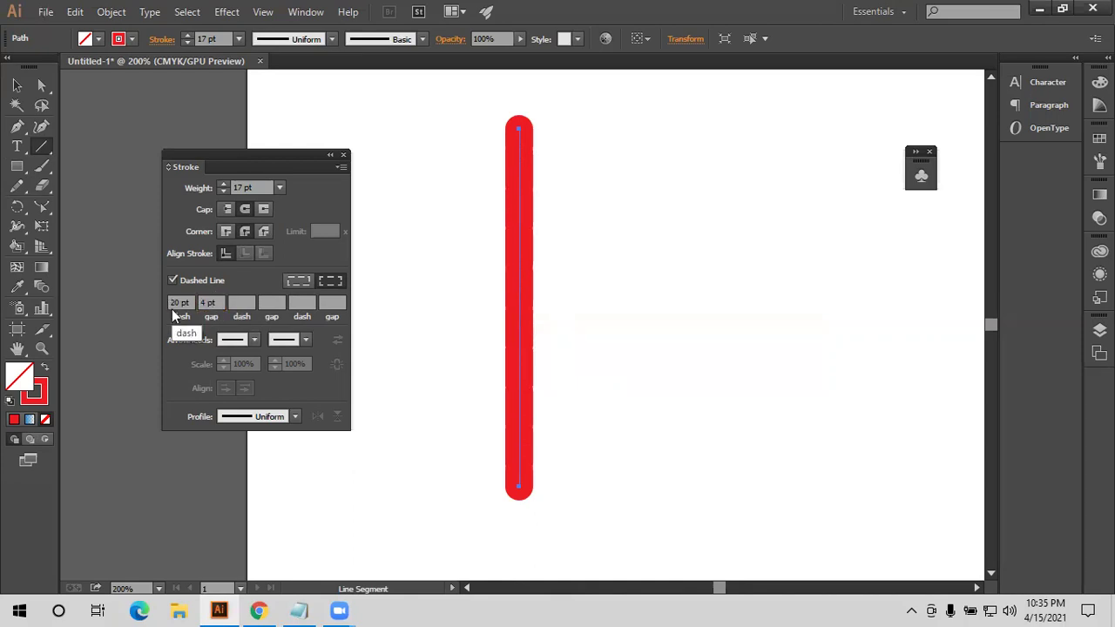
double_click(207, 302)
text(0)
key(Return)
Set the first gap to 40 pt after testing 20 pt
double_click(208, 303)
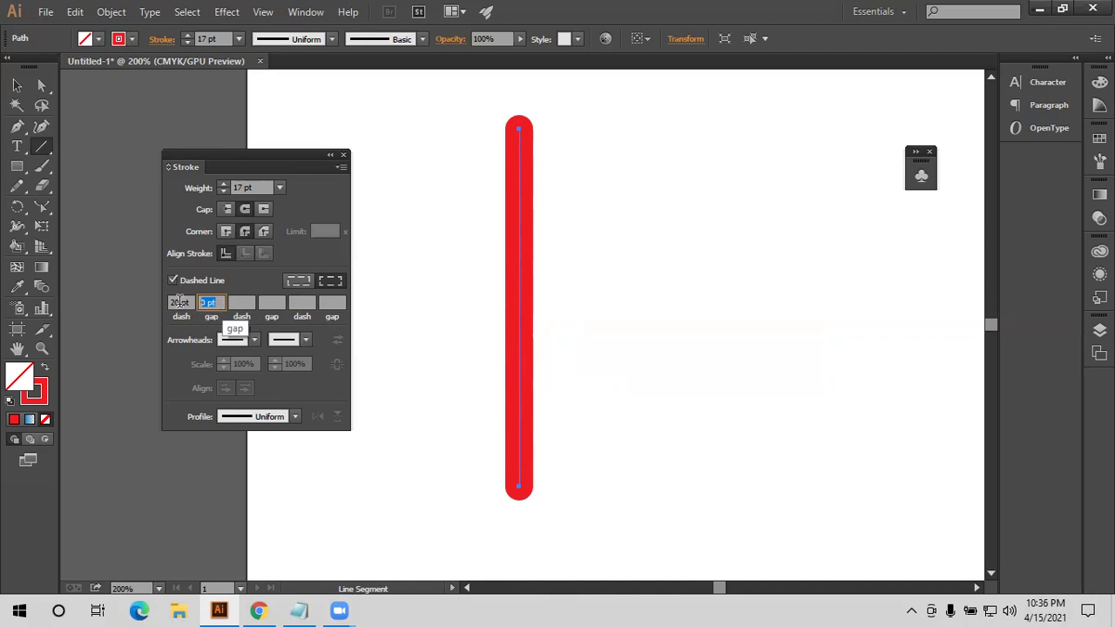
text(20)
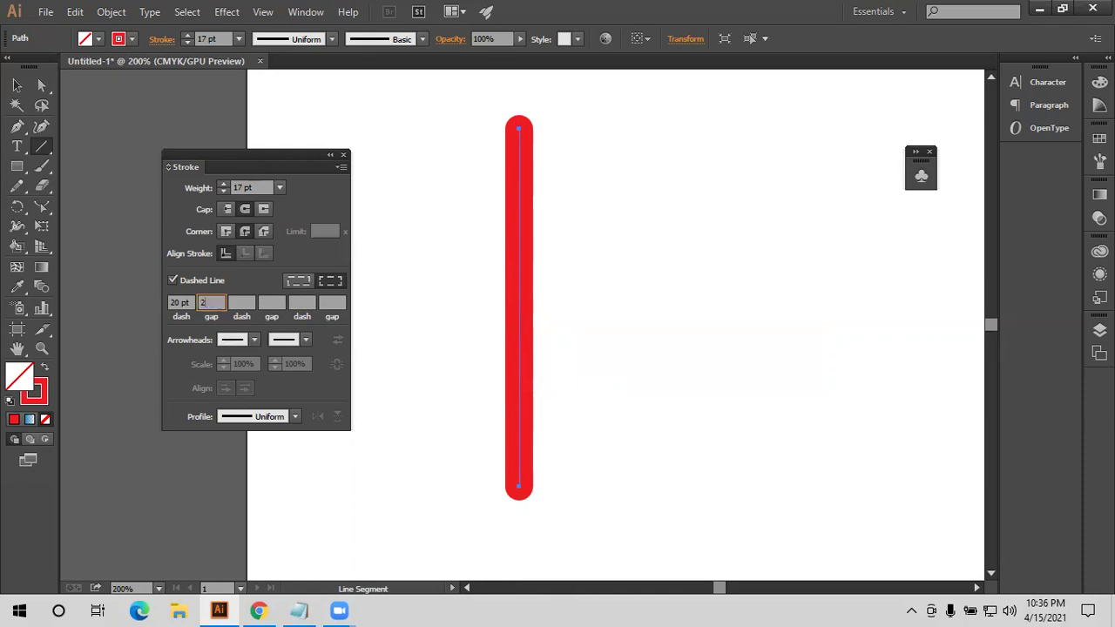
key(Return)
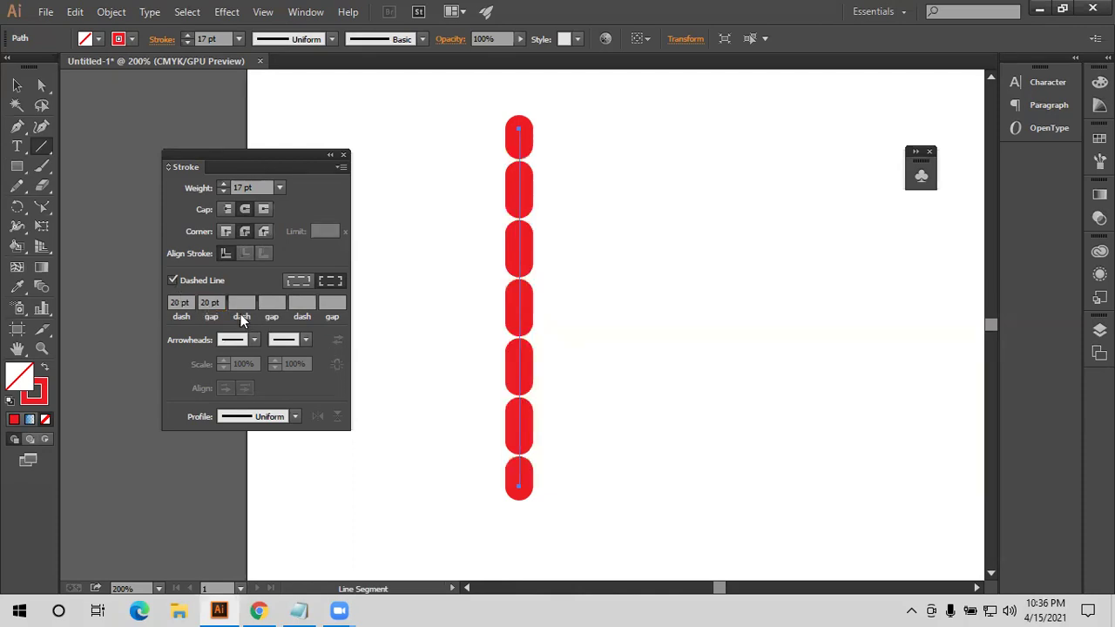
double_click(210, 303)
text(40)
key(Return)
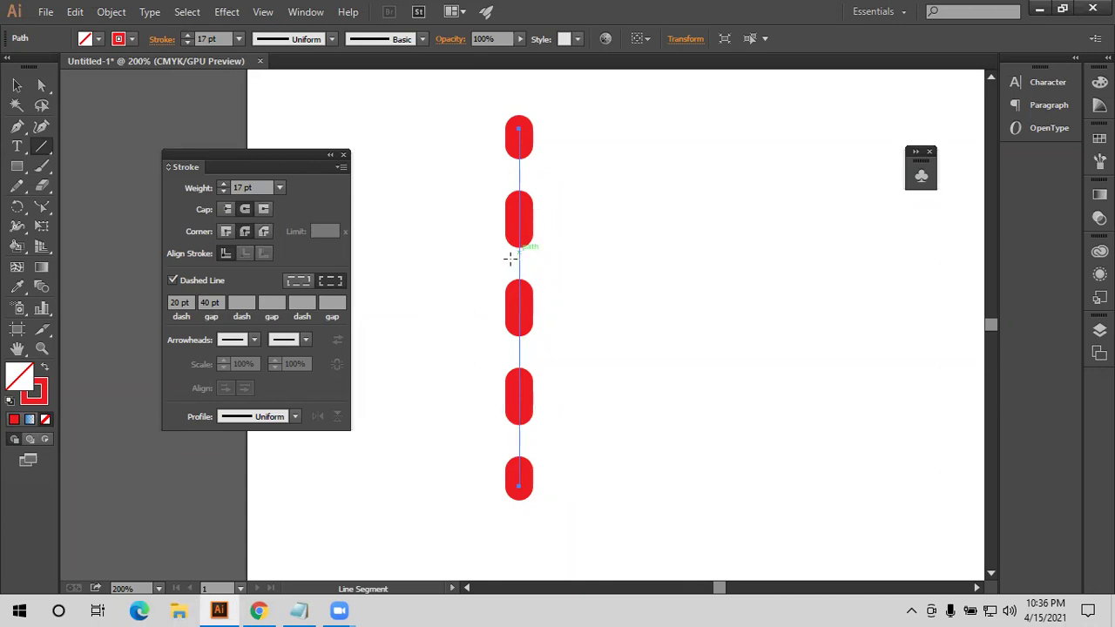
Toggle the dash alignment modes, enter a 2 pt final gap, and select the line
click(301, 280)
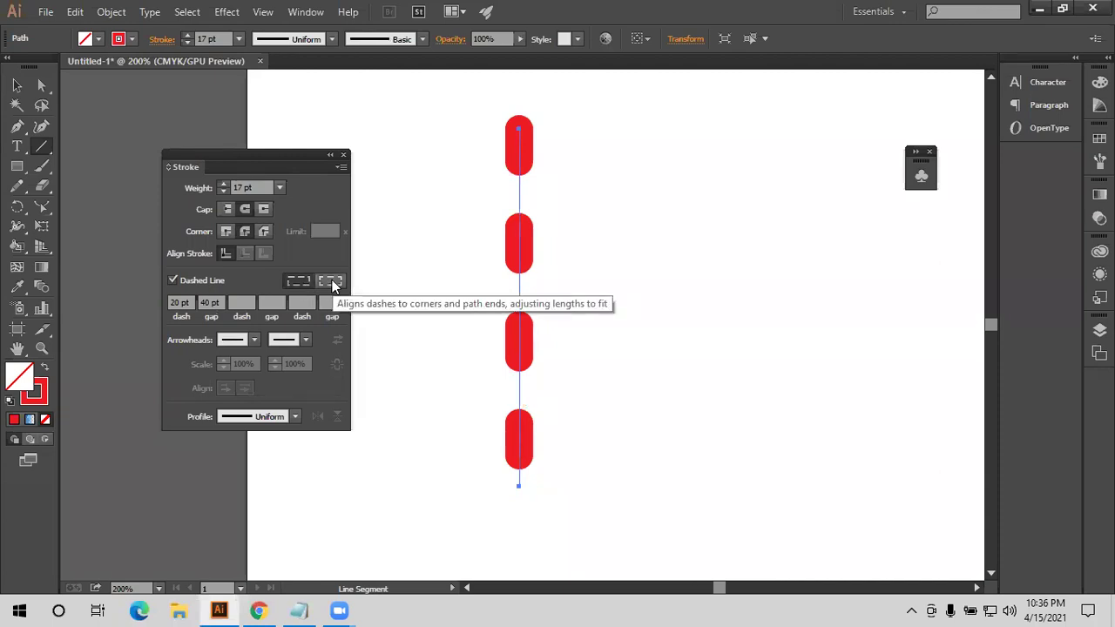
click(333, 283)
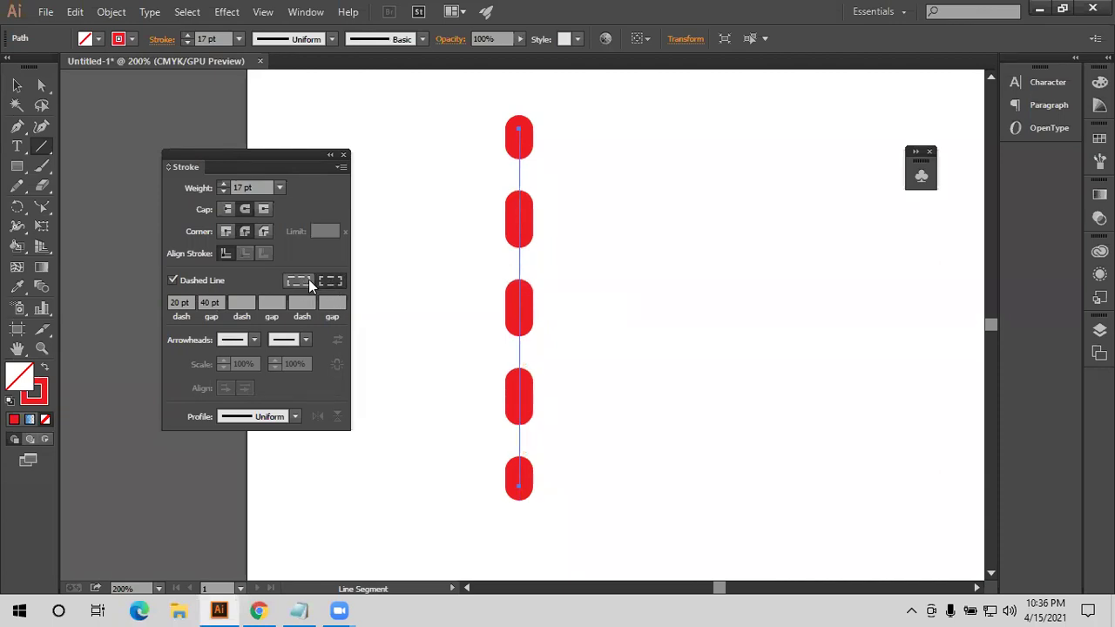
click(332, 302)
text(2)
key(Return)
click(17, 85)
drag(405, 166, 601, 309)
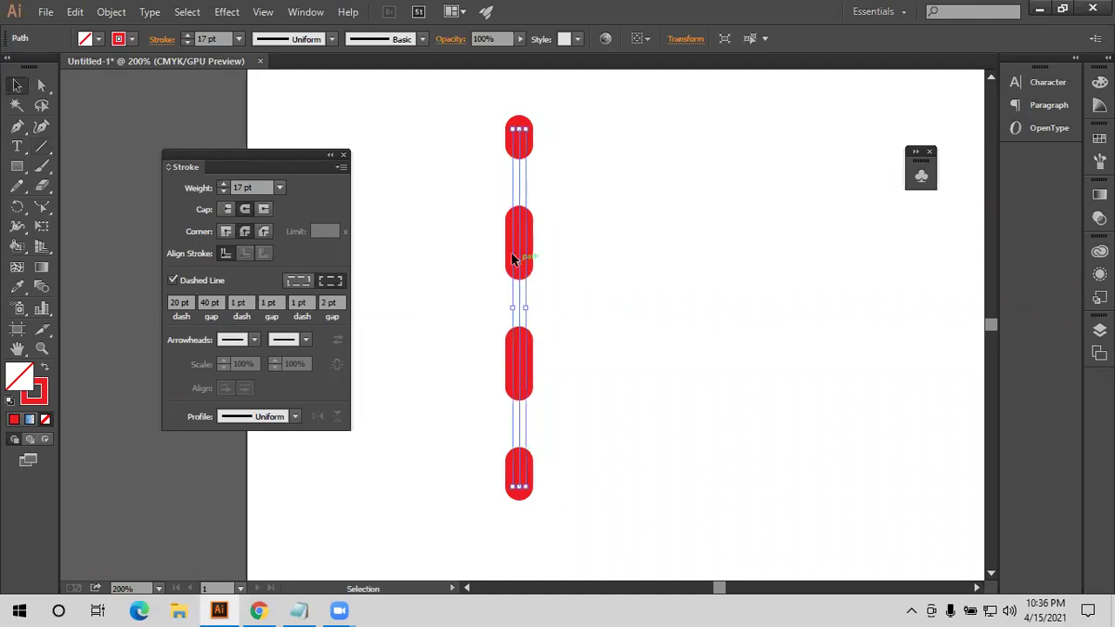
Try a tapered width profile, then apply the elliptical Width Profile 1 to the dashed red line
click(264, 420)
click(254, 349)
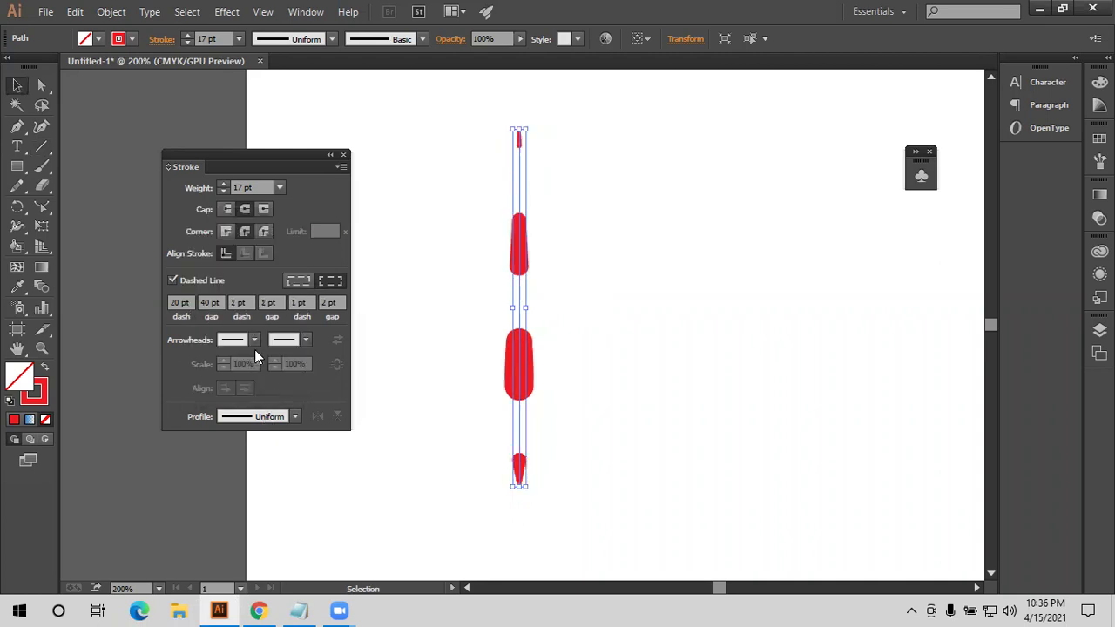
click(257, 416)
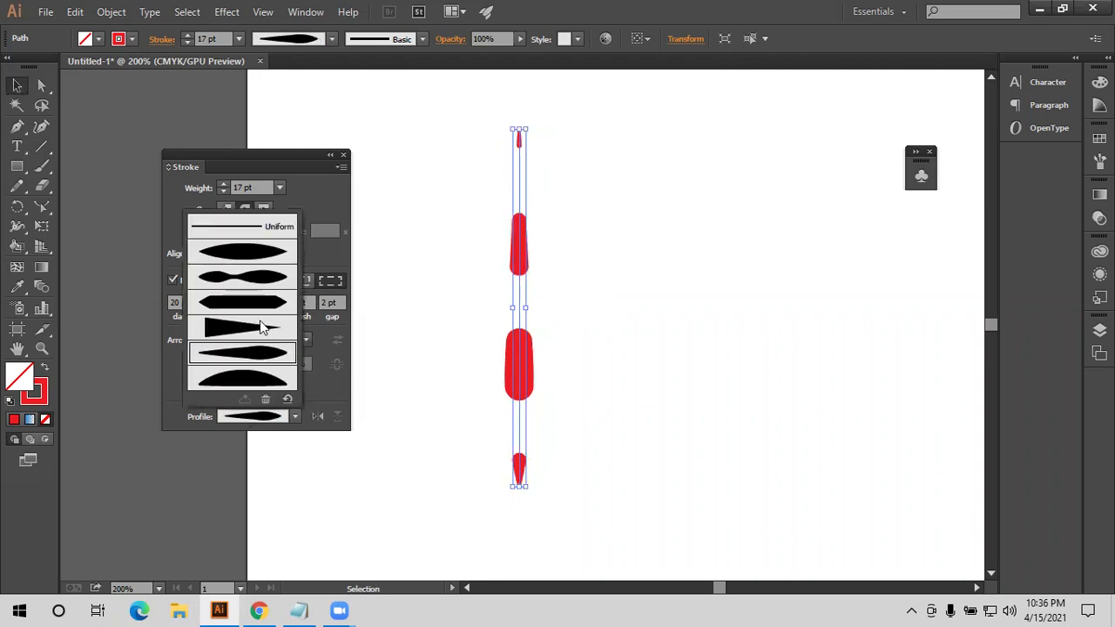
click(256, 272)
Keep the elliptical profile, select the third dash length value, and reselect the dashed red line
click(280, 418)
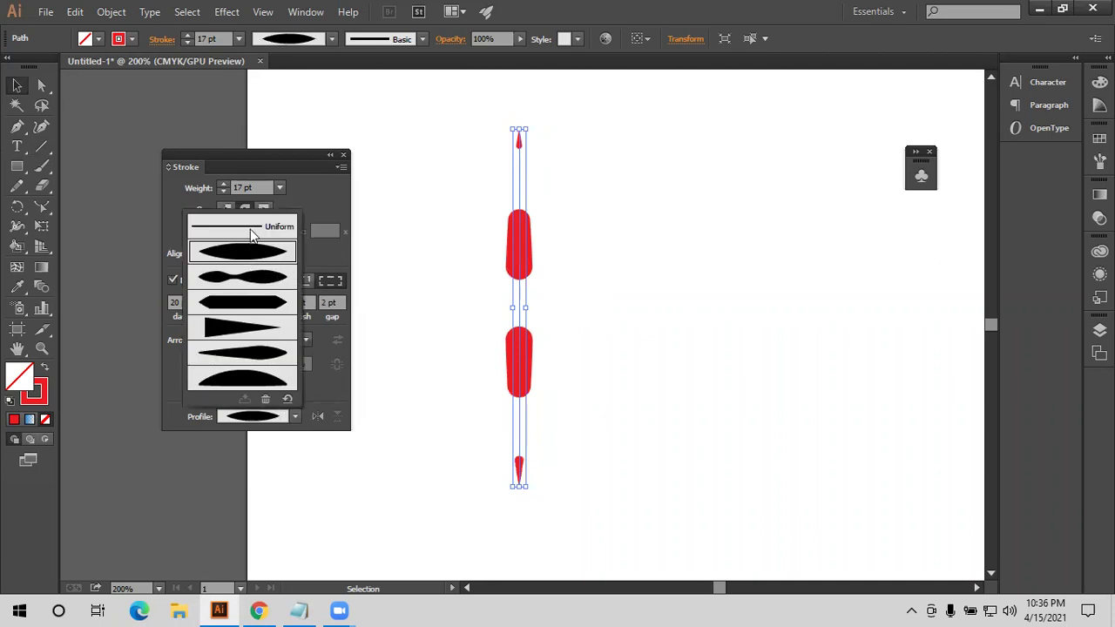
click(320, 207)
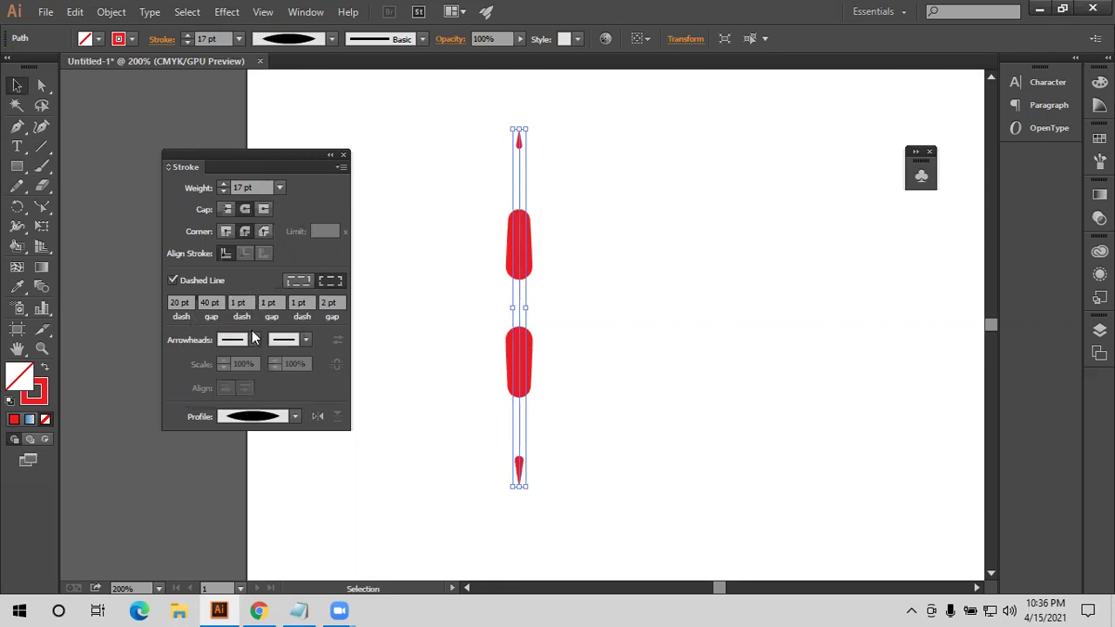
click(238, 302)
drag(572, 199, 499, 252)
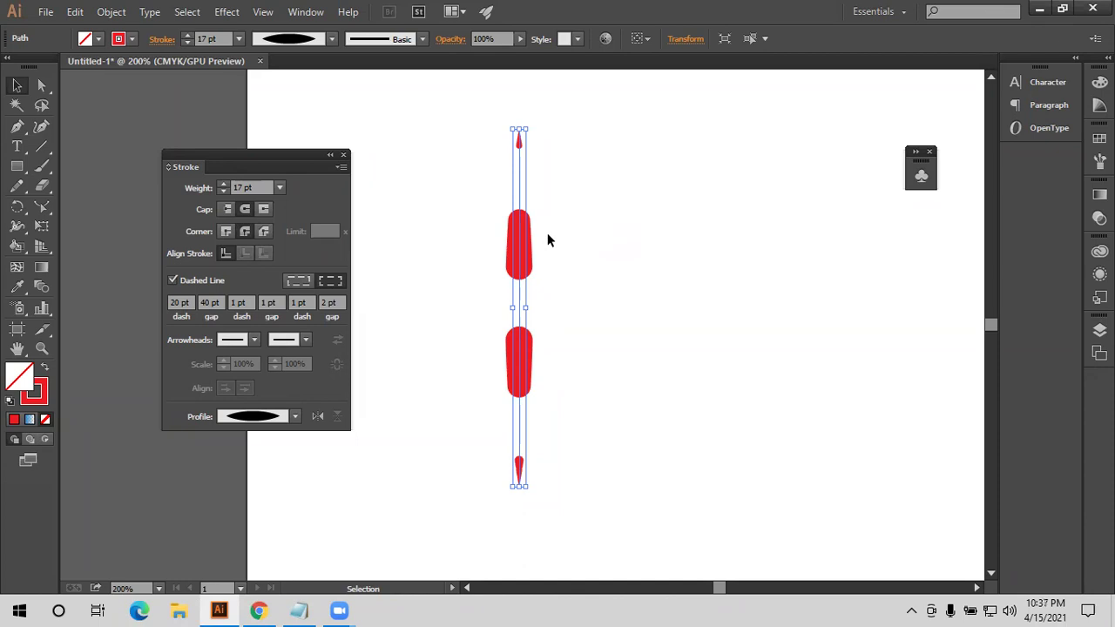
Delete the dashed red path and collapse the Stroke panel to an icon
key(Delete)
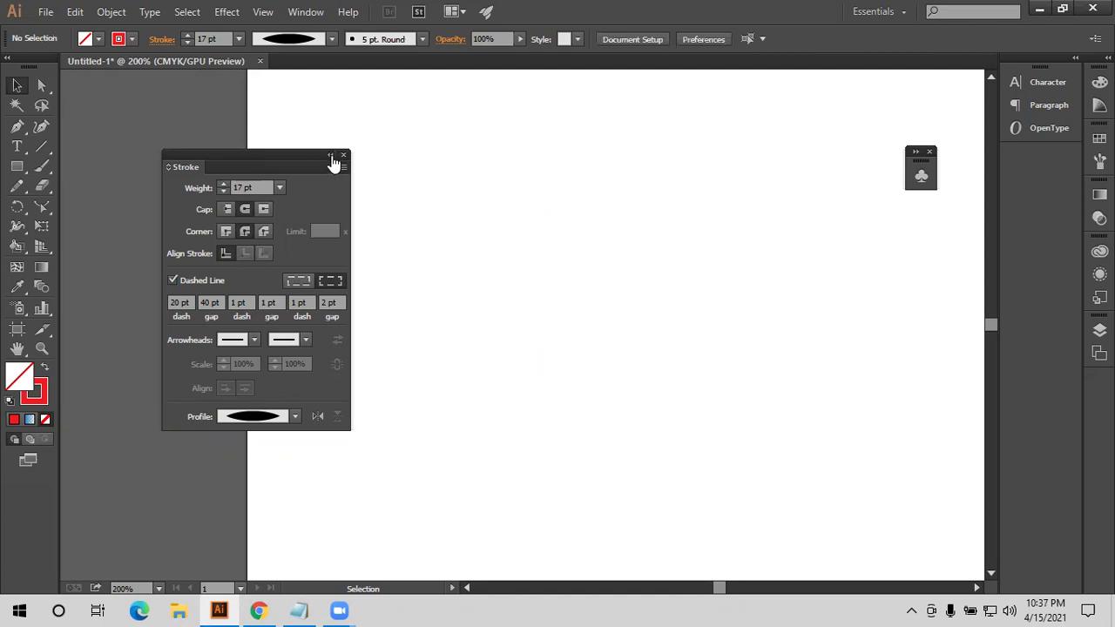
click(331, 157)
mouse_move(195, 164)
mouse_down()
mouse_move(1014, 172)
mouse_move(1020, 159)
mouse_up()
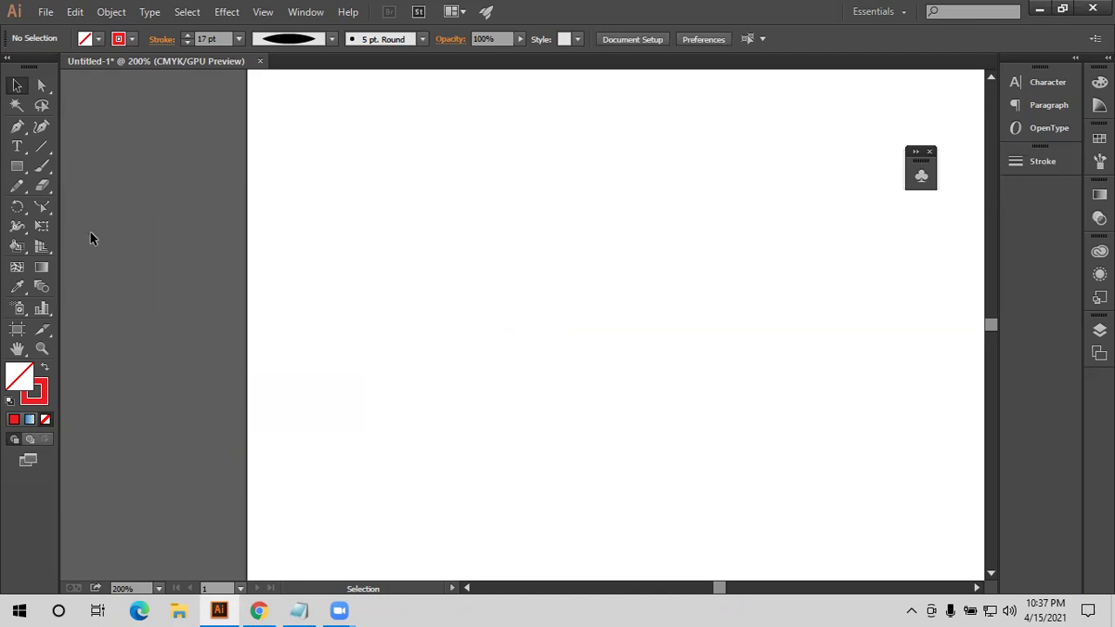
Draw four overlapping rectangles near the page centre and marquee-select all four
click(27, 171)
drag(465, 218, 560, 295)
drag(632, 377, 497, 282)
drag(621, 161, 513, 280)
drag(389, 208, 506, 342)
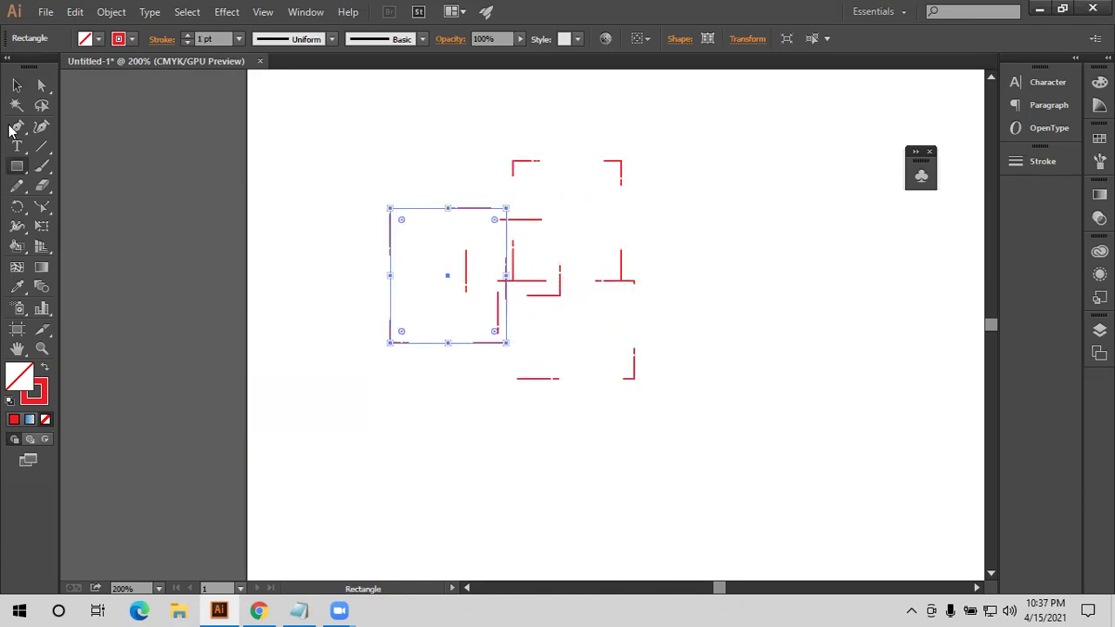
click(17, 85)
drag(365, 193, 764, 450)
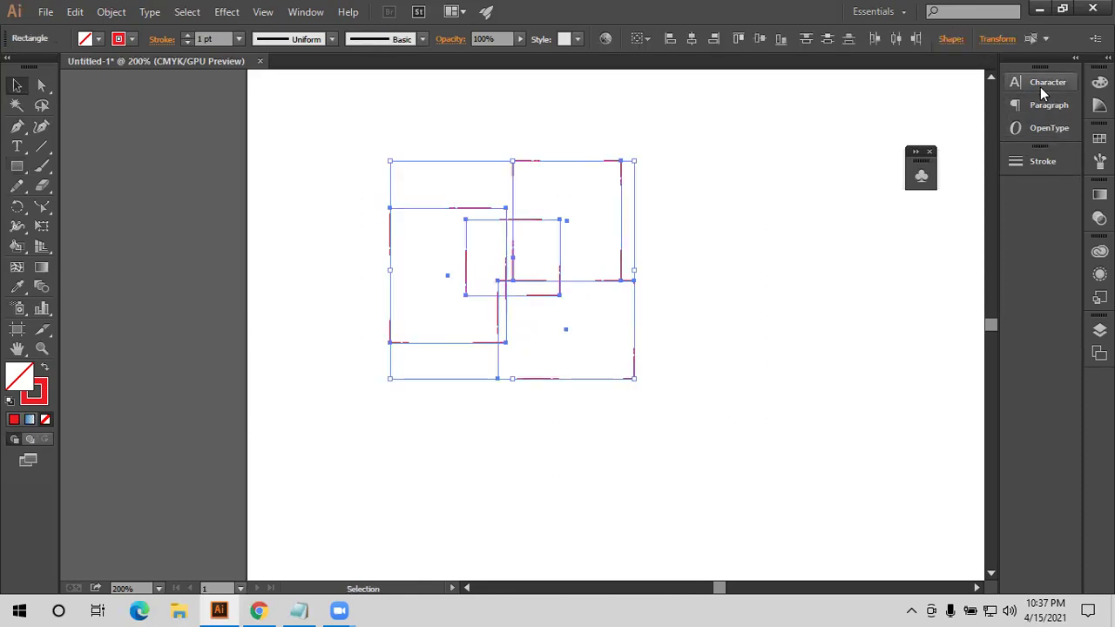
Fill the rectangles from Swatches: all red, then one each green, blue and dark brown
click(1098, 139)
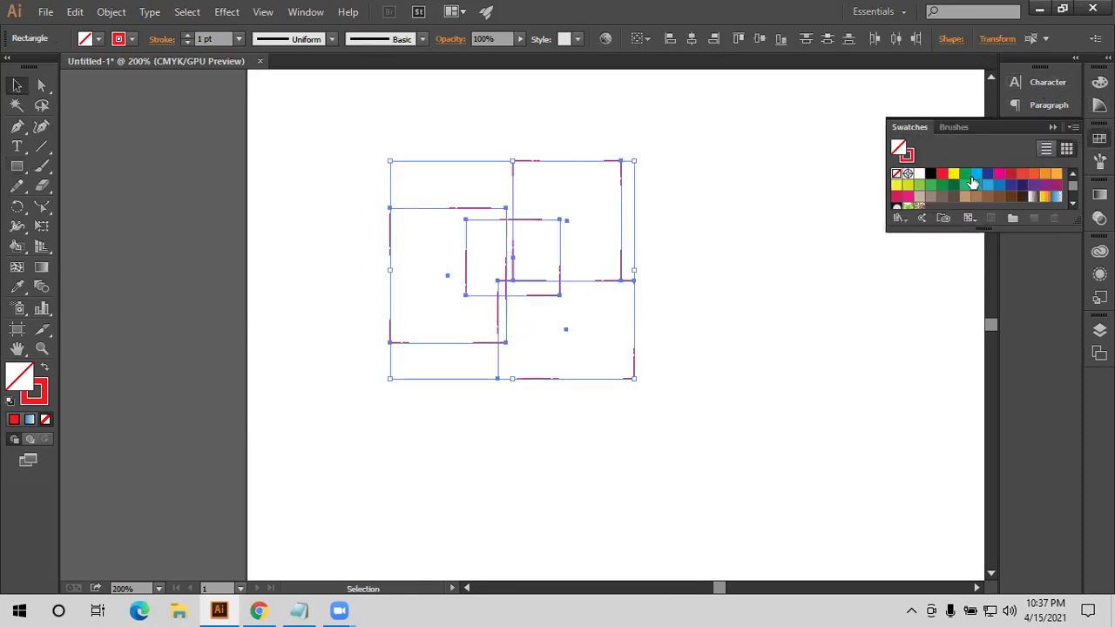
click(941, 174)
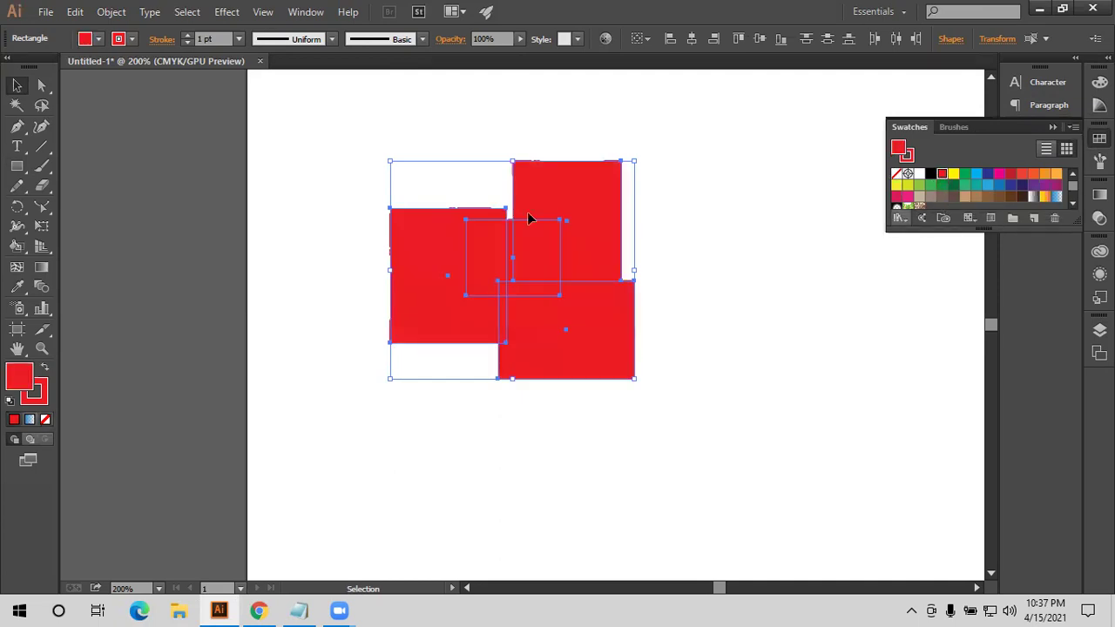
click(467, 139)
click(503, 246)
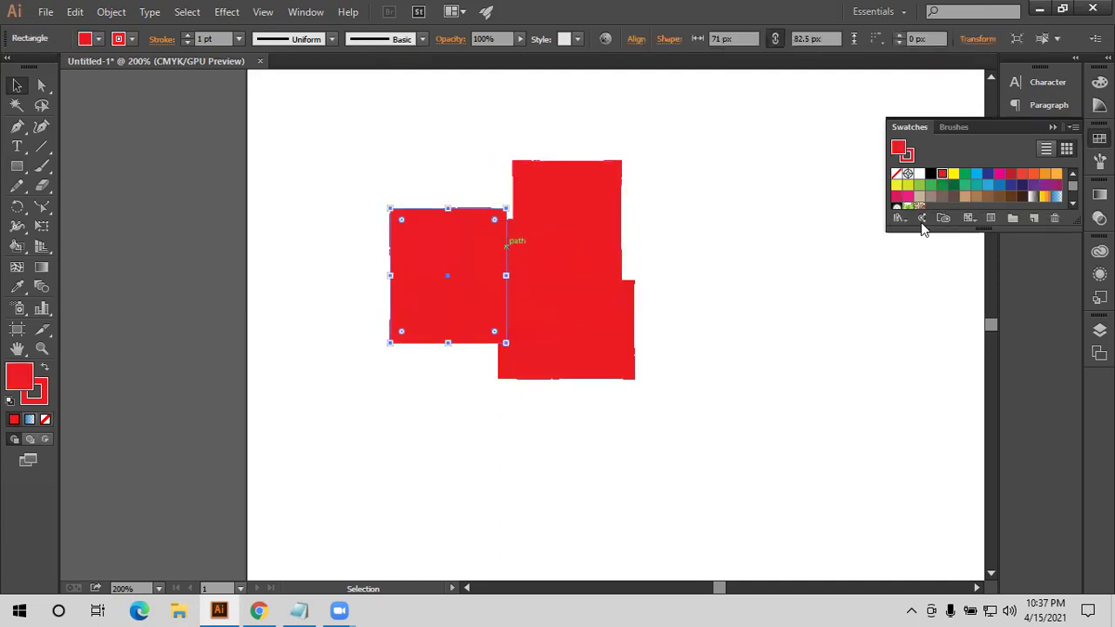
click(943, 184)
click(587, 277)
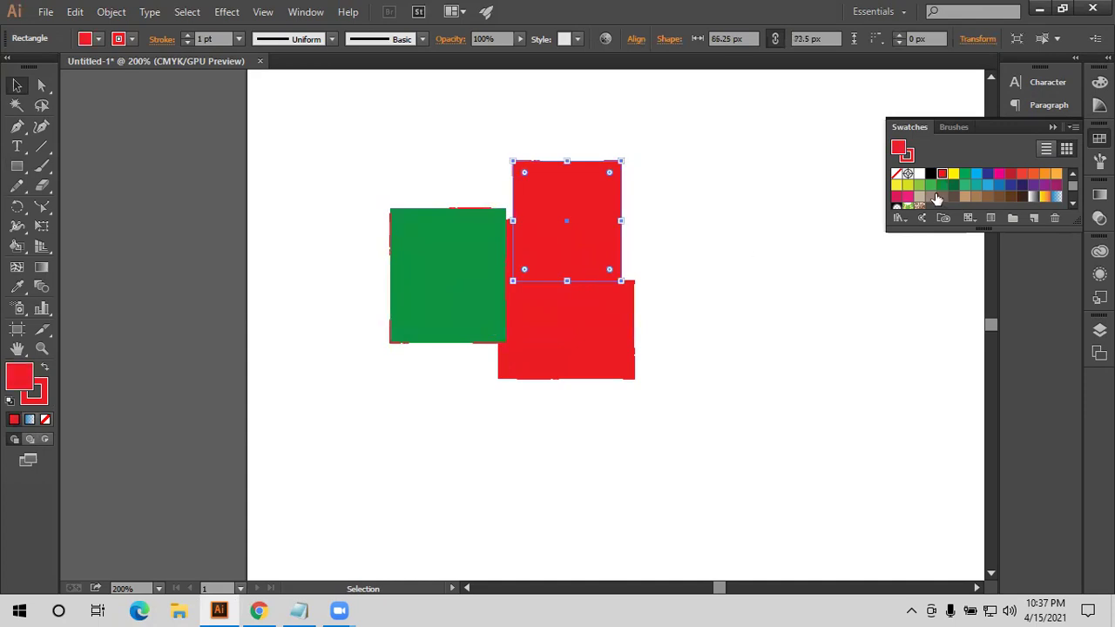
click(988, 185)
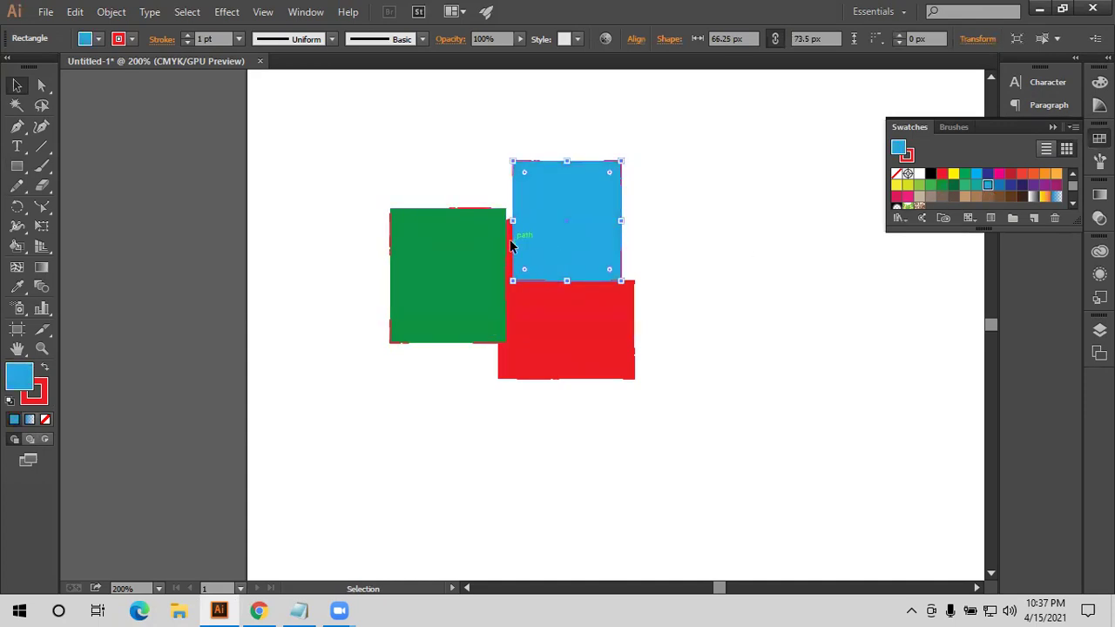
click(536, 307)
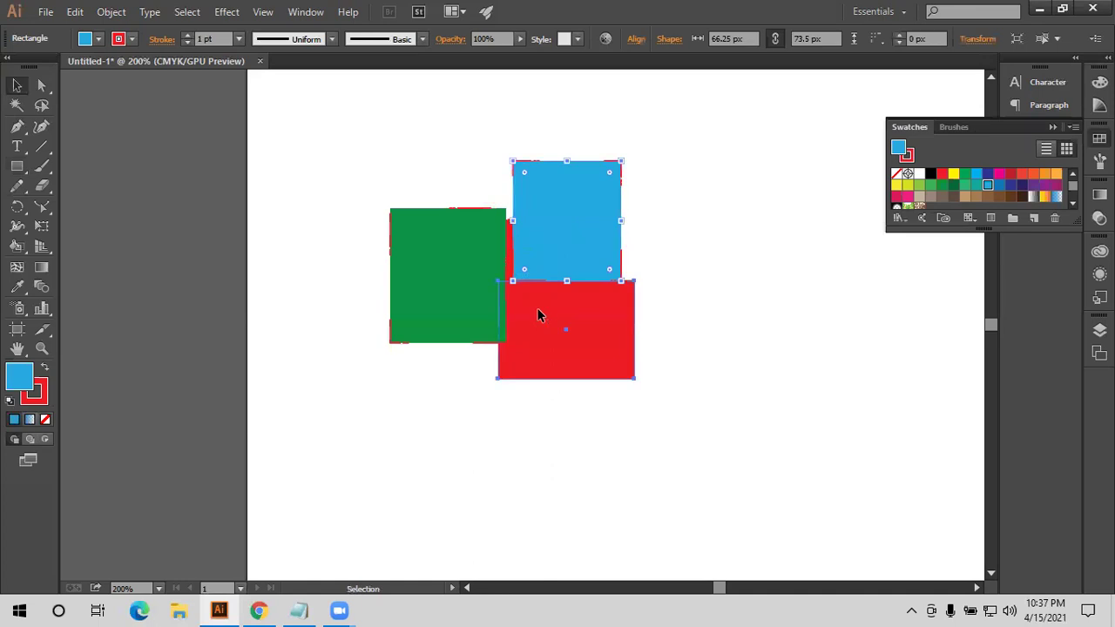
click(1023, 196)
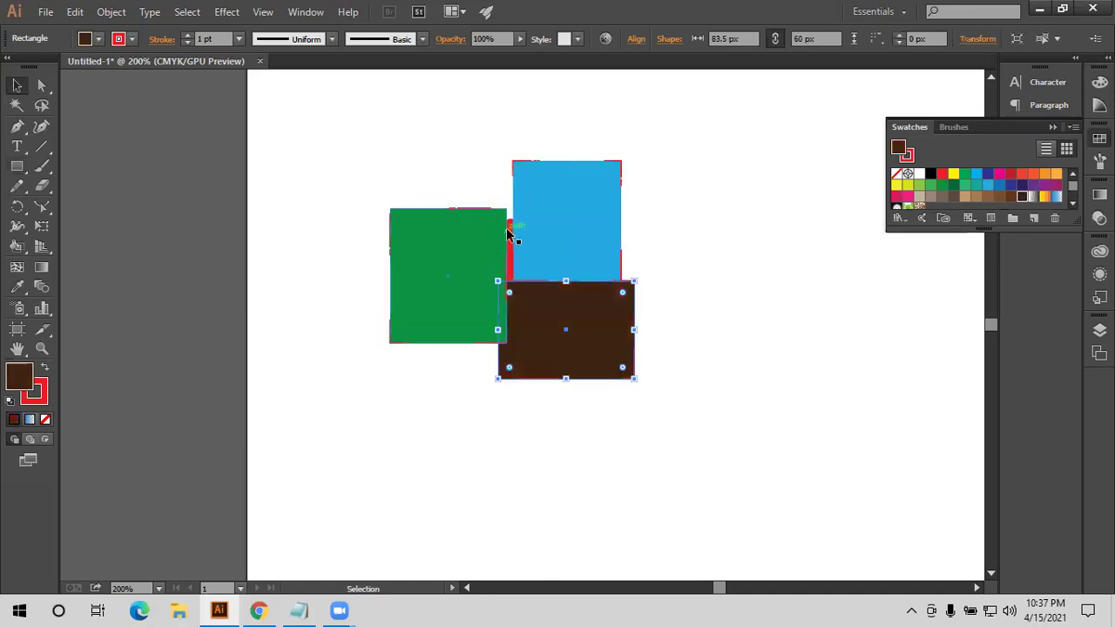
Delete the blue and brown rectangles
drag(629, 170, 567, 356)
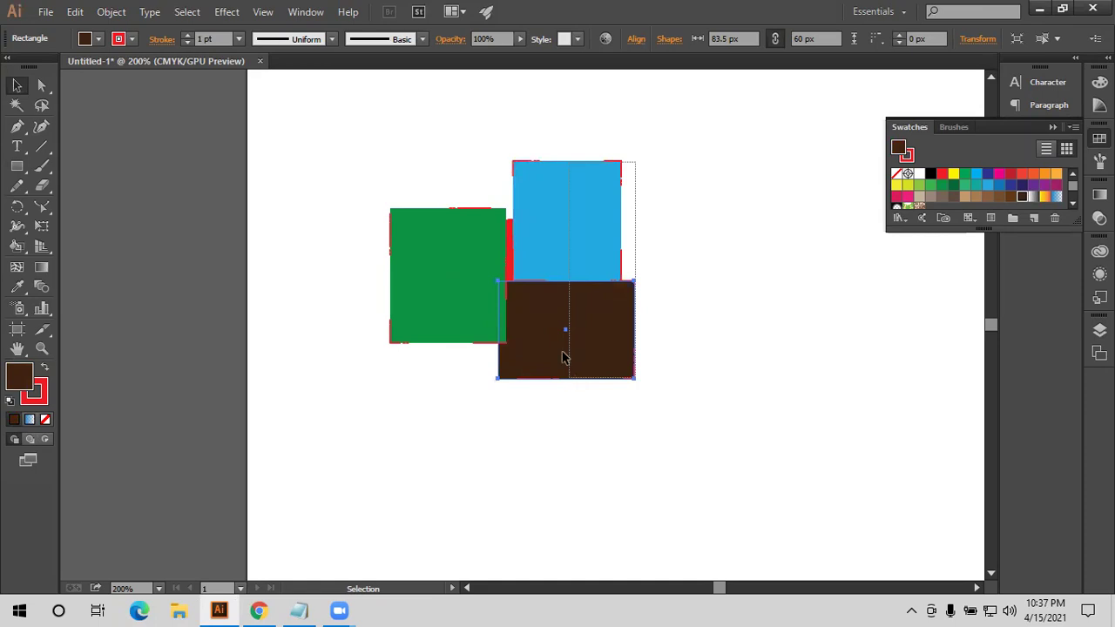
drag(612, 287, 764, 295)
key(Delete)
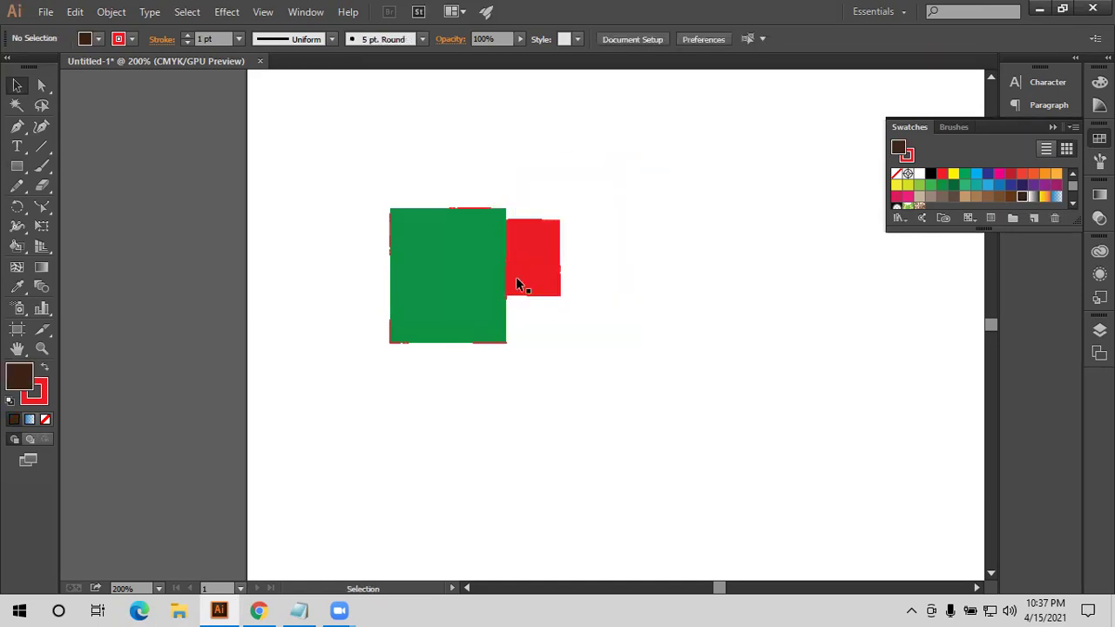
Set the green and red rectangles' stroke to None and move red over green
drag(629, 223, 304, 396)
click(47, 404)
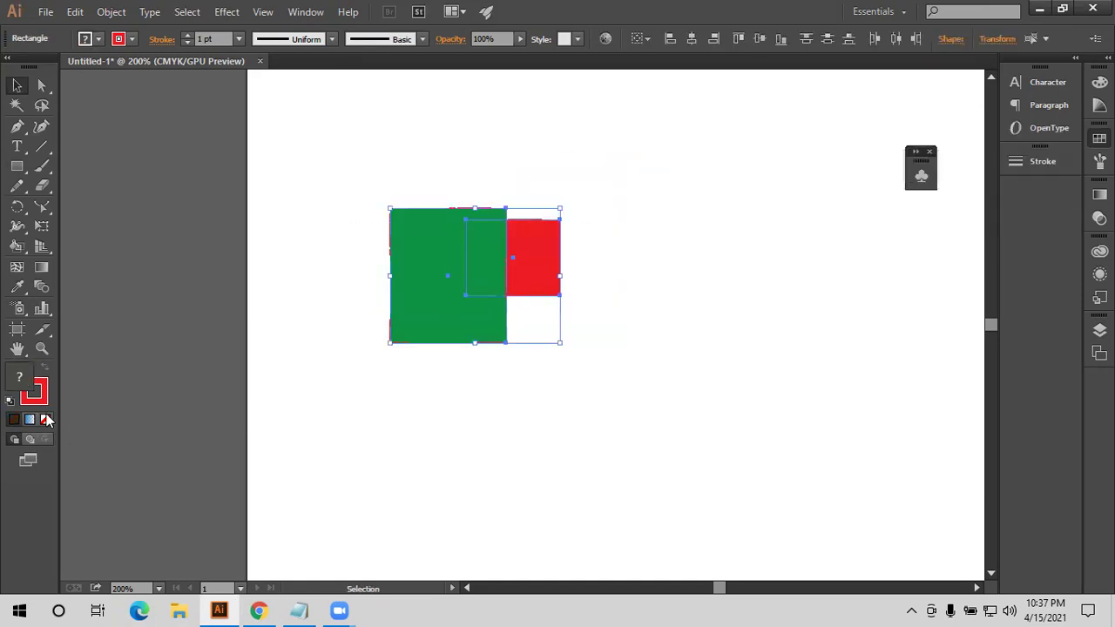
click(45, 420)
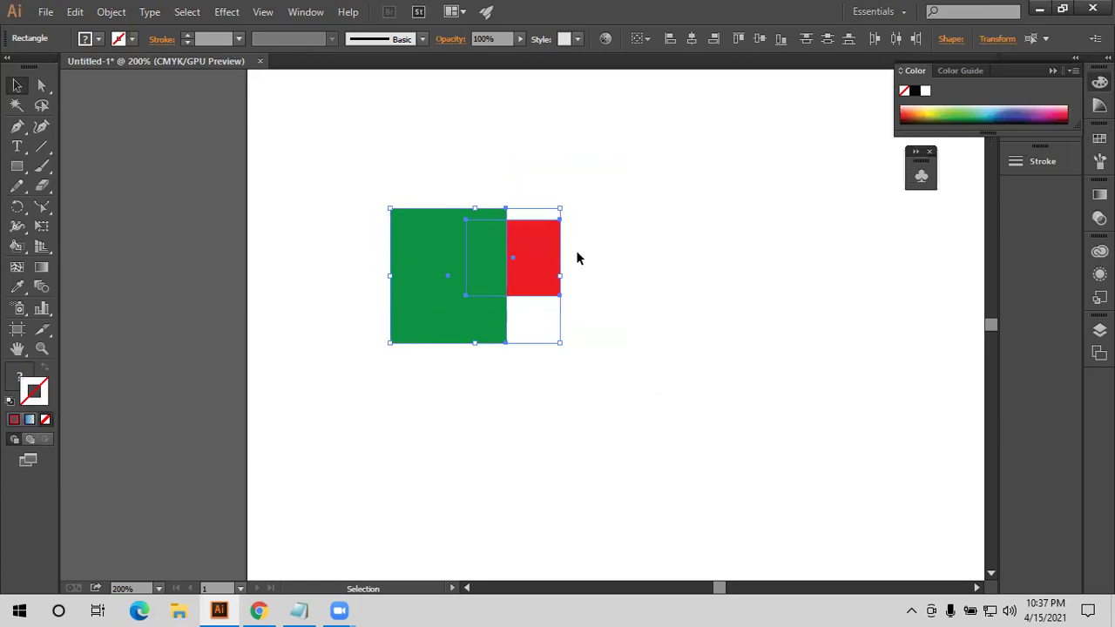
click(576, 257)
scroll(575, 258, up, 1)
drag(522, 252, 533, 309)
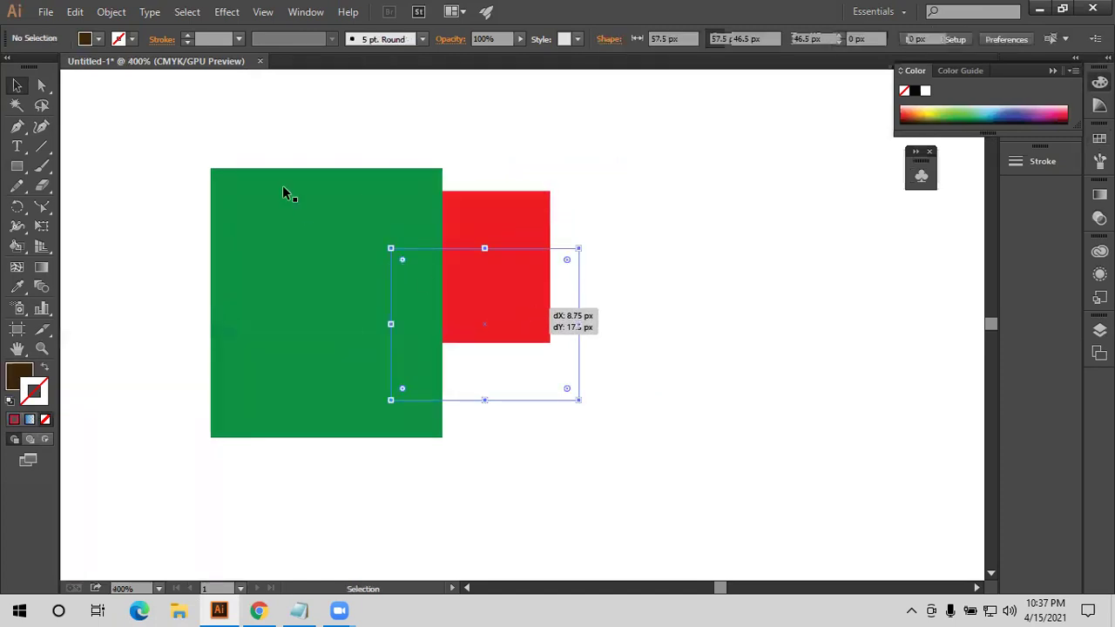
Open the Pathfinder panel from the Window menu and place it beside the shapes
click(297, 14)
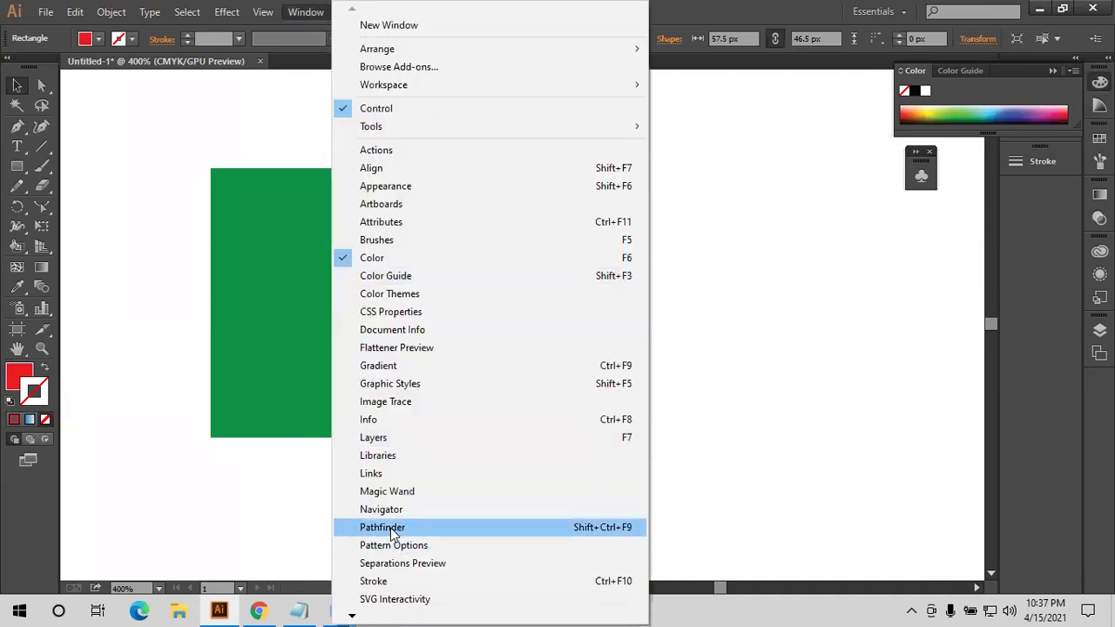
click(391, 528)
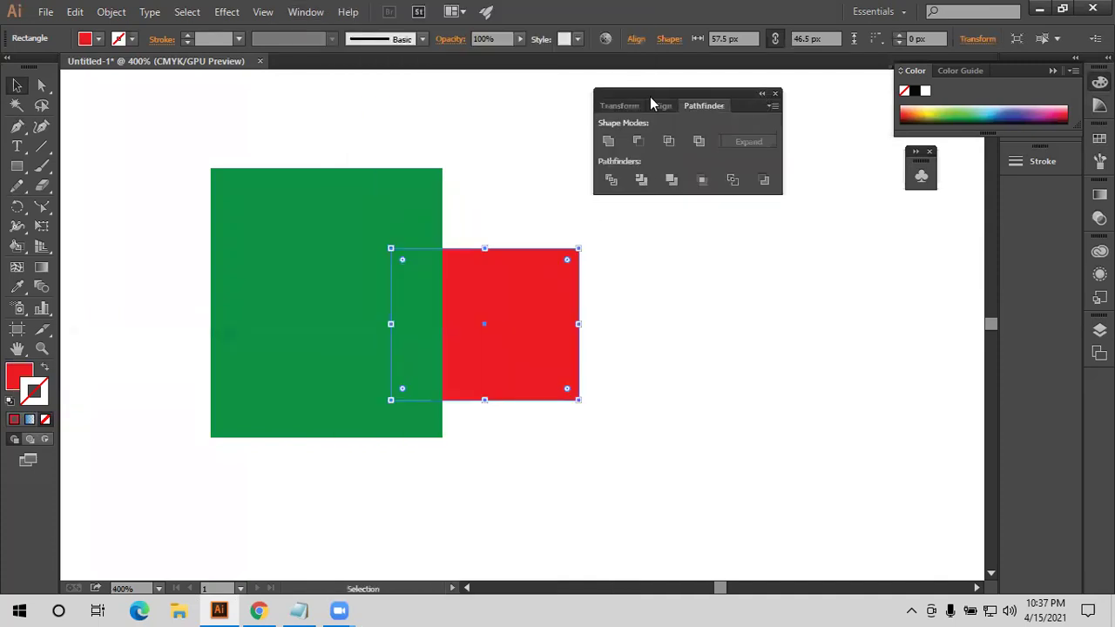
drag(657, 94, 727, 233)
Unite the green and red rectangles with Pathfinder, then undo the merge
drag(317, 130, 475, 393)
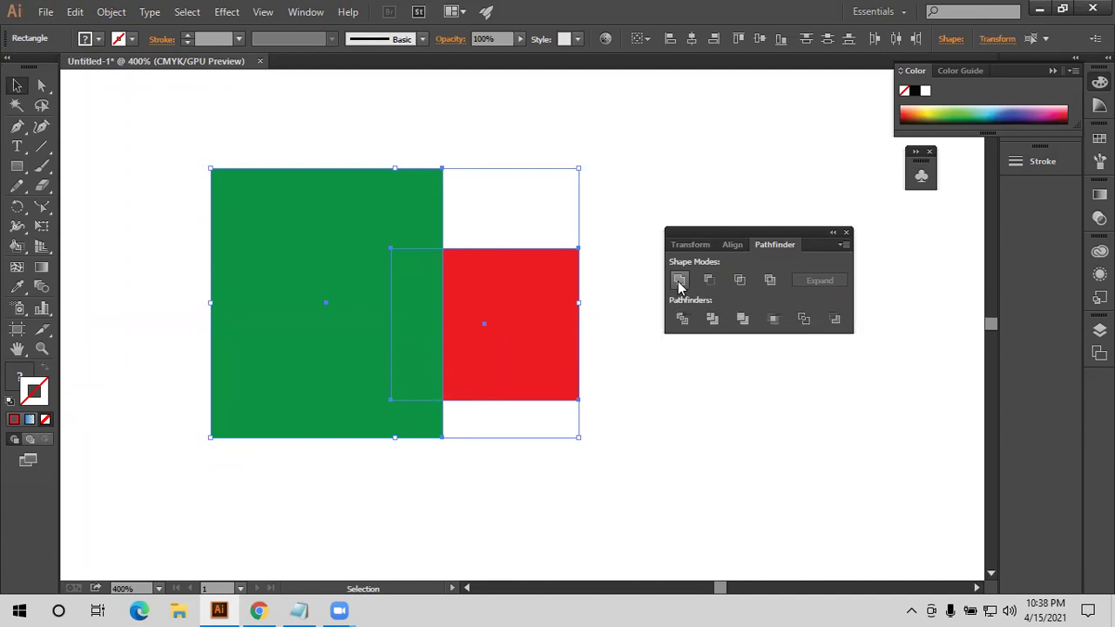
click(679, 279)
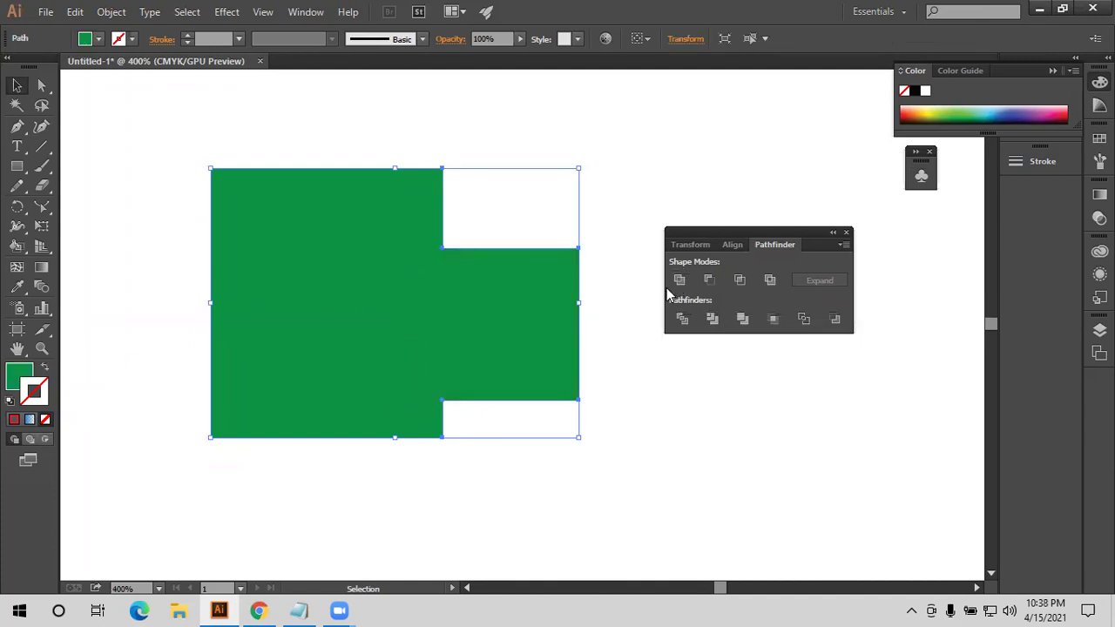
key(ctrl+z)
Reselect both rectangles and unite them into one green shape
click(595, 384)
click(540, 375)
drag(453, 182, 384, 309)
click(462, 187)
click(396, 211)
drag(505, 174, 385, 280)
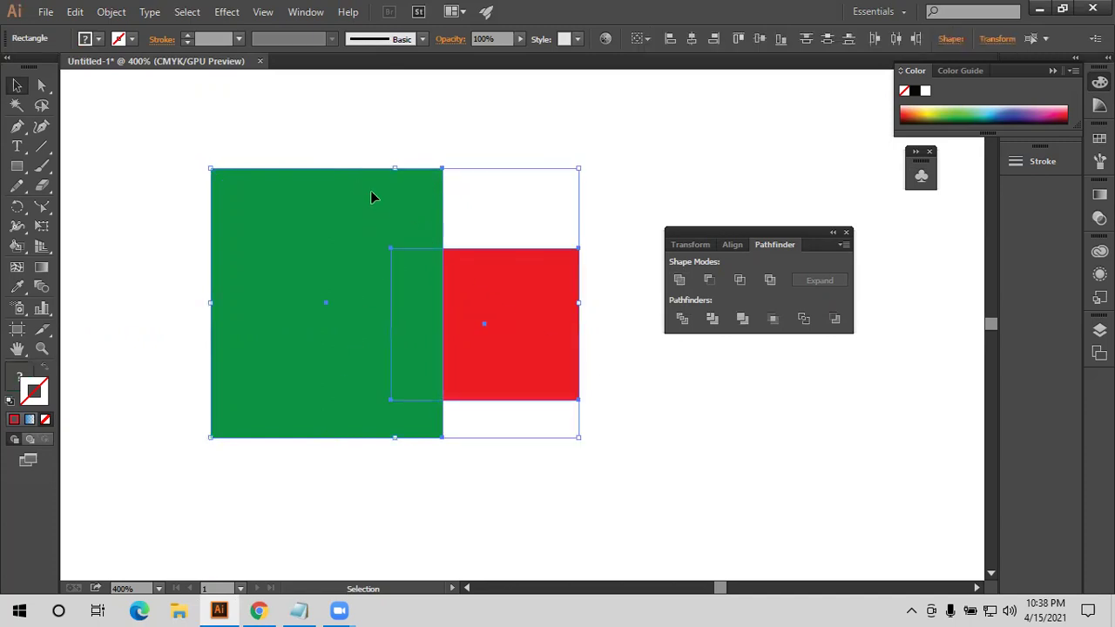
drag(403, 140, 523, 300)
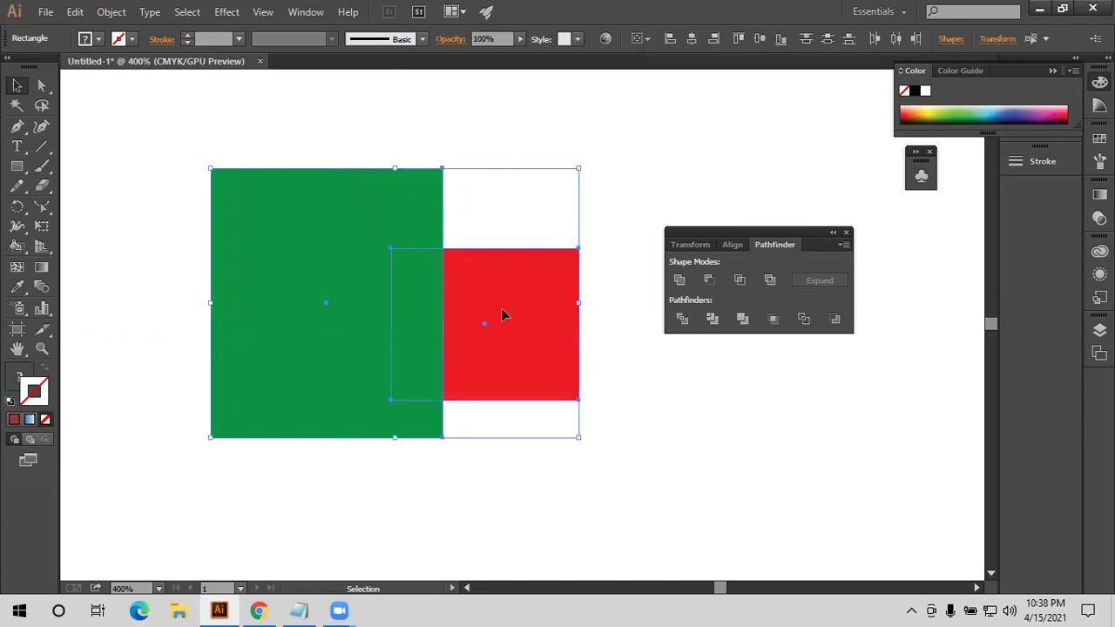
click(680, 280)
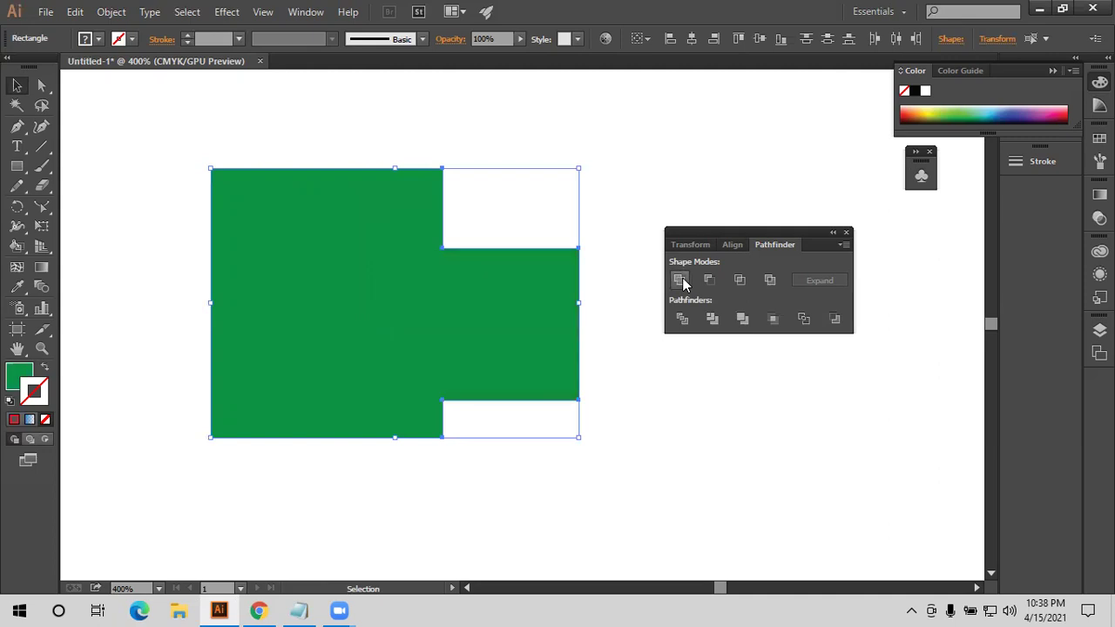
Move the merged shape left, then undo to restore the separate rectangles
click(496, 235)
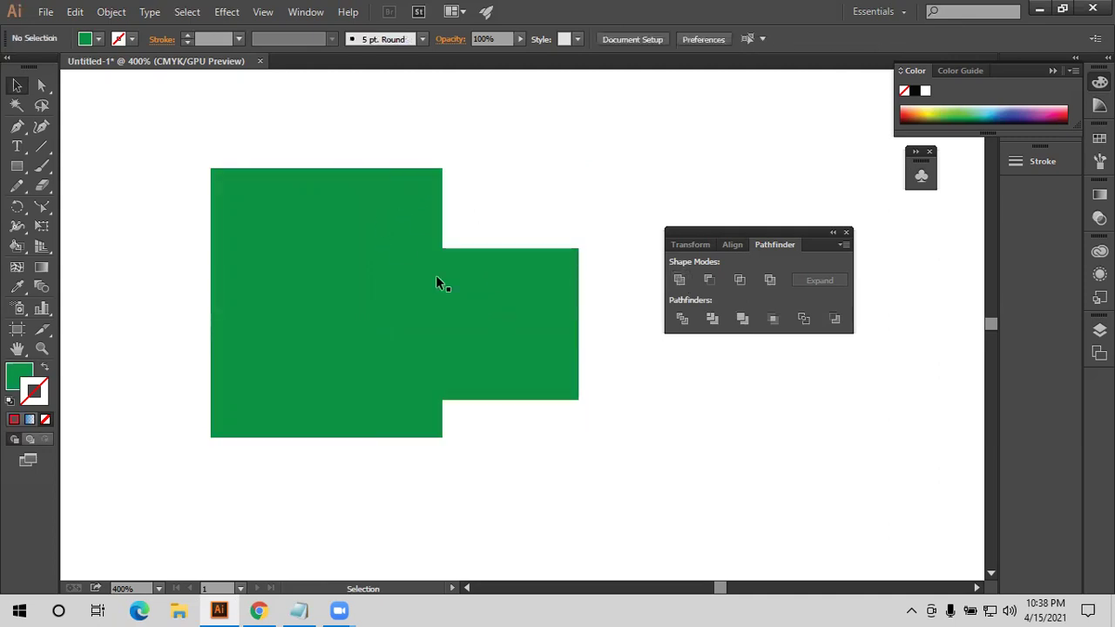
drag(441, 281, 361, 231)
drag(409, 311, 449, 403)
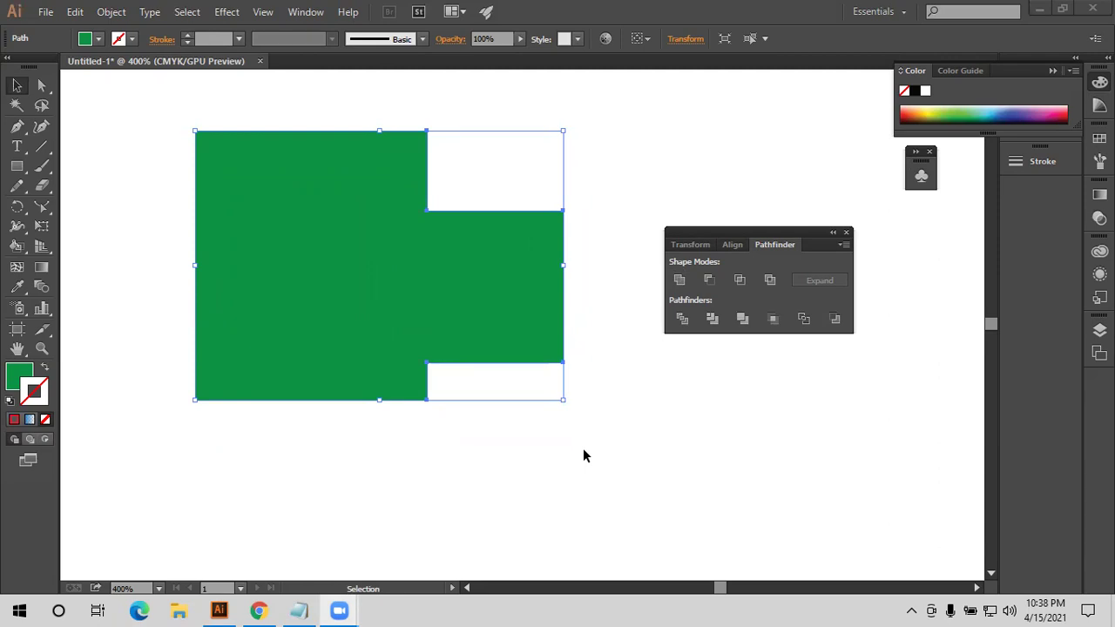
key(a)
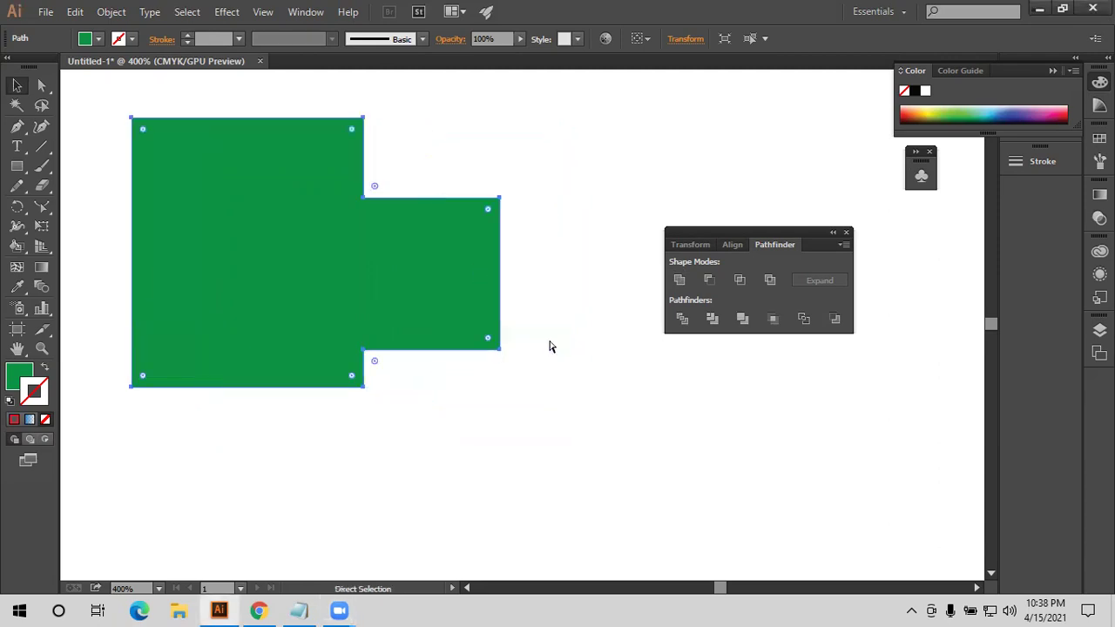
key(v)
key(ctrl+z)
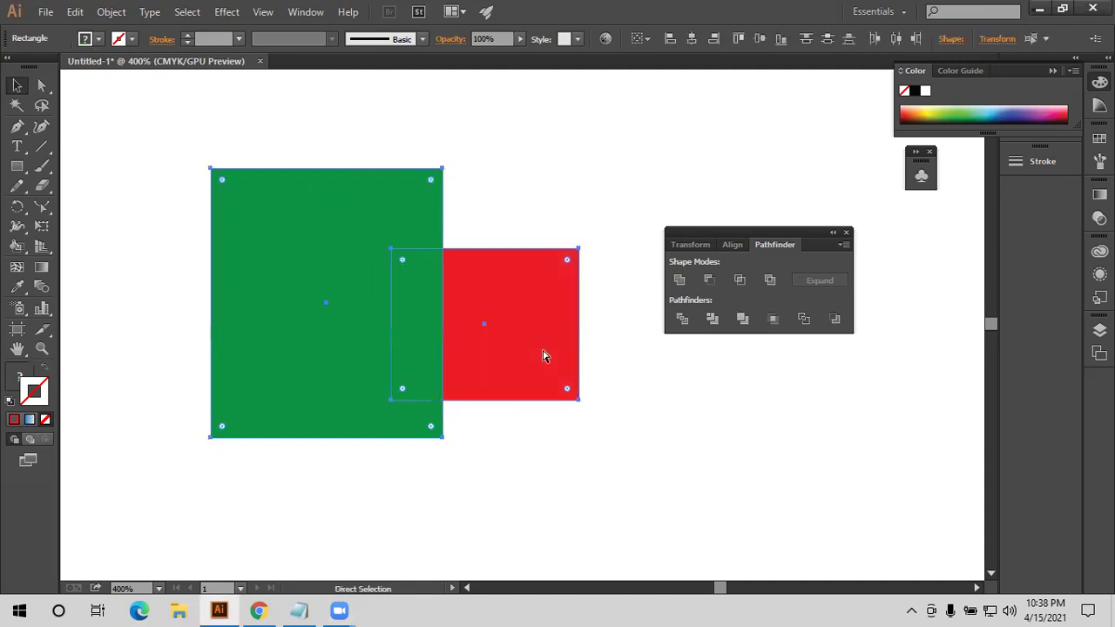
Apply Pathfinder Minus Front to both rectangles, then undo it
shift+click(335, 327)
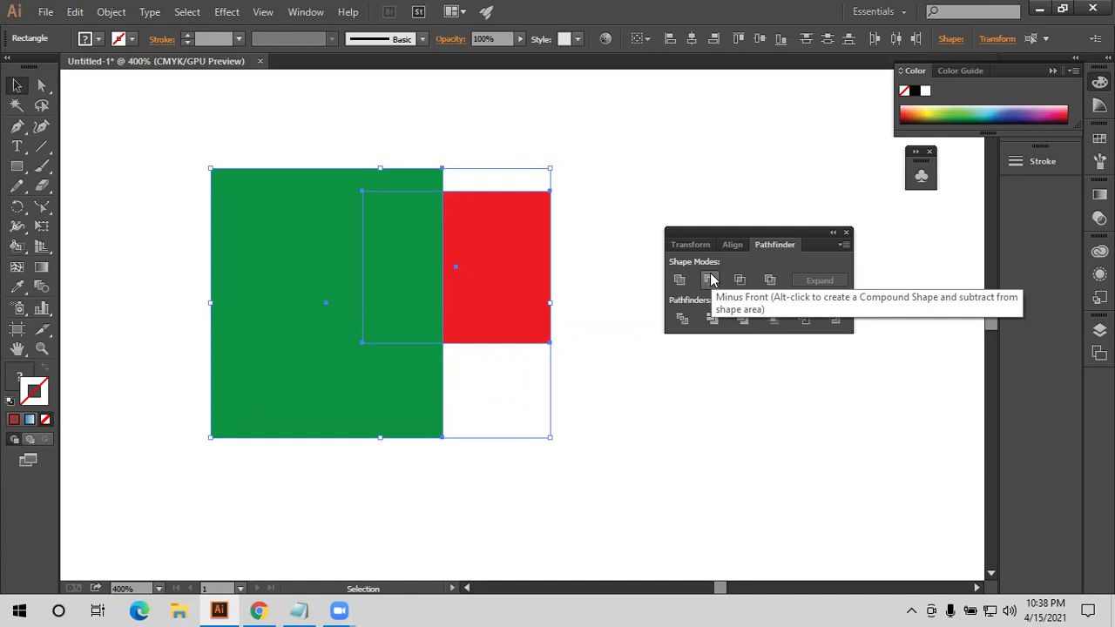
click(711, 278)
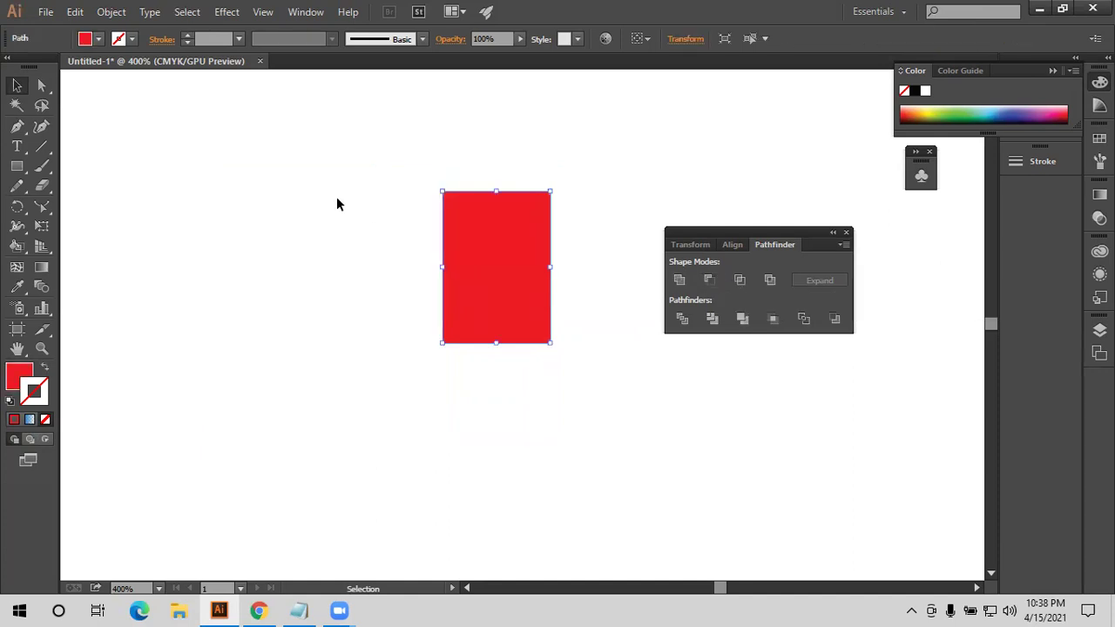
key(ctrl+z)
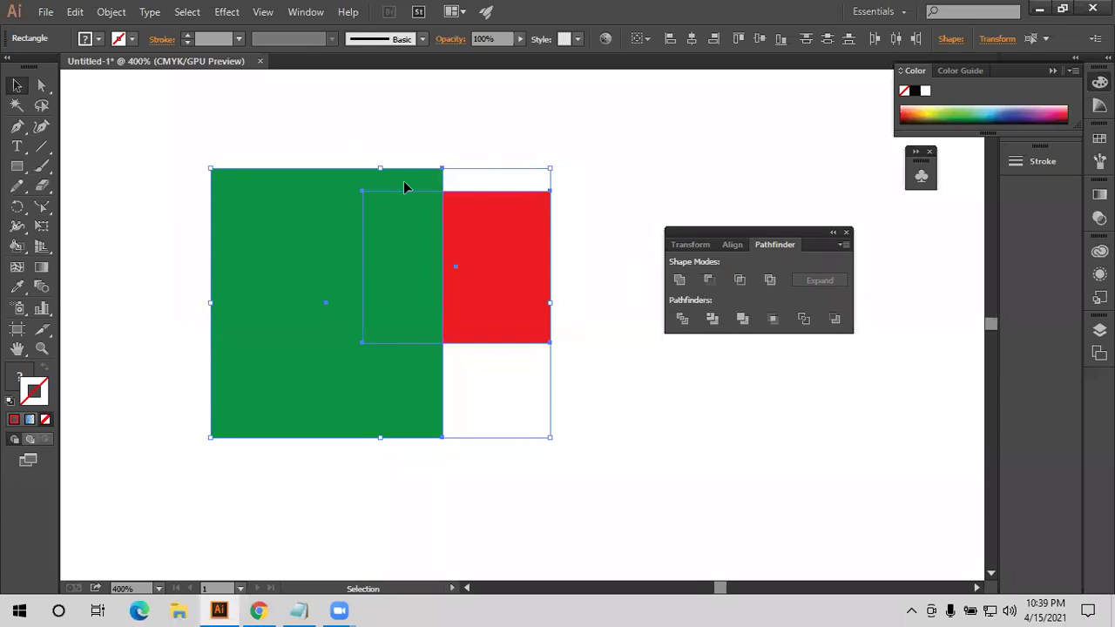
Move red in front of green, apply Minus Front, then undo it
click(502, 157)
drag(500, 272, 495, 302)
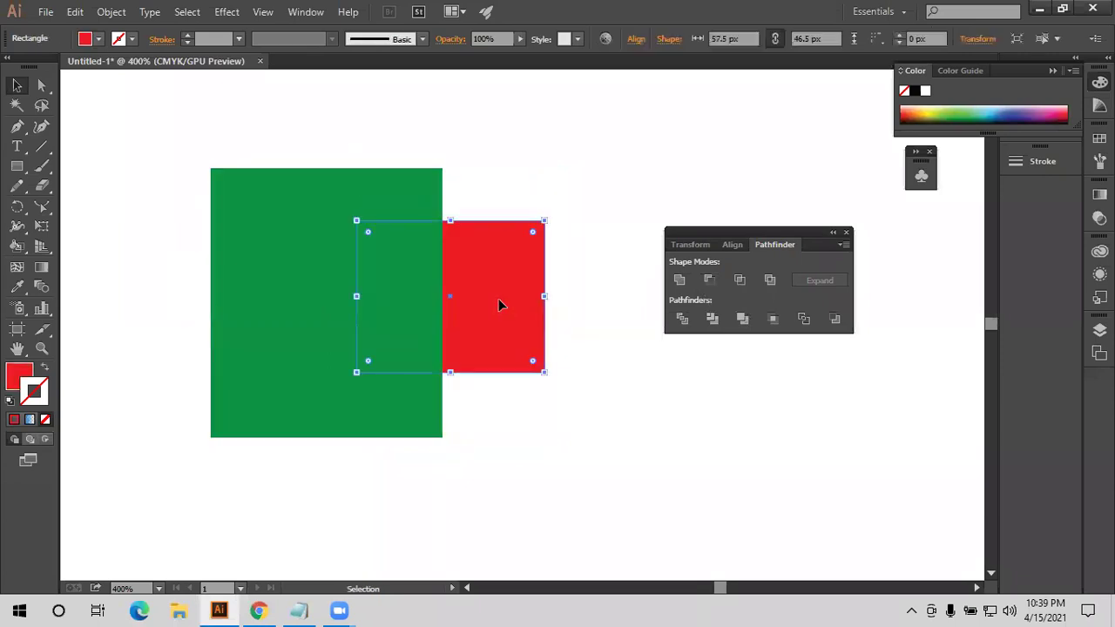
key(ctrl+shift+bracketright)
shift+click(343, 376)
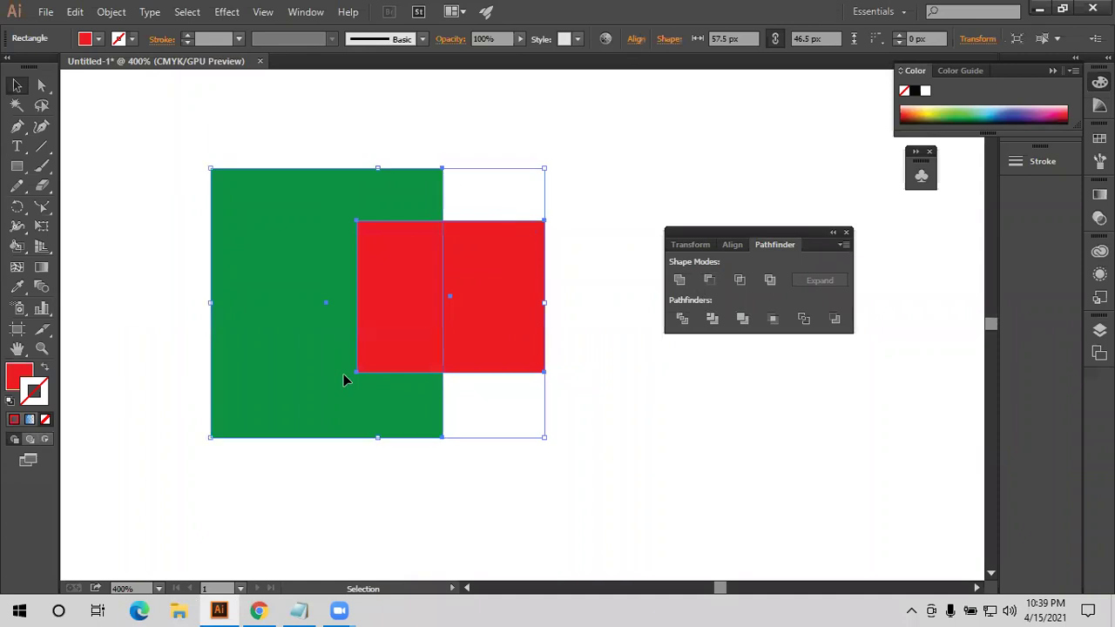
click(708, 279)
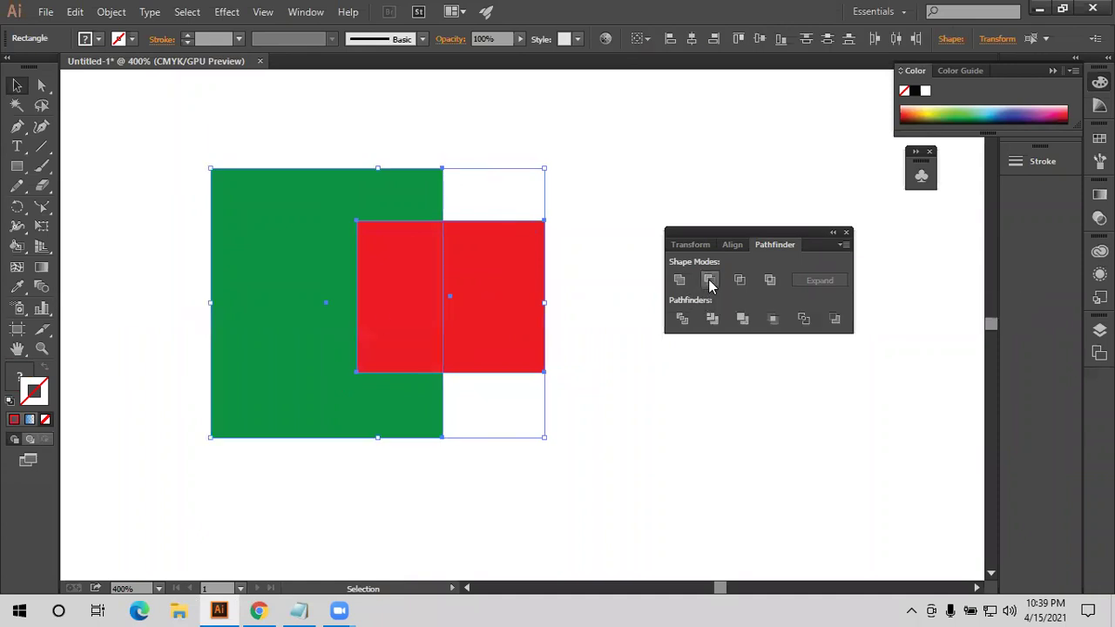
key(ctrl+z)
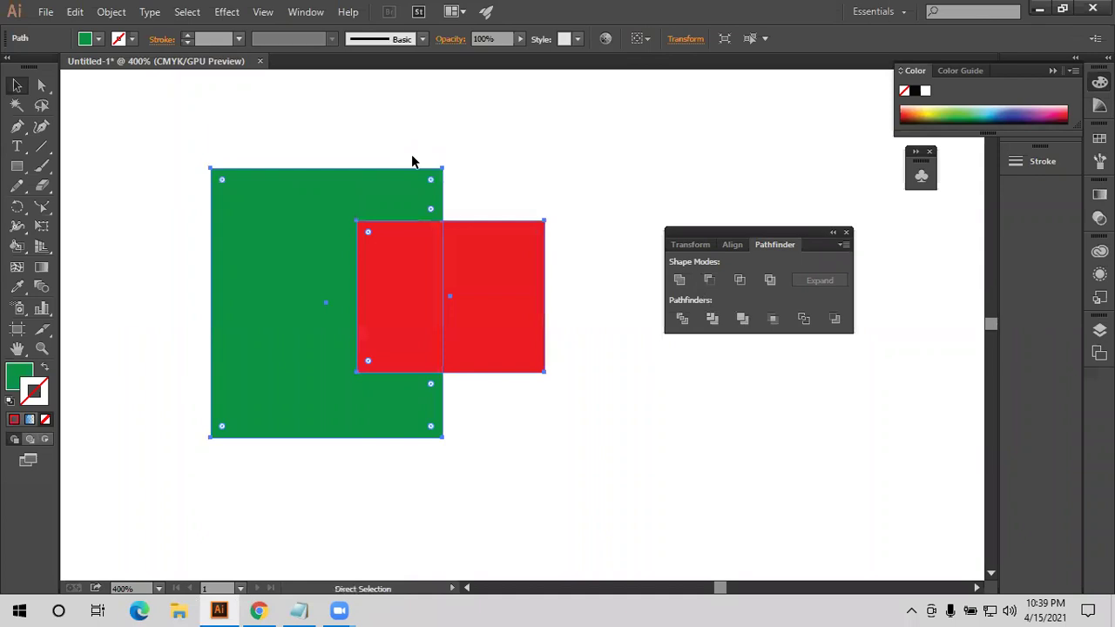
Try Pathfinder Intersect on the two rectangles twice, undoing each time
click(484, 150)
mouse_move(480, 249)
mouse_down()
mouse_move(446, 156)
mouse_move(375, 340)
mouse_up()
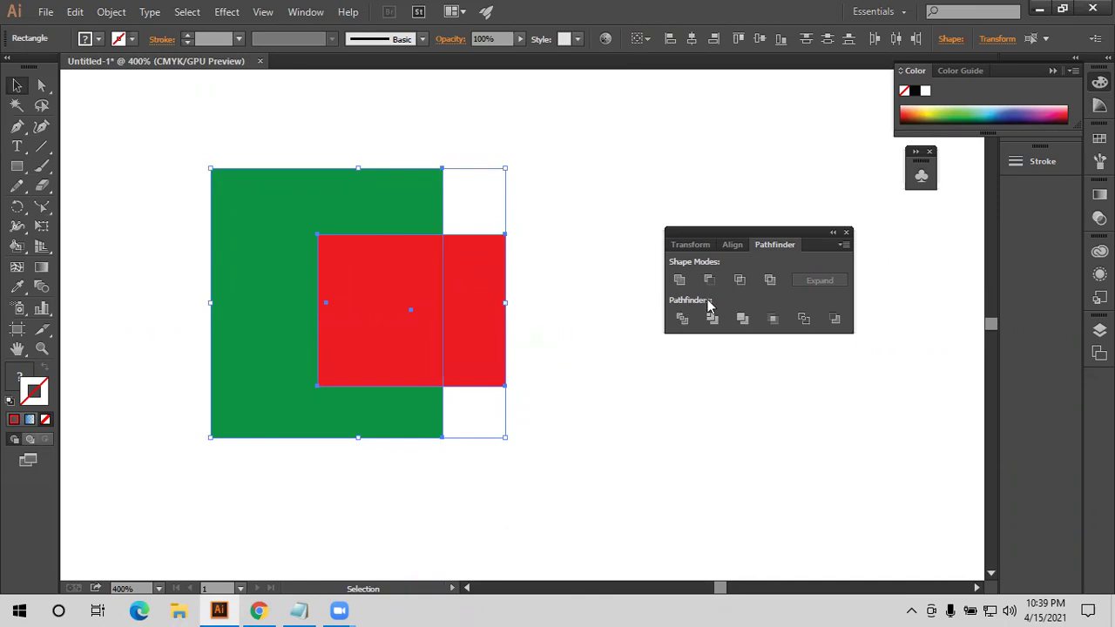
click(740, 279)
key(a)
key(ctrl+z)
key(v)
drag(534, 204, 490, 183)
drag(413, 273, 363, 324)
click(736, 280)
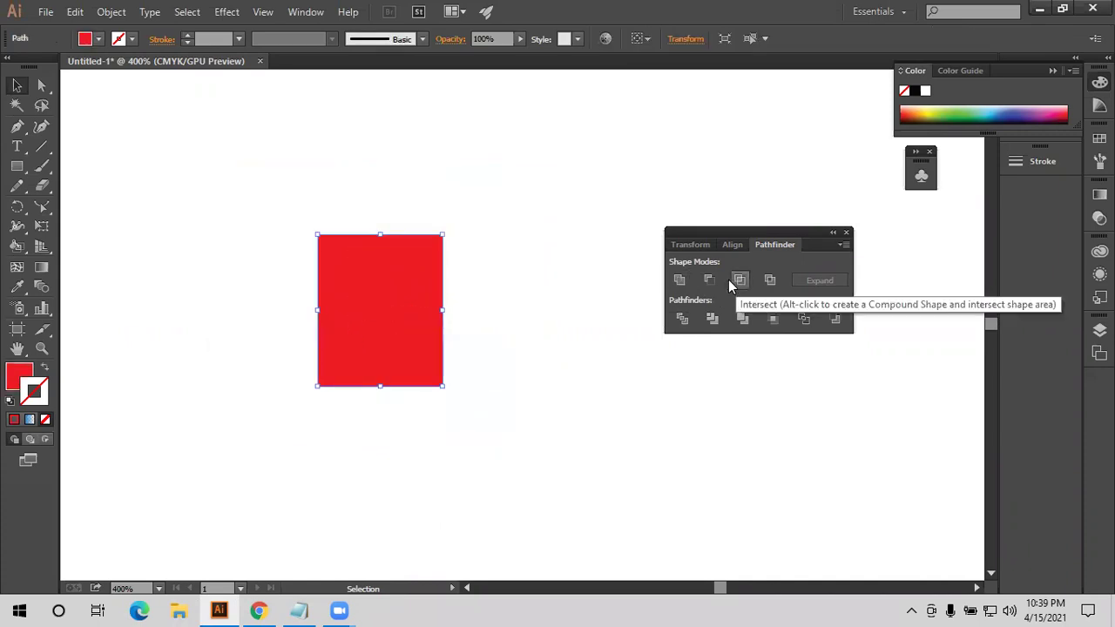
key(ctrl+z)
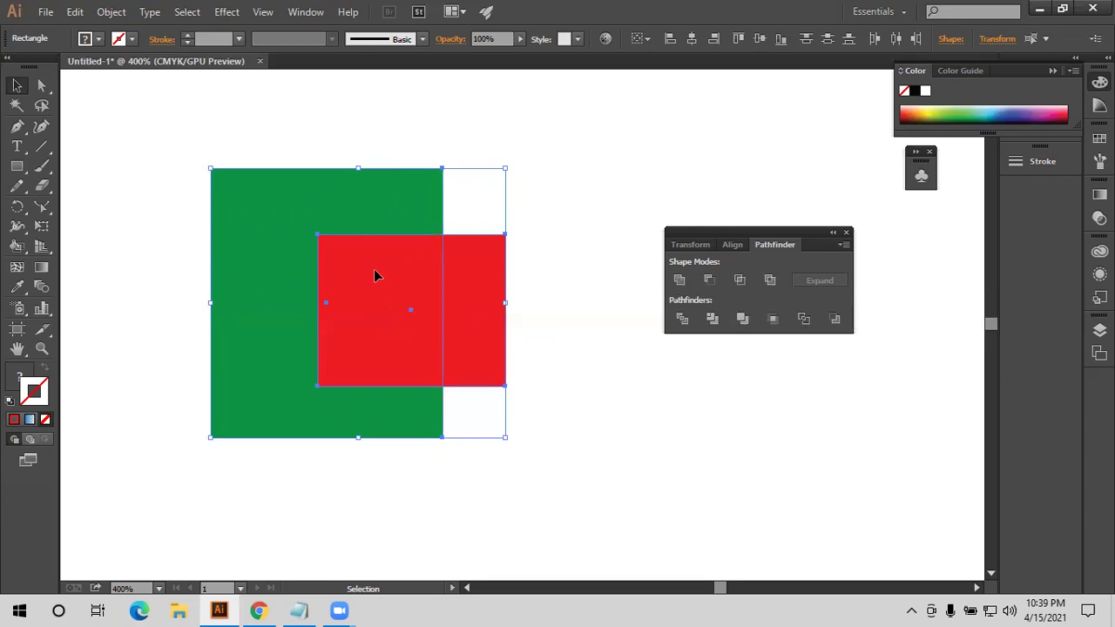
Try Pathfinder Exclude, bring green to front, try Exclude again, undoing each time
click(769, 280)
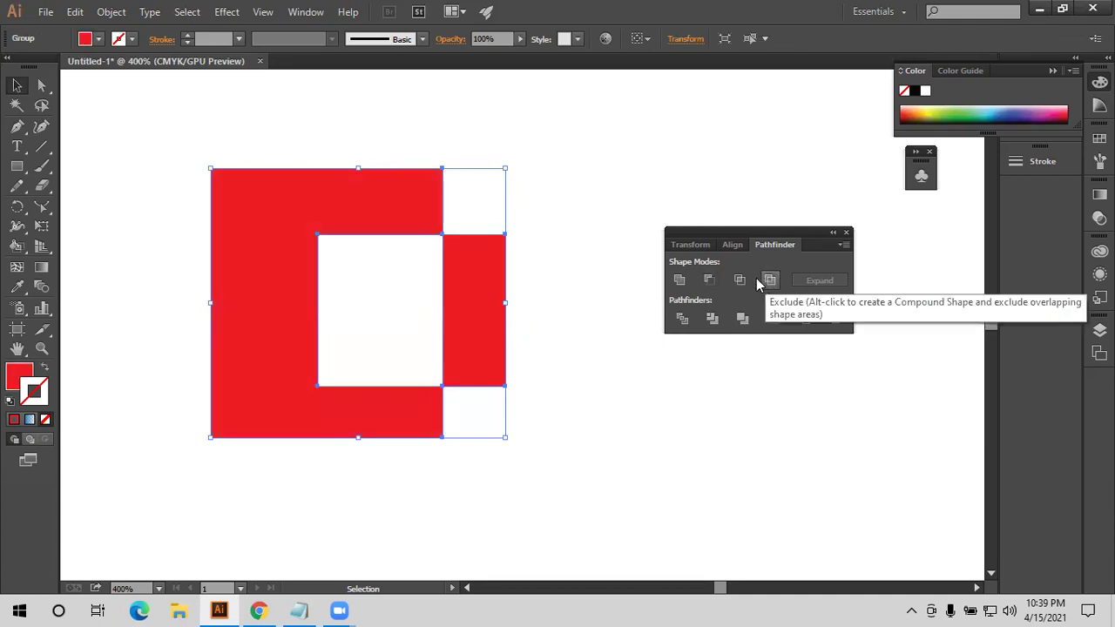
key(ctrl+z)
click(541, 273)
drag(475, 193, 349, 316)
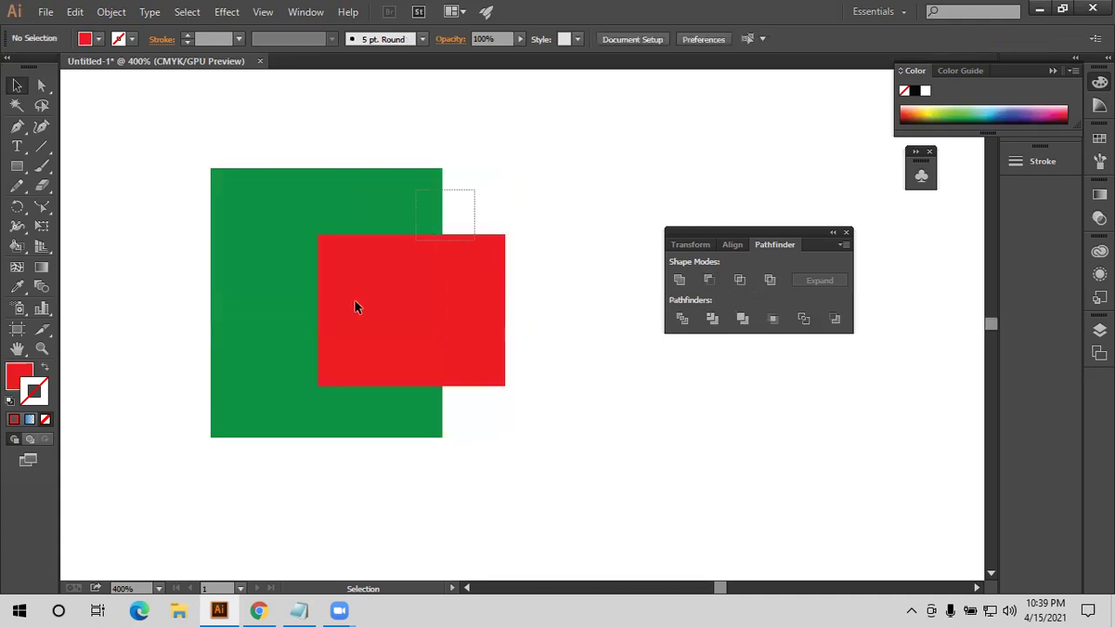
click(404, 209)
key(ctrl+shift+bracketright)
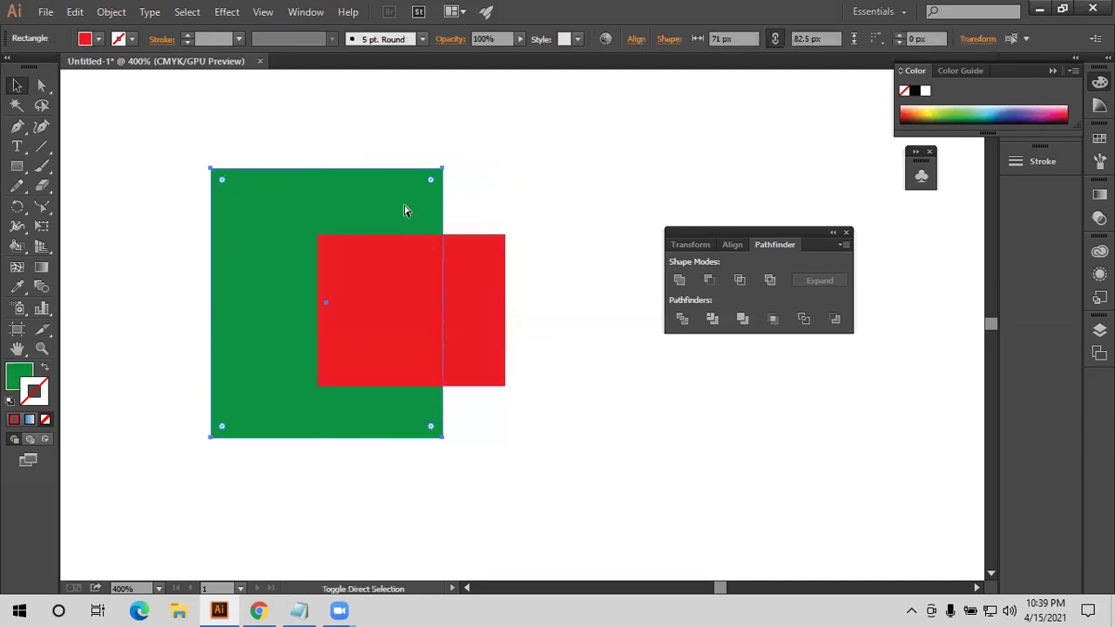
drag(553, 160, 351, 301)
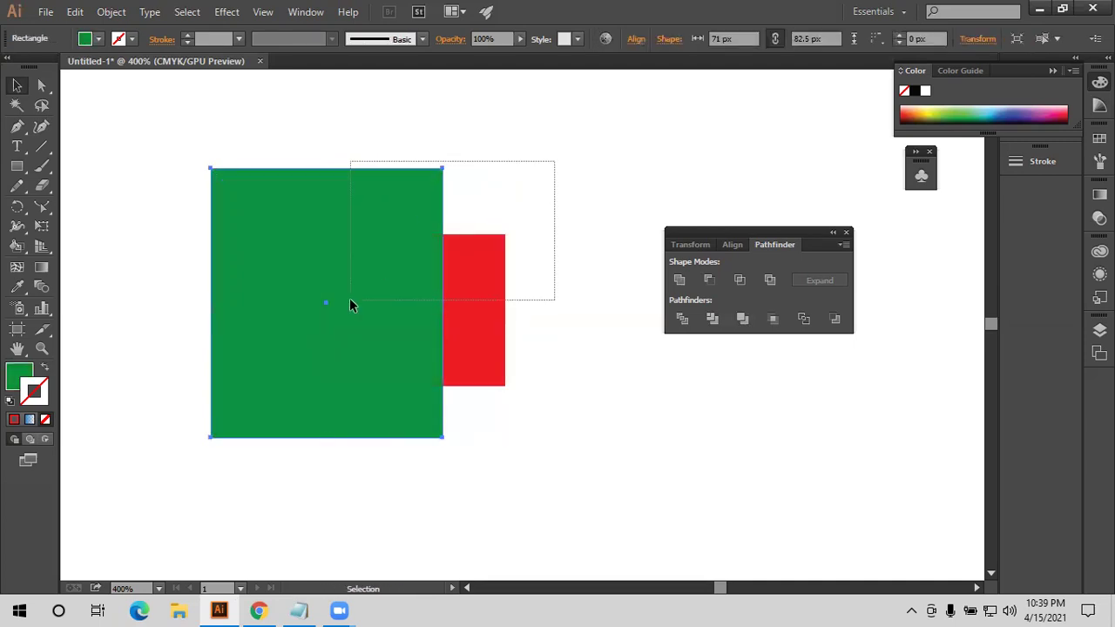
click(769, 280)
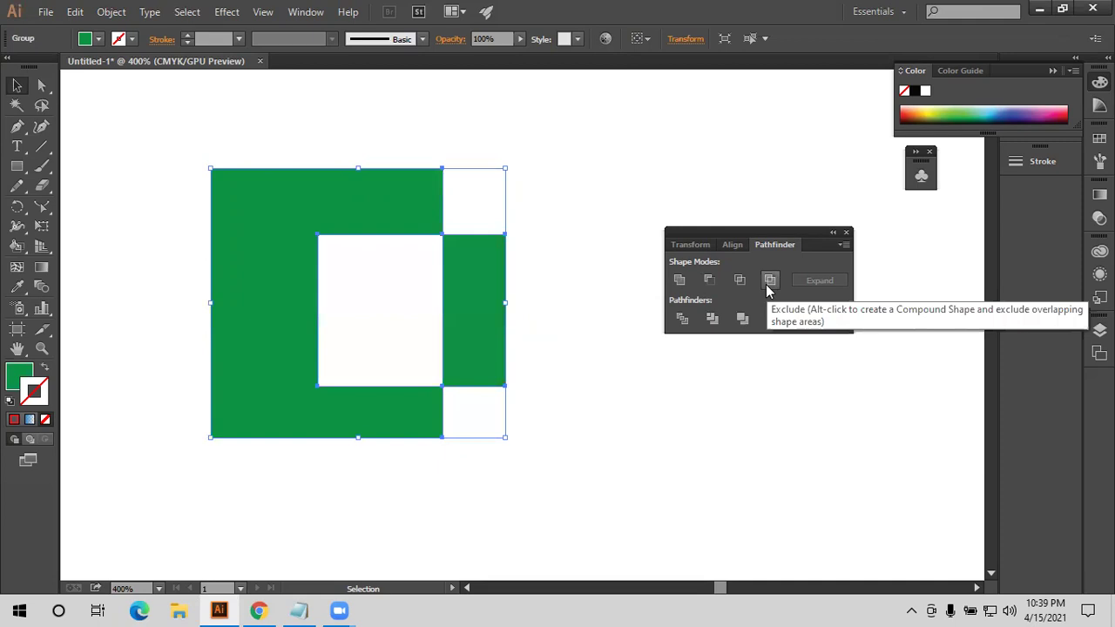
key(ctrl+z)
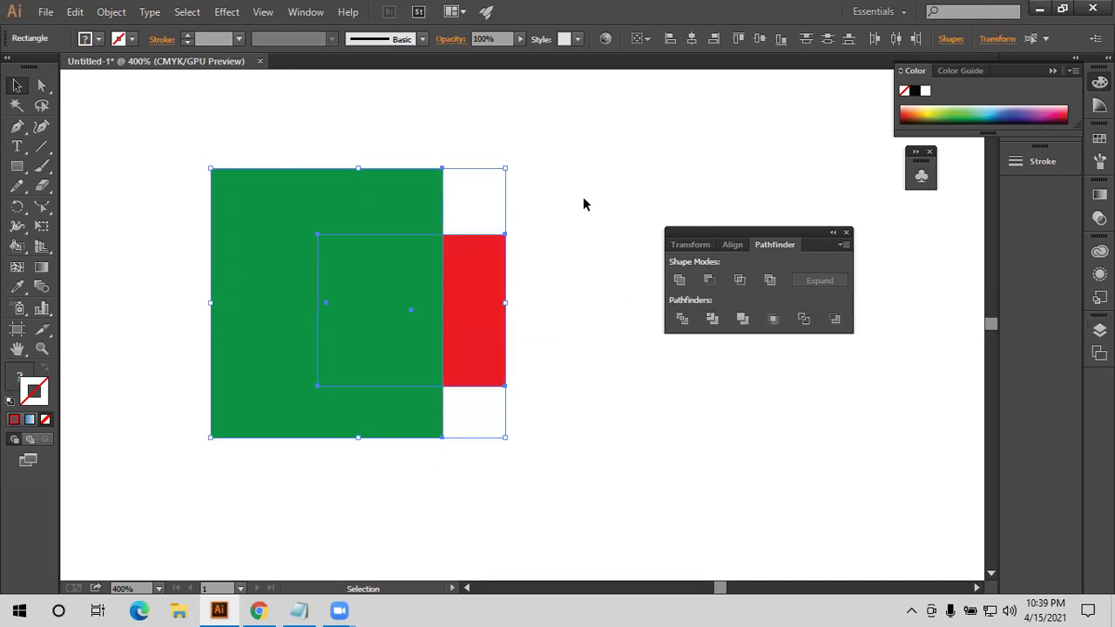
Select the red rectangle and the green square together
click(582, 197)
click(463, 275)
shift+click(365, 313)
Apply Pathfinder Divide, ungroup the result, and pull the middle piece out
click(682, 320)
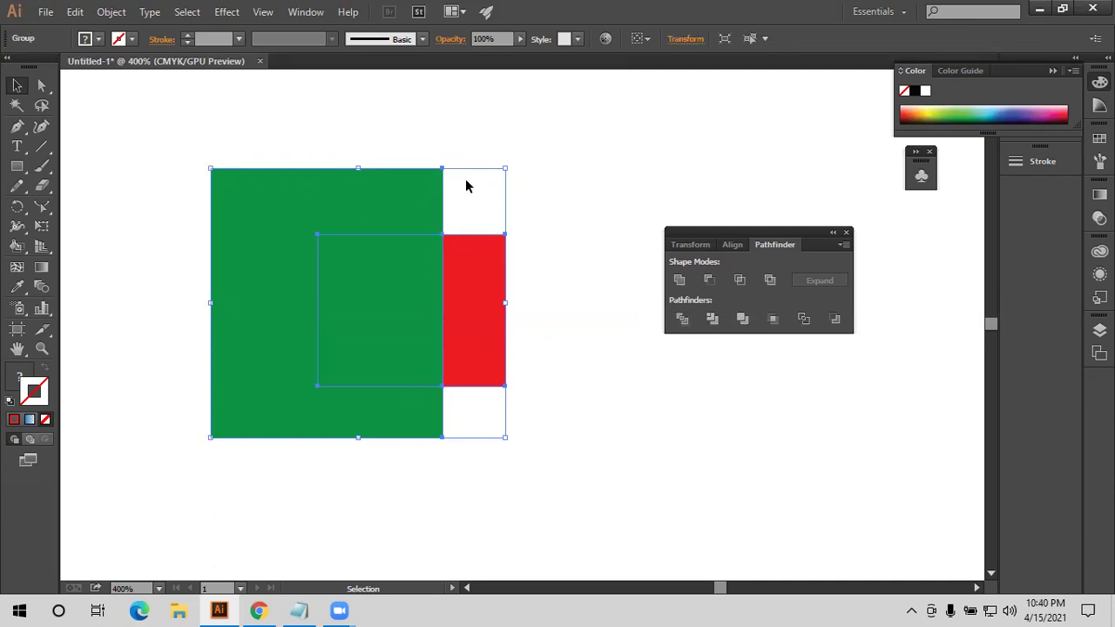
click(536, 183)
click(401, 202)
drag(435, 196, 461, 156)
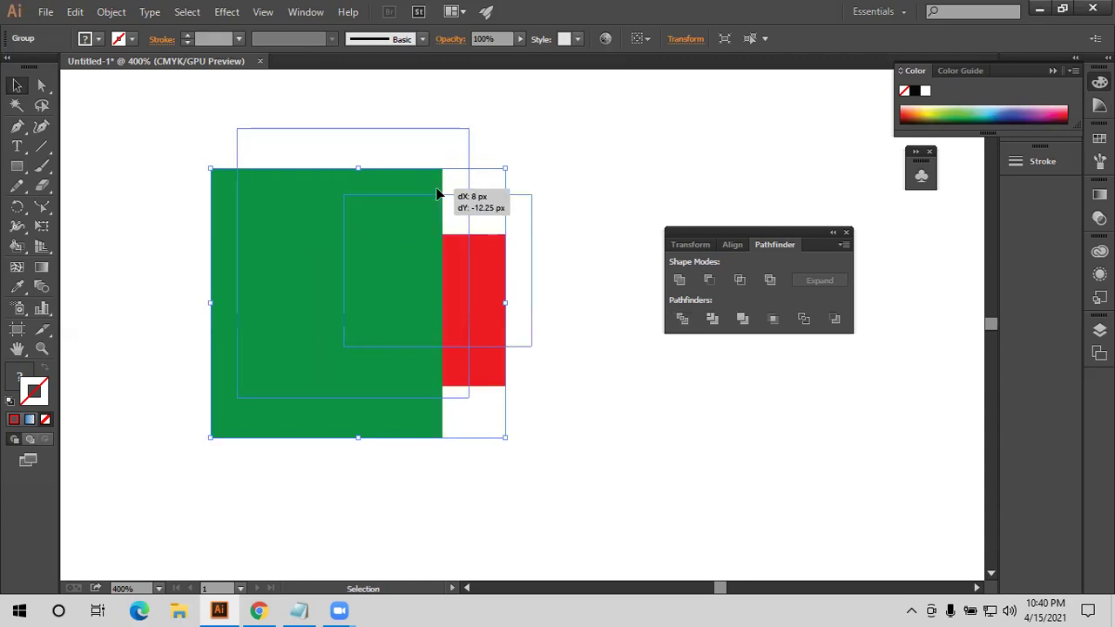
right_click(424, 224)
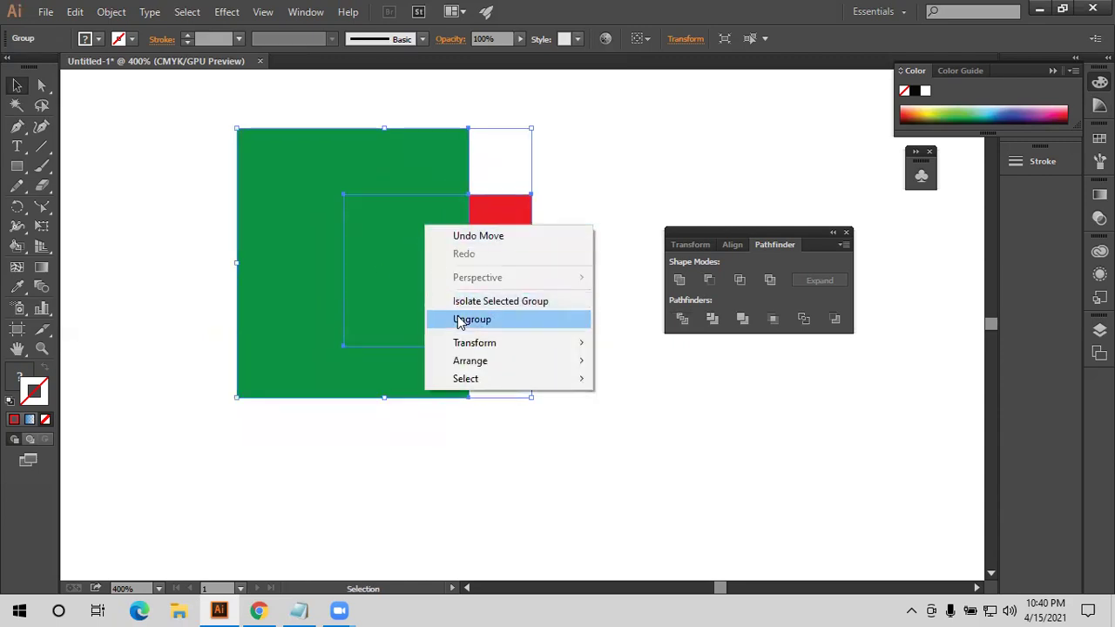
click(460, 321)
click(559, 192)
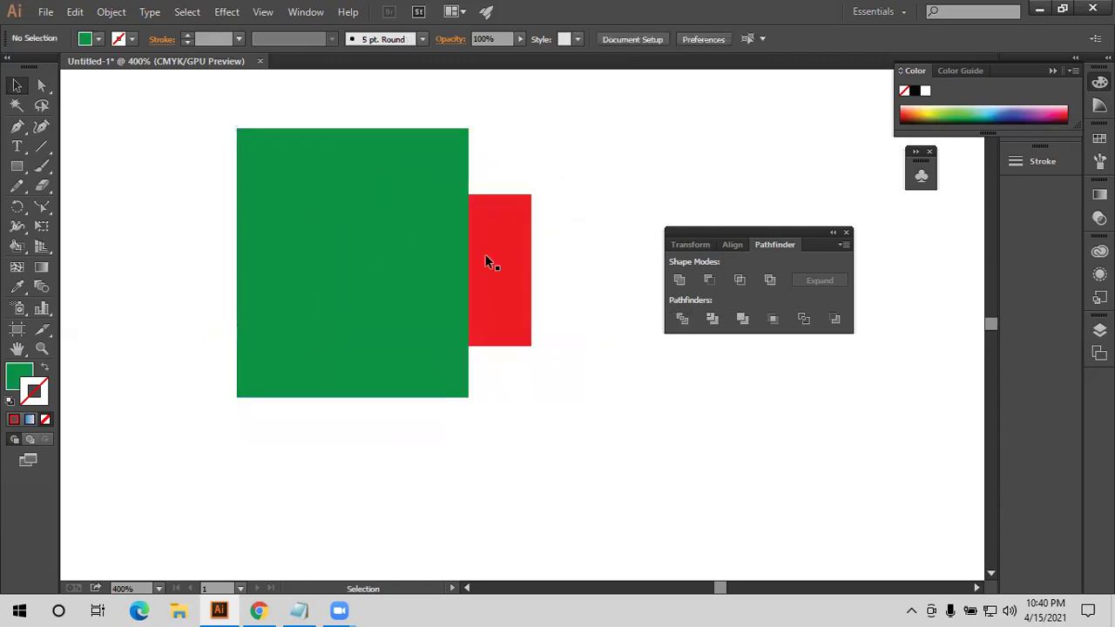
drag(417, 254, 541, 442)
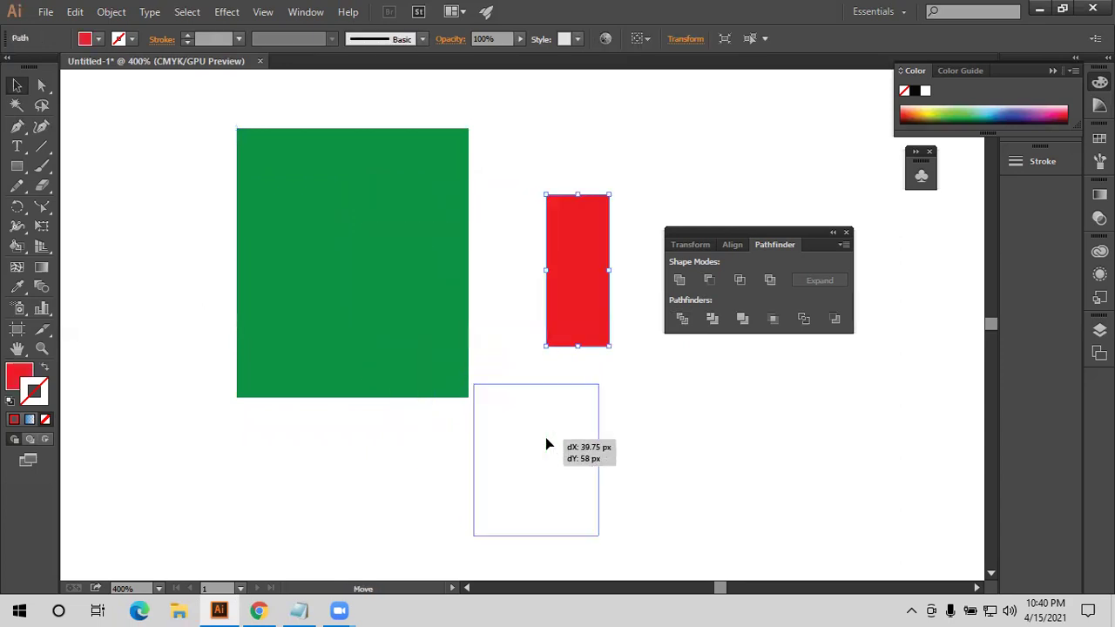
Undo the piece moves, ungroup and Divide to get the separate rectangles back
key(a)
key(ctrl+z)
key(ctrl+z)
key(ctrl+z)
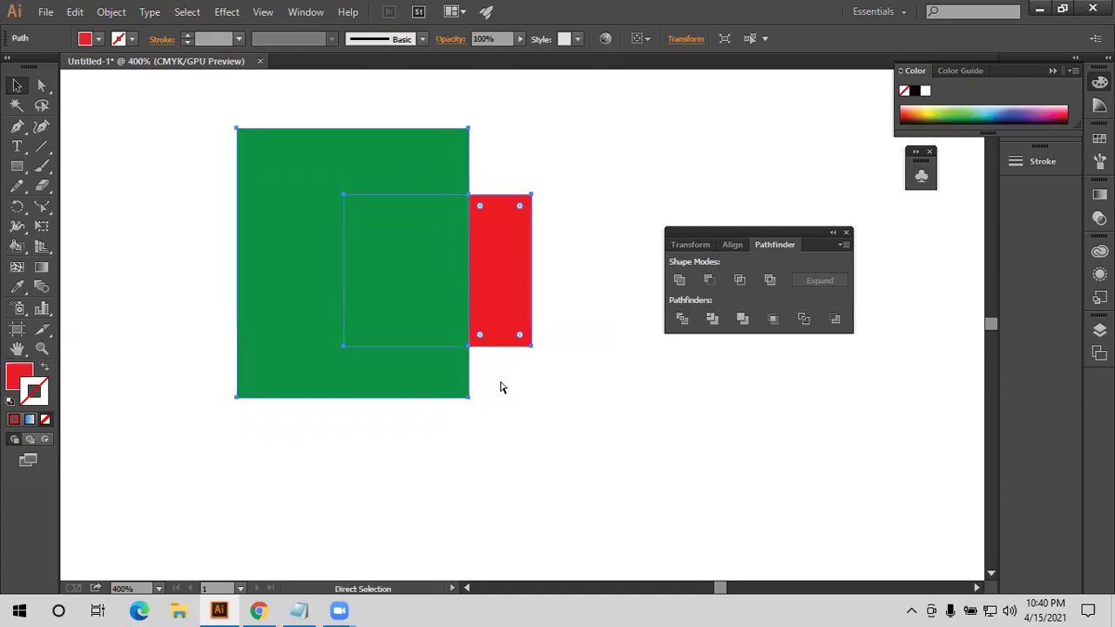
key(ctrl+z)
key(v)
click(547, 343)
click(509, 298)
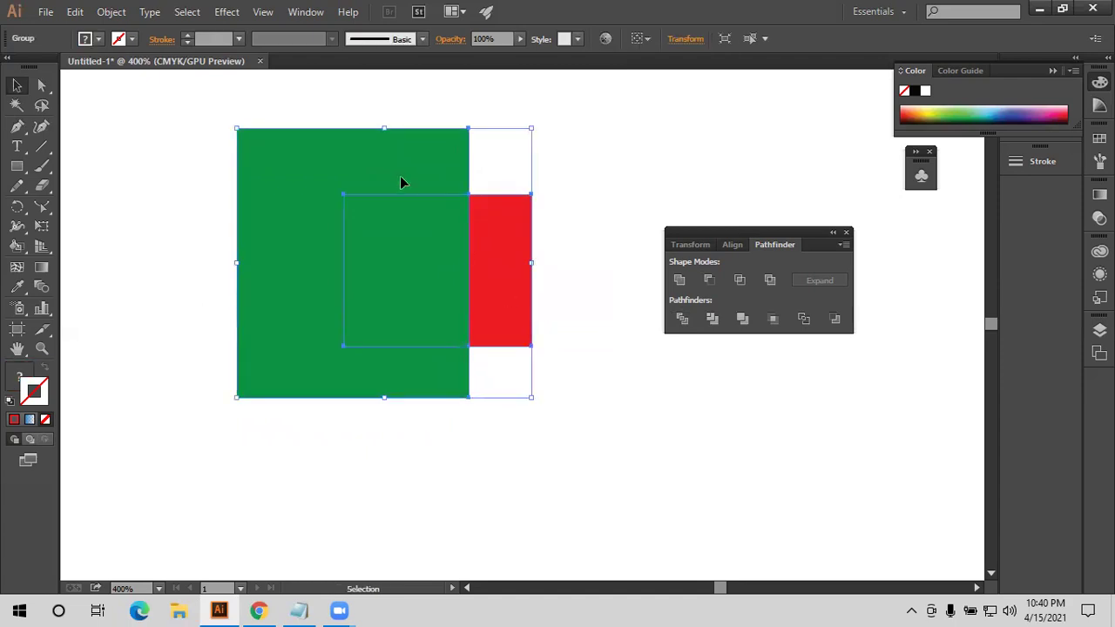
key(a)
key(ctrl+z)
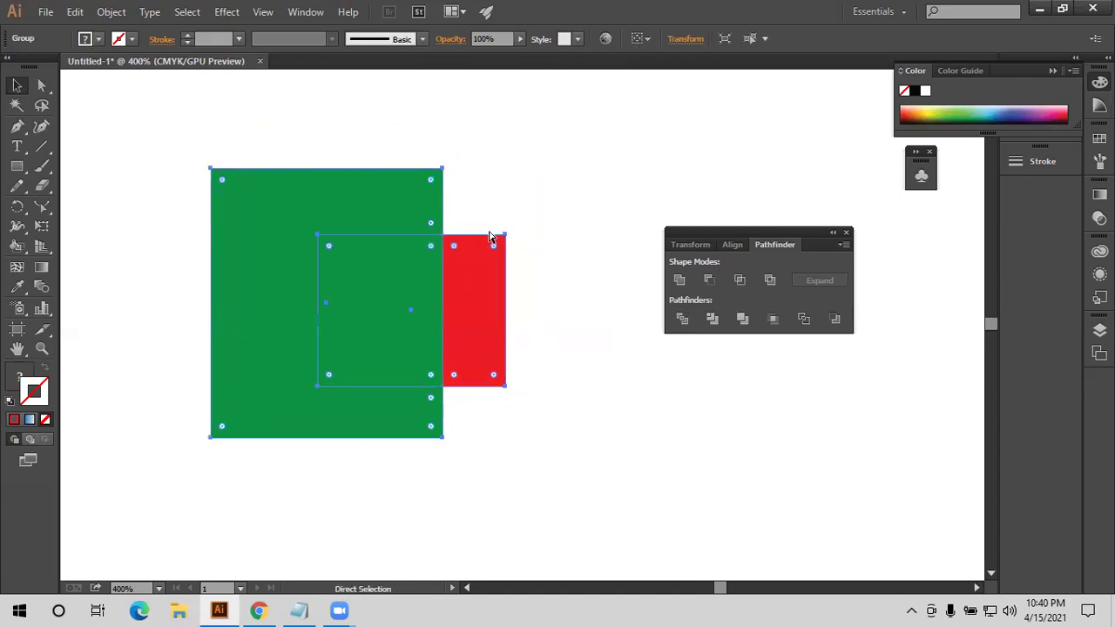
Bring the red rectangle in front of green, nudge it, and select both
click(490, 236)
key(ctrl+shift+bracketright)
key(v)
drag(485, 180, 382, 327)
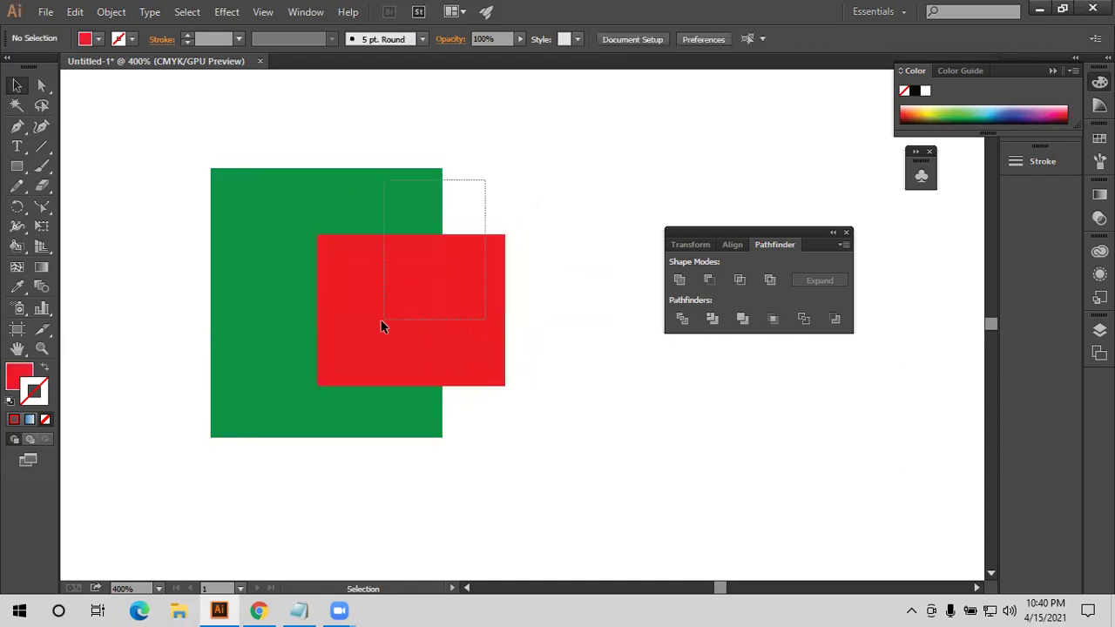
click(538, 259)
drag(458, 312, 467, 305)
drag(478, 164, 363, 344)
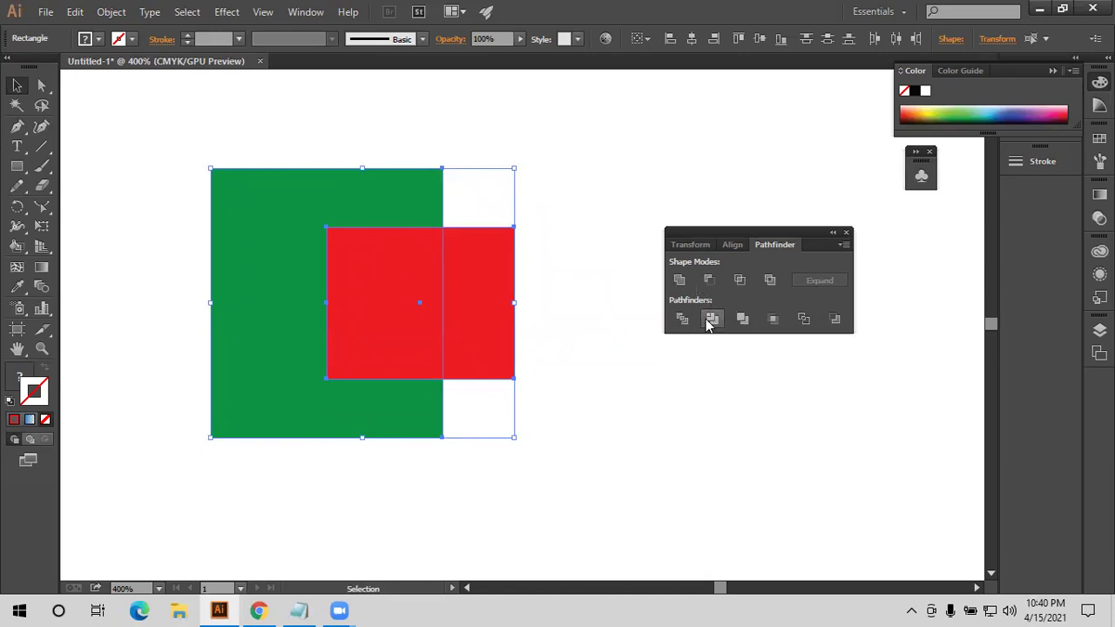
Apply Pathfinder Trim, ungroup and move the red square to inspect, then undo back
click(710, 319)
click(513, 261)
drag(466, 275, 559, 230)
right_click(558, 230)
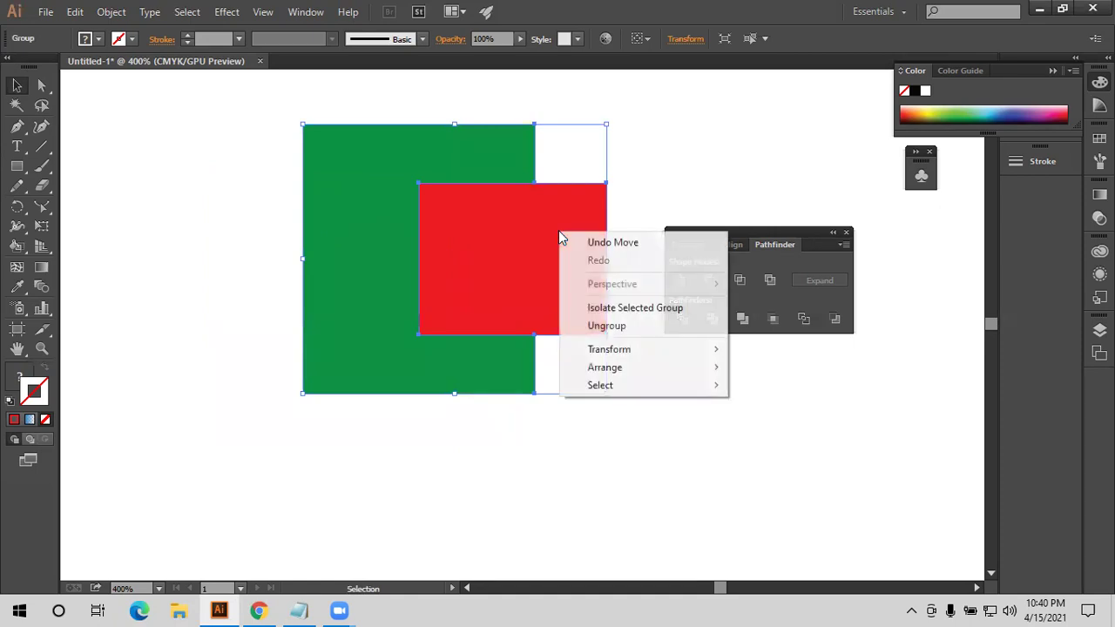
click(612, 326)
click(619, 236)
drag(559, 287, 526, 452)
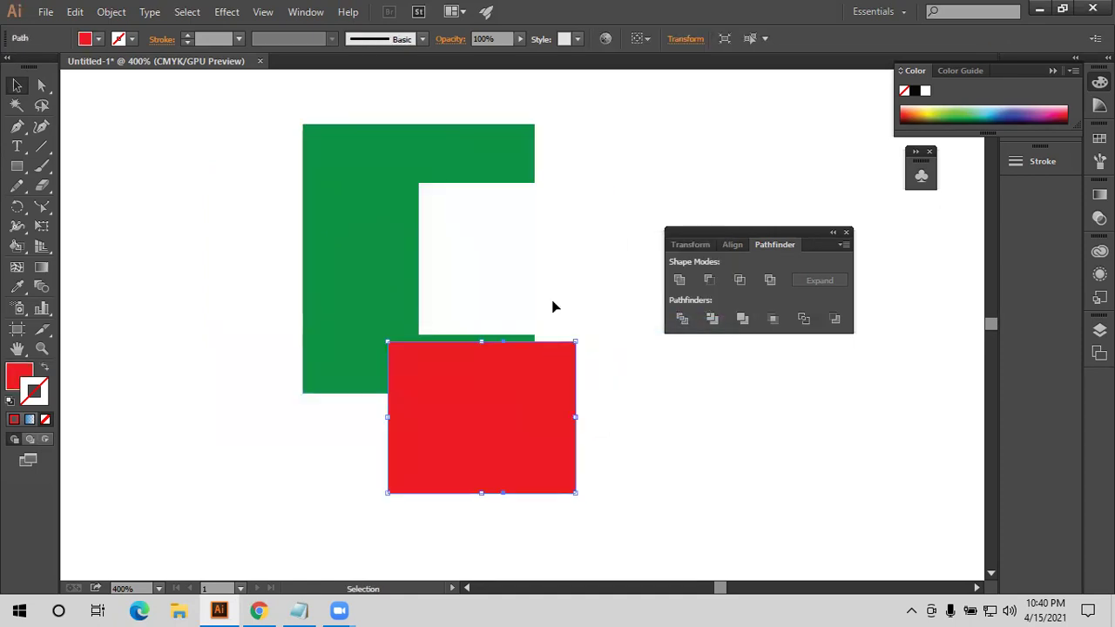
key(ctrl+z)
key(ctrl+z)
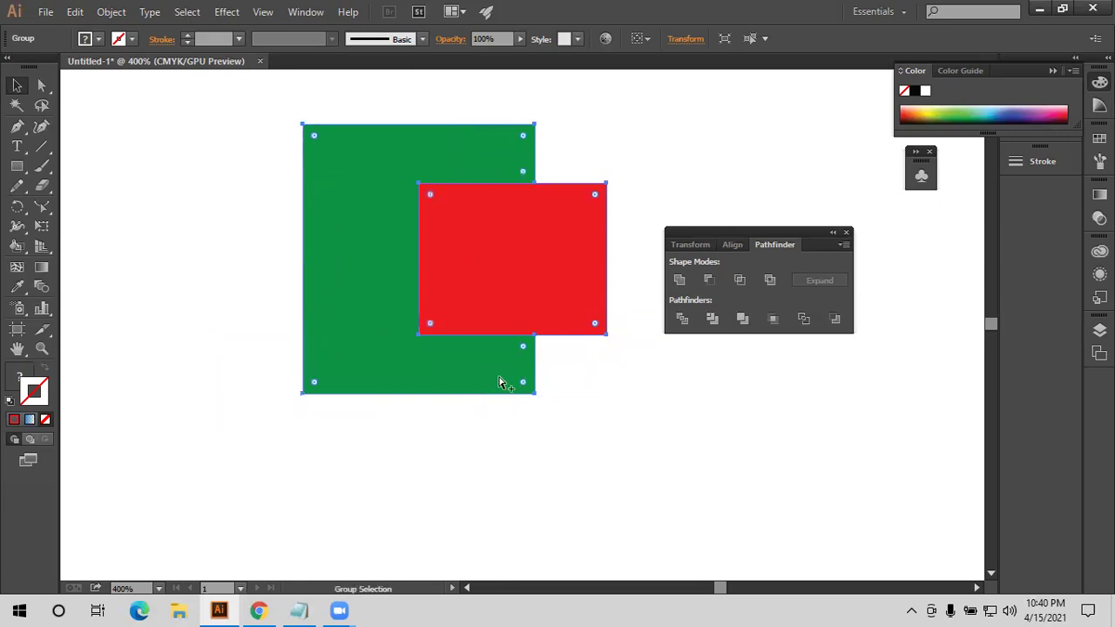
key(ctrl+z)
key(ctrl+z)
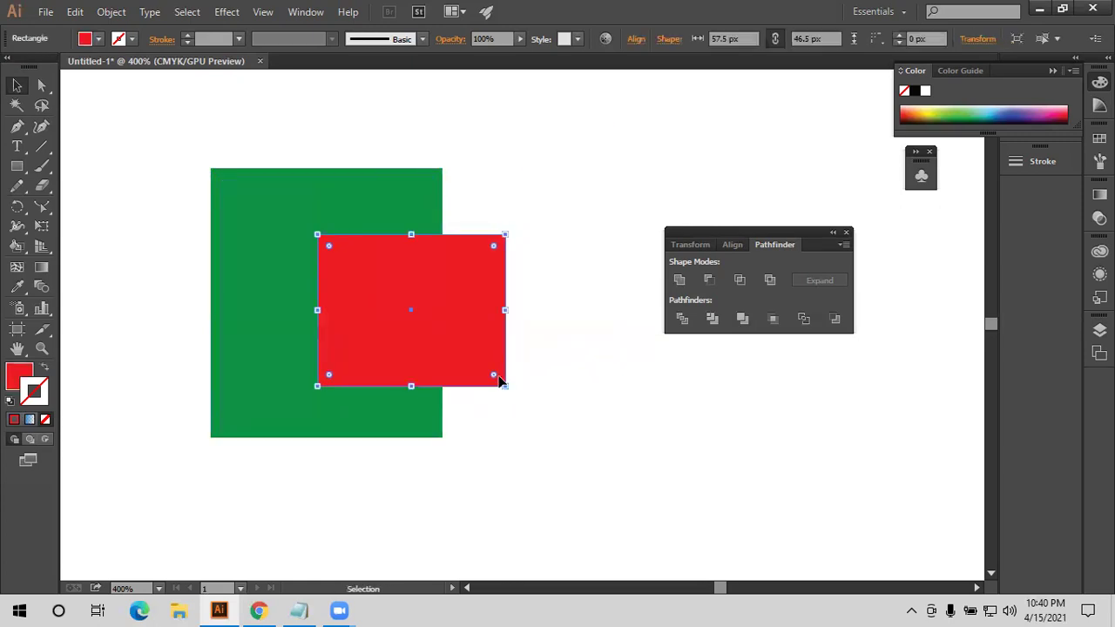
Copy the red rectangle to the right, then delete the extra copy
click(529, 235)
mouse_move(487, 257)
mouse_down()
mouse_move(535, 267)
mouse_move(375, 199)
mouse_up()
click(375, 200)
click(502, 267)
key(Delete)
Bring green to front, Trim both shapes, ungroup and pull the red piece right
click(384, 222)
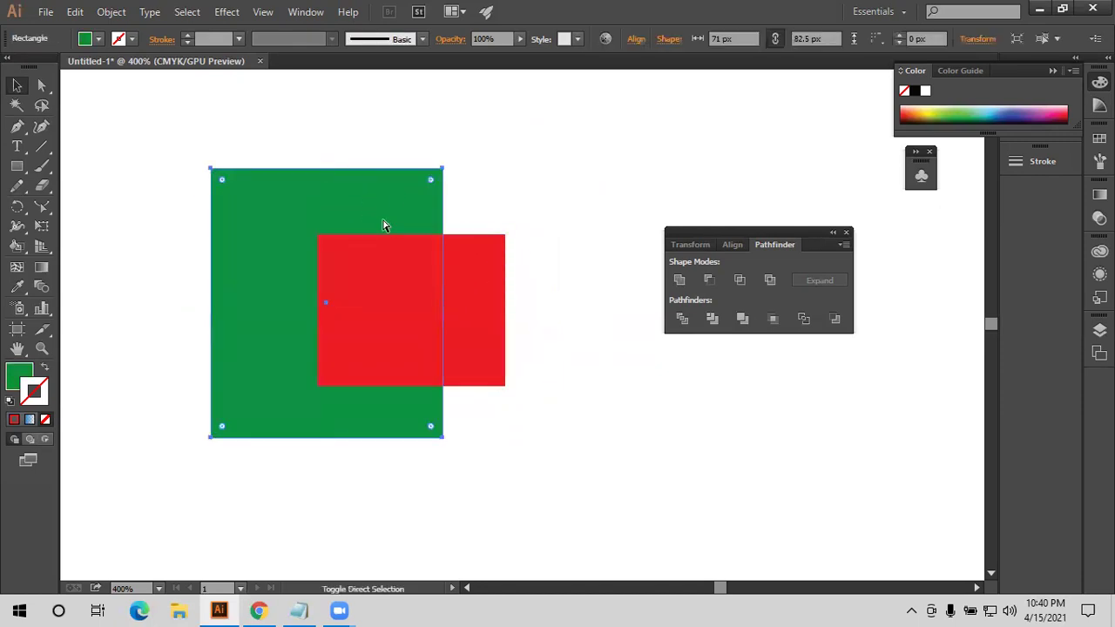
key(ctrl+shift+bracketright)
drag(277, 450, 503, 384)
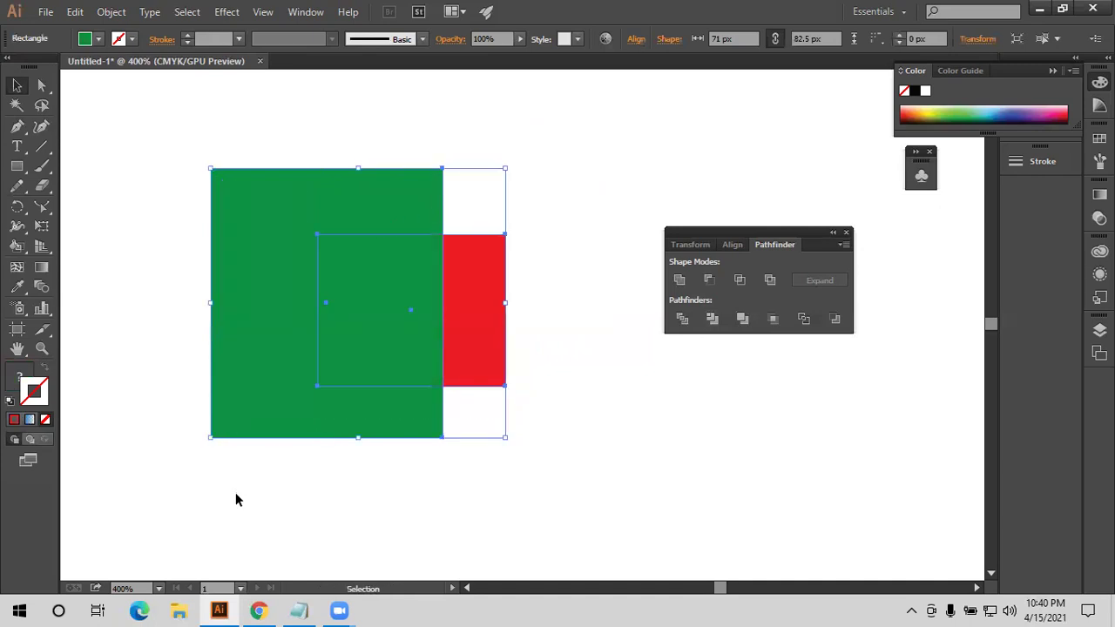
click(713, 318)
click(513, 243)
click(365, 217)
right_click(498, 331)
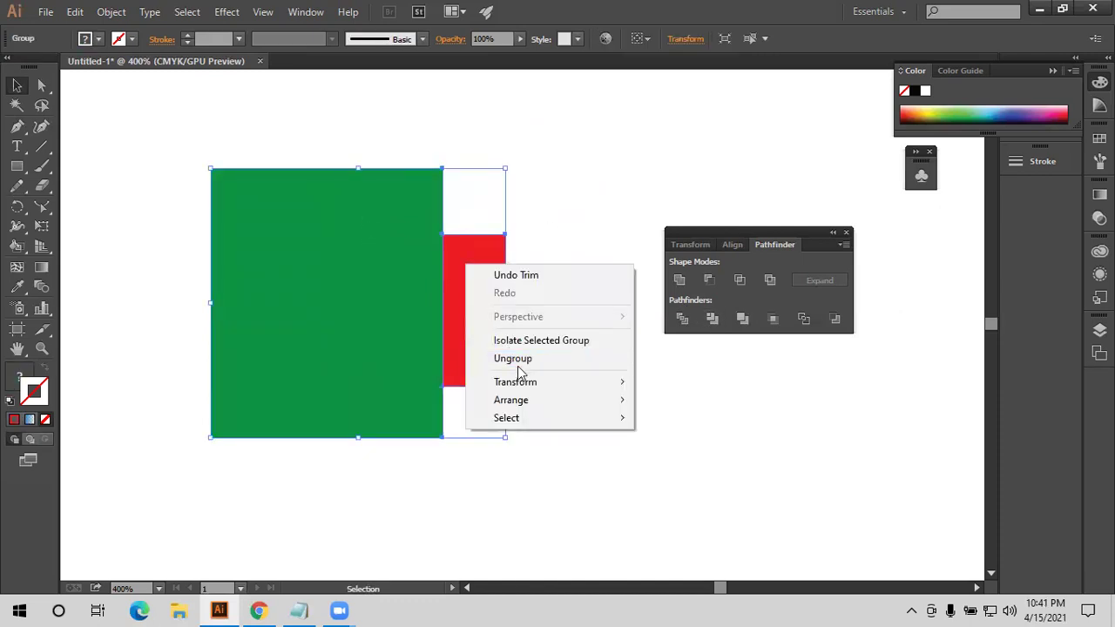
click(512, 358)
click(530, 263)
drag(487, 296, 522, 294)
Undo the trim to restore the full red rectangle, then copy it to the top-left
click(386, 252)
drag(391, 266, 322, 264)
key(a)
key(ctrl+z)
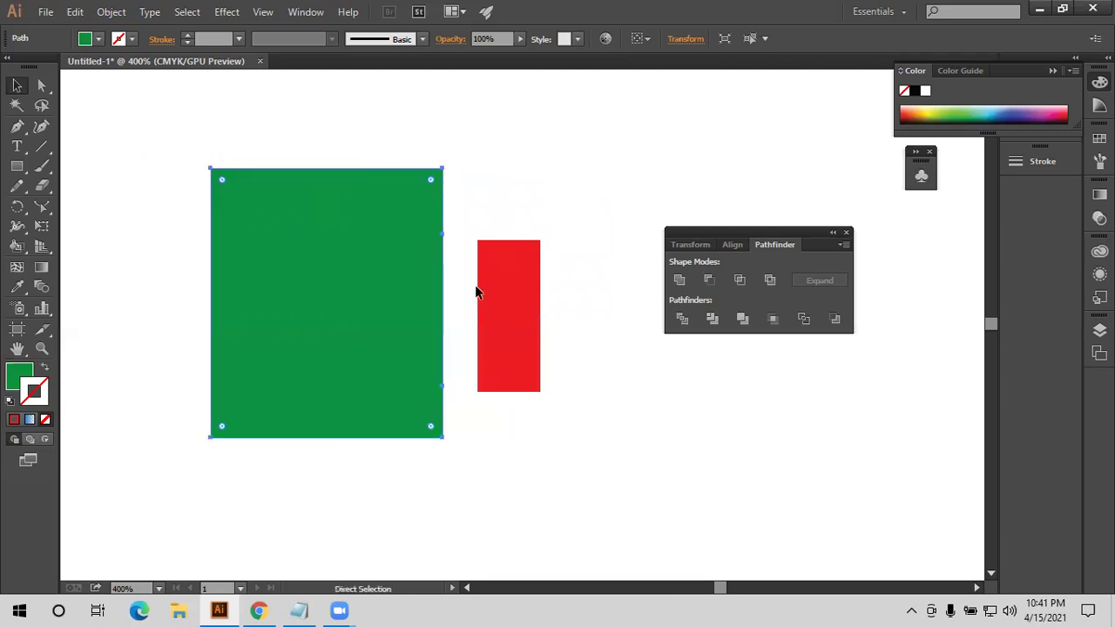
drag(512, 310, 477, 313)
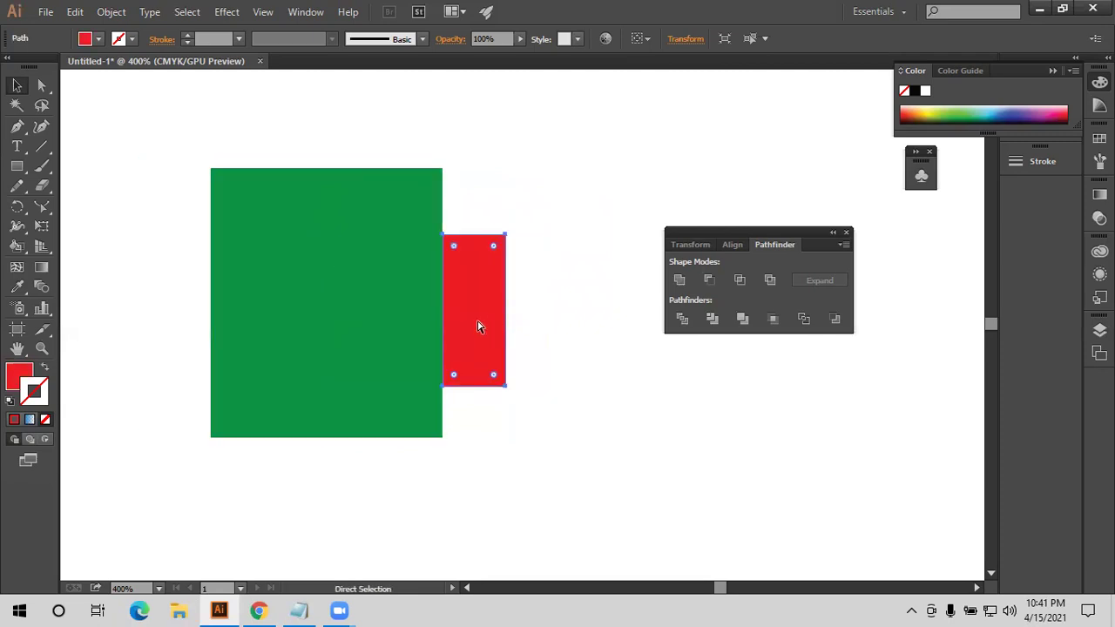
key(v)
click(479, 324)
key(ctrl+shift+bracketright)
mouse_move(490, 302)
alt+mouse_down()
mouse_move(247, 173)
mouse_move(270, 385)
alt+mouse_up()
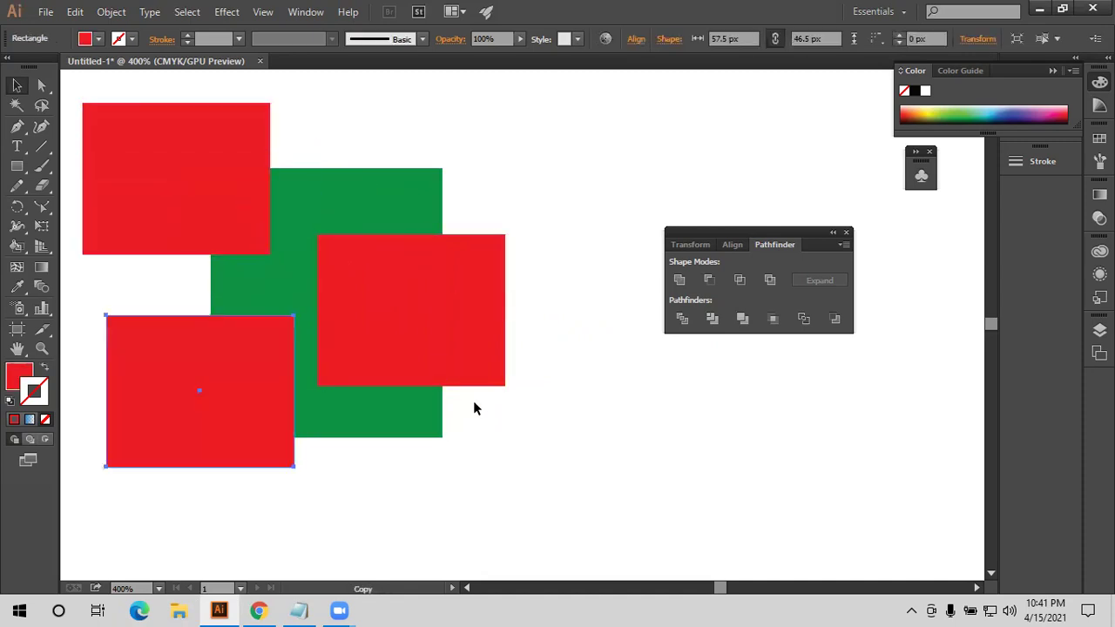
drag(529, 411, 81, 98)
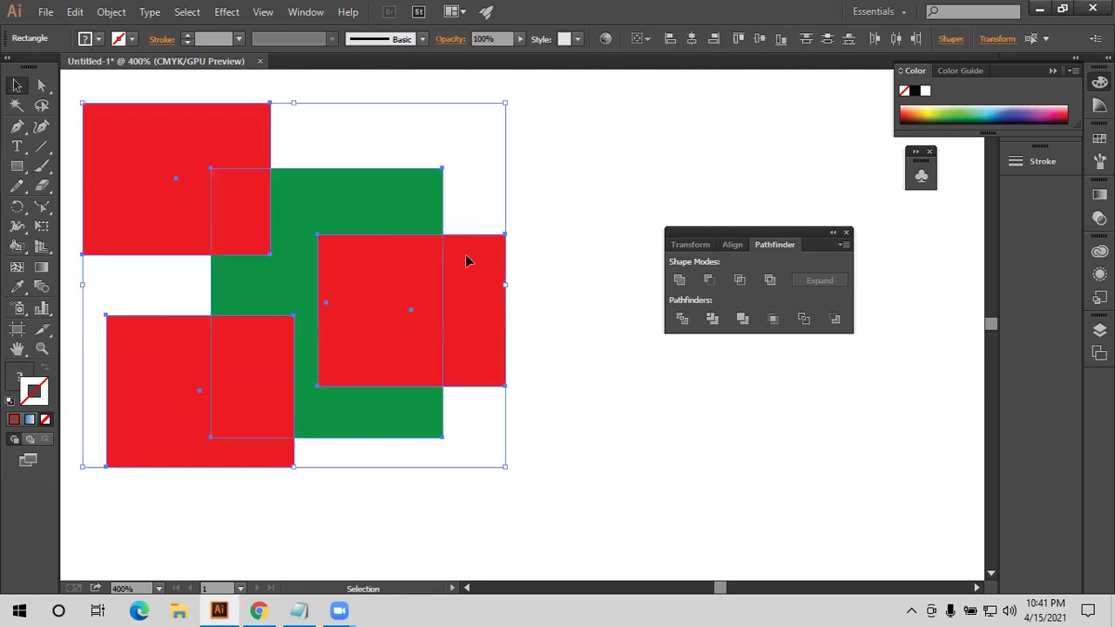
click(711, 319)
click(566, 284)
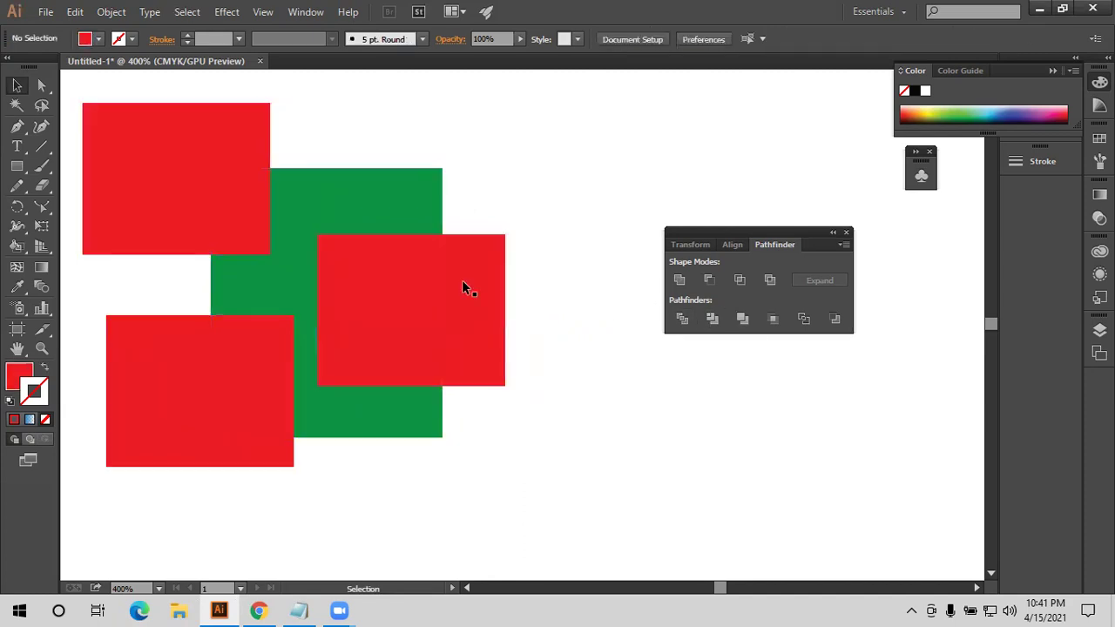
right_click(435, 354)
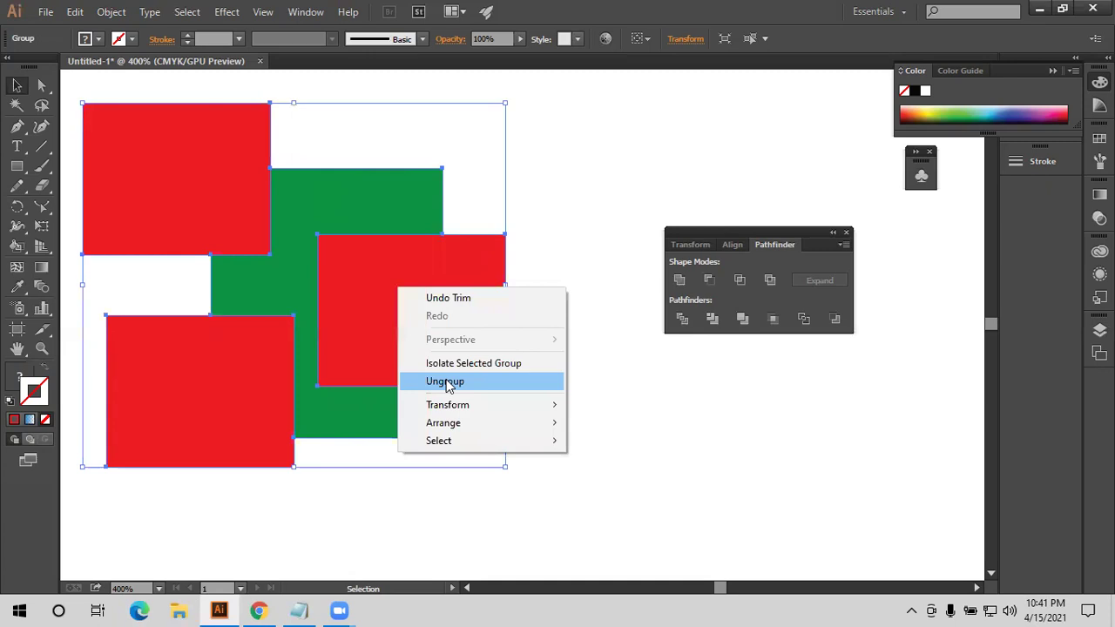
click(448, 381)
click(515, 391)
drag(500, 381, 586, 472)
drag(186, 416, 124, 454)
drag(216, 187, 170, 176)
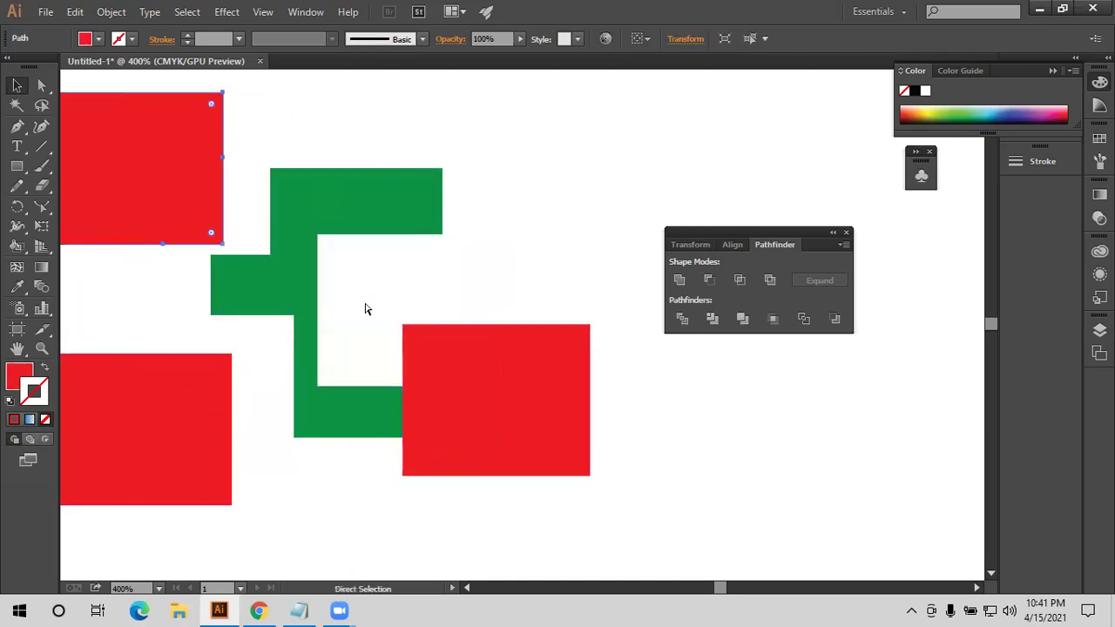
key(ctrl+z)
key(ctrl+z)
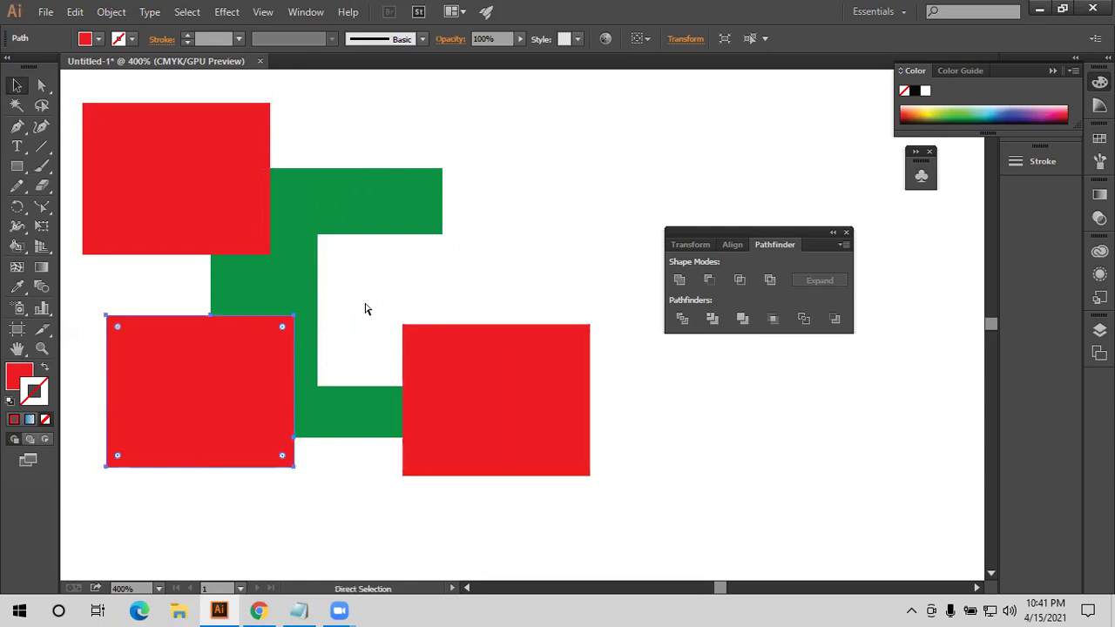
key(ctrl+z)
key(ctrl+a)
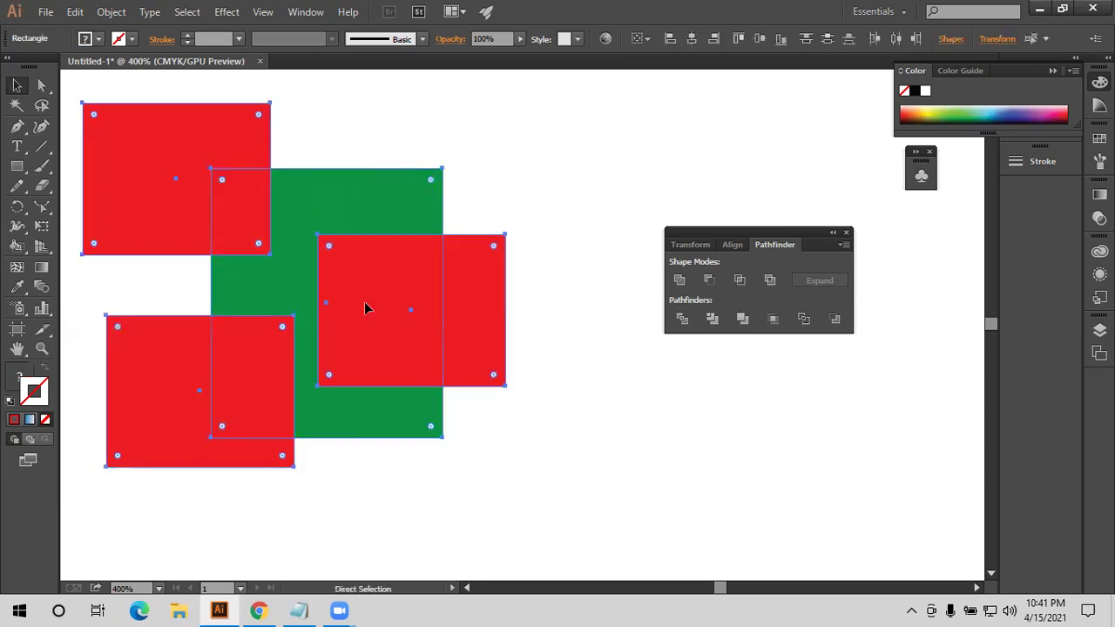
click(424, 172)
drag(524, 99, 112, 331)
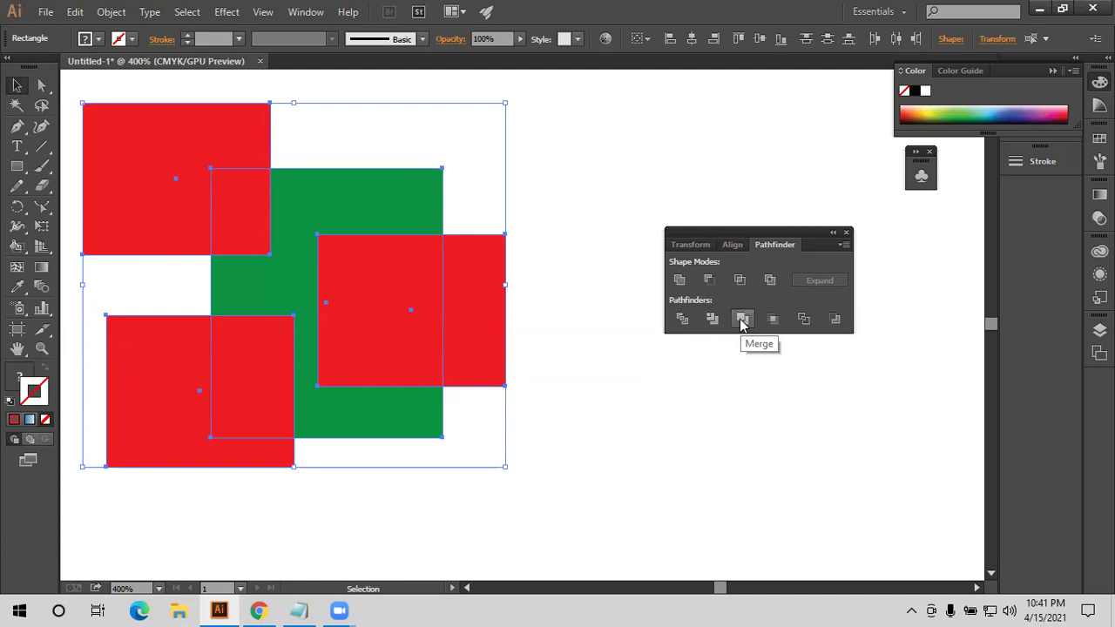
drag(555, 371, 99, 155)
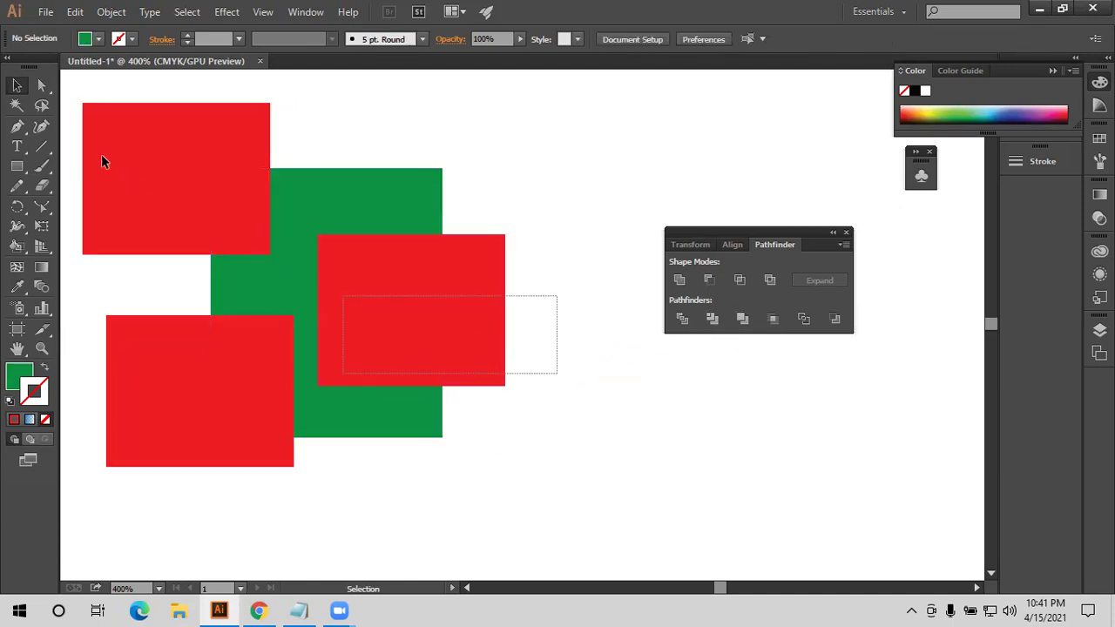
click(744, 320)
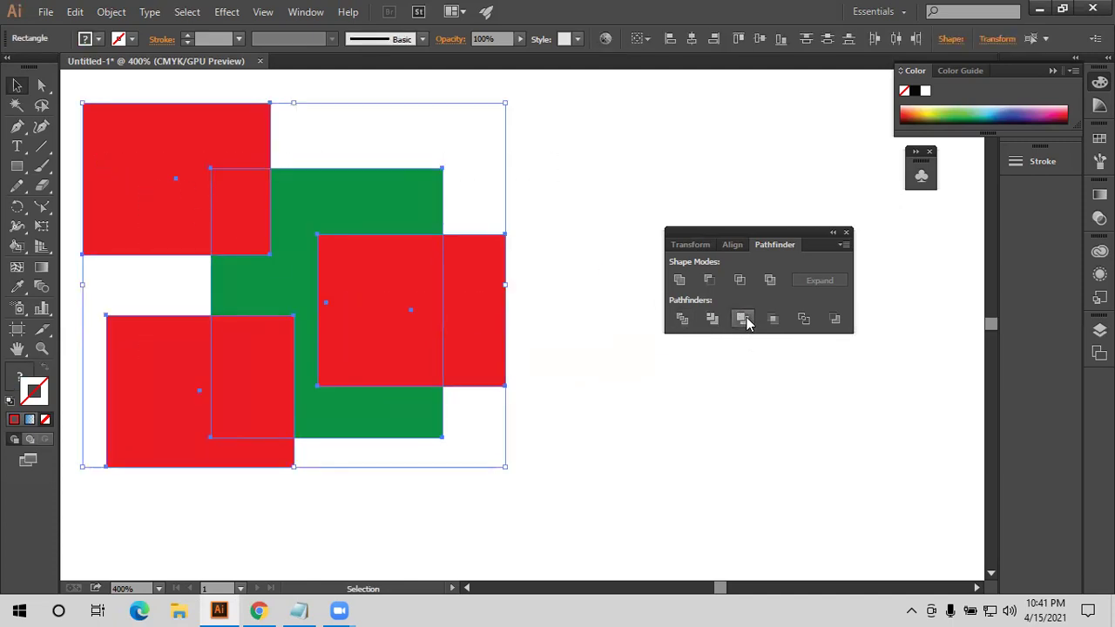
right_click(465, 304)
click(523, 394)
click(428, 314)
drag(427, 313, 606, 247)
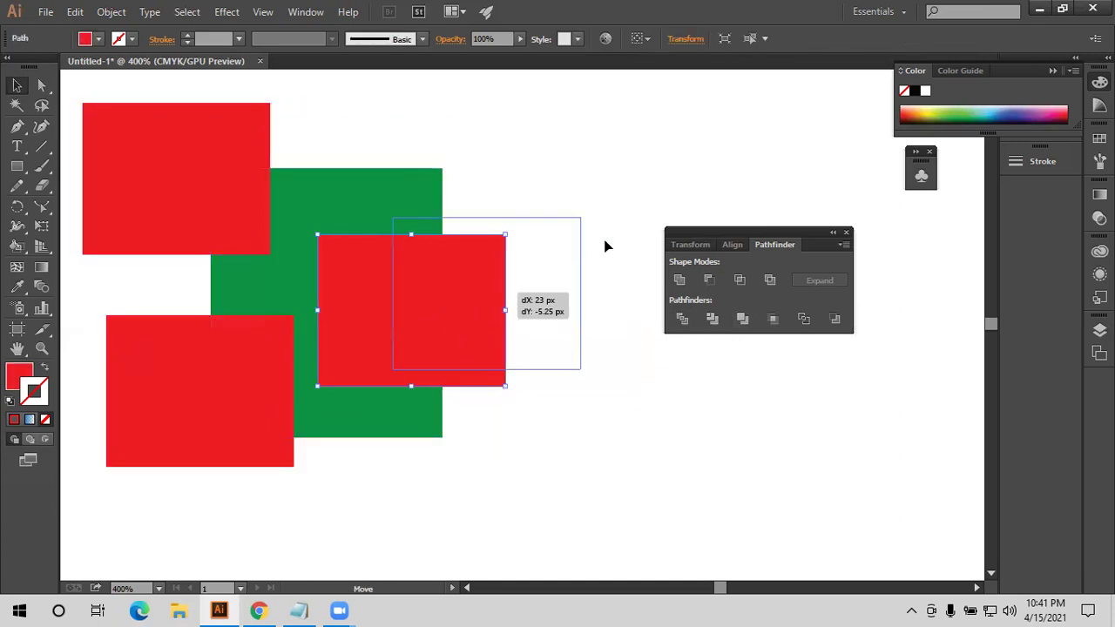
mouse_move(288, 320)
mouse_down()
mouse_move(198, 329)
mouse_move(181, 343)
mouse_up()
drag(224, 132, 202, 119)
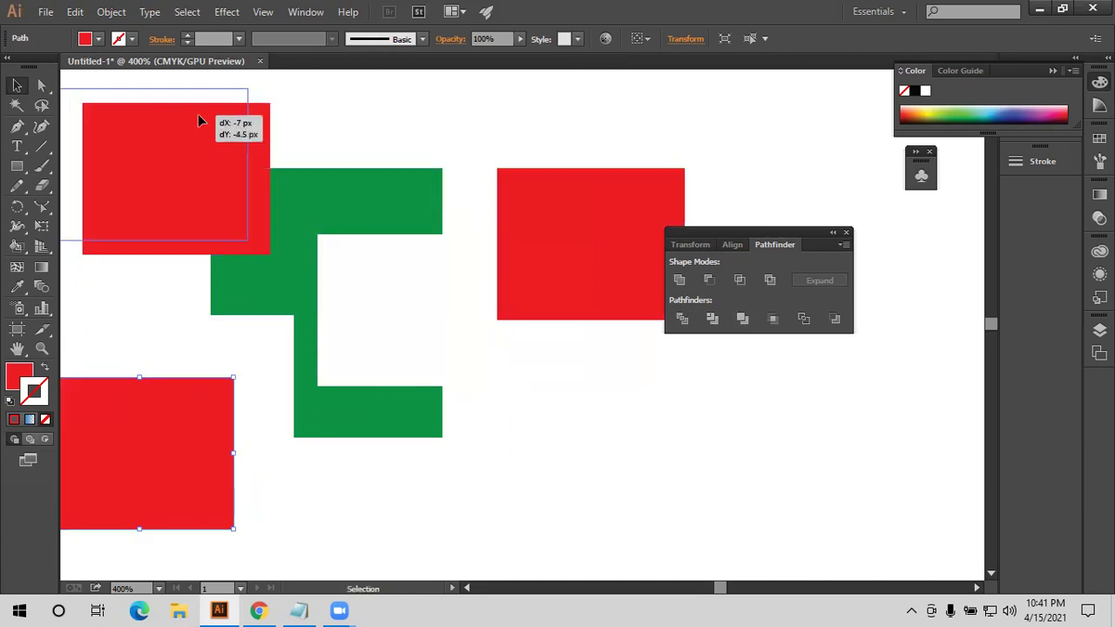
scroll(261, 348, down, 1)
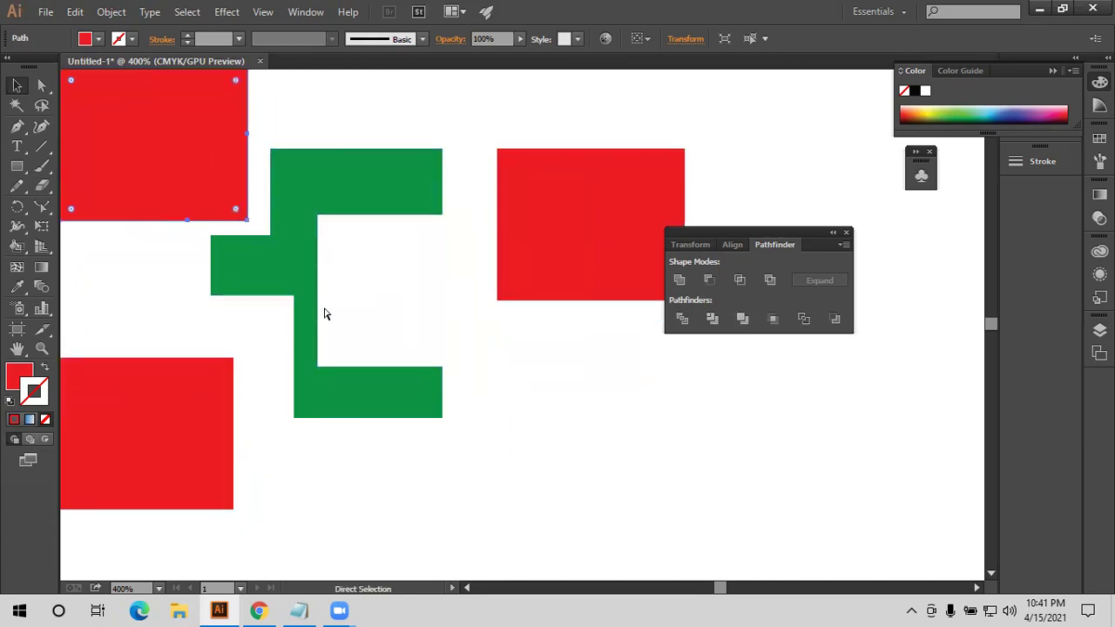
key(ctrl+z)
key(ctrl+z)
key(ctrl+z)
key(ctrl+z)
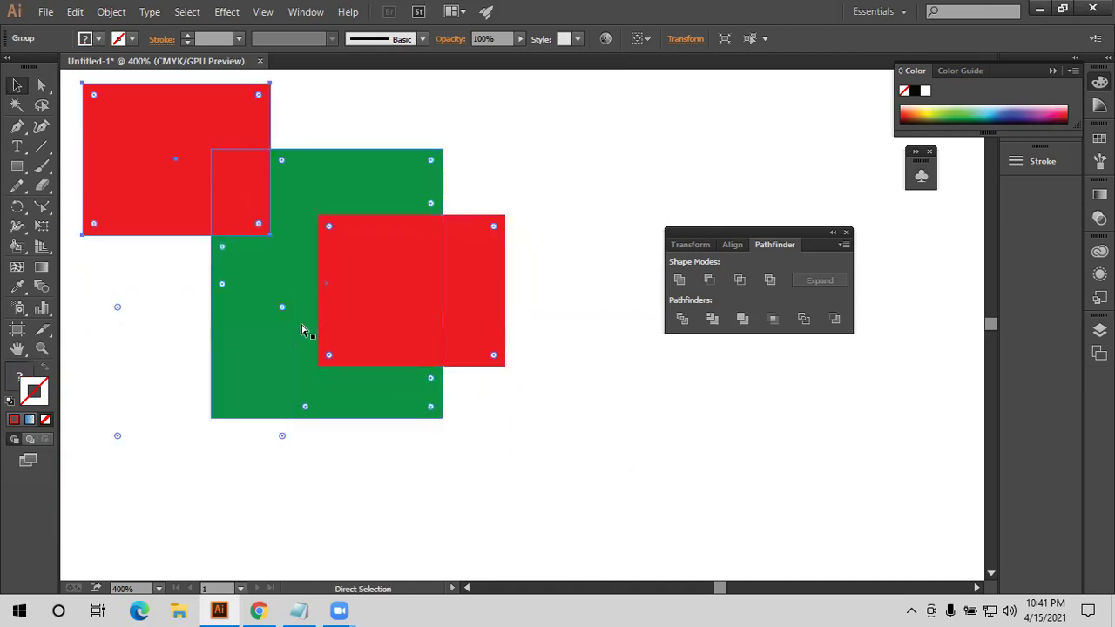
key(ctrl+z)
drag(556, 171, 329, 362)
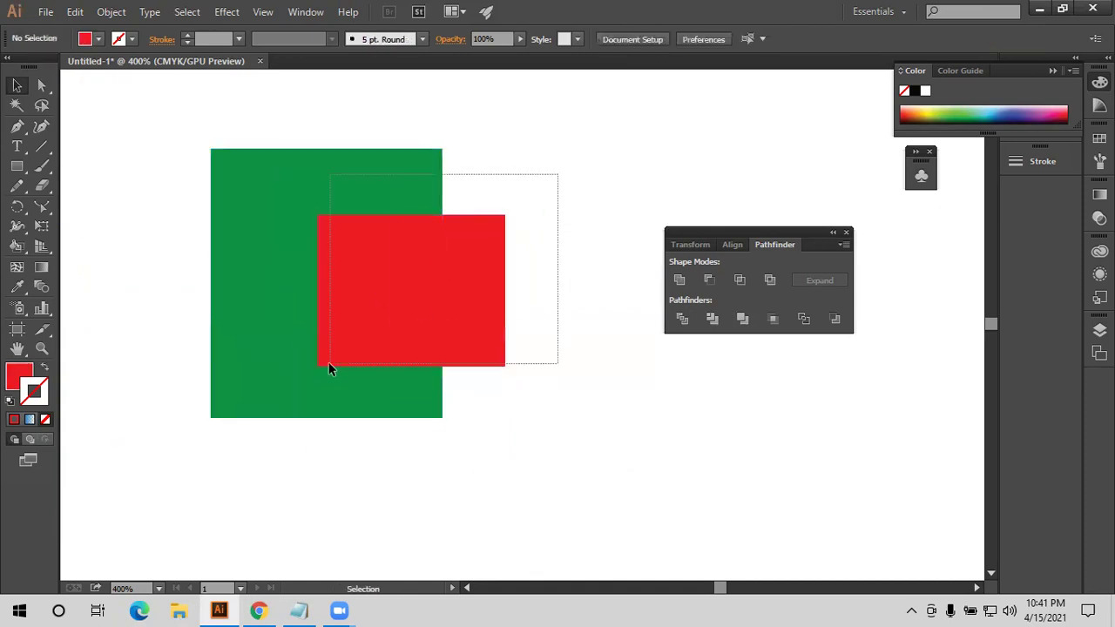
click(773, 318)
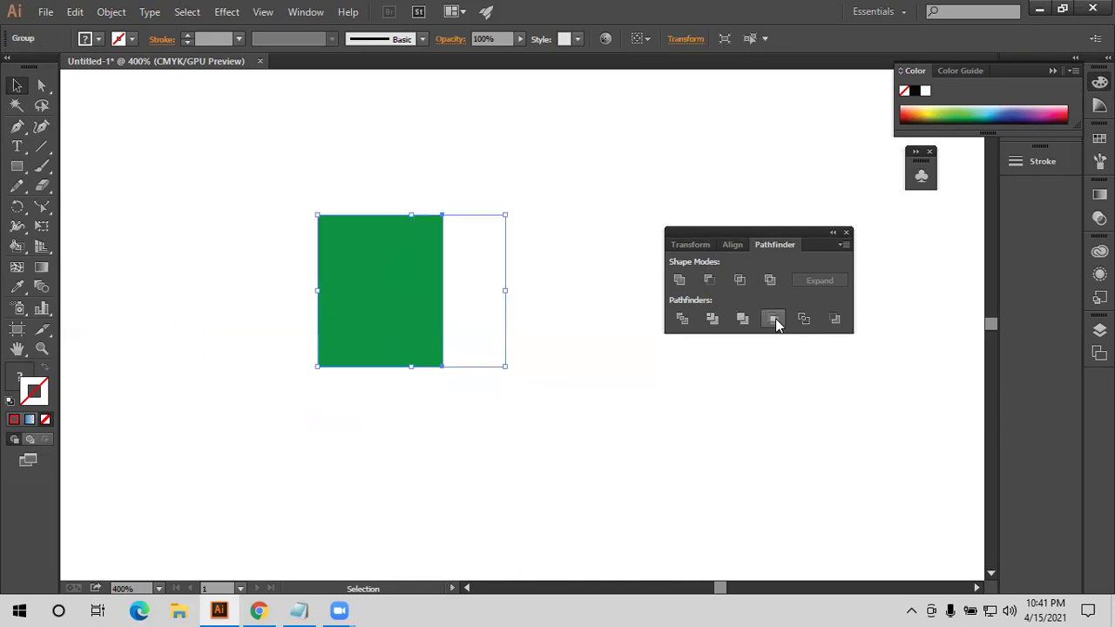
key(ctrl+z)
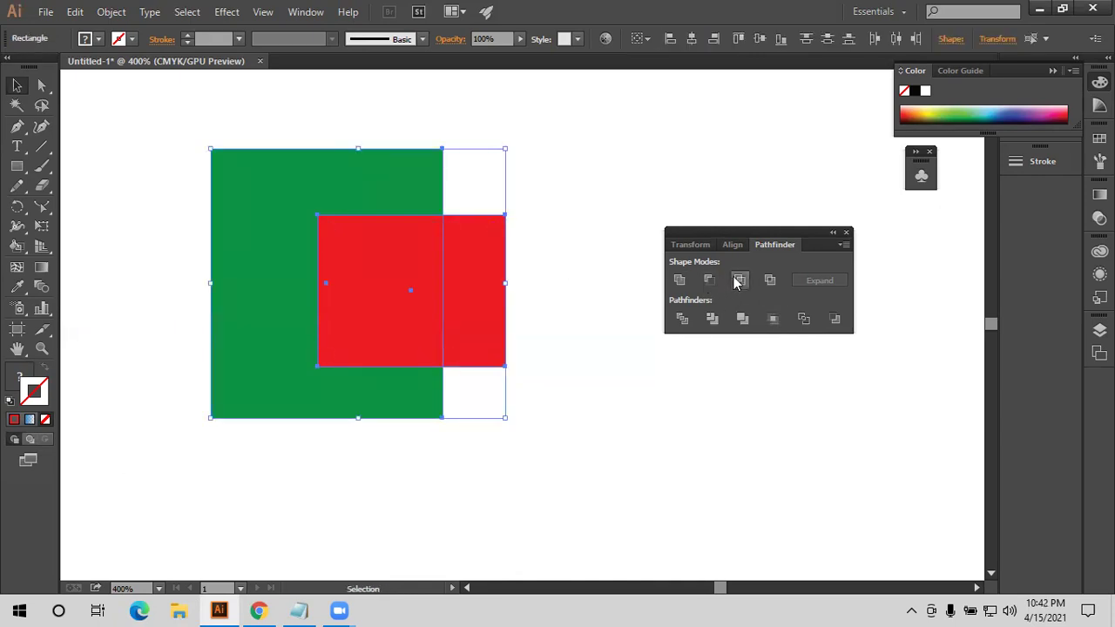
click(772, 319)
key(ctrl+z)
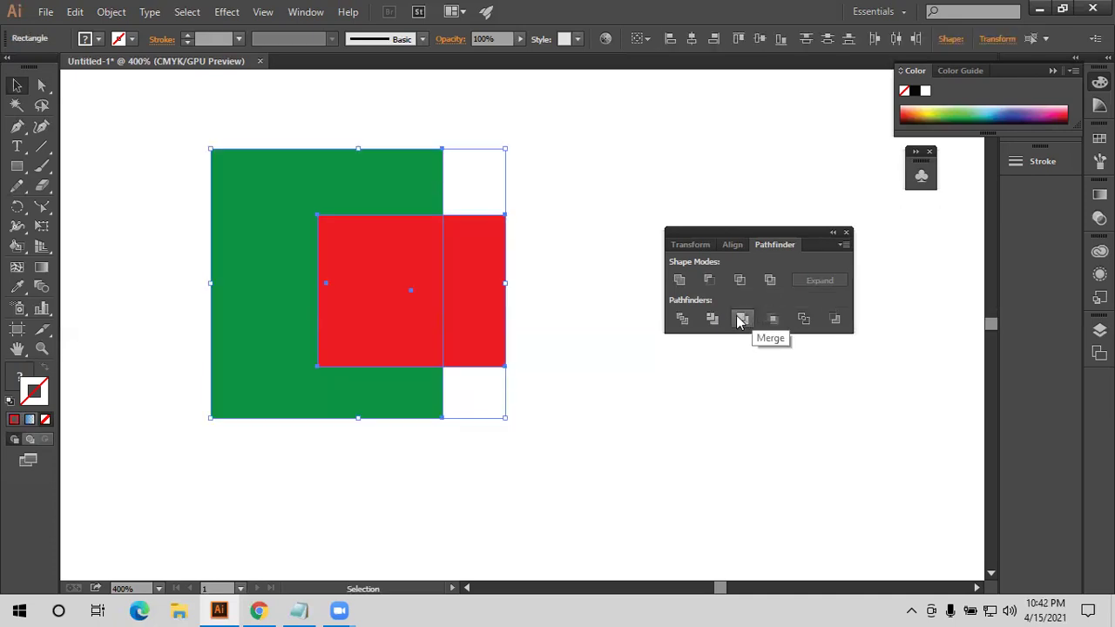
click(547, 341)
click(482, 323)
drag(580, 346, 288, 260)
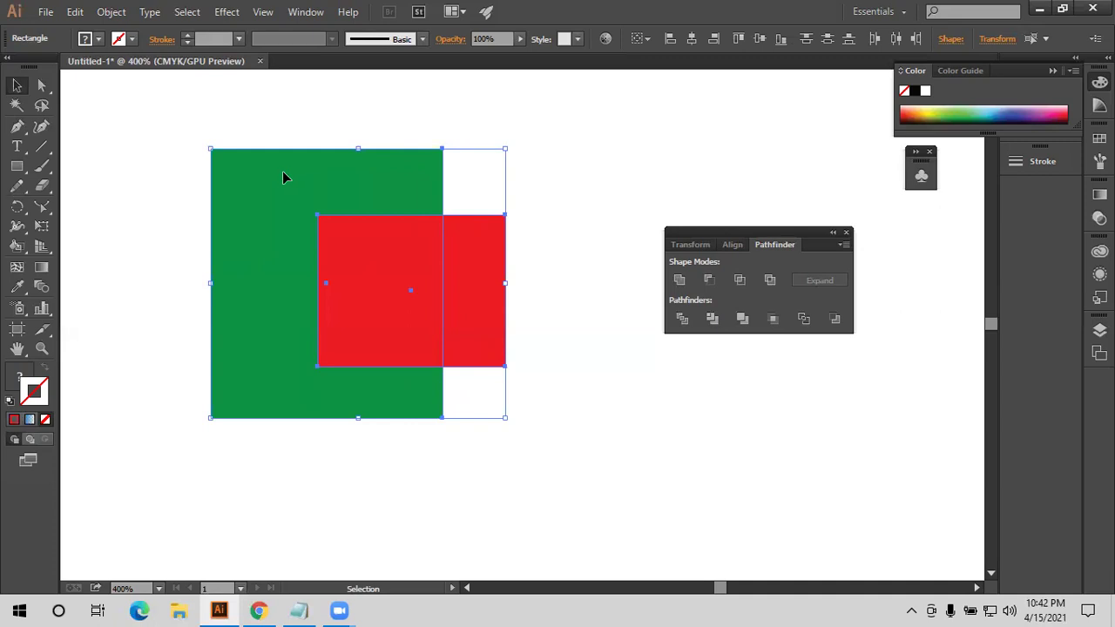
click(804, 318)
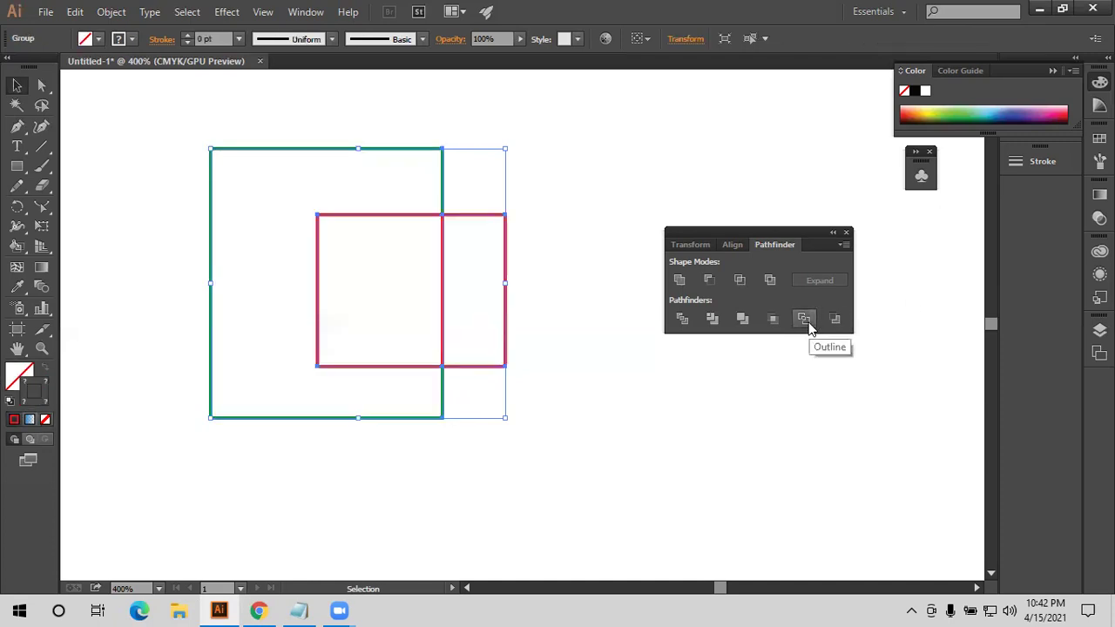
click(573, 199)
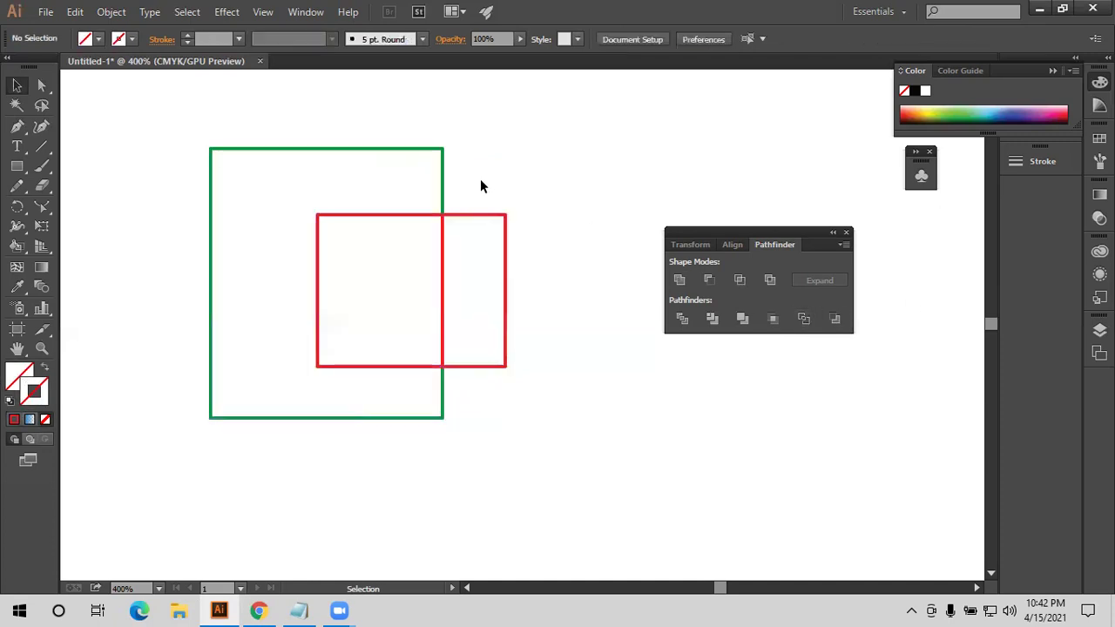
click(445, 211)
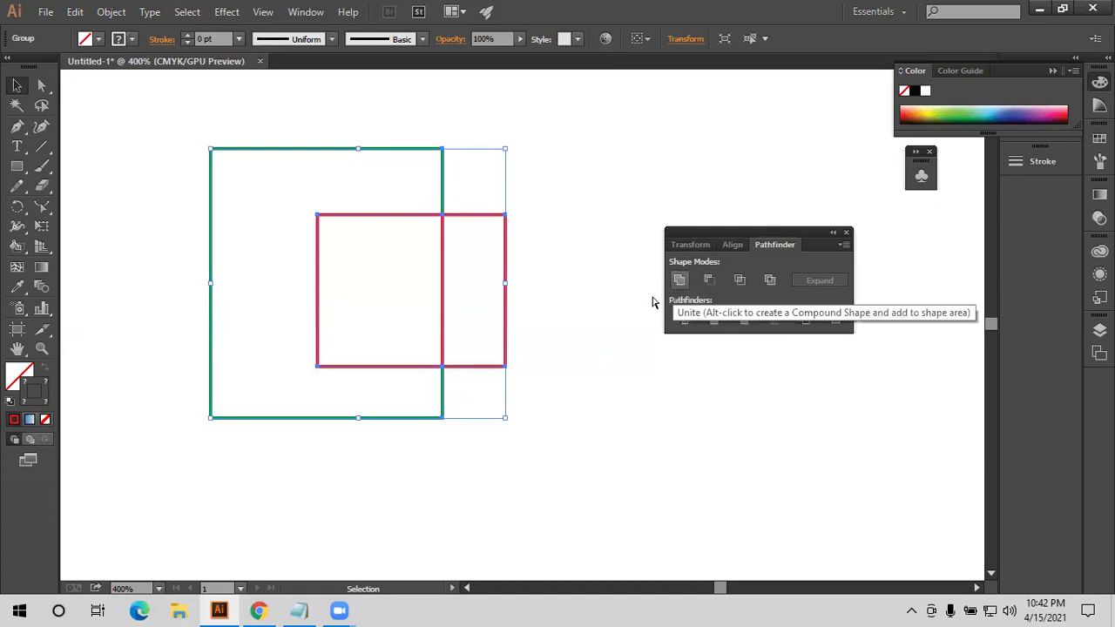
key(ctrl+z)
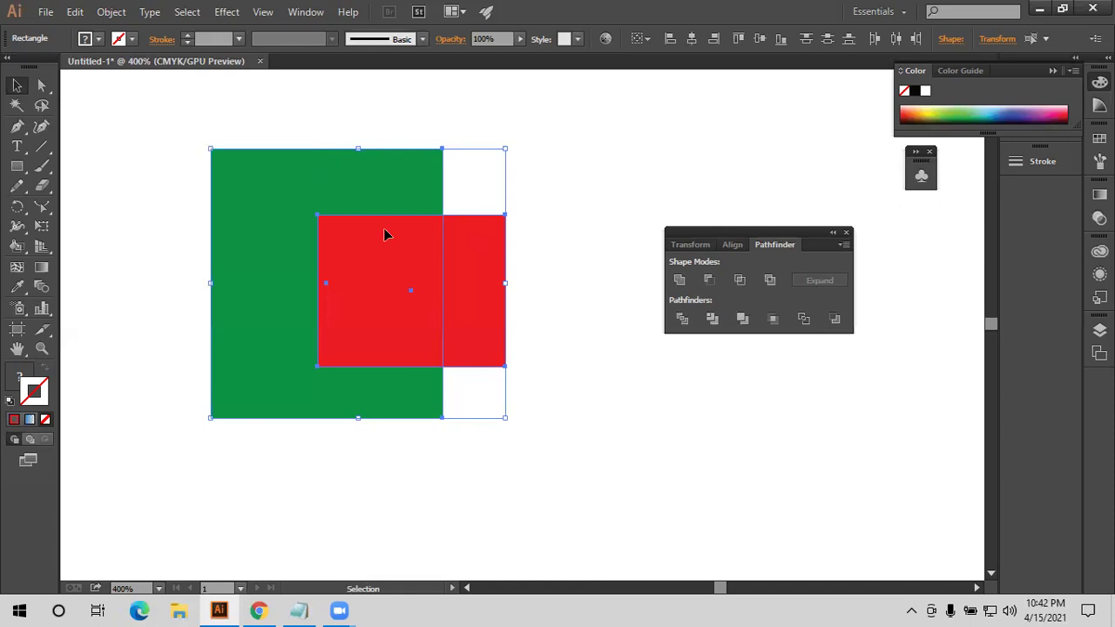
Try a Pathfinder cut on the green and red shapes, then select each rectangle individually
click(835, 322)
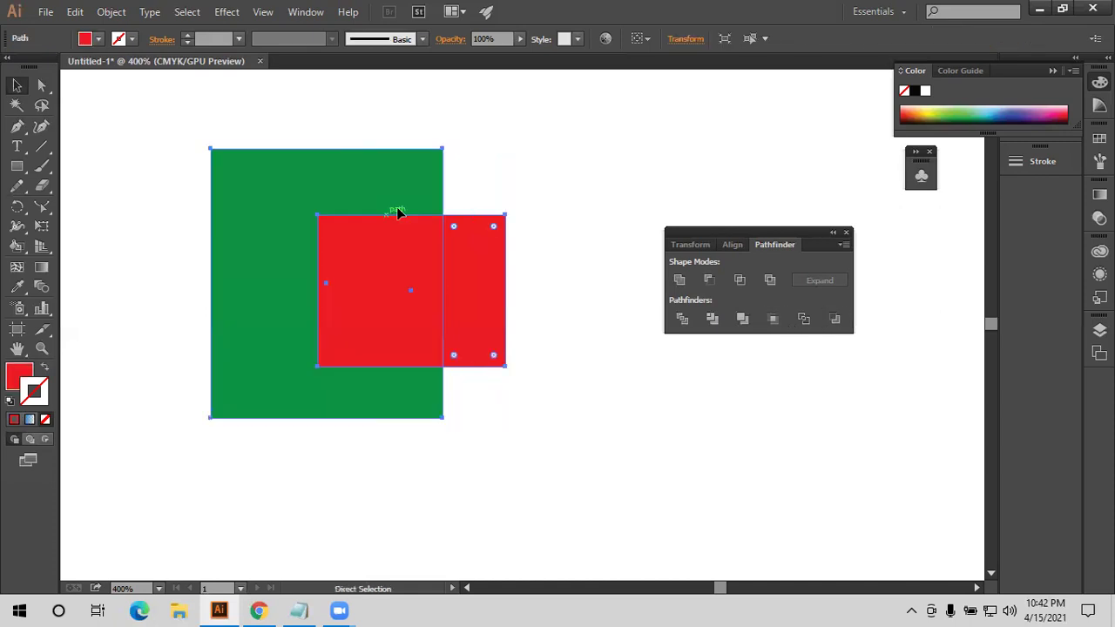
key(v)
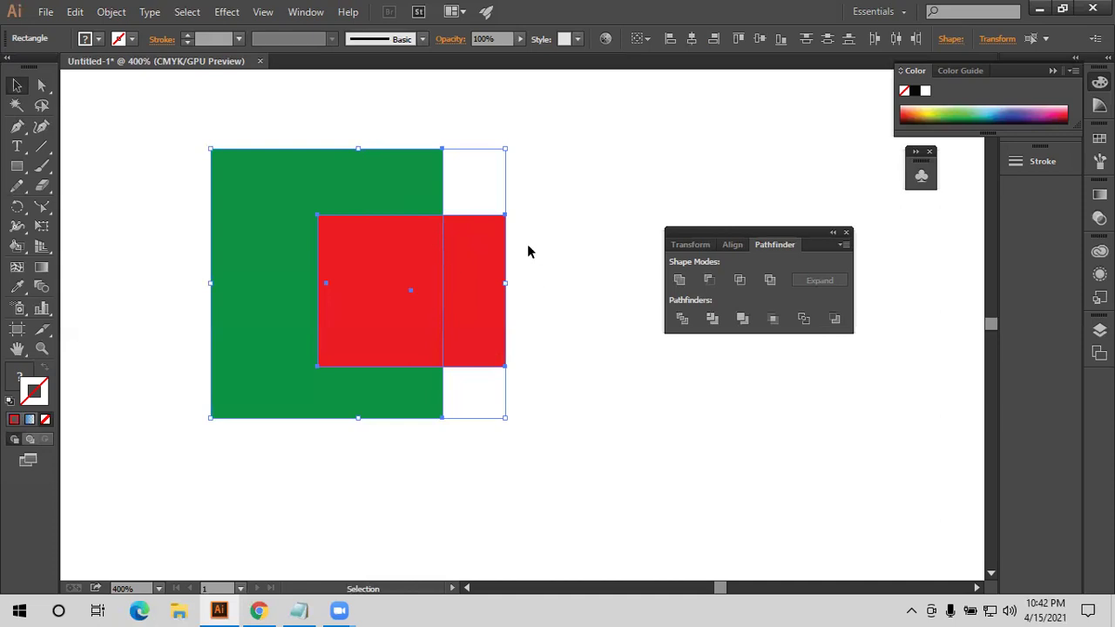
click(527, 250)
click(295, 178)
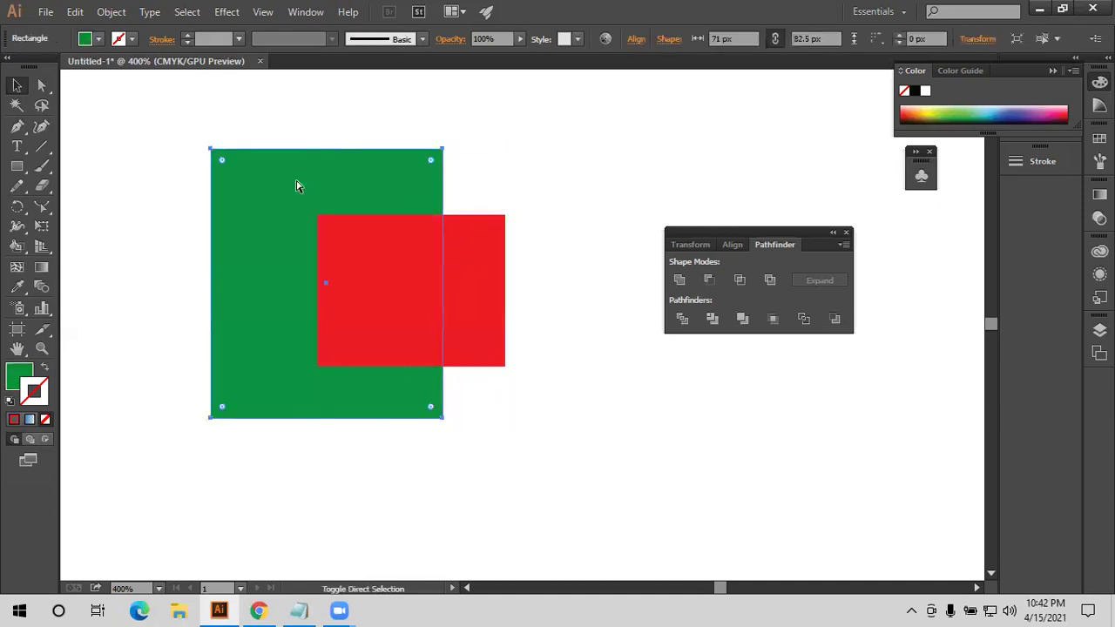
key(ctrl)
Trim the red rectangle out of the green square with Minus Back, then undo to restore both
drag(517, 154, 343, 296)
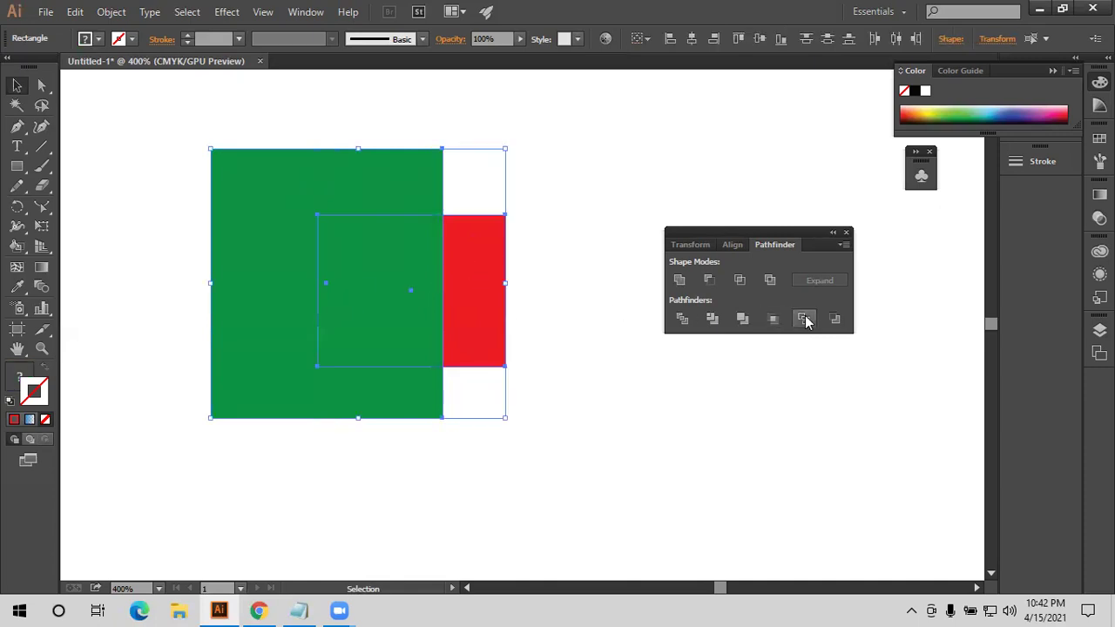
click(832, 319)
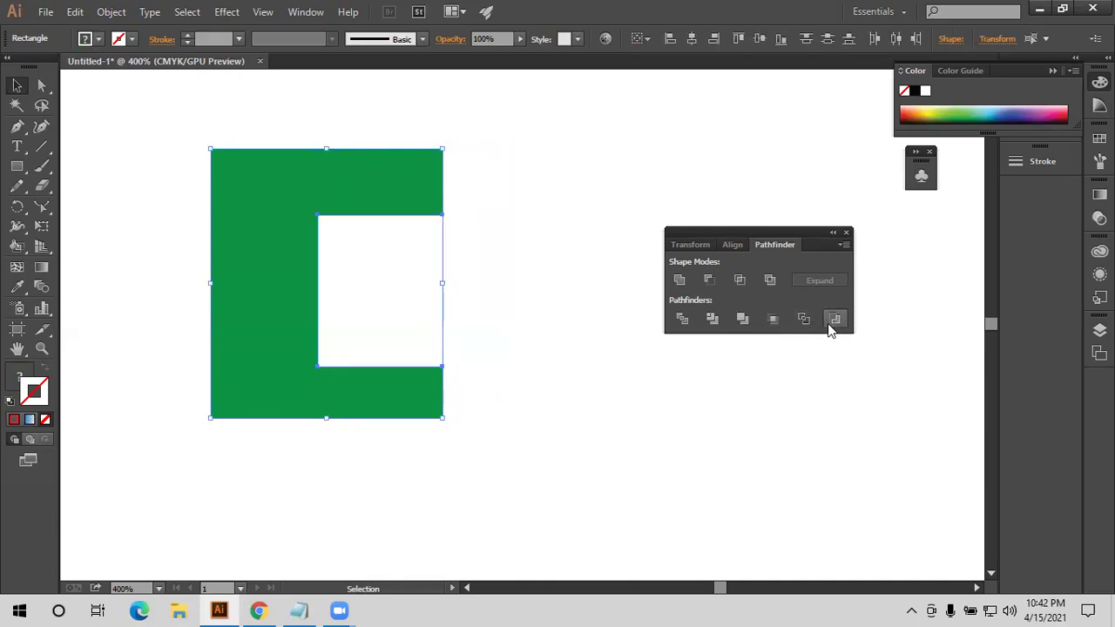
click(484, 249)
key(ctrl+z)
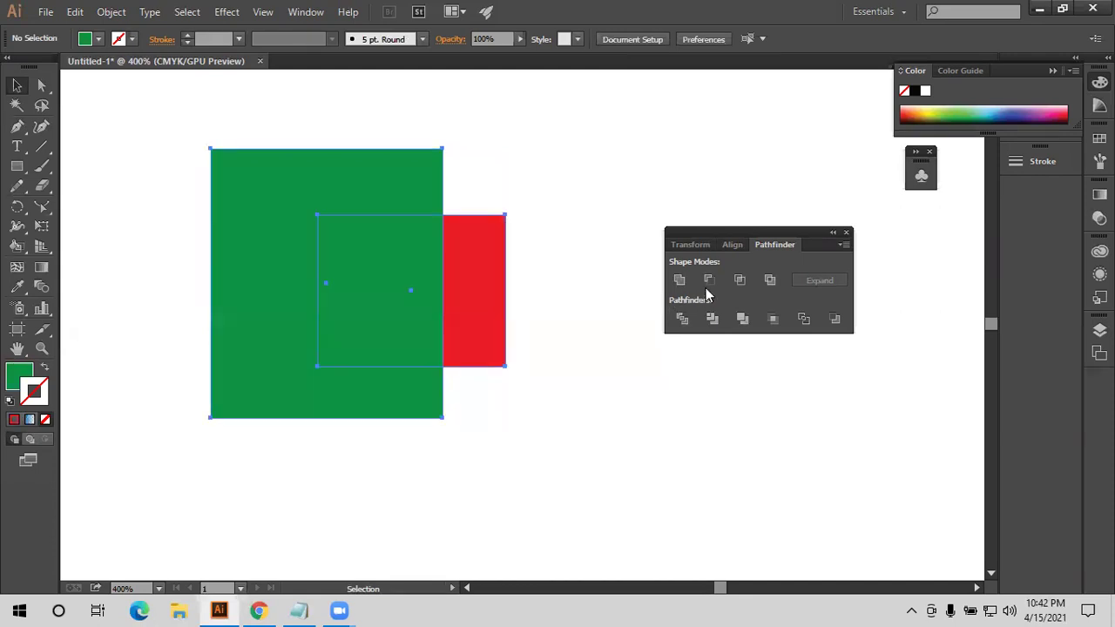
click(834, 320)
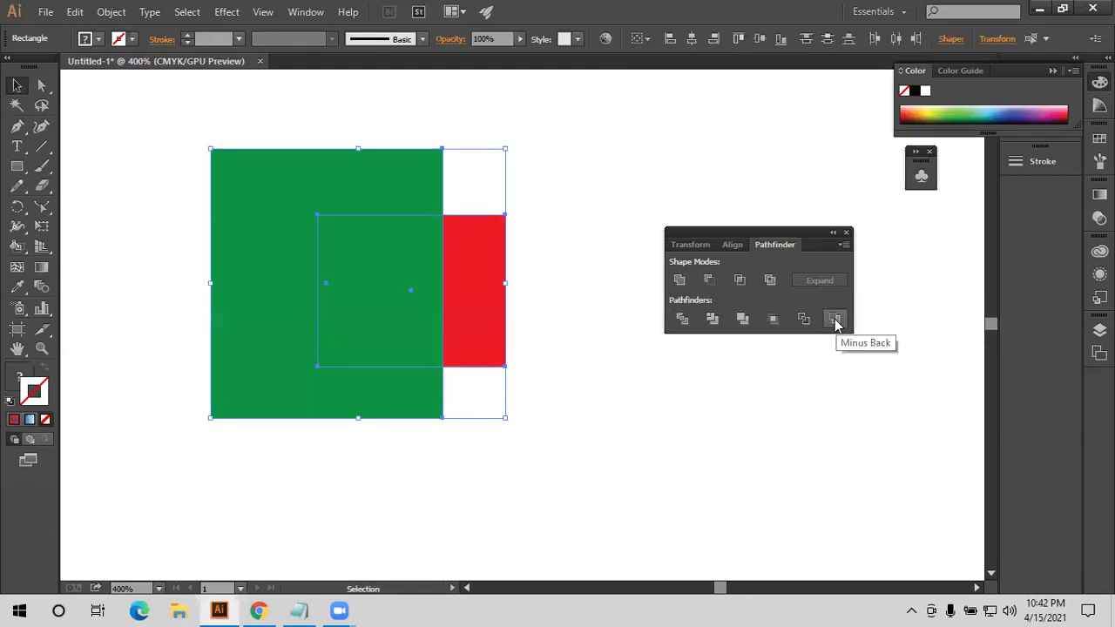
click(576, 367)
Move the green and red shapes together to the centre of the artboard
scroll(573, 369, down, 1)
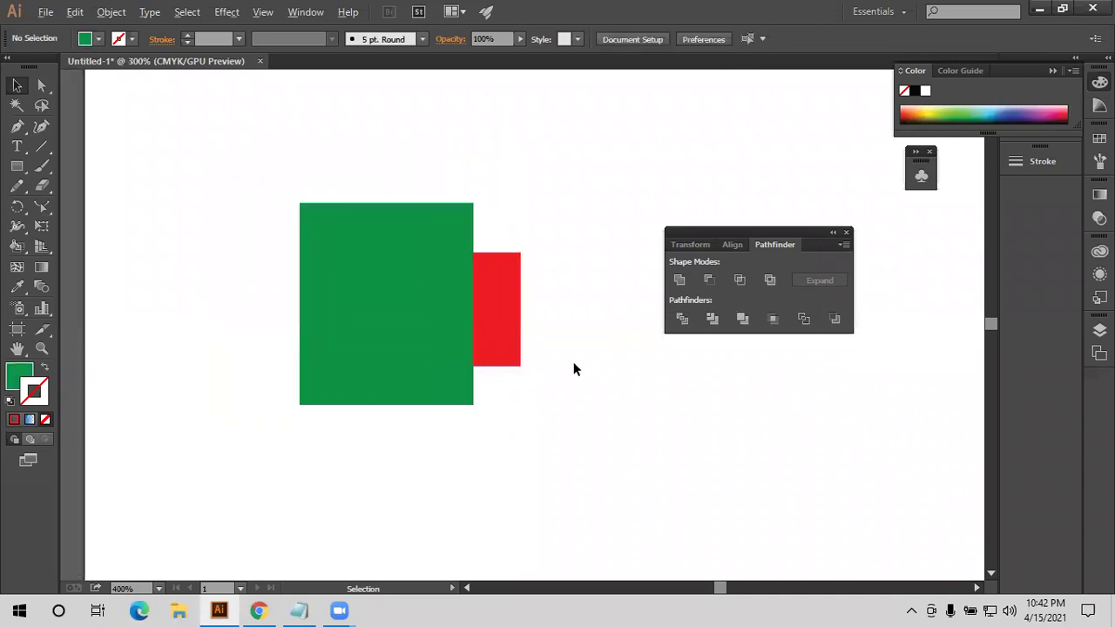
drag(579, 401, 277, 265)
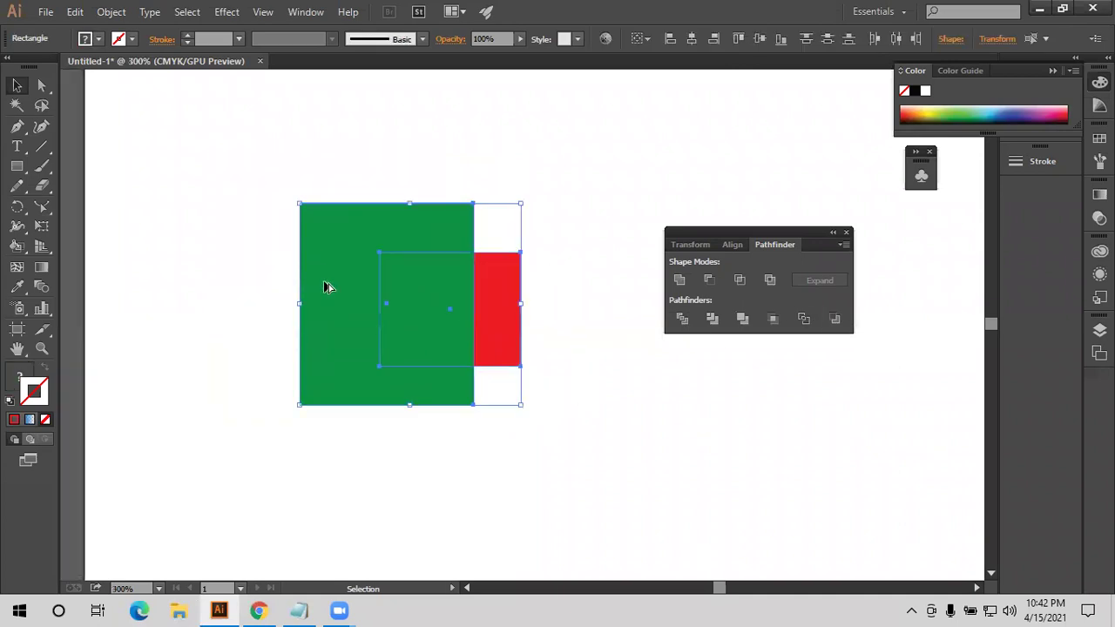
scroll(329, 287, down, 3)
drag(348, 287, 205, 231)
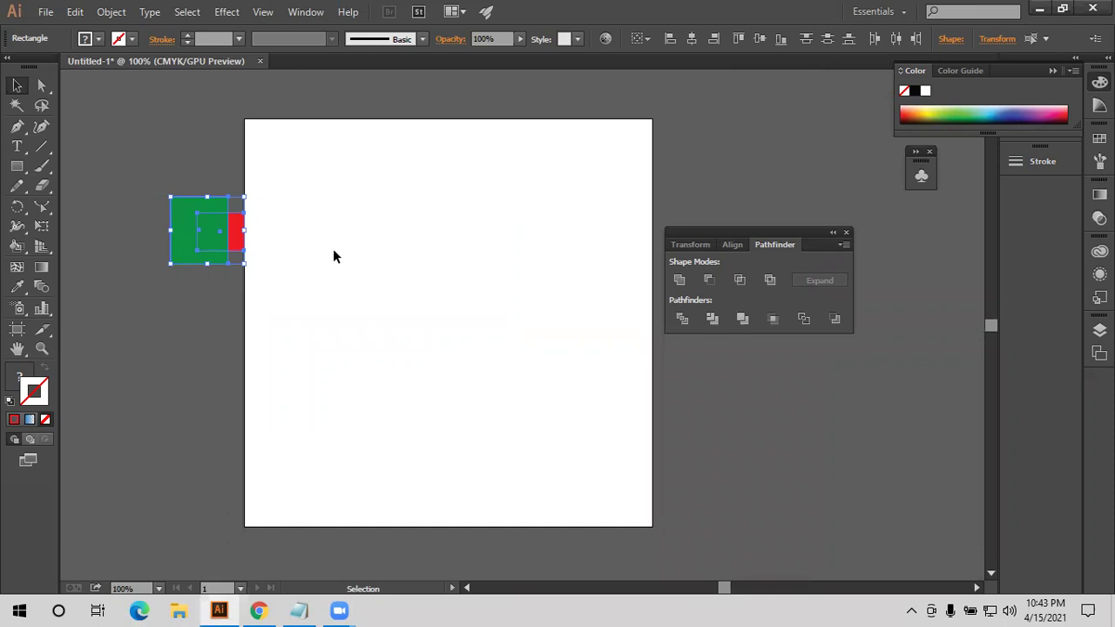
drag(201, 210, 462, 270)
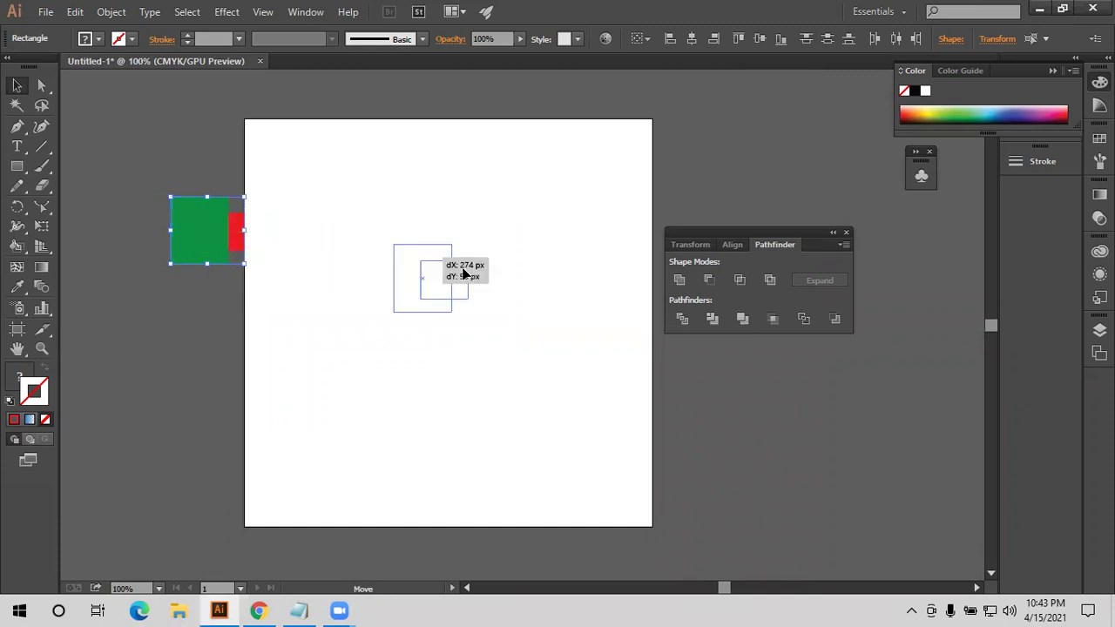
click(558, 299)
Split the overlapping green and red rectangles into separate pieces with Pathfinder Divide
scroll(568, 298, up, 1)
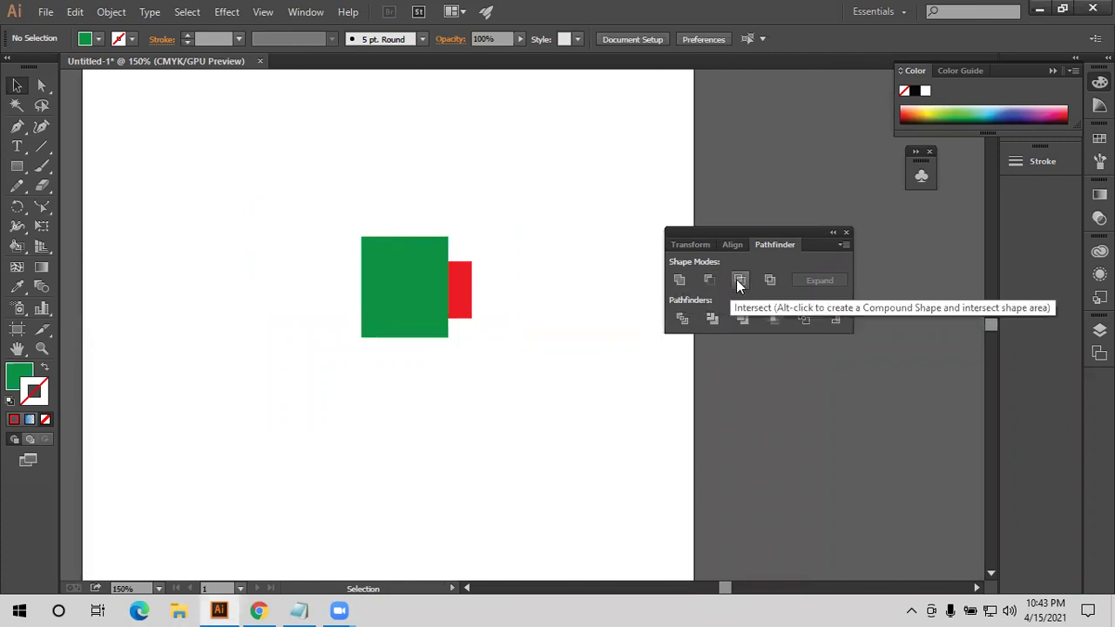
drag(353, 182, 506, 405)
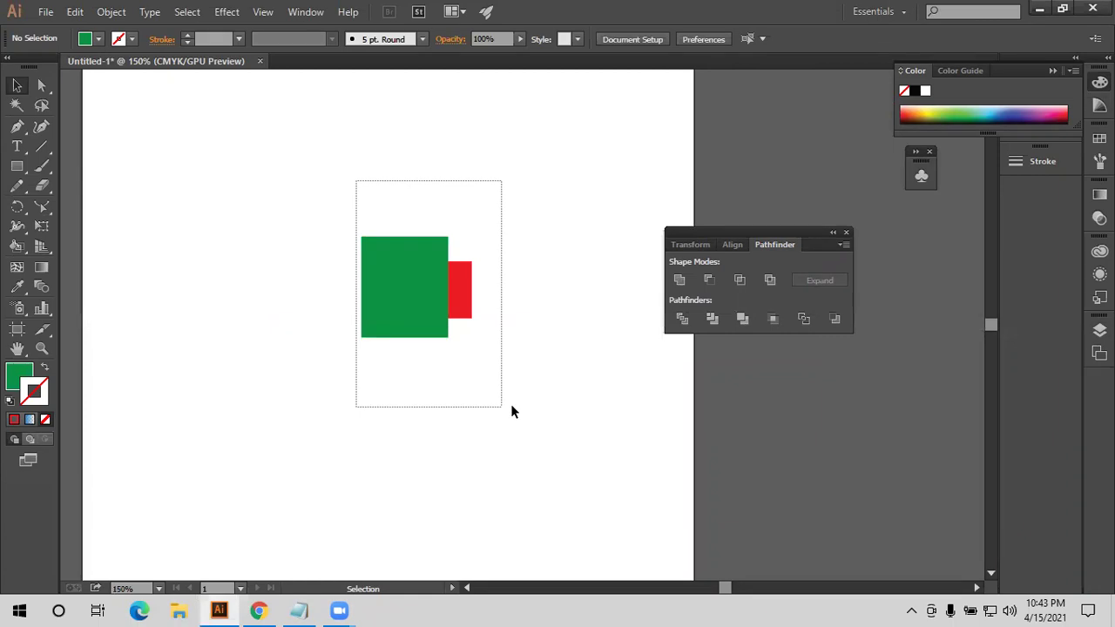
click(682, 320)
click(553, 322)
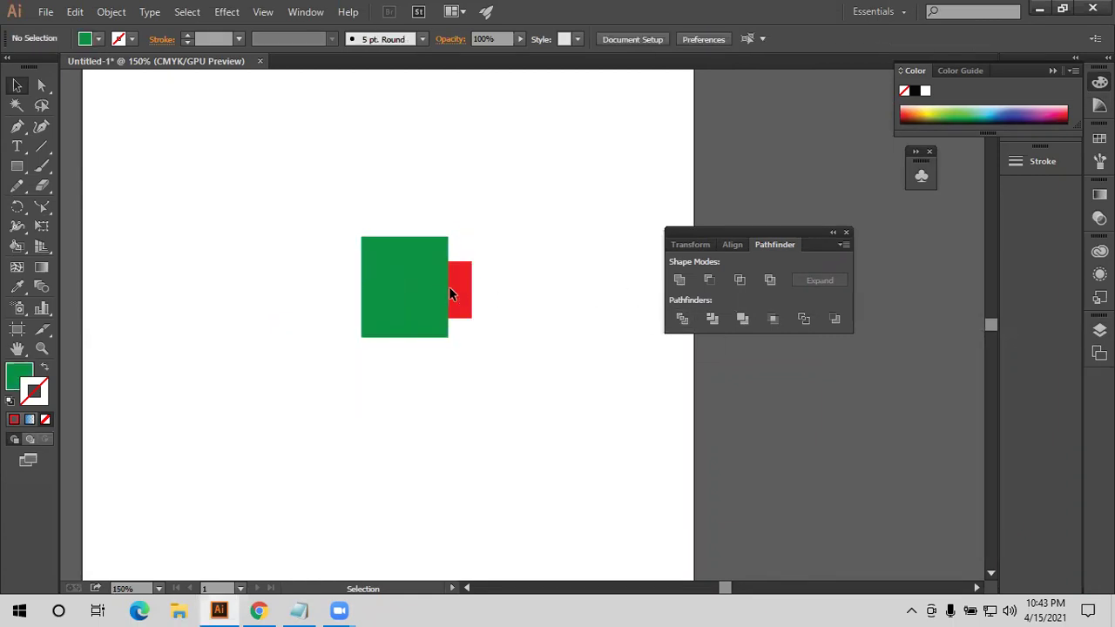
right_click(448, 286)
Ungroup the divided pieces and fit the green square and red piece back against the C shape
click(501, 360)
mouse_move(455, 288)
mouse_down()
mouse_move(536, 288)
mouse_move(502, 287)
mouse_up()
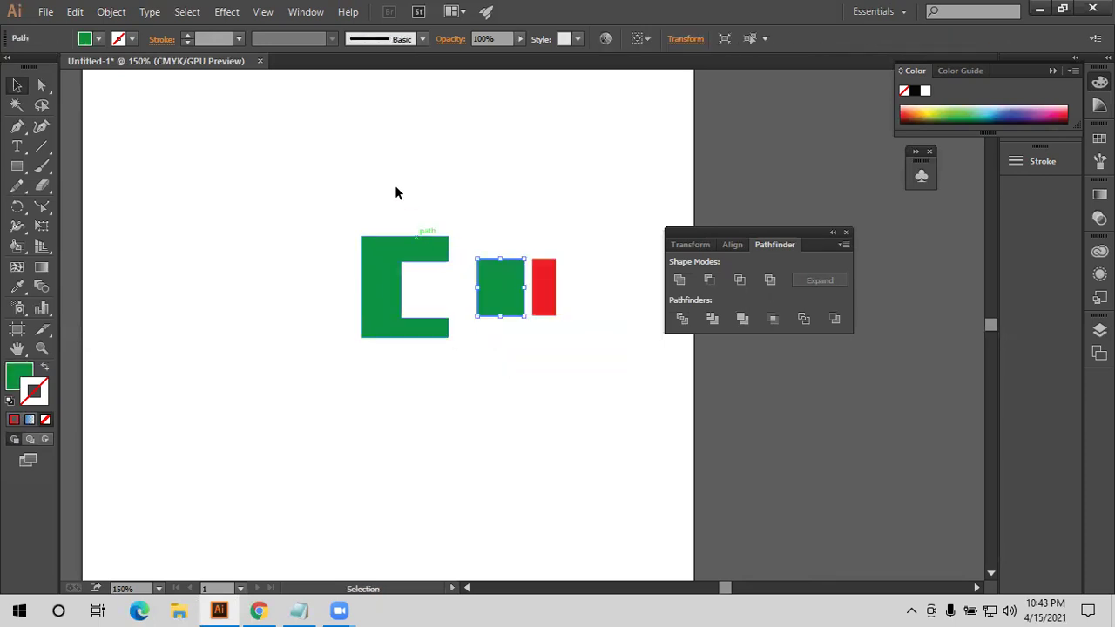
drag(397, 183, 515, 315)
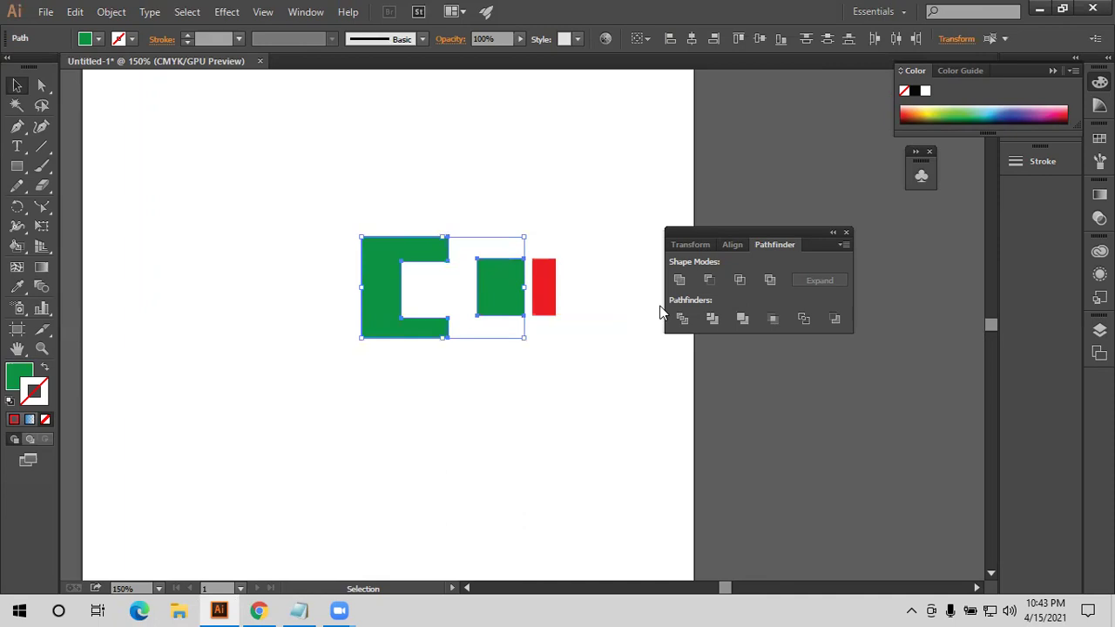
drag(504, 258, 427, 263)
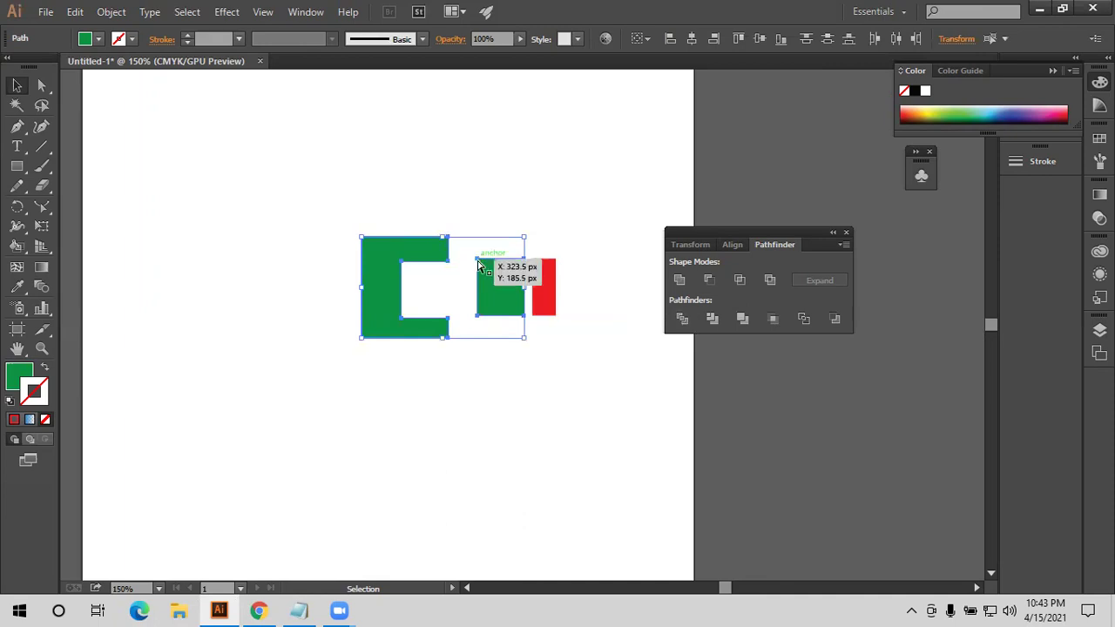
drag(543, 287, 460, 289)
Test Pathfinder Unite and Exclude on the green and red shapes, undoing each result
drag(476, 207, 418, 337)
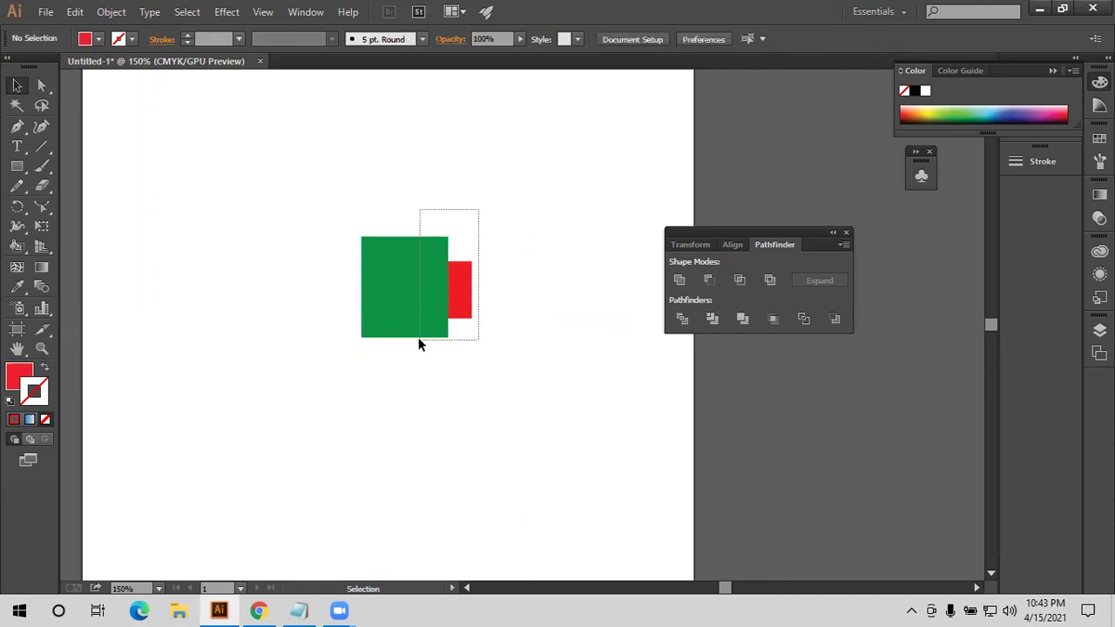
click(768, 280)
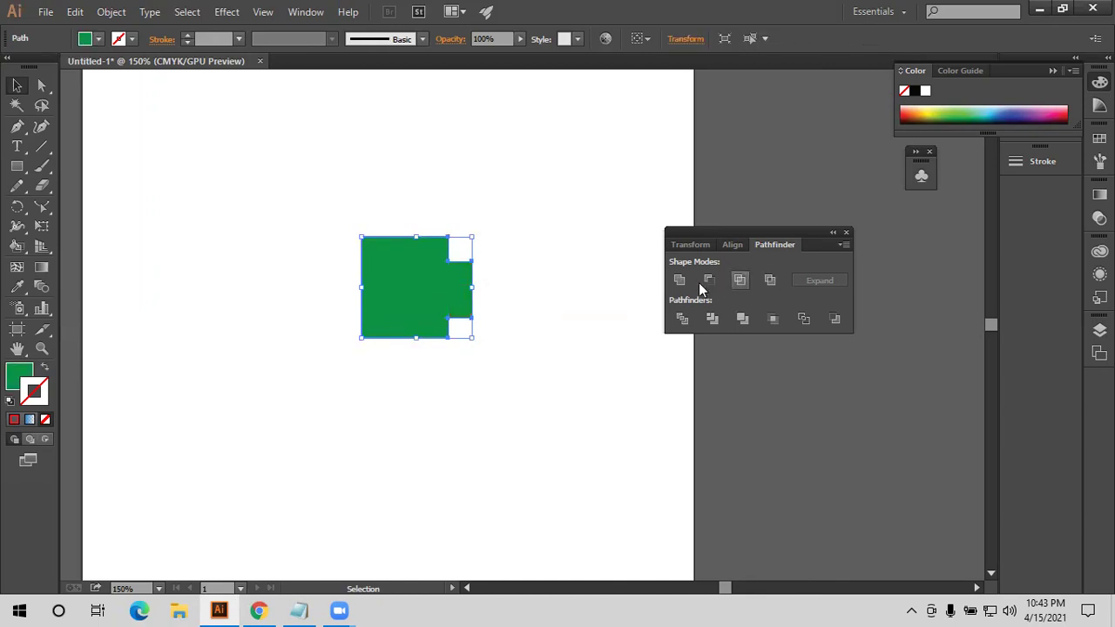
key(ctrl+z)
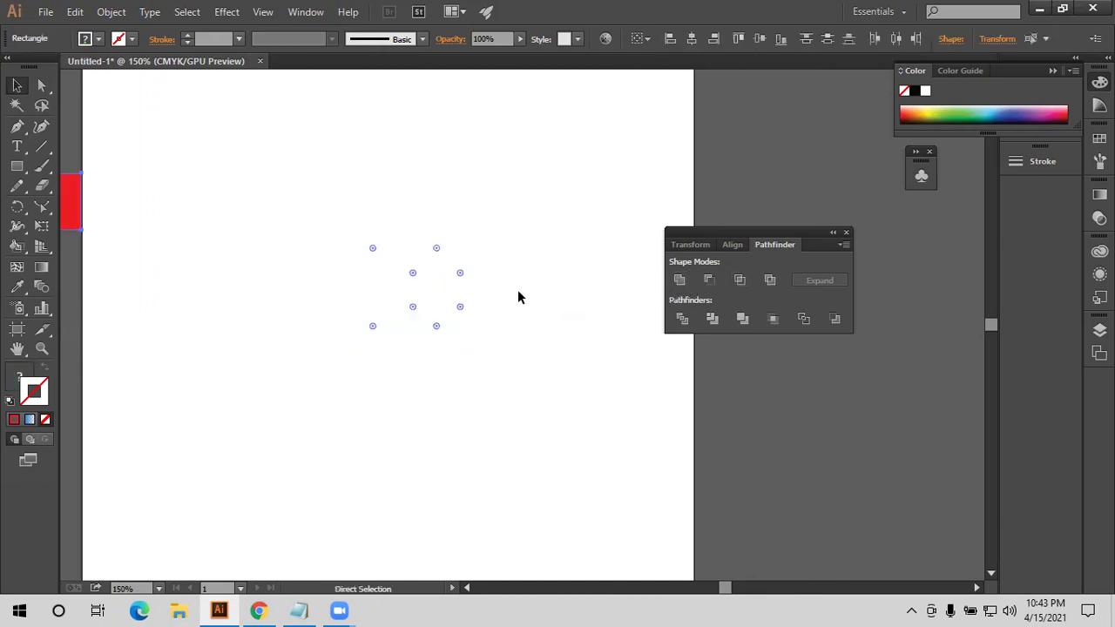
key(ctrl+z)
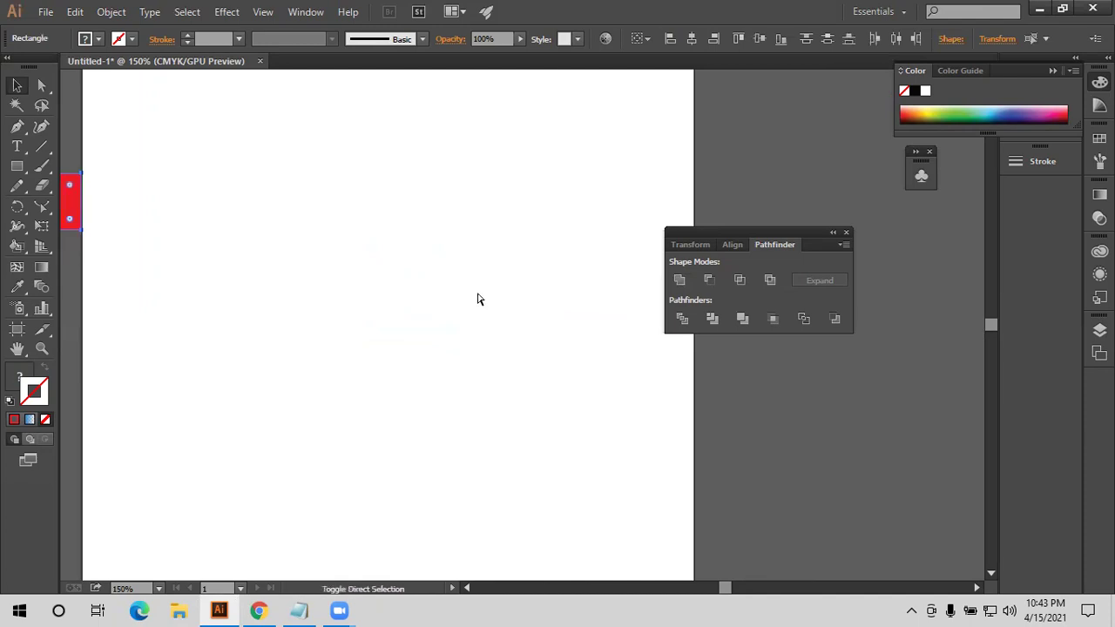
key(ctrl+z)
click(764, 283)
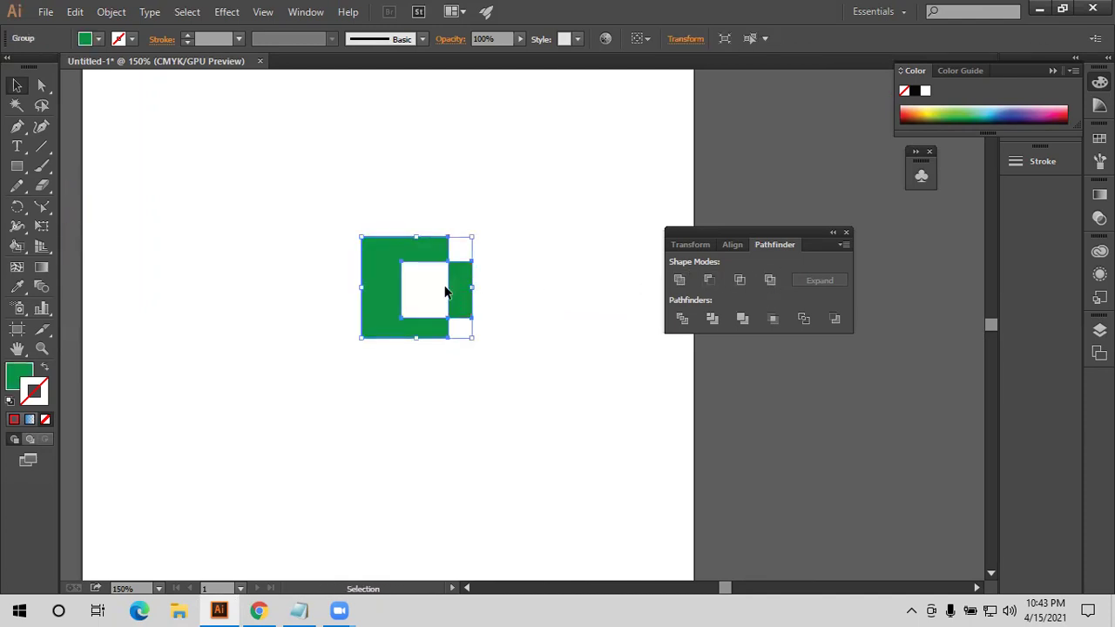
key(ctrl+z)
key(v)
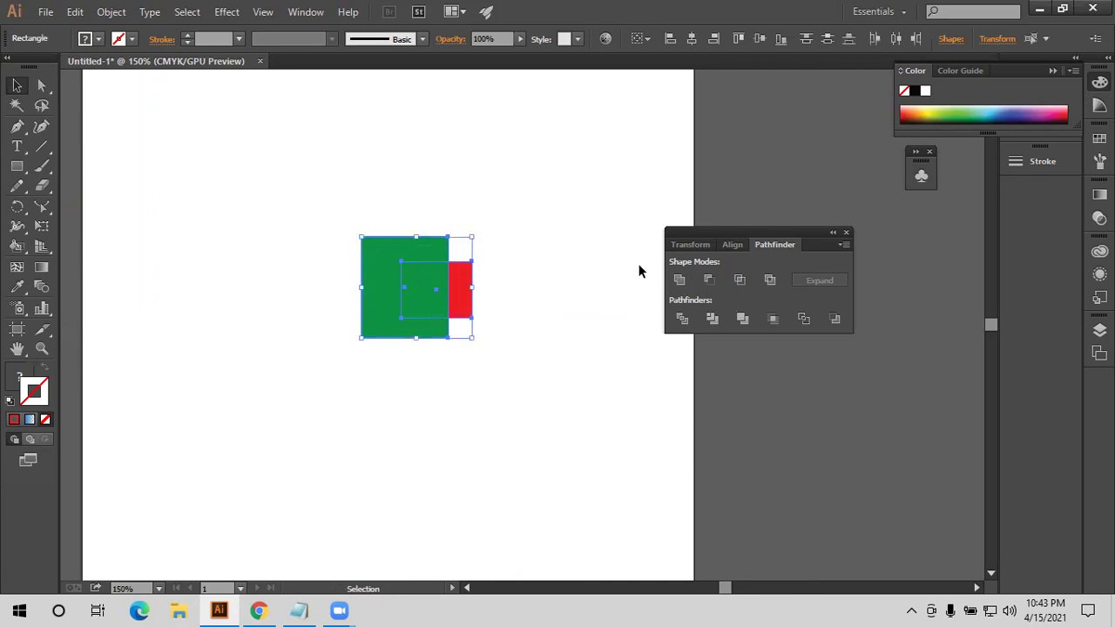
Divide the shapes again, ungroup them, and pull the inner green piece out to the upper right
click(682, 319)
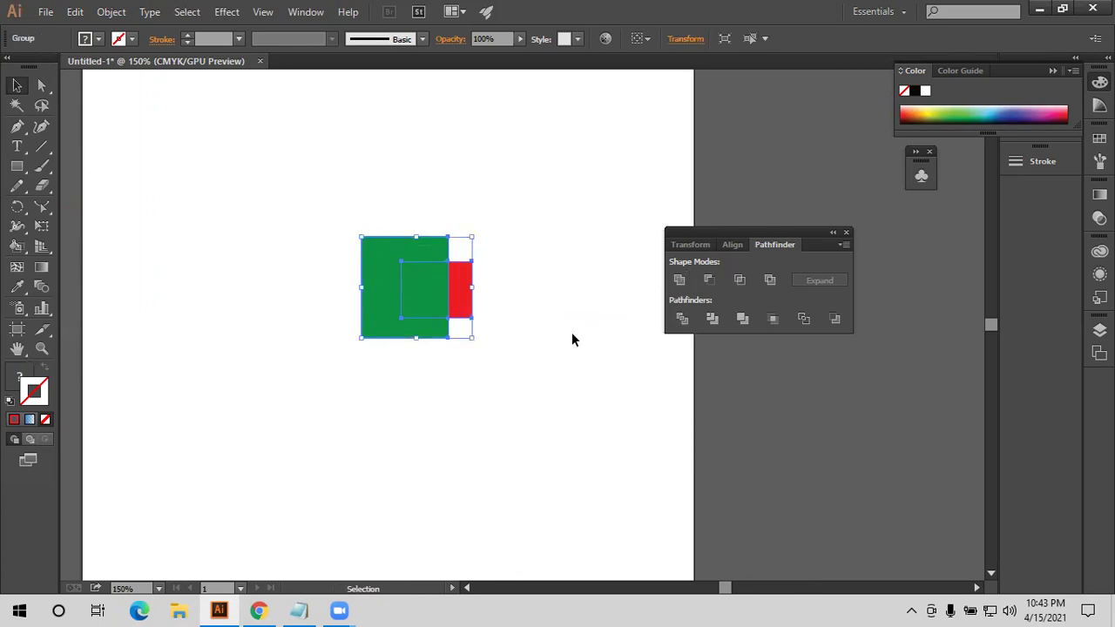
right_click(417, 283)
click(475, 381)
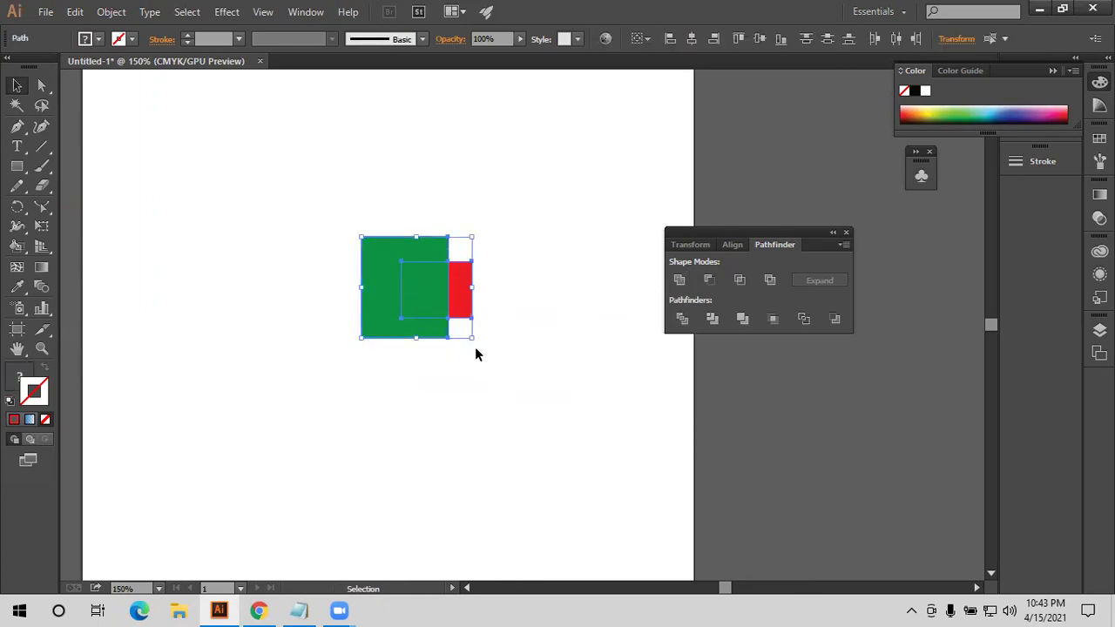
click(475, 269)
drag(422, 305, 587, 232)
click(458, 280)
Recolour the red strip green by sampling the green fill with the Eyedropper
key(i)
click(381, 286)
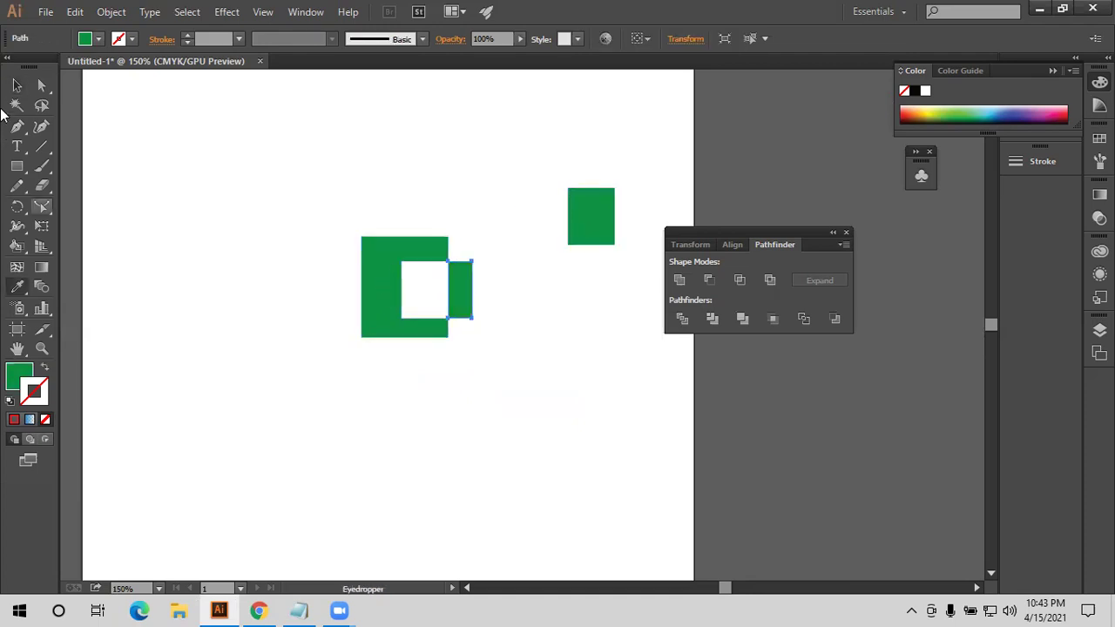
click(17, 85)
Move the loose green square beside the C shape, then delete all the green shapes
click(495, 176)
drag(576, 190, 483, 202)
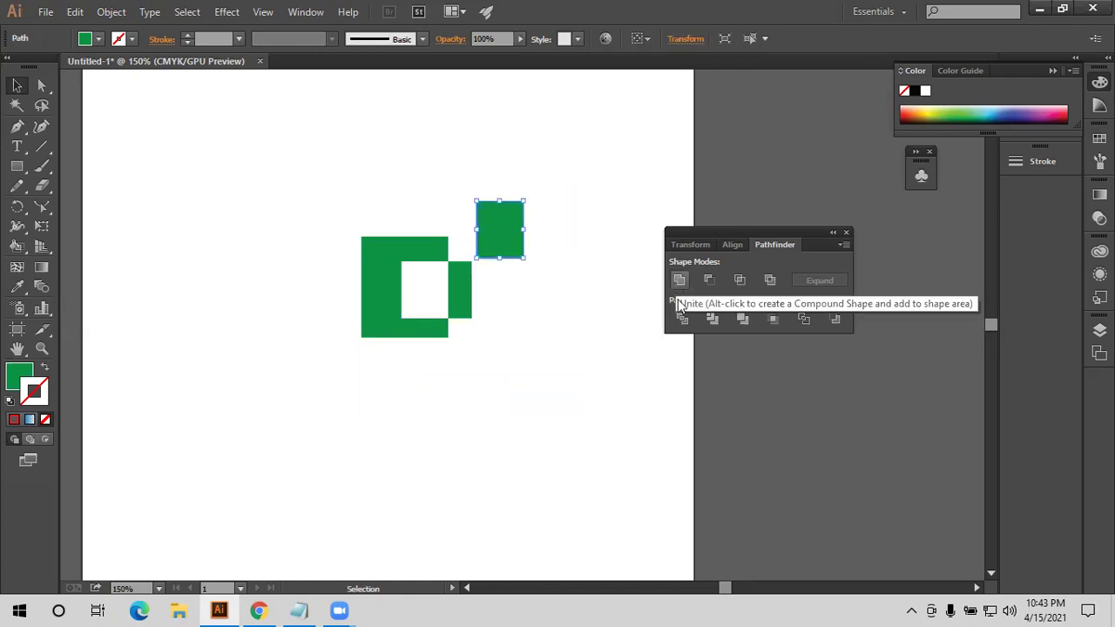
drag(259, 205, 552, 342)
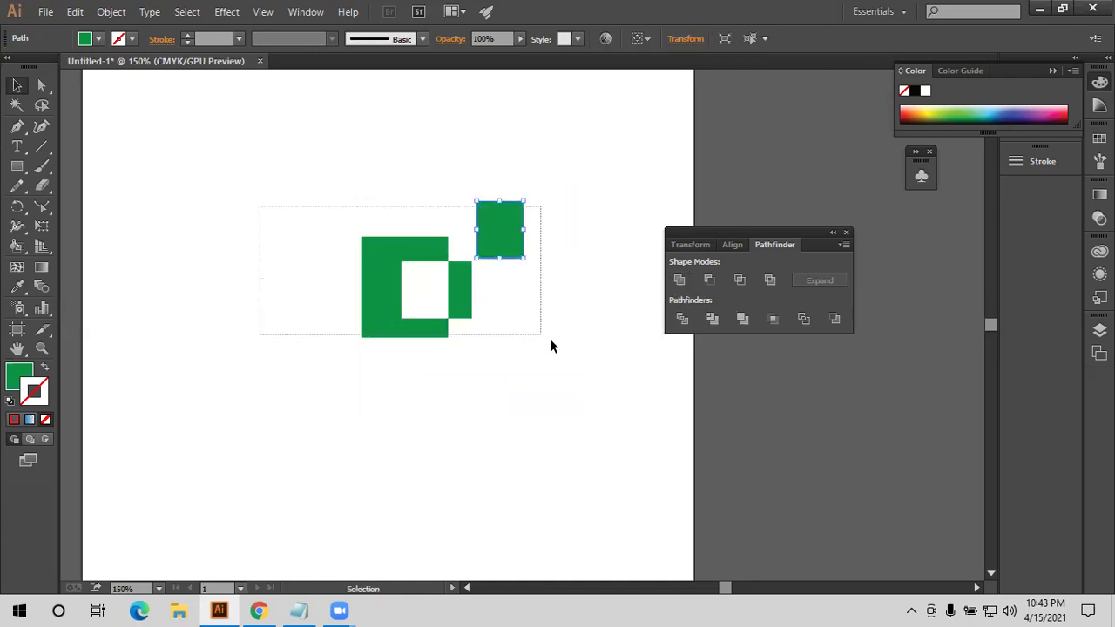
key(Delete)
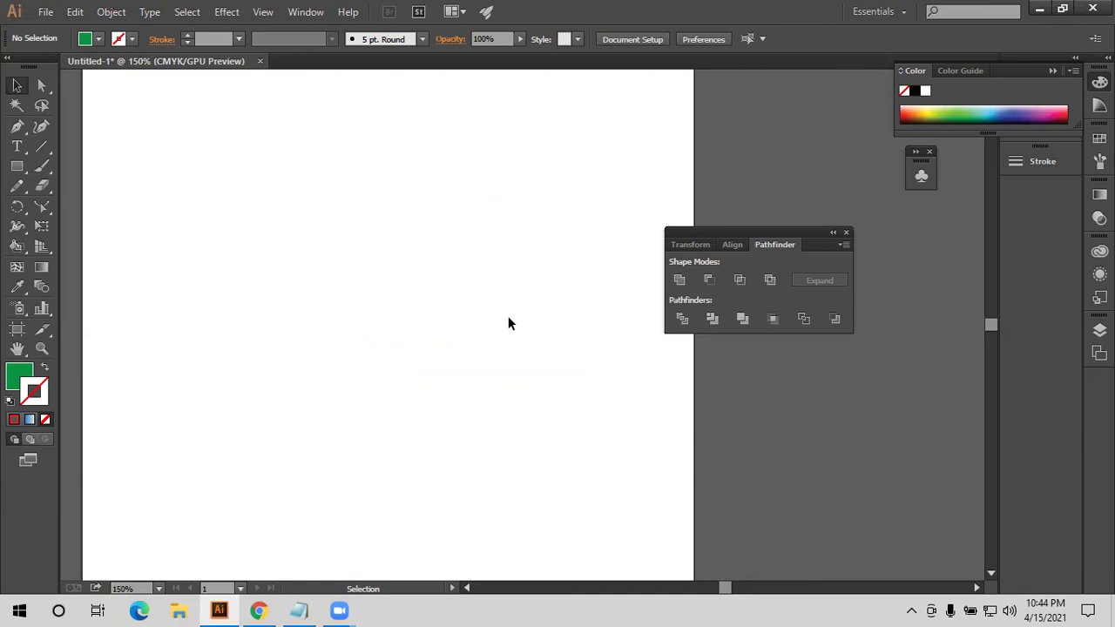
Draw green rectangles on the artboard and delete the extra one
click(17, 165)
drag(133, 151, 441, 327)
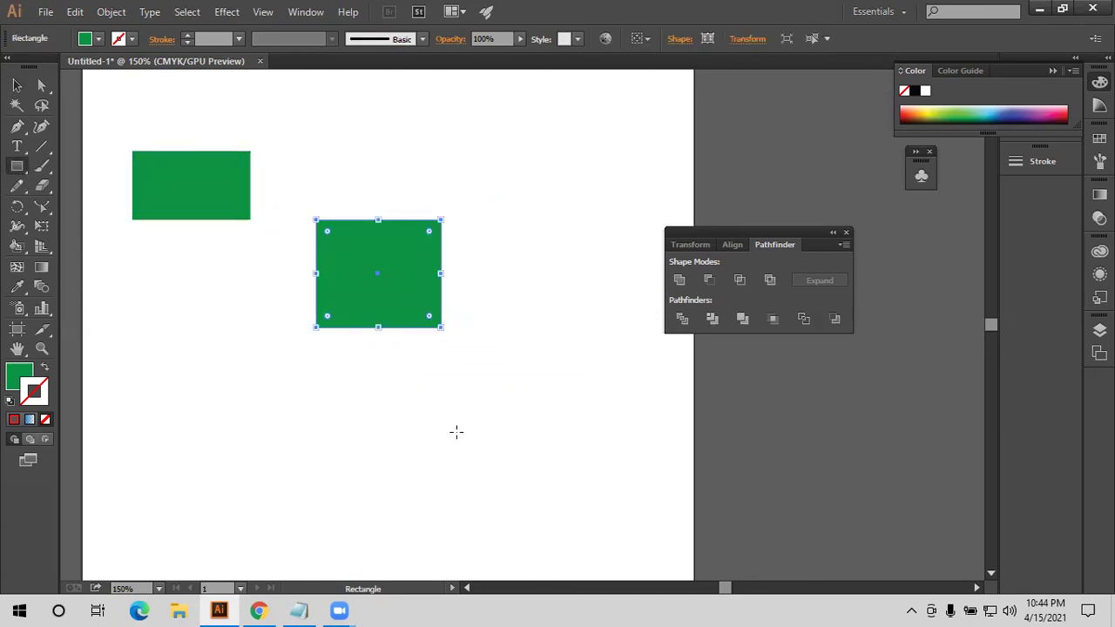
scroll(492, 307, down, 1)
click(17, 85)
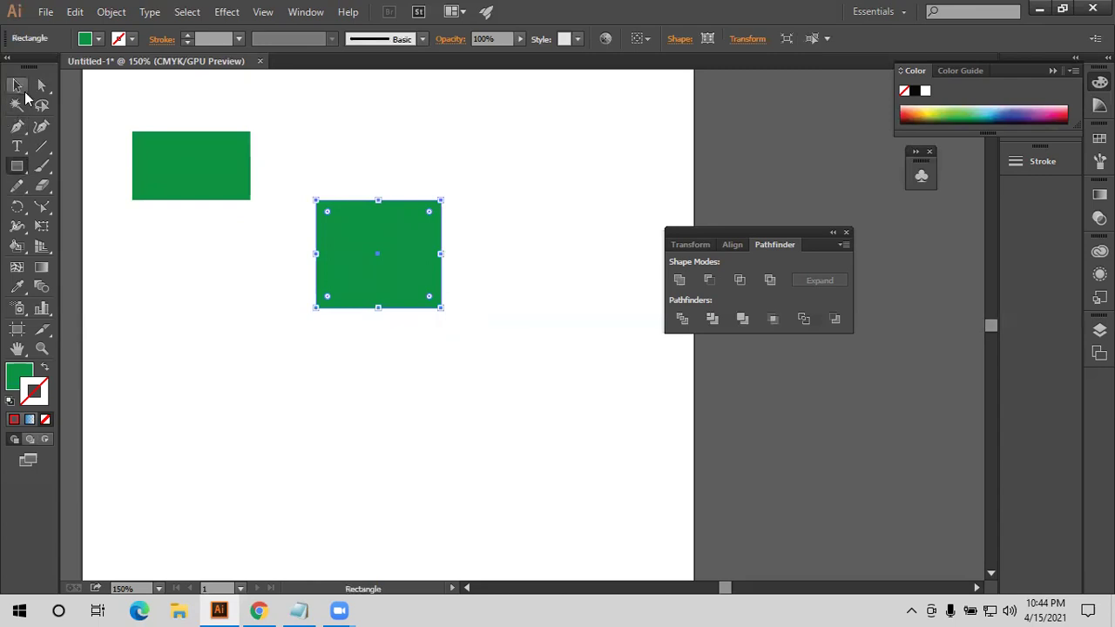
key(Delete)
Shorten the first rectangle to 35.333 px tall and copy it twice into a diagonal stagger
click(186, 193)
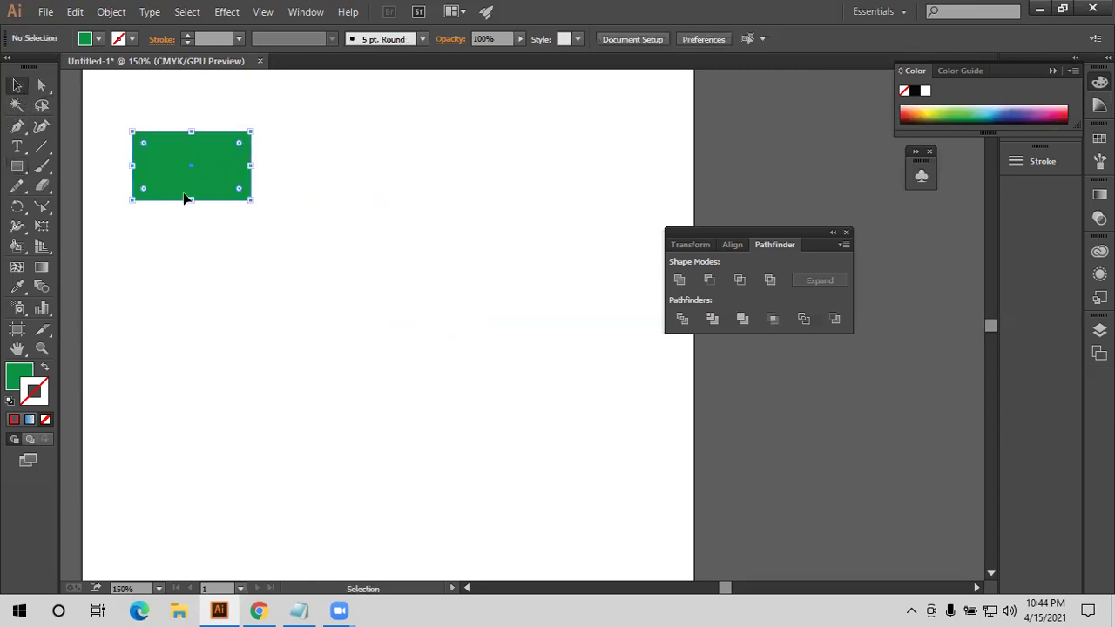
mouse_move(191, 199)
mouse_down()
mouse_move(191, 174)
mouse_move(364, 184)
mouse_up()
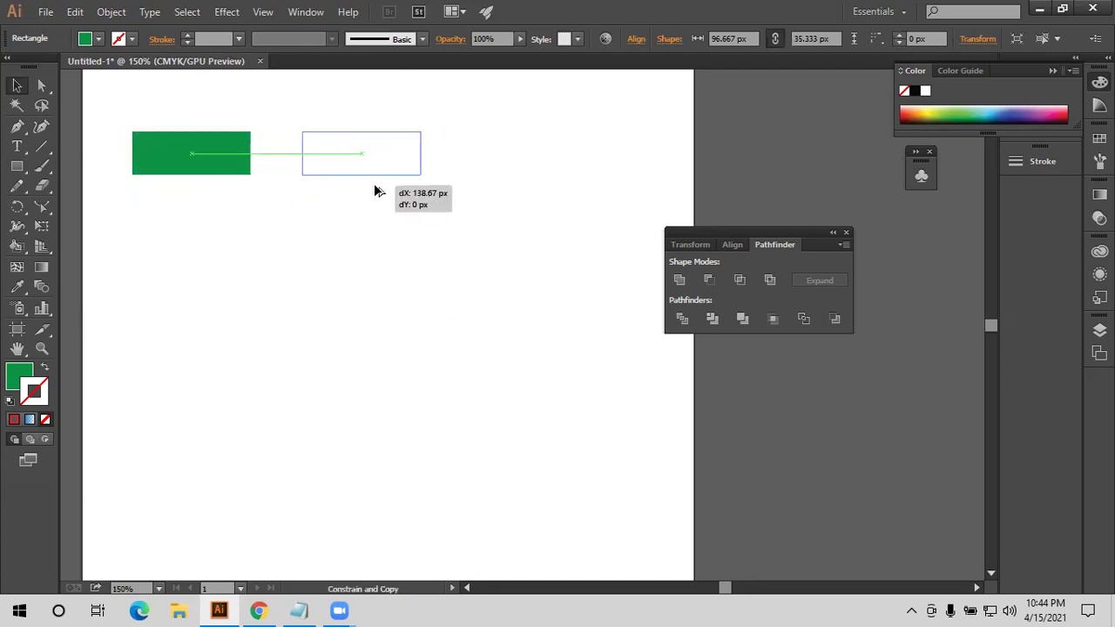
mouse_move(366, 159)
mouse_down()
mouse_move(514, 172)
mouse_move(548, 264)
mouse_up()
drag(297, 139, 312, 173)
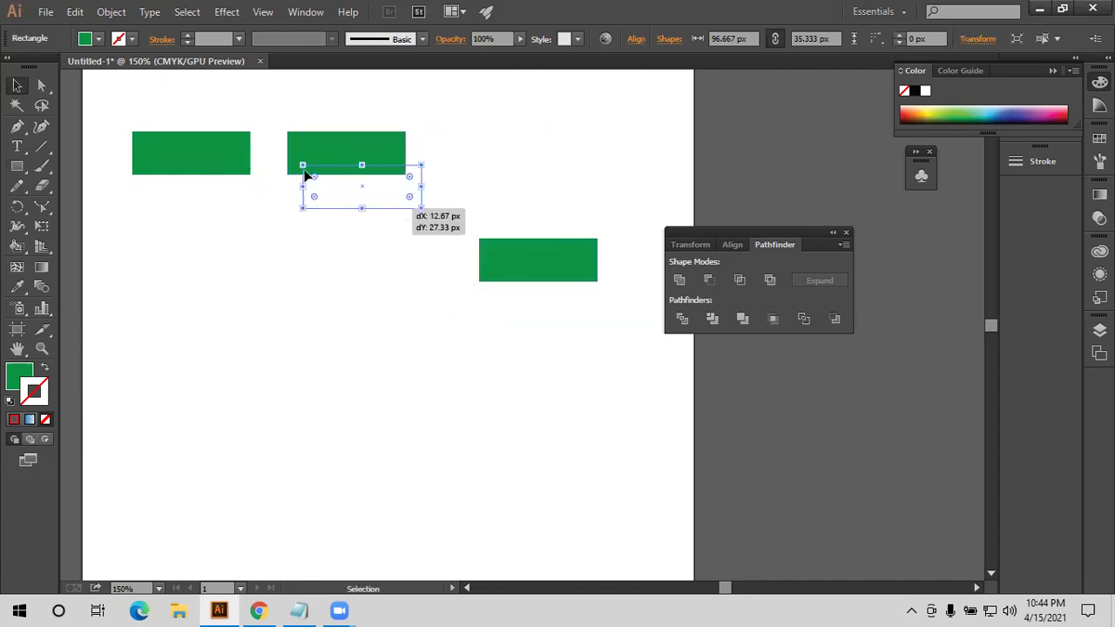
drag(188, 86, 597, 307)
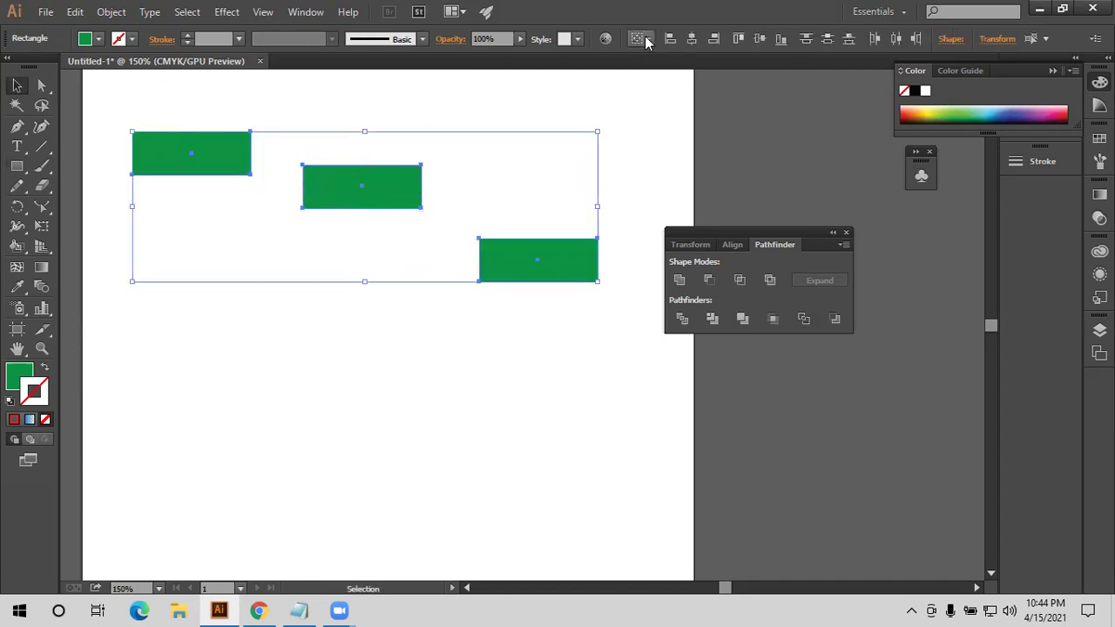
Test Horizontal Align Left on the three rectangles, then undo it
click(640, 40)
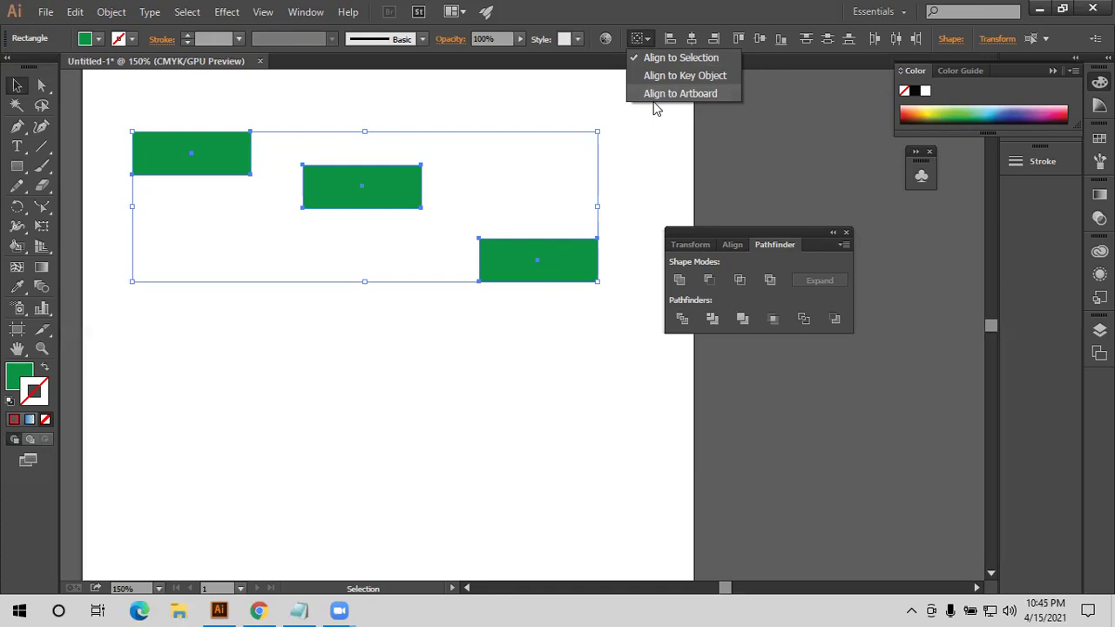
click(638, 44)
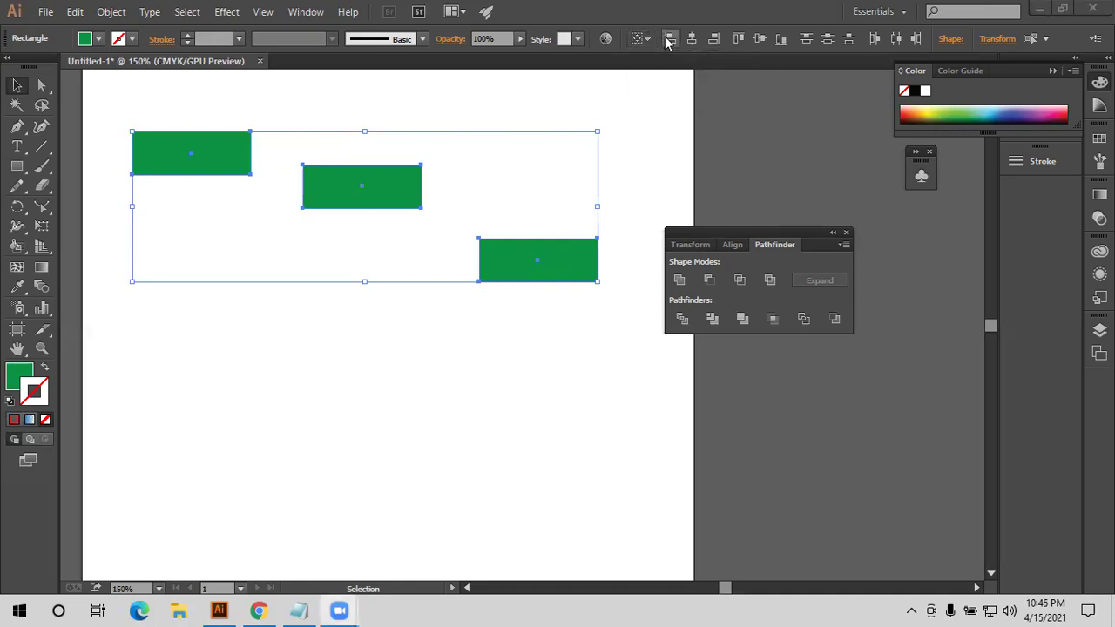
click(669, 39)
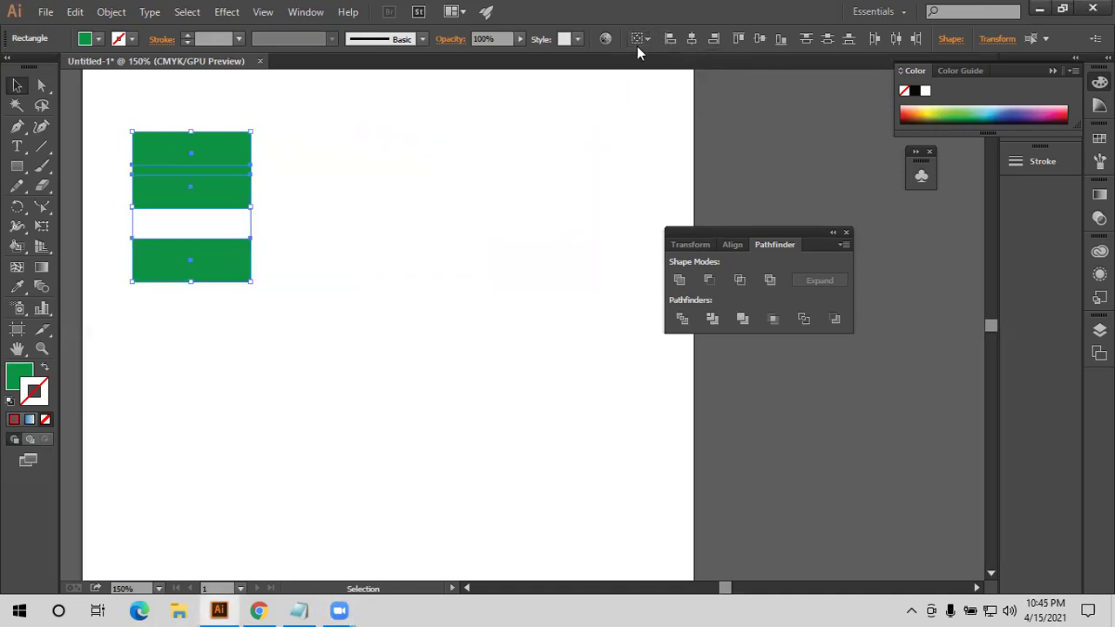
key(ctrl+z)
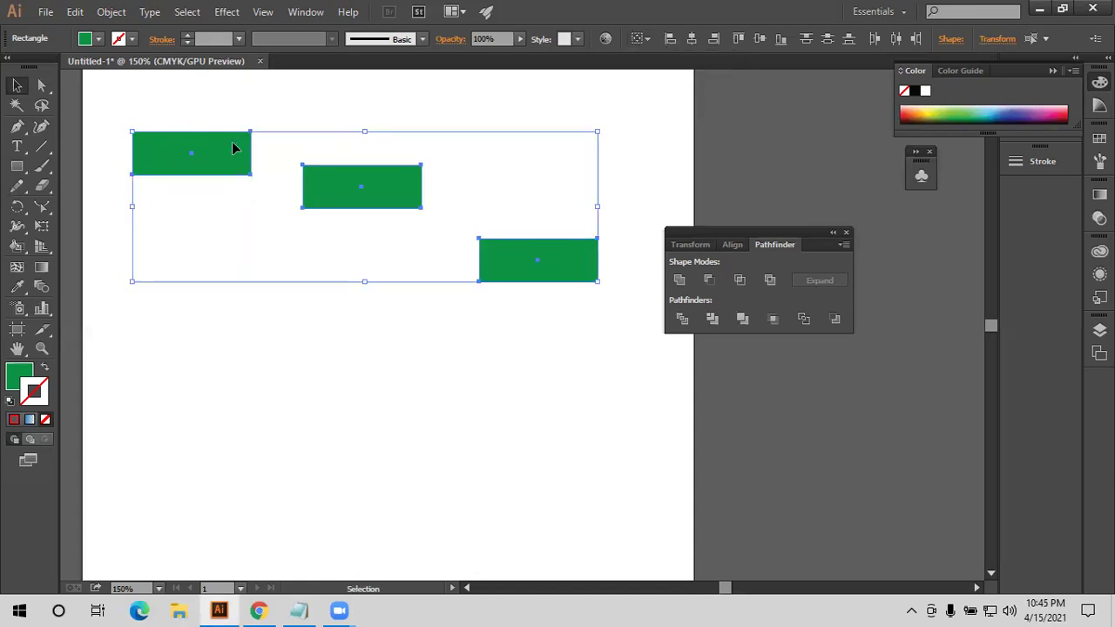
Move the middle and right rectangles lower, then test Align Left again and undo
click(403, 231)
mouse_move(404, 202)
mouse_down()
mouse_move(517, 268)
mouse_move(519, 336)
mouse_up()
drag(594, 399, 185, 139)
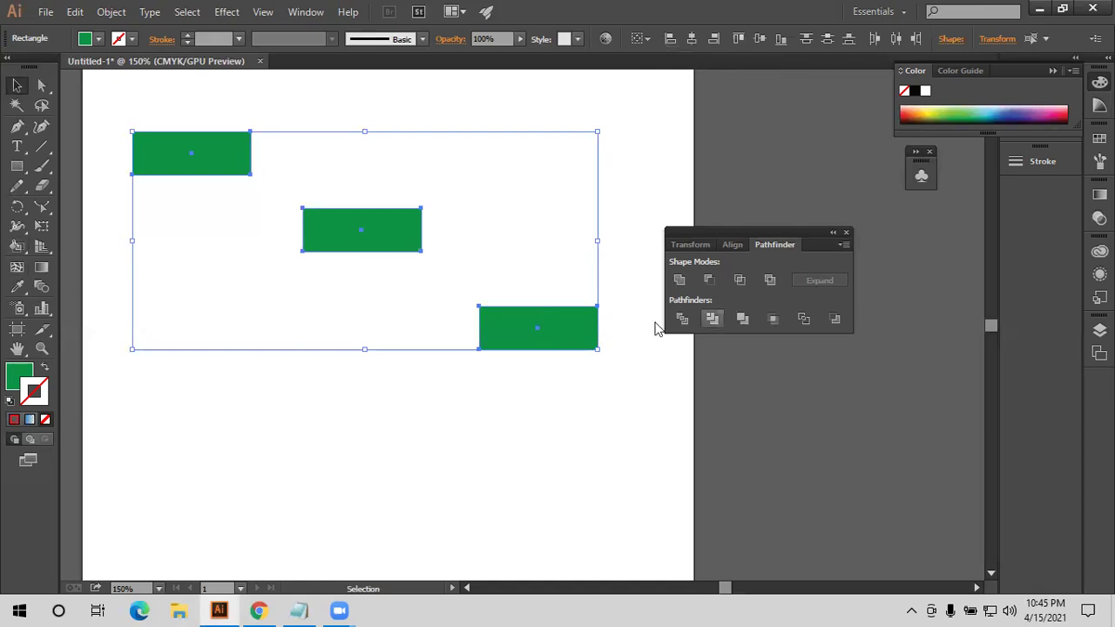
click(671, 39)
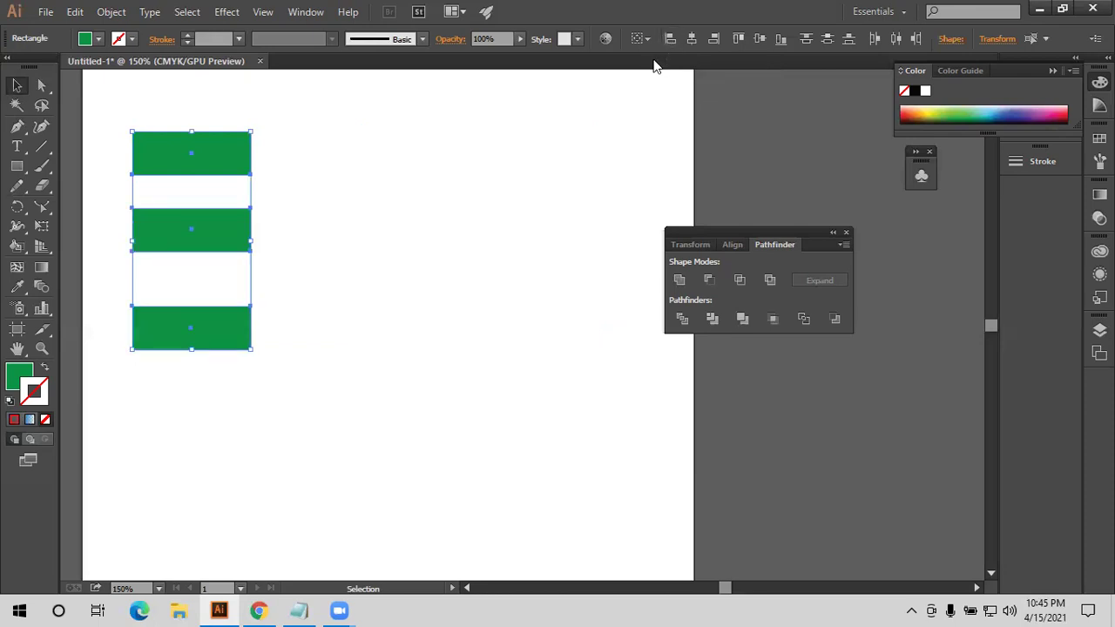
key(ctrl+z)
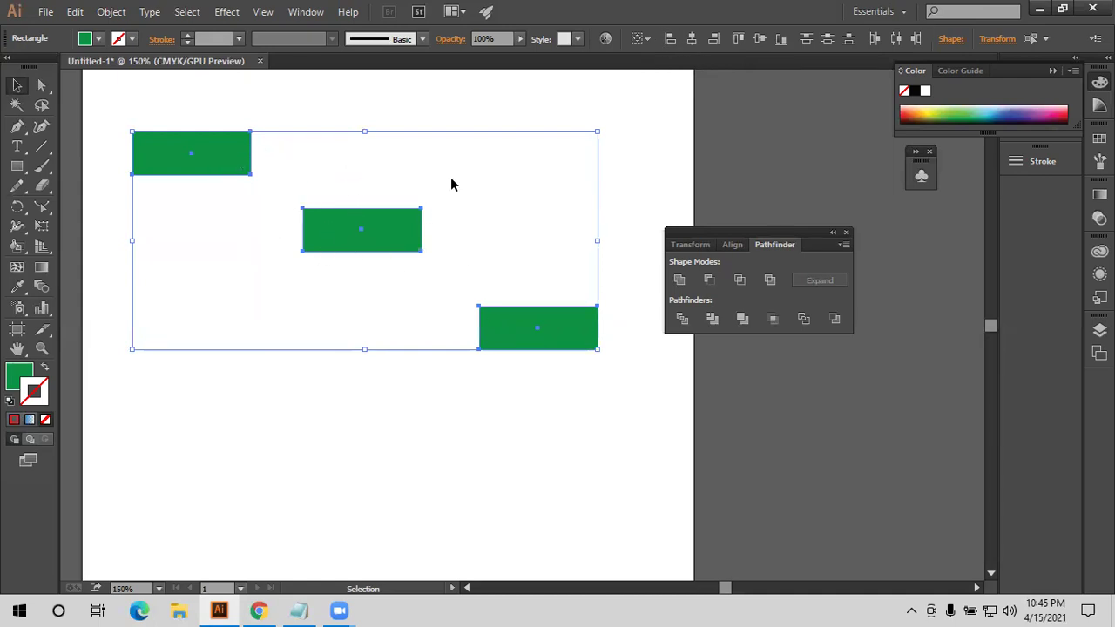
Test Horizontal Align Center, shift the middle rectangle left, and retest, undoing each time
click(691, 40)
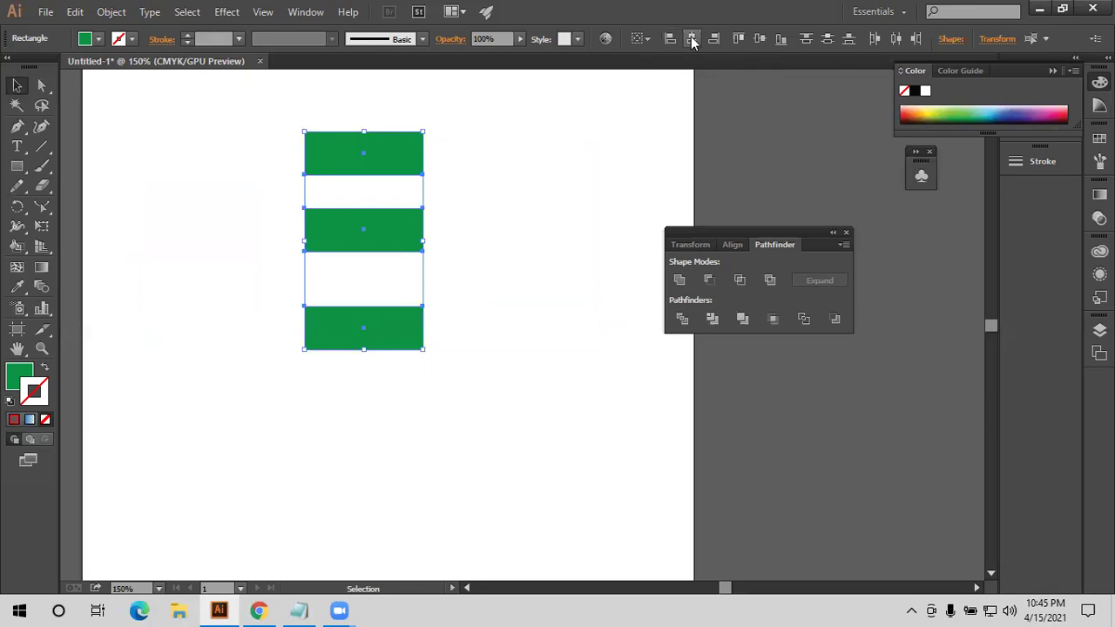
key(ctrl+z)
click(503, 182)
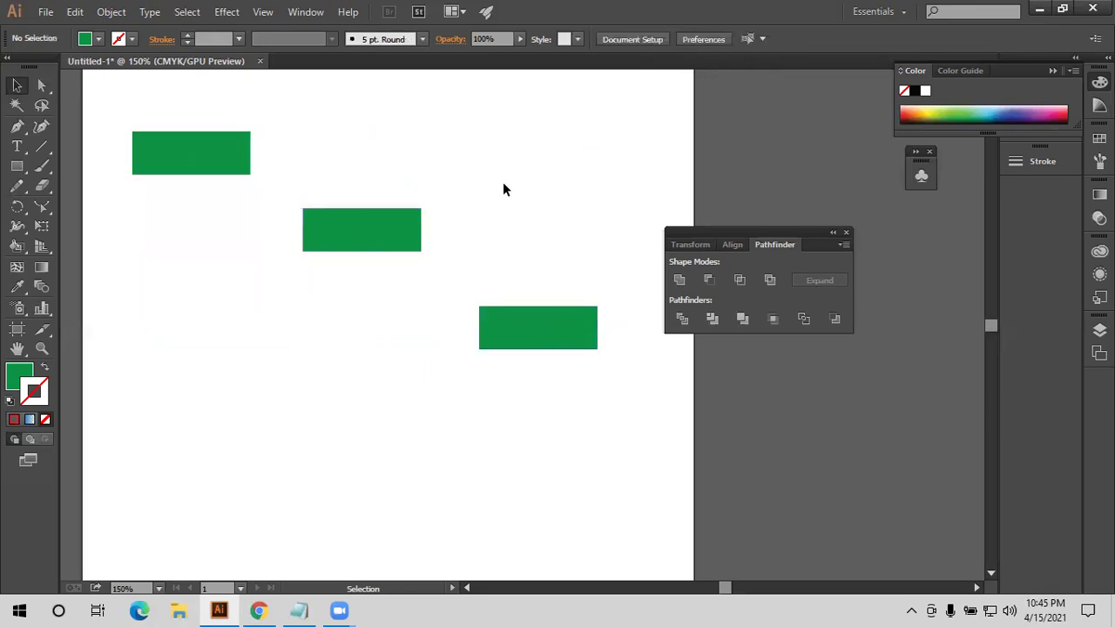
drag(357, 241, 261, 240)
drag(163, 91, 528, 370)
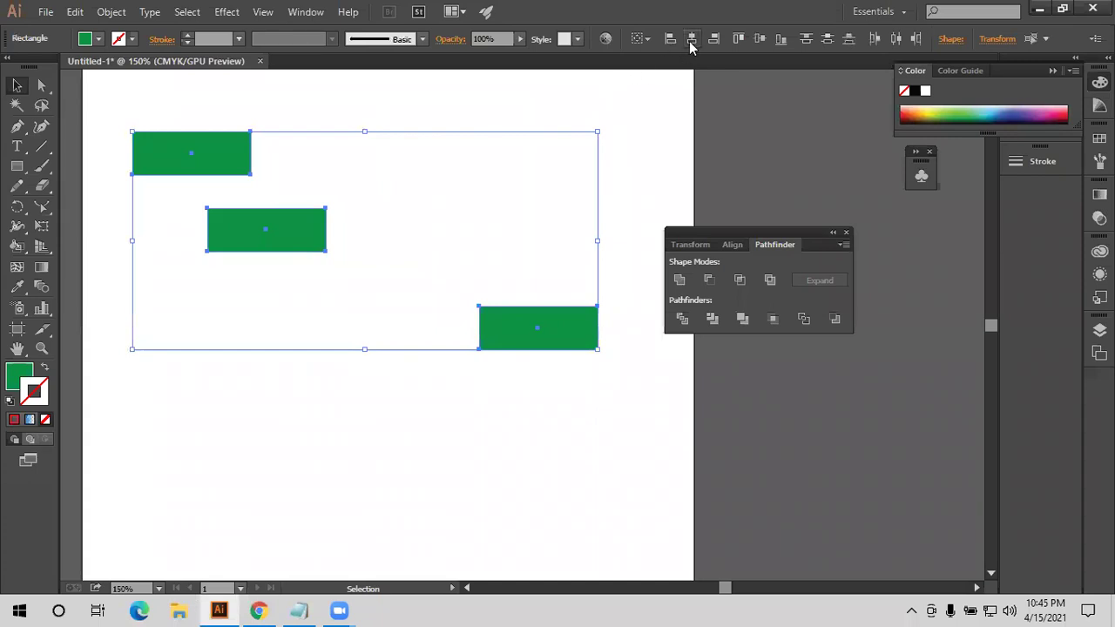
click(690, 39)
key(ctrl+z)
Test horizontal centring on the top-left and lower-right rectangles, then all three, undoing each
click(438, 243)
click(215, 154)
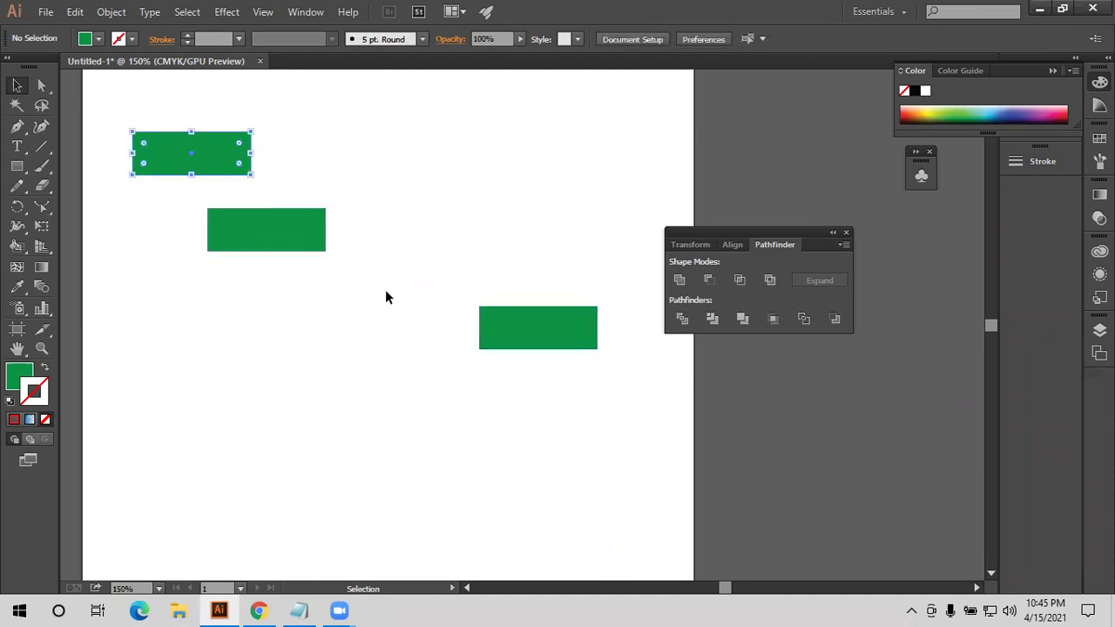
shift+click(517, 334)
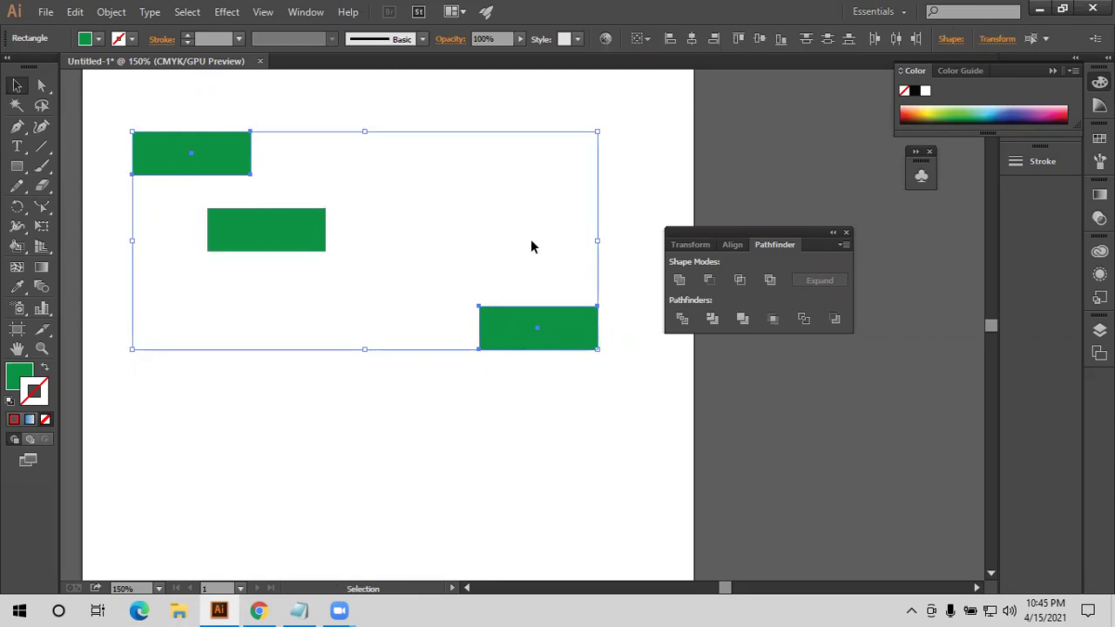
click(689, 40)
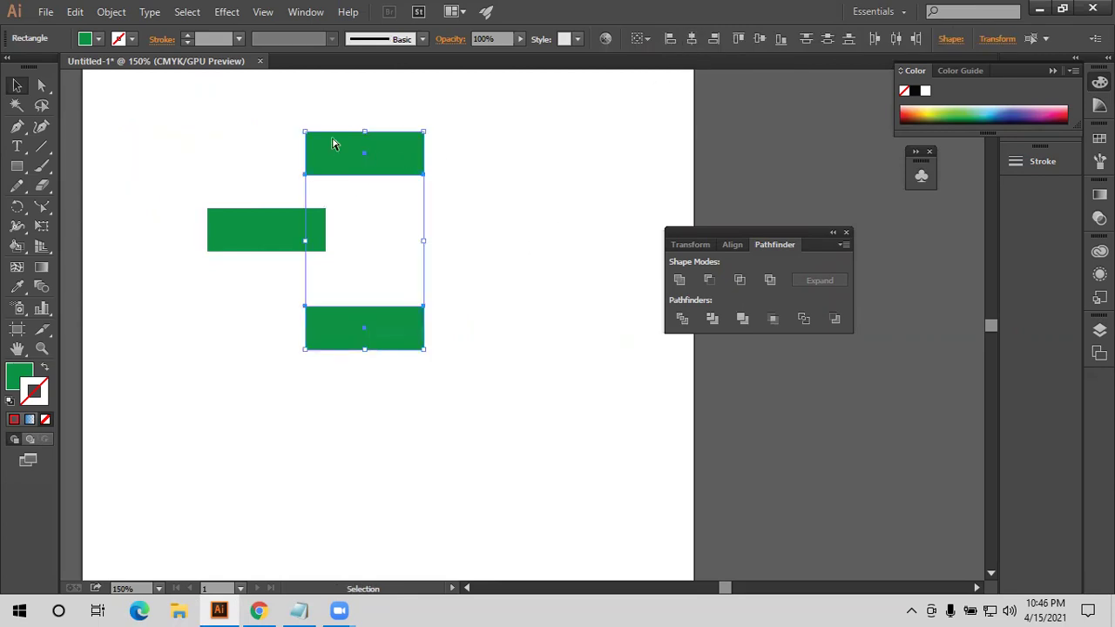
key(ctrl+z)
drag(193, 108, 580, 391)
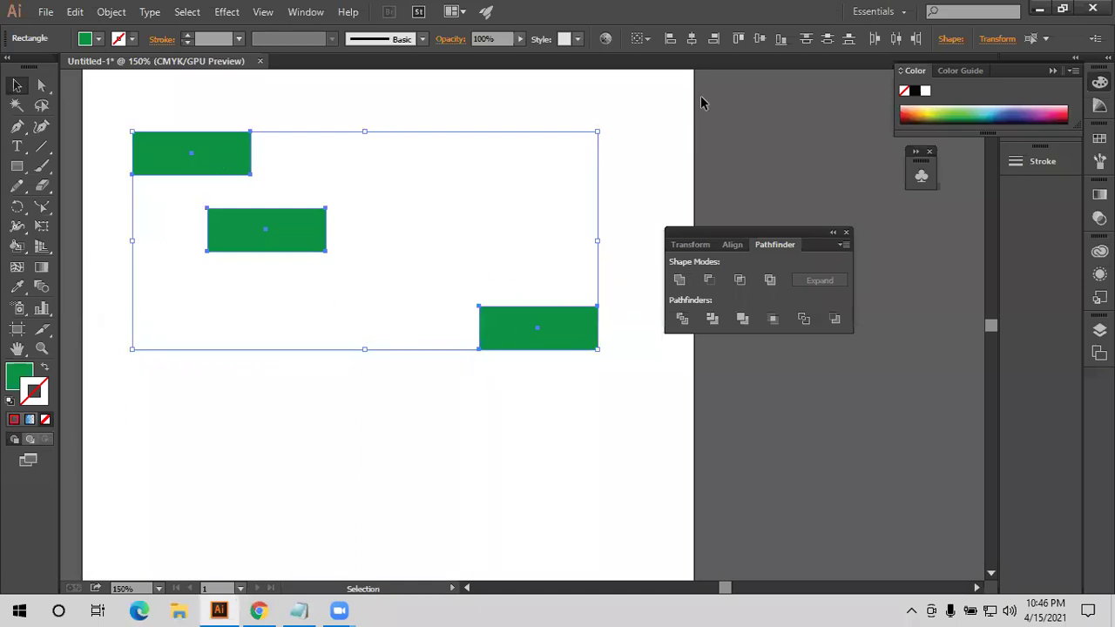
click(685, 39)
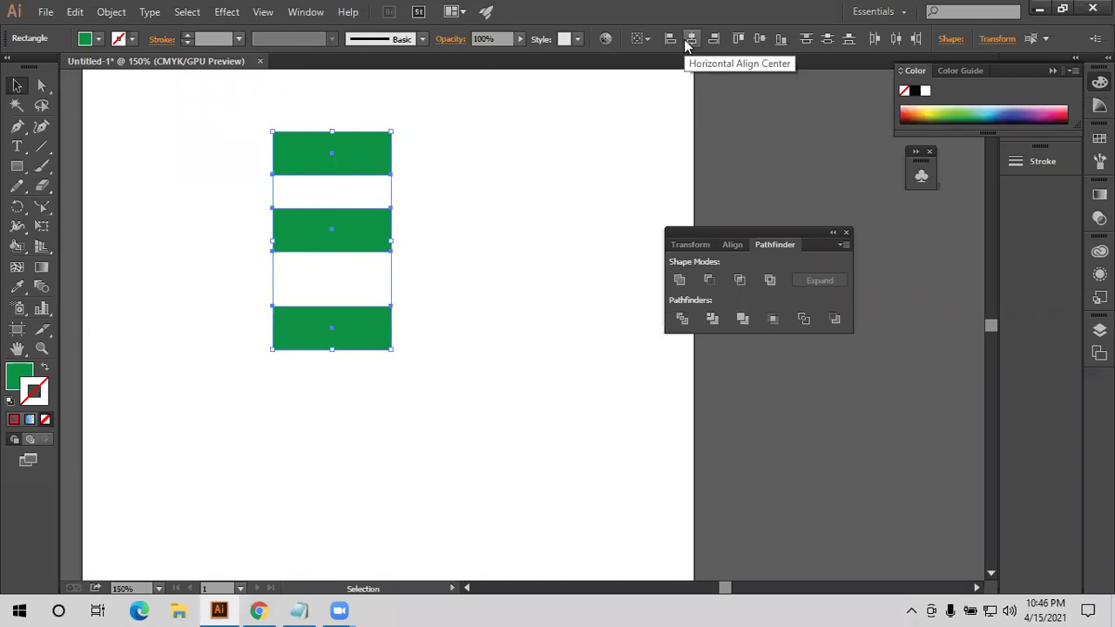
key(ctrl+z)
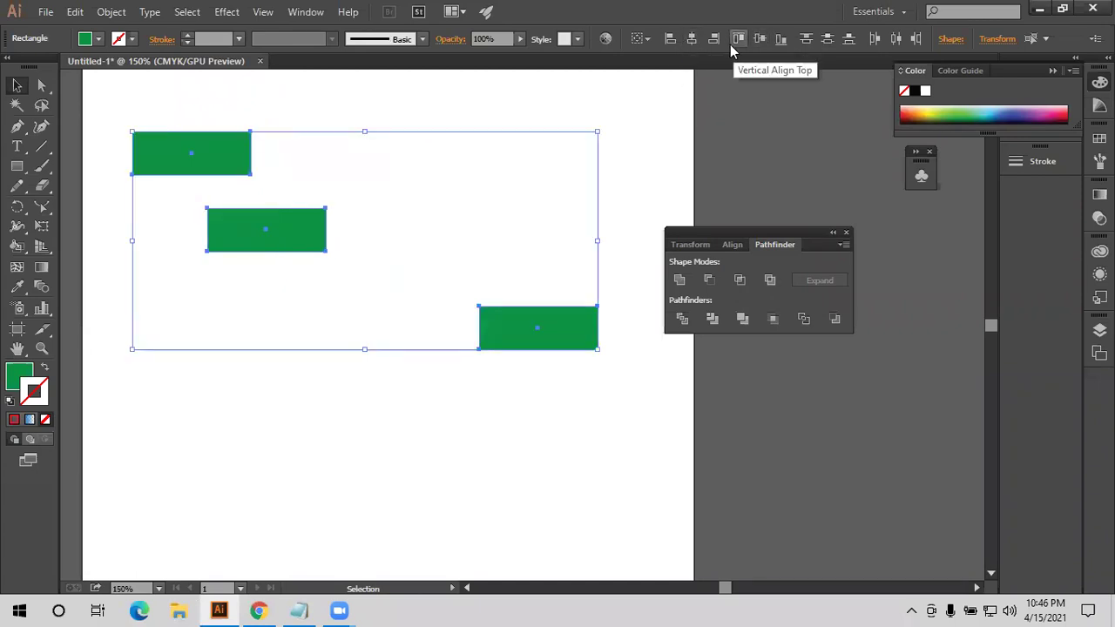
Test right-edge and top-edge alignment, nudging the middle rectangle between tries, and undo each
click(715, 43)
key(ctrl+z)
click(501, 227)
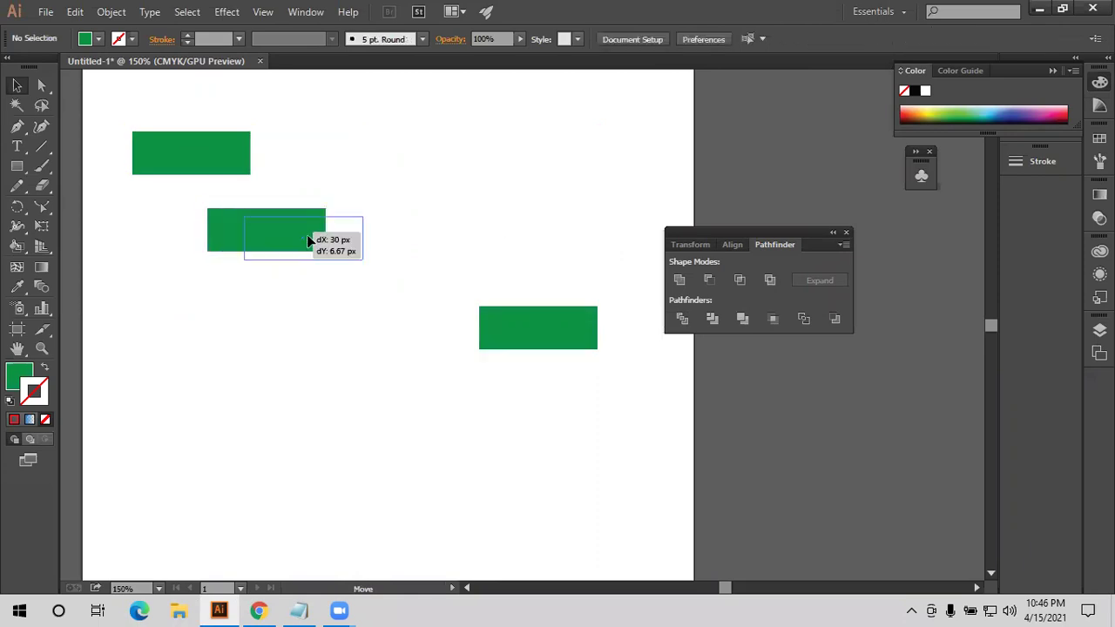
drag(264, 221, 313, 235)
drag(195, 97, 576, 401)
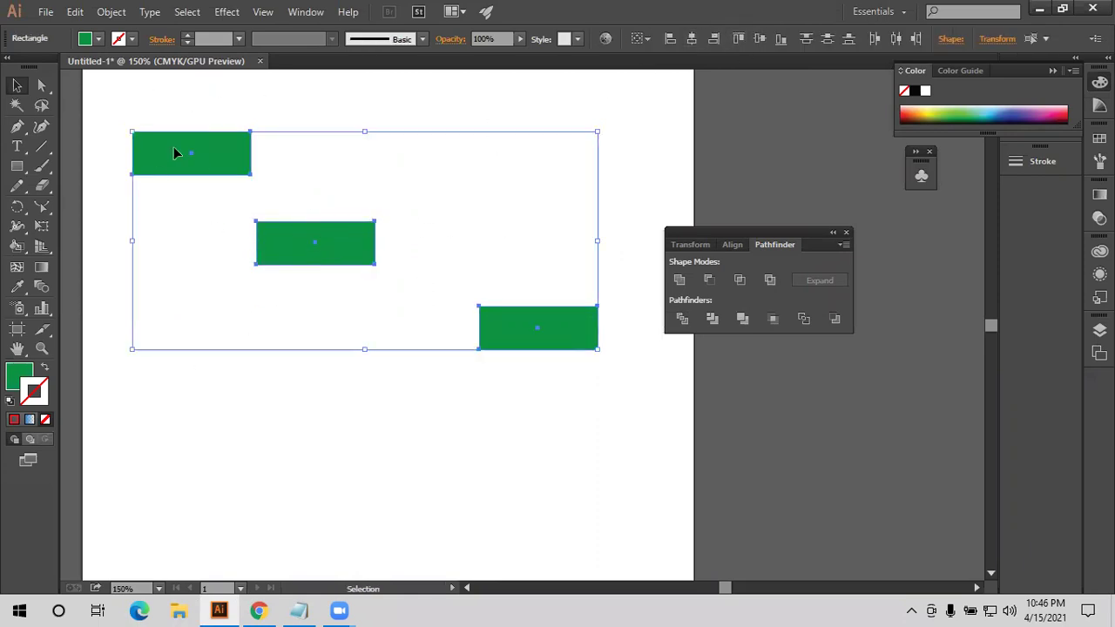
click(739, 40)
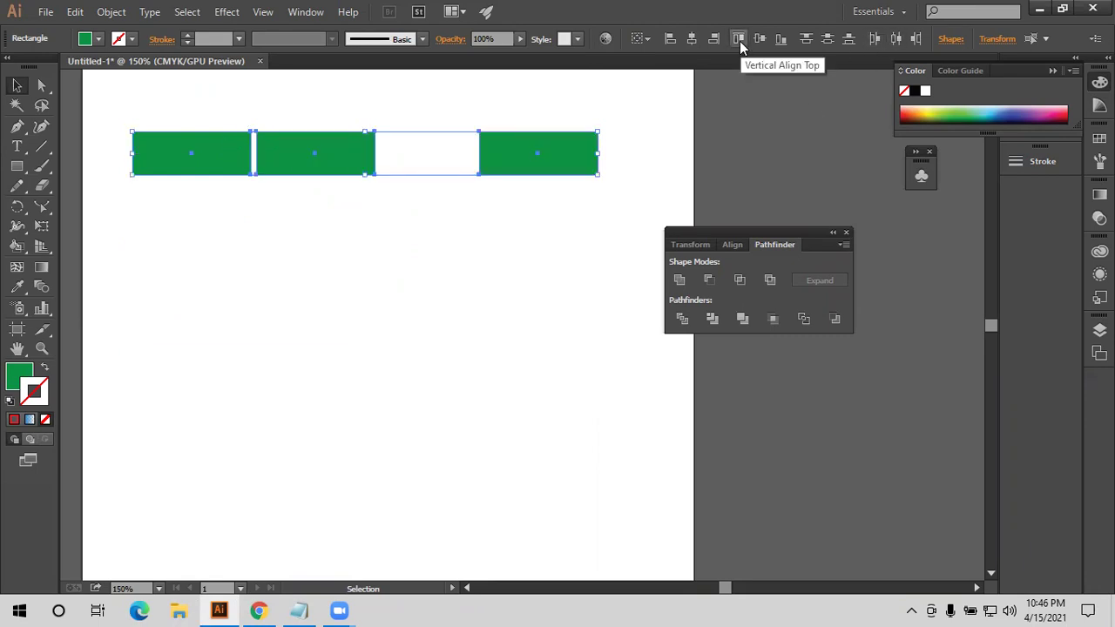
key(ctrl+z)
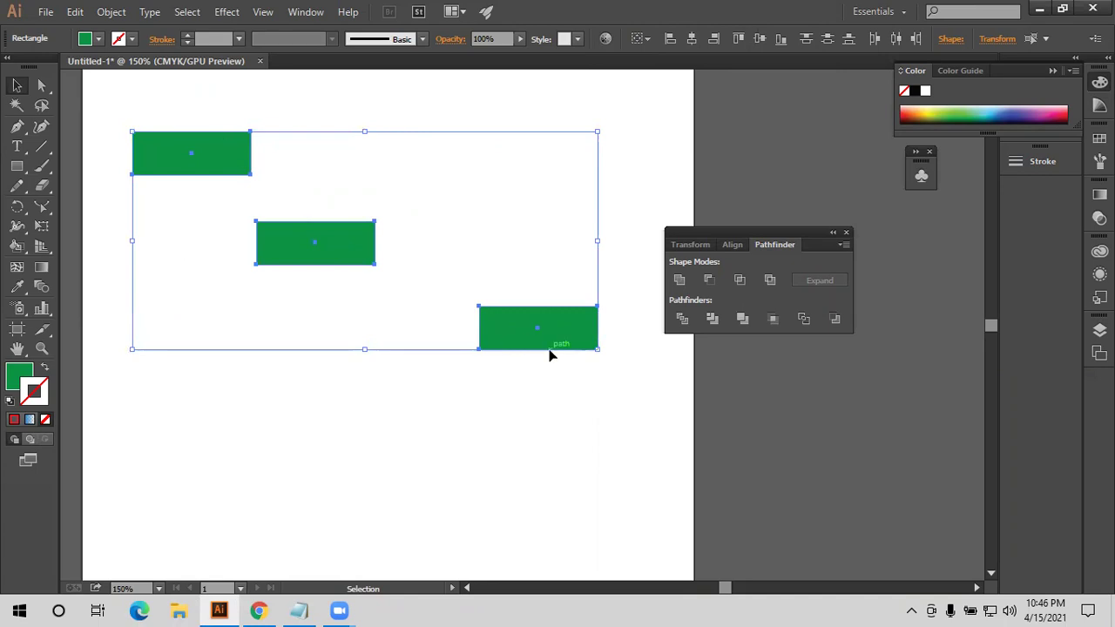
Move the middle rectangle lower, test vertical centring, reselect all three, undo and fit the artboard
click(340, 271)
mouse_move(372, 259)
mouse_down()
mouse_move(246, 142)
mouse_move(561, 421)
mouse_up()
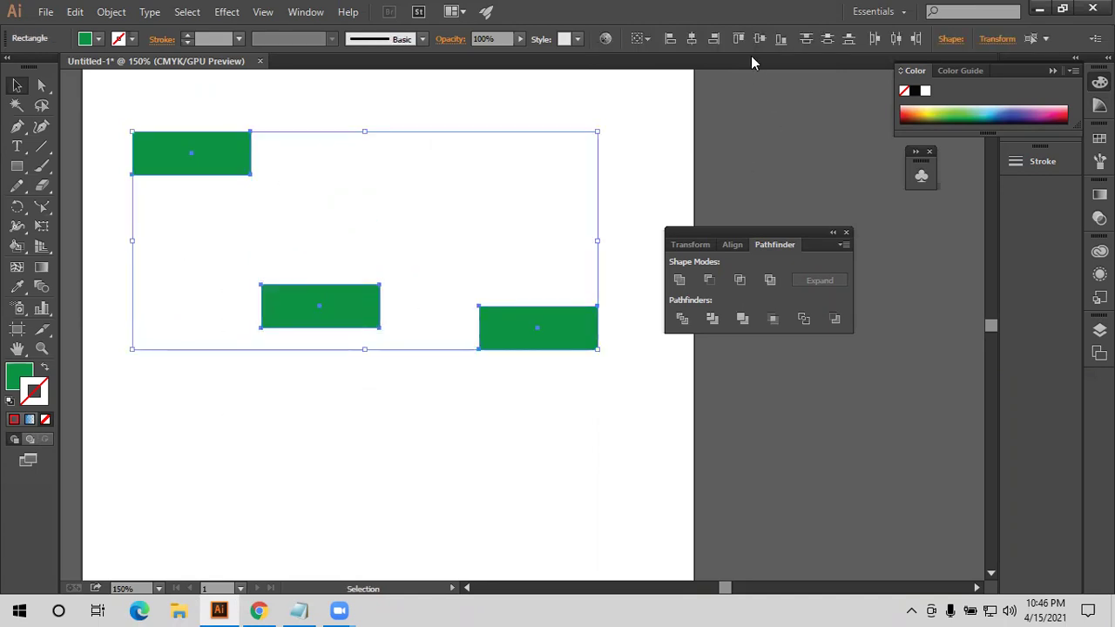
click(758, 39)
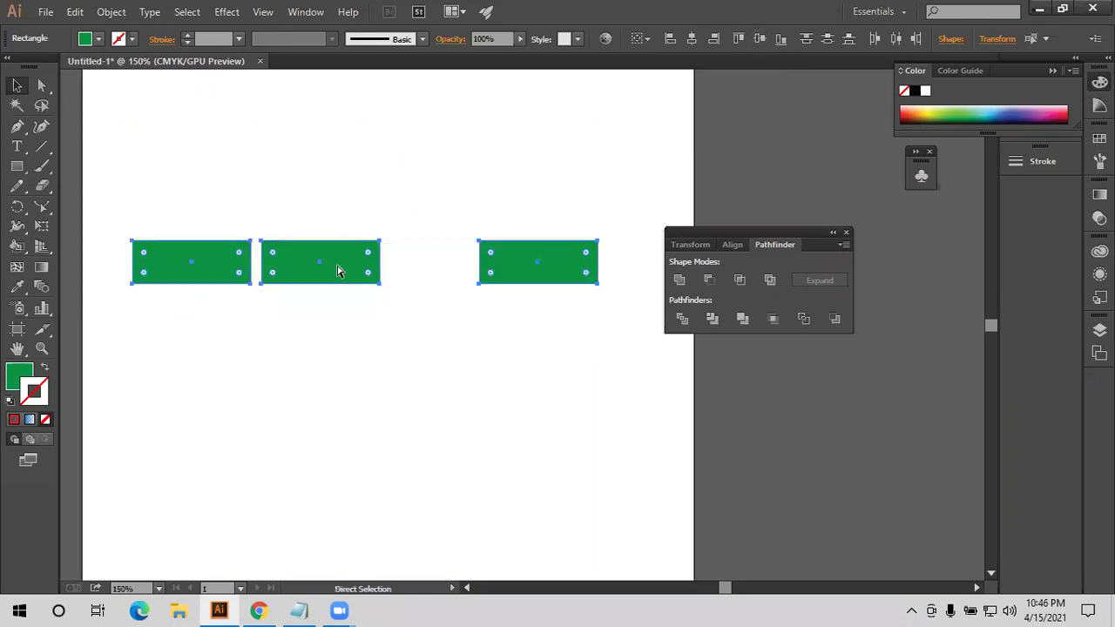
key(ctrl+z)
click(377, 249)
drag(190, 105, 418, 375)
drag(146, 103, 528, 342)
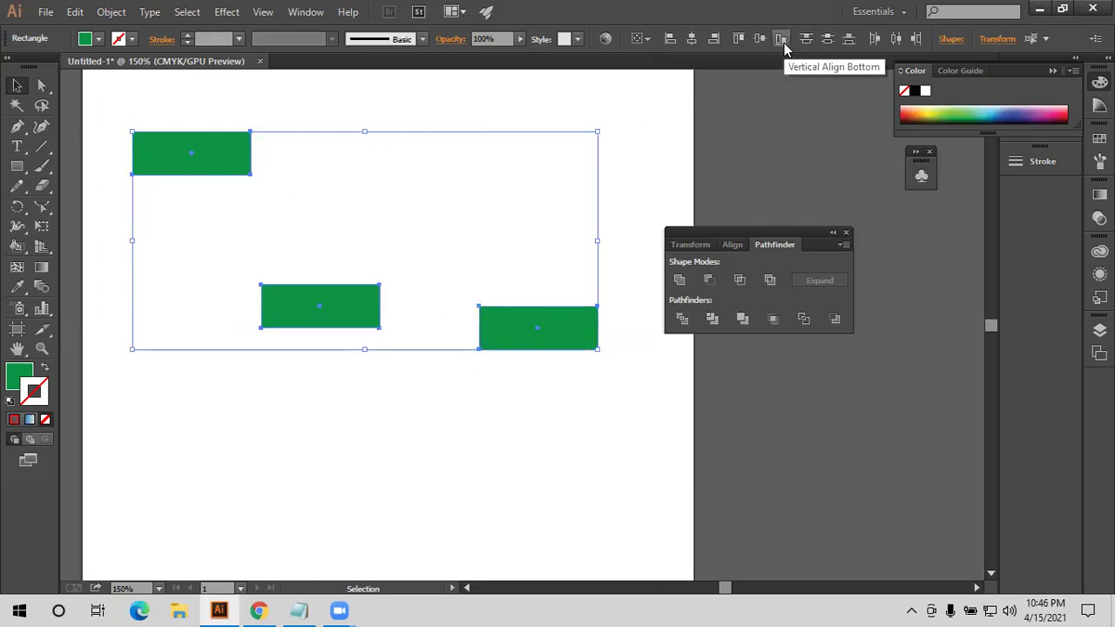
key(ctrl+z)
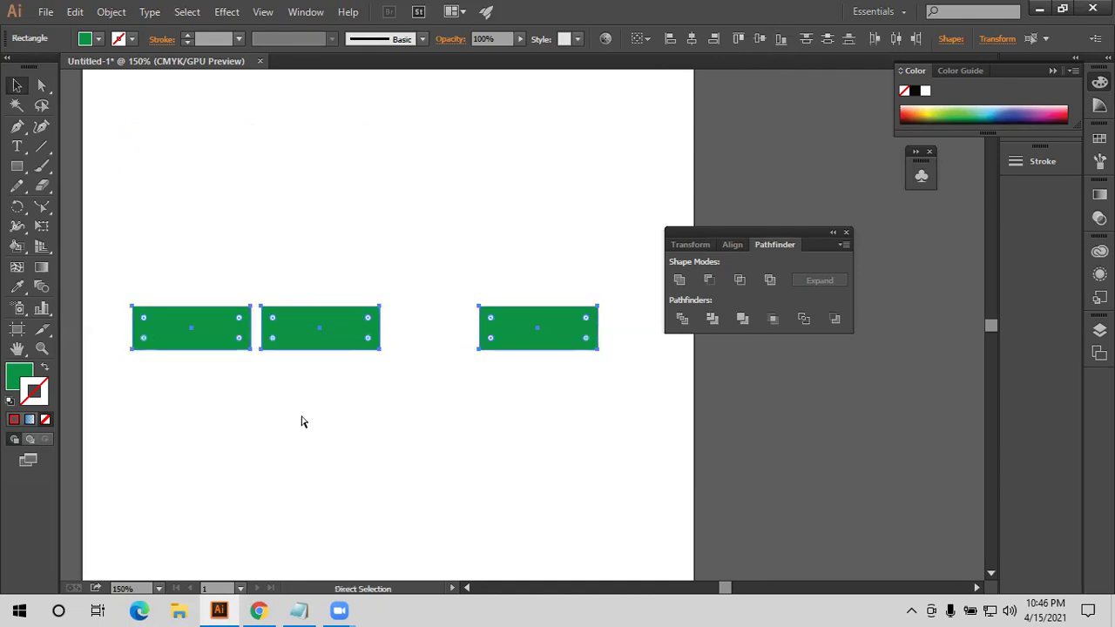
key(ctrl+z)
key(ctrl+1)
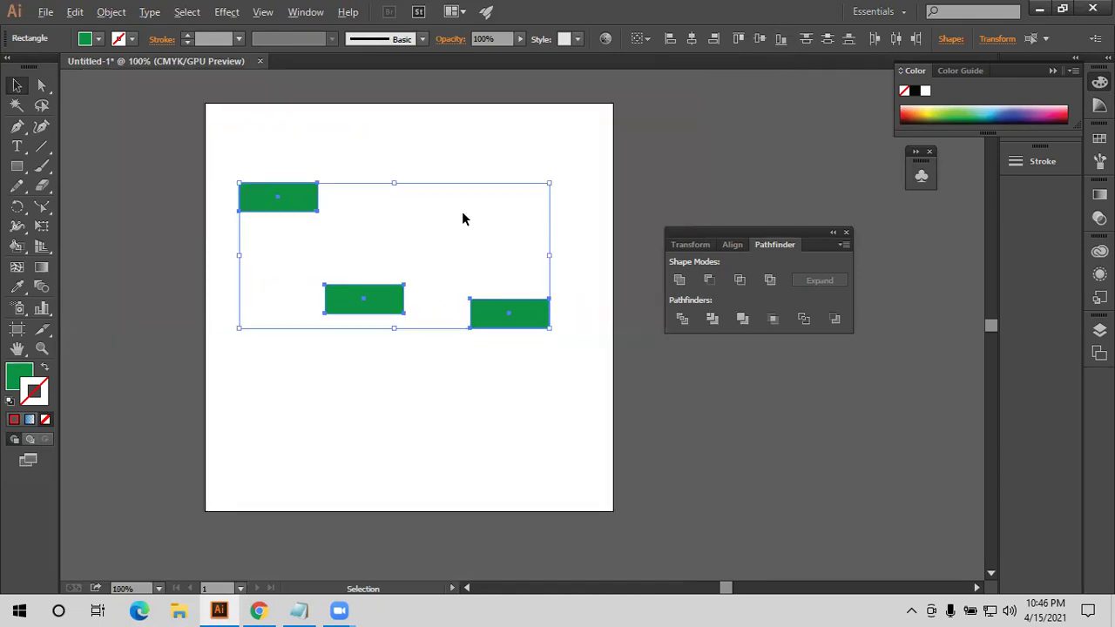
Move the middle and right rectangles up, test distributing and aligning them in a row, then undo
click(462, 218)
mouse_move(361, 311)
mouse_down()
mouse_move(388, 203)
mouse_move(375, 205)
mouse_up()
drag(475, 300, 459, 191)
drag(284, 144, 469, 231)
alt+scroll(468, 225, up, 2)
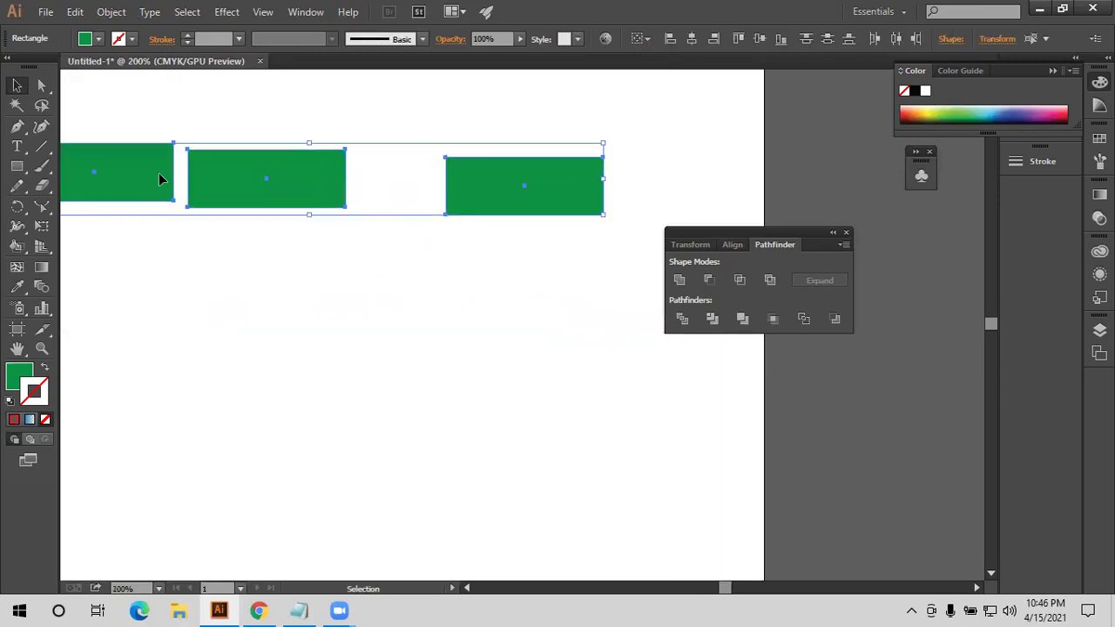
alt+scroll(341, 200, down, 1)
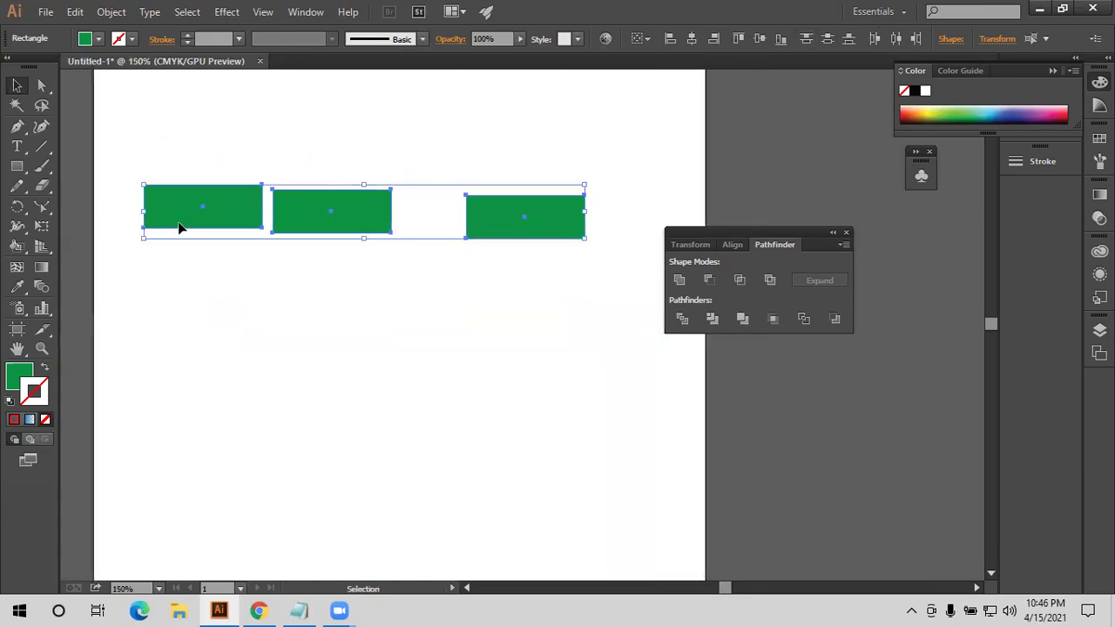
click(896, 40)
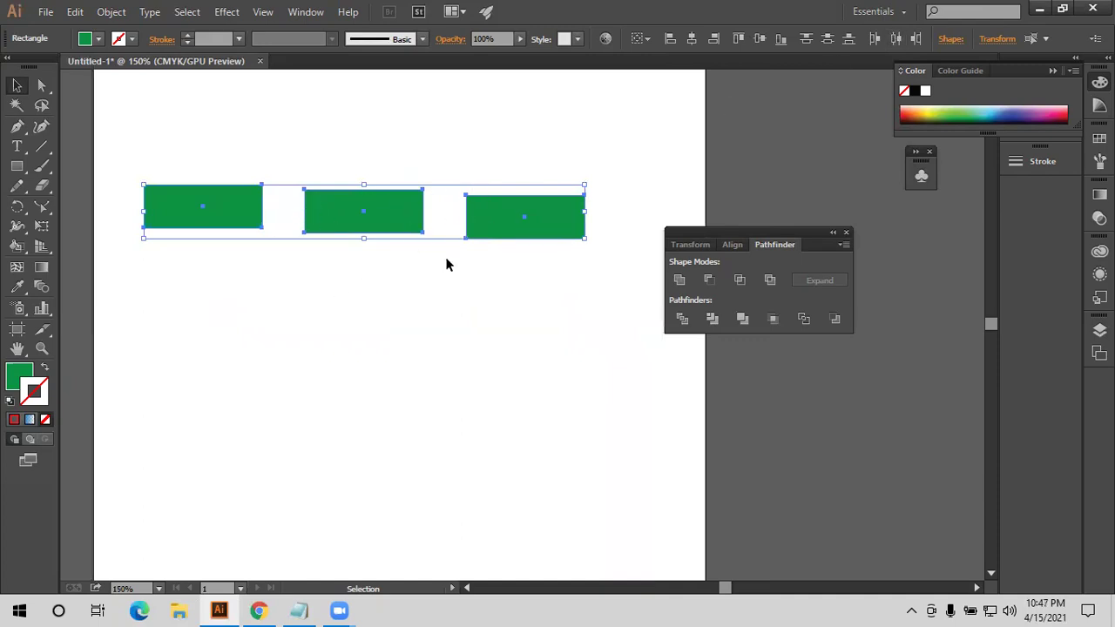
click(755, 44)
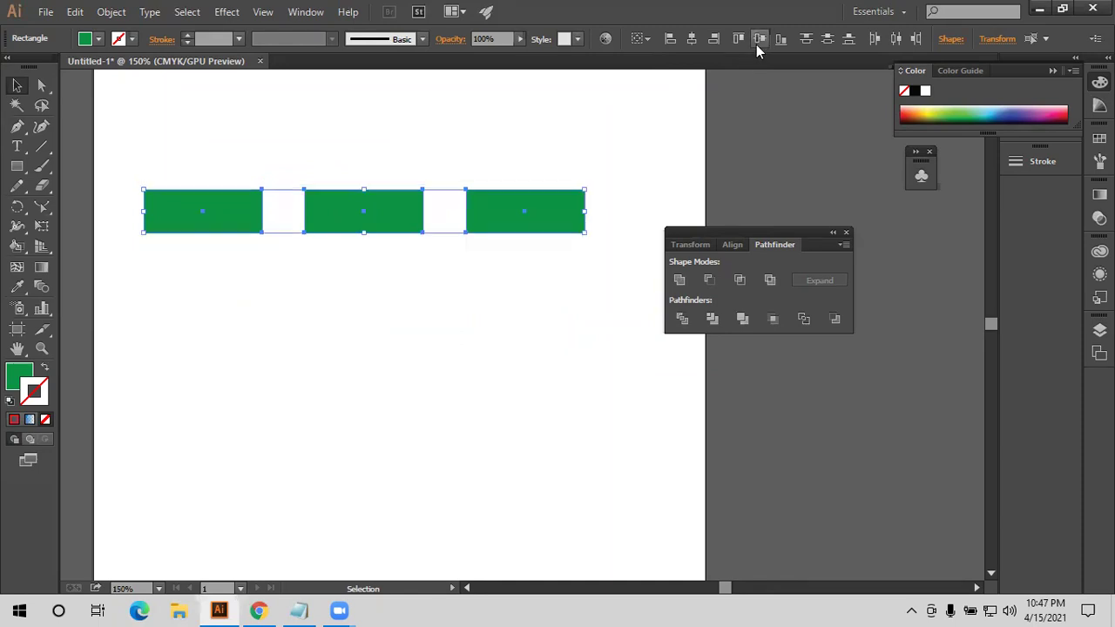
key(ctrl+z)
key(ctrl+z)
key(ctrl+z)
key(ctrl+z)
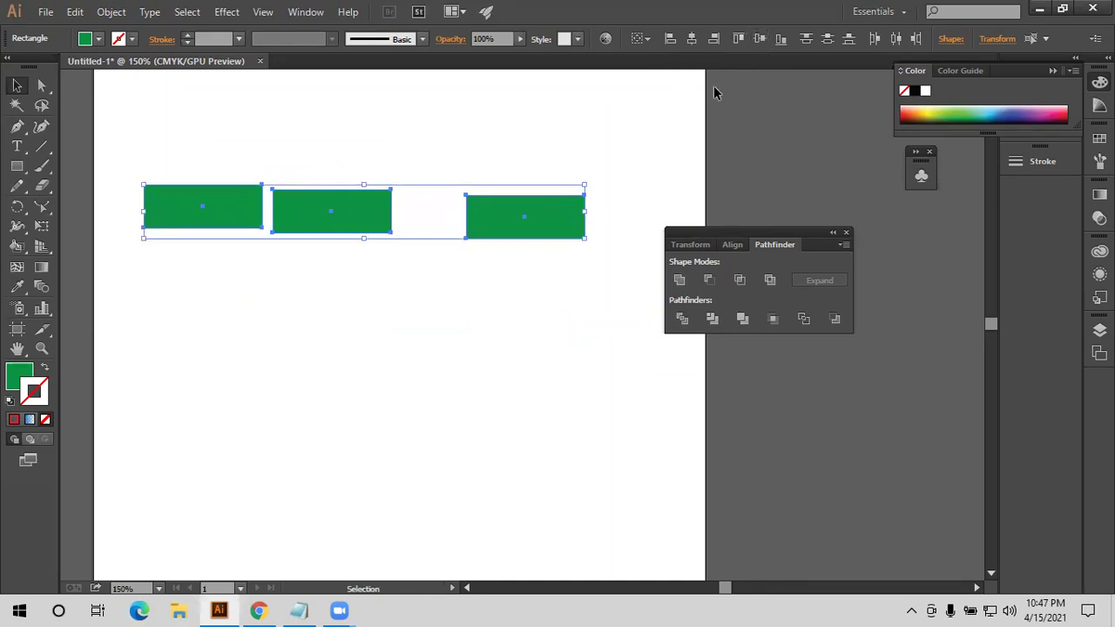
Stack the middle and right rectangles beneath the top one to form a vertical column
click(408, 231)
drag(362, 215, 219, 287)
click(523, 216)
drag(559, 205, 249, 338)
drag(246, 294, 246, 294)
drag(212, 120, 390, 448)
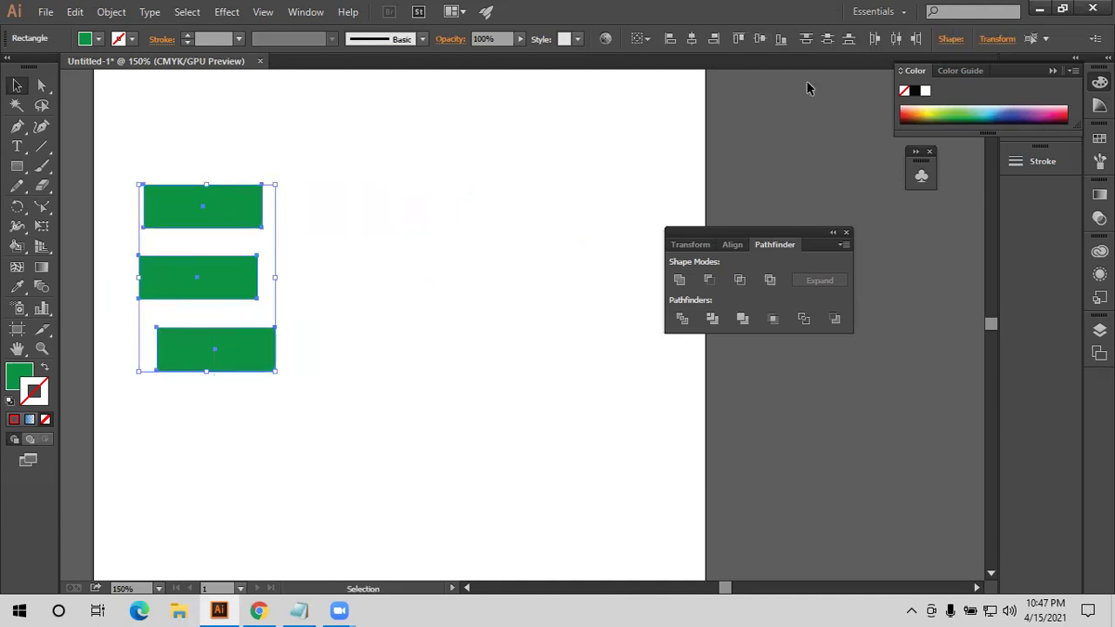
click(170, 383)
drag(208, 359, 197, 431)
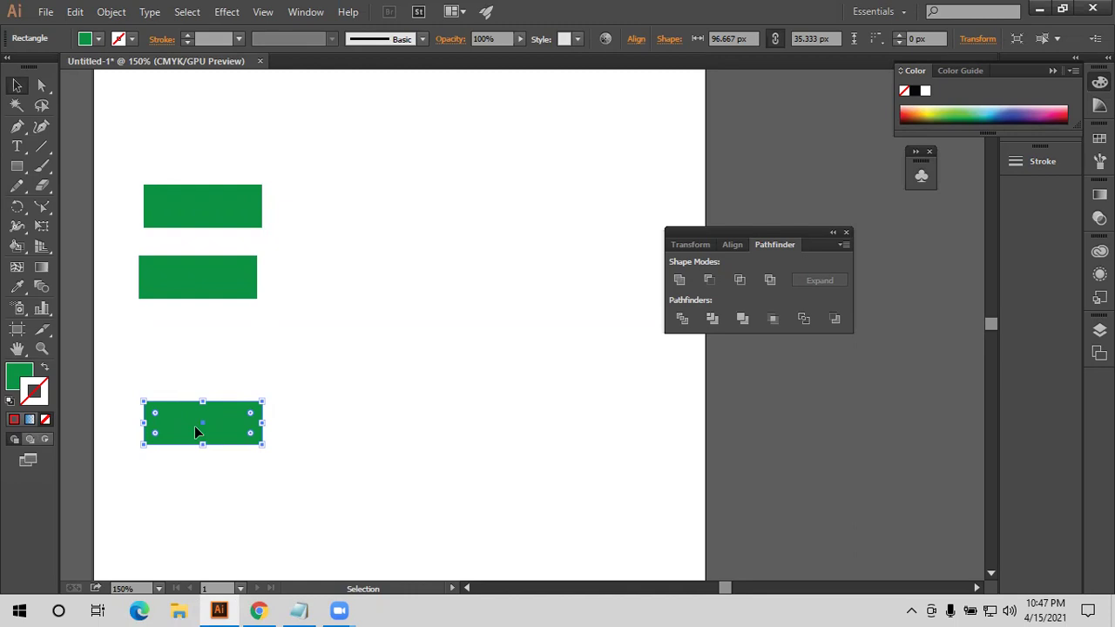
Space the three rectangles evenly top to bottom and centre them on one vertical axis
drag(224, 142, 286, 481)
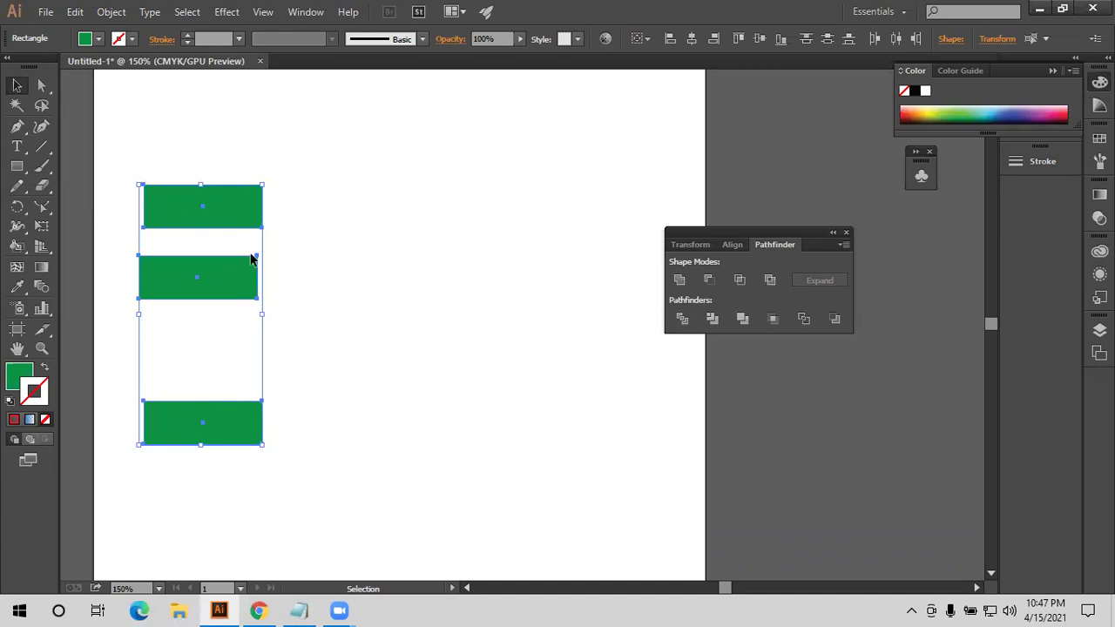
click(826, 39)
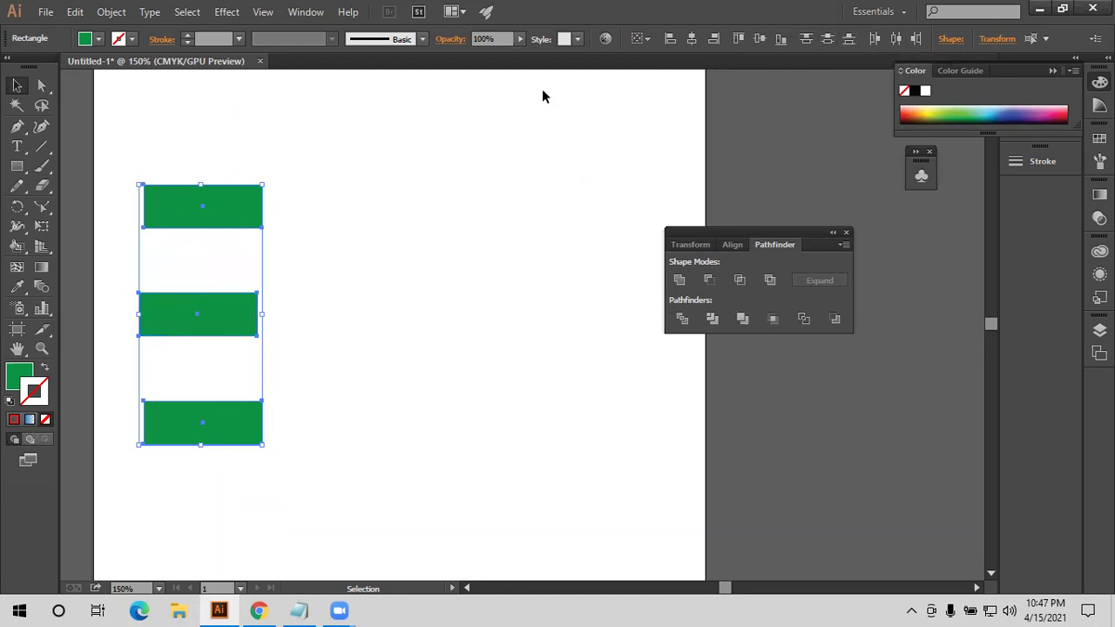
click(690, 38)
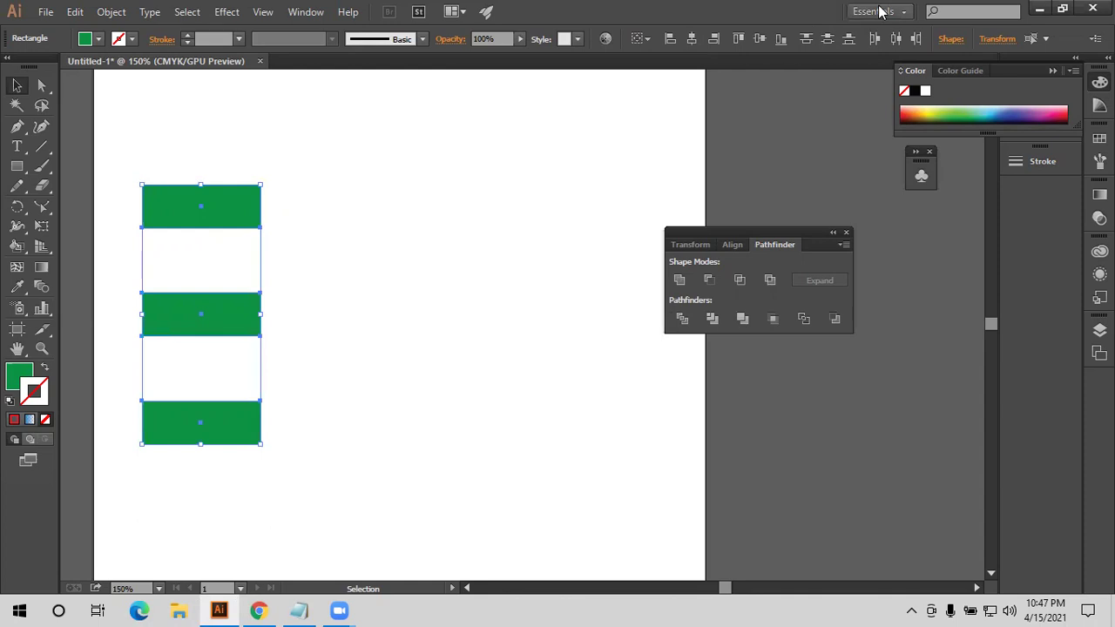
Move the top rectangle up and right, and set the Align To option to Artboard
click(293, 168)
drag(234, 205, 398, 189)
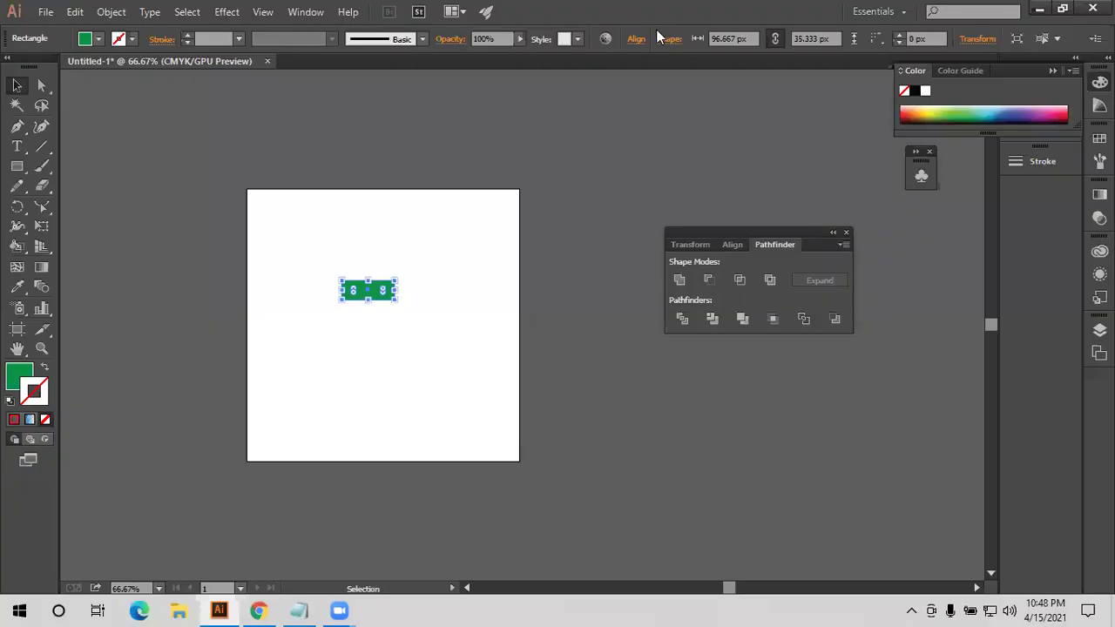
click(637, 39)
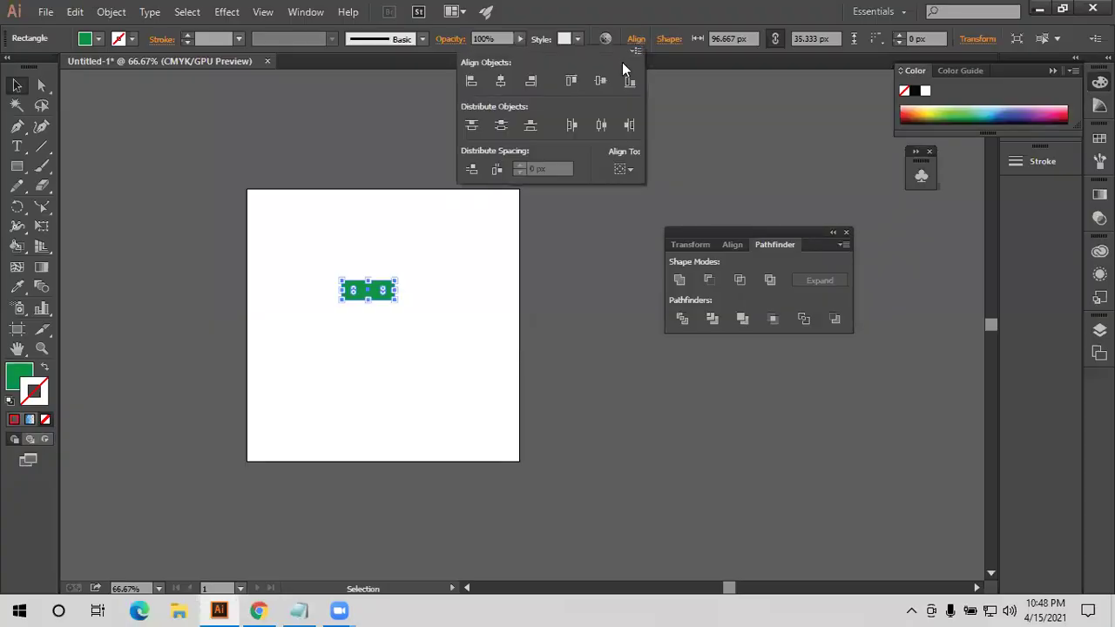
click(639, 41)
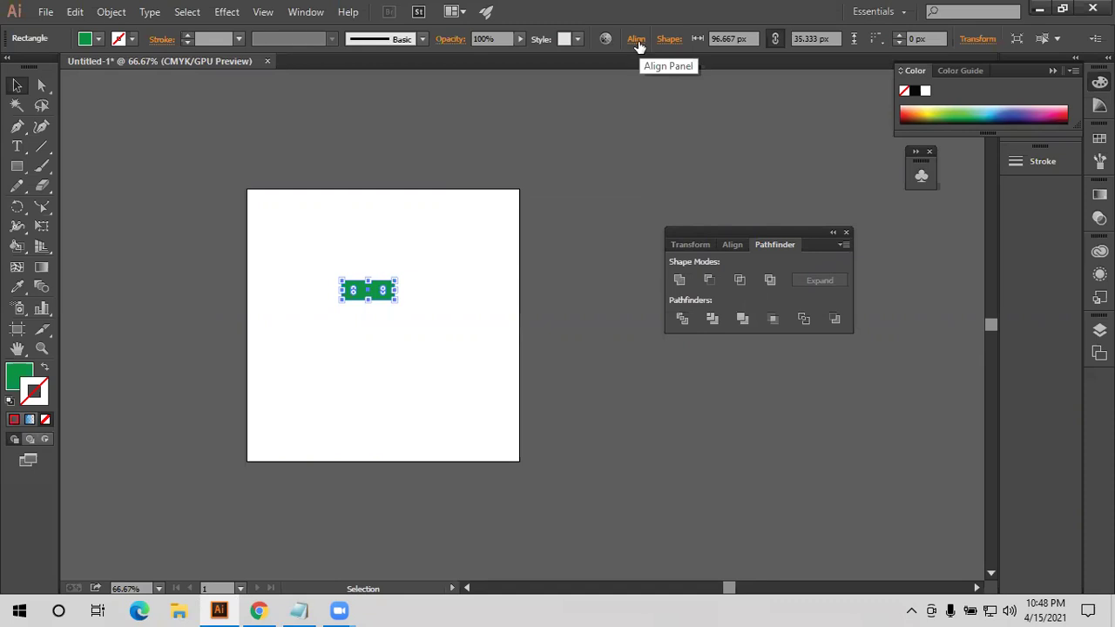
click(637, 40)
click(630, 167)
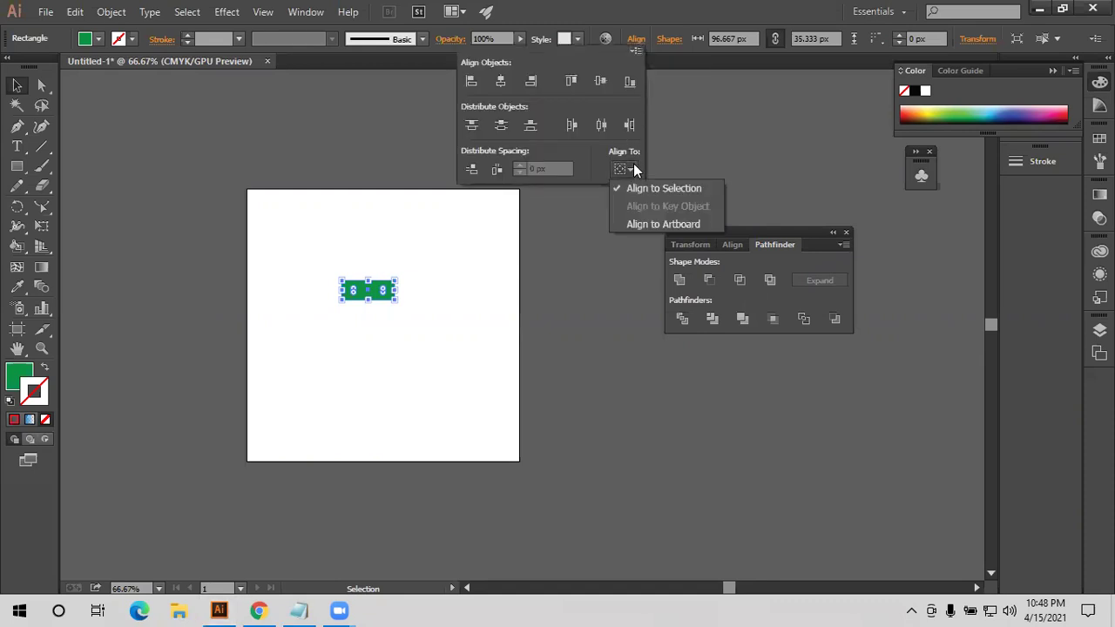
click(637, 226)
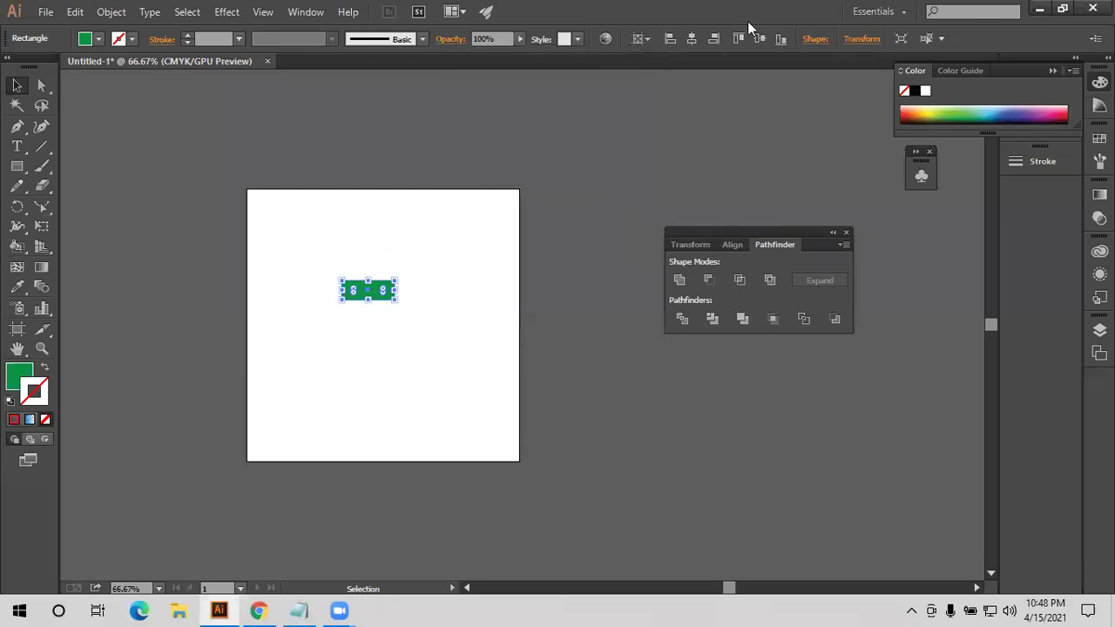
Snap the rectangle to the artboard's left, top, bottom, right, then top edges
click(669, 40)
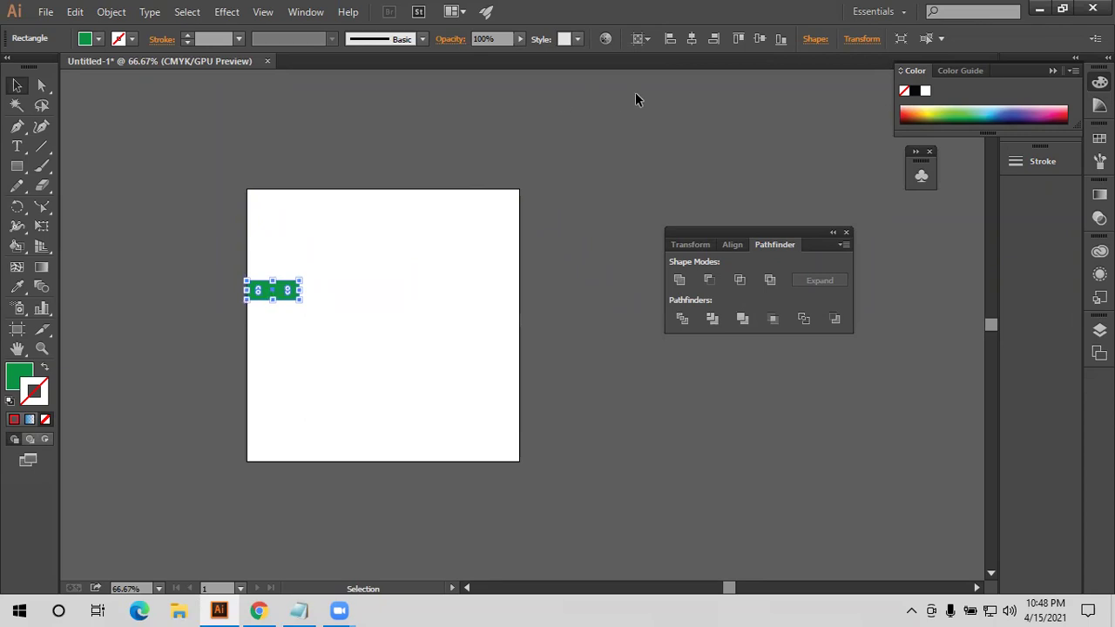
click(730, 38)
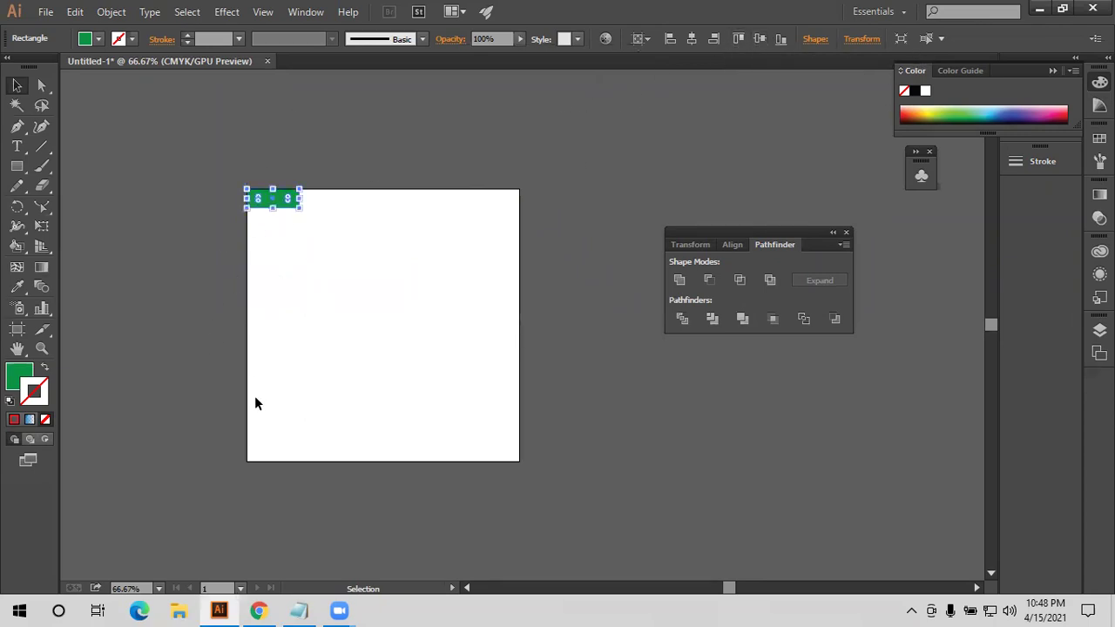
click(782, 42)
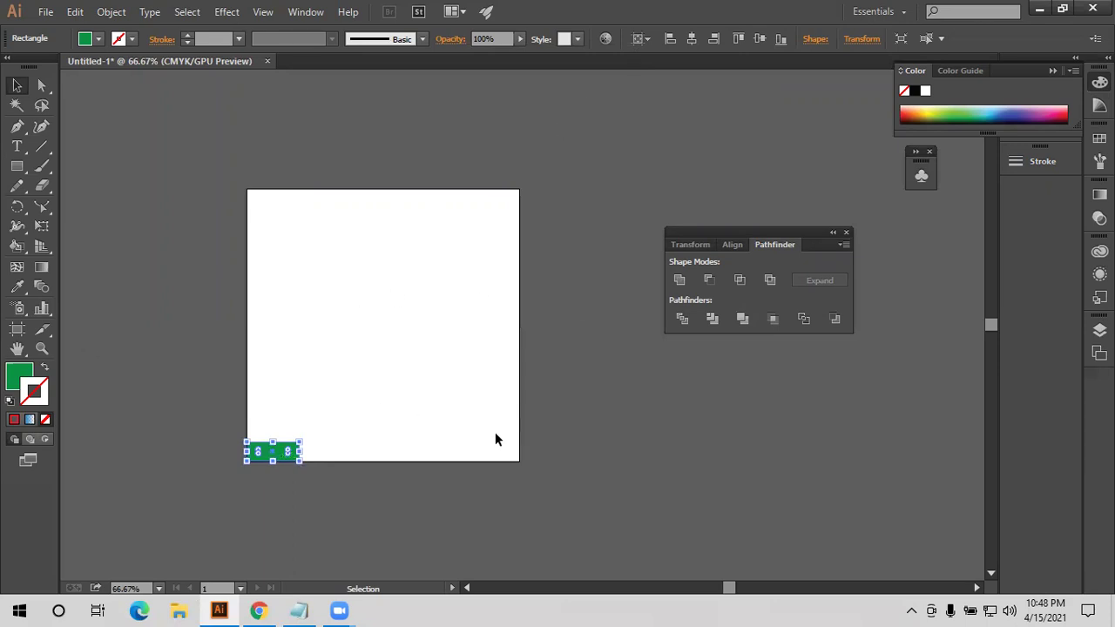
click(713, 40)
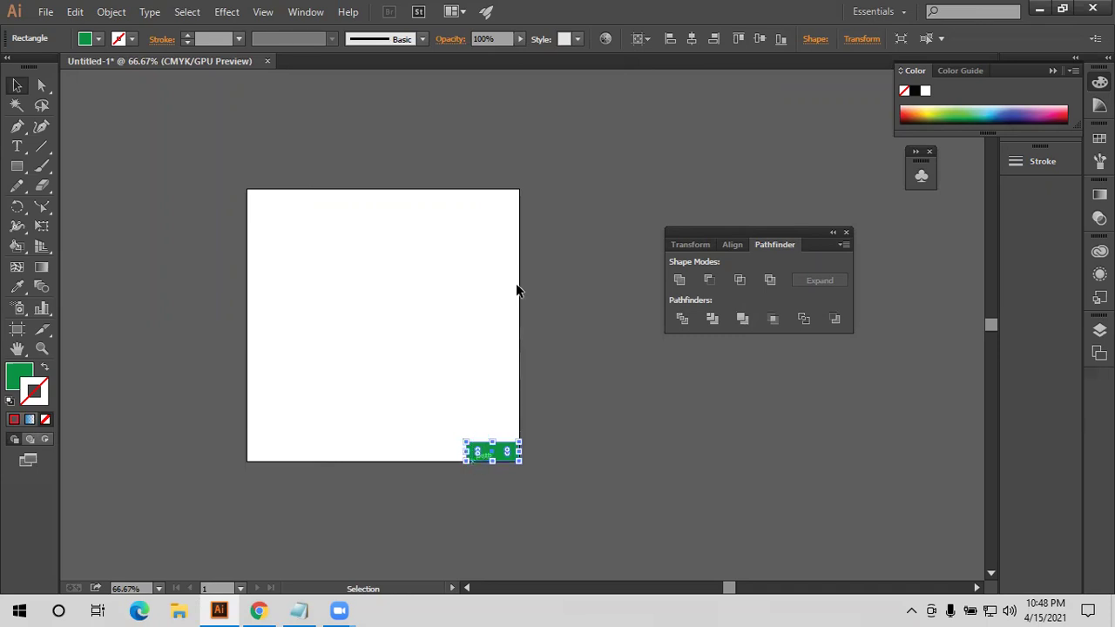
click(738, 38)
Centre the rectangle horizontally and vertically on the artboard, then delete it
click(375, 329)
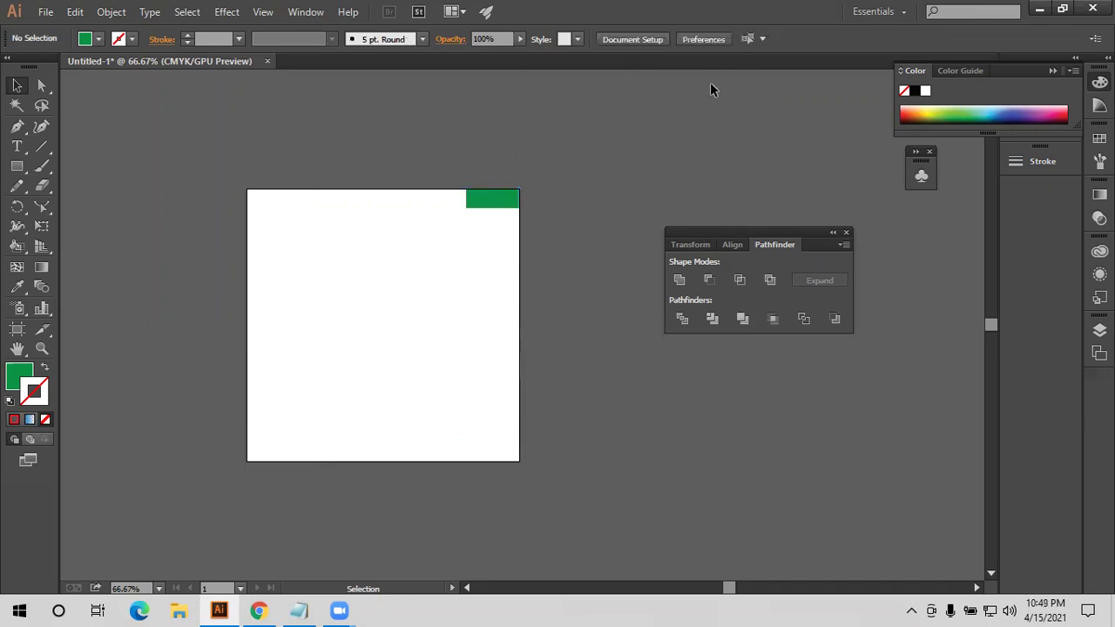
click(491, 199)
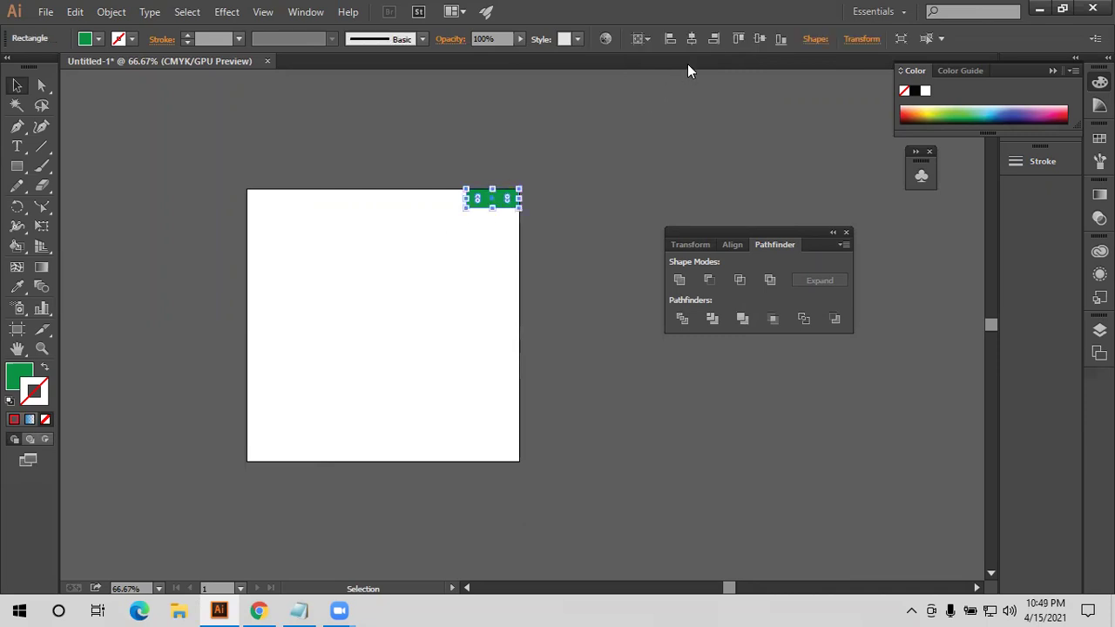
click(691, 38)
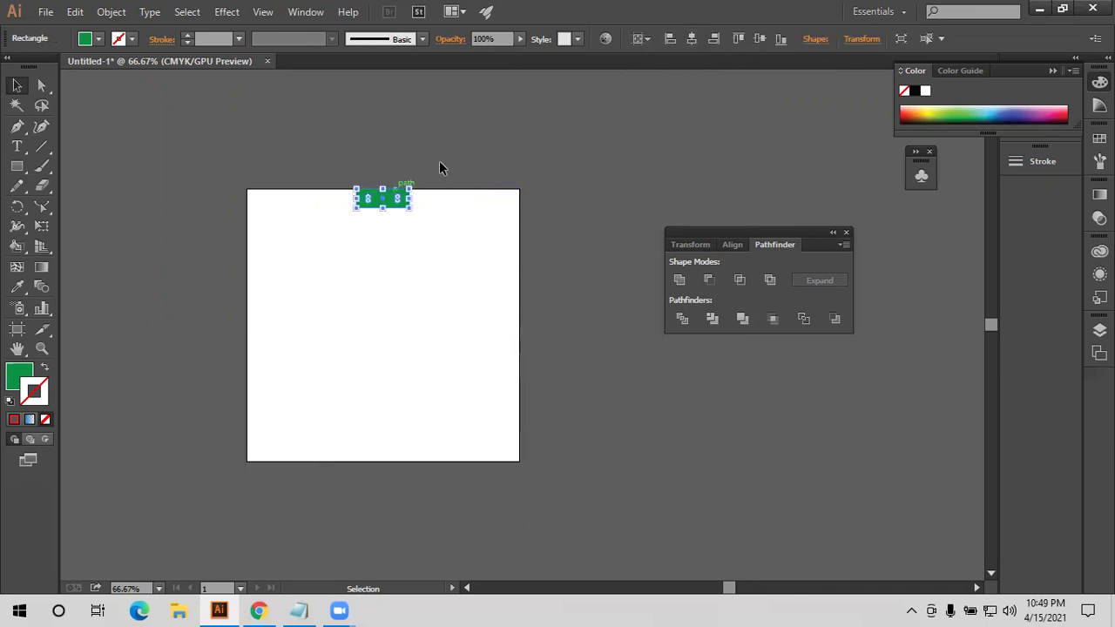
click(764, 41)
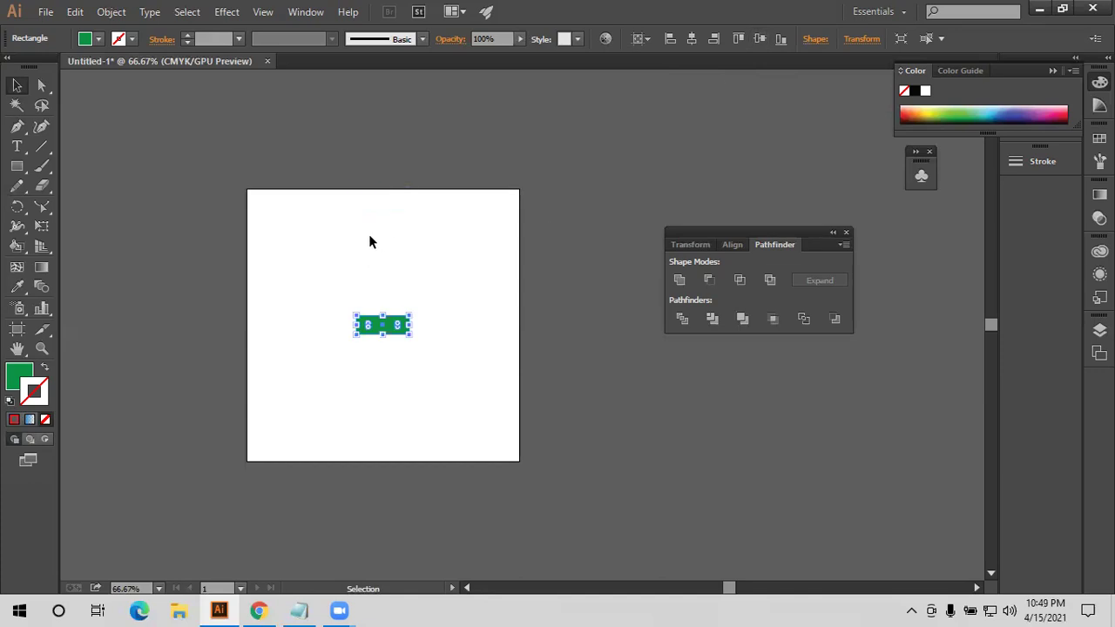
drag(327, 294, 427, 390)
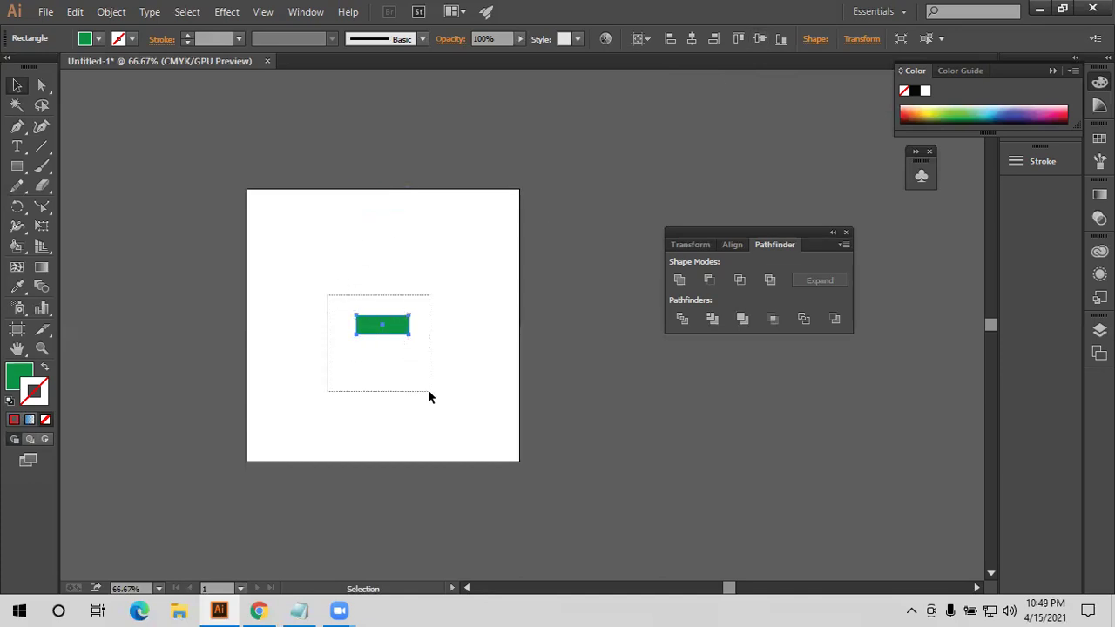
key(Delete)
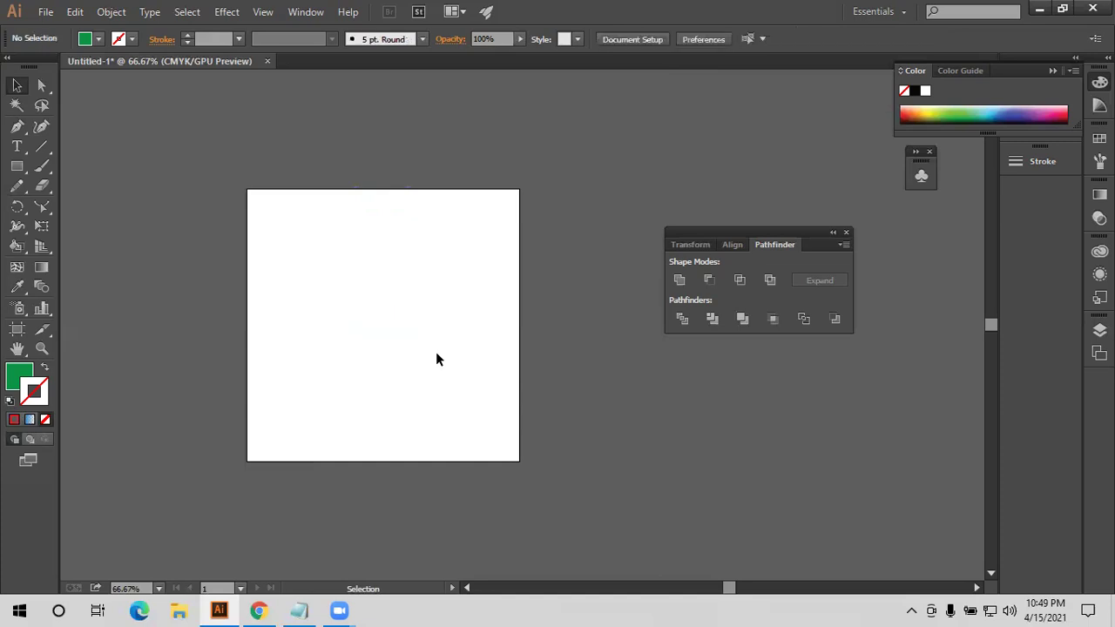
Restore the deleted green rectangle and duplicate it above the original
key(ctrl+z)
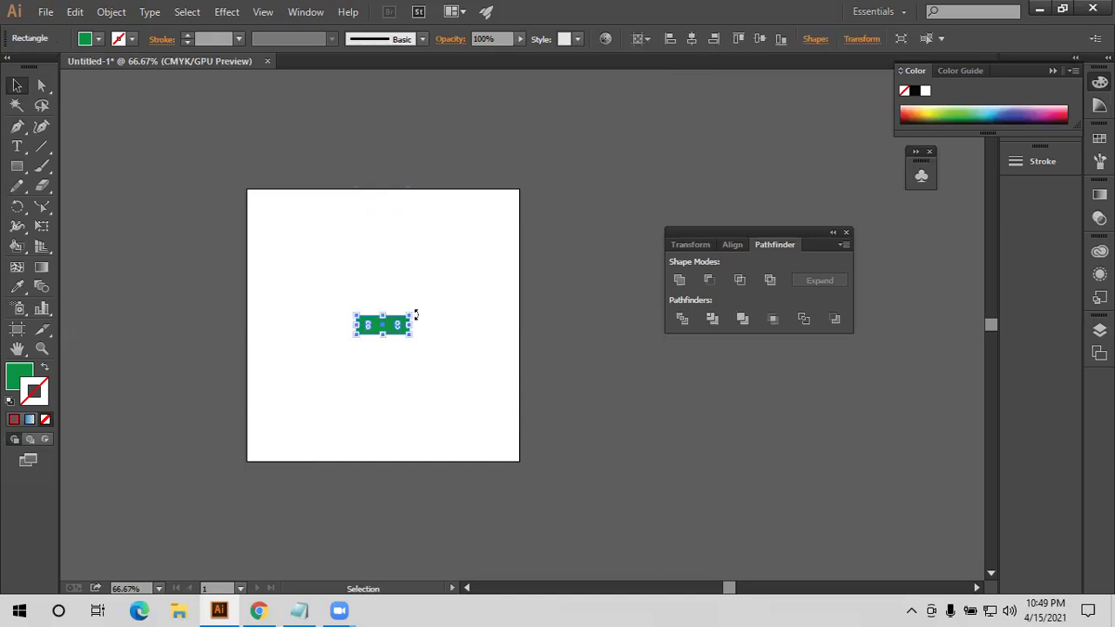
click(419, 319)
drag(386, 327, 389, 270)
click(328, 326)
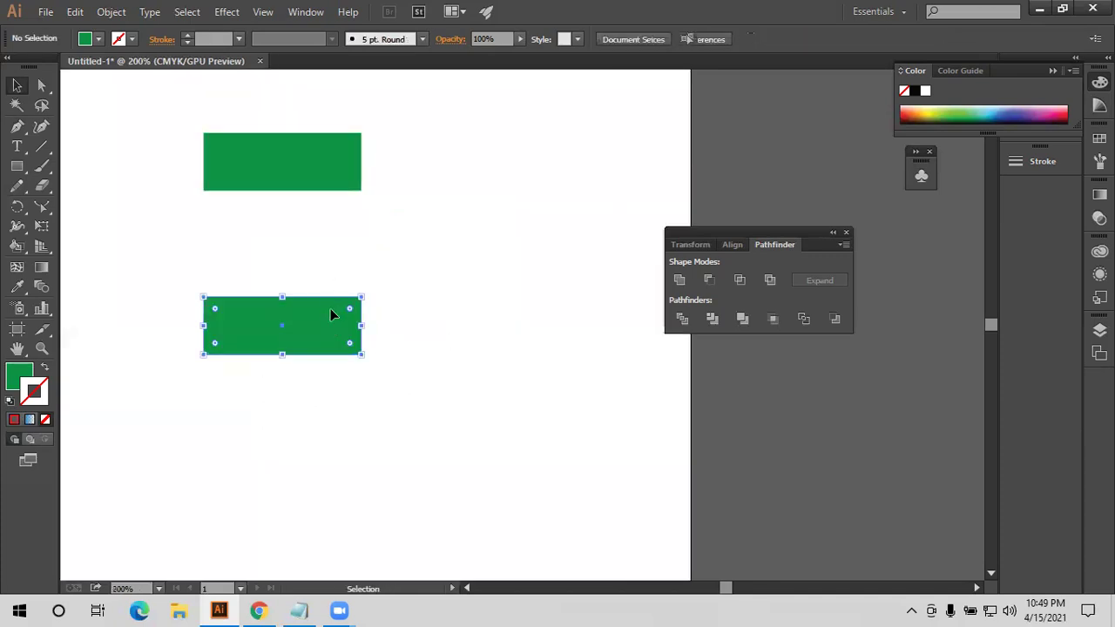
scroll(480, 299, up, 3)
Shift the lower green rectangle up and to the right, then show the Layers panel
key(a)
click(483, 303)
key(v)
drag(309, 282, 431, 426)
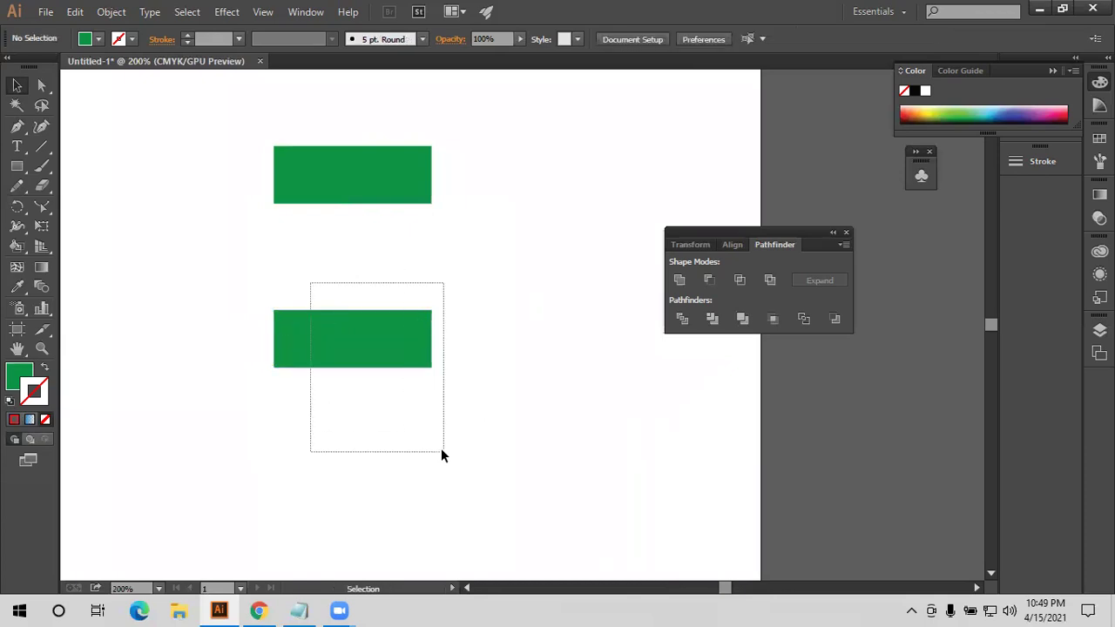
click(364, 189)
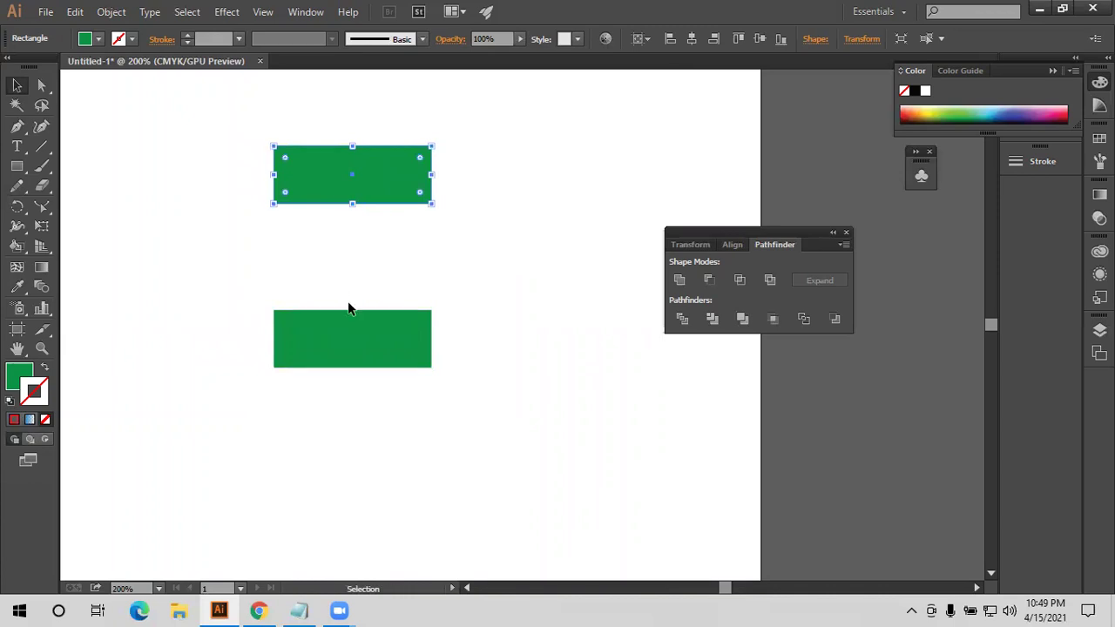
click(379, 290)
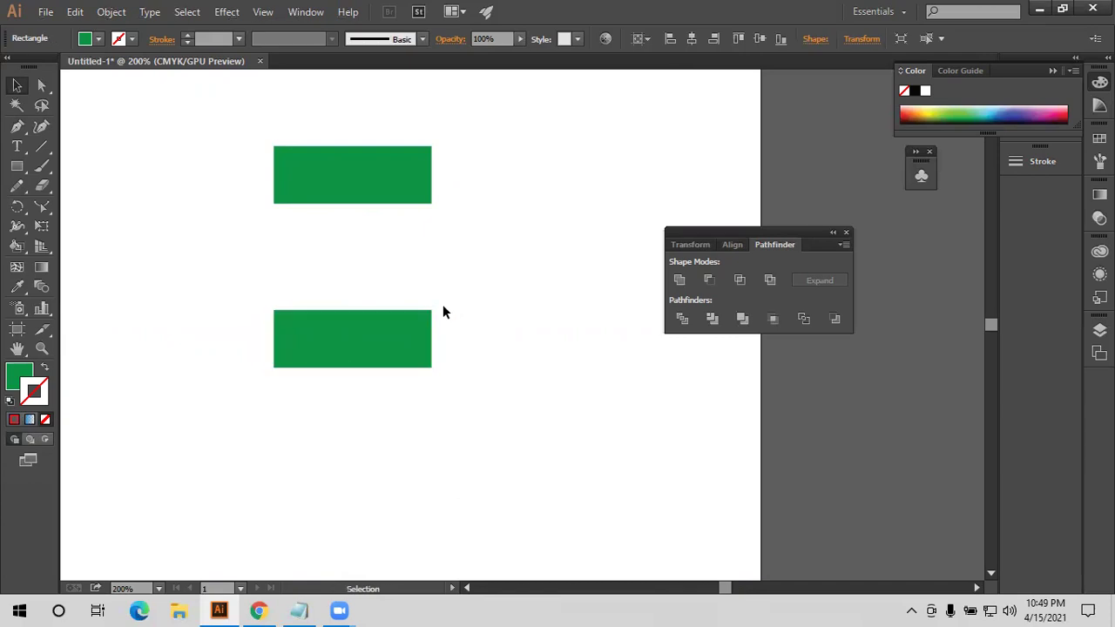
drag(388, 337, 436, 281)
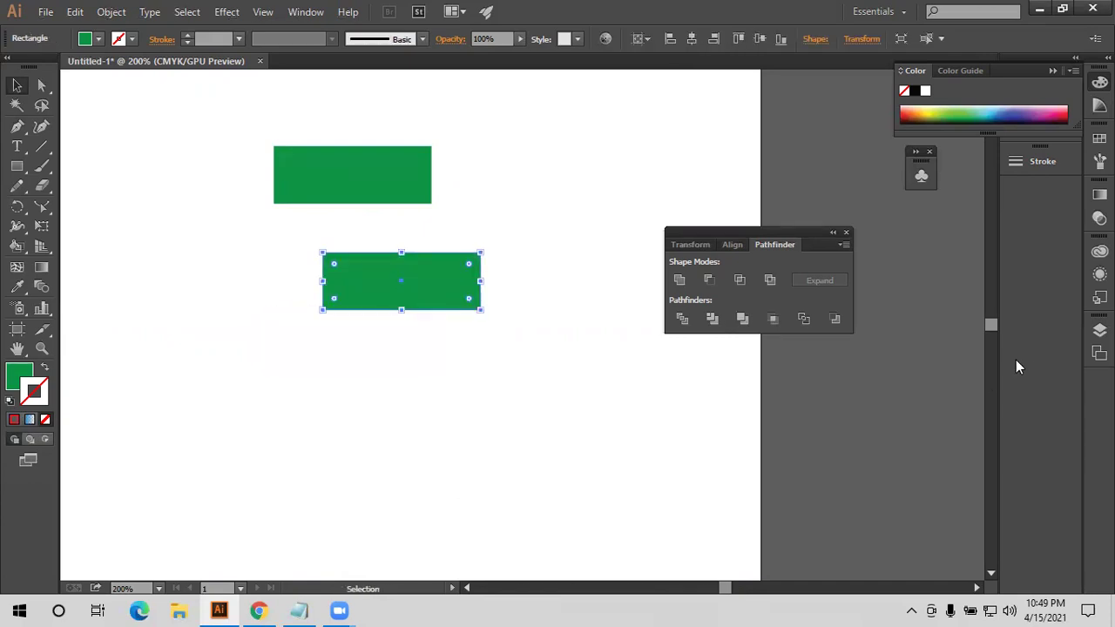
click(1098, 330)
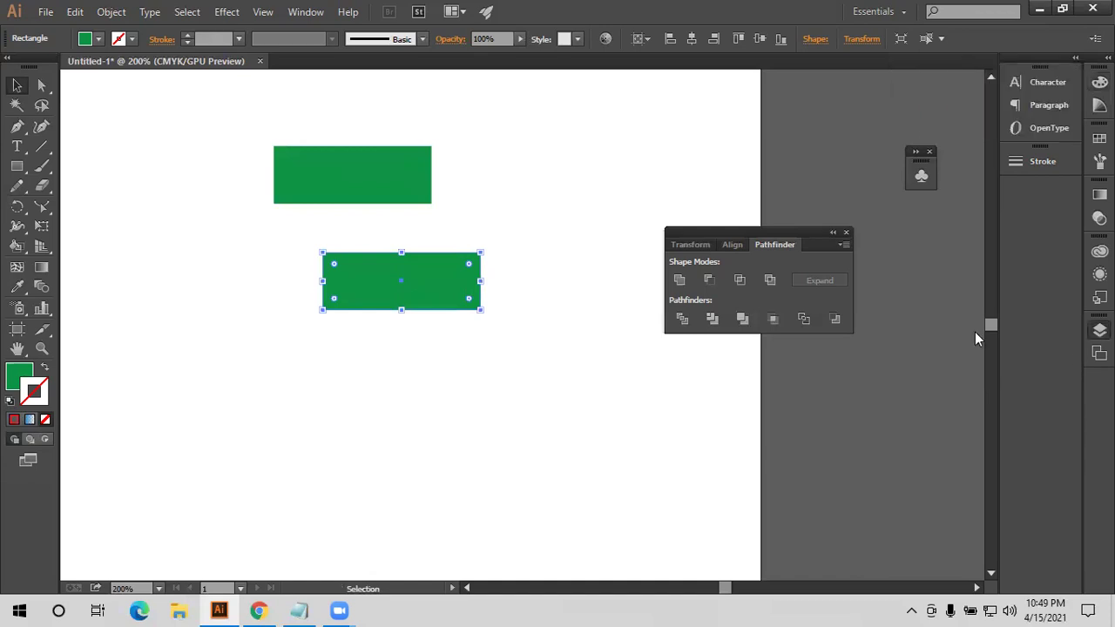
click(485, 327)
click(916, 374)
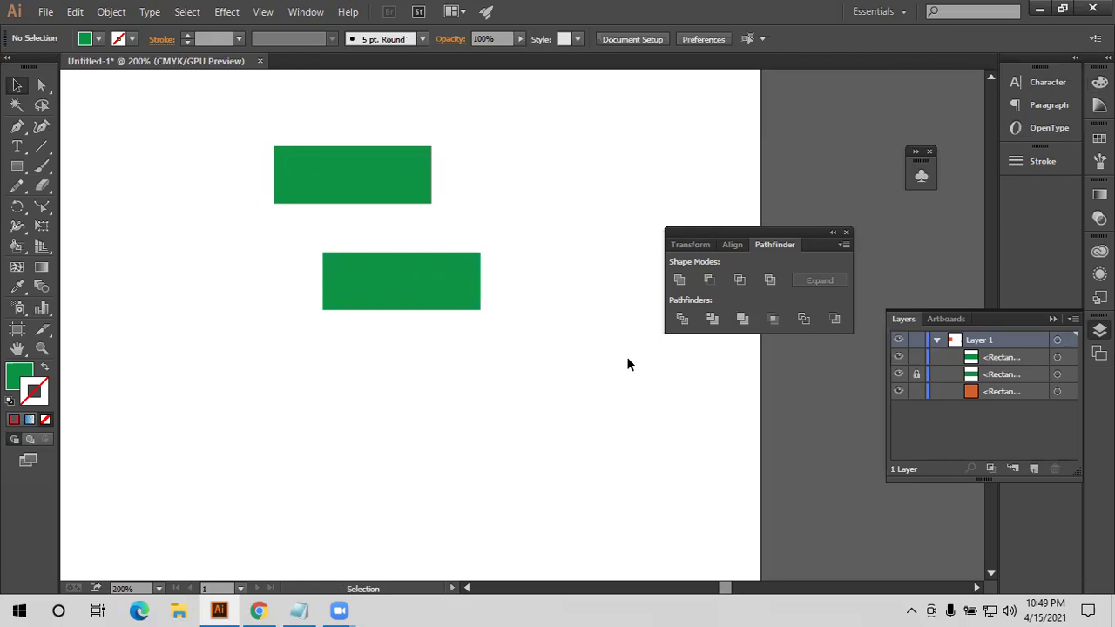
click(916, 373)
click(1056, 374)
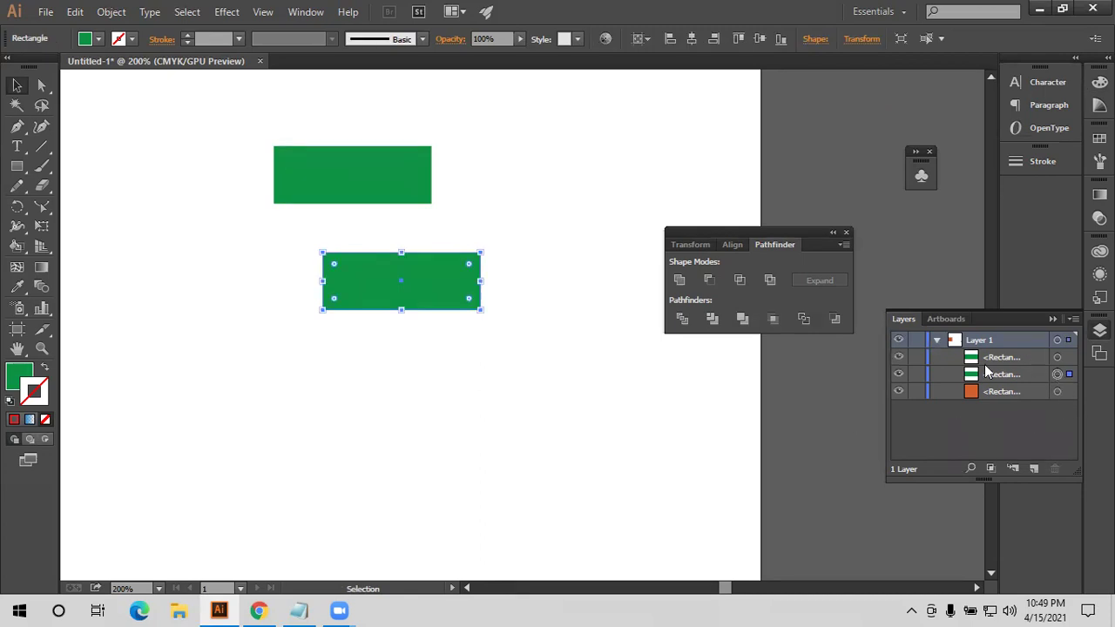
click(393, 174)
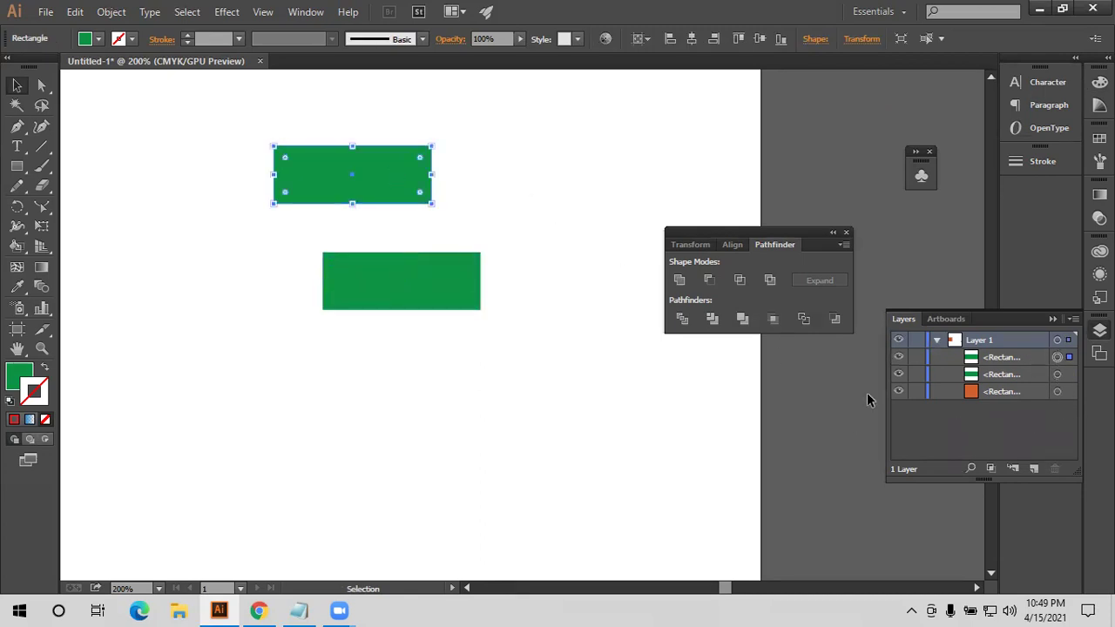
click(916, 357)
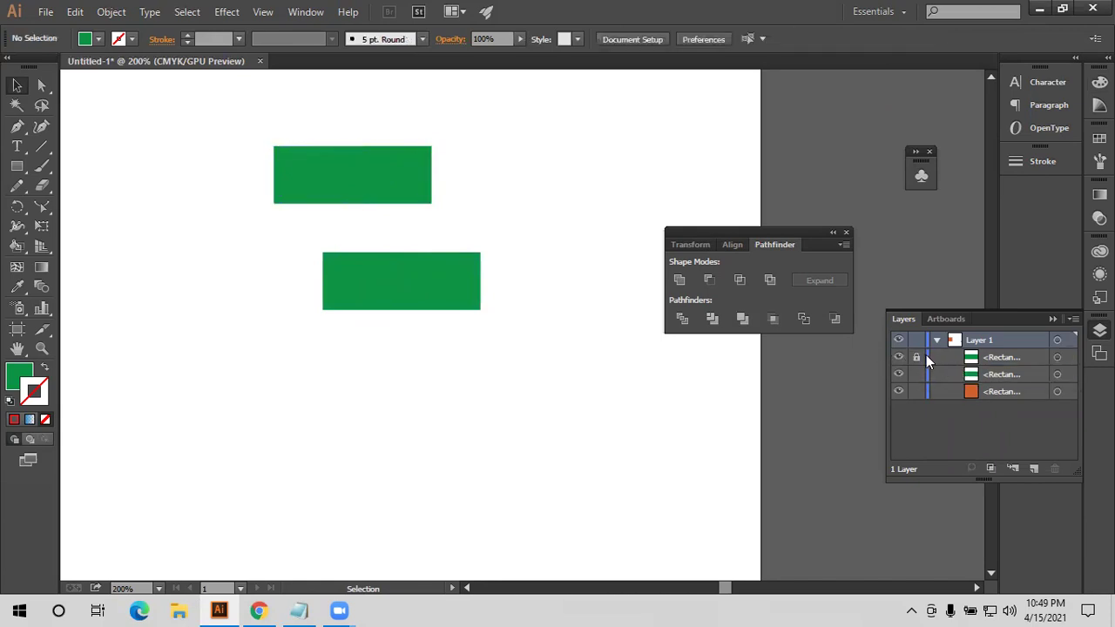
click(916, 357)
mouse_move(325, 113)
mouse_down()
mouse_move(402, 182)
mouse_move(333, 169)
mouse_up()
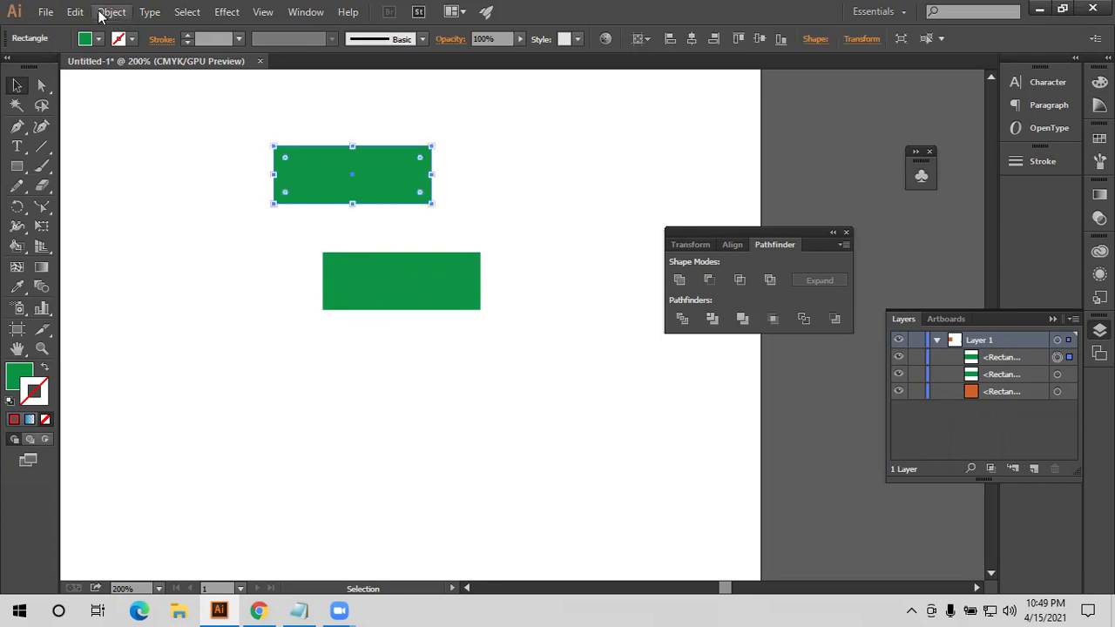
click(110, 12)
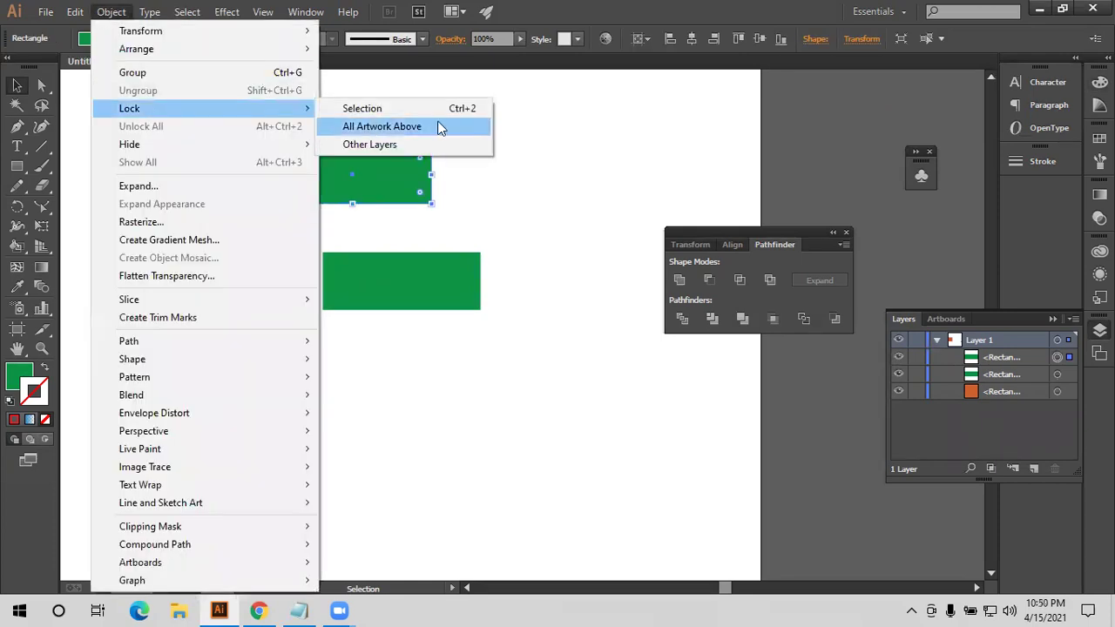
click(379, 110)
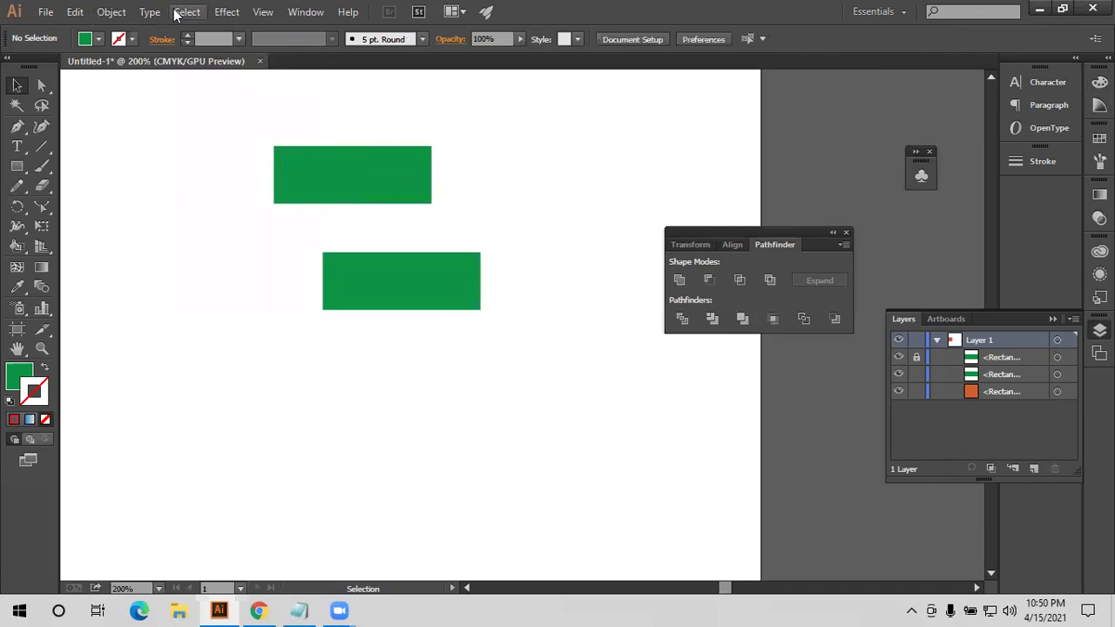
click(110, 12)
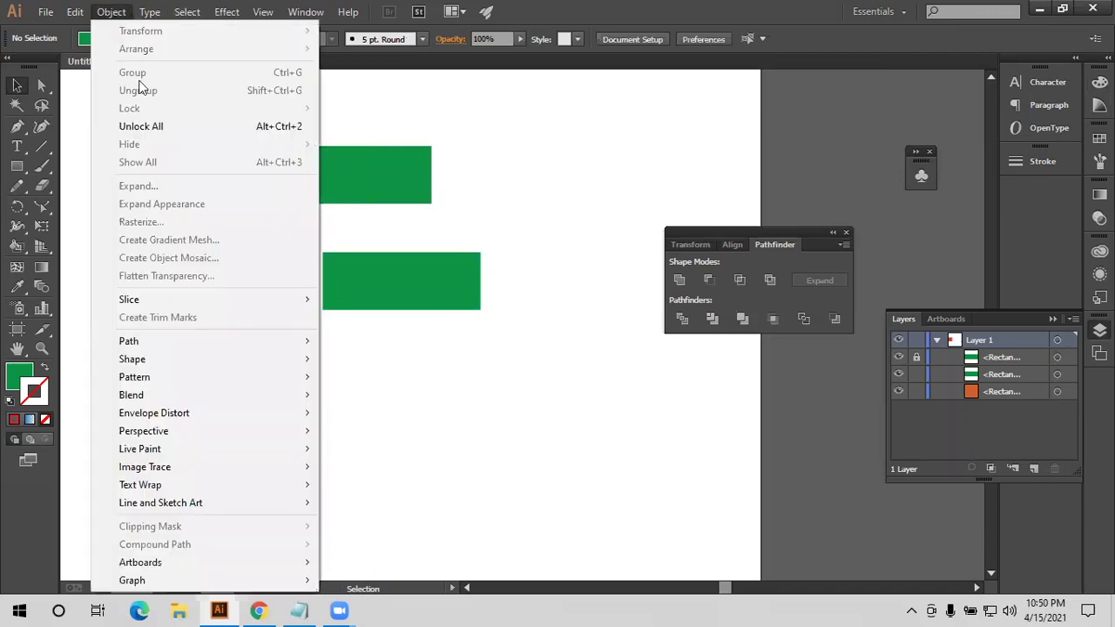
click(179, 126)
click(239, 157)
alt+scroll(239, 155, down, 1)
drag(239, 155, 293, 224)
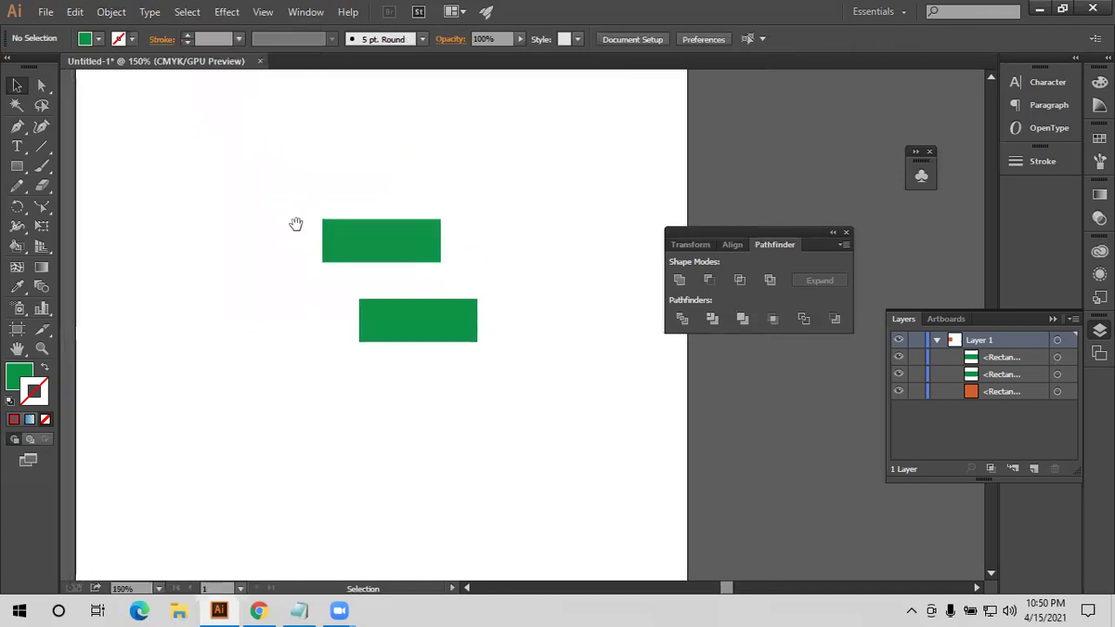
click(386, 251)
key(a)
key(ctrl+3)
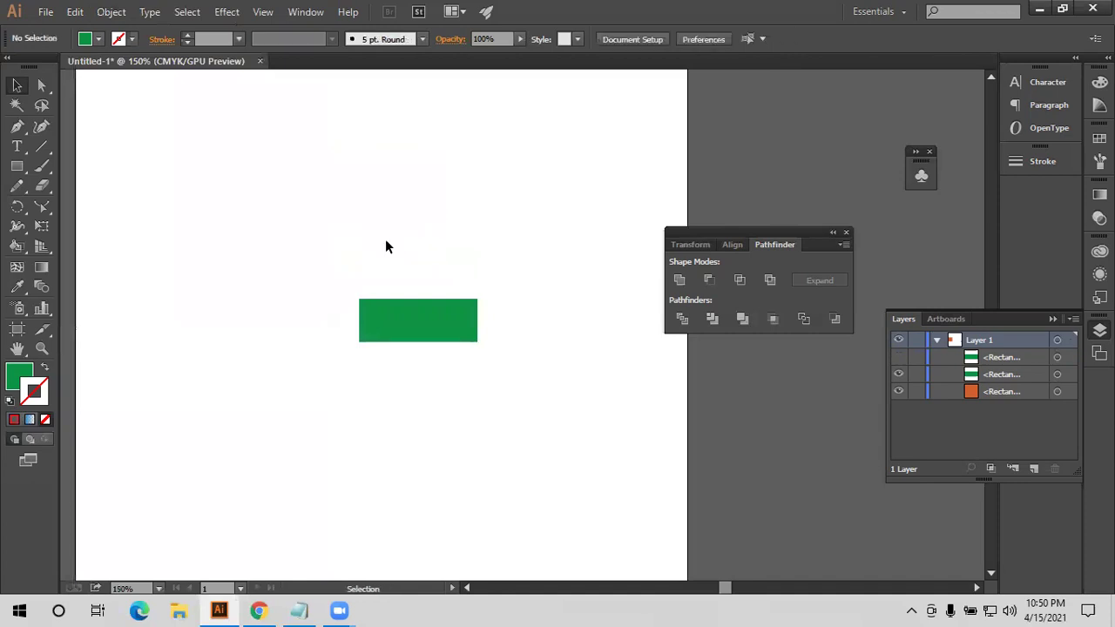
click(356, 303)
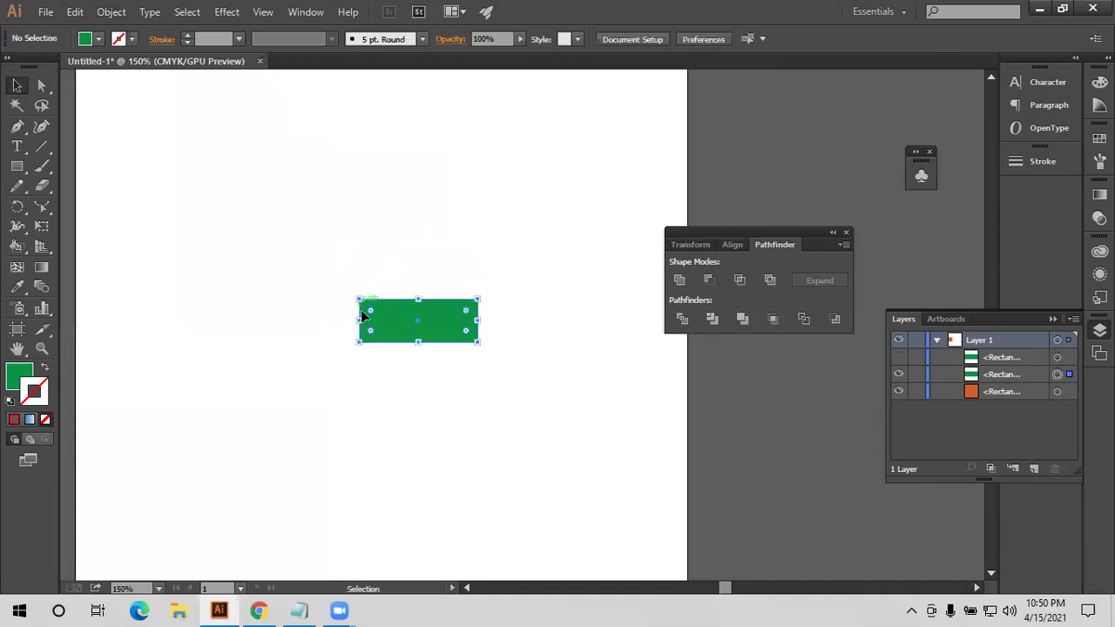
key(ctrl+3)
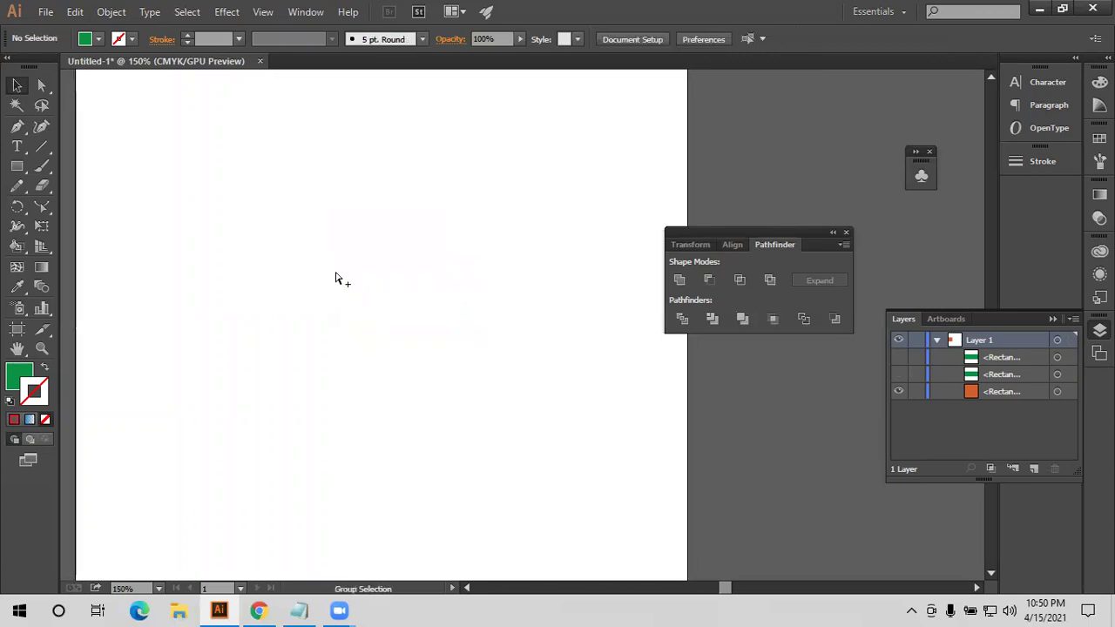
key(ctrl+alt+3)
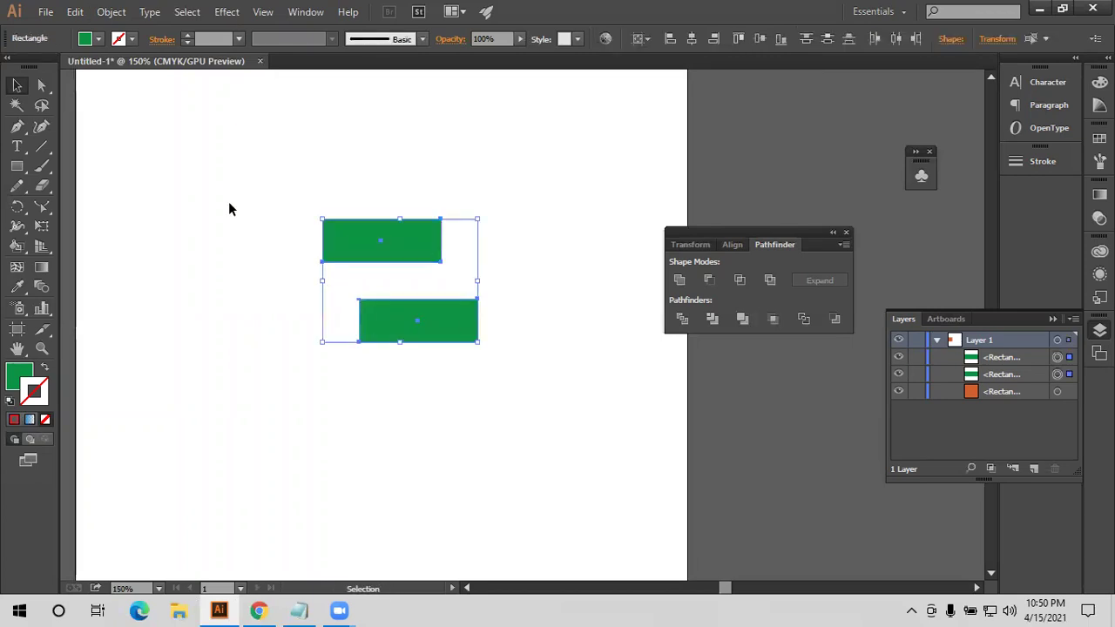
click(228, 201)
click(341, 231)
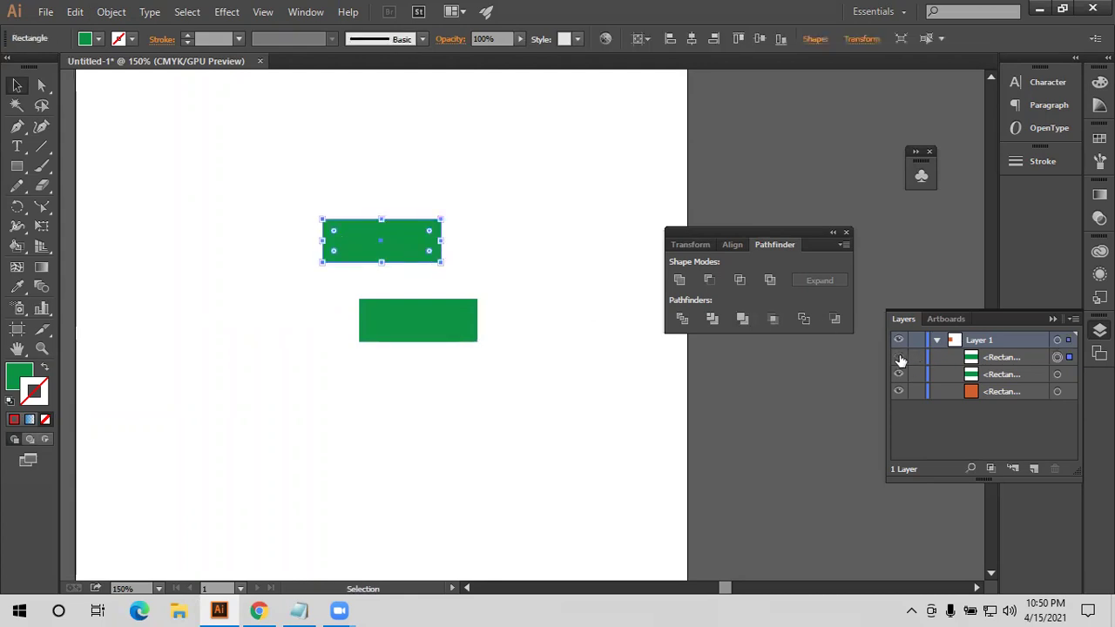
click(897, 357)
click(897, 374)
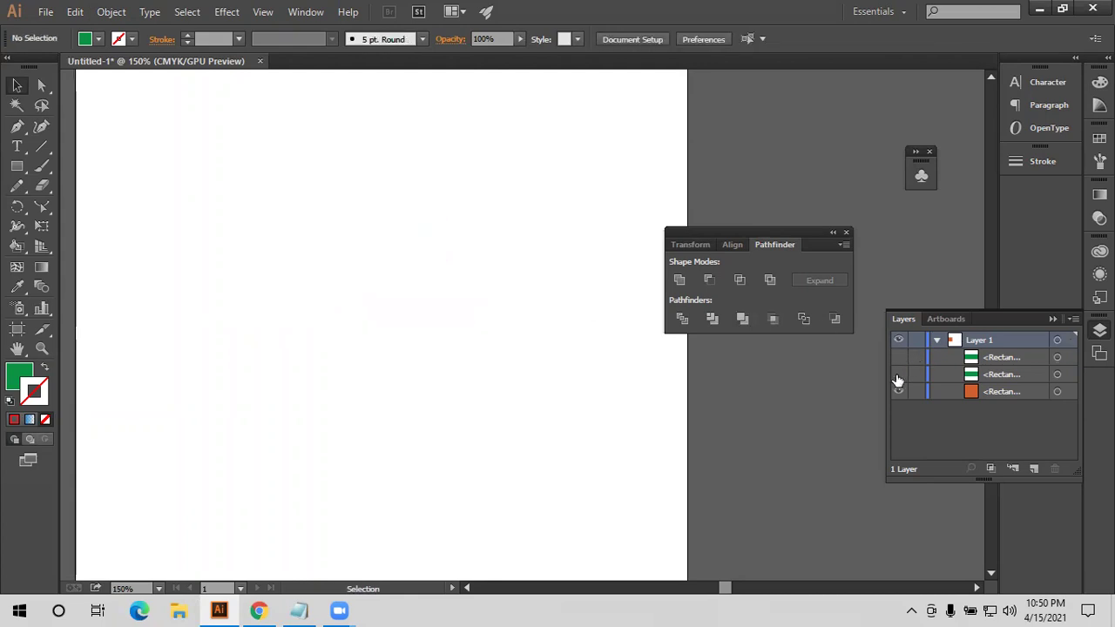
click(898, 375)
click(898, 357)
drag(296, 177, 423, 346)
click(111, 12)
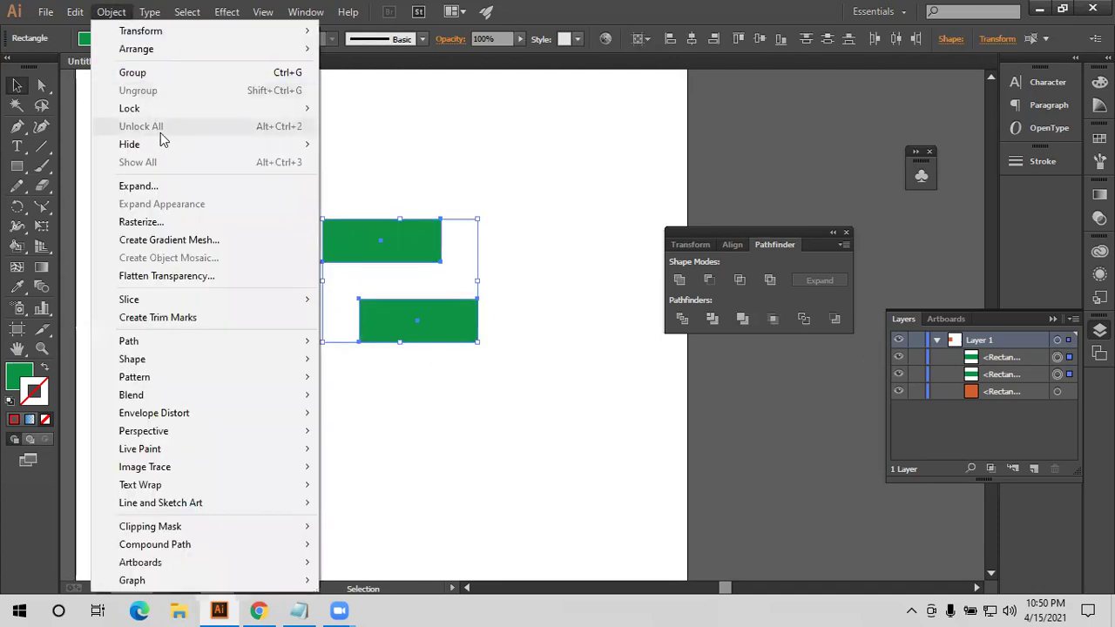
mouse_move(129, 143)
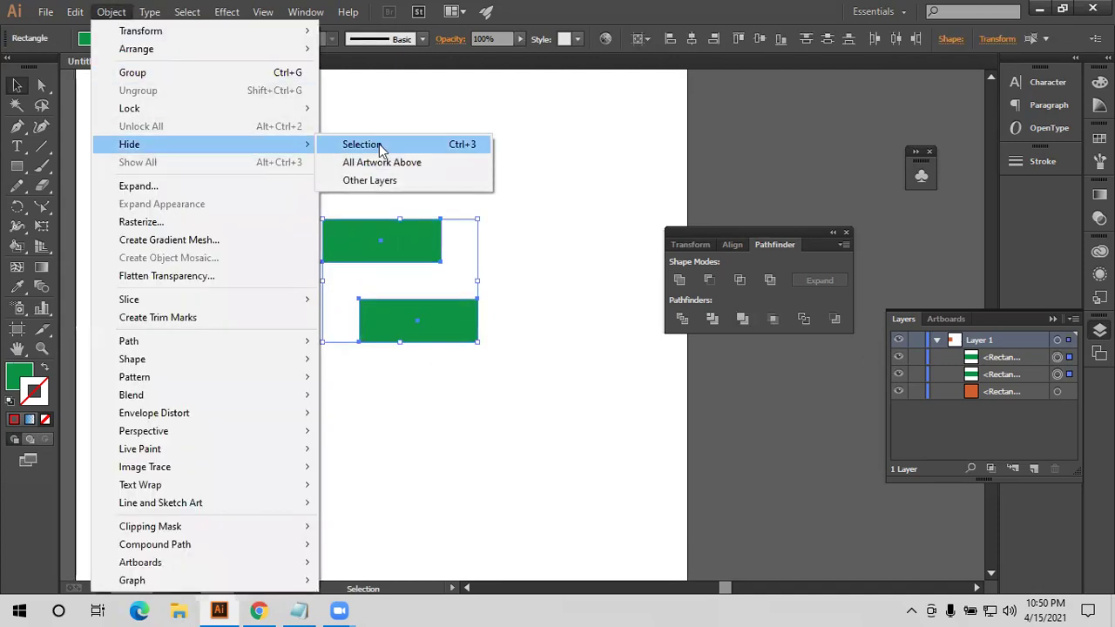
click(381, 144)
click(111, 11)
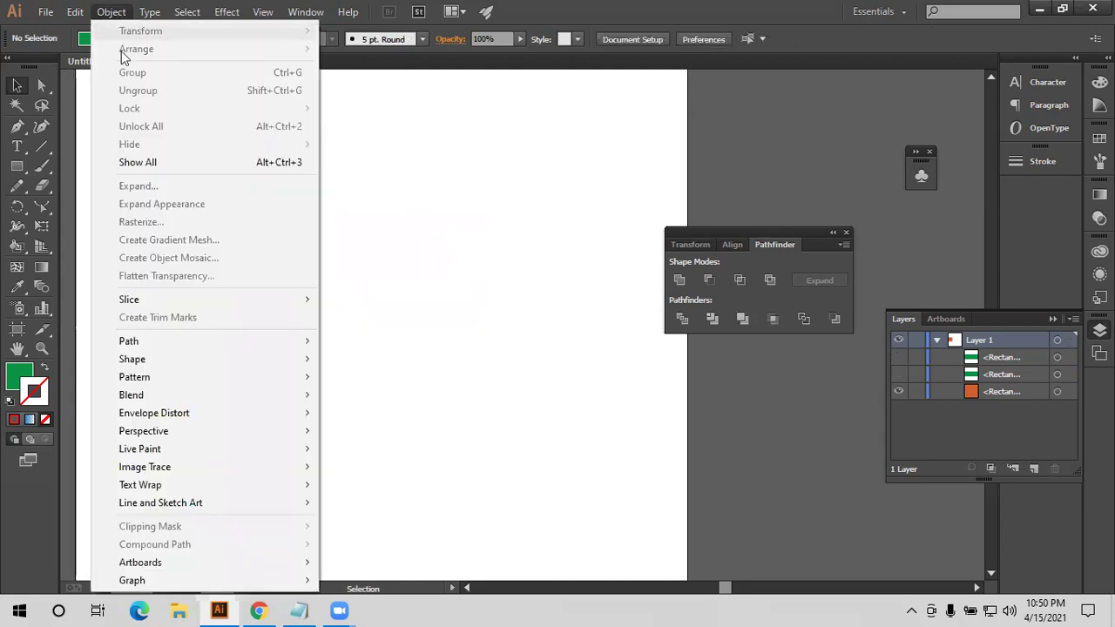
click(146, 163)
Delete the off-artboard orange rectangle and both green rectangles, leaving Layer 1 empty
click(446, 179)
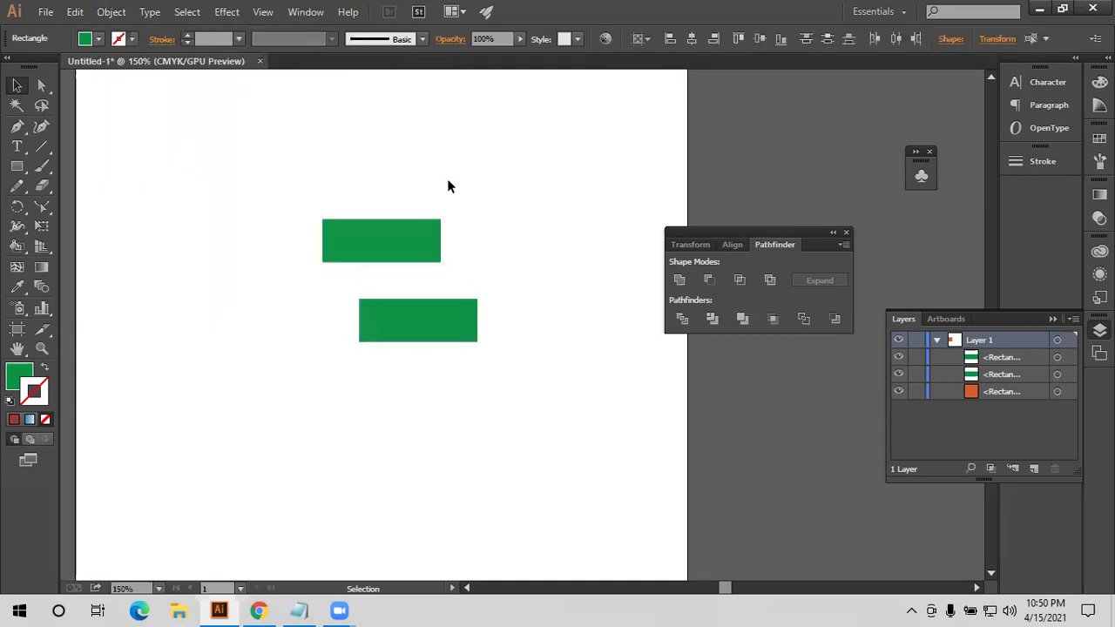
scroll(448, 178, down, 5)
scroll(449, 178, down, 5)
drag(154, 149, 258, 246)
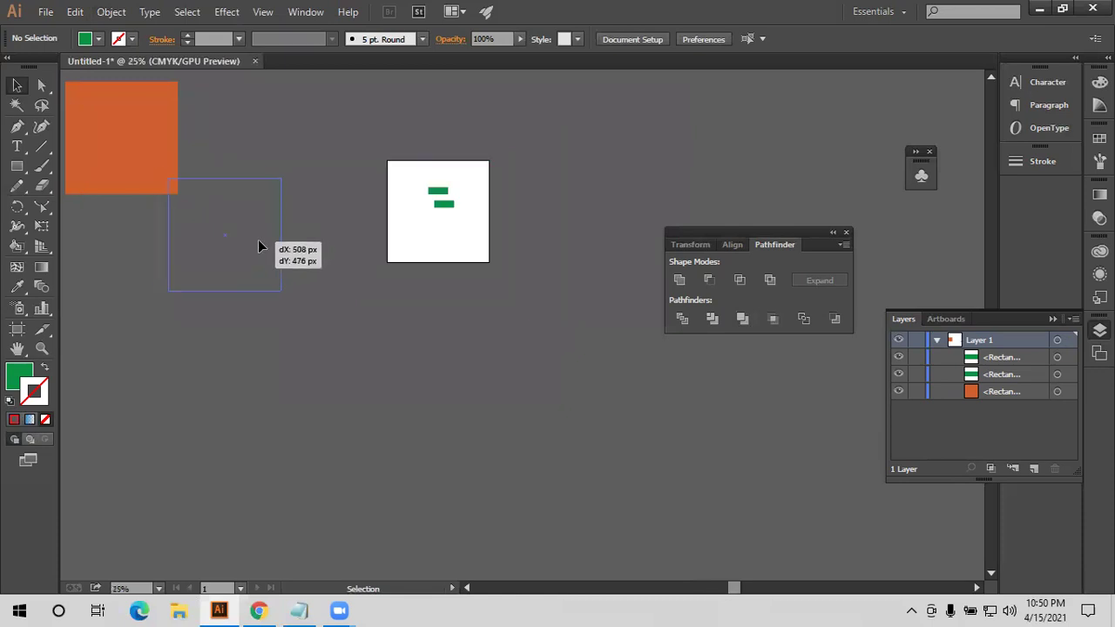
key(Delete)
drag(409, 135, 518, 255)
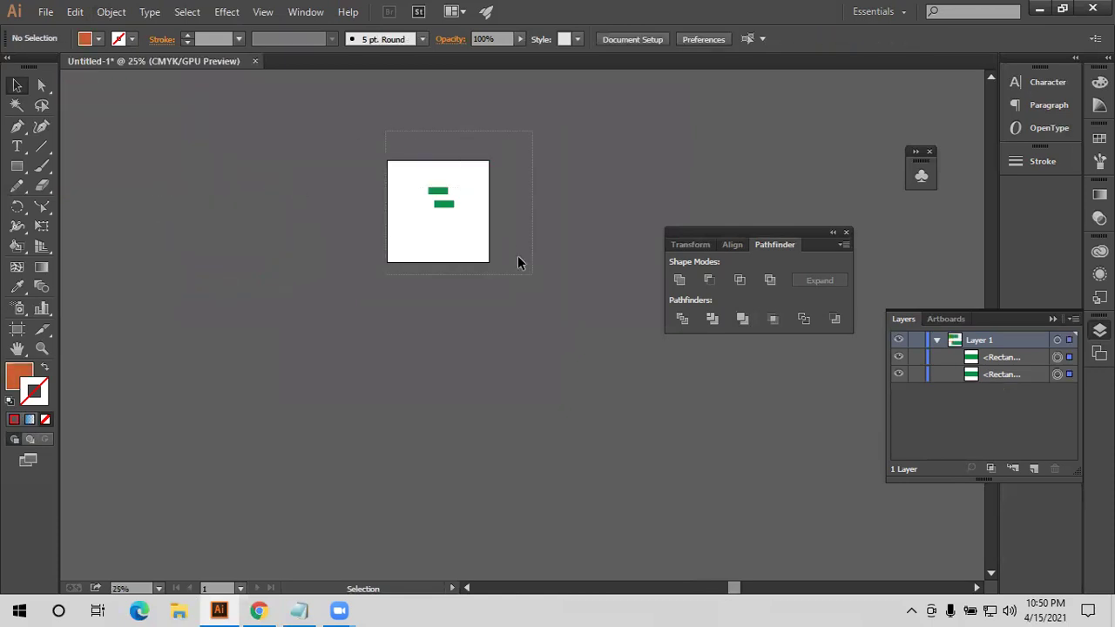
key(Delete)
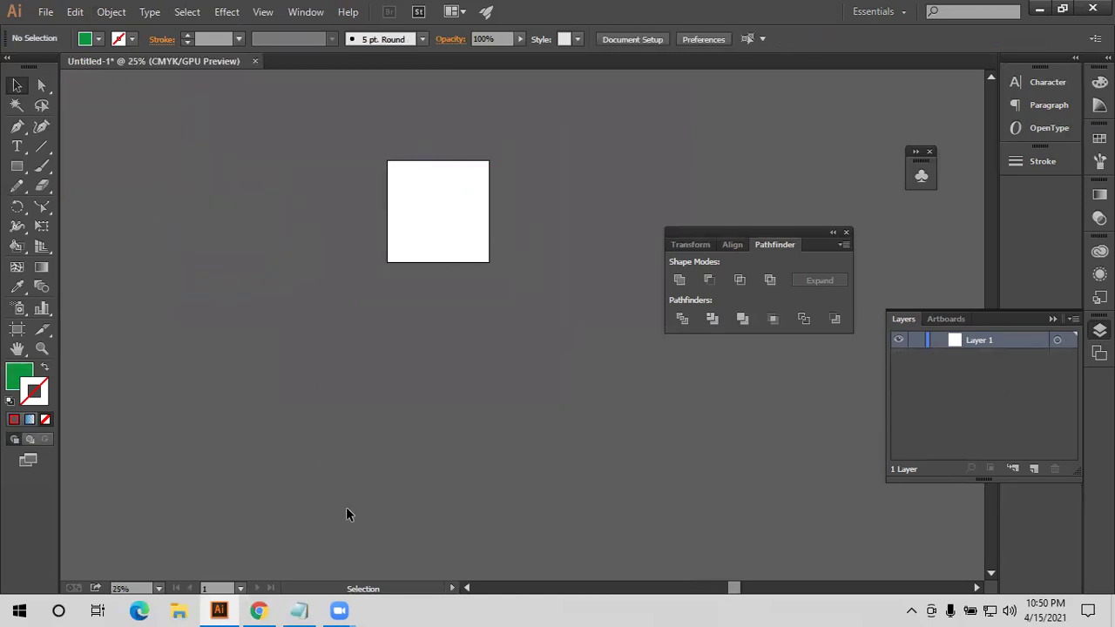